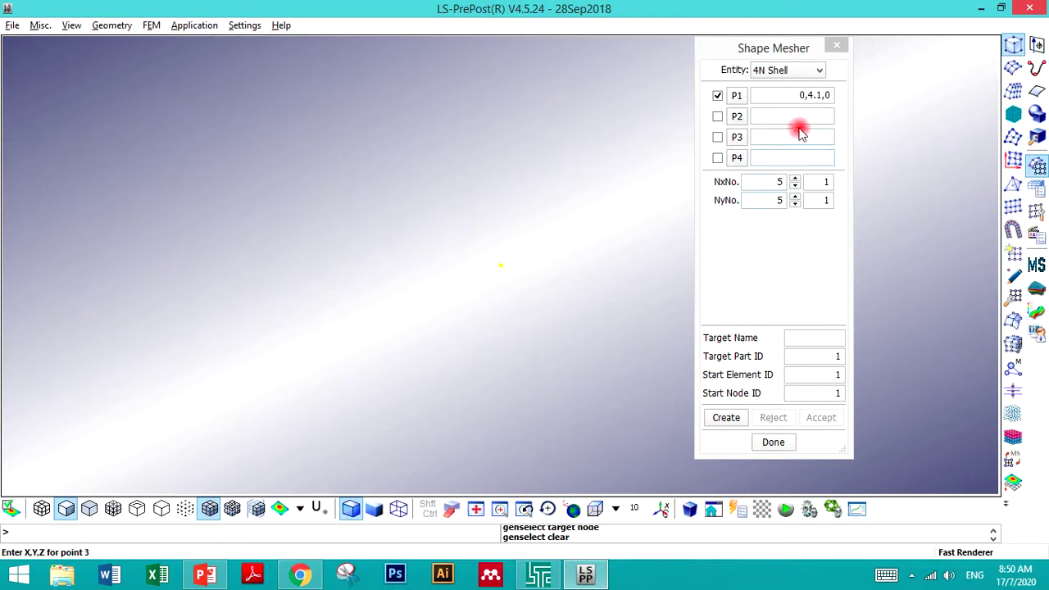
- Check the punch corners in the PowerPoint geometry sketch and set point P2 of the shell to 1,4.1,0 in LS-PrePost
left_click(777, 116)
key("alt+Tab")
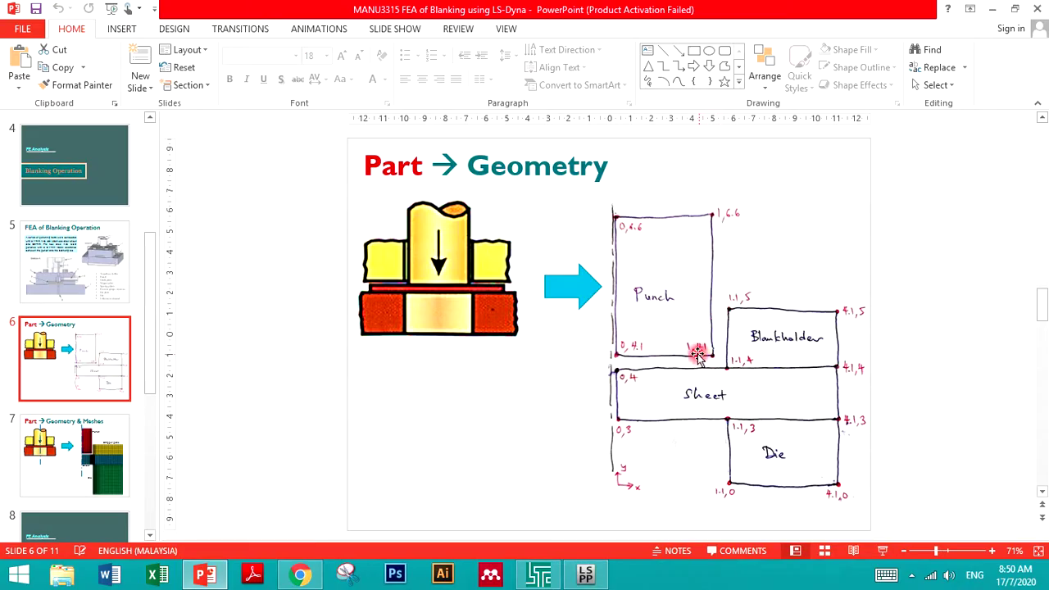
key("alt+Tab")
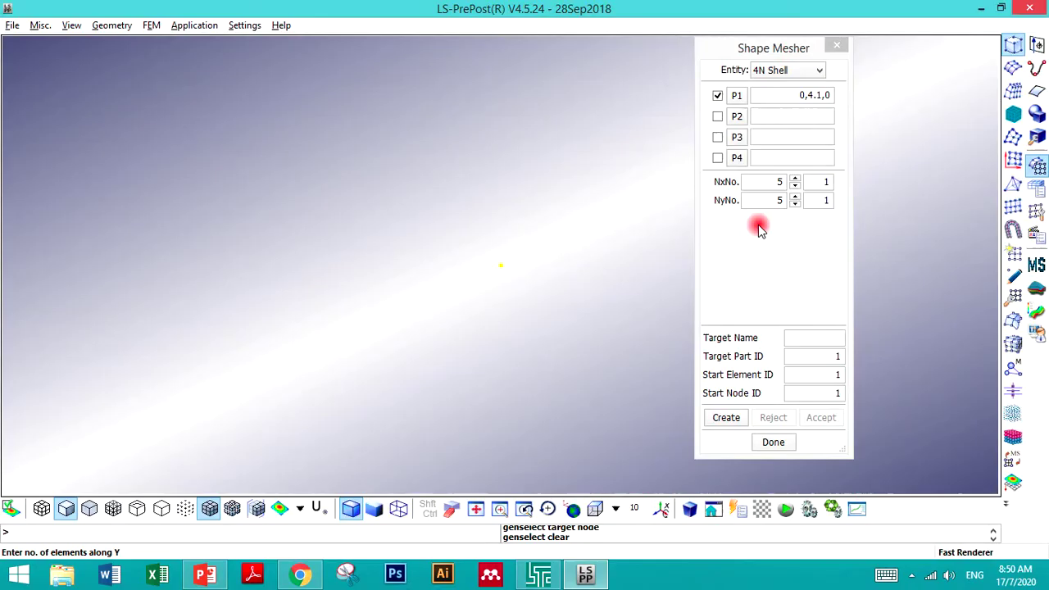
left_click(804, 116)
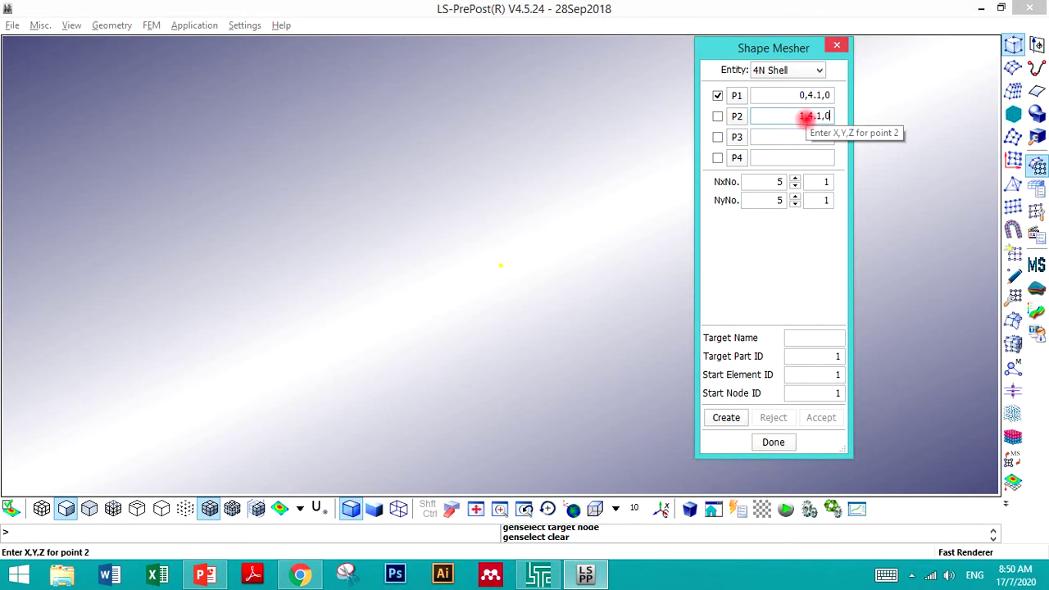
- Following the sketch in PowerPoint, set the punch's corner P3 to 1,6.6,0 and P4 to 0,6.6 in LS-PrePost
key("alt+Tab")
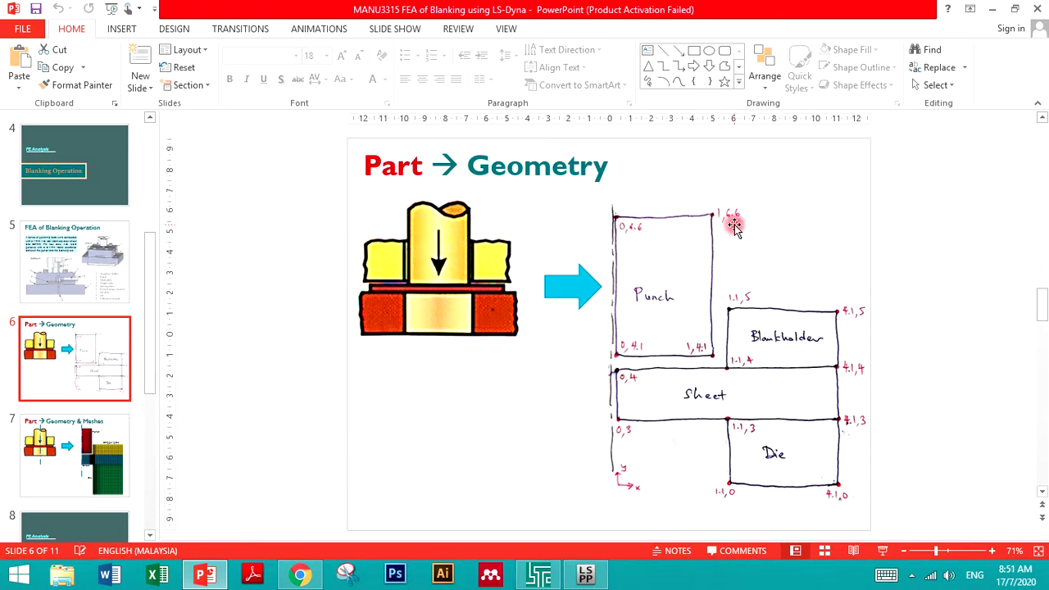
key("alt+Tab")
left_click(792, 139)
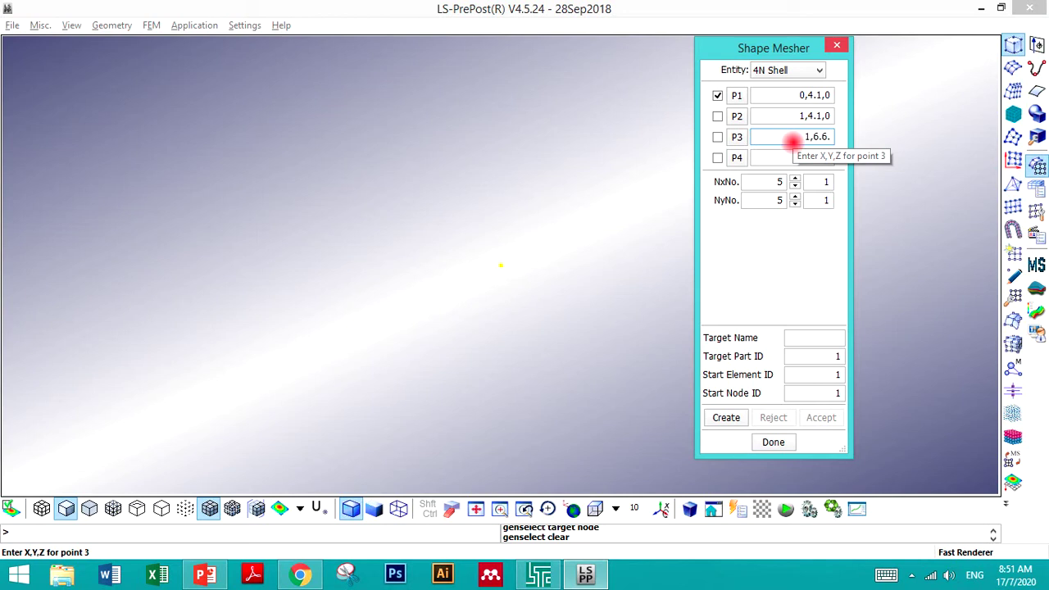
key("alt+Tab")
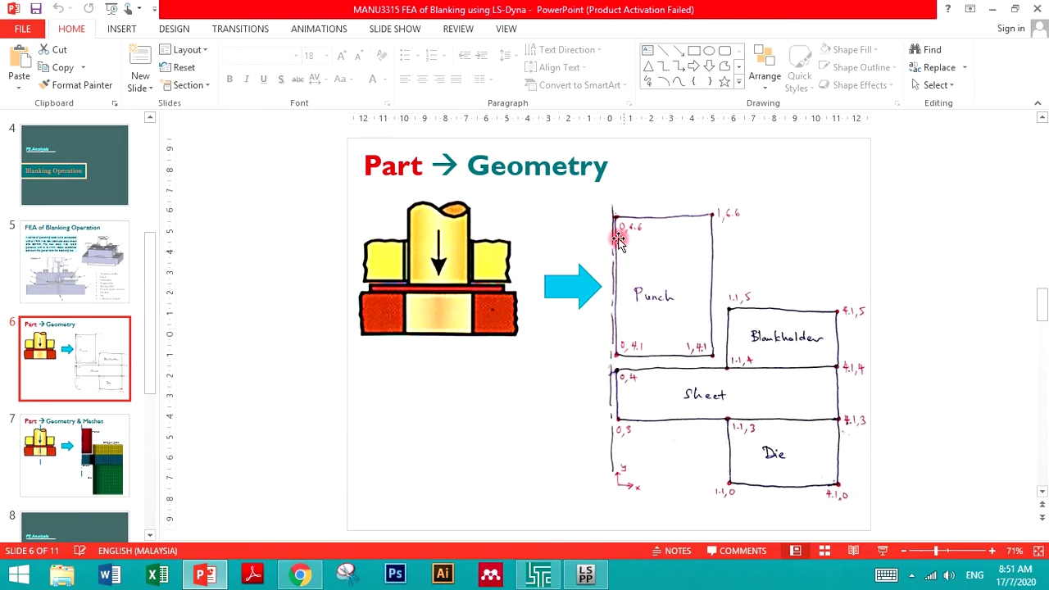
key("alt+Tab")
left_click(809, 158)
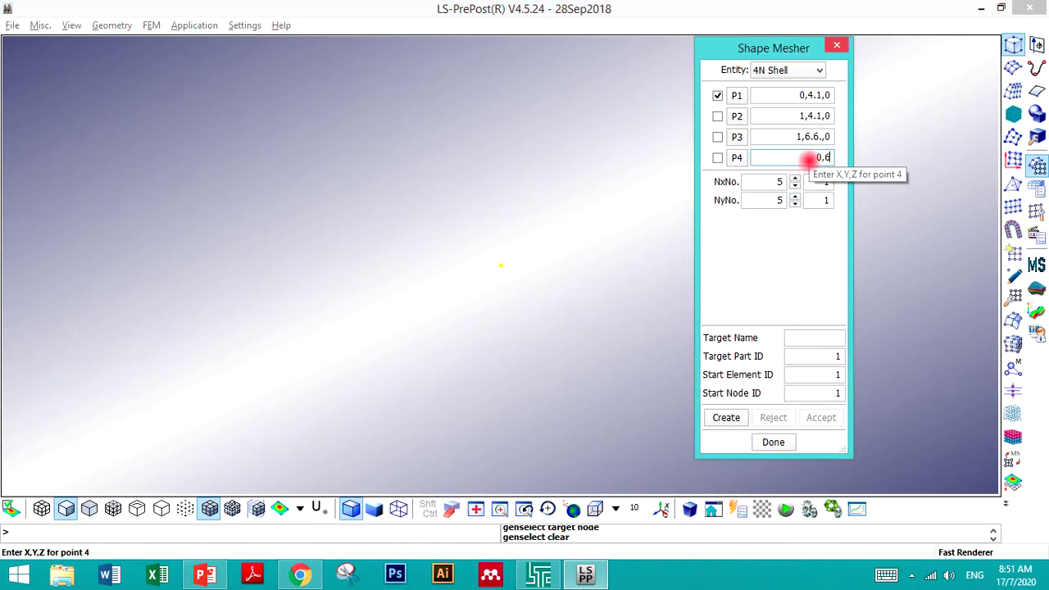
- Name the target part Punch, then generate a trial mesh with 5 by 5 elements and reject it
left_click(803, 338)
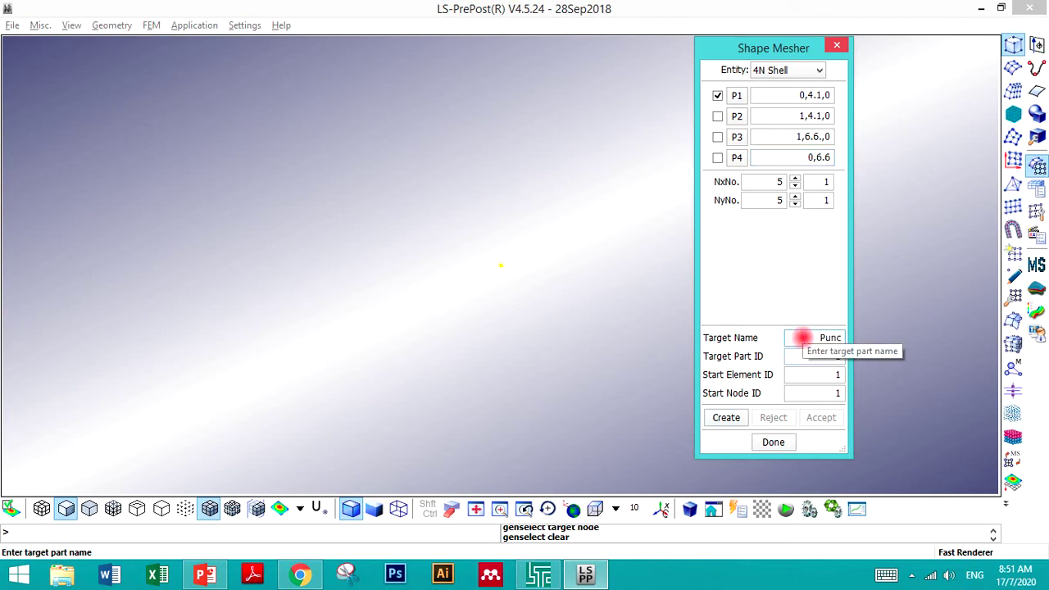
left_click(725, 420)
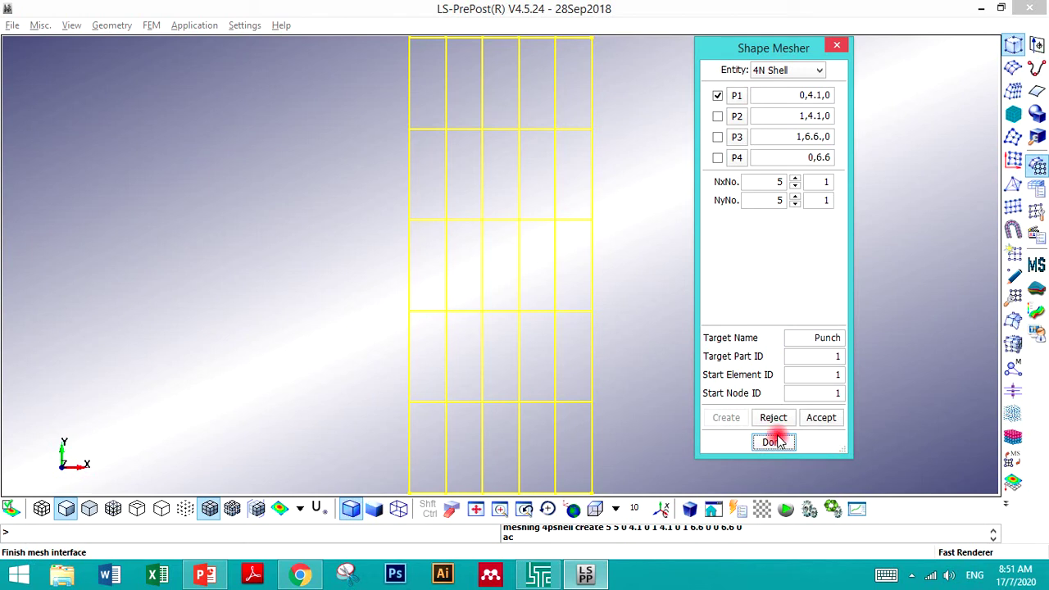
left_click(771, 418)
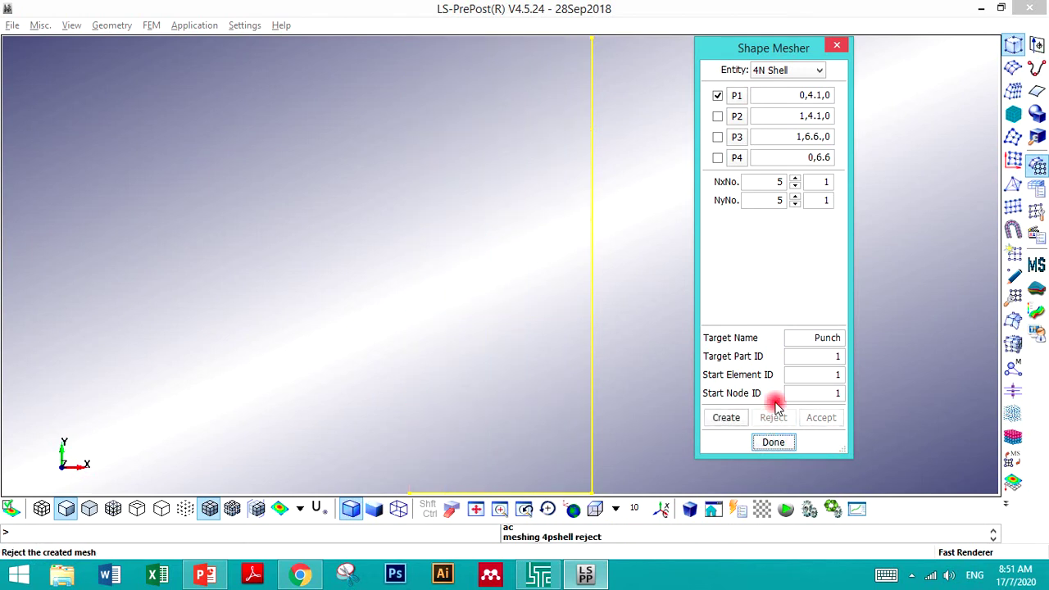
- Create and accept the Punch mesh with 10 elements along X, 25 along Y and P4 completed as 0,6.6,0
double_click(771, 185)
type("10")
left_click(773, 203)
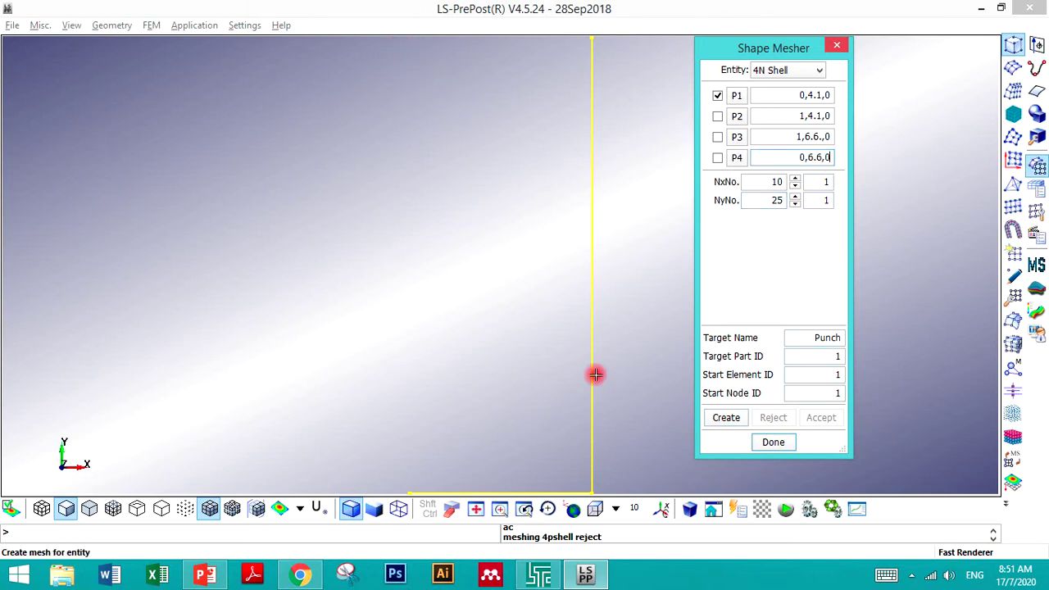
left_click(727, 419)
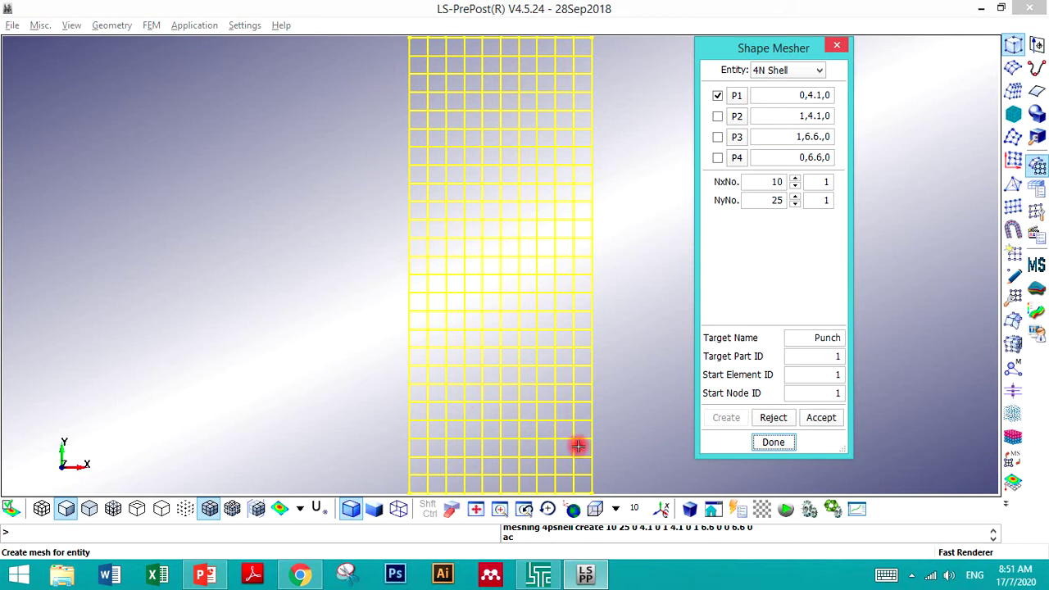
left_click(810, 421)
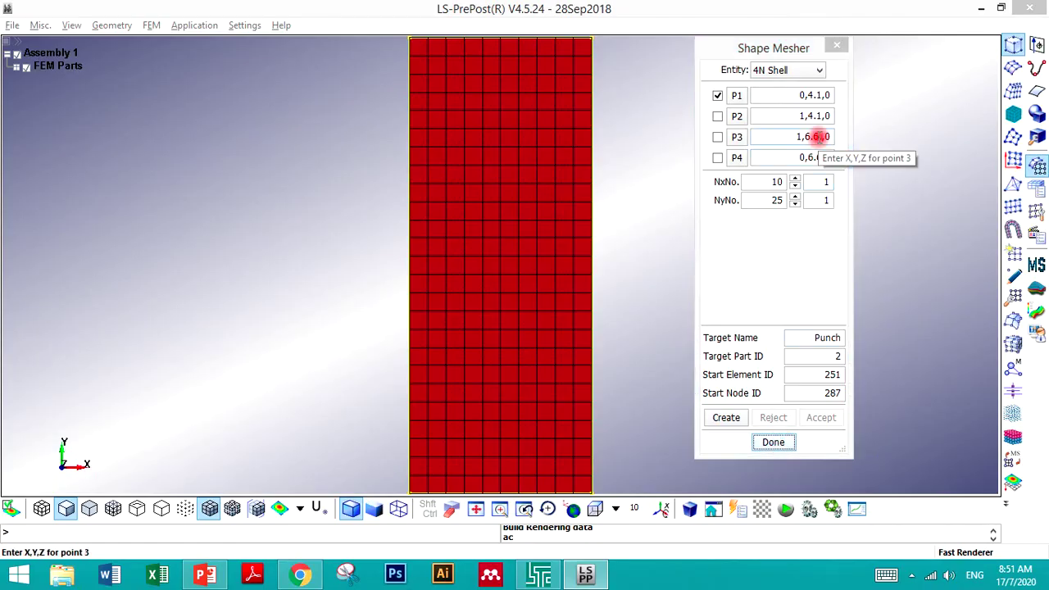
- Name the next target part Blankholder and set its first corner P1 to 1.1,4,0 from the PowerPoint sketch
key("alt+Tab")
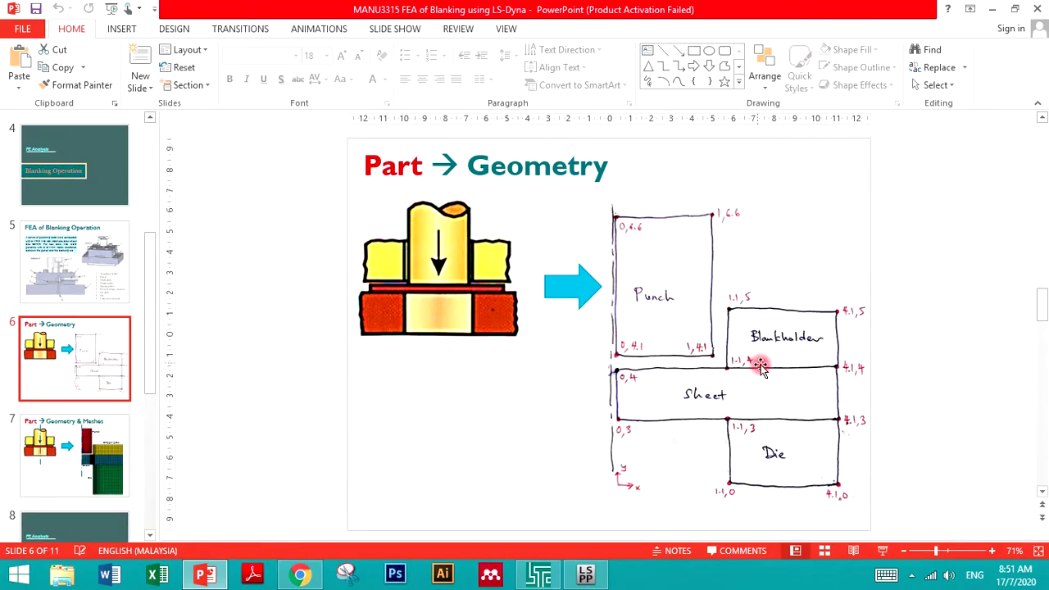
key("alt+Tab")
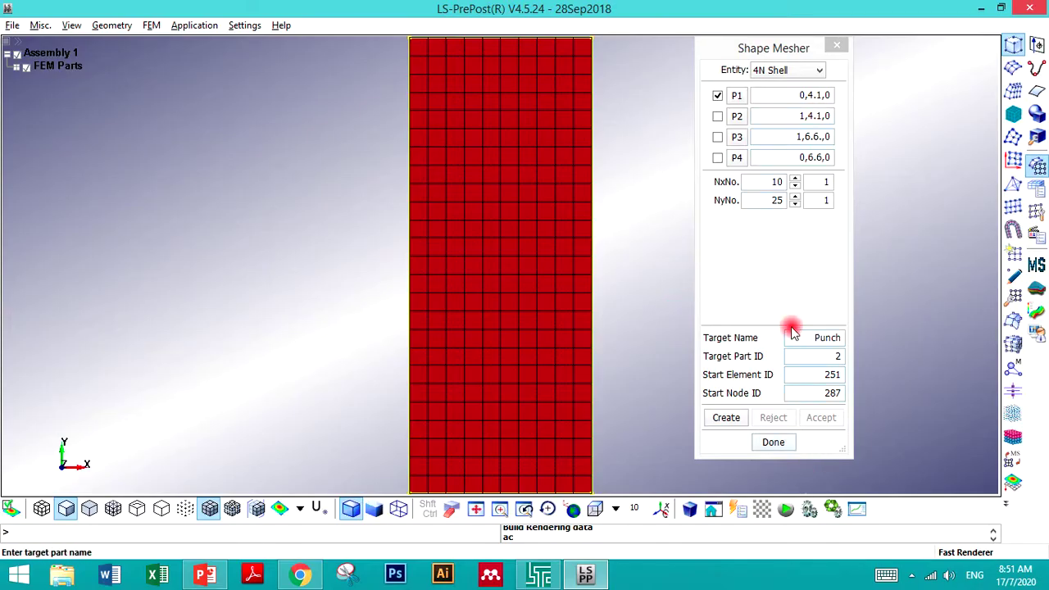
double_click(838, 337)
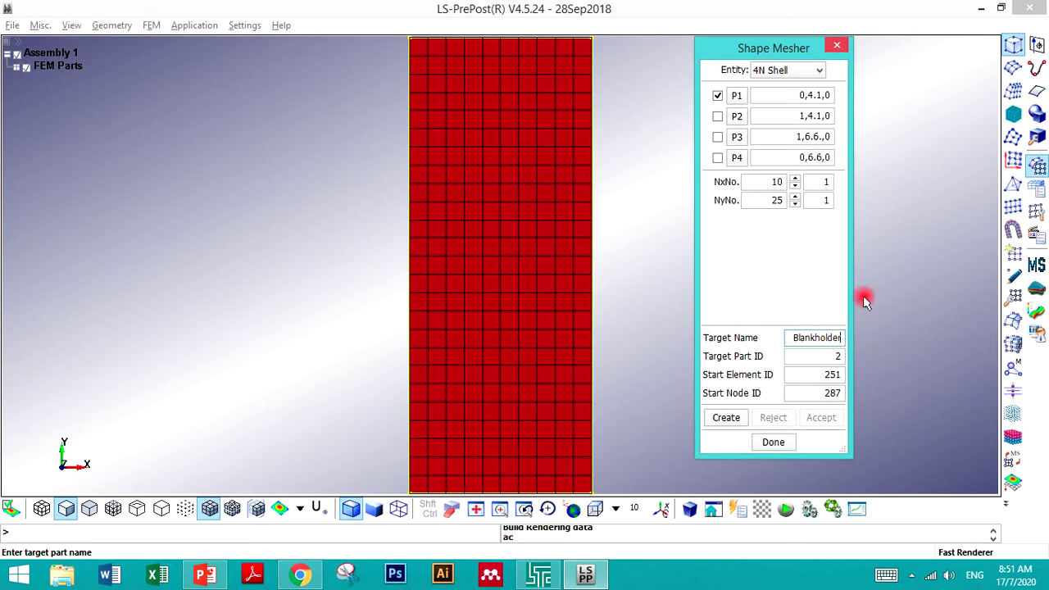
key("alt+Tab")
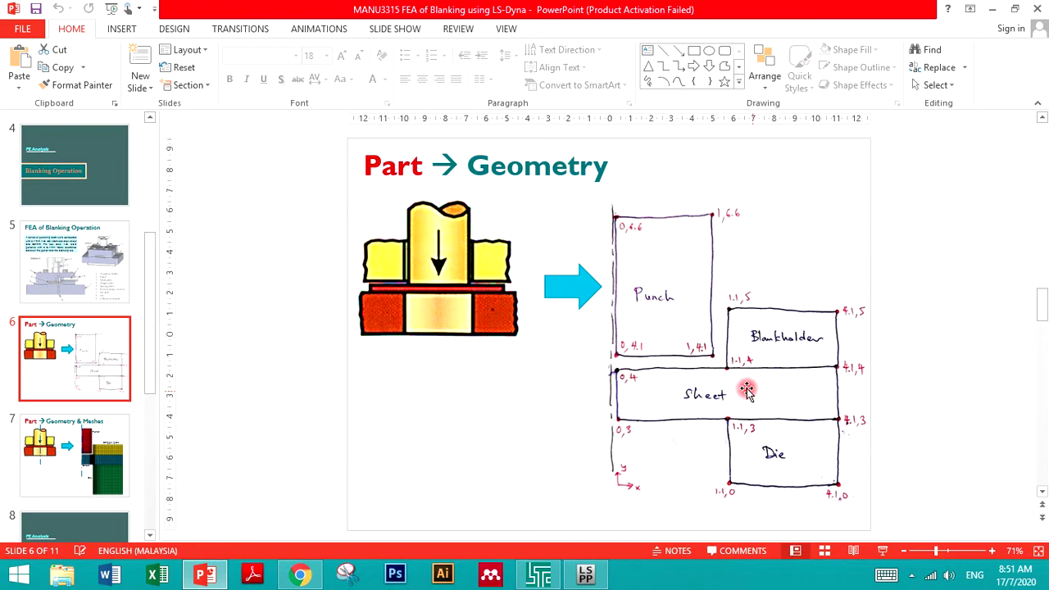
key("alt+Tab")
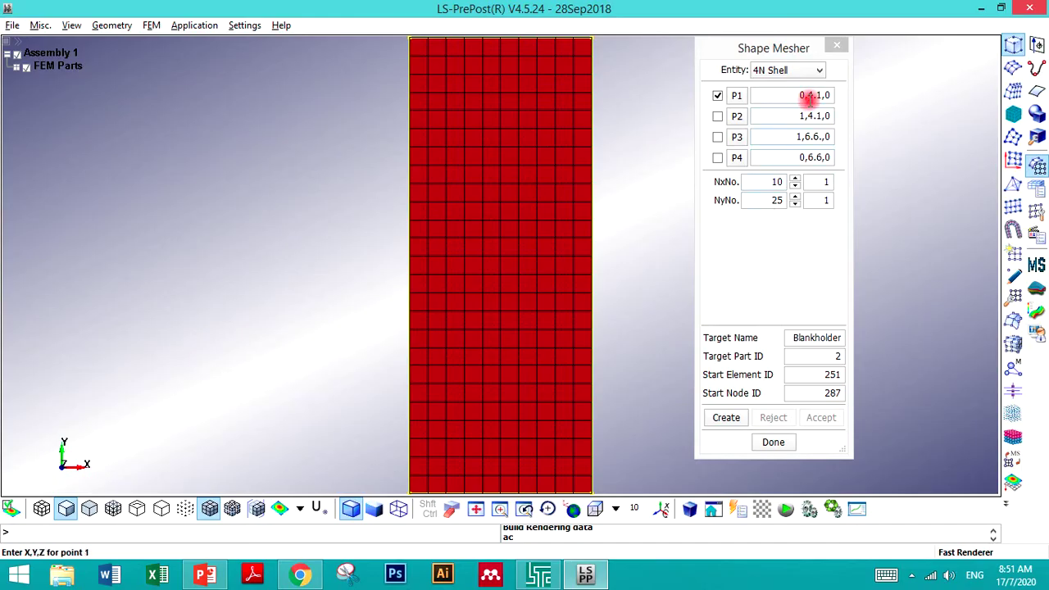
left_click_drag(757, 93, 847, 95)
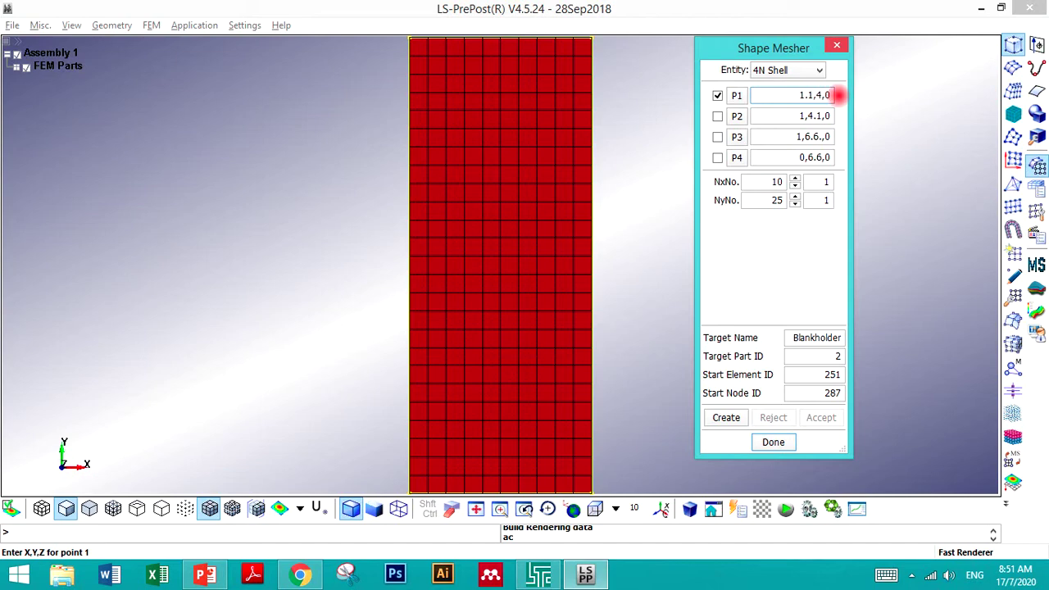
- Set the Blankholder's corner P2 to 4.1,0,0 after checking the PowerPoint sketch
left_click_drag(782, 116, 836, 116)
key("alt+Tab")
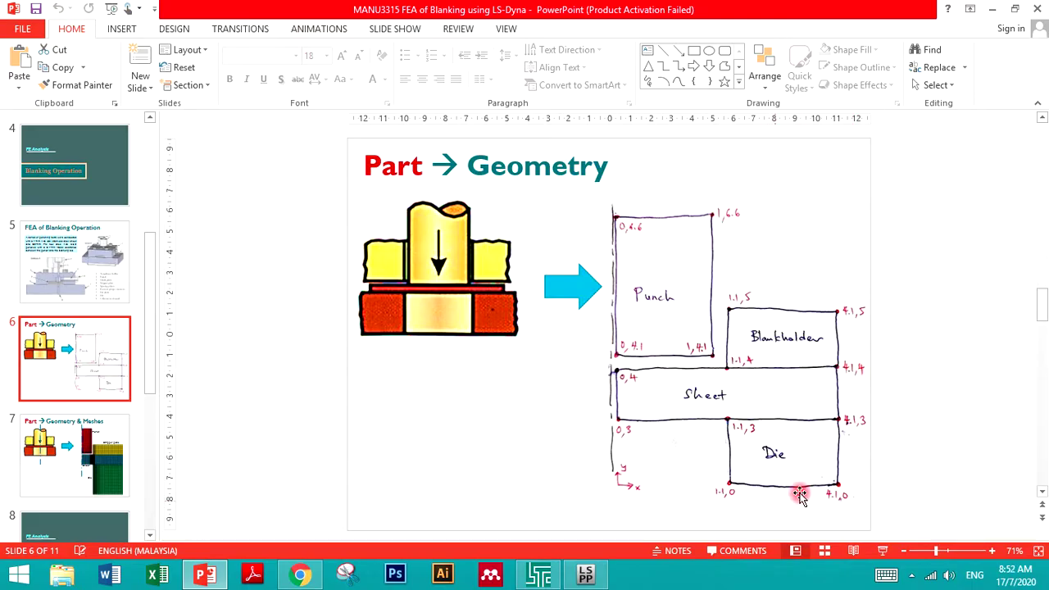
key("alt+Tab")
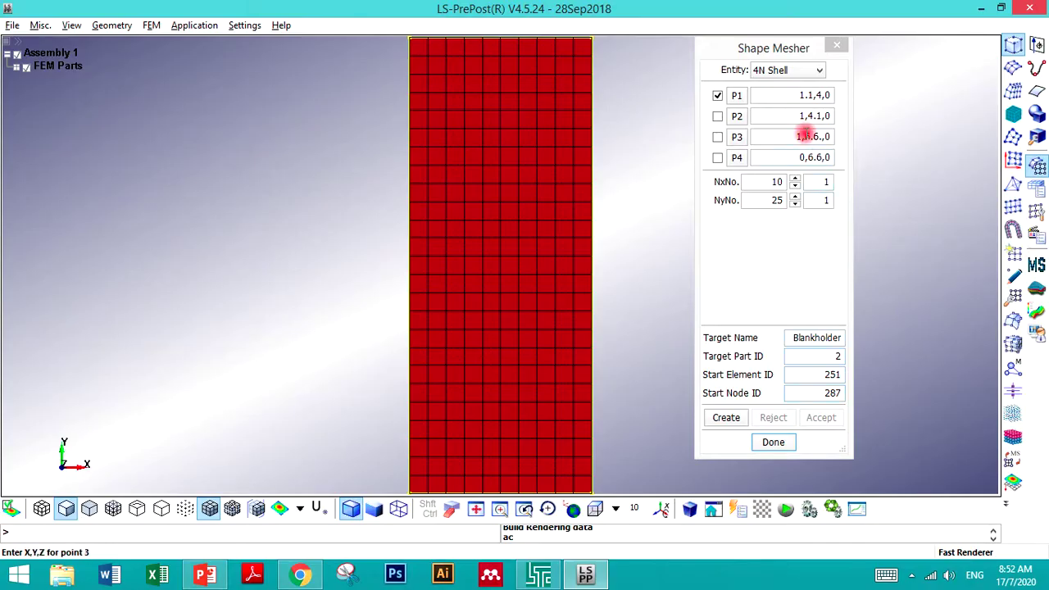
left_click(848, 104)
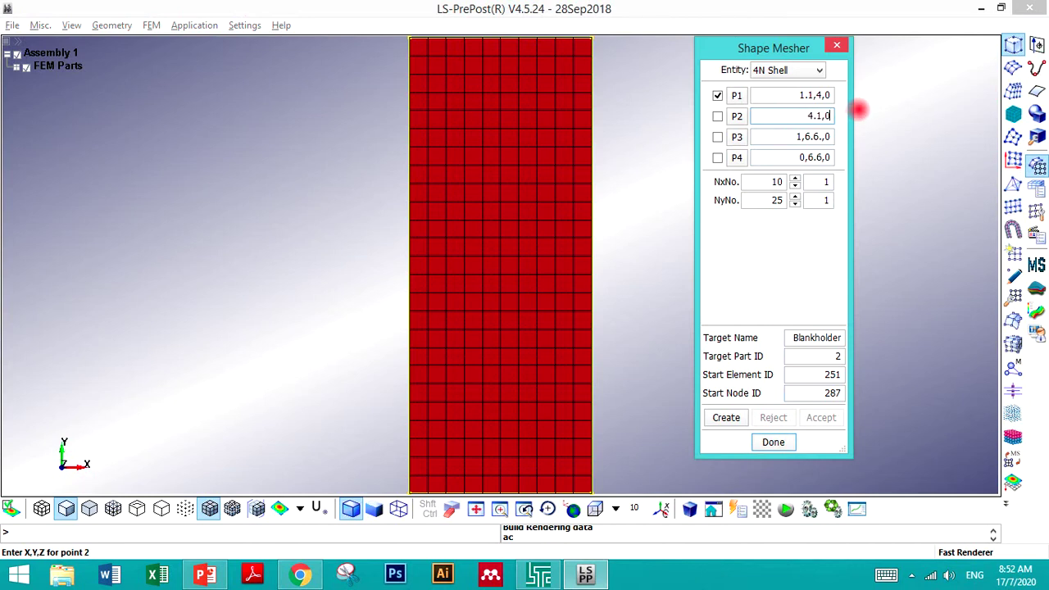
left_click(768, 137)
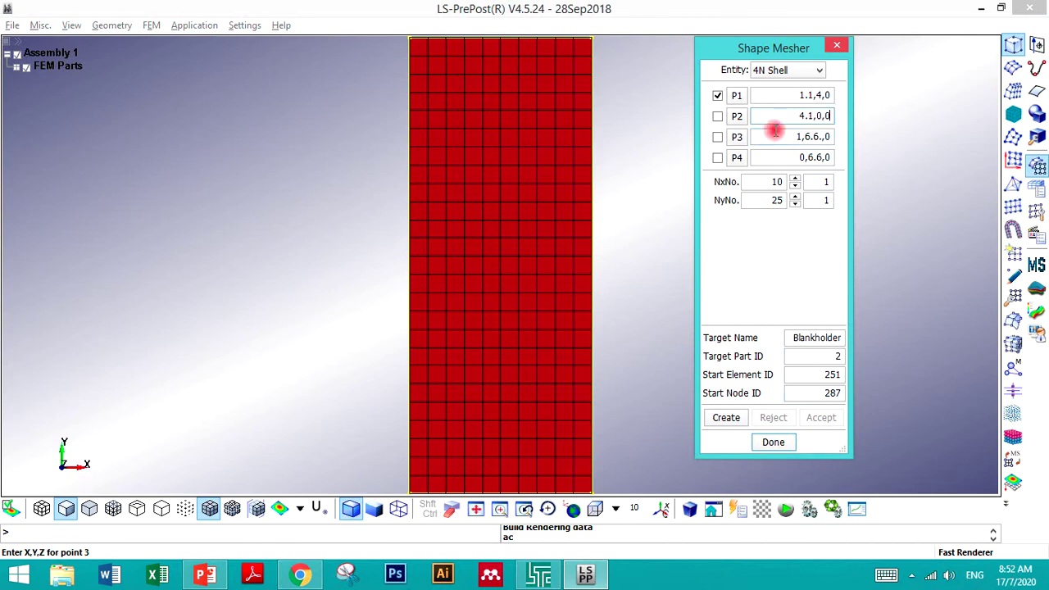
- Recheck the Blankholder corners in the PowerPoint sketch and correct P2 to 4.1,4,0
key("alt+Tab")
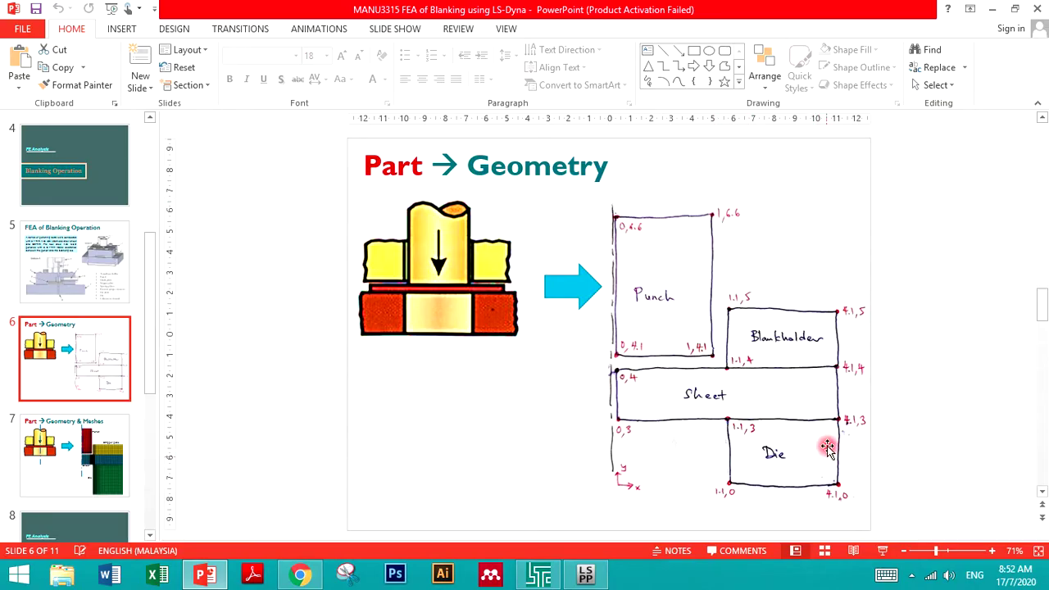
key("alt+Tab")
left_click(830, 116)
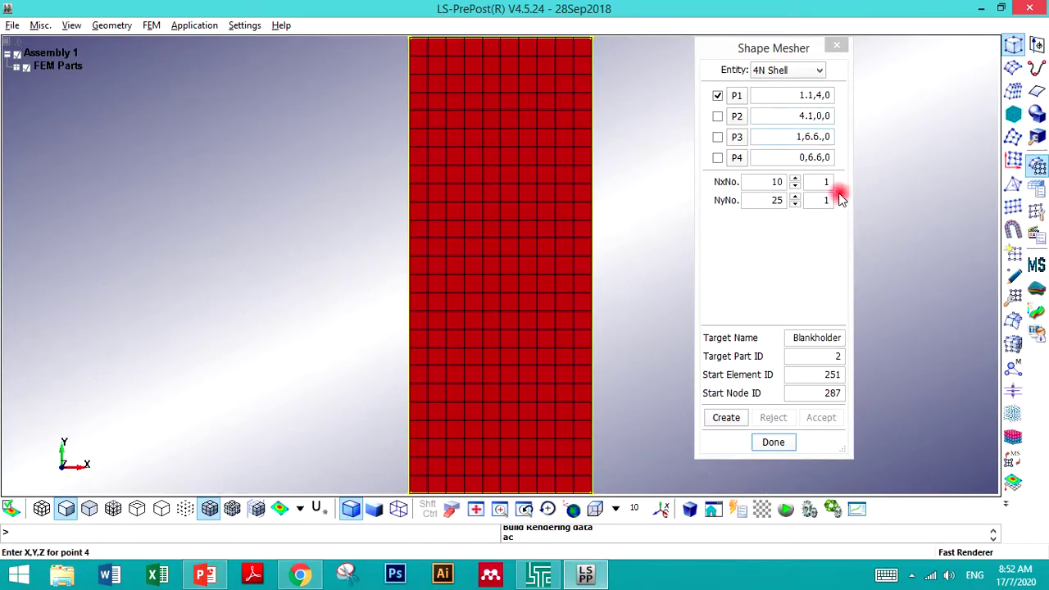
key("alt+Tab")
key("alt+Tab")
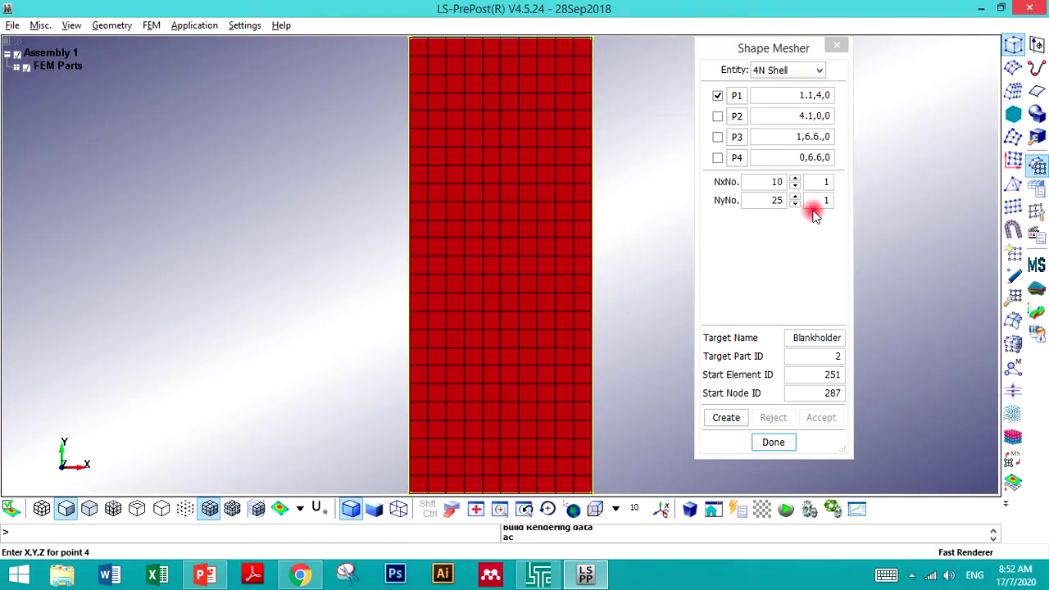
left_click(821, 117)
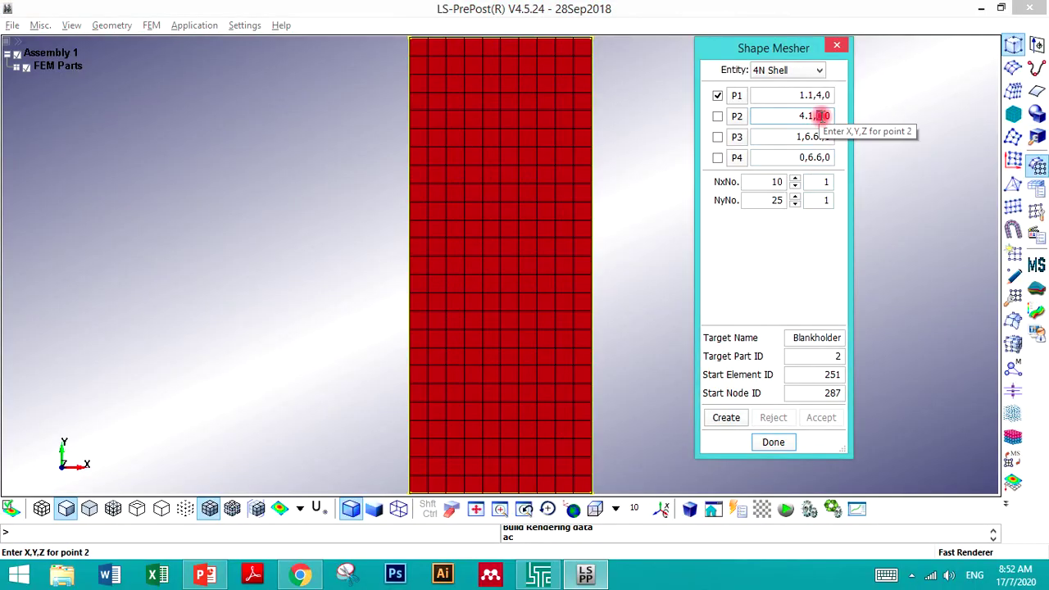
- Look up the Blankholder's third corner in the PowerPoint sketch and set P3 to 4.1,5,0
key("alt+Tab")
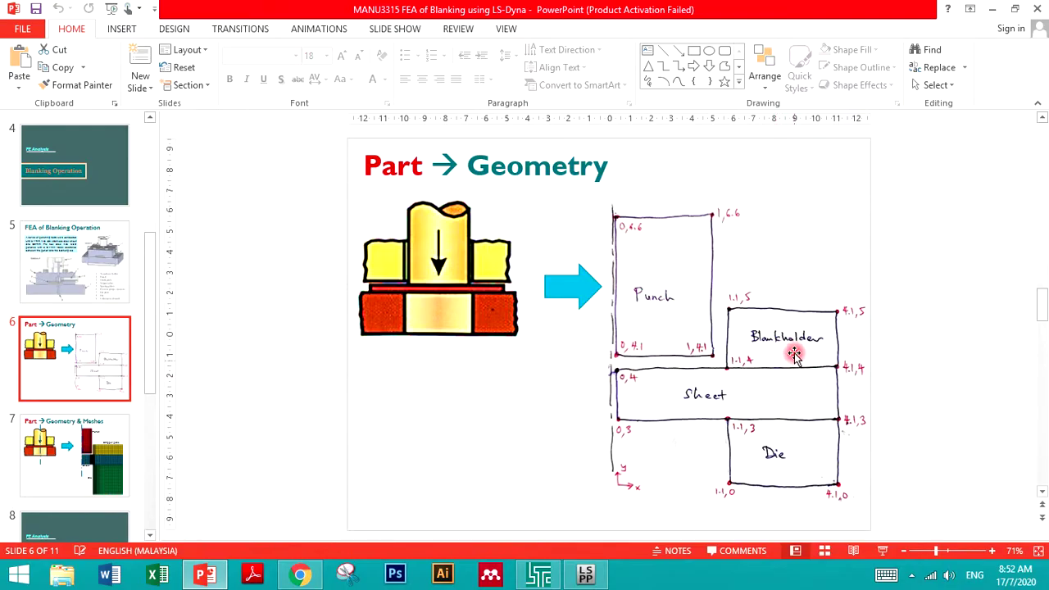
key("alt+Tab")
left_click_drag(785, 140, 844, 146)
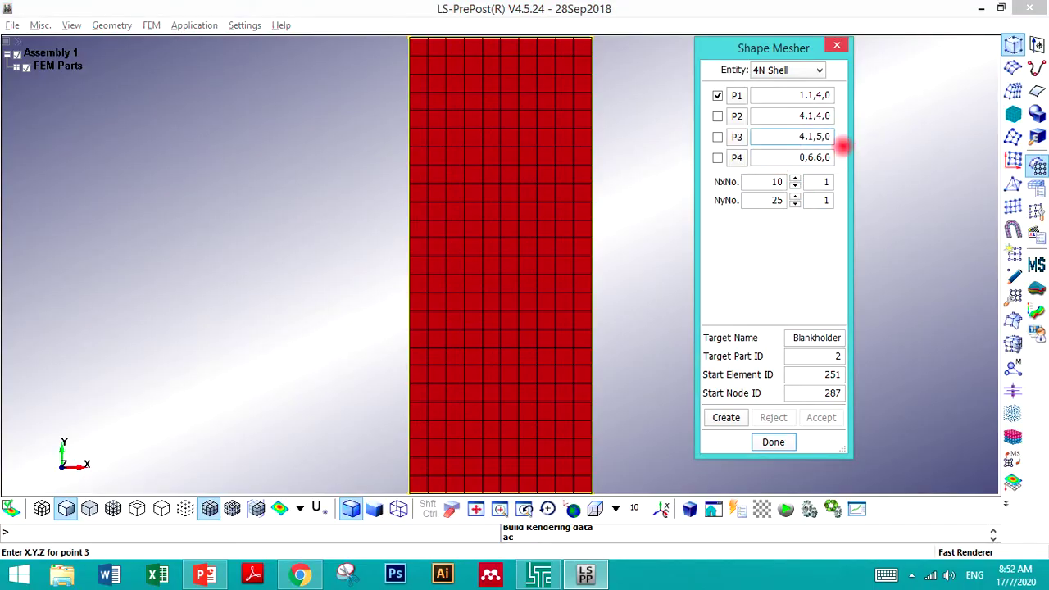
- Look up the Blankholder's fourth corner in the PowerPoint sketch and set P4 to 1.1,5,0
key("alt+Tab")
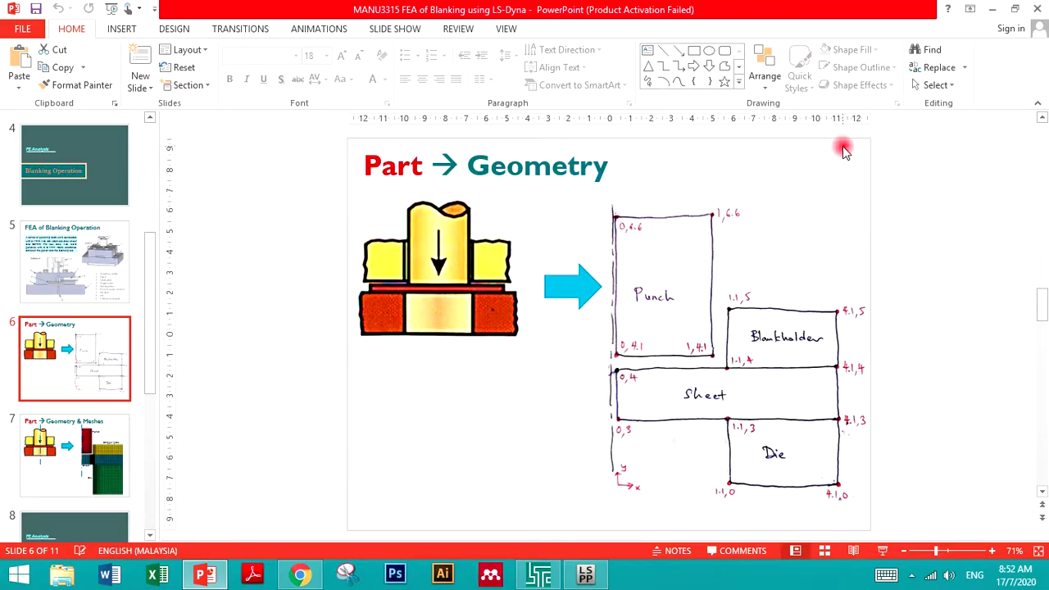
key("alt+Tab")
key("alt+Tab")
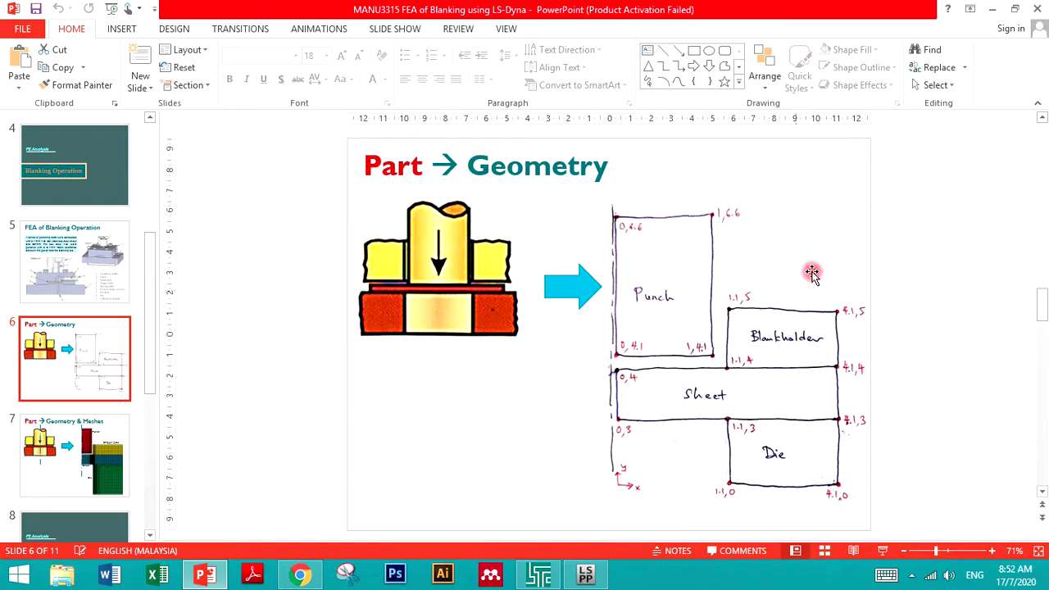
key("alt+Tab")
left_click(800, 159)
left_click(799, 158)
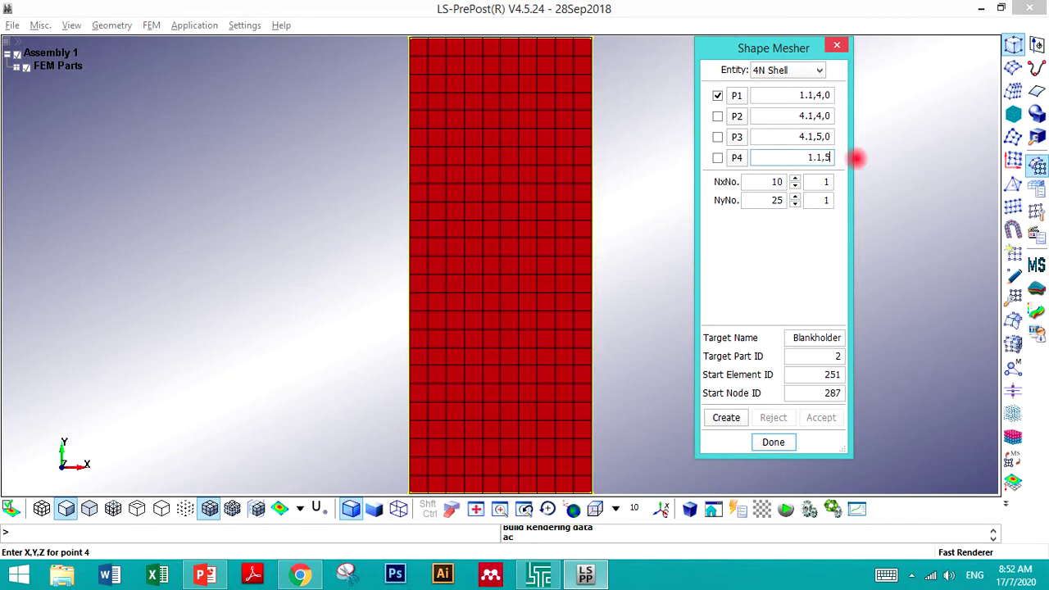
type("1.1,5,0")
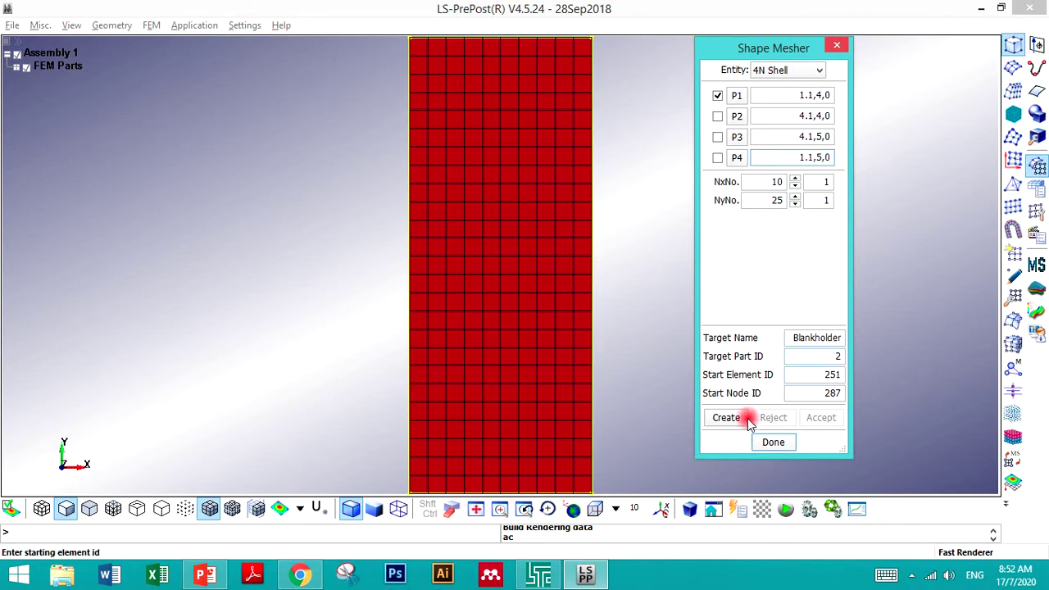
- Try Blankholder mesh divisions of 10 by 25 and 5 by 25, rejecting each preview
left_click(743, 418)
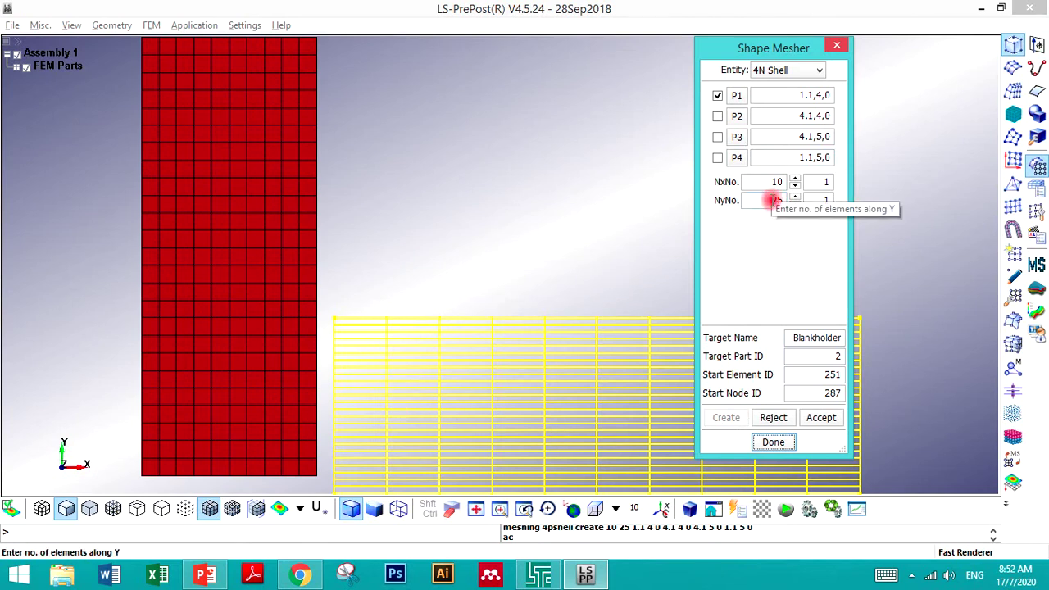
double_click(771, 180)
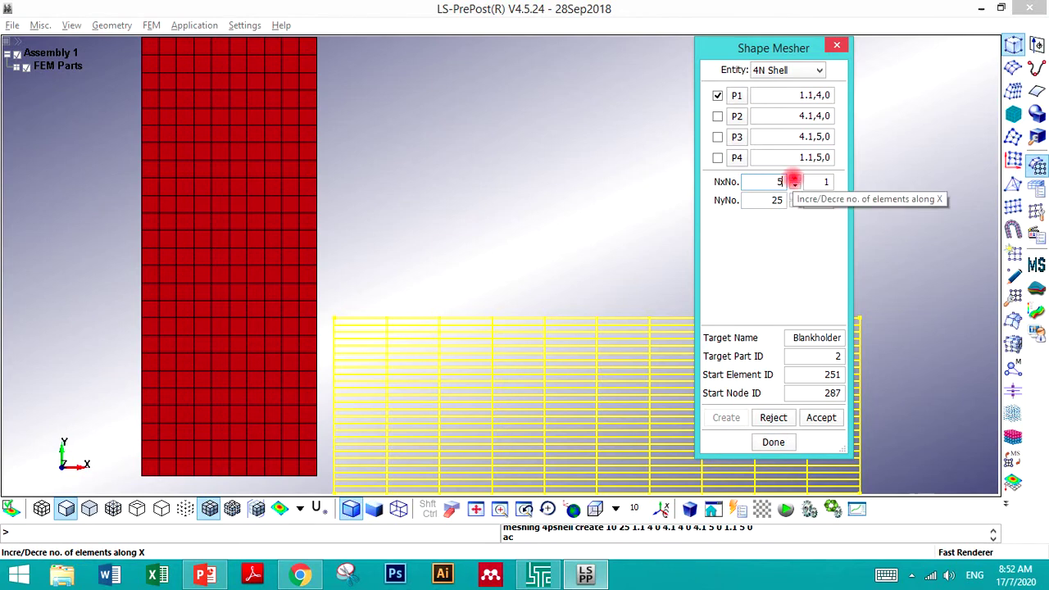
left_click(772, 418)
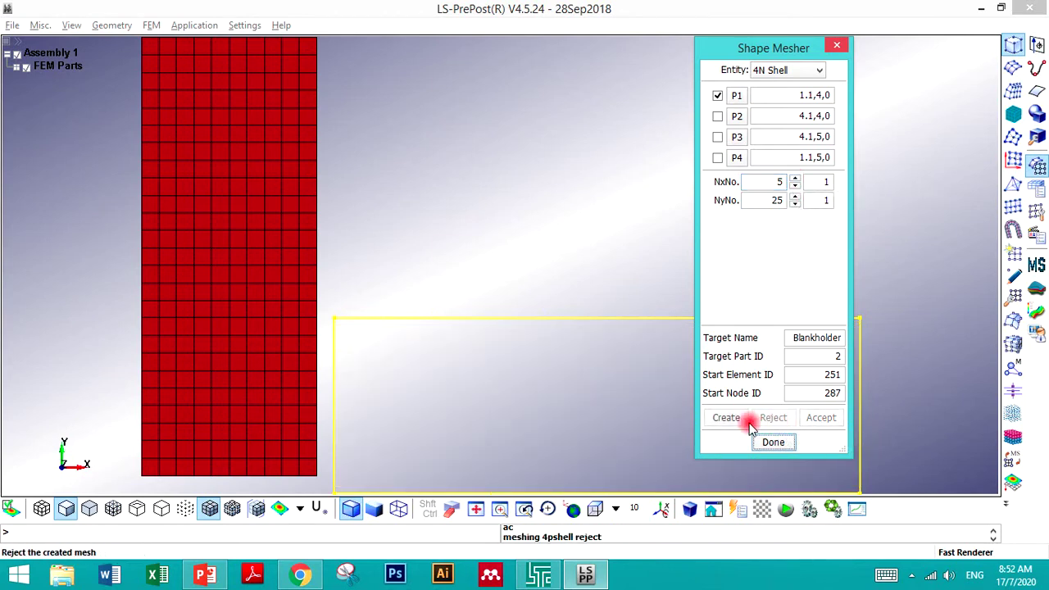
left_click(719, 420)
left_click(774, 417)
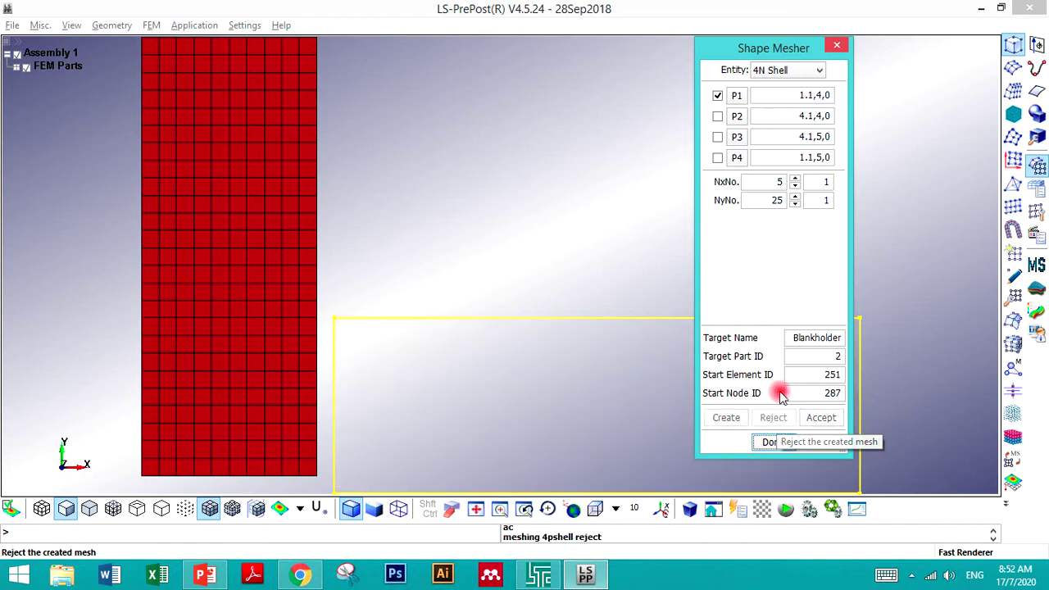
- Try the Blankholder mesh with 15 elements along Y and 5 along X, and reject the preview
left_click(775, 202)
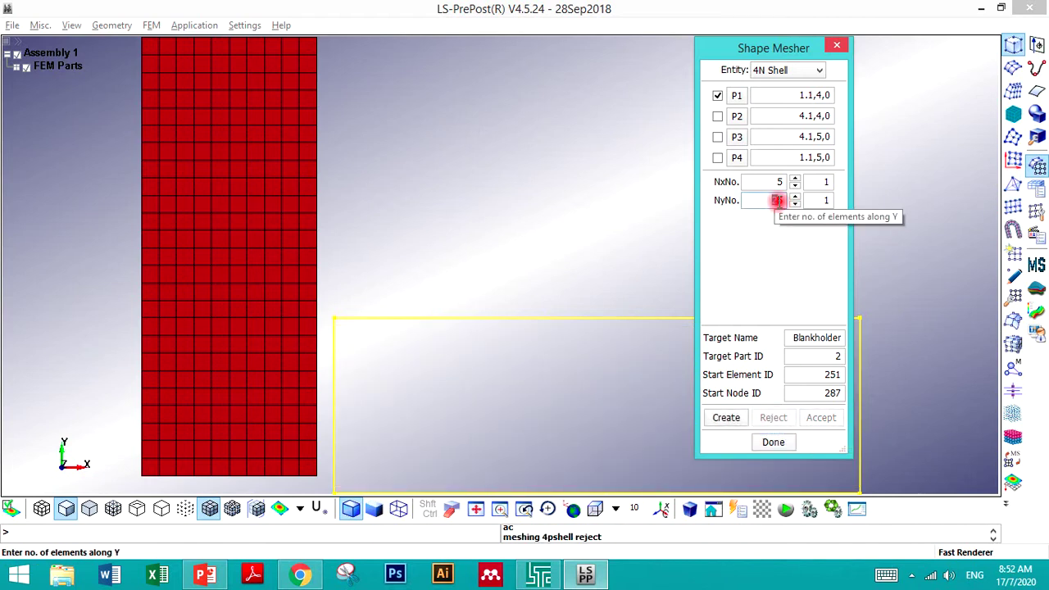
left_click(726, 417)
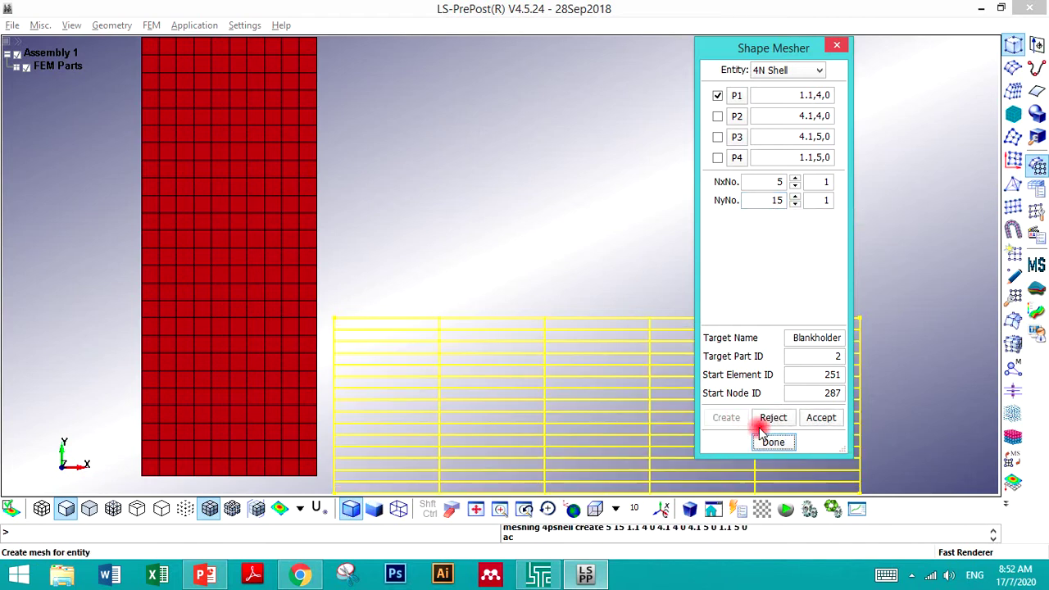
left_click(773, 418)
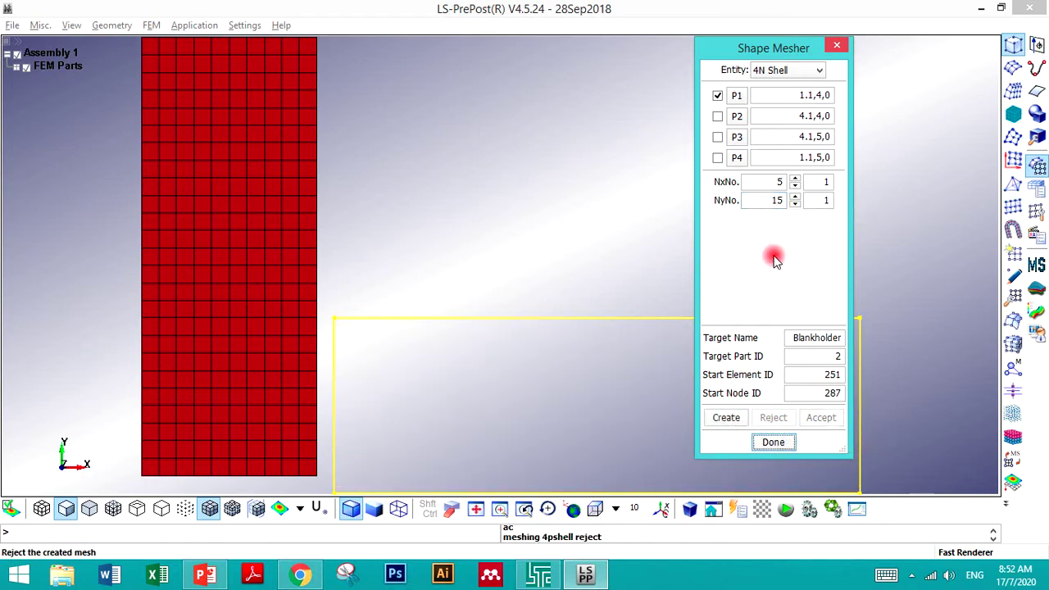
- Set the Blankholder divisions to 15 along X and 5 along Y, and create and accept the mesh
key("Delete")
left_click(771, 181)
type("1")
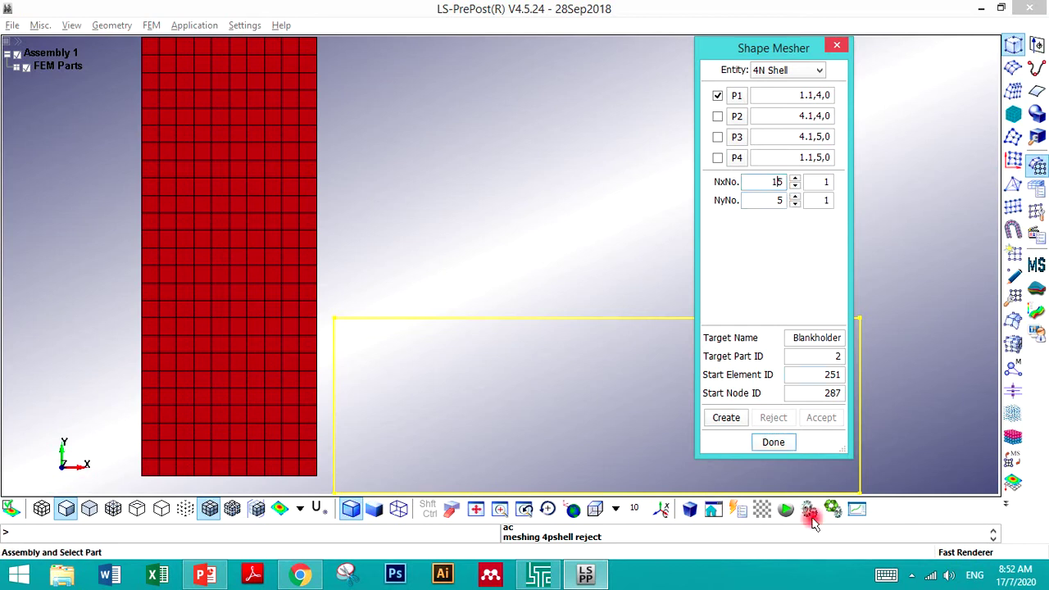
left_click(729, 419)
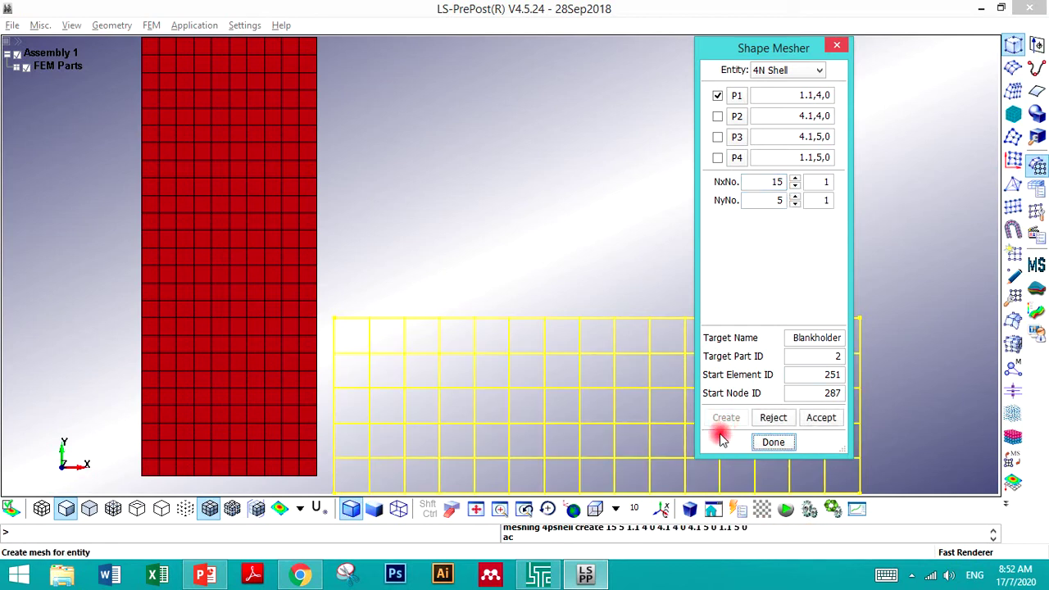
left_click(819, 420)
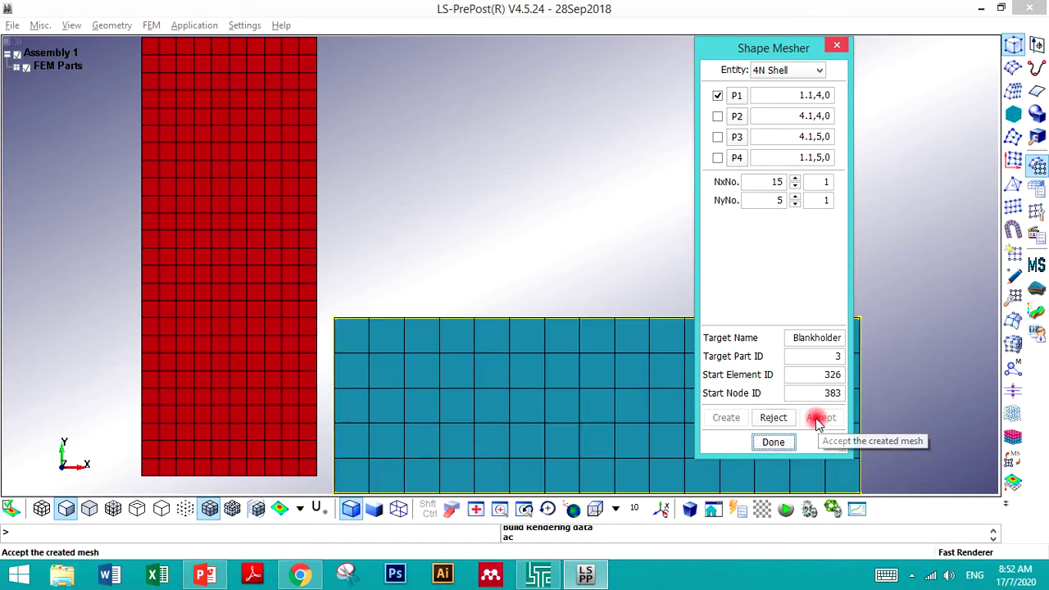
- Change the target part name to Die and check the Die's corners in the PowerPoint sketch
double_click(796, 339)
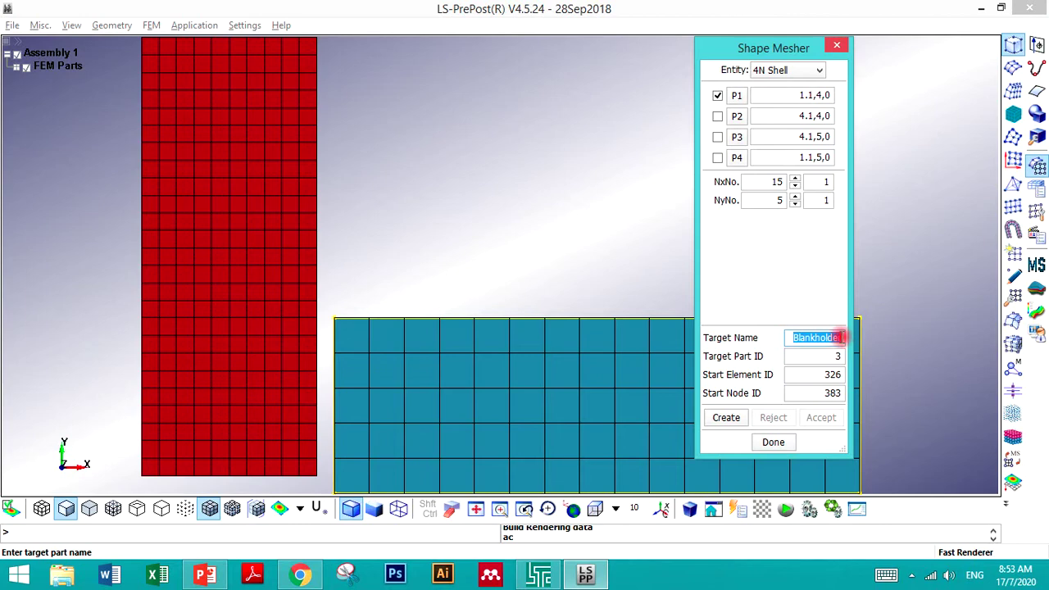
key("BackSpace")
key("alt+Tab")
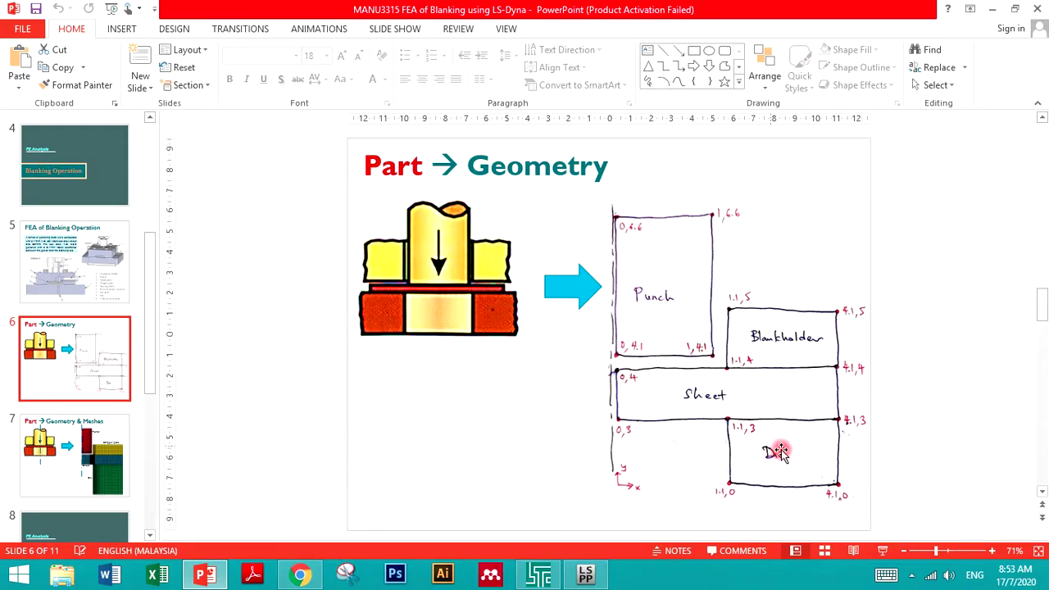
key("alt+Tab")
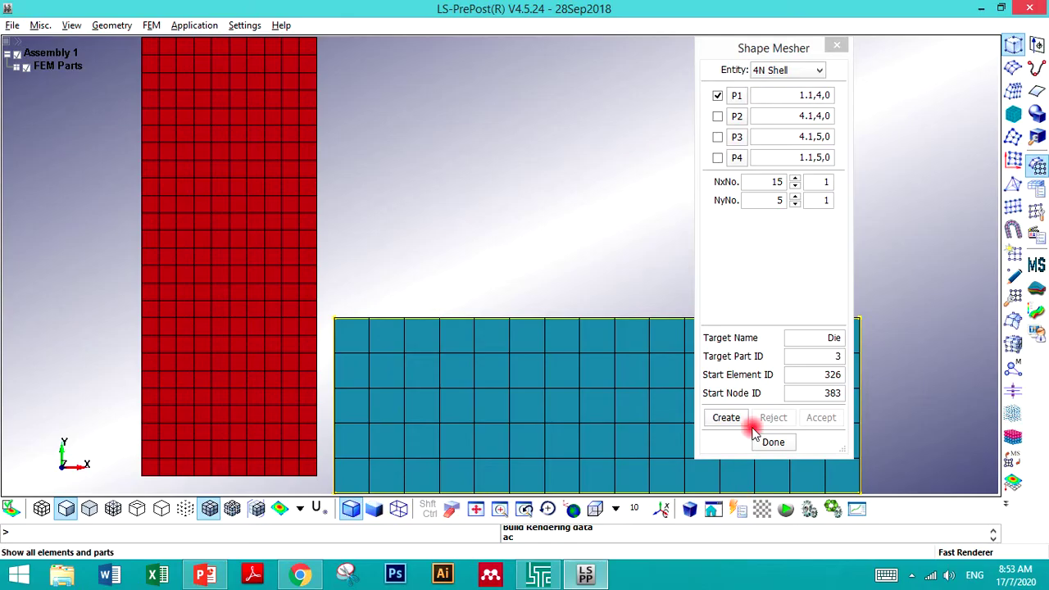
- Set the Die's corners P1 to 1.1,0,0 and P2 to 4.1,0,0 from the PowerPoint sketch
double_click(822, 96)
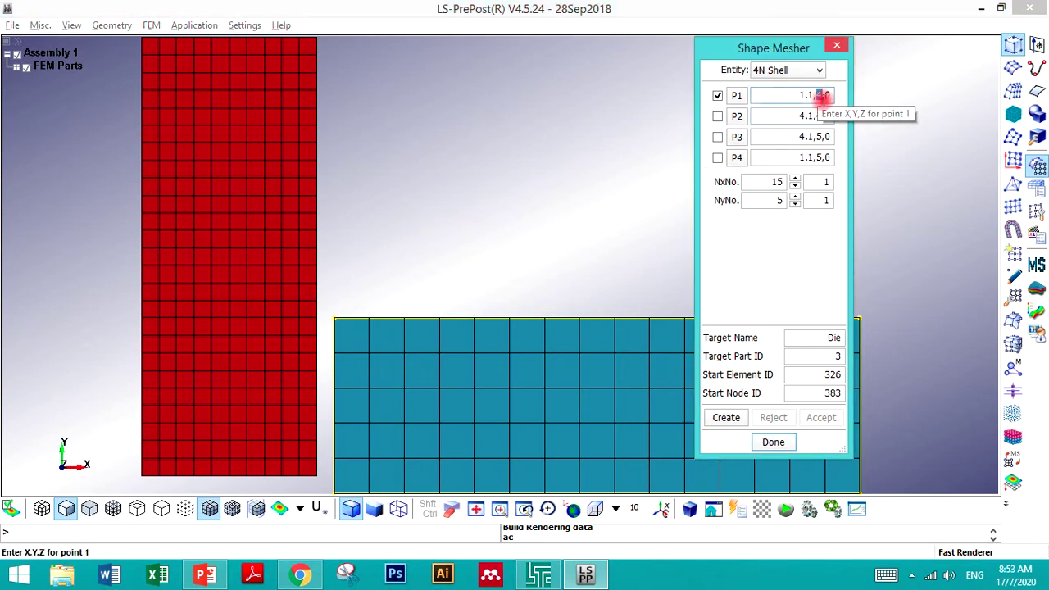
key("alt+Tab")
key("alt+Tab")
left_click(816, 116)
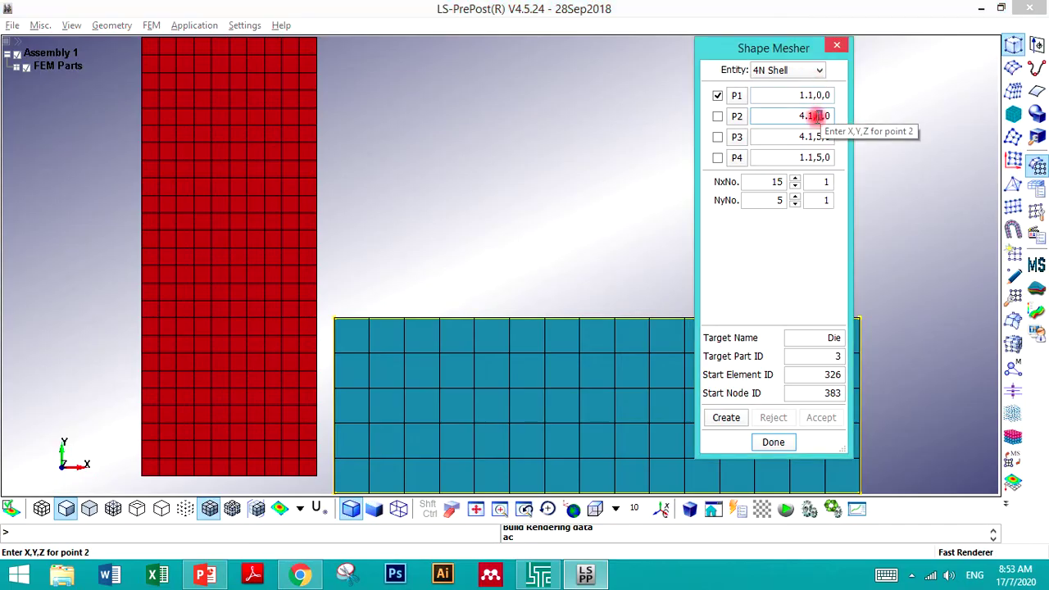
- Look up the Die's remaining corners in the PowerPoint sketch and set P3 to 4.1,3,0 and P4 to 1.1,3,0
key("alt+Tab")
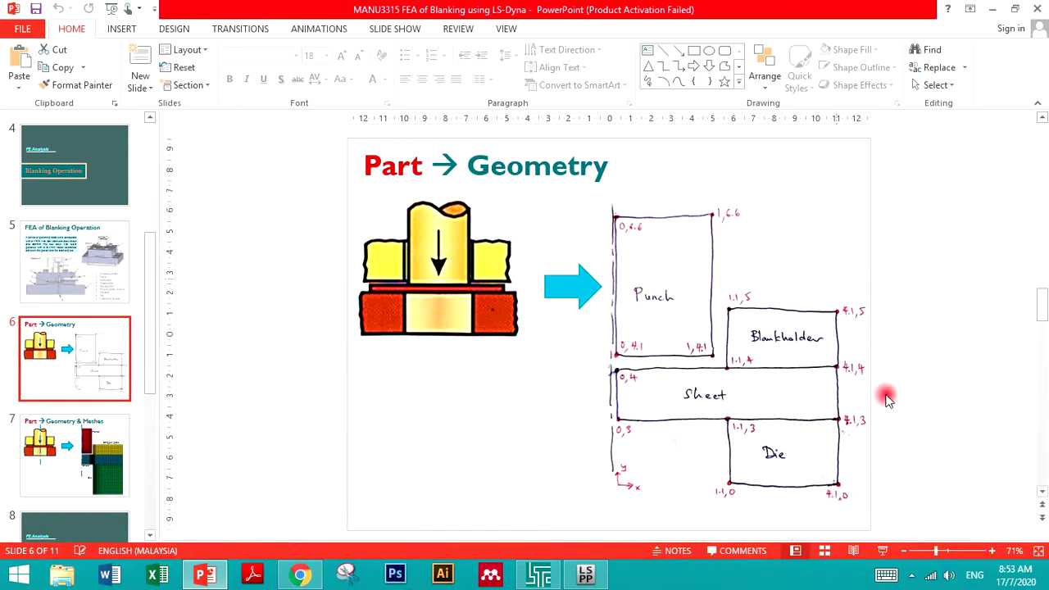
key("alt+Tab")
left_click(815, 136)
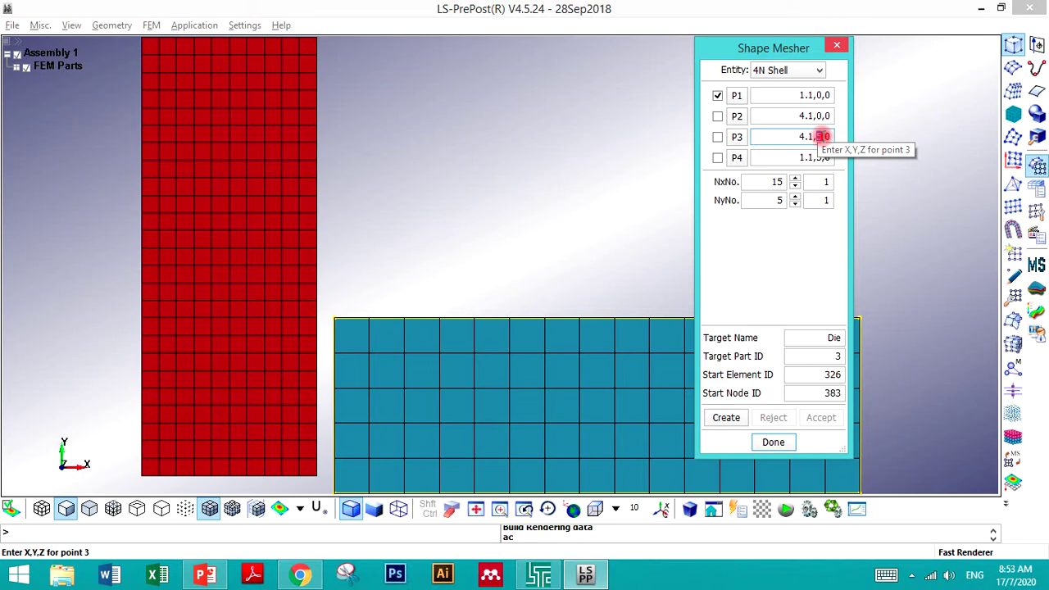
key("alt+Tab")
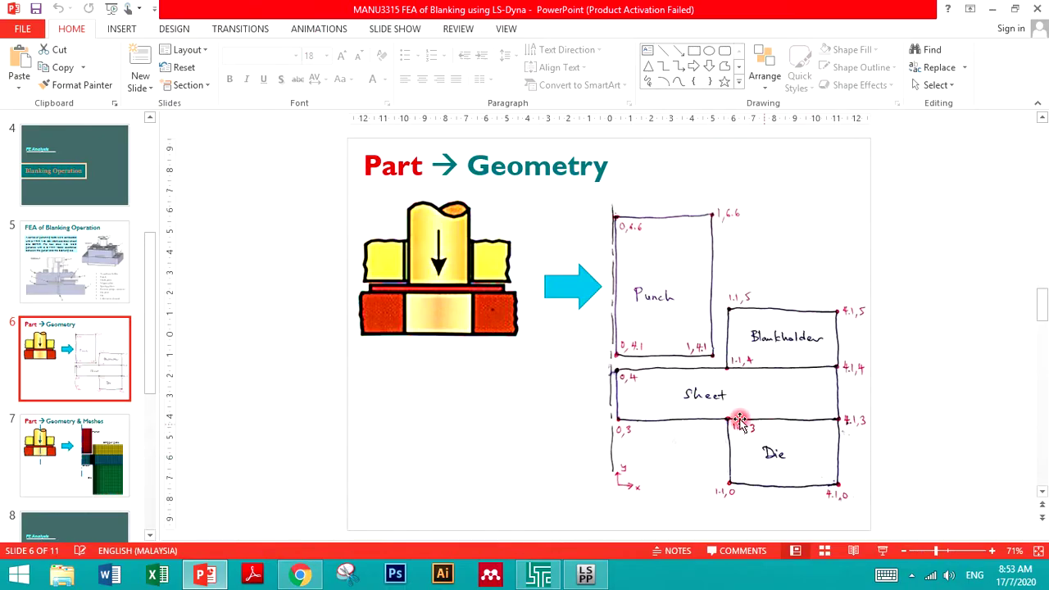
key("alt+Tab")
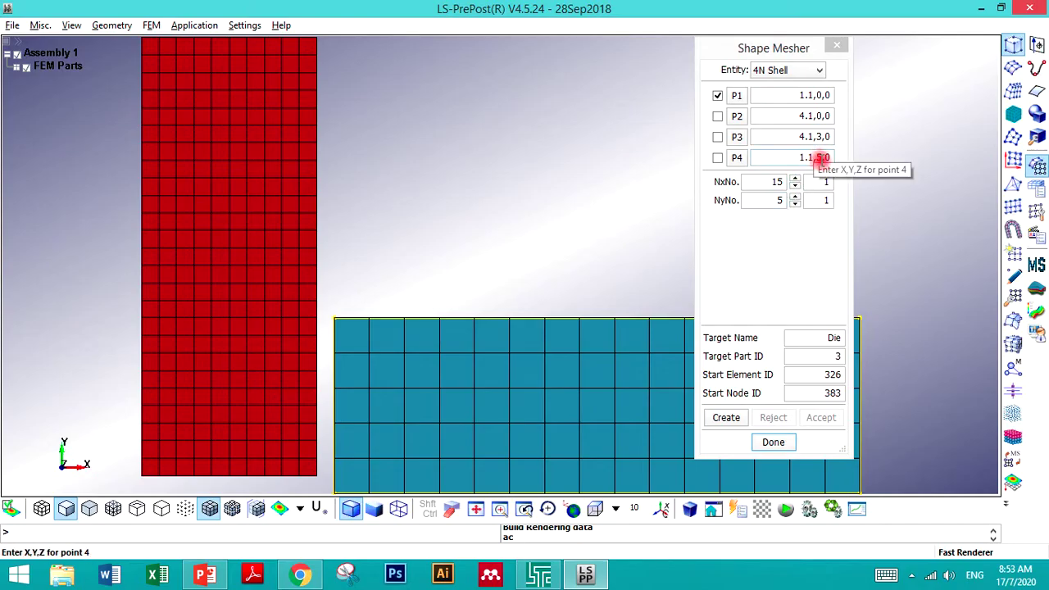
left_click(817, 158)
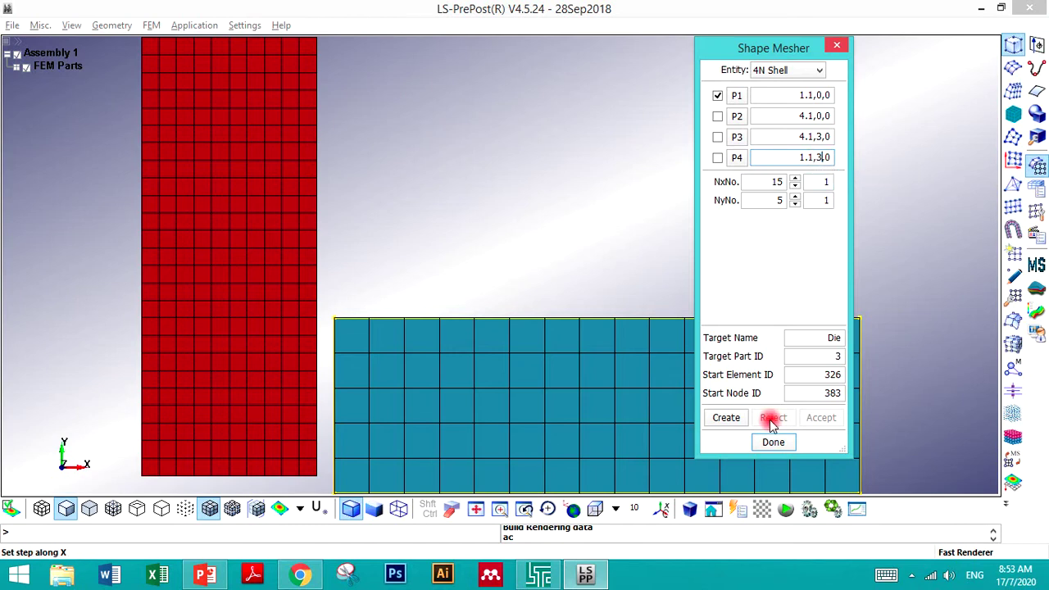
- Reject the Die's 15 by 5 preview, set 15 elements along Y, and create and accept the 15 by 15 mesh
left_click(732, 418)
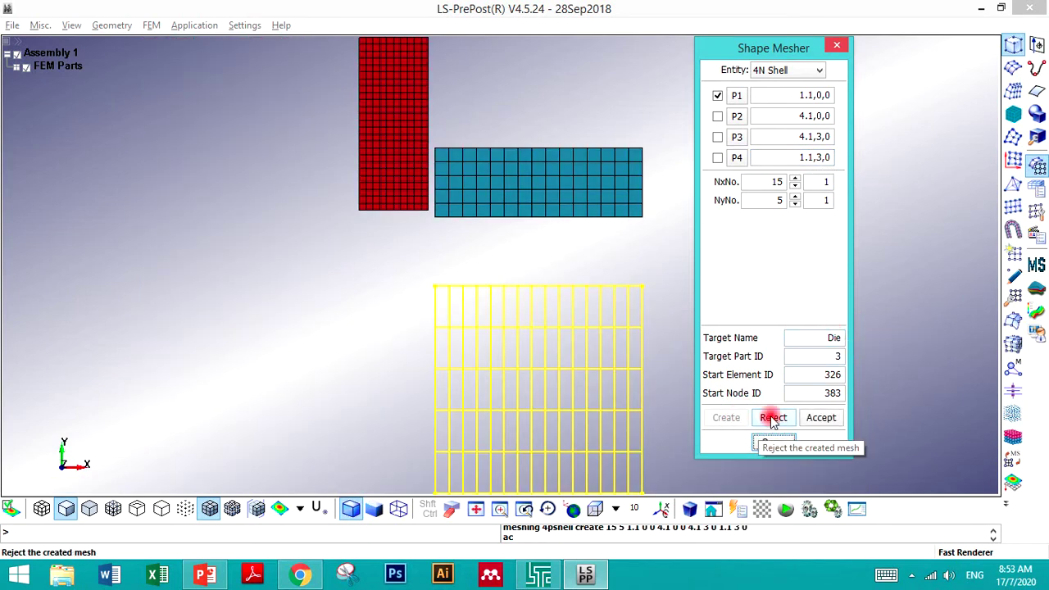
left_click(771, 418)
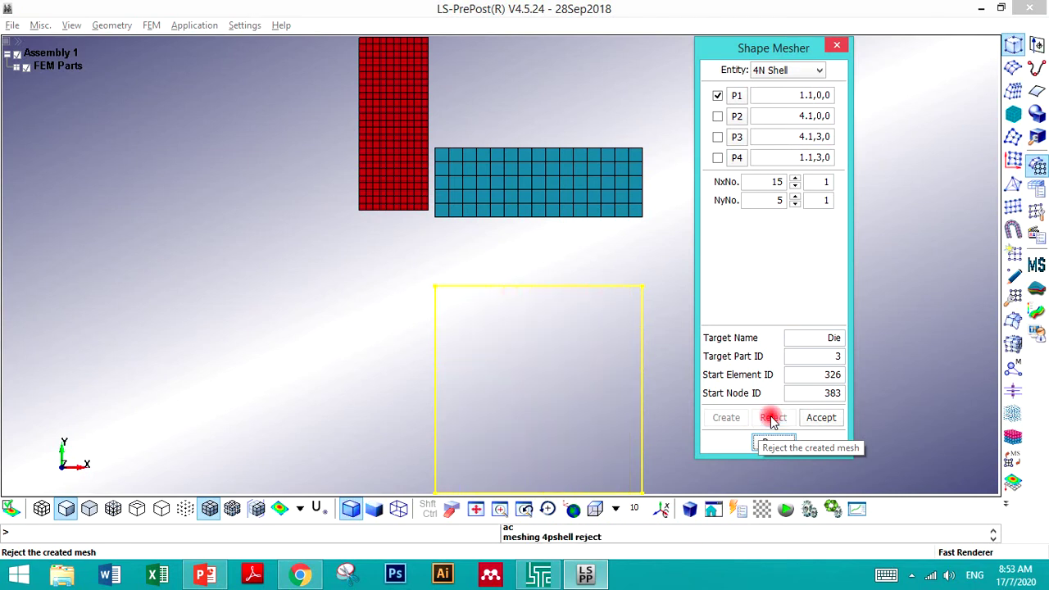
left_click(719, 418)
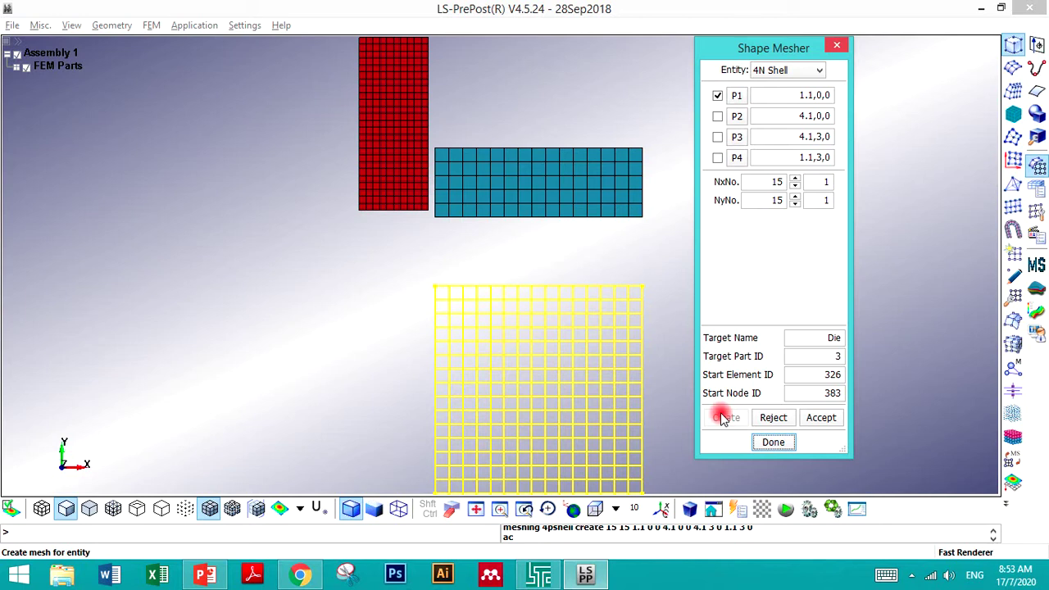
left_click(817, 419)
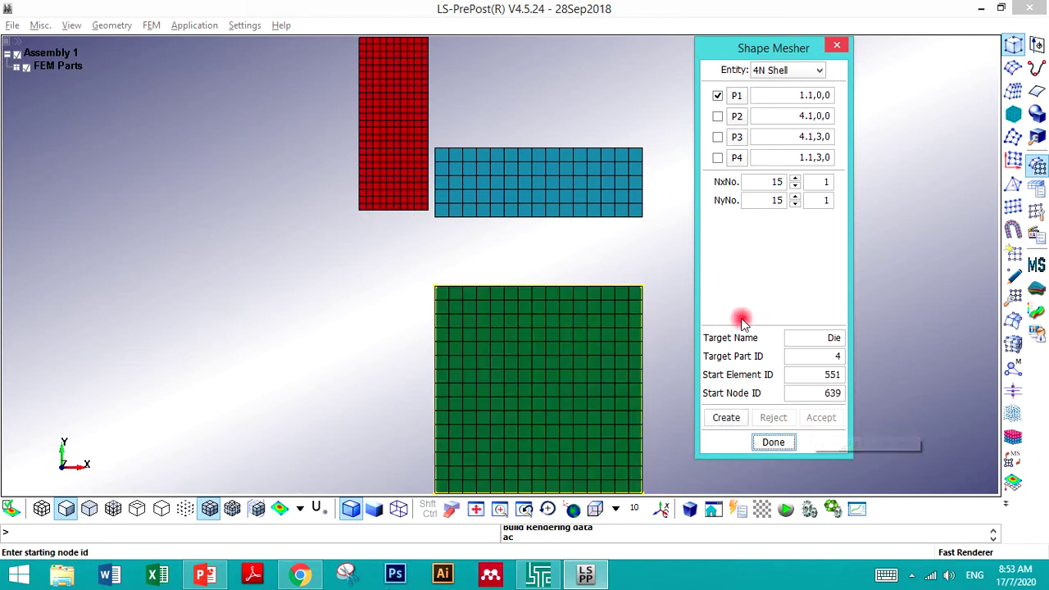
- Check the PowerPoint sketch for the remaining part and expand FEM Parts to list the parts already created
left_click_drag(789, 339, 853, 339)
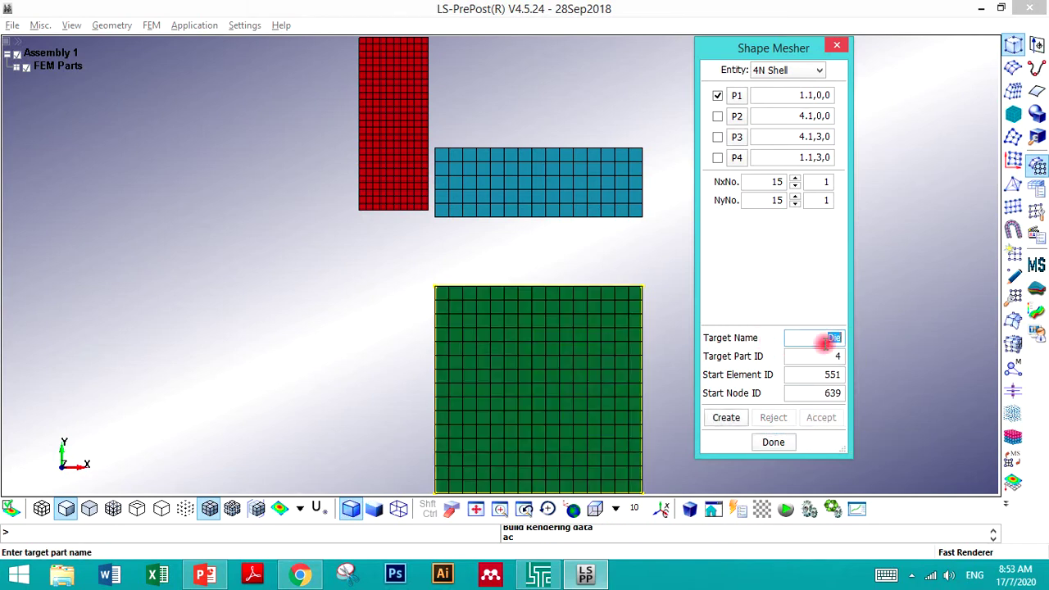
key("alt+Tab")
key("alt+Tab")
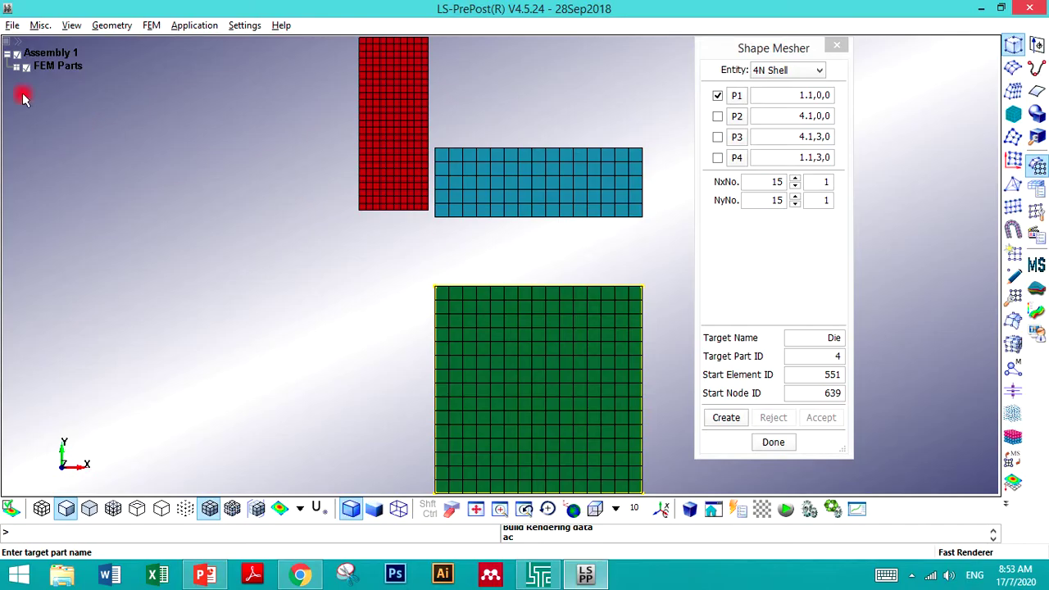
left_click(15, 68)
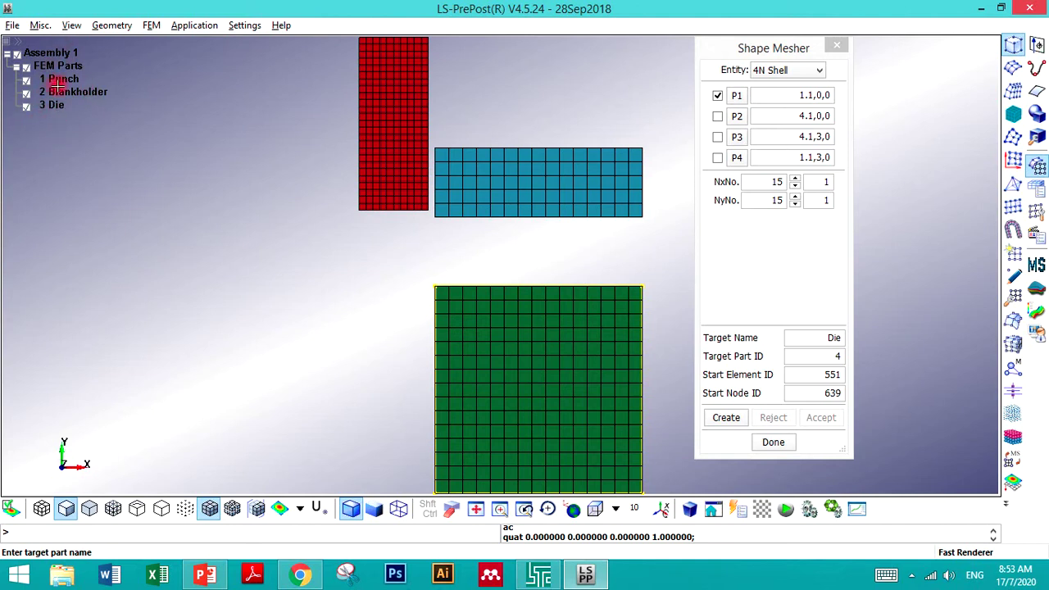
- Look up the sheet's lower corners in the PowerPoint sketch and set P1 to 0,3,0 and P2 to 4.1,3,0
key("alt+Tab")
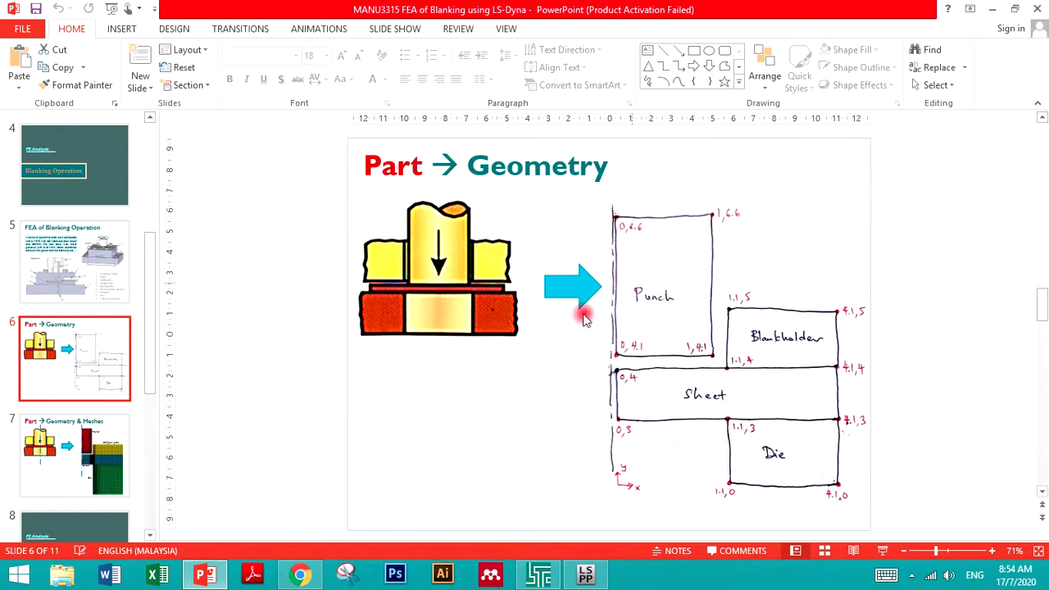
key("alt+Tab")
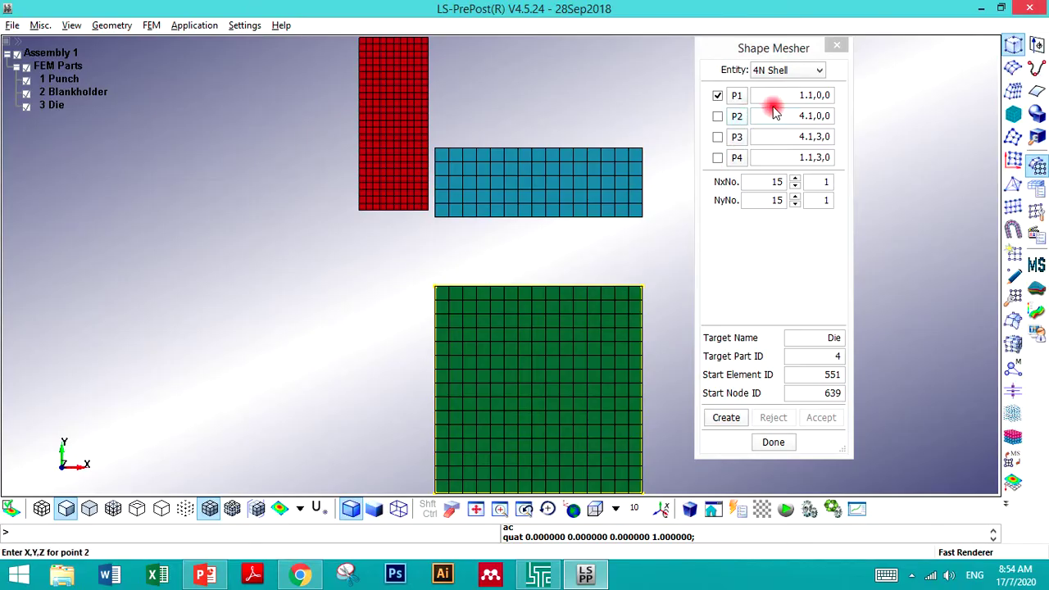
double_click(797, 94)
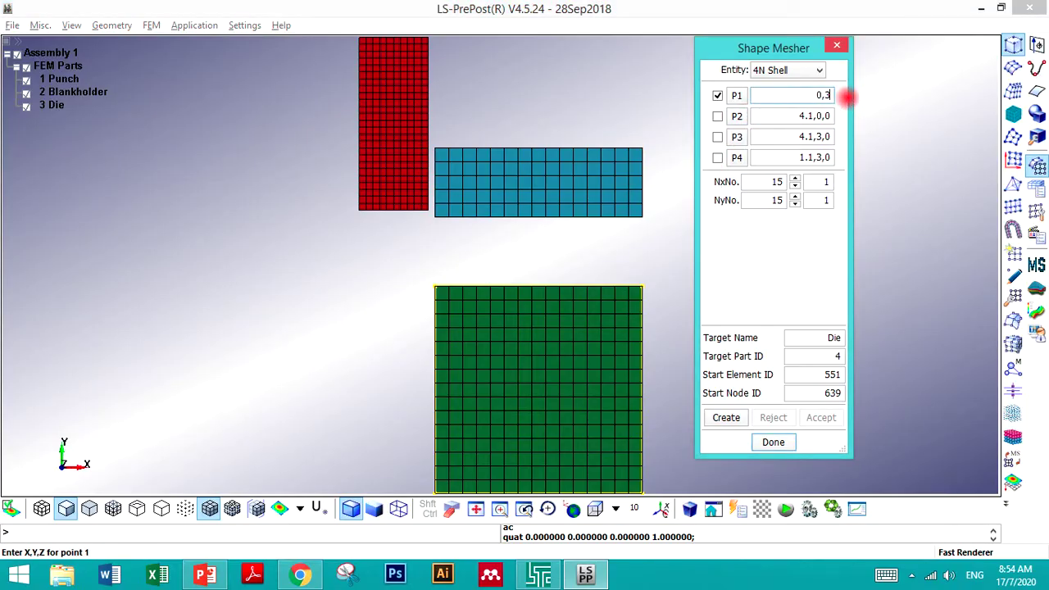
key("alt+Tab")
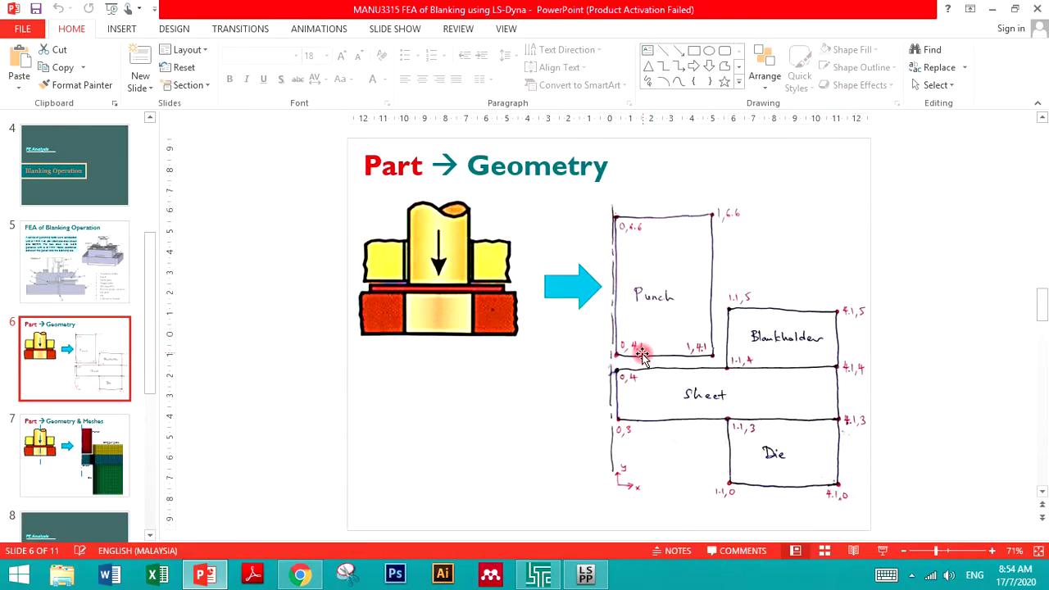
key("alt+Tab")
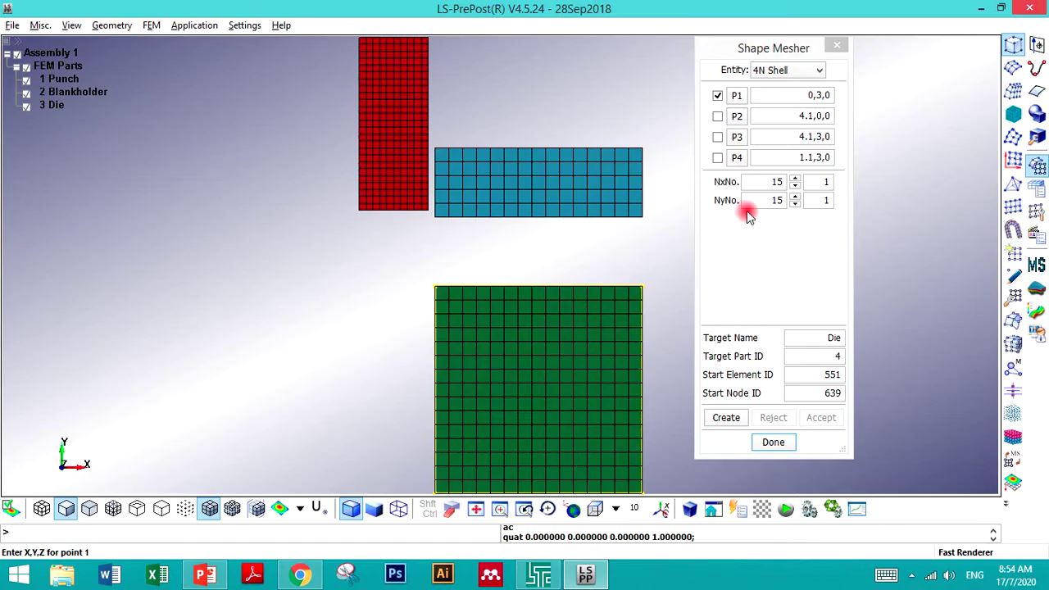
double_click(818, 116)
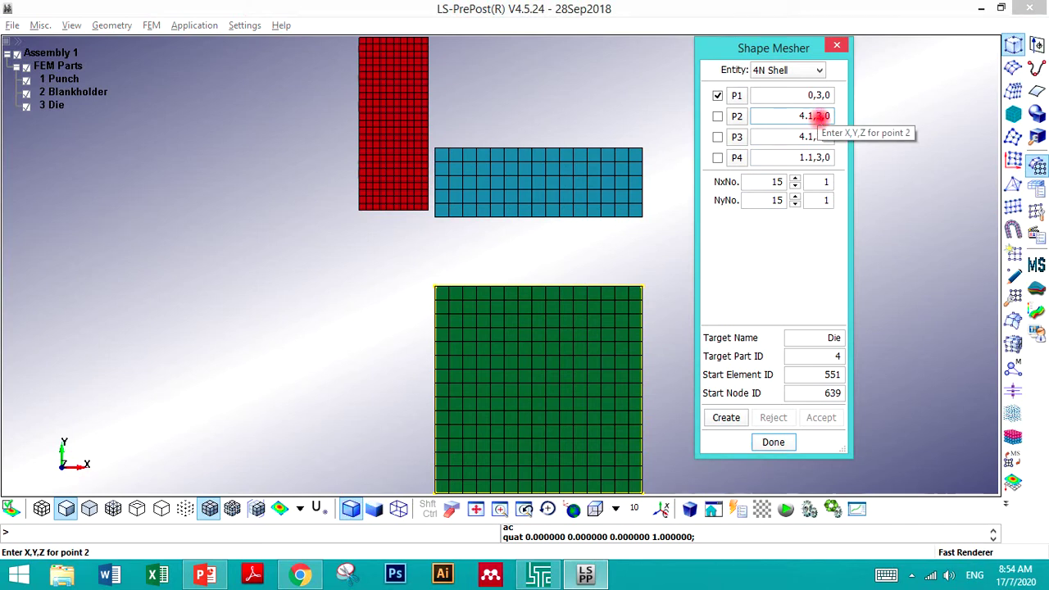
- Look up the sheet's upper corners in the PowerPoint sketch and set P3 to 4.1,4,0 and P4 to 0,4,0
key("alt+Tab")
key("alt+Tab")
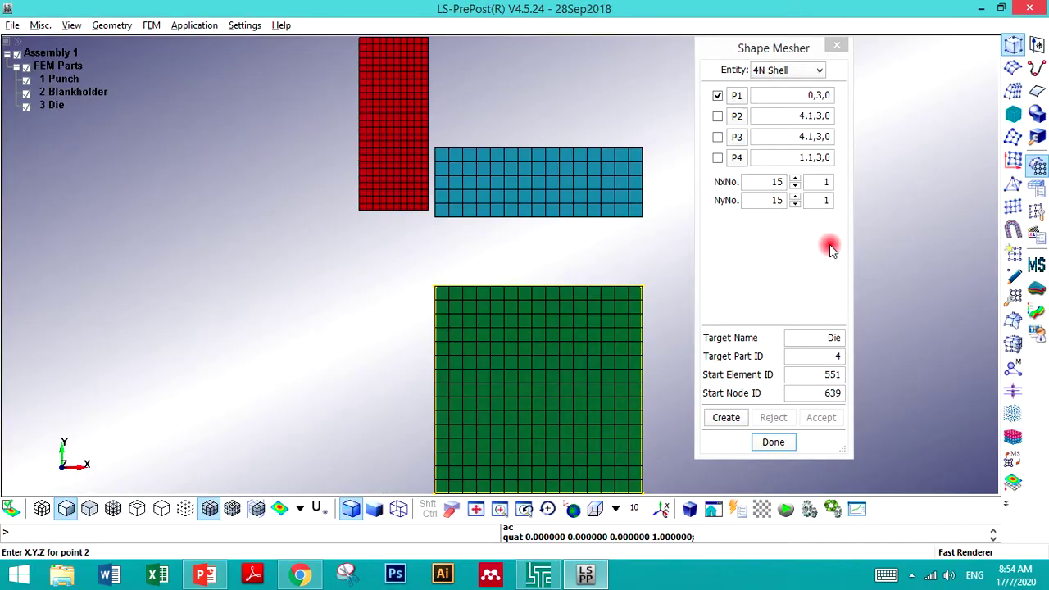
double_click(819, 137)
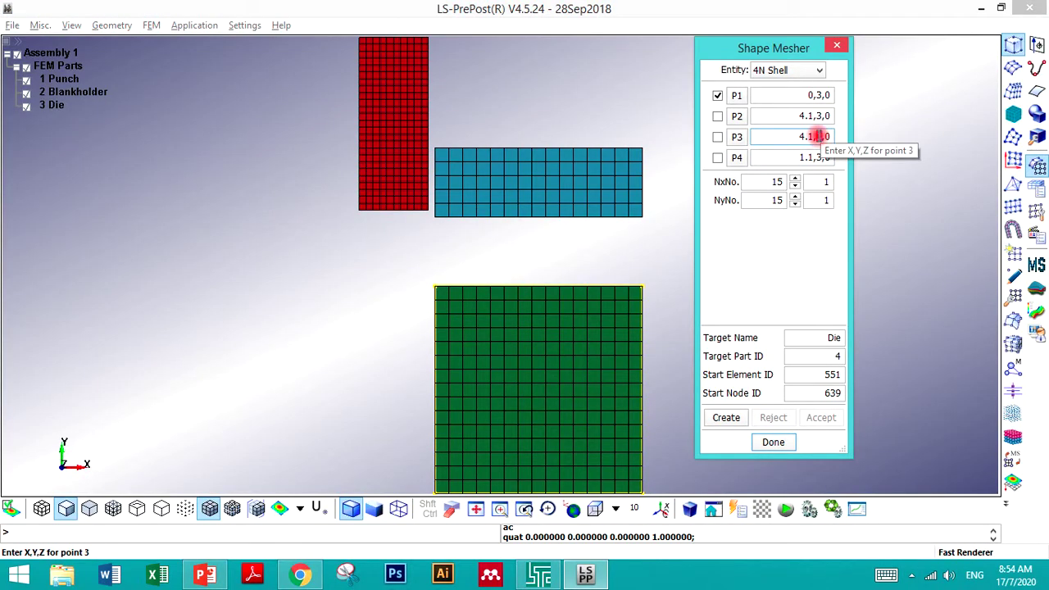
type("4")
key("alt+Tab")
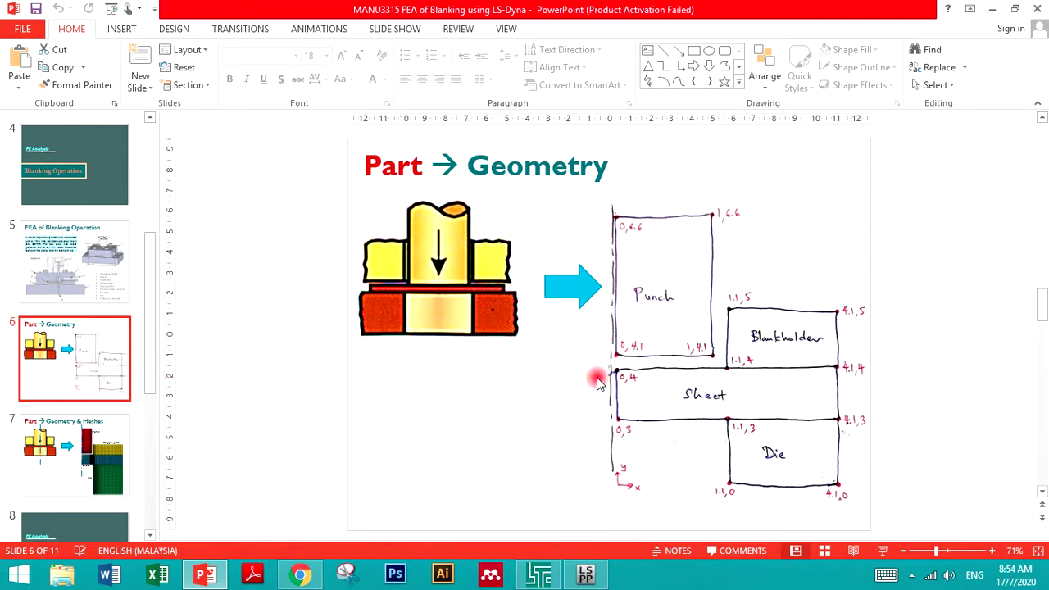
key("alt+Tab")
left_click_drag(779, 157, 850, 159)
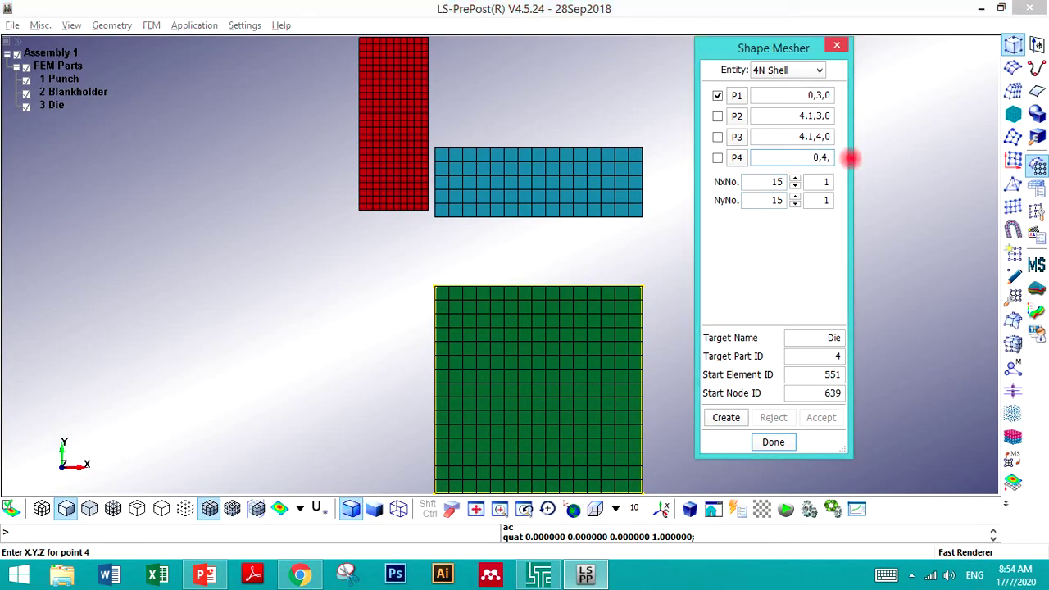
- Try the sheet mesh with 15 by 15 elements and with 20 along X and 100 along Y, rejecting both previews
left_click(726, 418)
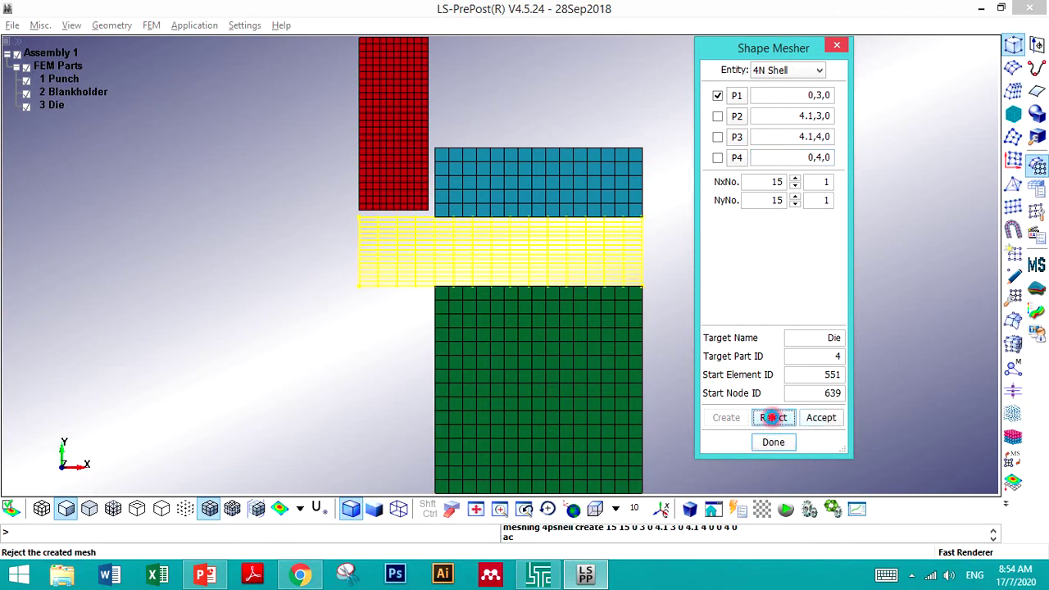
left_click(773, 417)
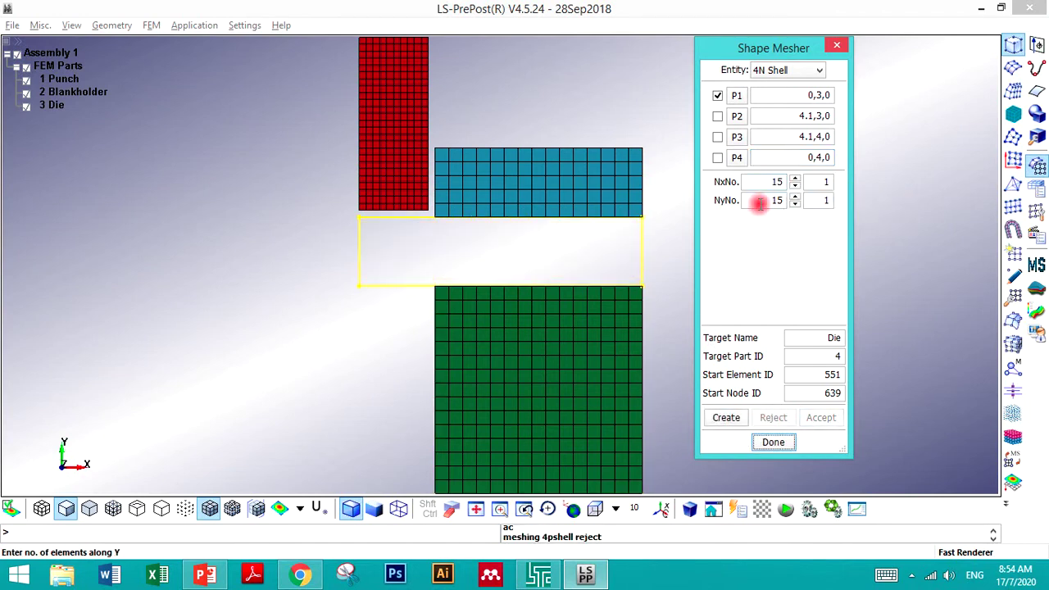
left_click_drag(757, 204, 820, 203)
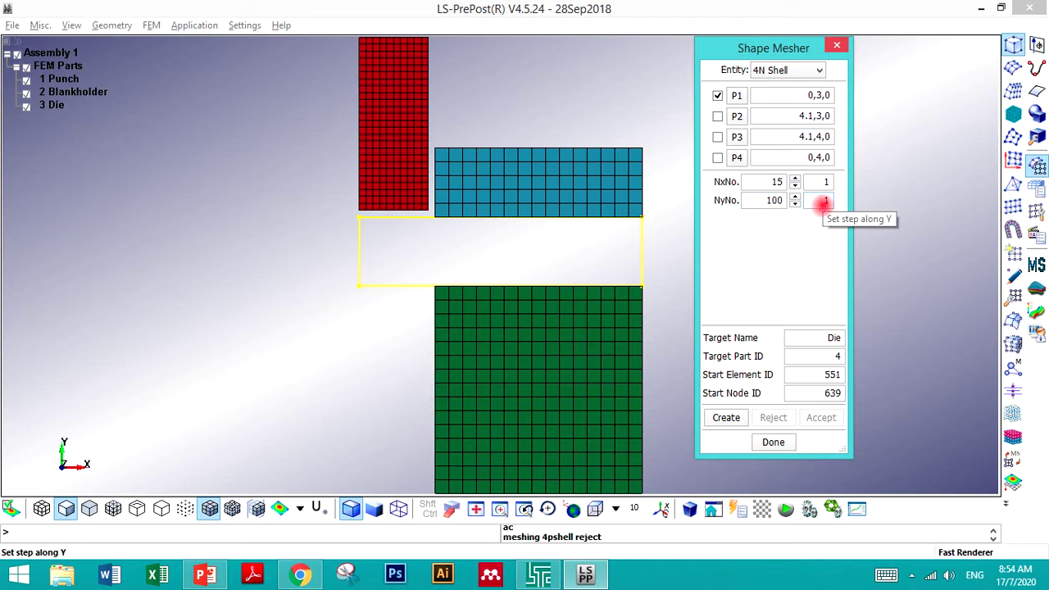
left_click_drag(762, 182, 845, 184)
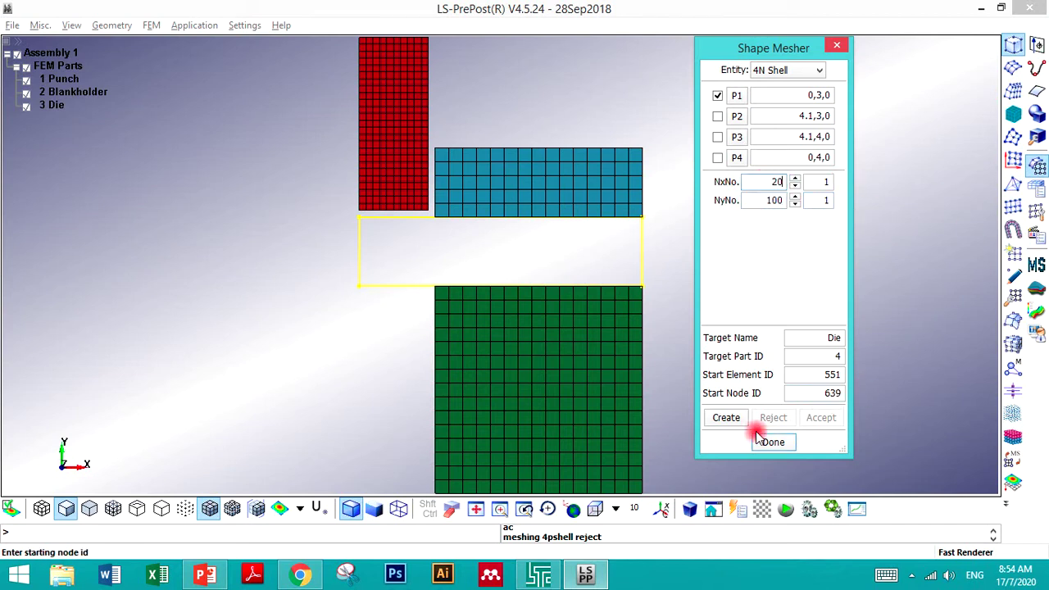
left_click(726, 418)
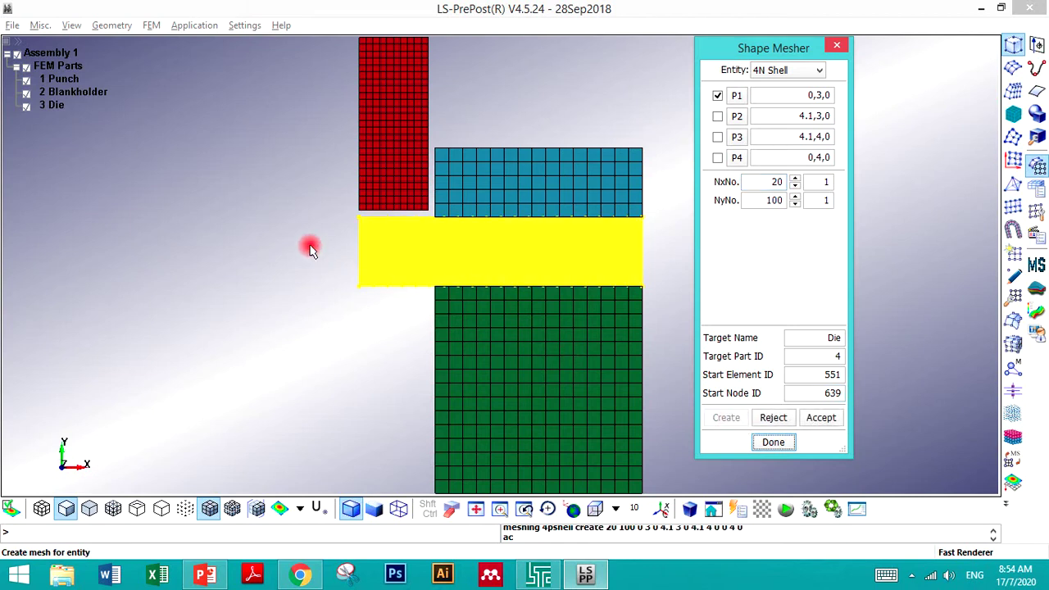
scroll(424, 255, "up", 2)
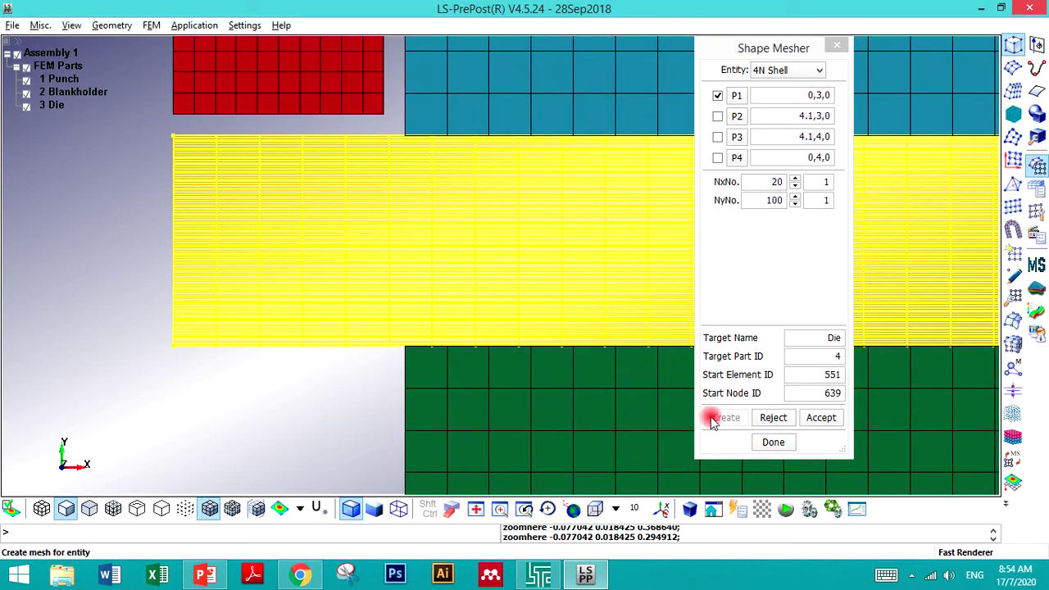
left_click(773, 417)
- Set 80 elements along X and 20 along Y, create and accept the sheet mesh, and finish the Shape Mesher
double_click(771, 182)
type("1")
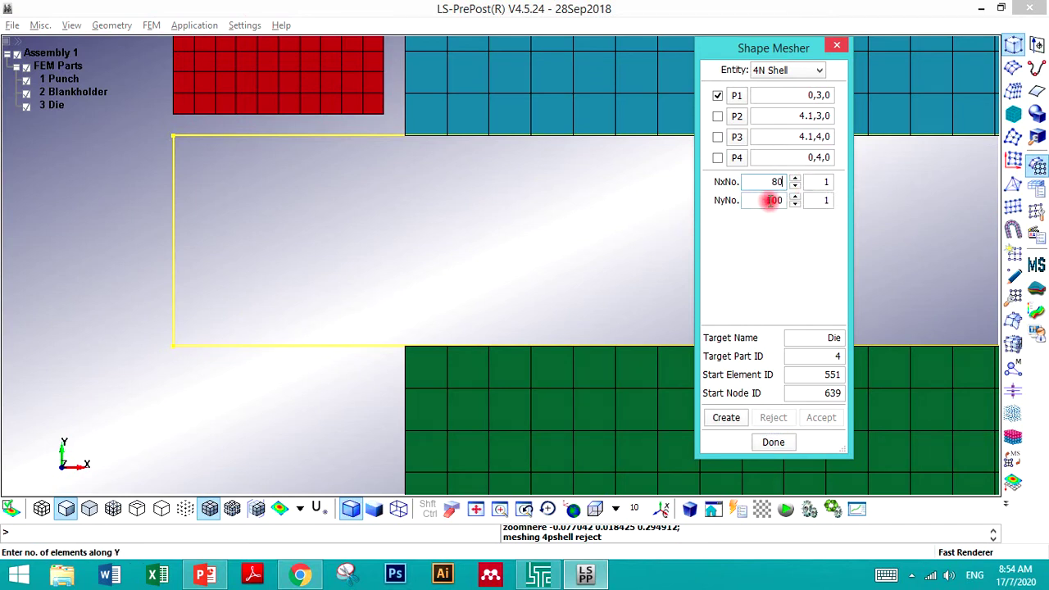
double_click(774, 200)
type("20")
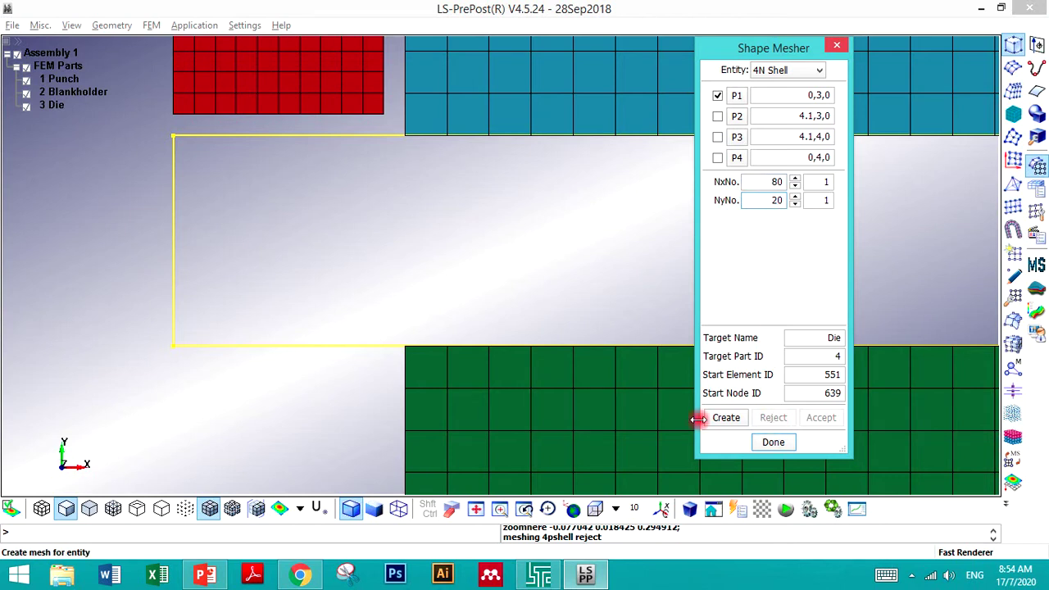
left_click(725, 418)
left_click(328, 292)
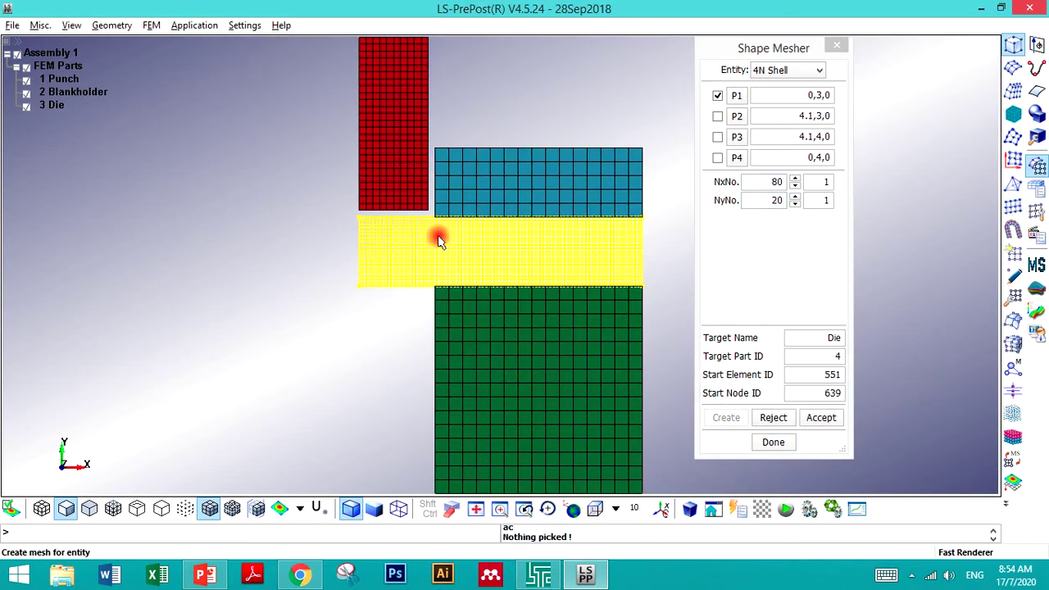
scroll(433, 238, "up", 2)
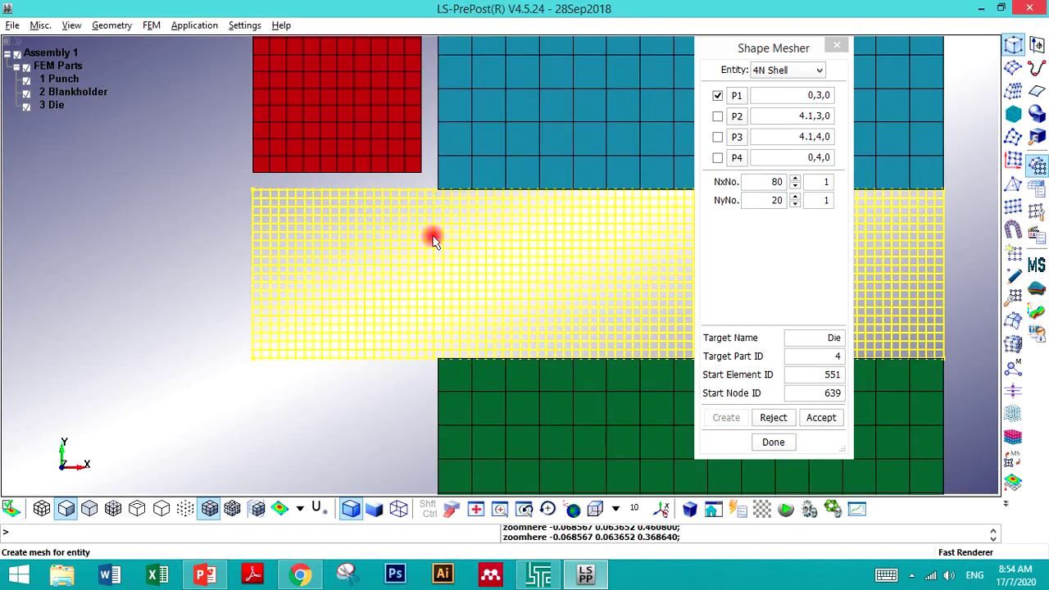
left_click(806, 419)
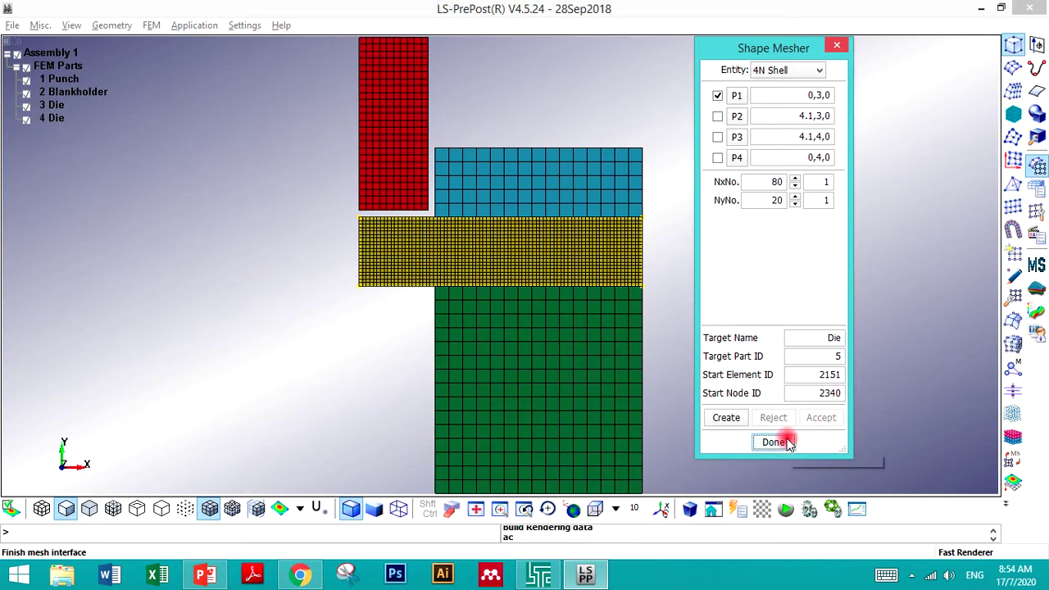
left_click(774, 442)
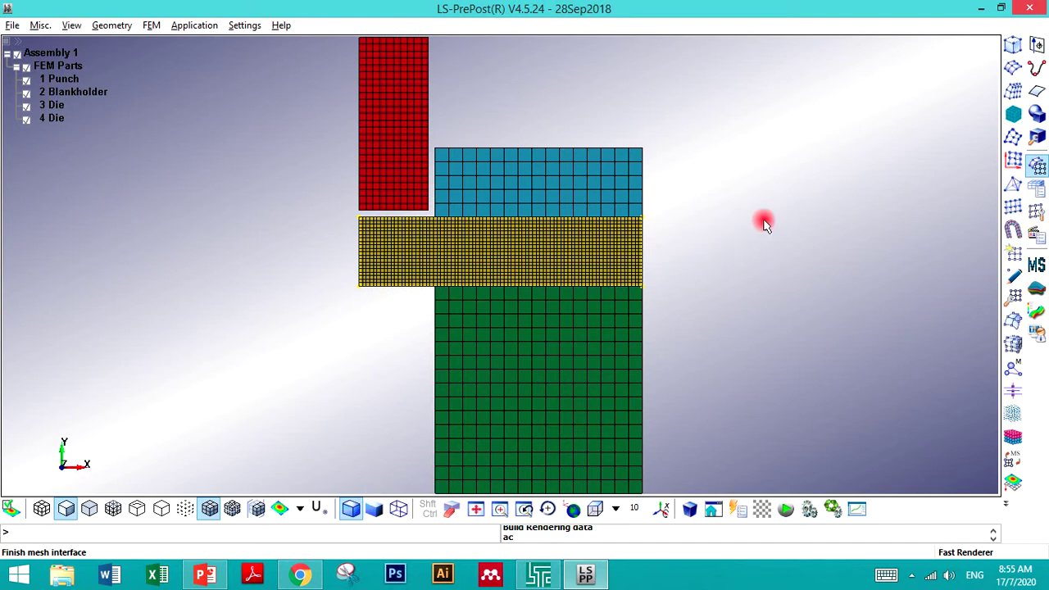
- Try to rename part 4 as Sheet from the model tree
left_click(52, 120)
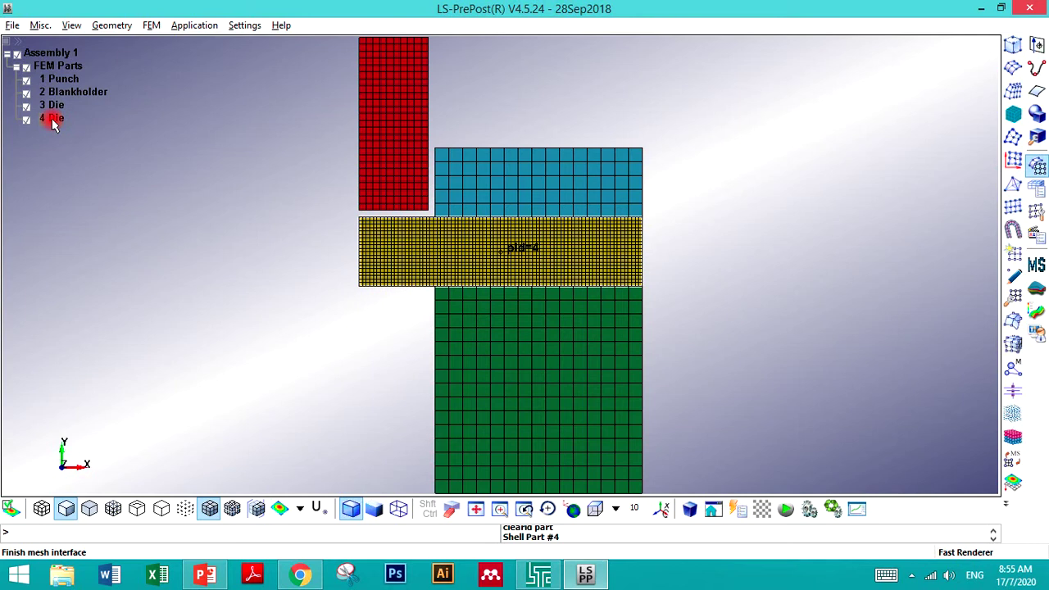
right_click(52, 122)
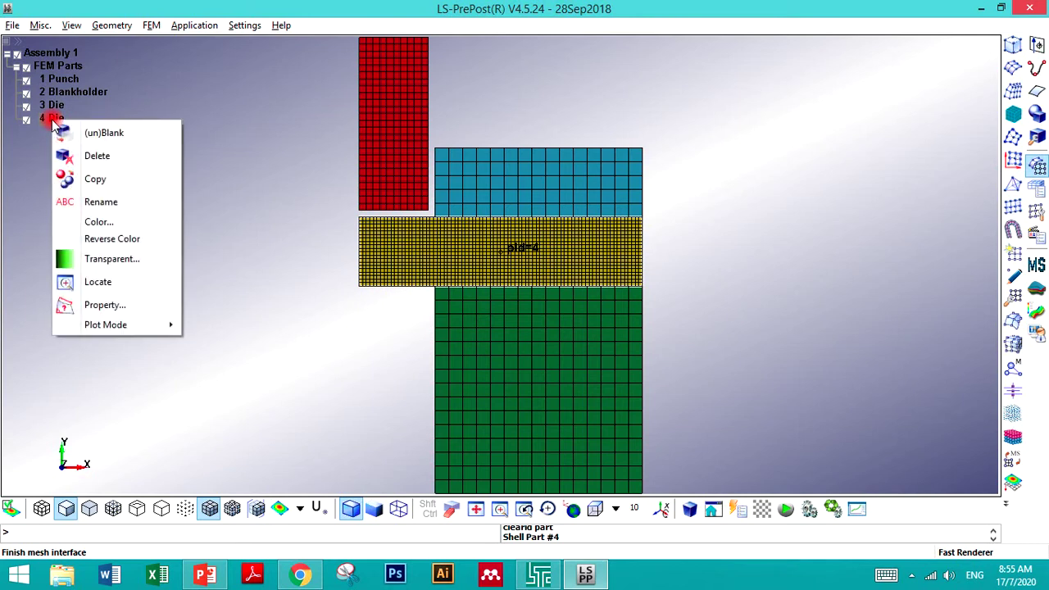
left_click(112, 205)
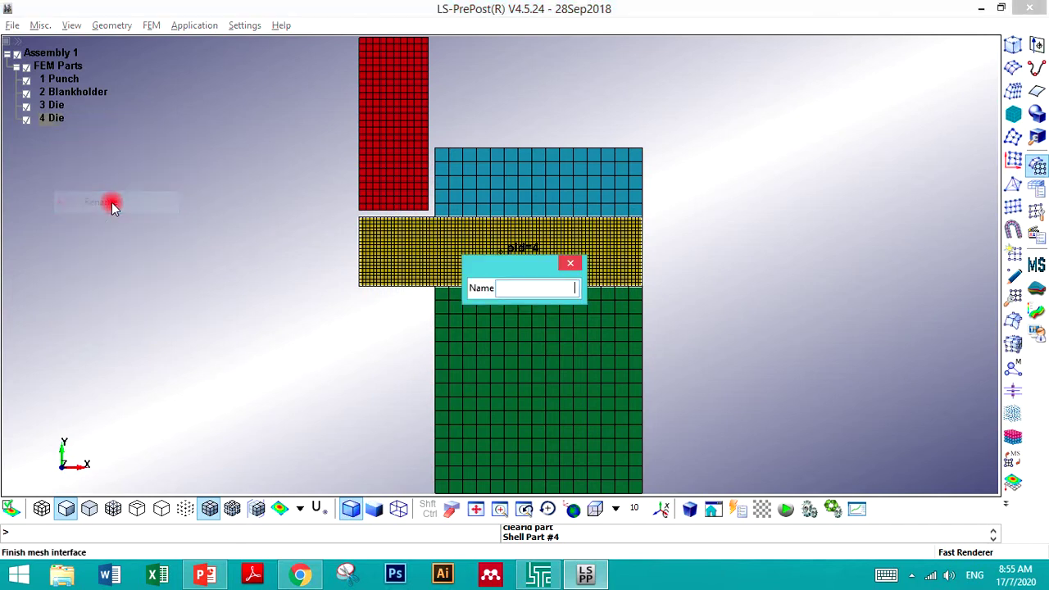
left_click(574, 292)
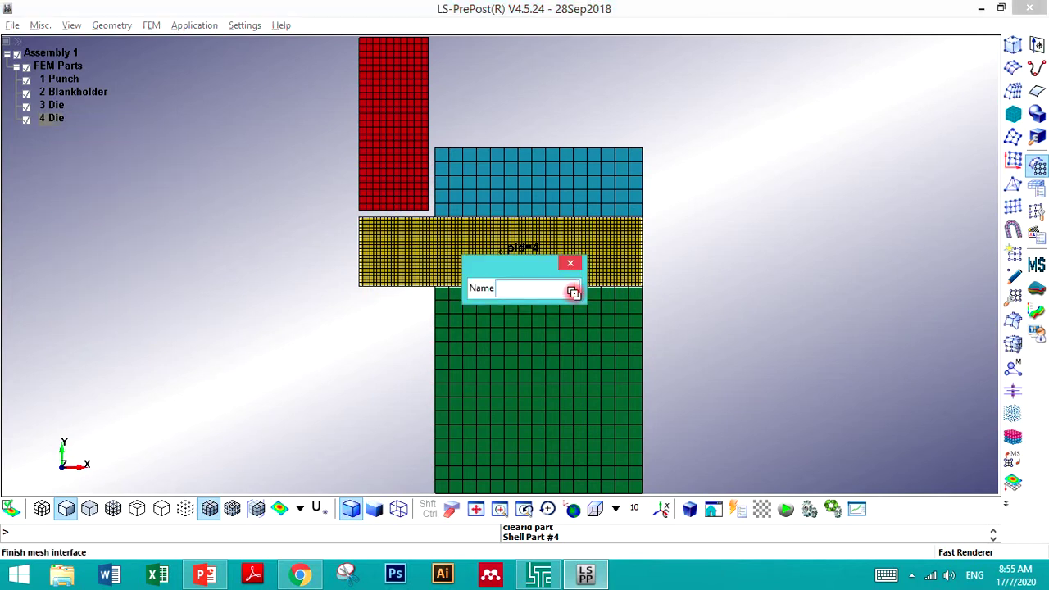
left_click(560, 299)
left_click(565, 288)
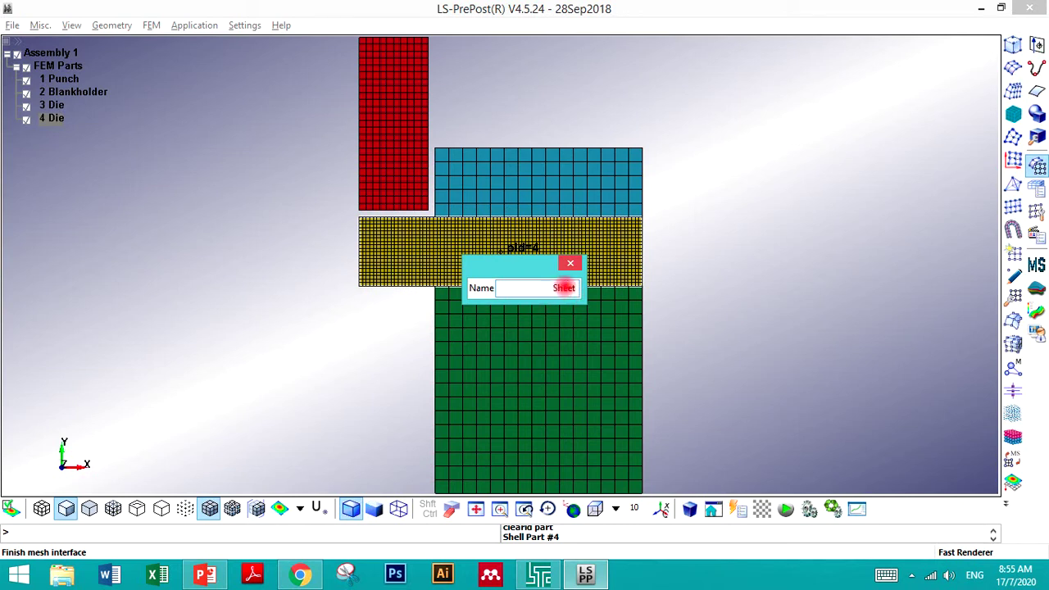
left_click(567, 265)
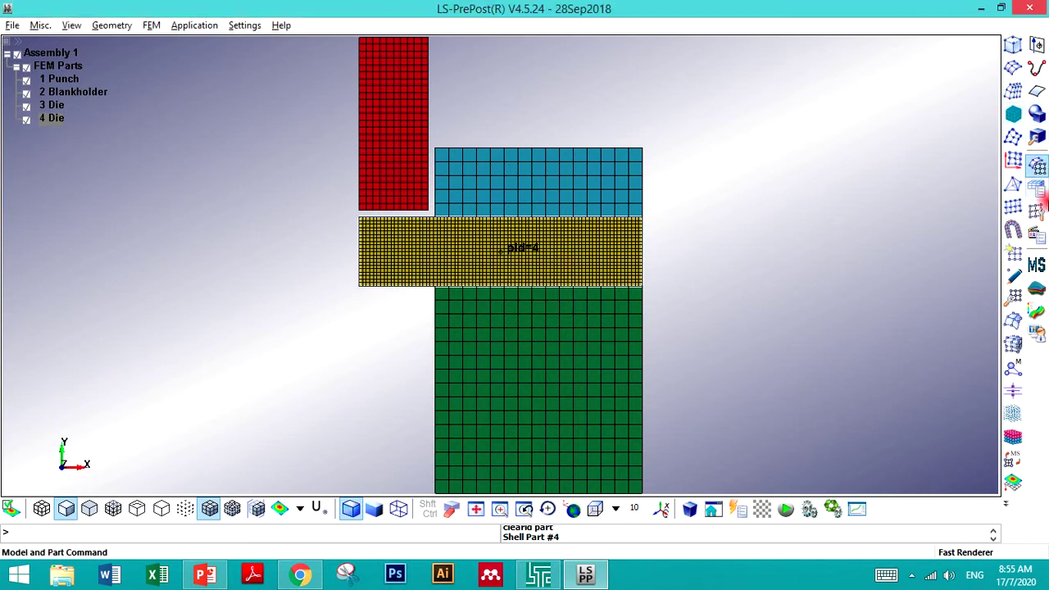
- Set part 4's title to Sheet in the Keyword Manager's PART card, accept it, and close the keyword forms
left_click(1037, 188)
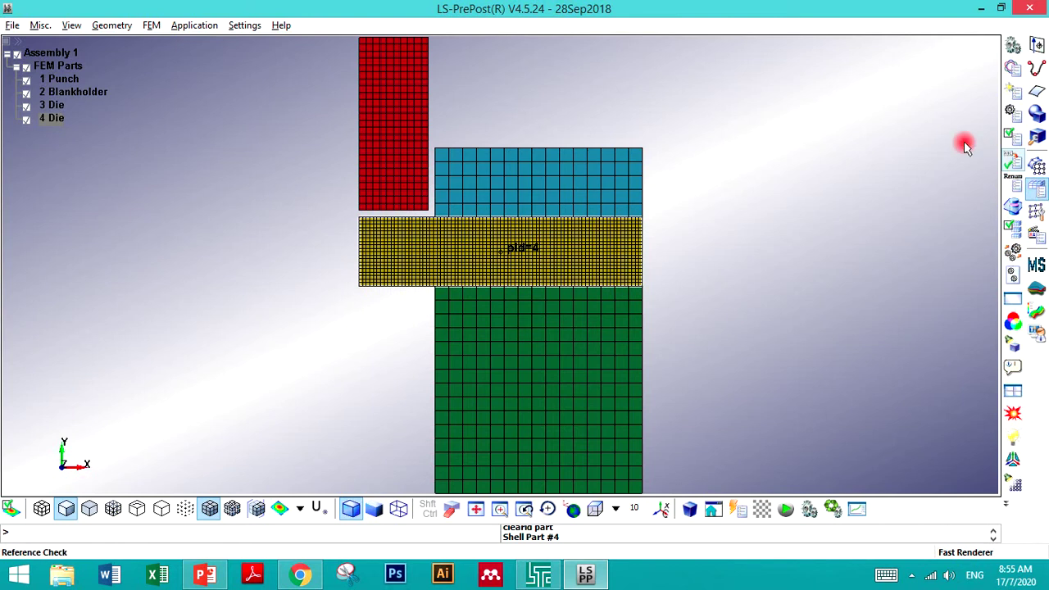
left_click(1014, 67)
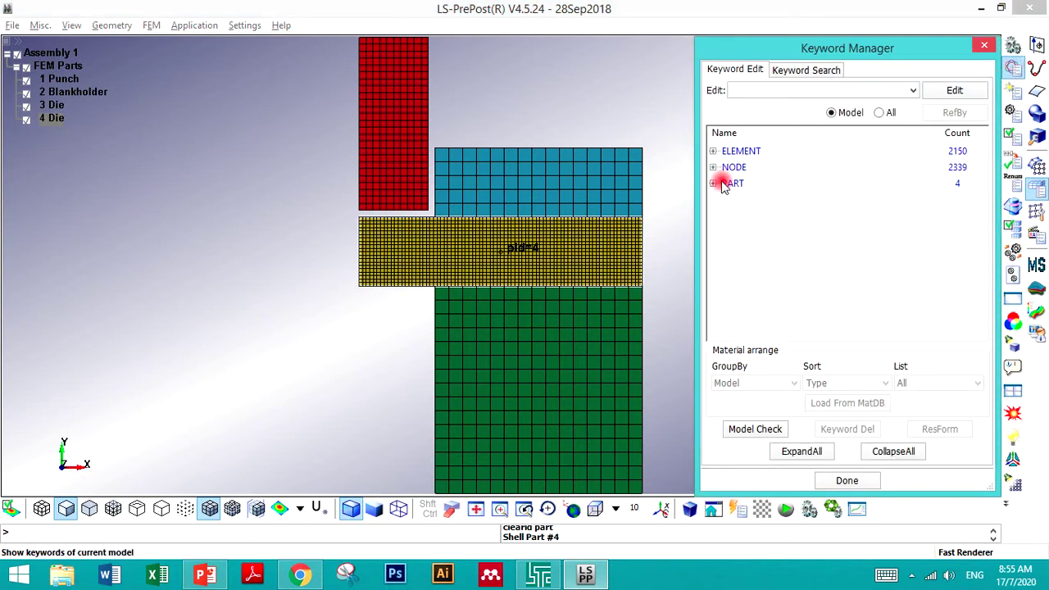
double_click(740, 200)
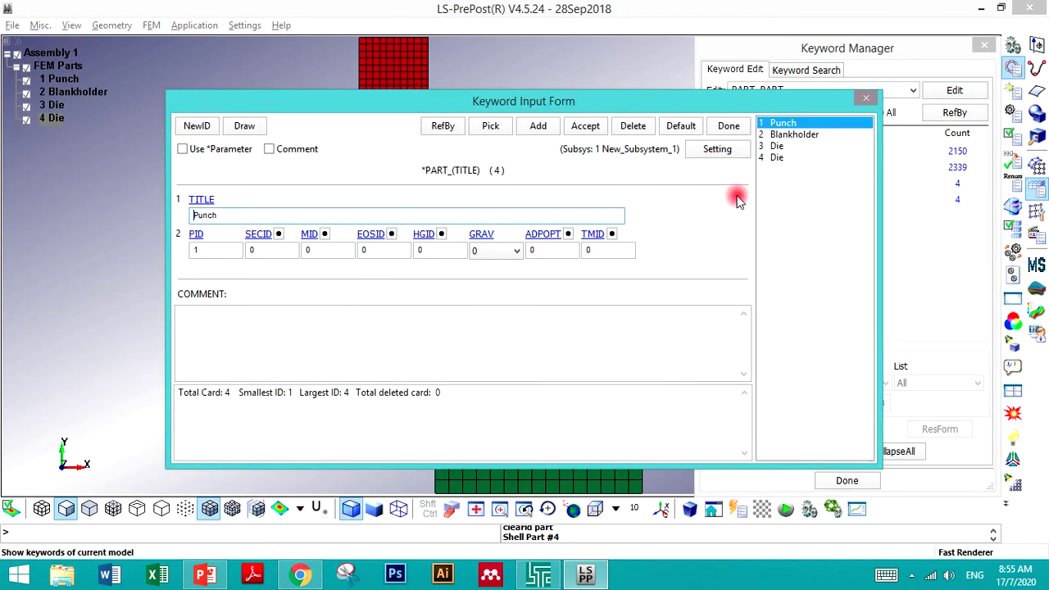
left_click(779, 157)
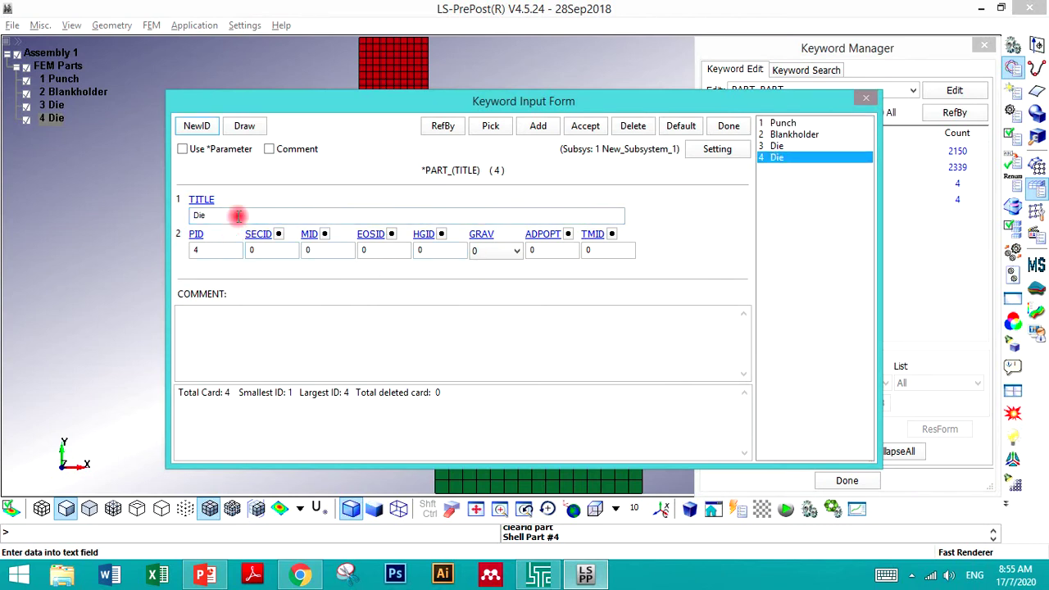
left_click_drag(234, 214, 164, 212)
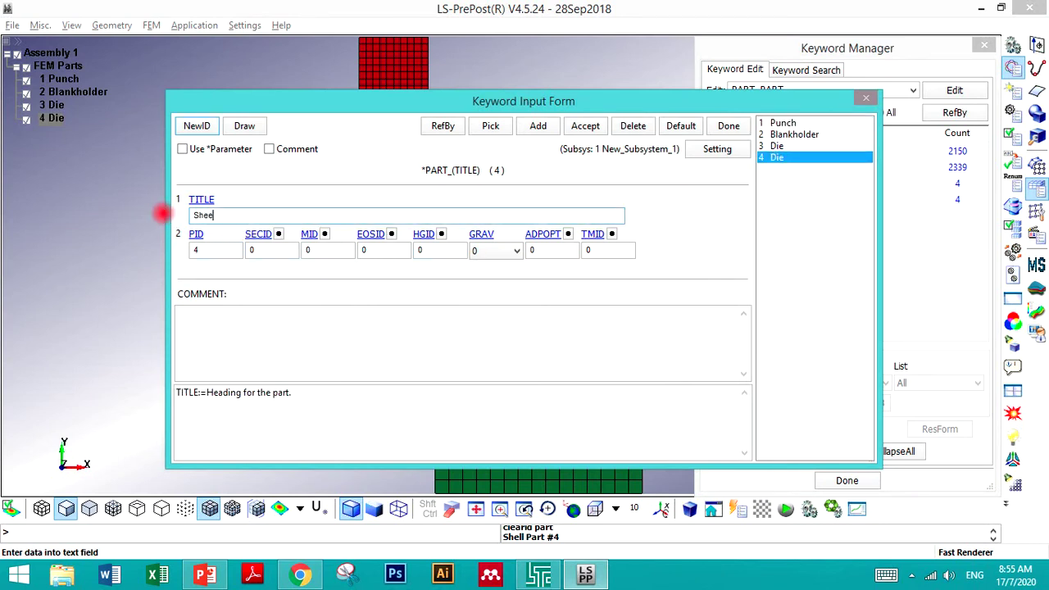
left_click(574, 125)
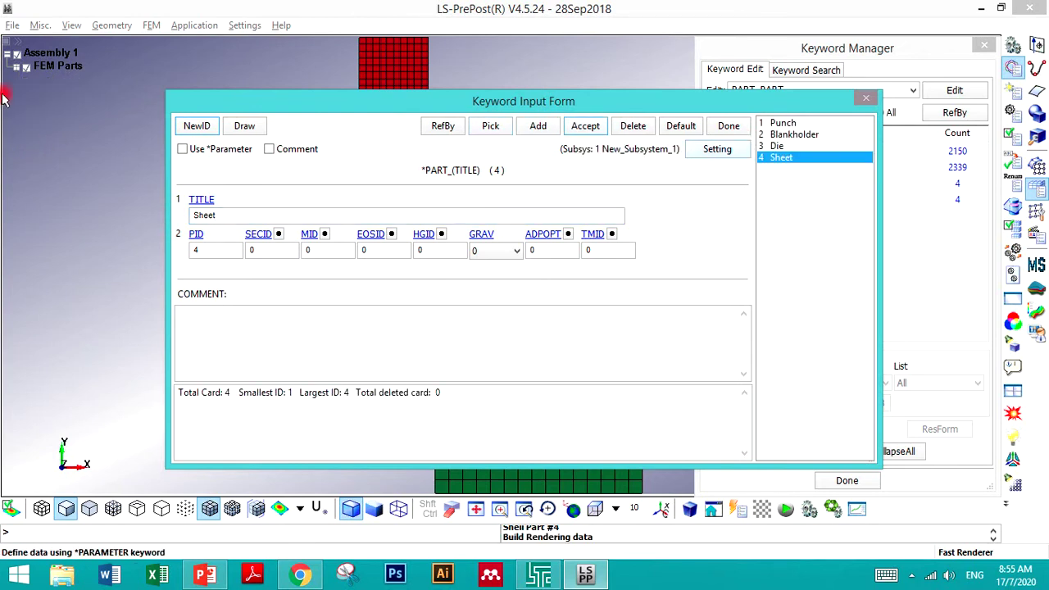
left_click(17, 70)
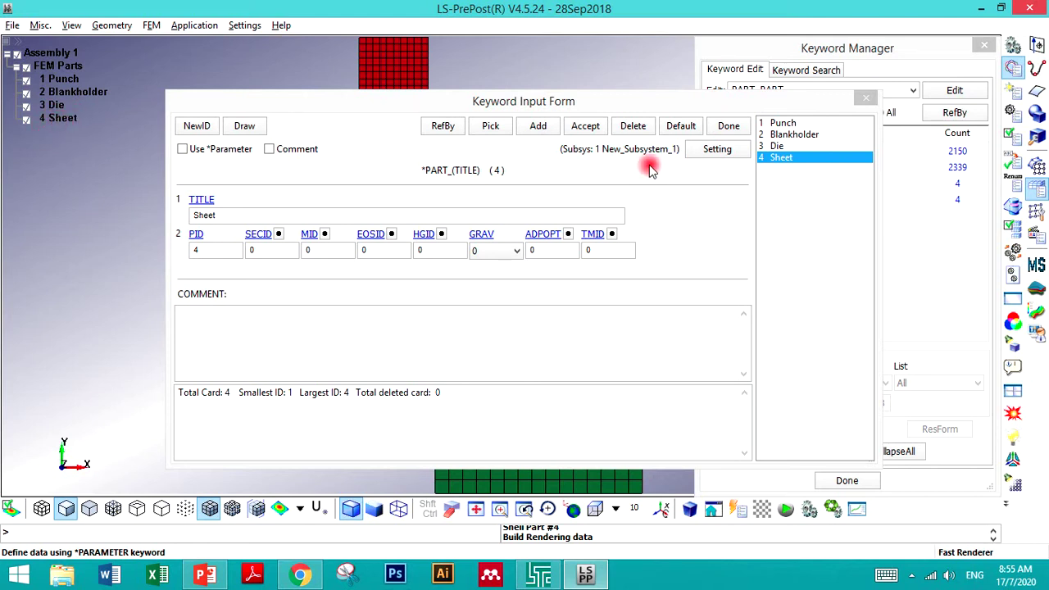
left_click(585, 129)
left_click(729, 125)
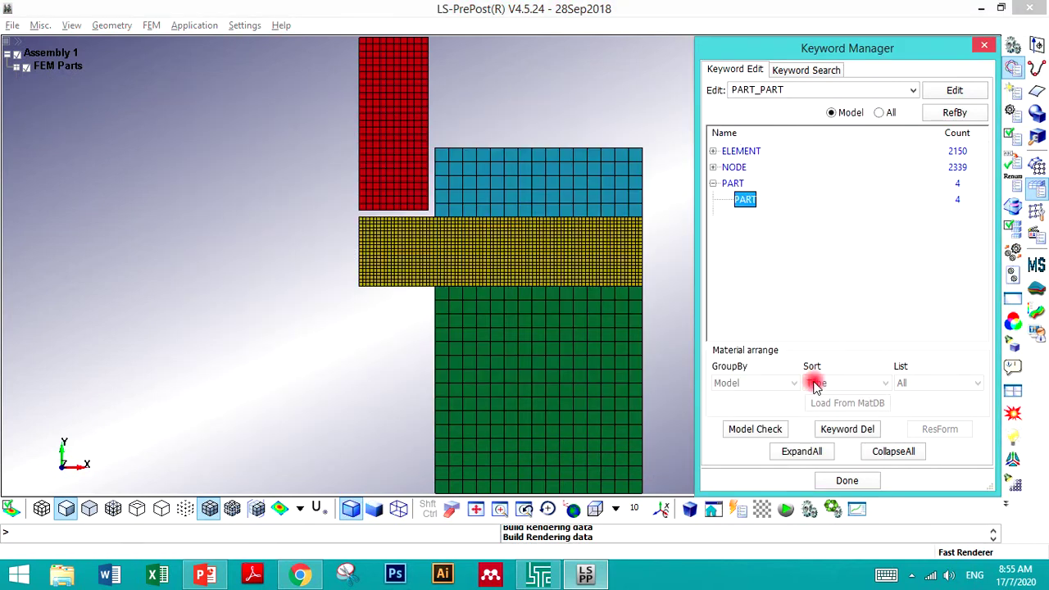
left_click(848, 482)
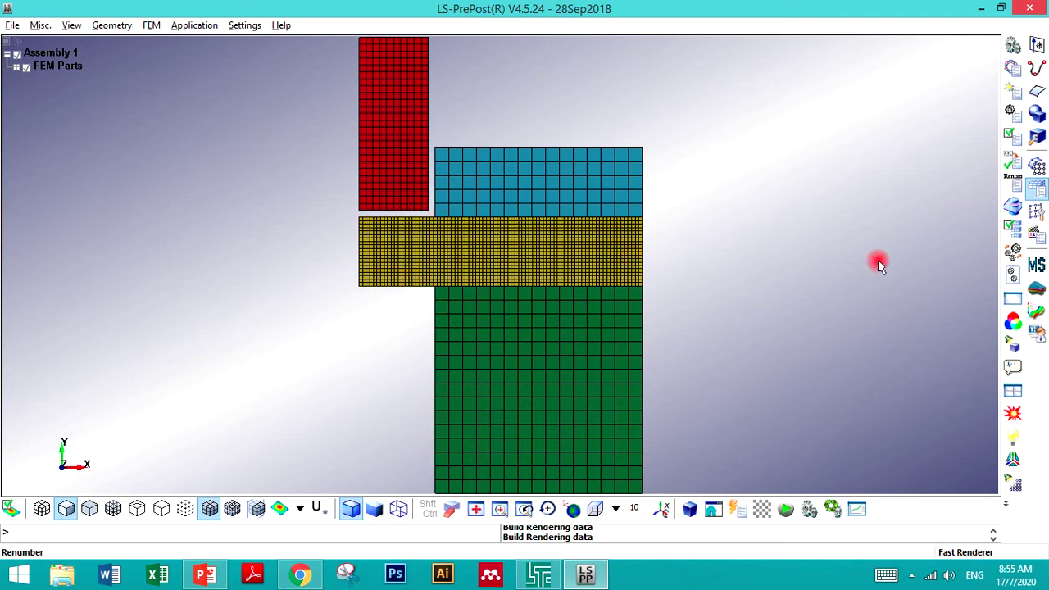
- Open Element Editing in Split/Merge mode for shells and move the shell selection window clear of the sheet mesh
scroll(338, 264, "up", 2)
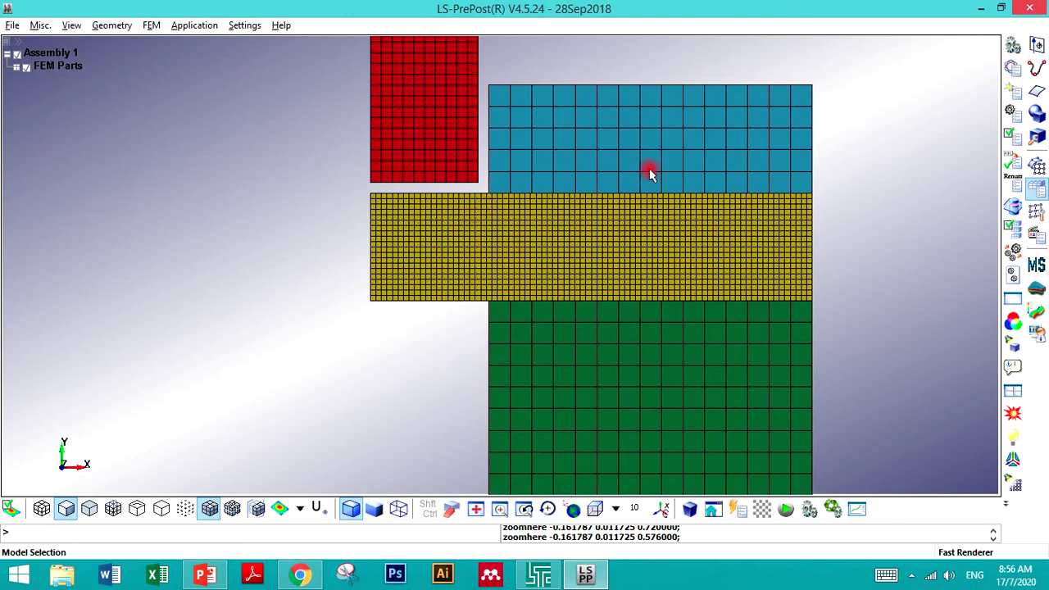
left_click(1036, 212)
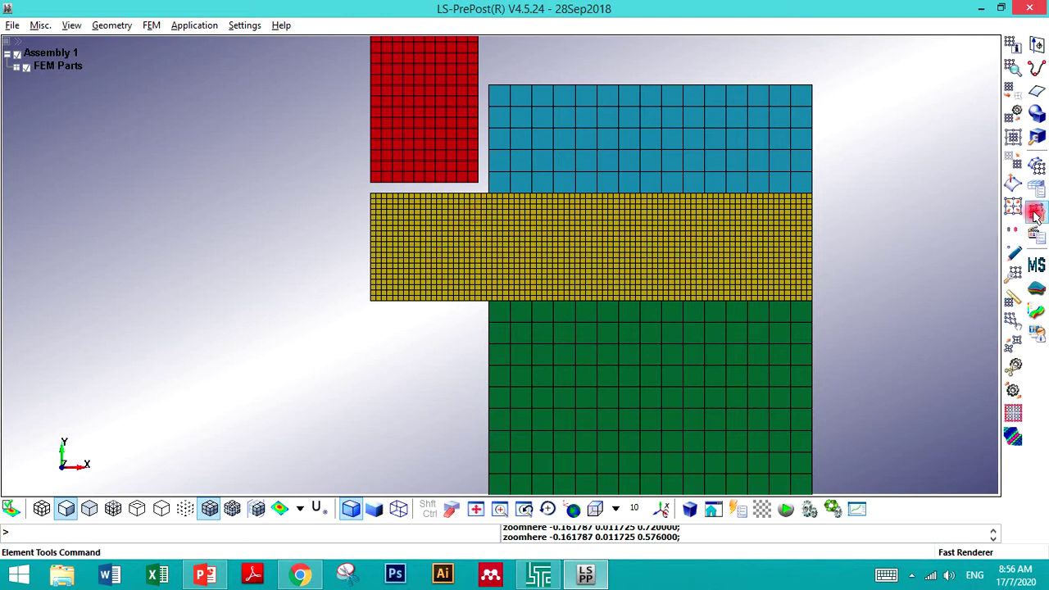
left_click(1011, 275)
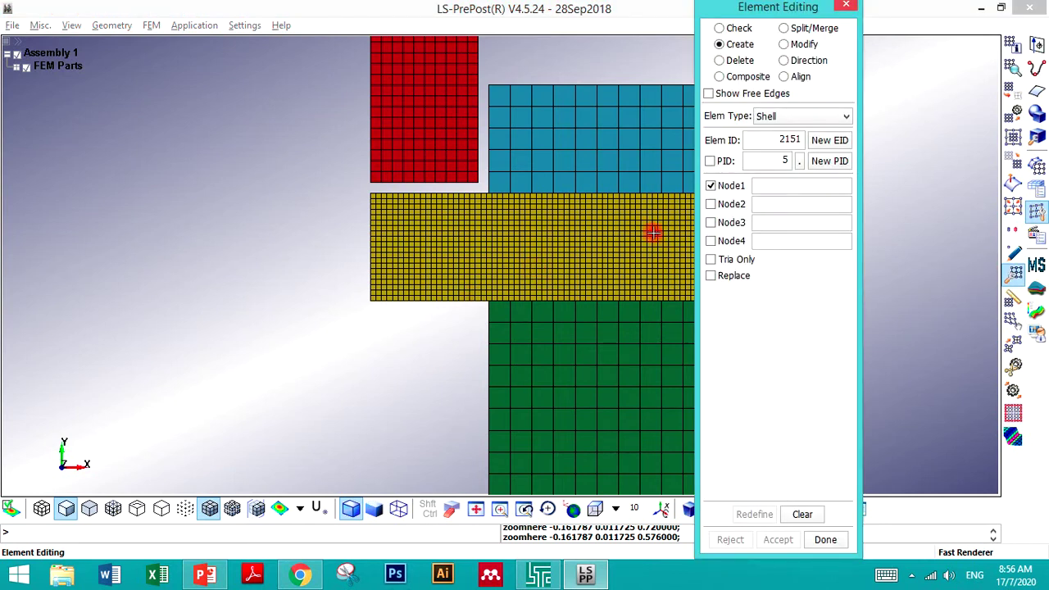
left_click(794, 30)
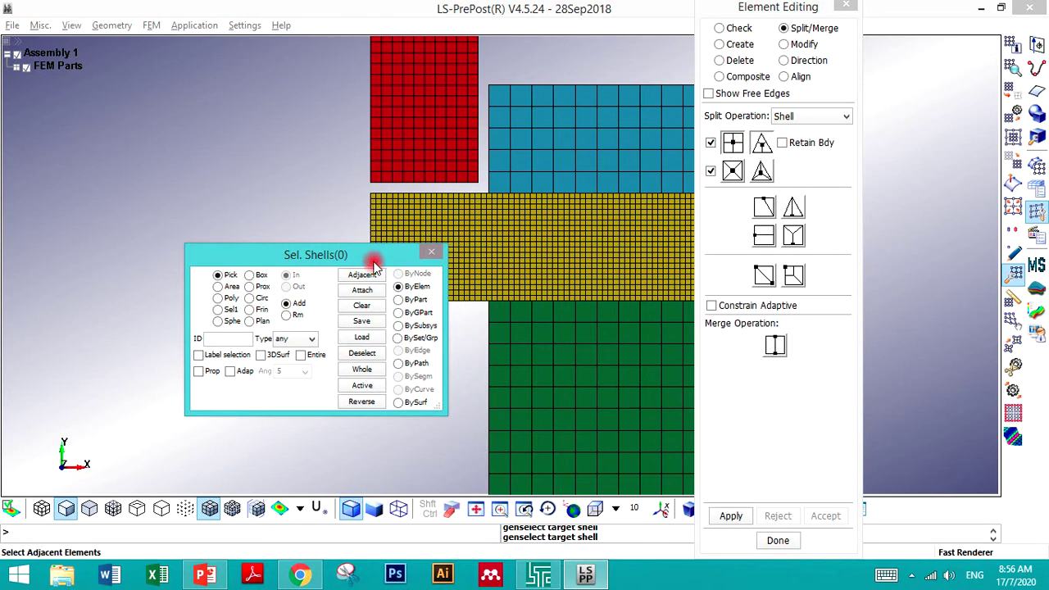
left_click_drag(371, 259, 196, 165)
left_click(333, 322)
- Area-select a full-height band of sheet shells around the punch-die clearance, split each into four, and accept the split
scroll(490, 278, "up", 2)
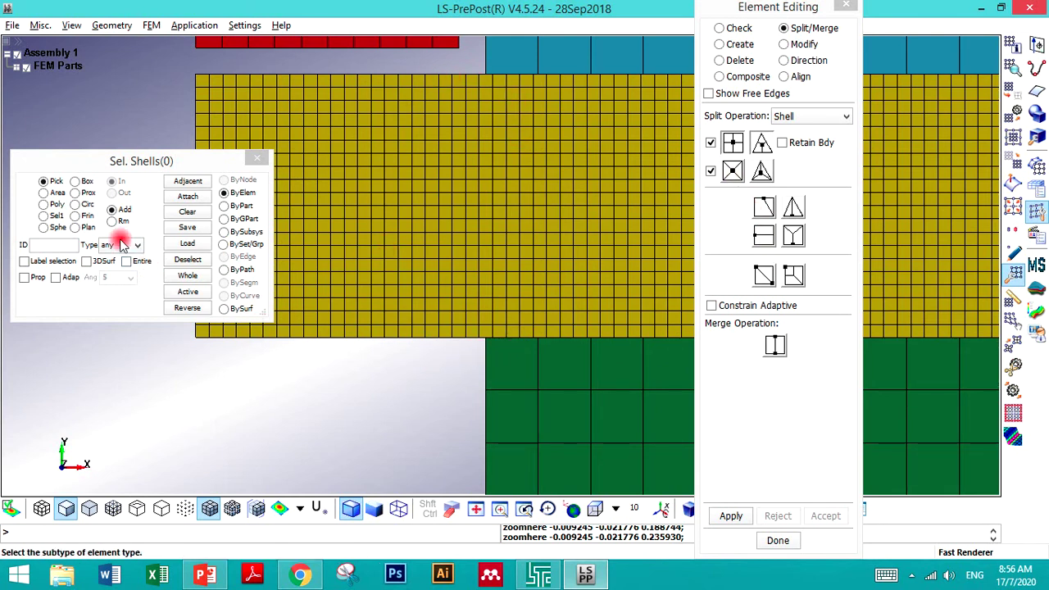
left_click(42, 192)
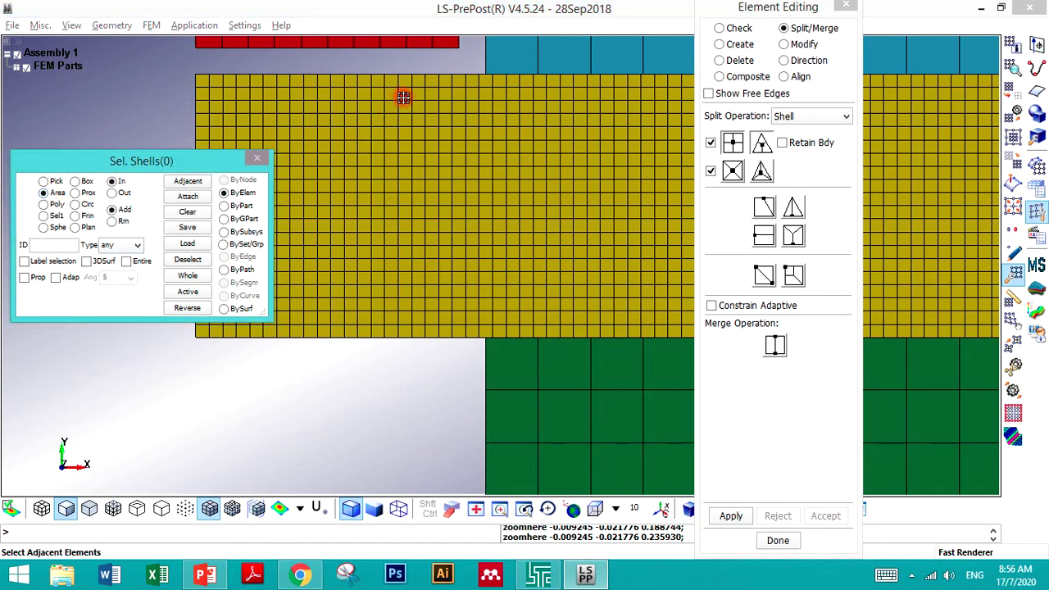
left_click_drag(406, 80, 558, 332)
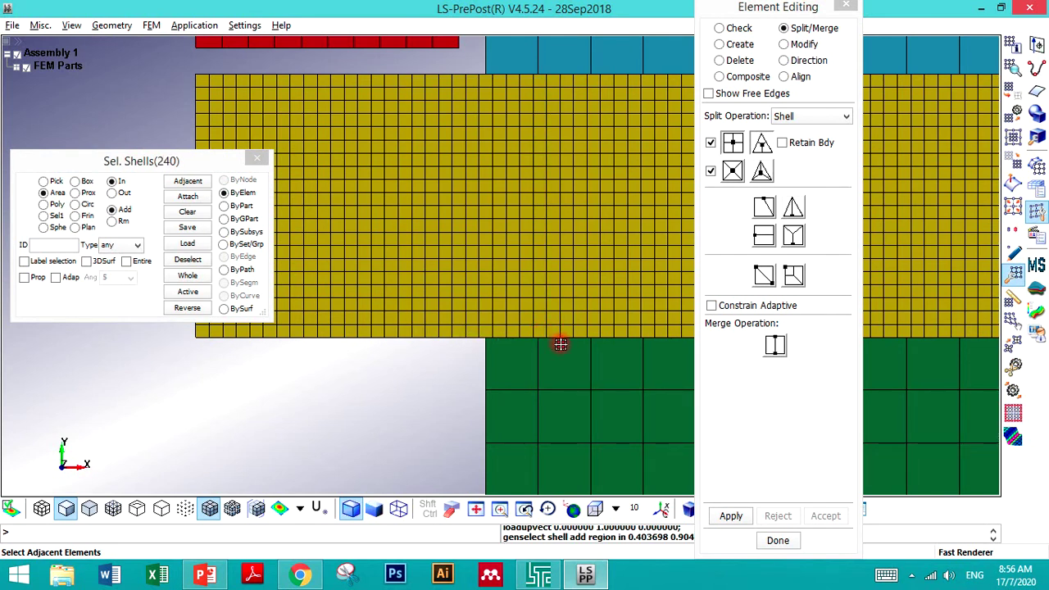
left_click(732, 516)
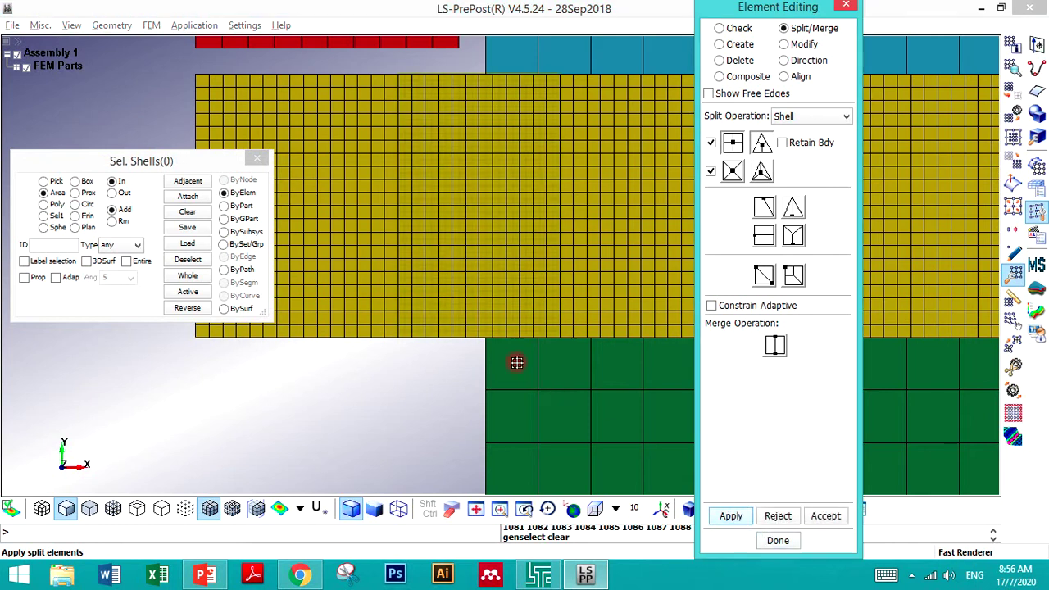
left_click(825, 516)
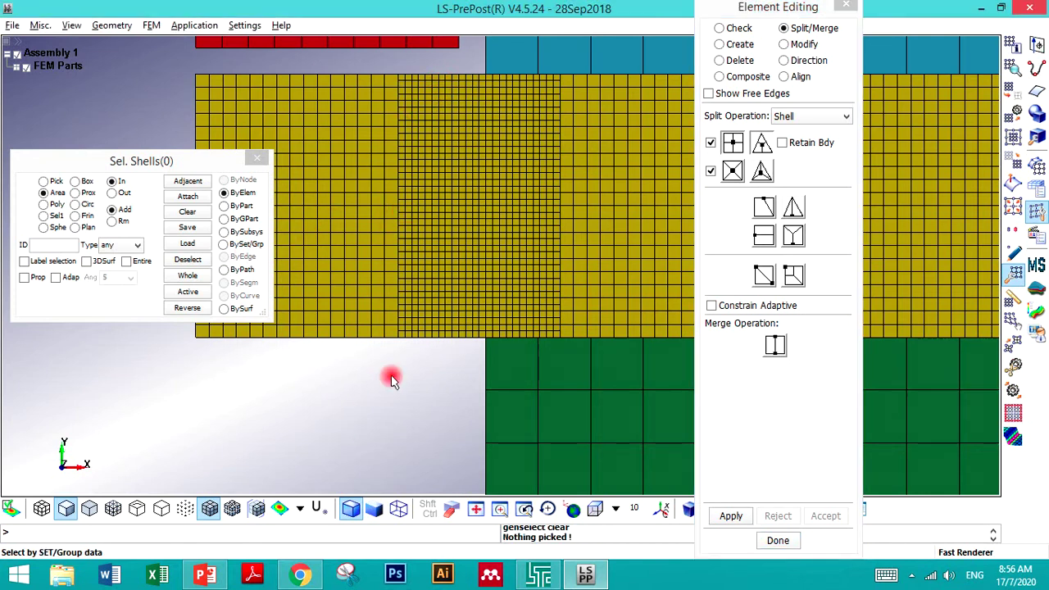
- Examine the refined band of the sheet mesh relative to the punch, blankholder and die edges
scroll(391, 376, "down", 2)
scroll(391, 380, "up", 2)
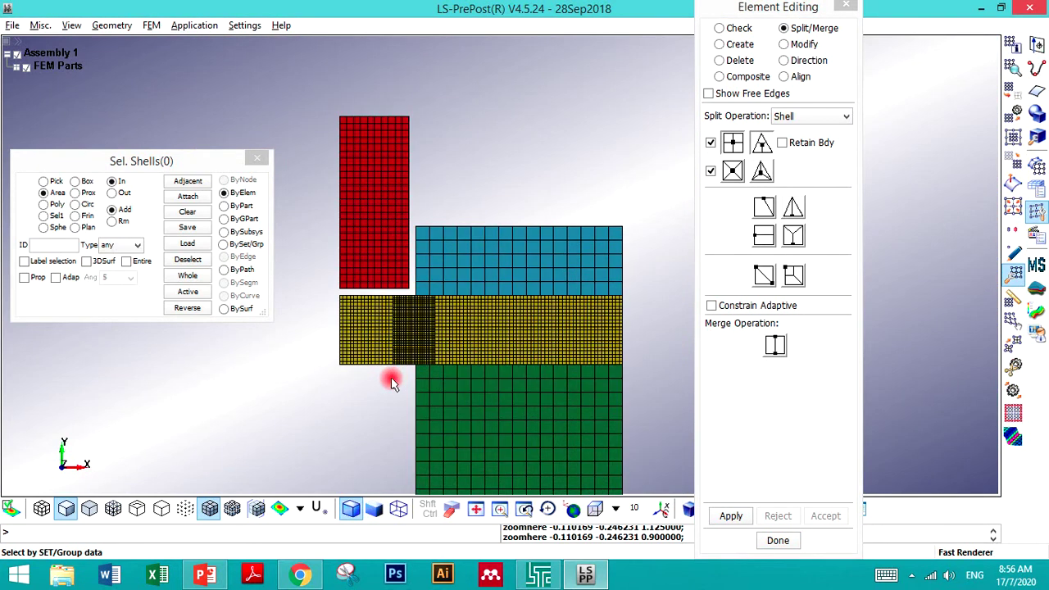
scroll(392, 379, "up", 2)
scroll(516, 356, "up", 3)
scroll(512, 348, "up", 1)
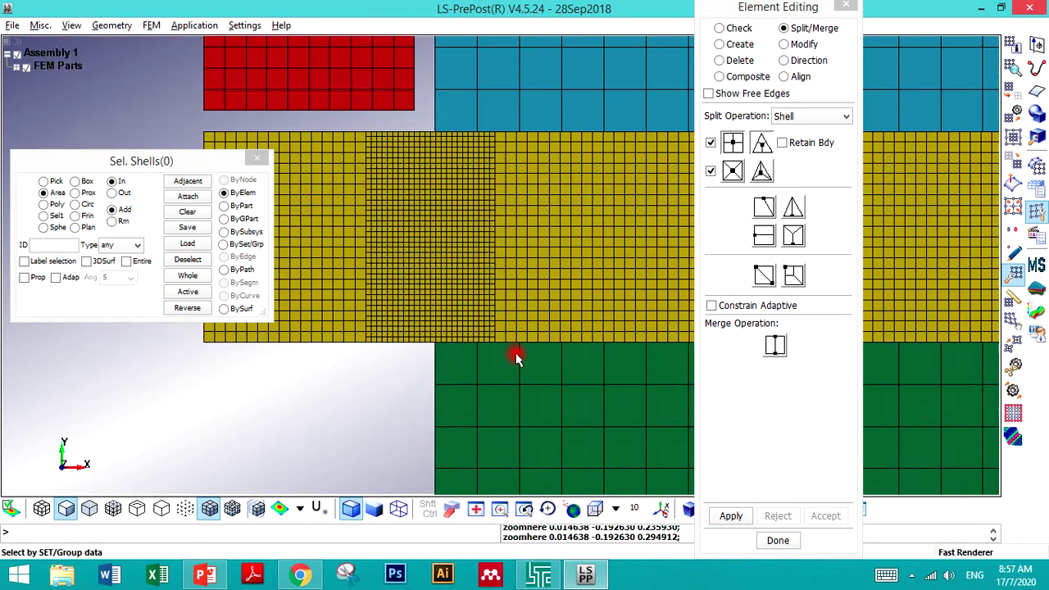
scroll(511, 172, "up", 2)
scroll(419, 121, "up", 1)
scroll(390, 117, "down", 1)
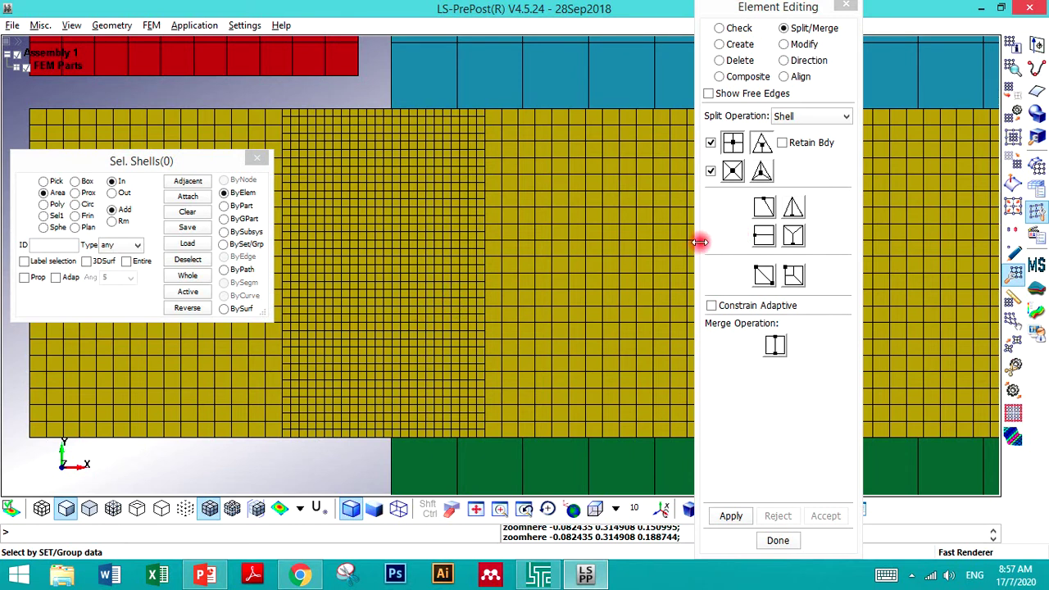
- Area-select a narrower full-height band inside the refined sheet zone, split its shells into four again, and accept the split
left_click(275, 123)
scroll(368, 129, "up", 3)
left_click(246, 194)
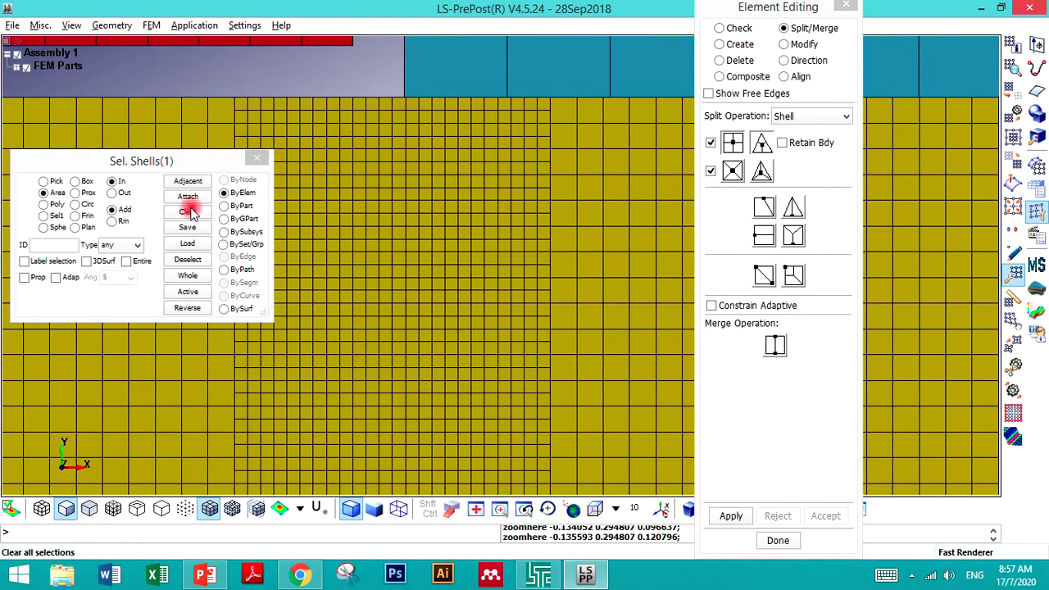
left_click(320, 80)
scroll(320, 79, "down", 4)
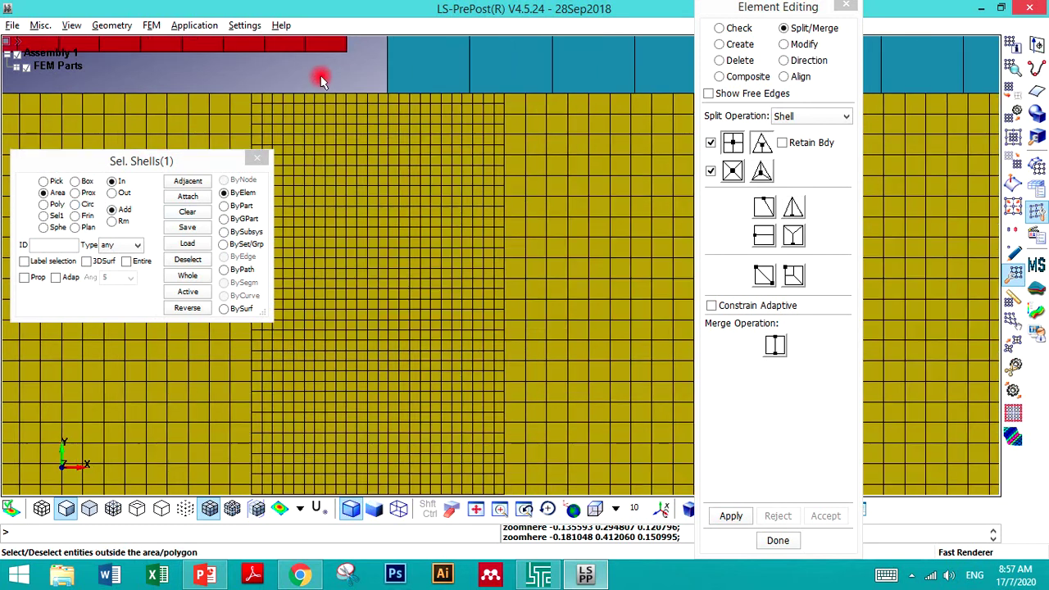
scroll(319, 252, "up", 1)
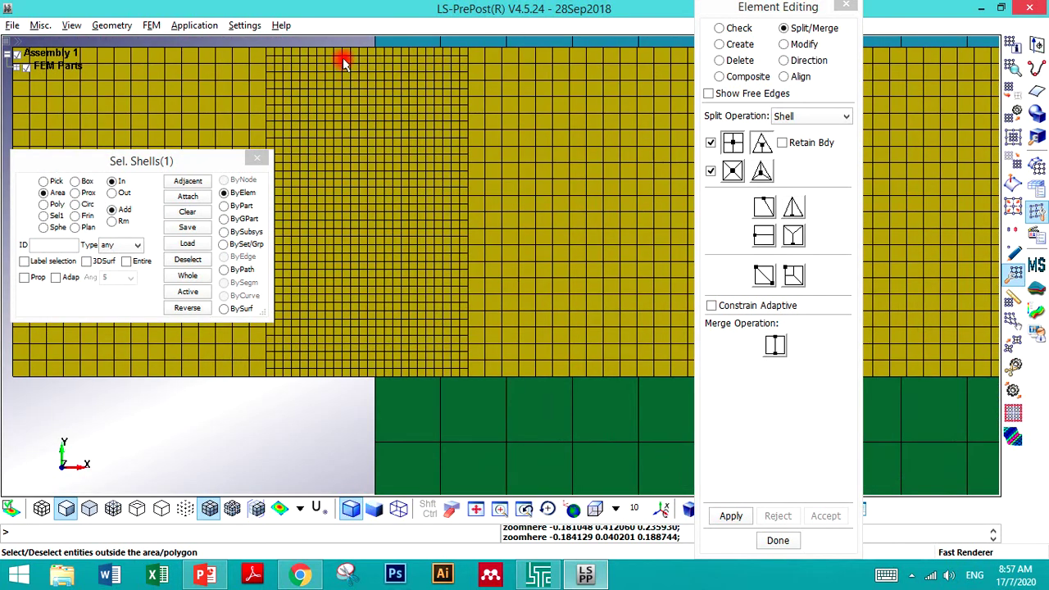
scroll(344, 45, "up", 1)
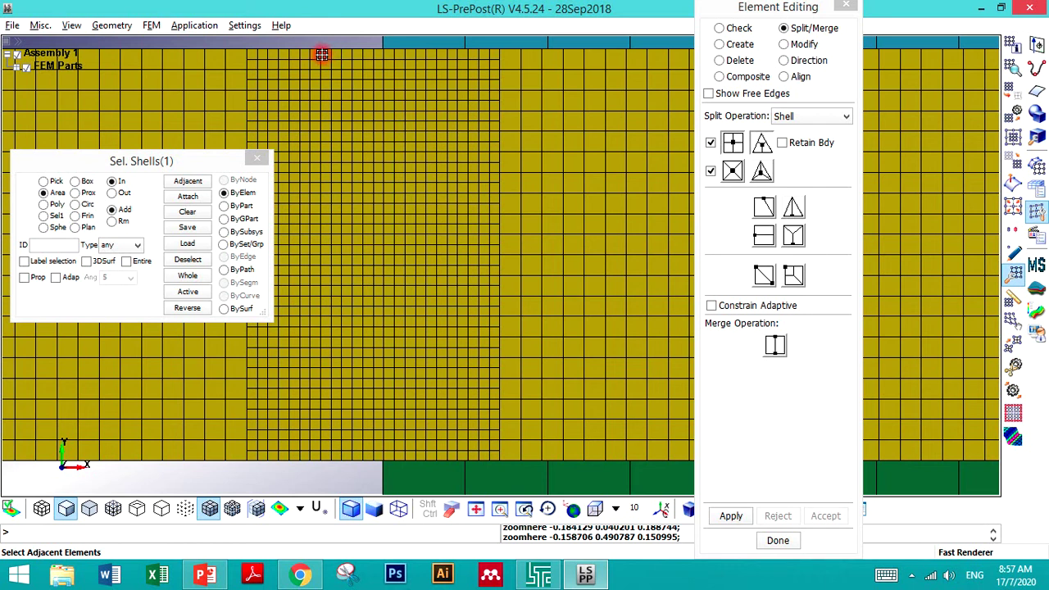
left_click_drag(400, 194, 453, 459)
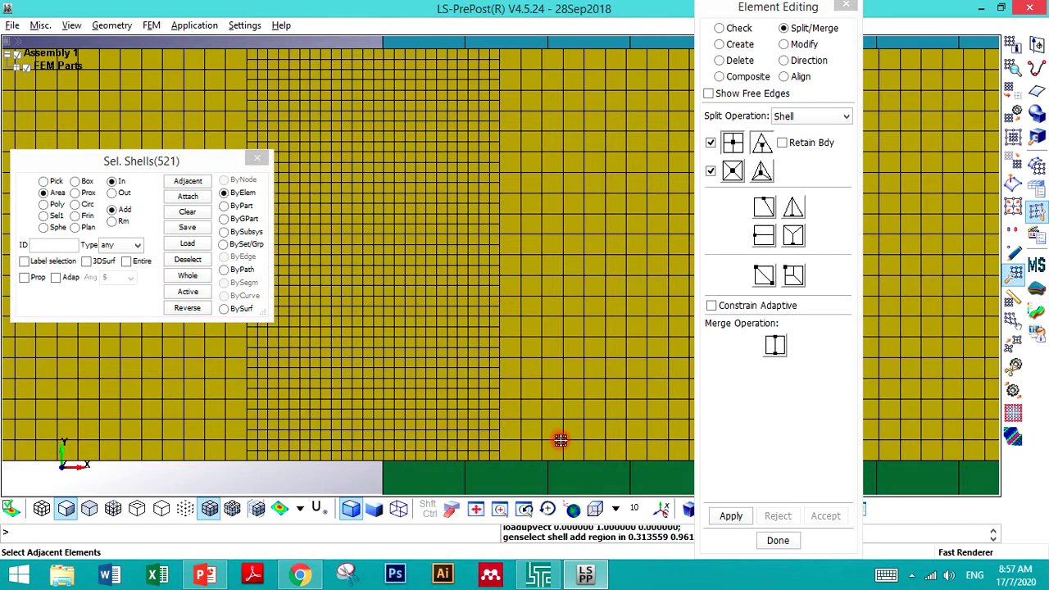
left_click(732, 529)
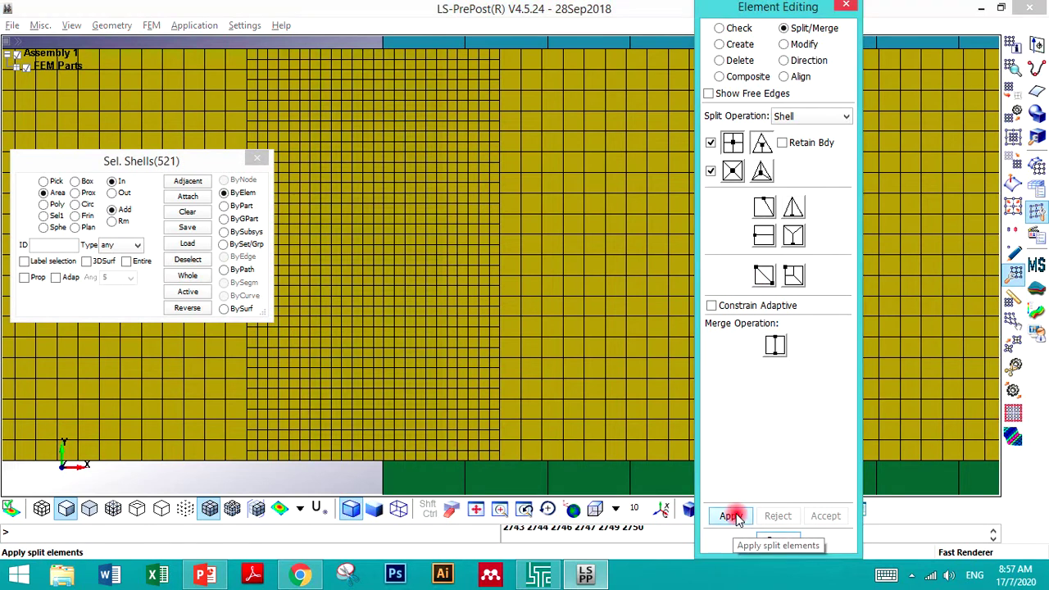
left_click(838, 516)
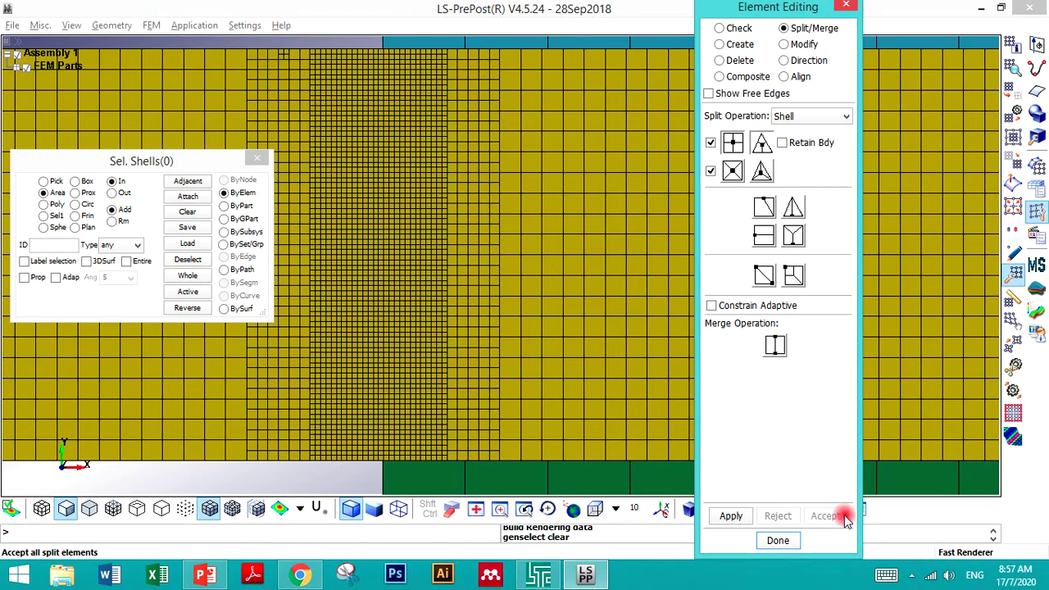
- Try the corner-dot split on the stray quartered element at the sheet's upper edge, outside the finest band
left_click(792, 279)
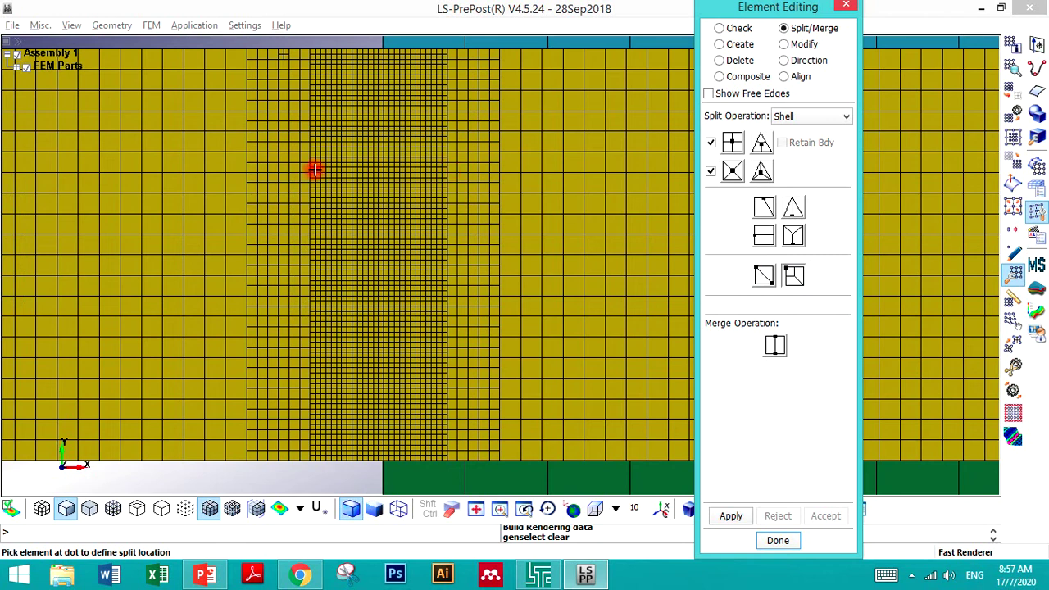
left_click(283, 49)
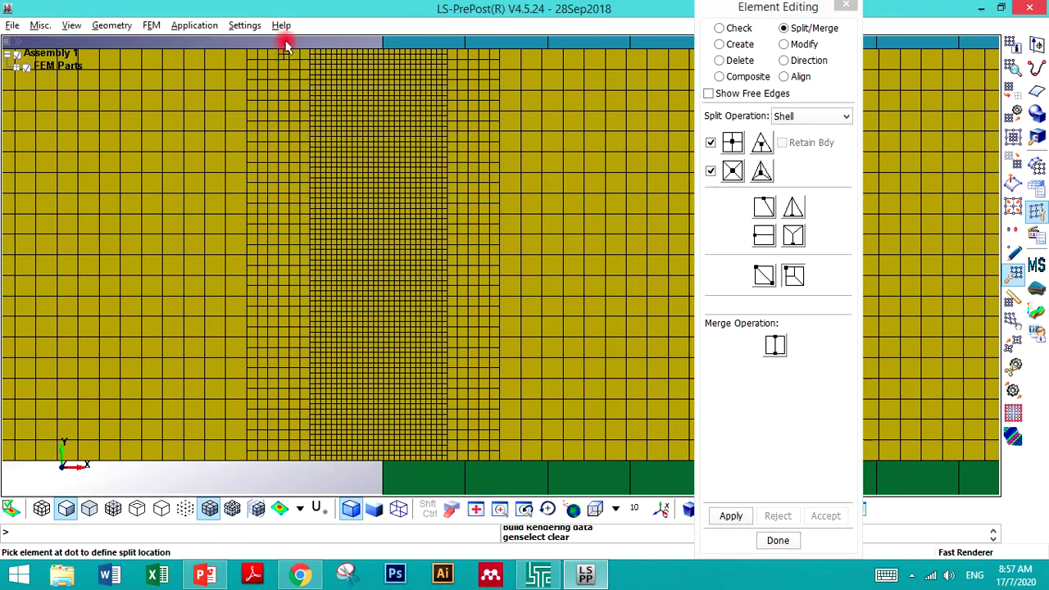
scroll(287, 49, "up", 2)
scroll(288, 48, "up", 2)
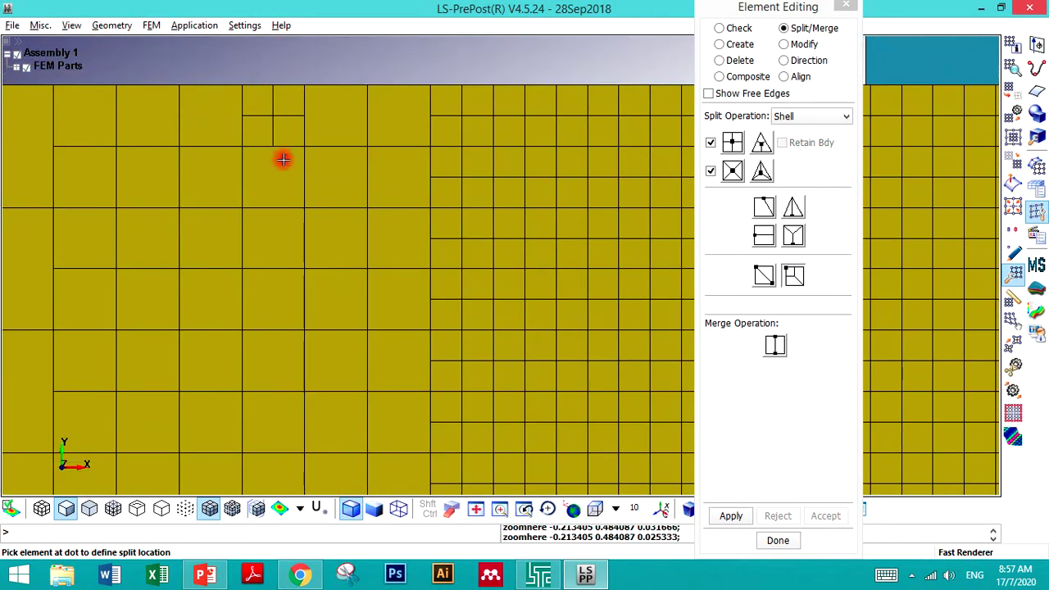
left_click(300, 116)
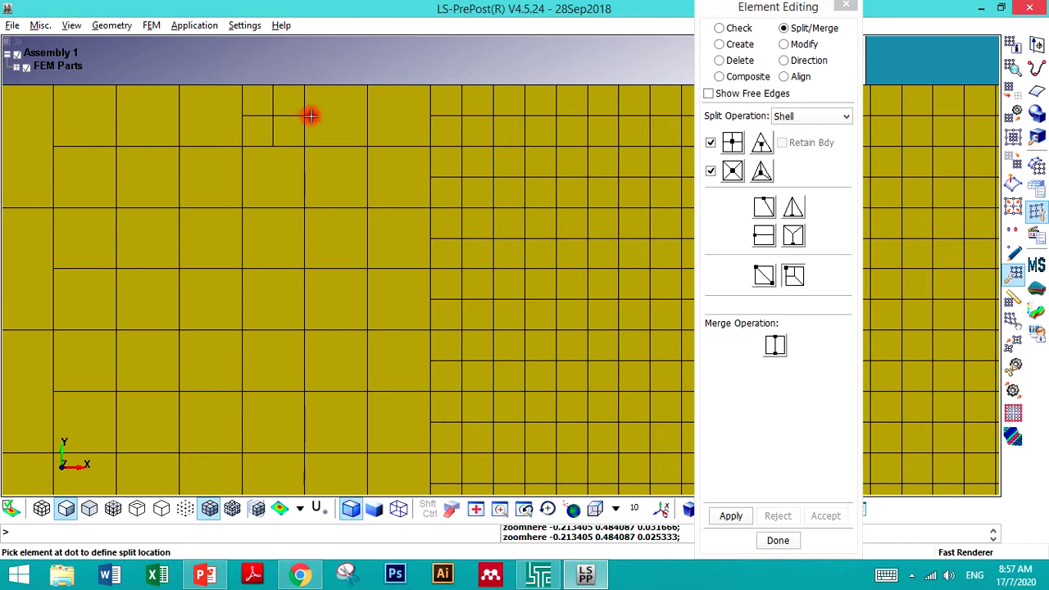
left_click(300, 109)
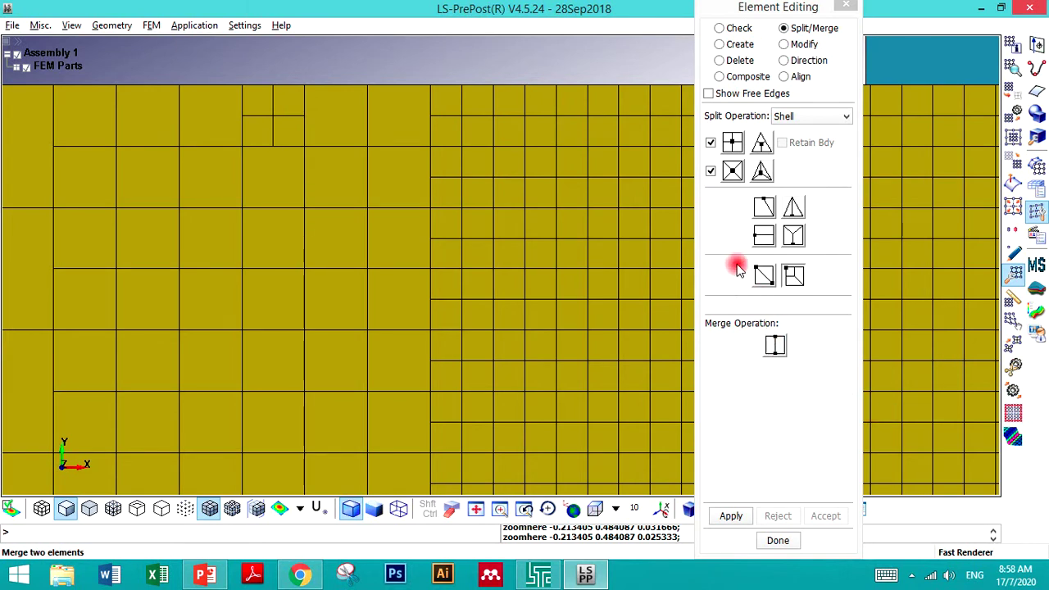
- Merge the stray element's right pair of quarters and its left pair of quarters, accepting each merge
left_click(776, 345)
left_click(290, 106)
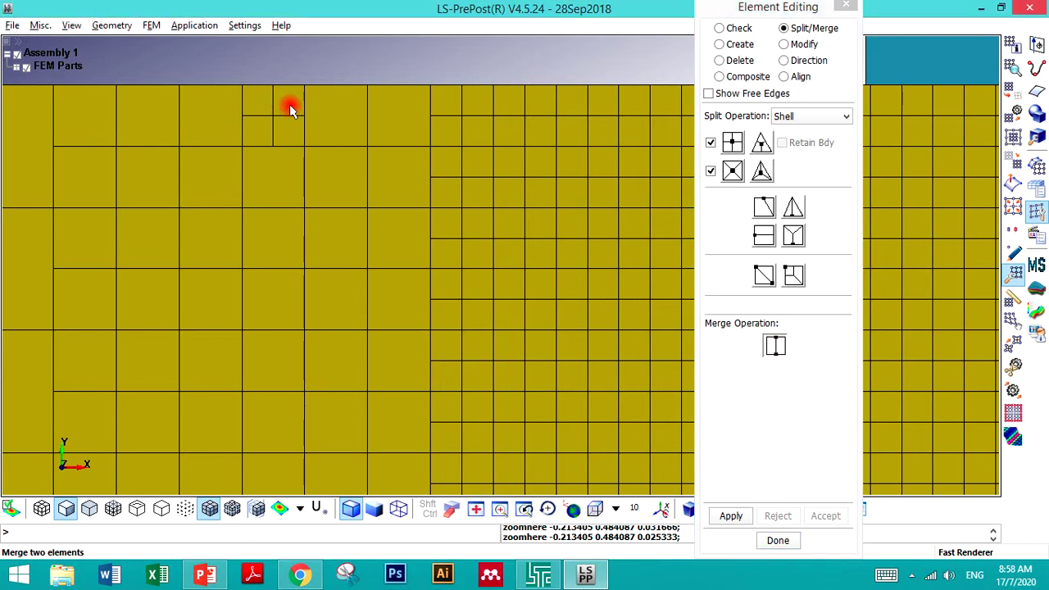
left_click(285, 132)
left_click(732, 516)
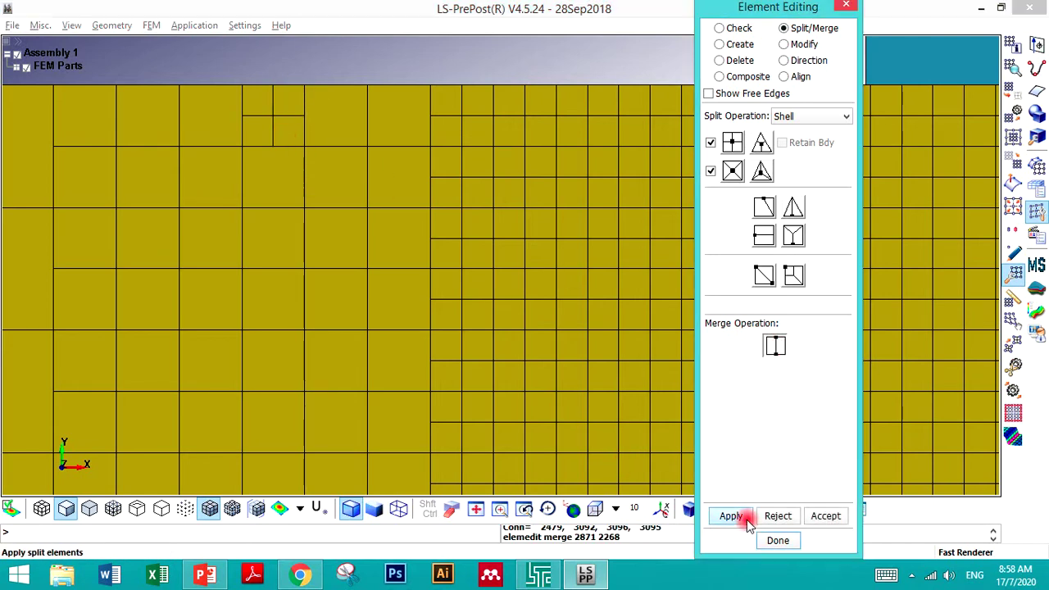
left_click(834, 516)
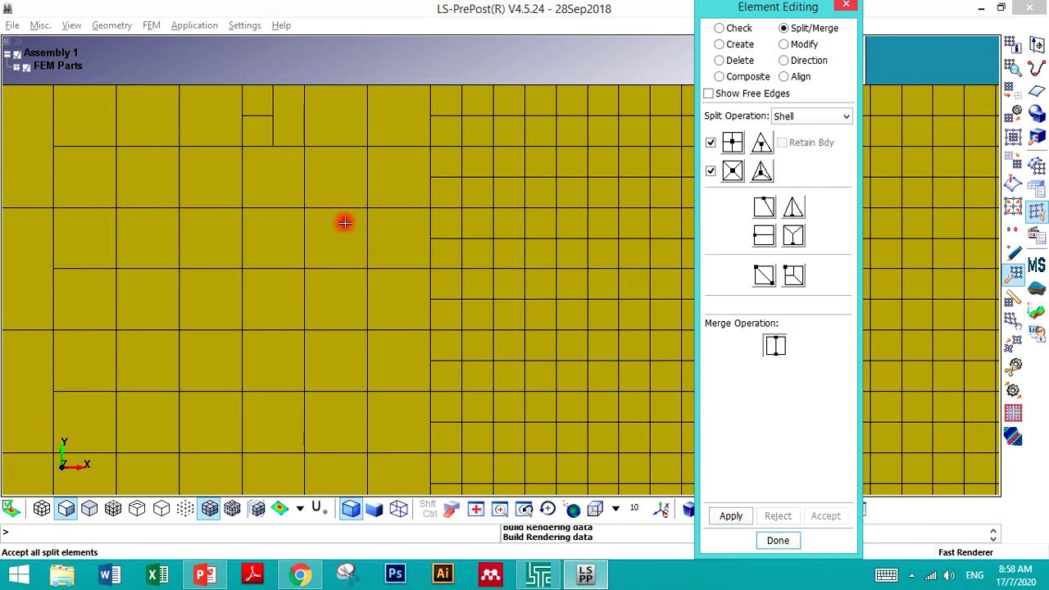
left_click(264, 130)
left_click(258, 99)
left_click(730, 516)
left_click(825, 516)
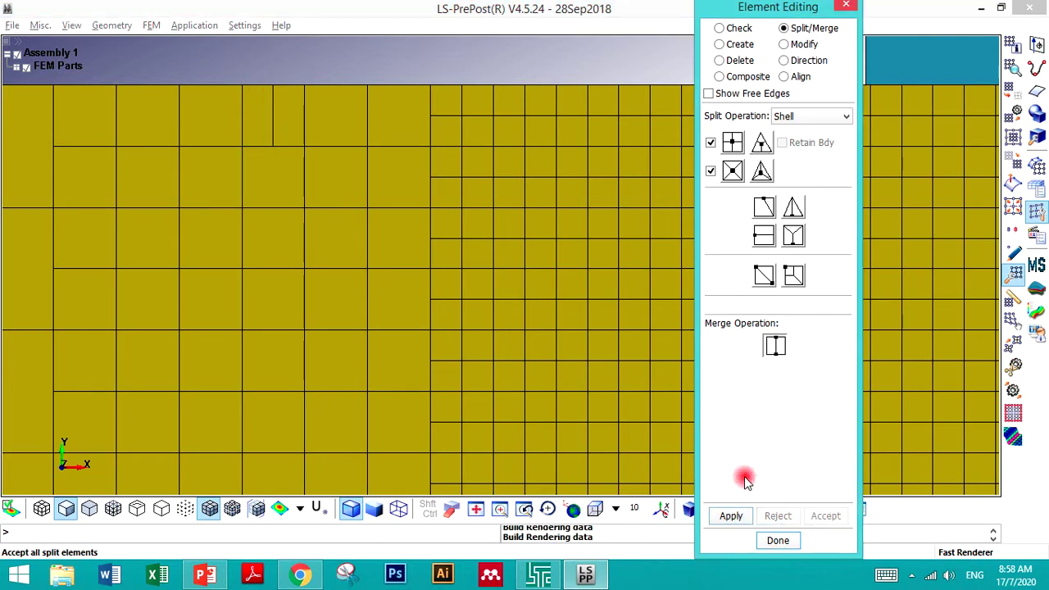
- Merge the two remaining halves of the stray element into one shell and accept the merge
left_click(272, 123)
left_click(281, 129)
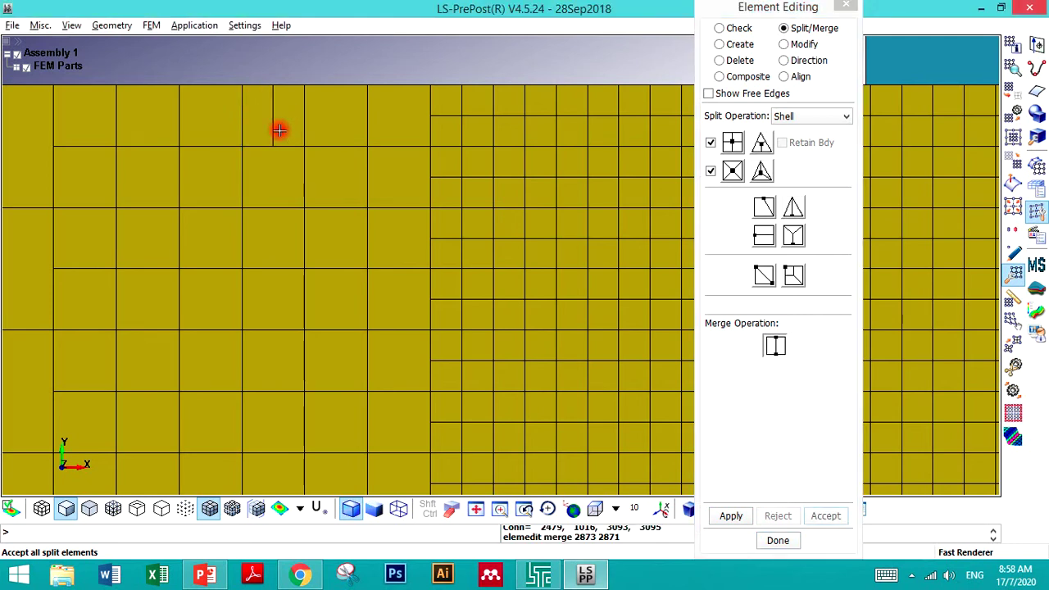
left_click(731, 515)
left_click(825, 515)
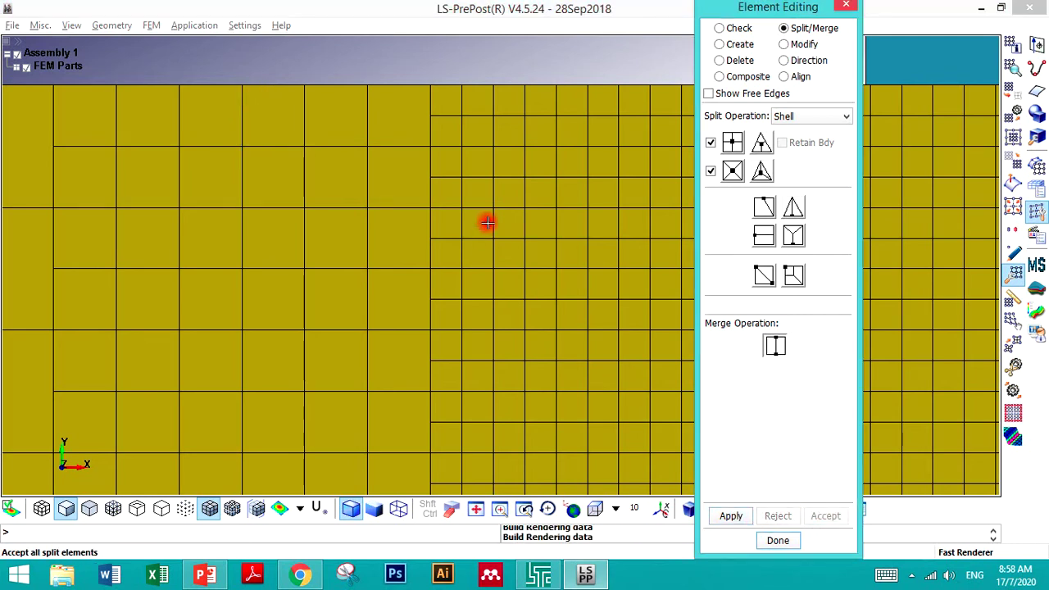
left_click(734, 144)
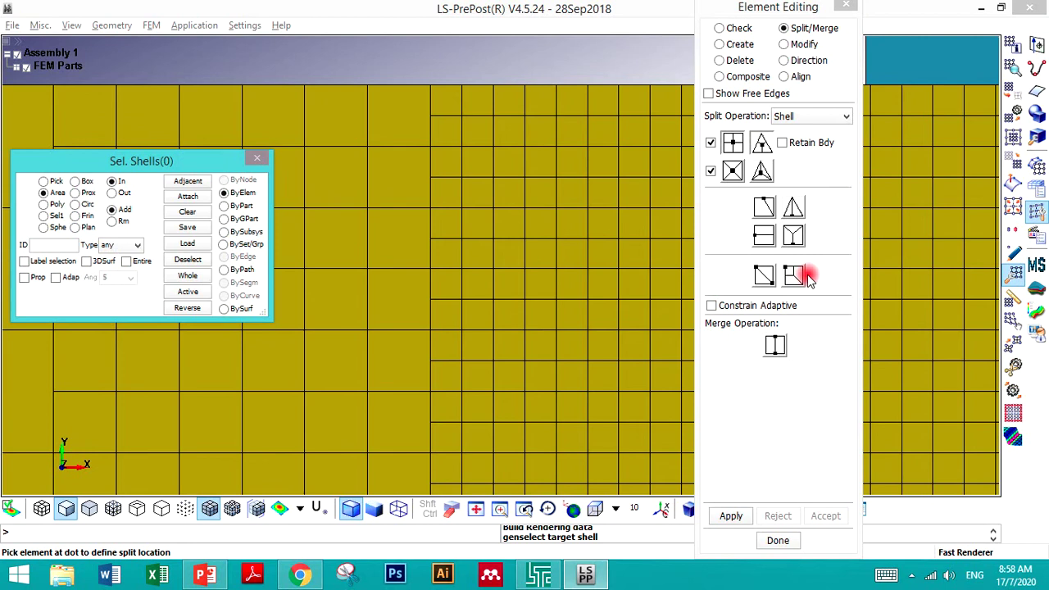
left_click(451, 71)
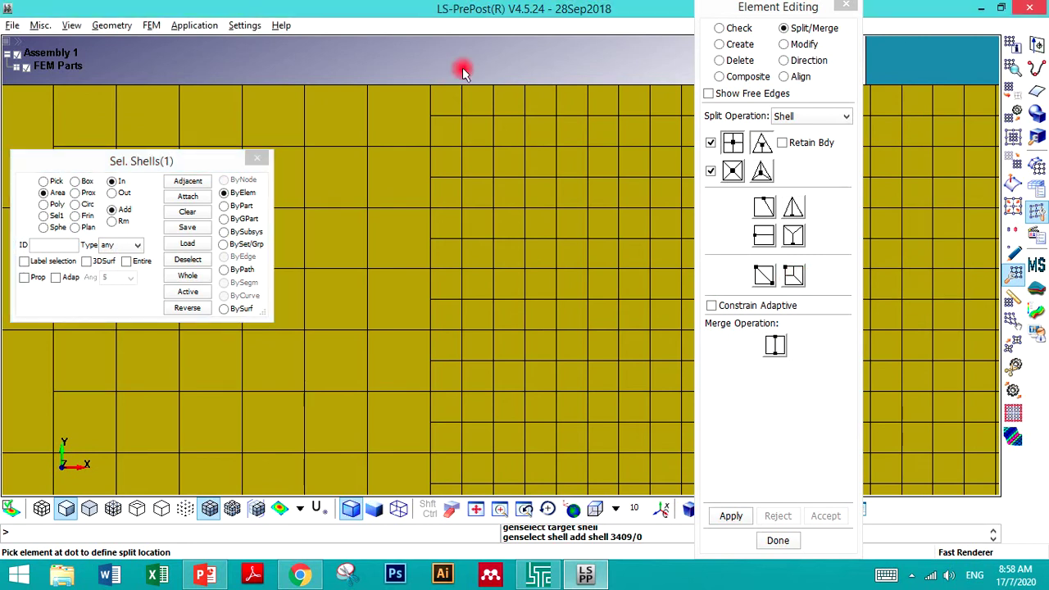
scroll(462, 66, "down", 2)
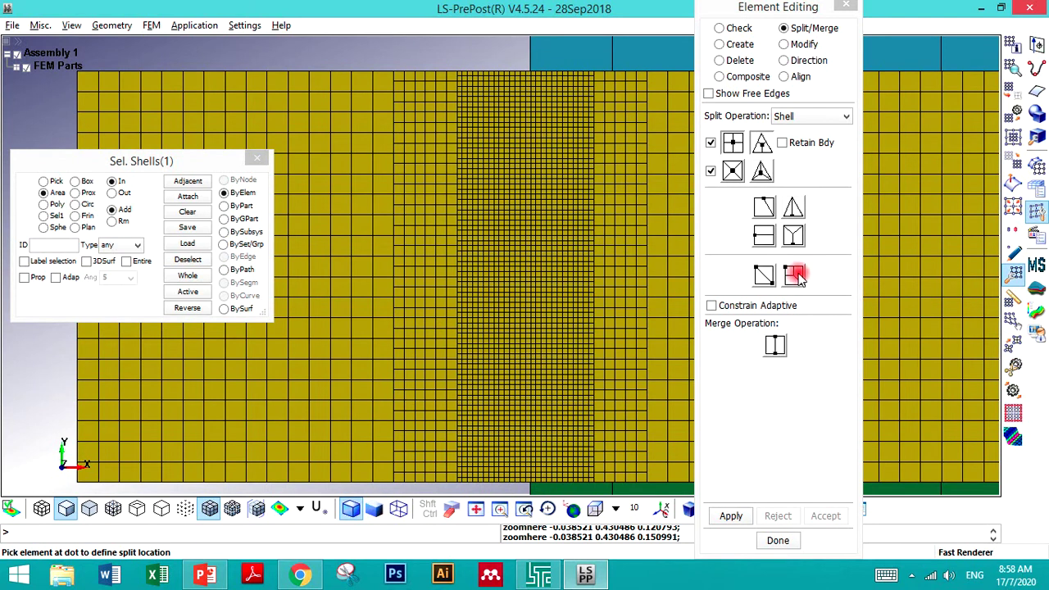
- Corner-dot split the upper elements of the coarse column left of the refined zone, alternating their upper-right and lower-right corners
left_click(805, 278)
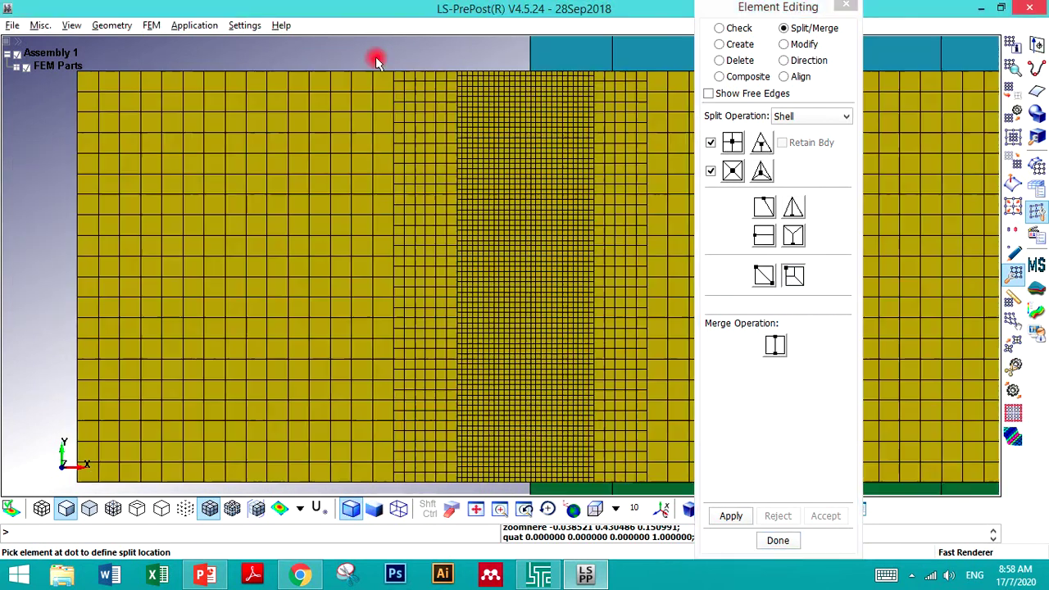
scroll(377, 58, "up", 2)
left_click(414, 111)
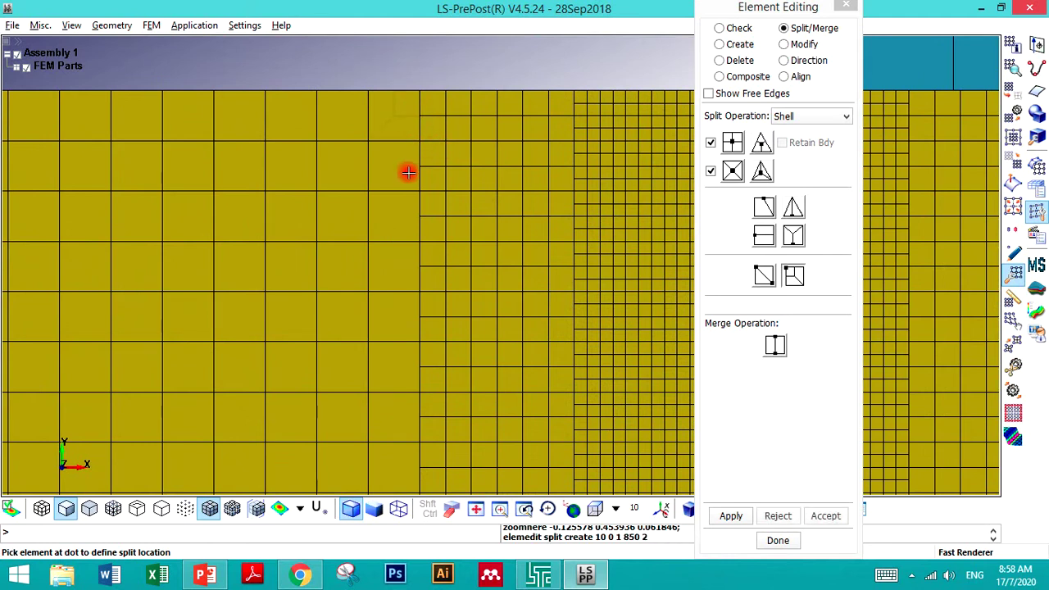
left_click(407, 178)
left_click(410, 202)
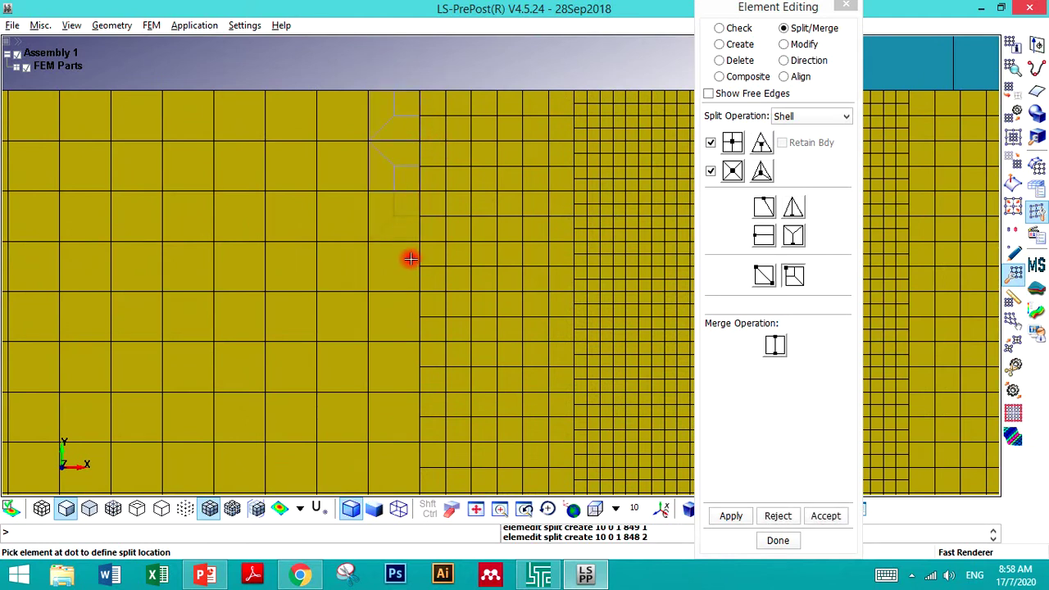
left_click(405, 292)
- Continue the alternating corner-dot split down the middle elements of the coarse column bordering the refined zone's left side
scroll(399, 215, "down", 2)
scroll(335, 234, "down", 2)
scroll(347, 271, "up", 3)
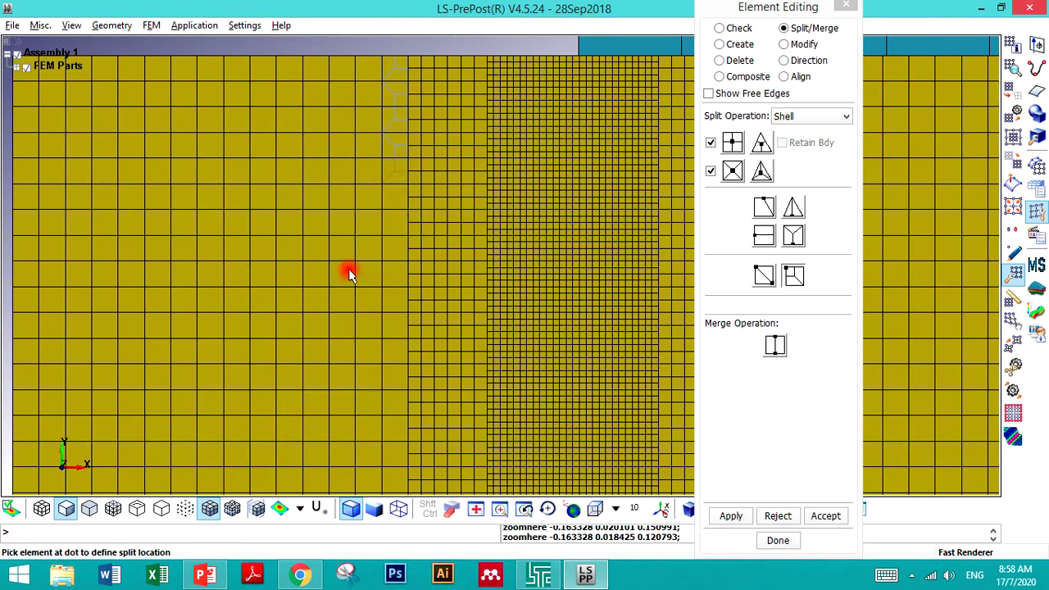
left_click(403, 207)
left_click(403, 237)
left_click(405, 261)
left_click(400, 295)
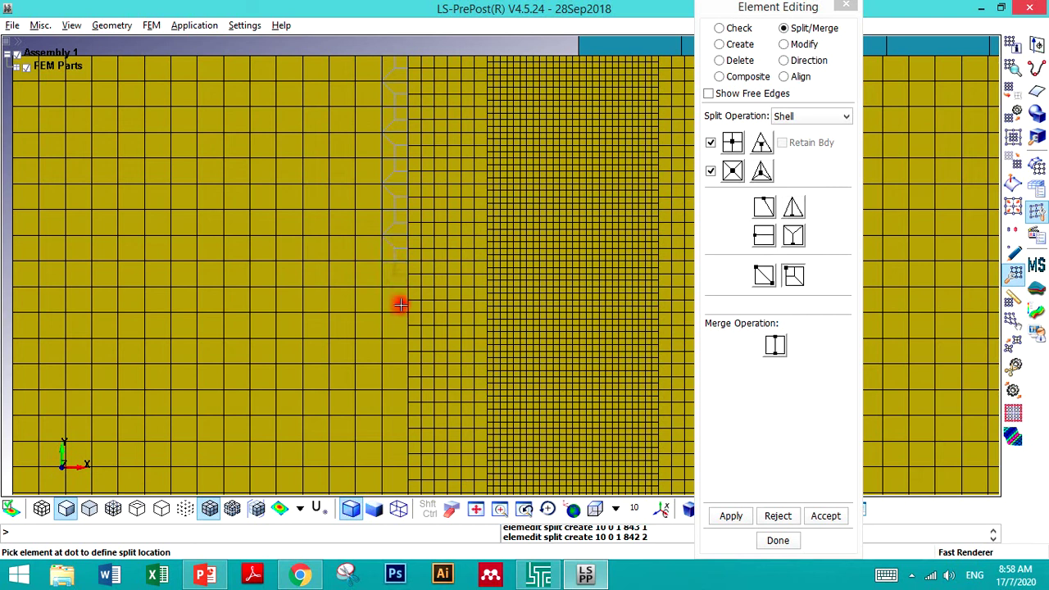
left_click(401, 322)
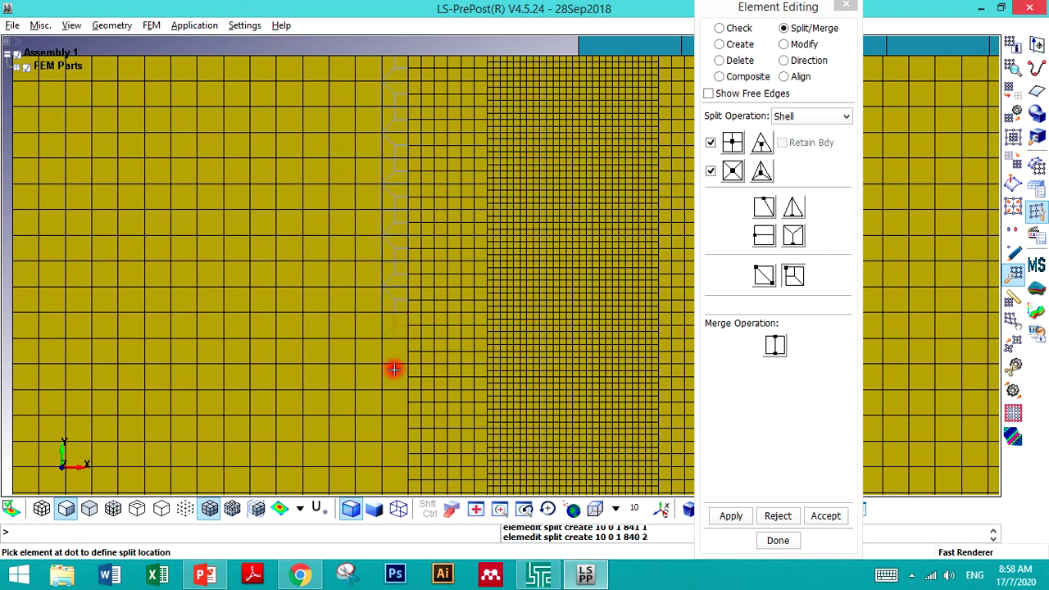
left_click(402, 356)
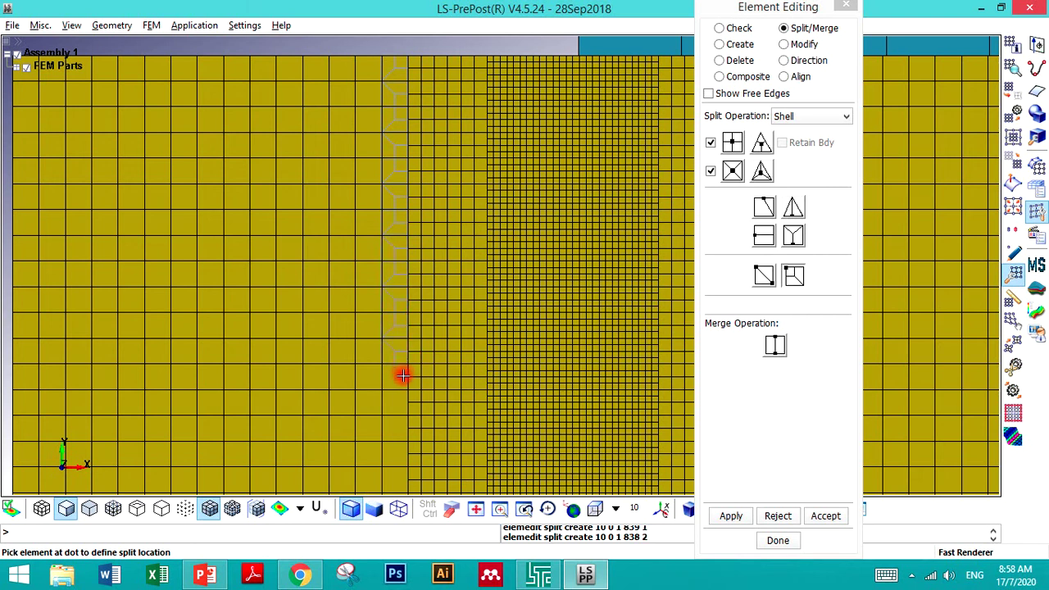
left_click(404, 408)
left_click(402, 425)
- Corner-dot split the remaining elements of that coarse column down to the sheet's lower edge and accept all the splits
scroll(331, 246, "down", 2)
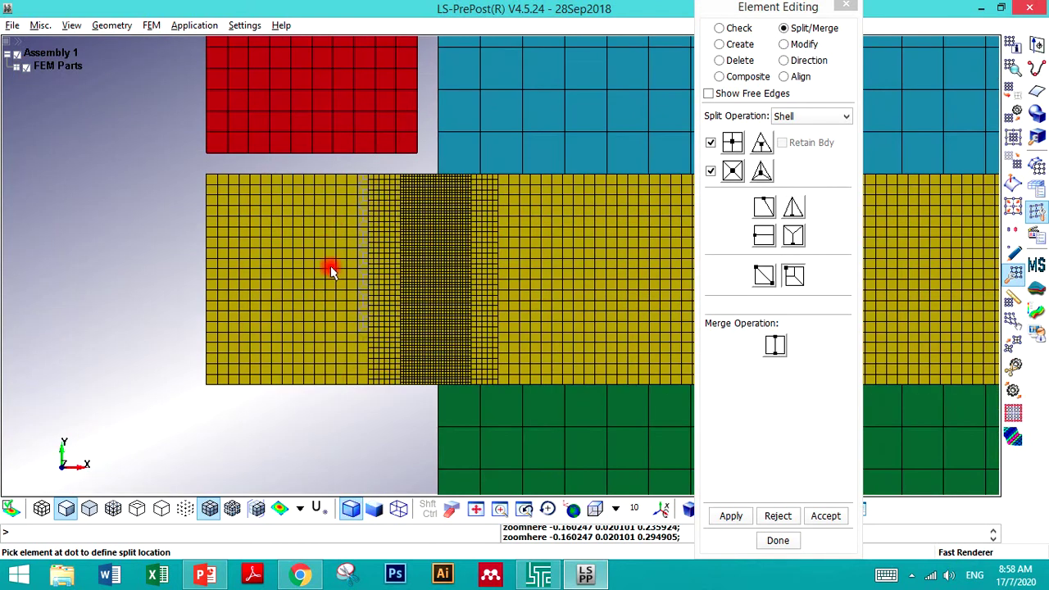
scroll(366, 412, "up", 3)
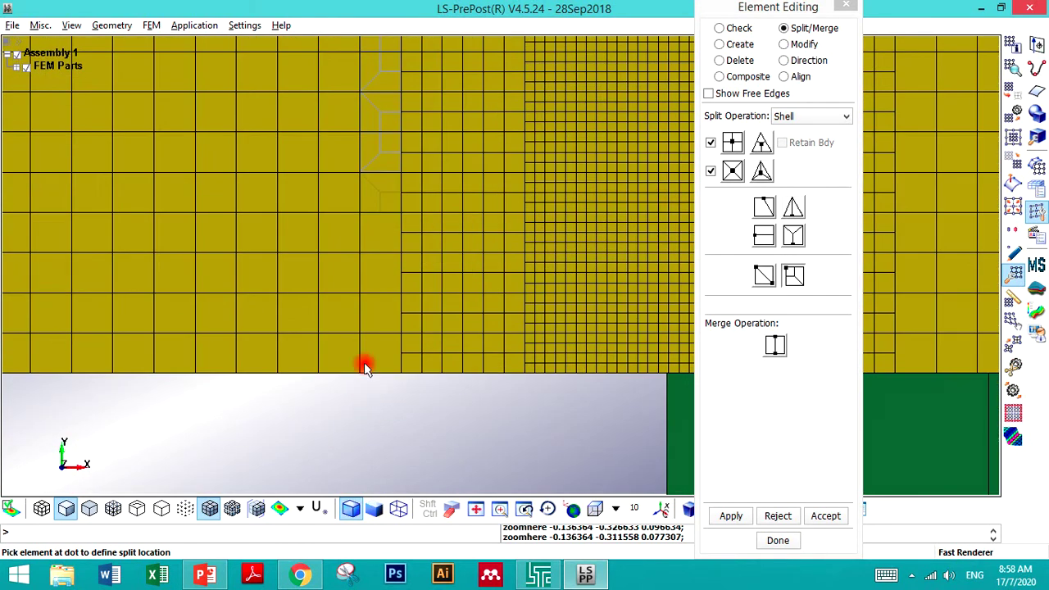
left_click(388, 229)
left_click(390, 288)
left_click(390, 311)
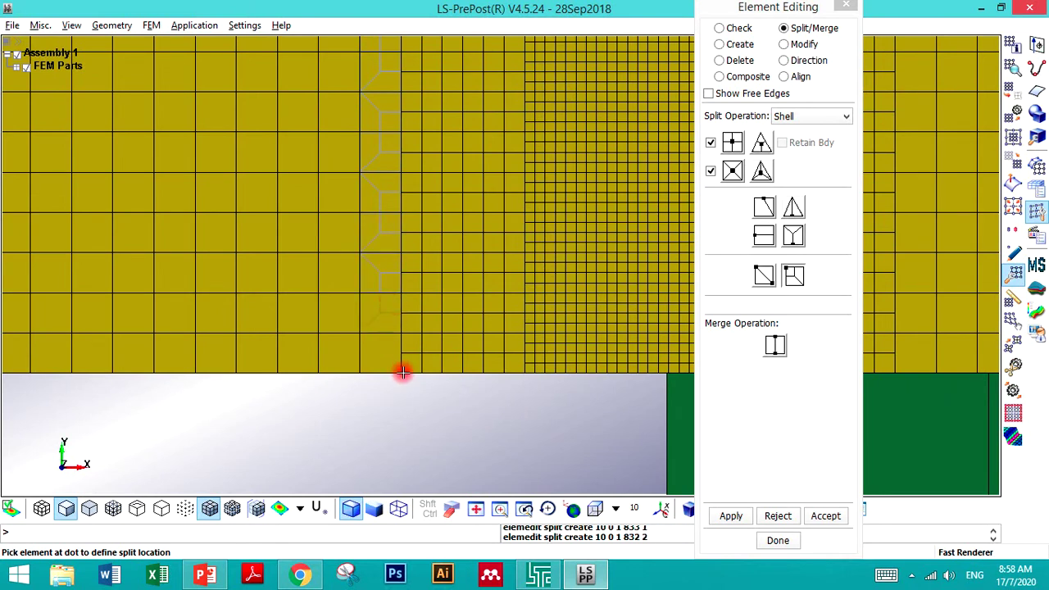
left_click(730, 517)
left_click(824, 516)
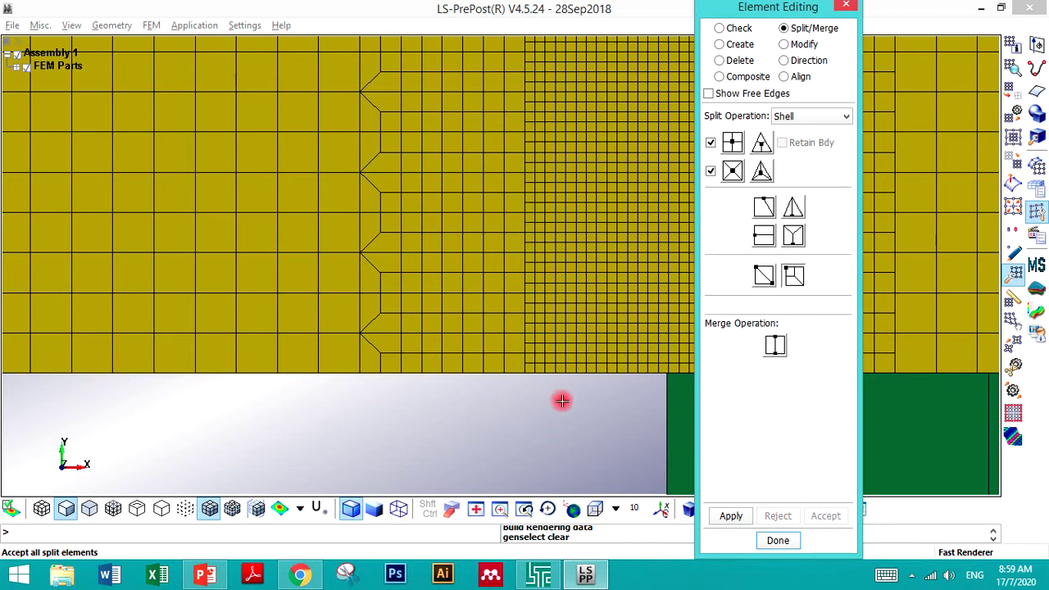
- Corner-dot split the lowest elements of the column left of the finest band, alternating right-hand corners upward from the sheet's lower edge
scroll(545, 410, "down", 2)
scroll(493, 441, "up", 2)
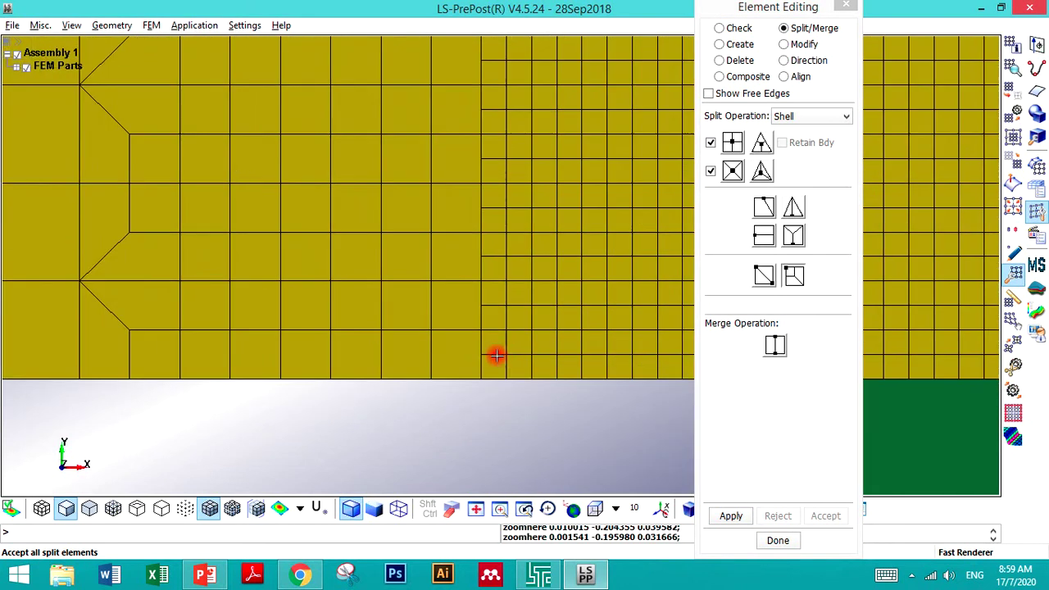
left_click(468, 368)
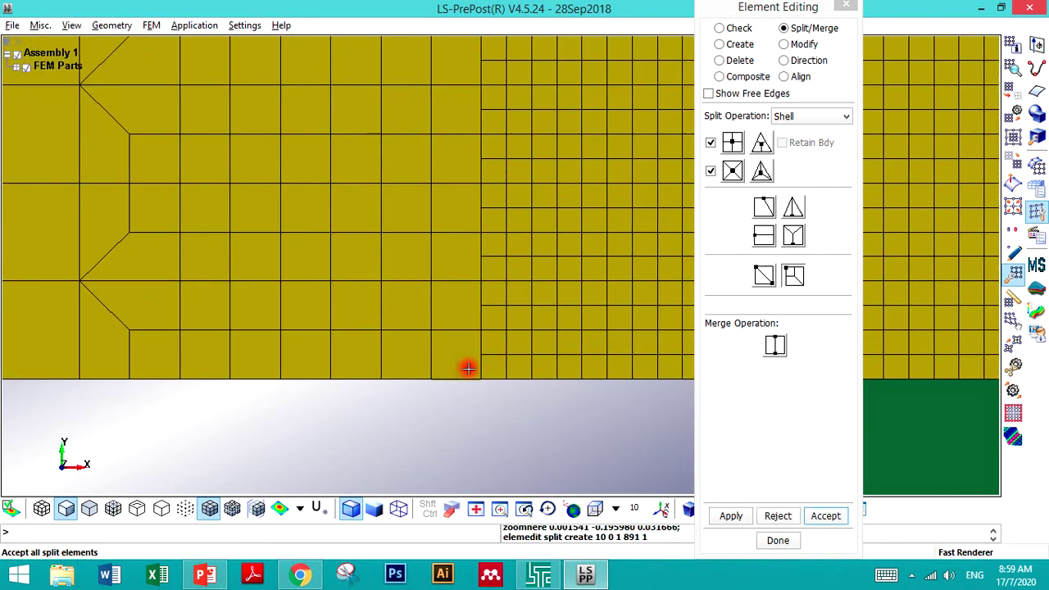
left_click(471, 287)
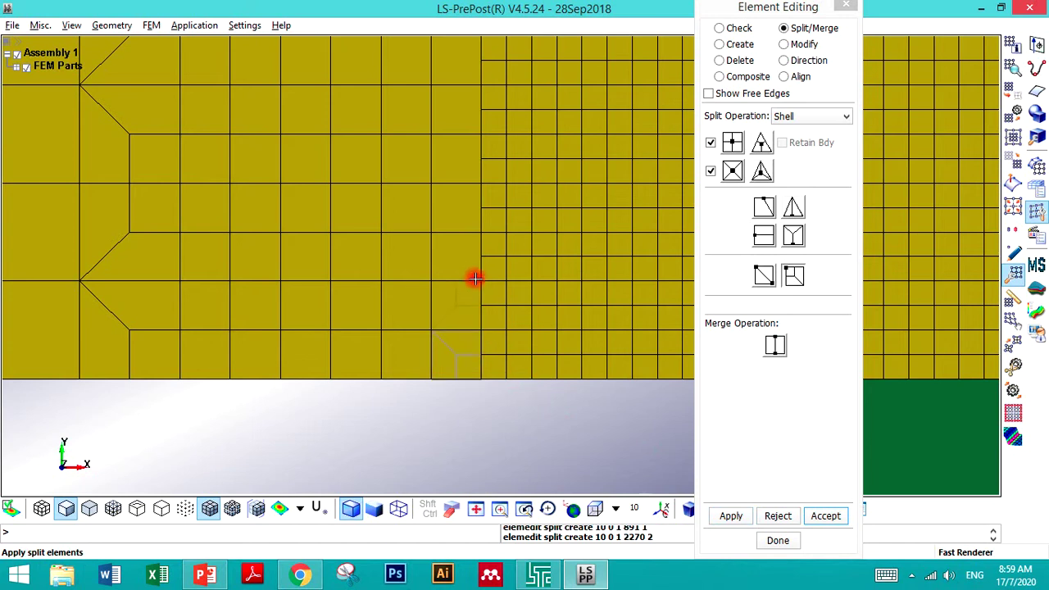
left_click(476, 261)
left_click(473, 223)
left_click(462, 174)
- Extend the alternating corner-dot split up through the lower-middle elements of the column along the finest band's left side
scroll(415, 347, "down", 2)
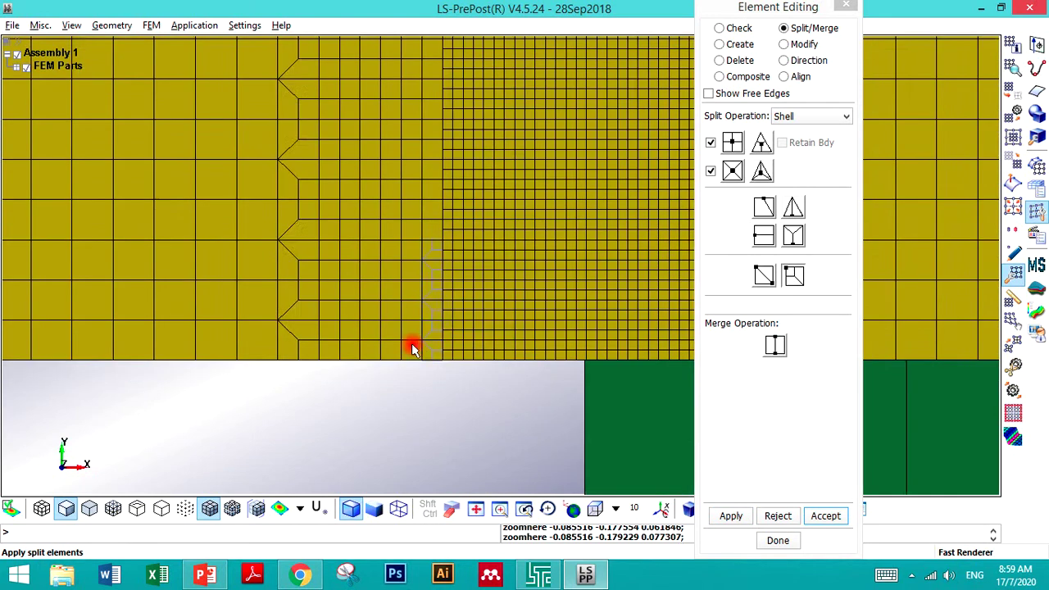
scroll(414, 221, "up", 2)
scroll(414, 340, "up", 1)
scroll(414, 341, "up", 1)
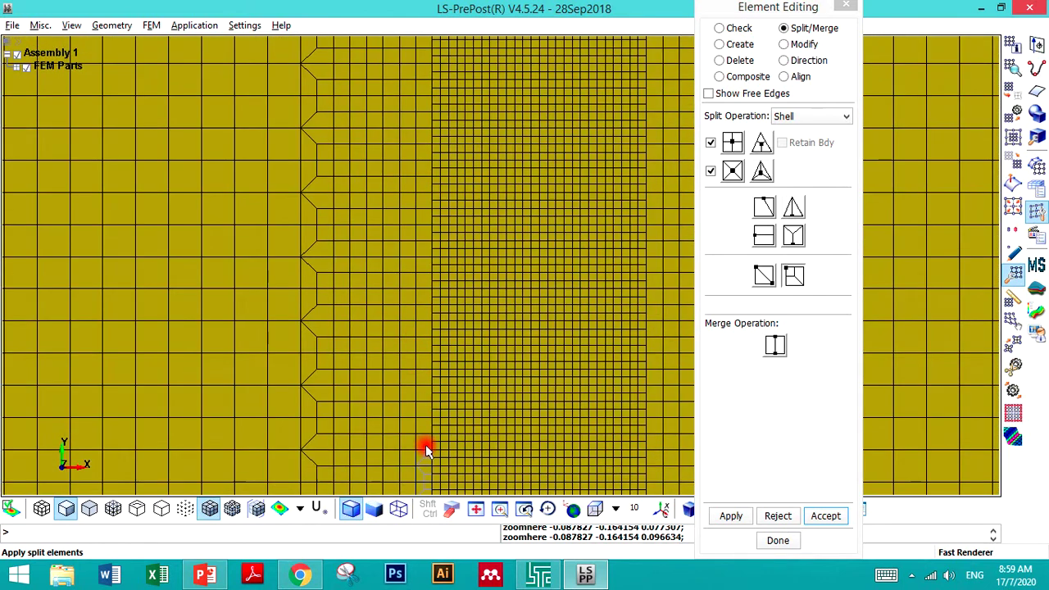
scroll(426, 443, "up", 2)
left_click(428, 445)
left_click(428, 398)
left_click(430, 349)
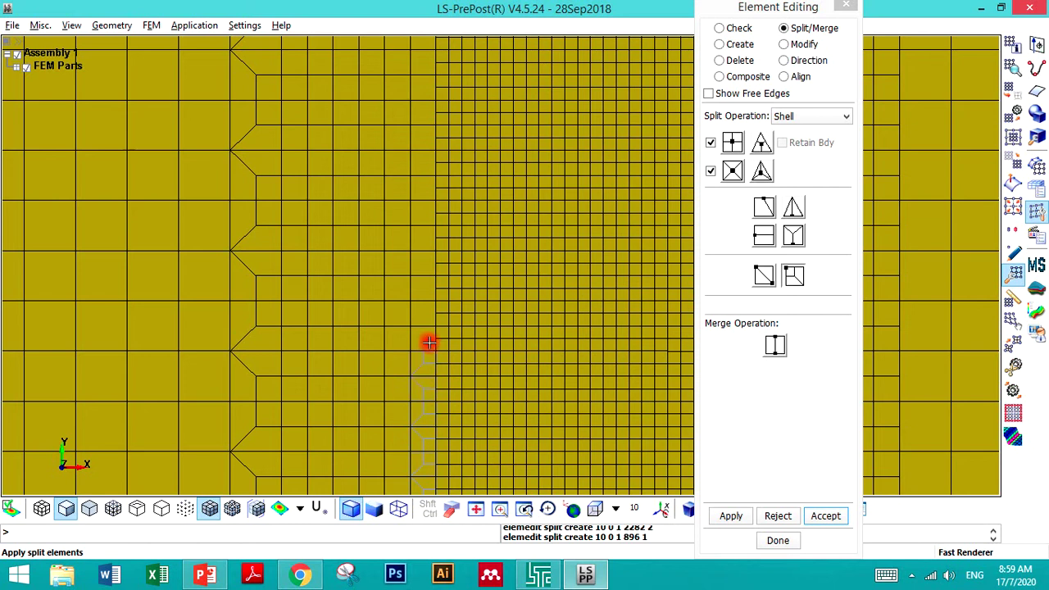
left_click(432, 297)
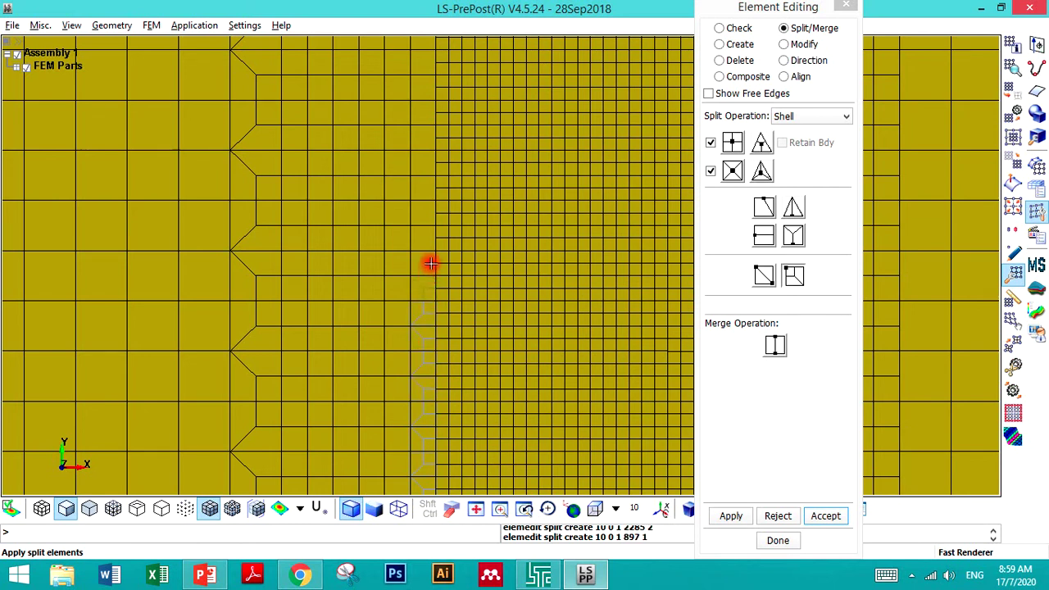
left_click(431, 264)
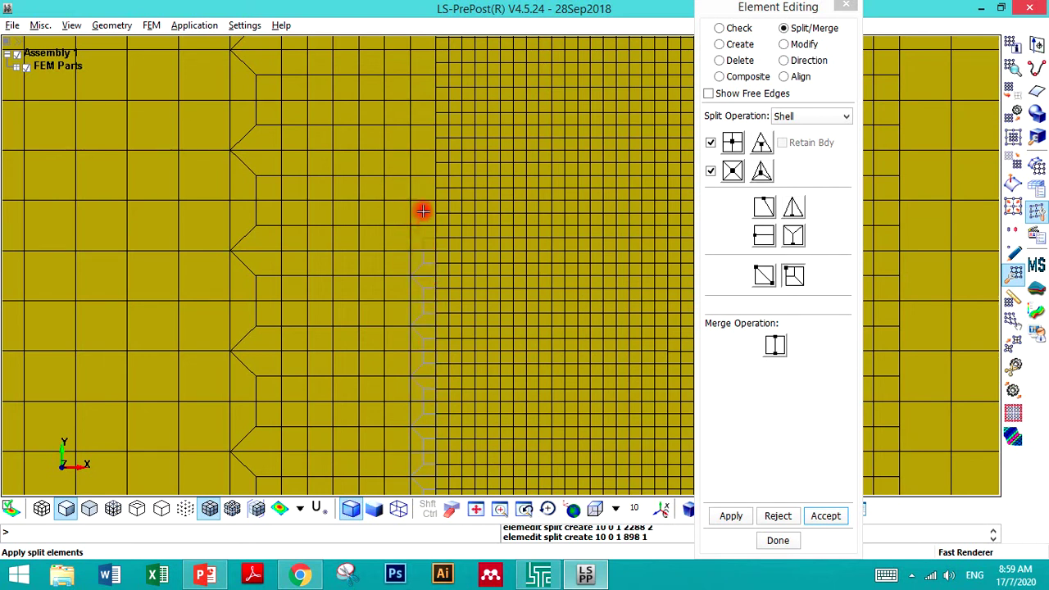
left_click(428, 208)
left_click(429, 194)
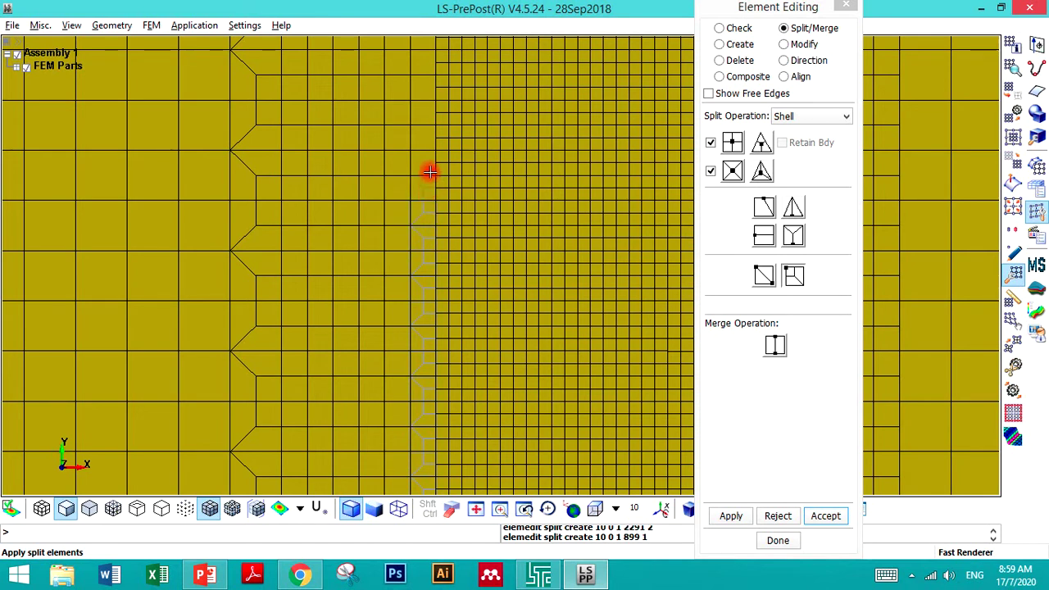
left_click(428, 158)
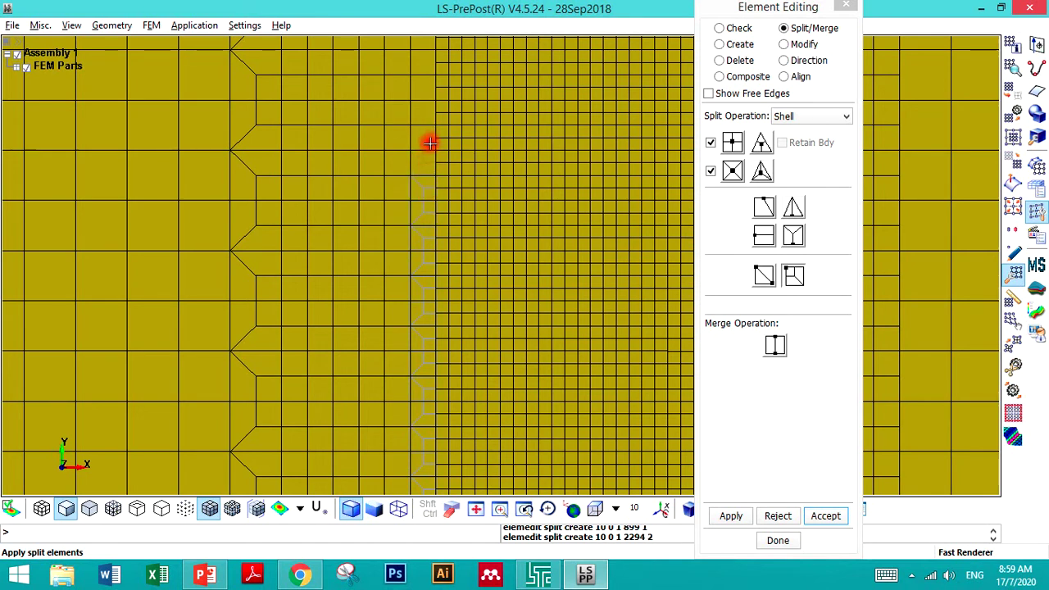
left_click(429, 143)
left_click(429, 105)
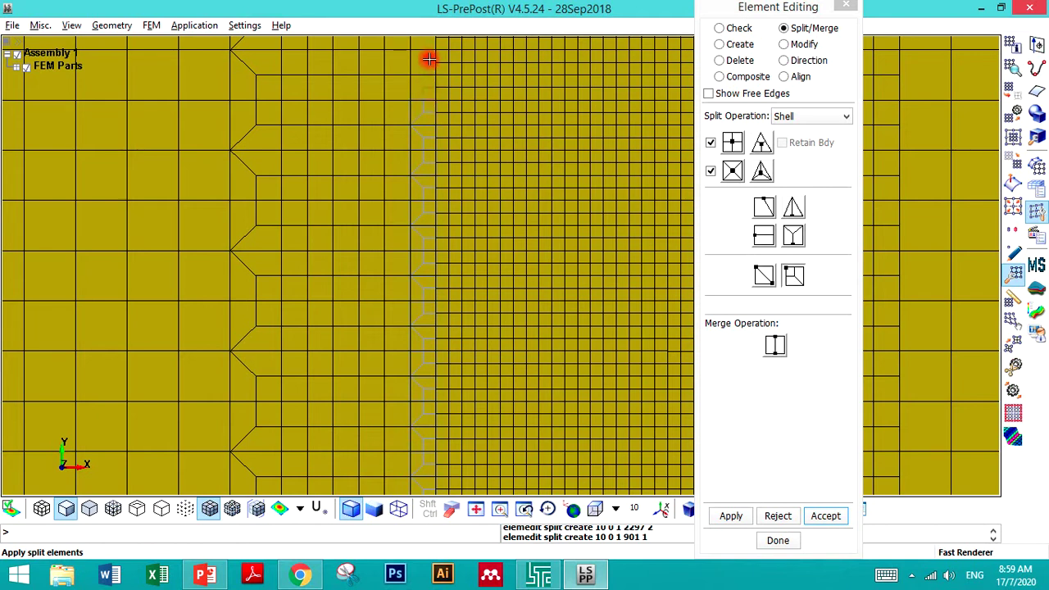
- Corner-dot split the next five elements up the column beside the finest band, keeping the right-hand corners alternating
scroll(431, 197, "down", 2)
scroll(413, 98, "up", 2)
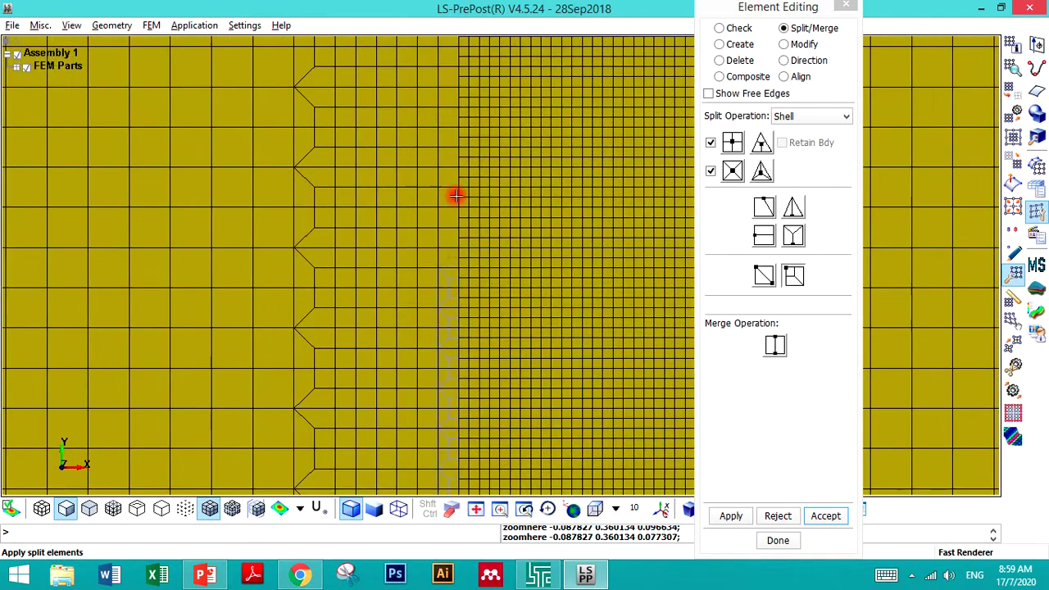
left_click(452, 244)
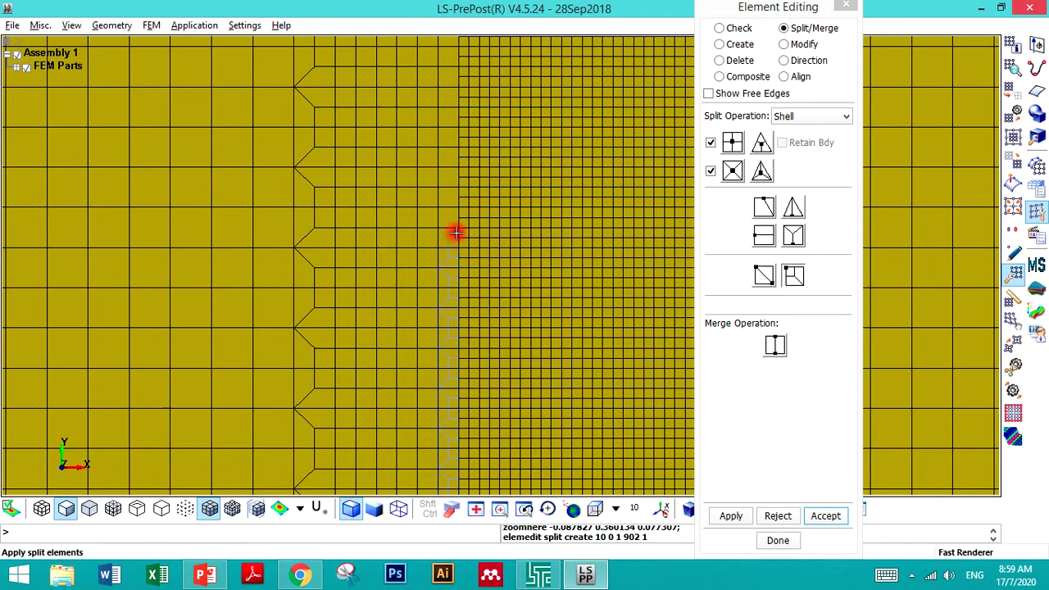
left_click(451, 216)
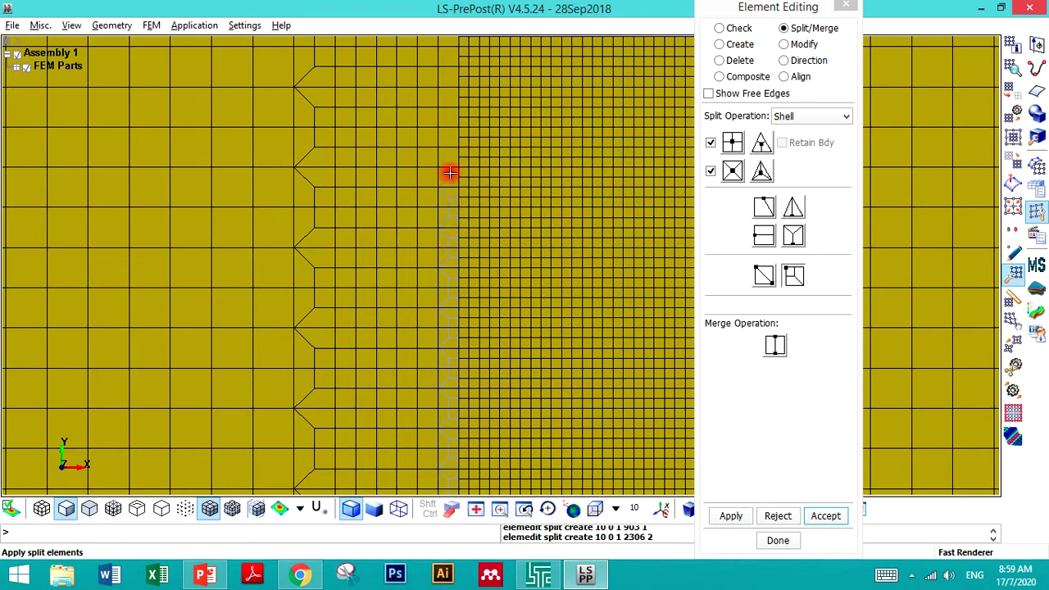
left_click(449, 170)
left_click(454, 131)
left_click(454, 122)
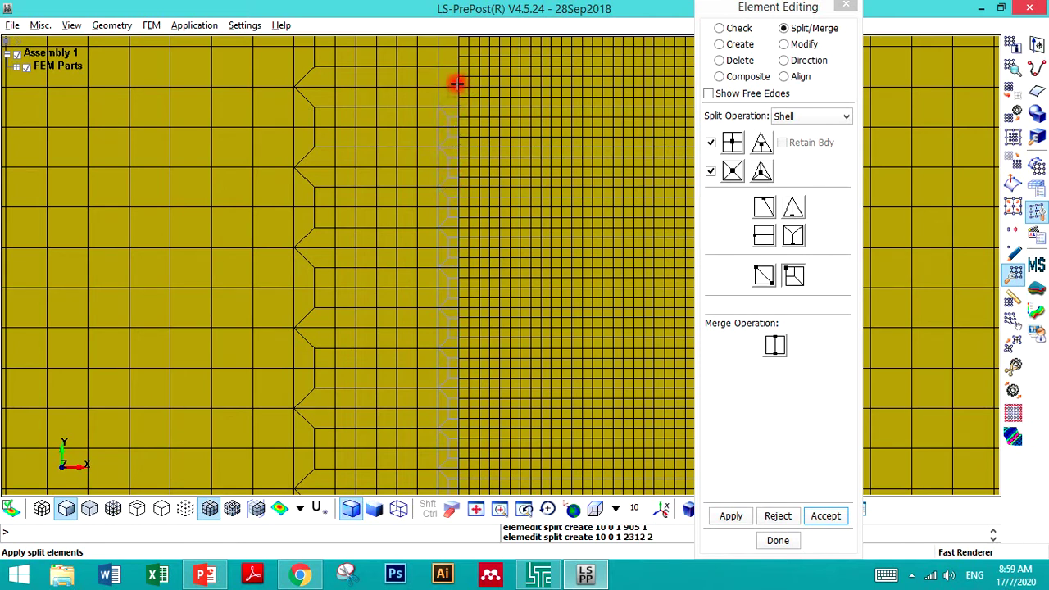
- Corner-dot split the remaining elements up the column left of the finest band to the sheet's upper edge and accept all the splits
scroll(461, 143, "down", 1)
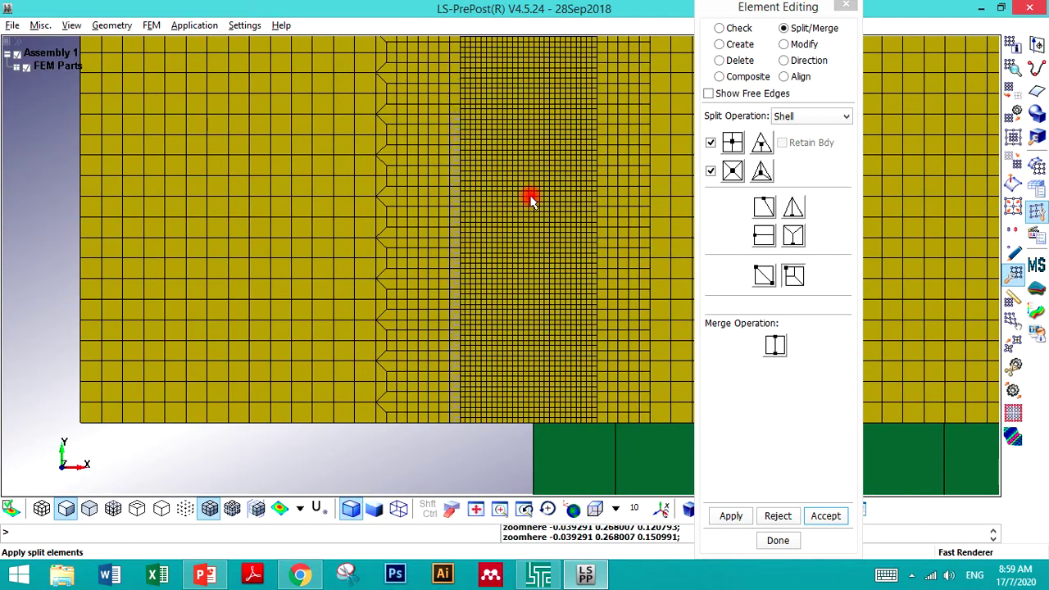
scroll(529, 197, "down", 1)
scroll(517, 144, "up", 6)
scroll(566, 217, "down", 1)
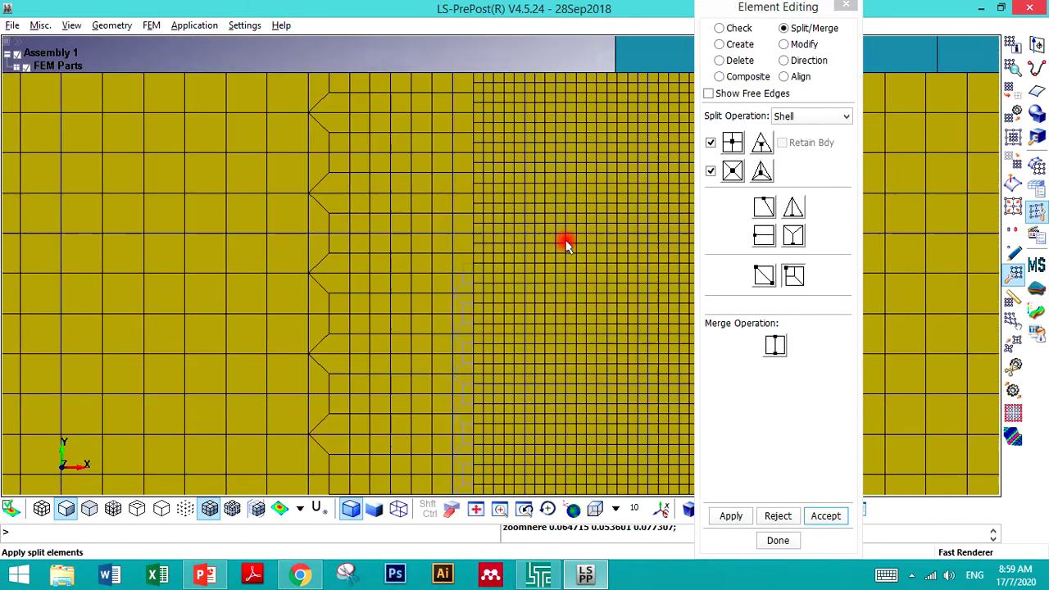
scroll(566, 201, "up", 2)
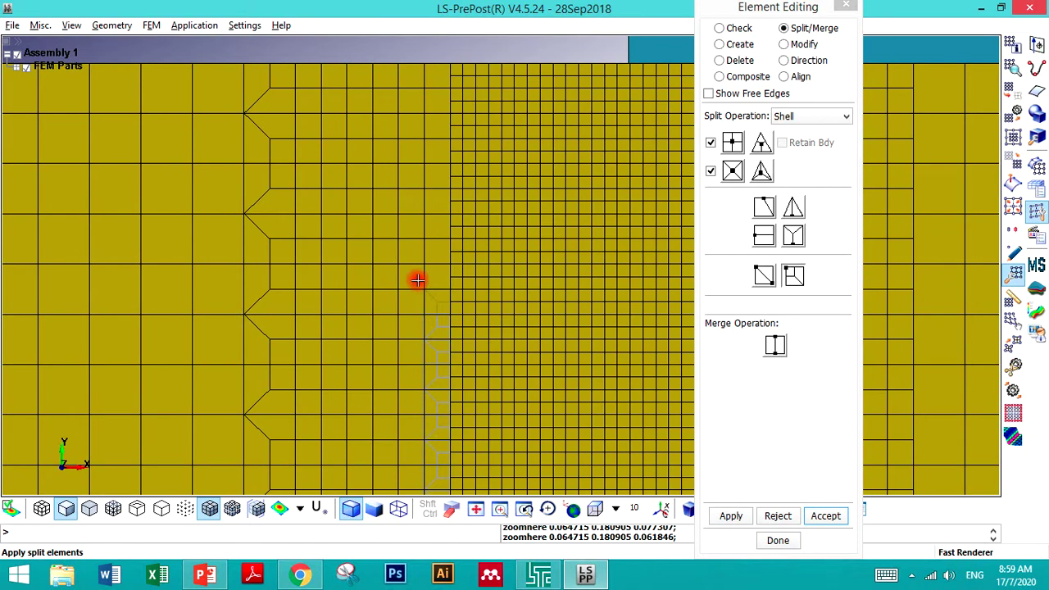
left_click(445, 266)
left_click(450, 244)
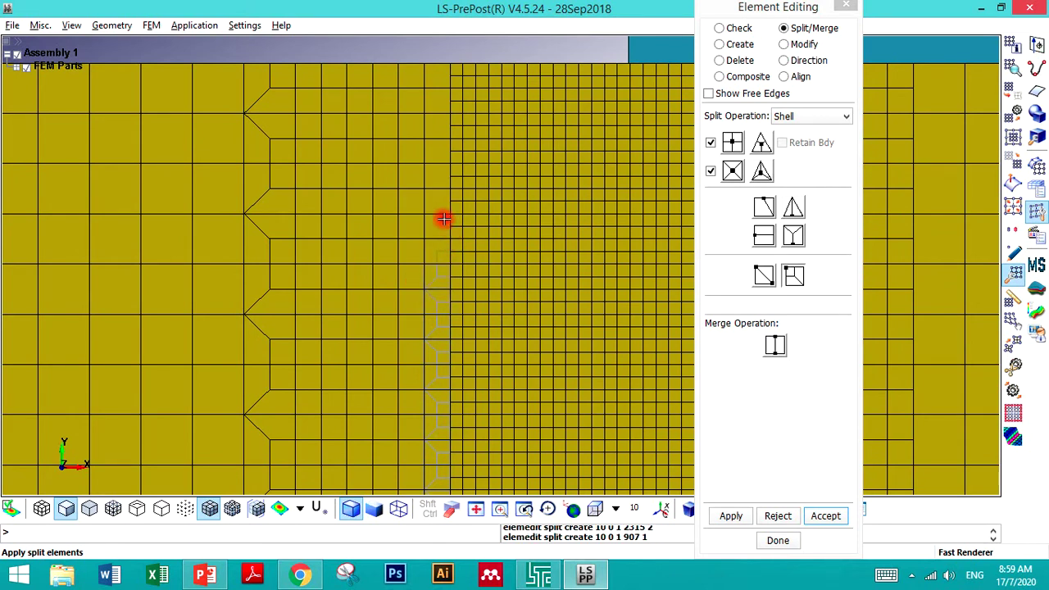
left_click(445, 171)
left_click(443, 123)
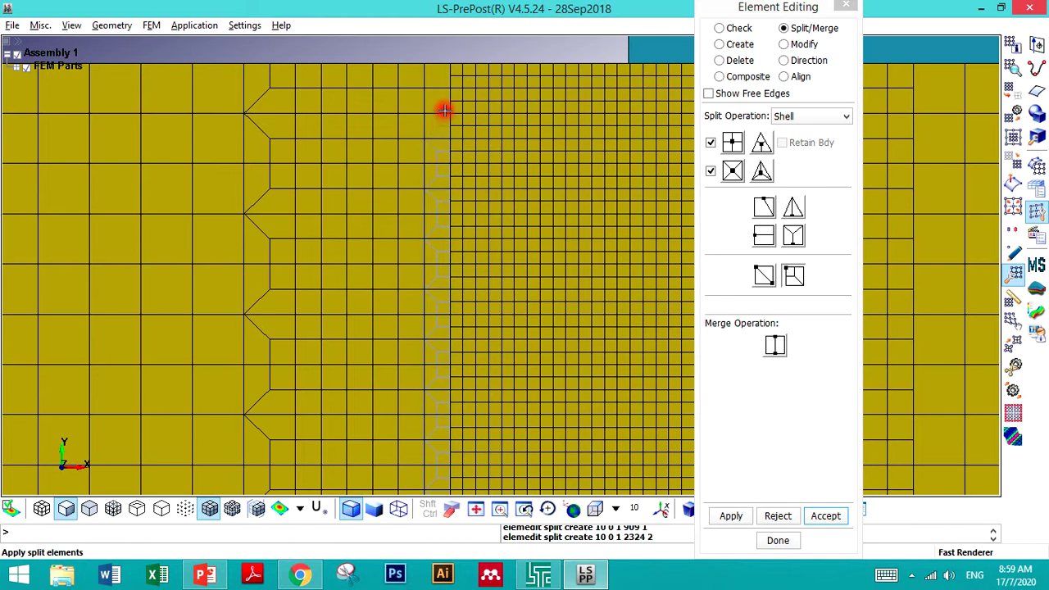
left_click(444, 105)
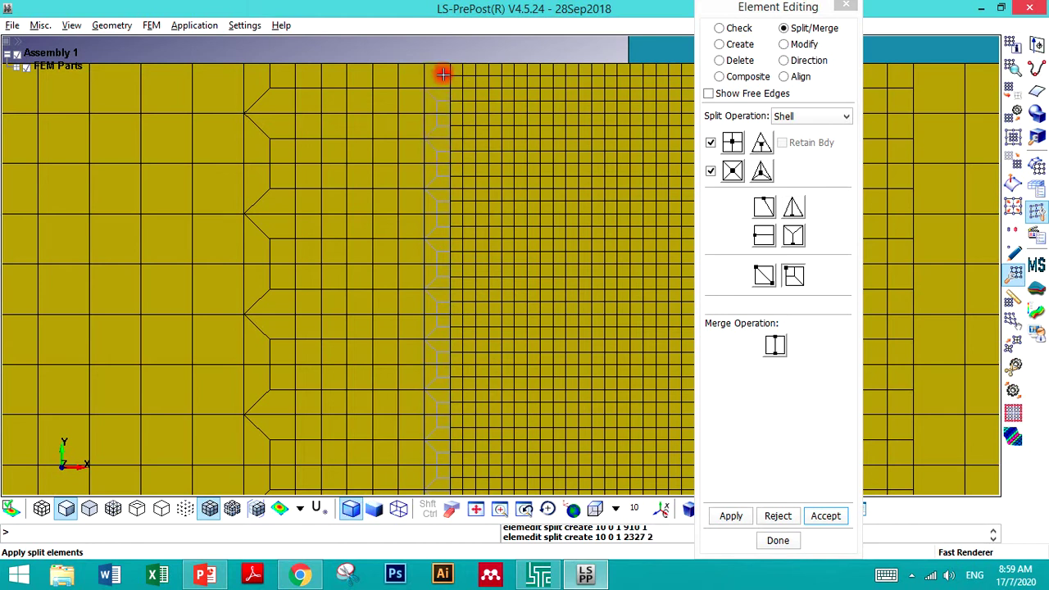
left_click(826, 515)
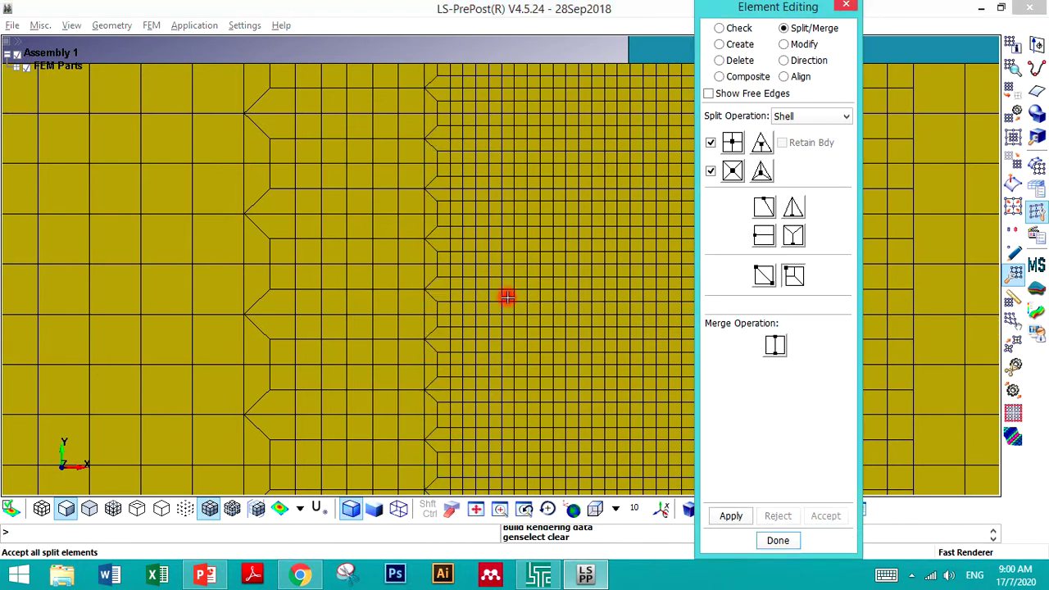
- Corner-dot split the uppermost elements of the column right of the finest band, alternating left-hand corners downward from the sheet's upper edge
left_click(401, 39)
scroll(401, 42, "down", 2)
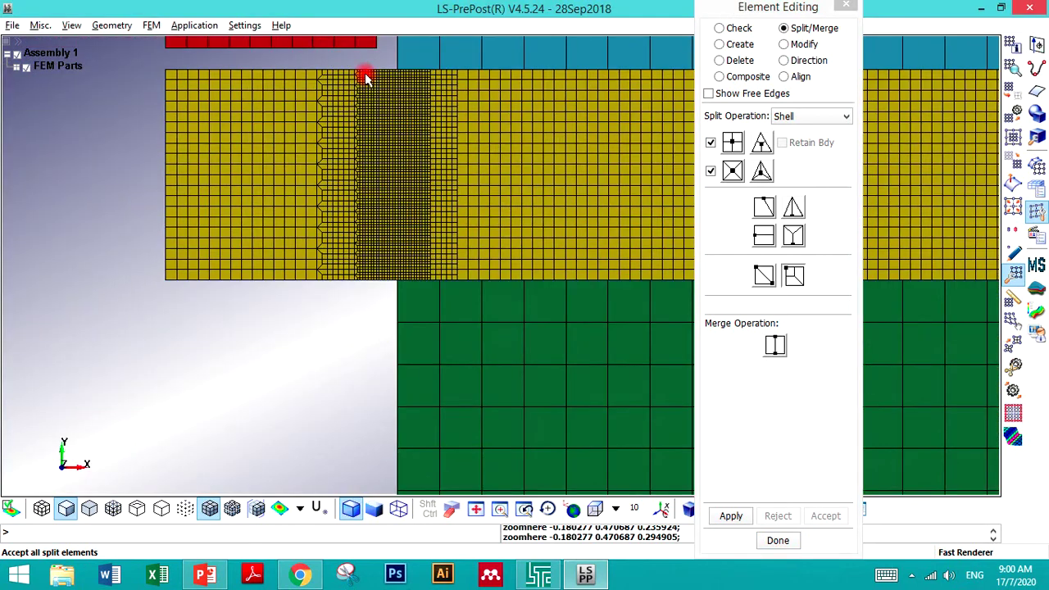
scroll(415, 74, "up", 2)
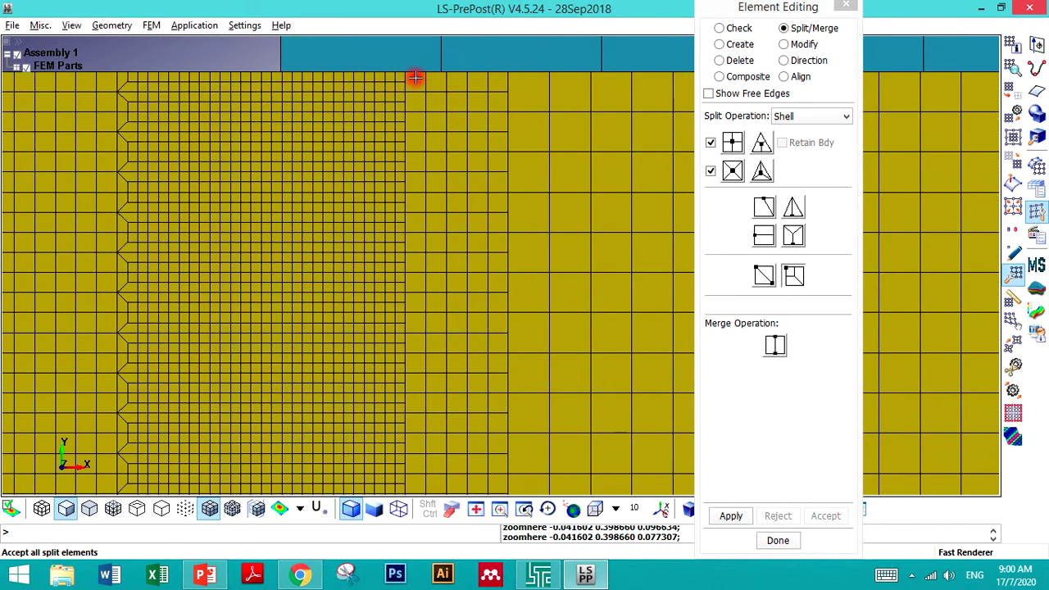
left_click(408, 80)
left_click(411, 108)
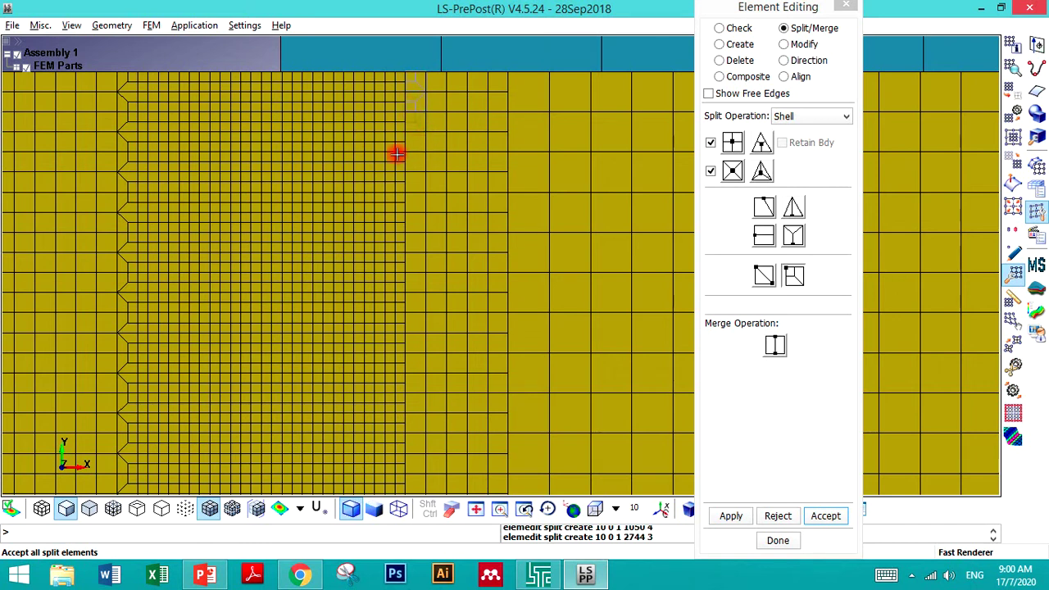
left_click(412, 152)
left_click(412, 185)
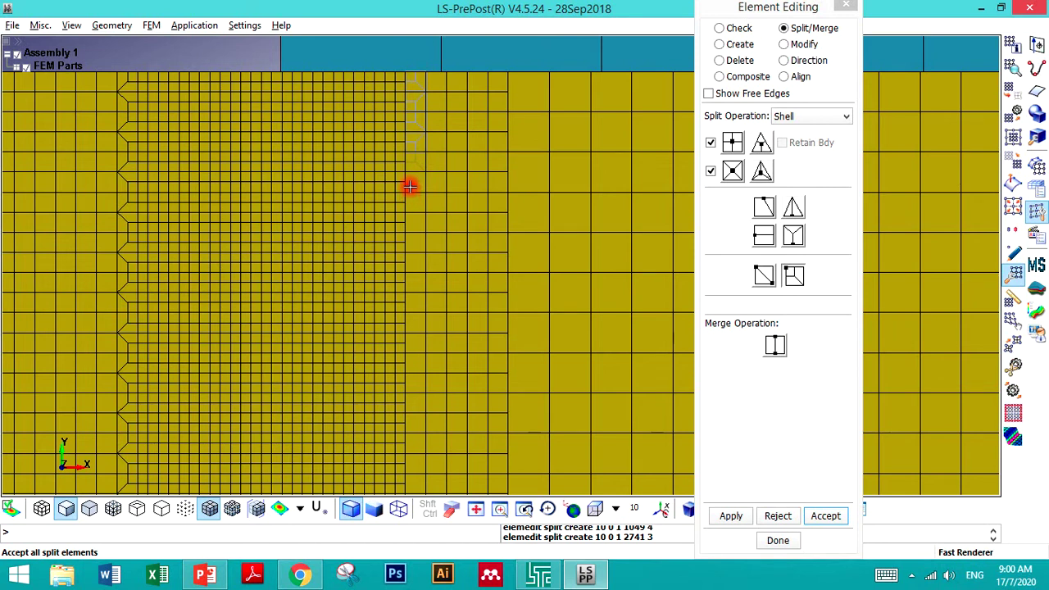
left_click(410, 198)
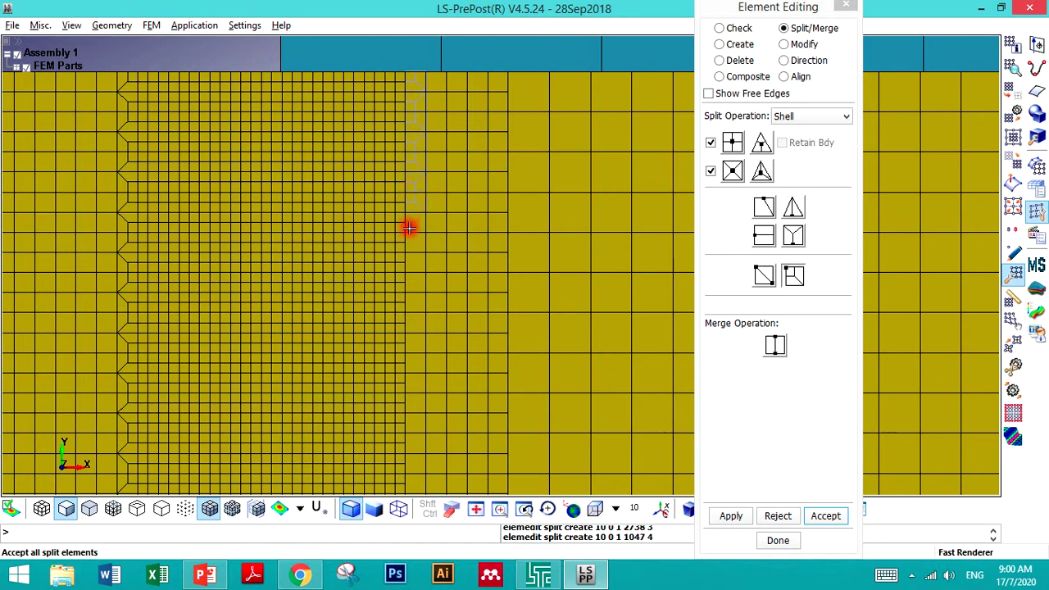
- Extend the alternating corner-dot split down through the upper-middle elements of the column along the finest band's right side
left_click(411, 236)
left_click(412, 280)
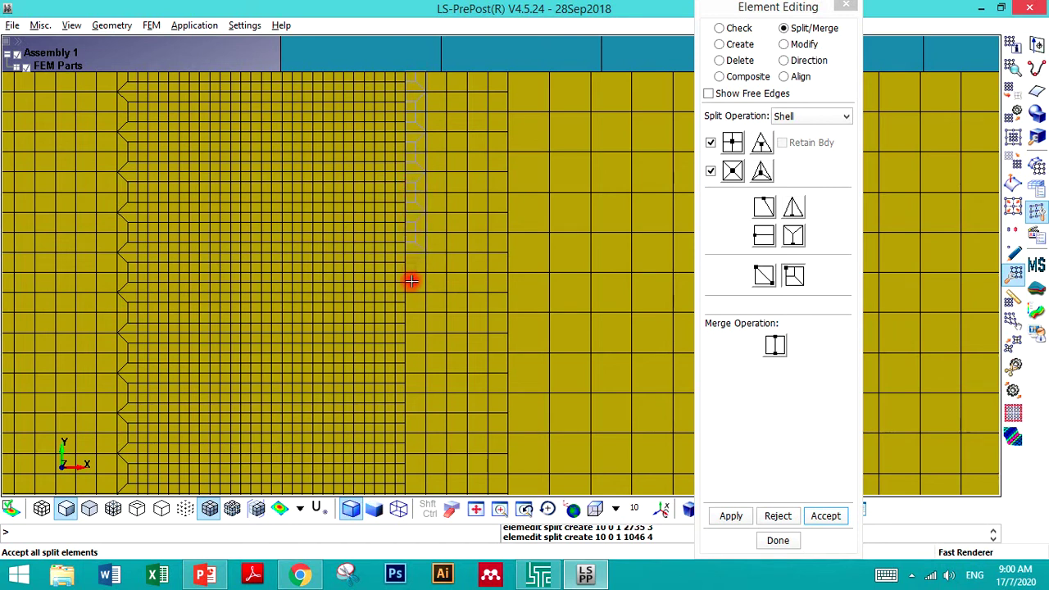
left_click(413, 285)
left_click(409, 316)
left_click(408, 319)
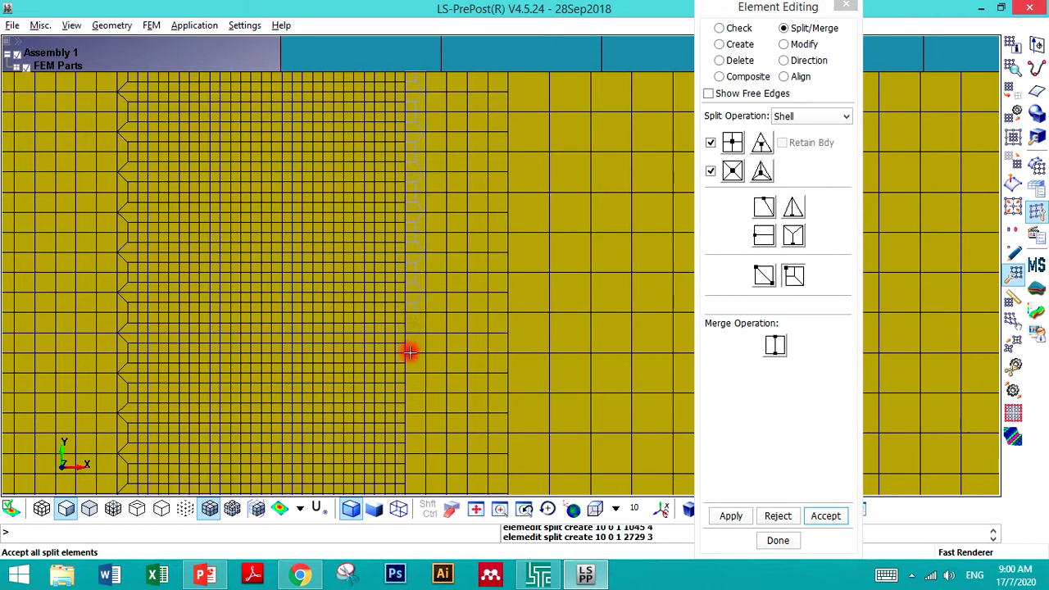
left_click(411, 353)
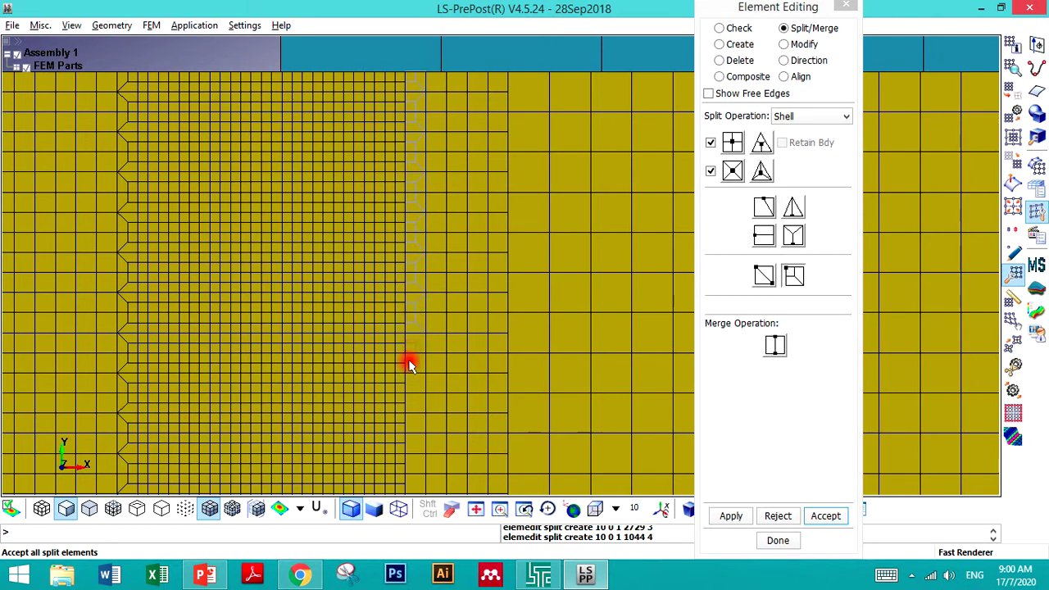
left_click(408, 398)
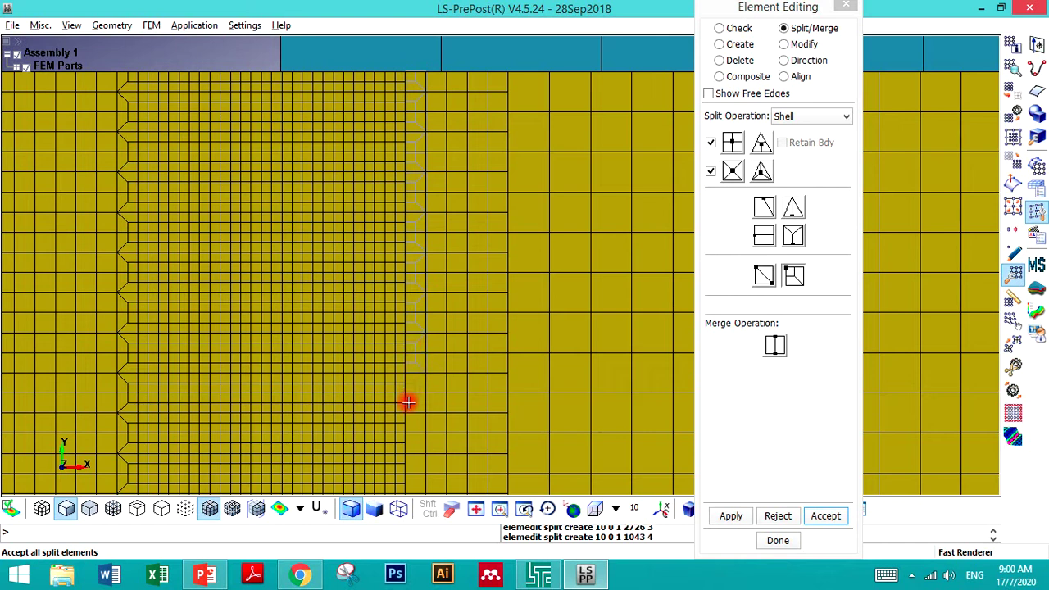
left_click(406, 439)
left_click(408, 472)
- Continue corner-dot splitting the lower-middle elements down the column right of the finest band, keeping the left-hand corners alternating
scroll(394, 347, "down", 4)
scroll(381, 325, "up", 5)
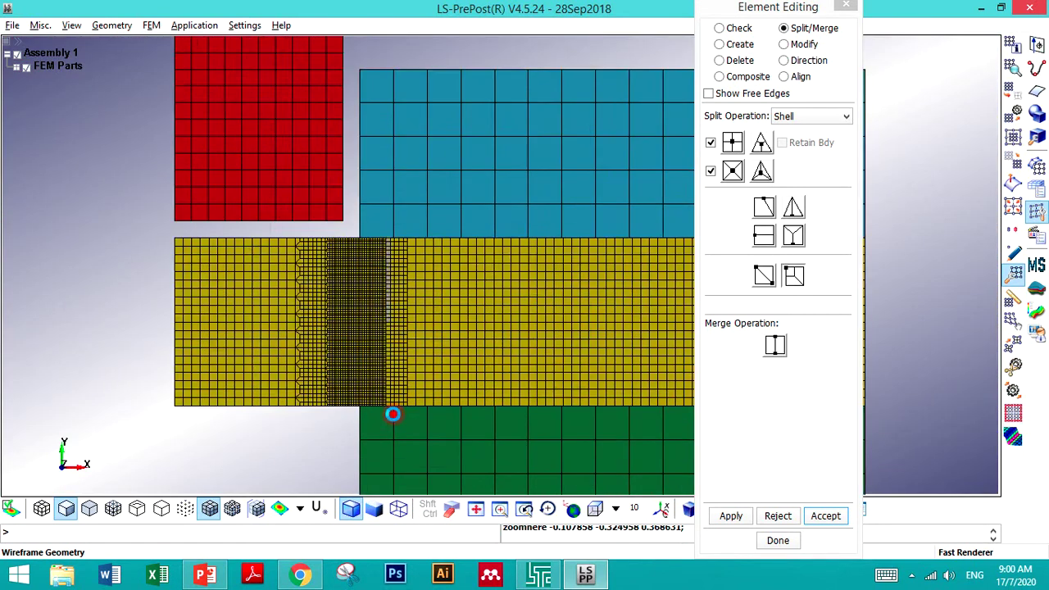
scroll(336, 238, "up", 2)
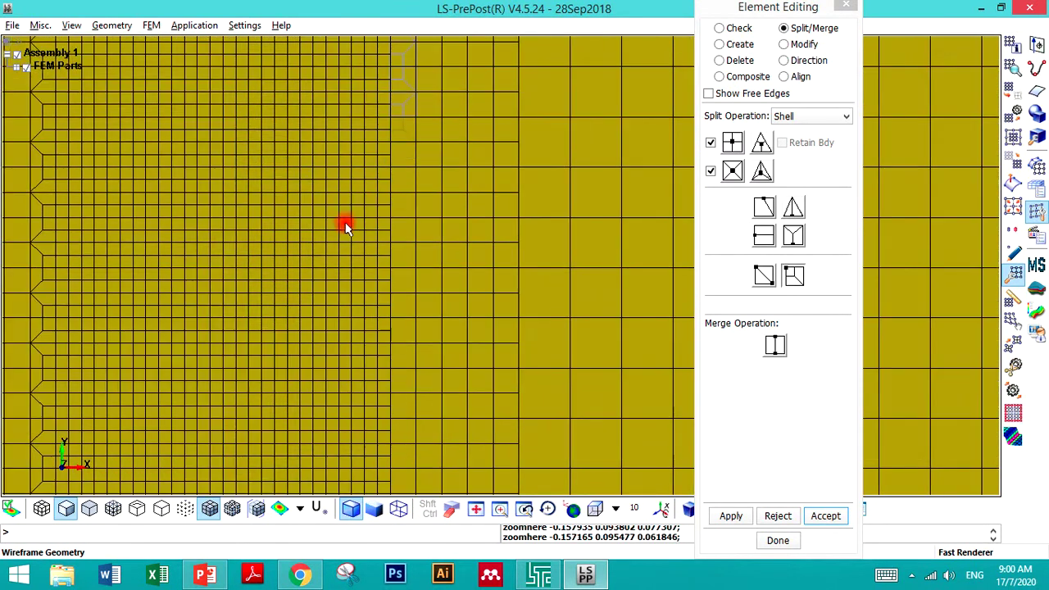
left_click(394, 161)
left_click(398, 171)
left_click(398, 222)
left_click(400, 230)
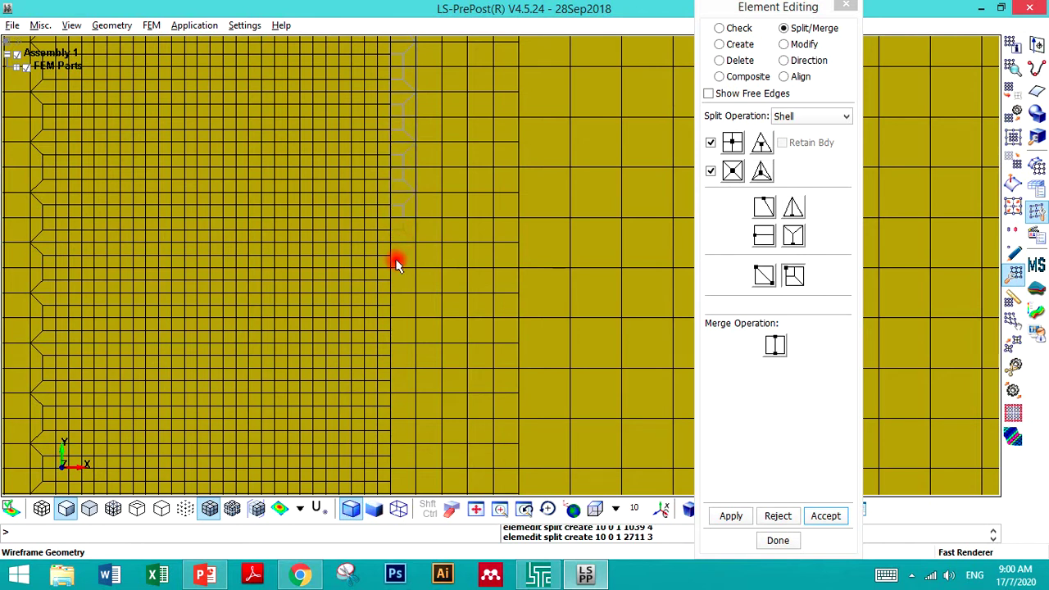
left_click(401, 273)
left_click(397, 314)
left_click(398, 329)
left_click(397, 367)
left_click(398, 408)
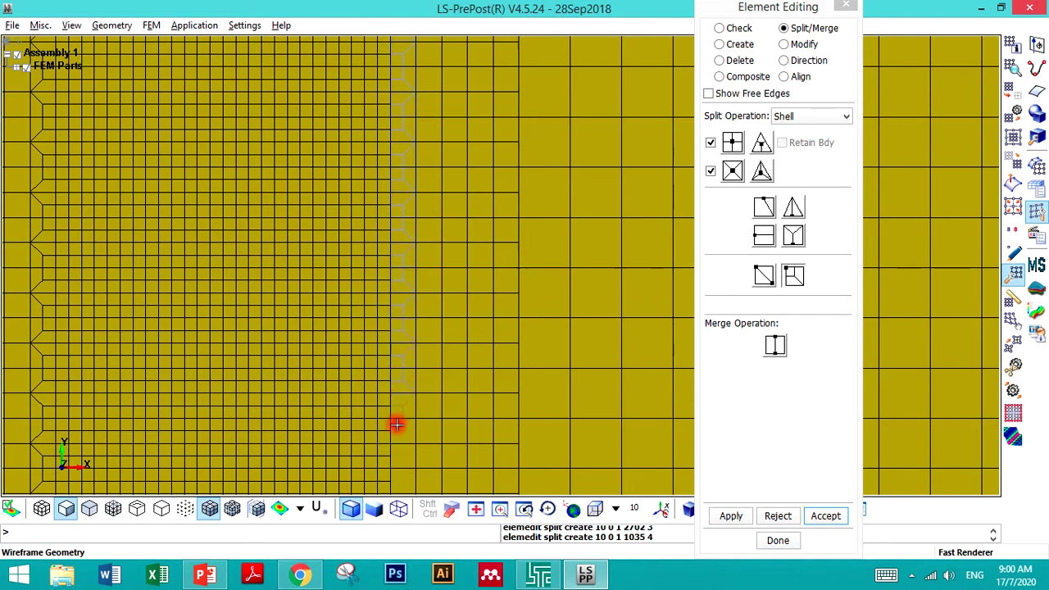
- Corner-dot split the last elements of the column right of the finest band down to the sheet's lower edge and accept all the splits
scroll(391, 366, "down", 2)
scroll(393, 490, "up", 2)
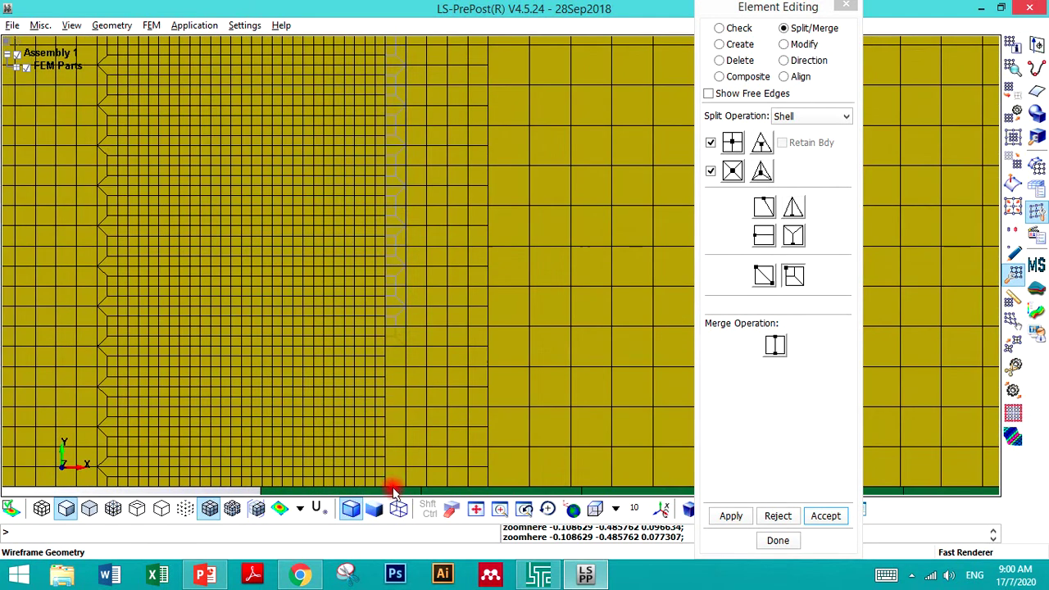
left_click(390, 333)
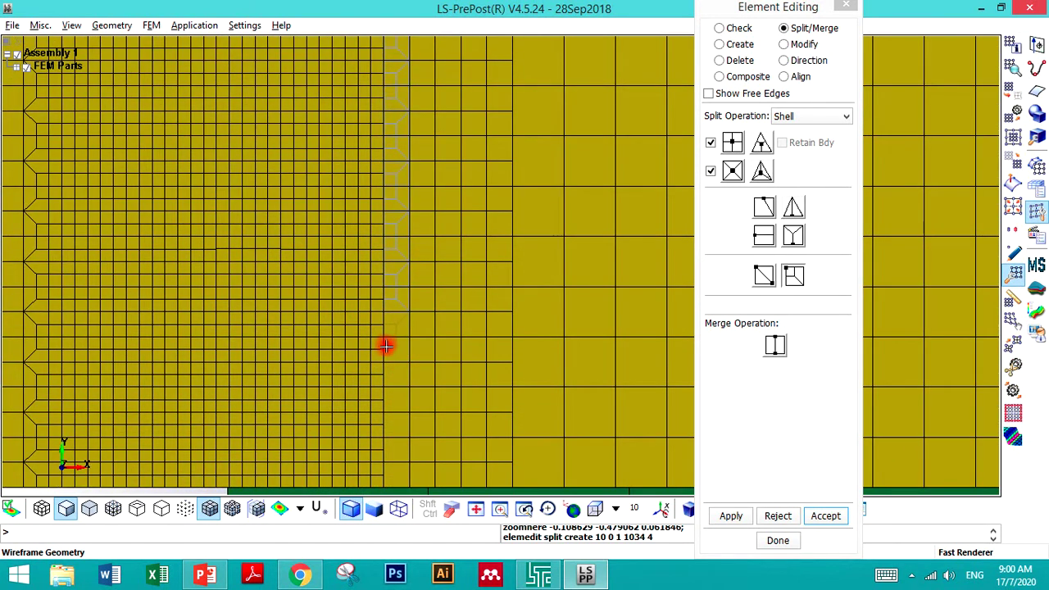
left_click(395, 361)
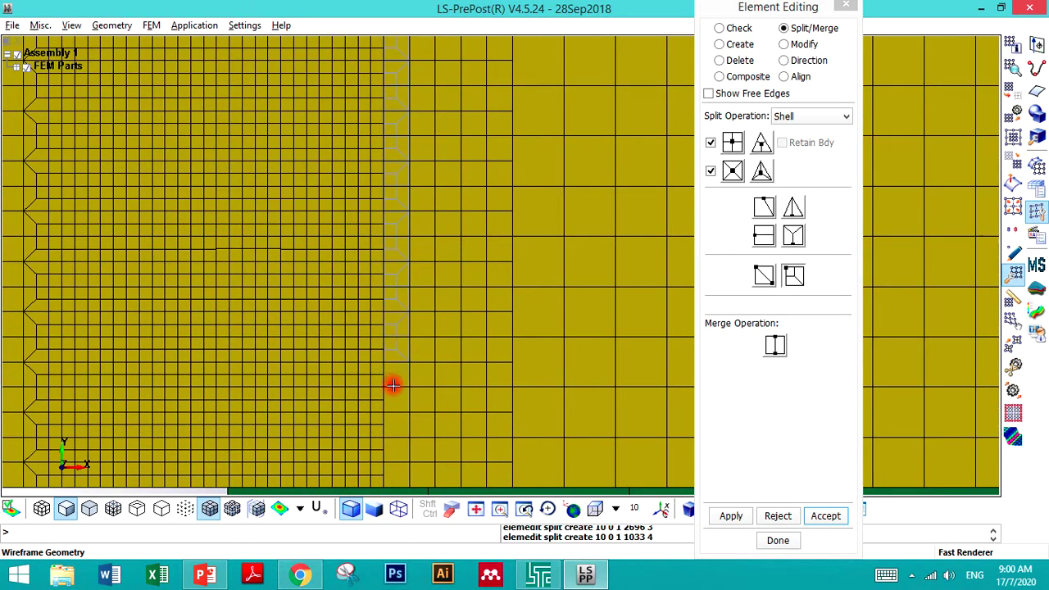
left_click(393, 400)
left_click(388, 448)
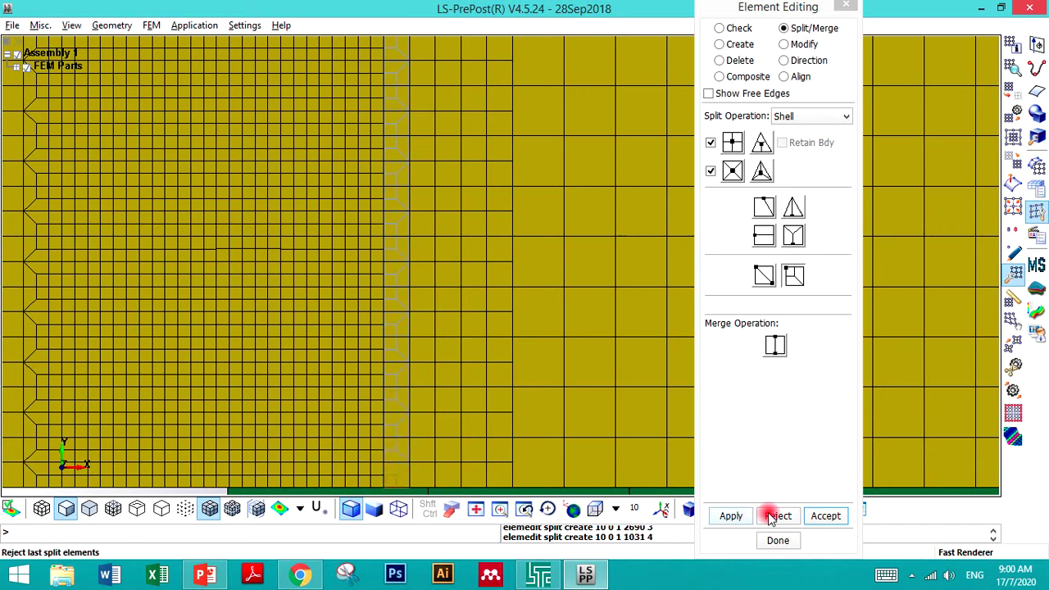
left_click(816, 515)
- Corner-dot split the lower elements of the coarse column right of the medium-size band, alternating left-hand corners upward from the sheet's lower edge
left_click(523, 479)
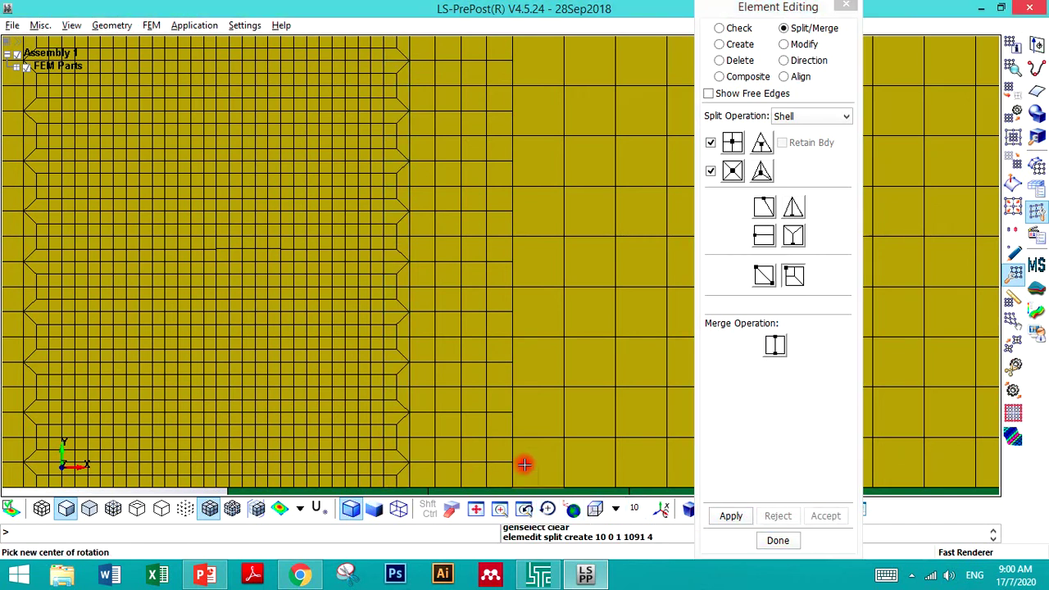
left_click(523, 404)
left_click(525, 371)
left_click(527, 310)
left_click(528, 270)
left_click(525, 212)
left_click(518, 174)
left_click(524, 114)
left_click(523, 73)
- Corner-dot split the rest of that coarse column up to the sheet's upper edge, accept all the splits and finish element editing
scroll(546, 263, "down", 2)
scroll(546, 264, "down", 3)
scroll(574, 132, "up", 3)
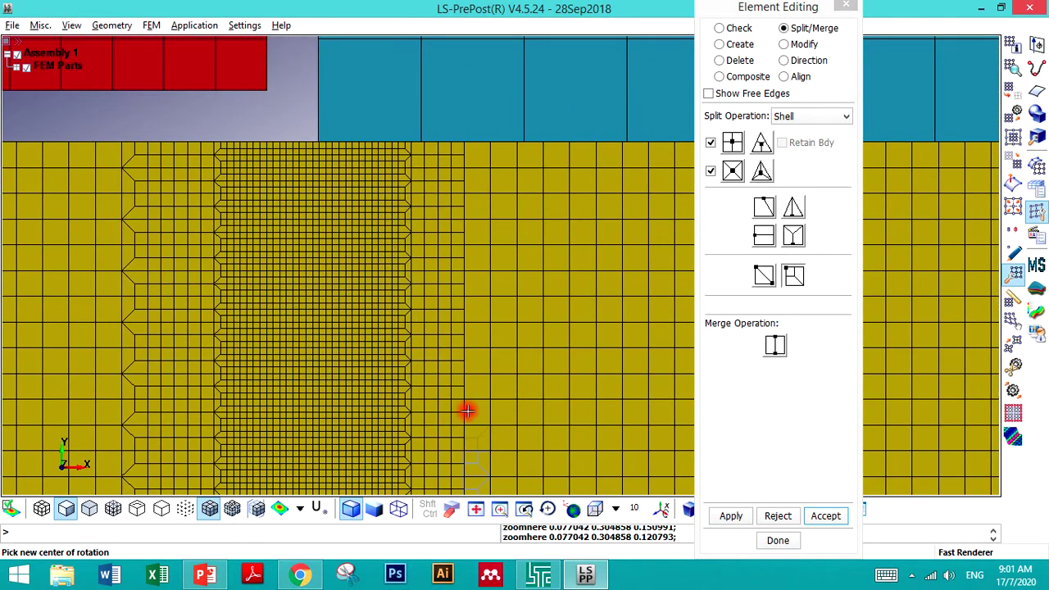
left_click(467, 410)
left_click(464, 376)
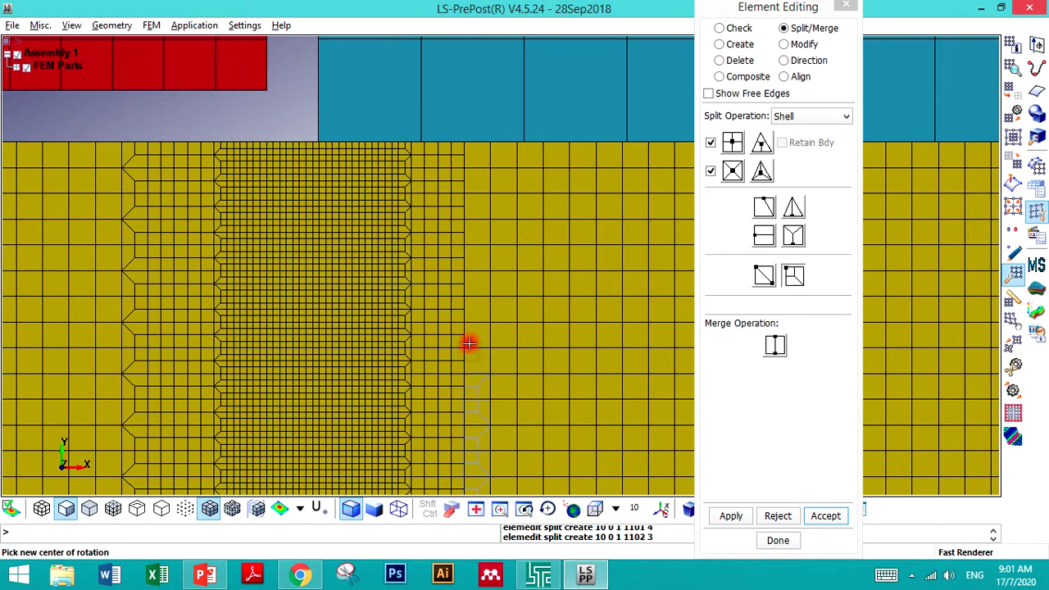
left_click(475, 312)
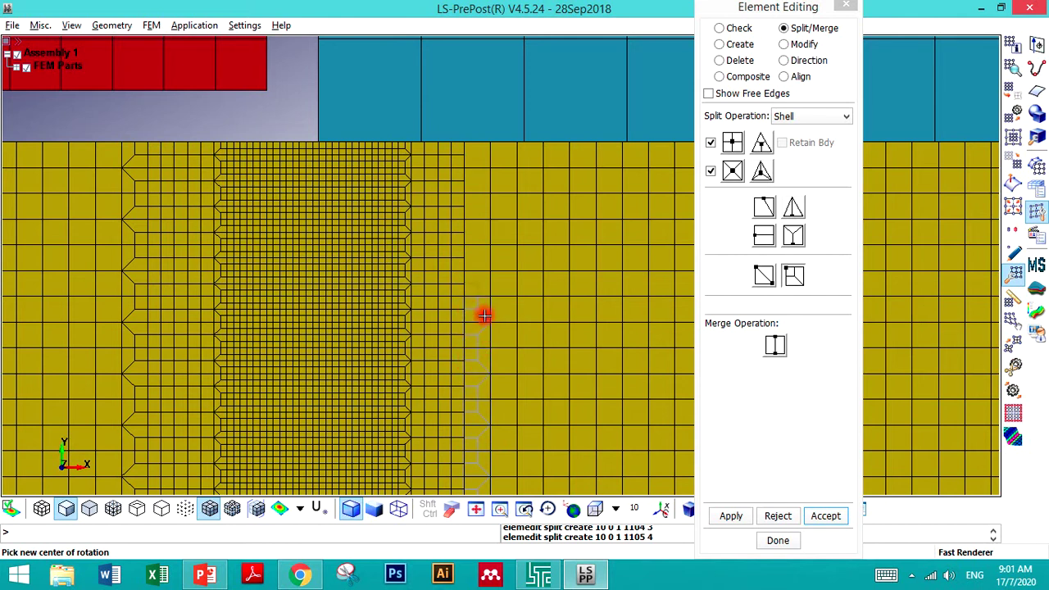
left_click(474, 238)
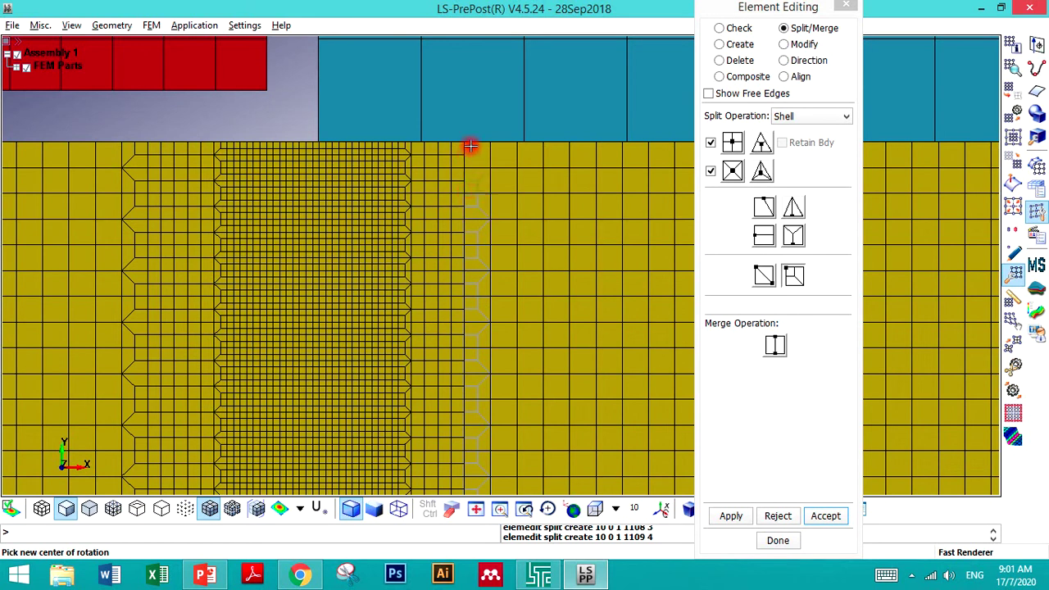
left_click(825, 515)
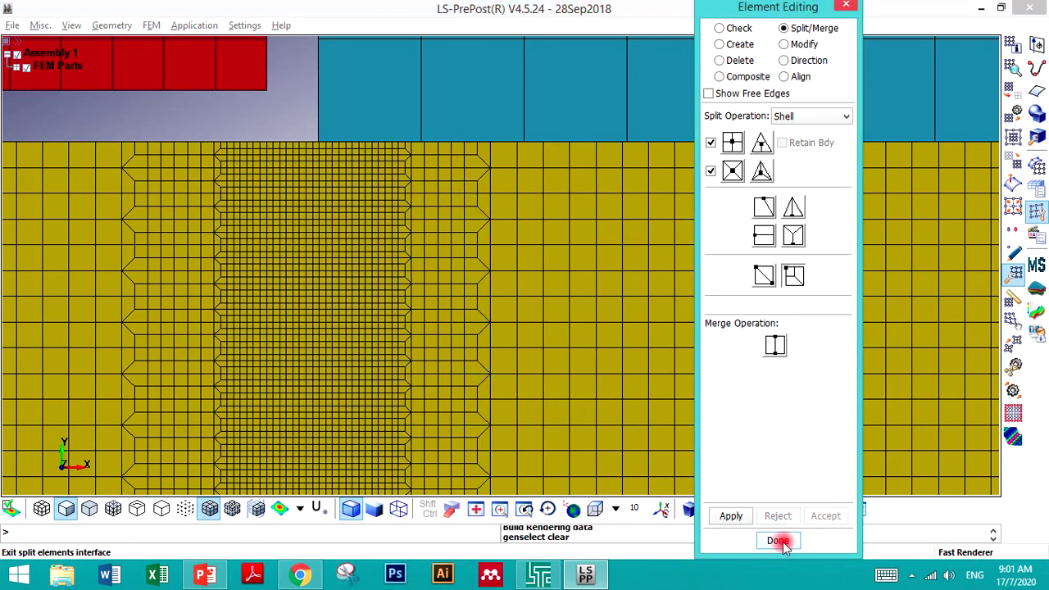
left_click(776, 540)
- Expand the FEM parts list and hide the die, blankholder and punch so only the sheet is displayed
scroll(442, 168, "down", 2)
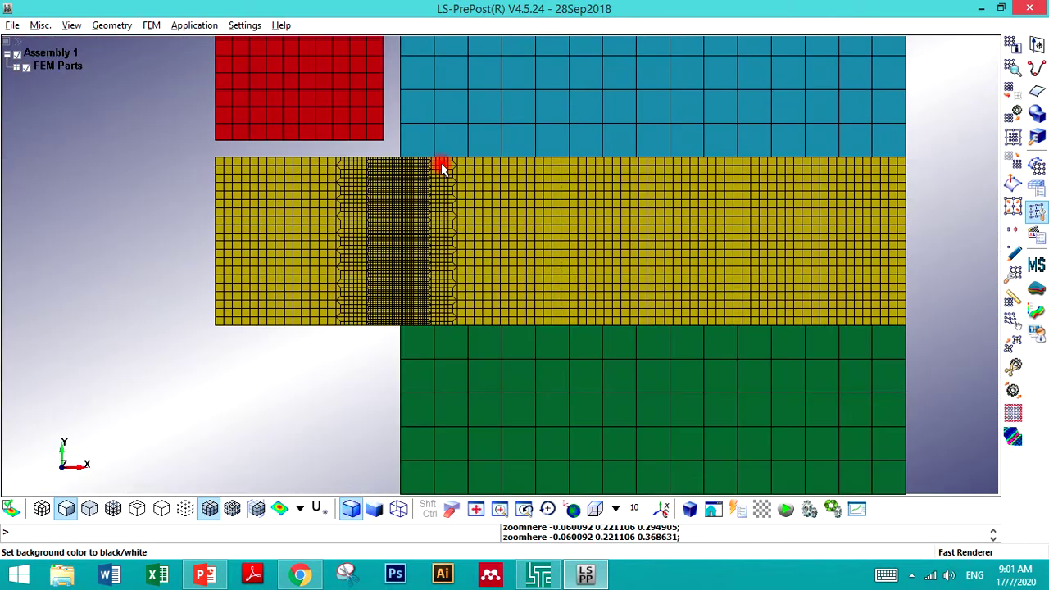
scroll(443, 168, "down", 3)
scroll(434, 153, "up", 1)
scroll(398, 87, "down", 2)
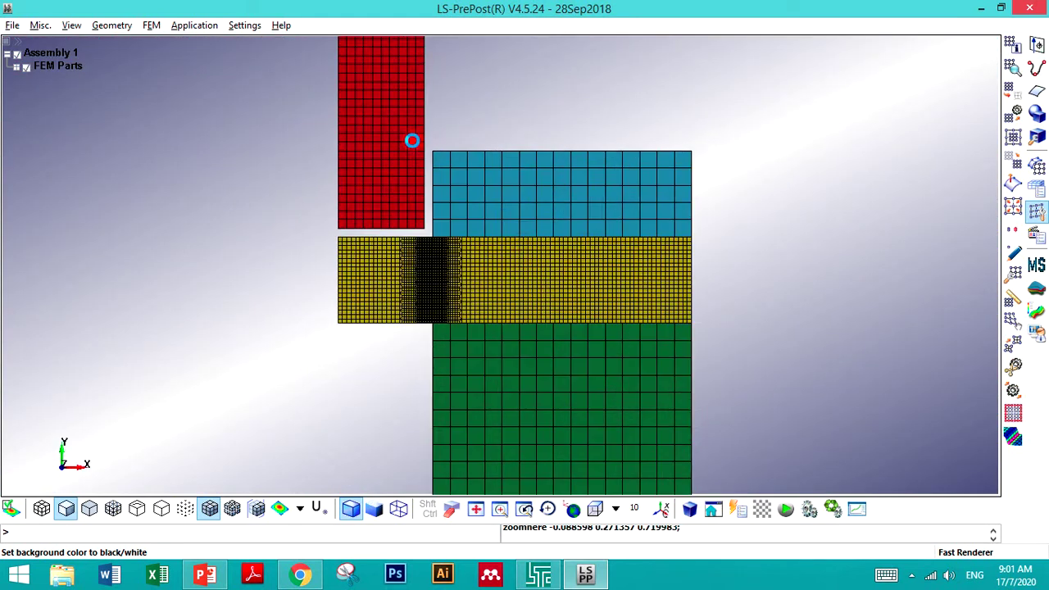
scroll(412, 144, "up", 2)
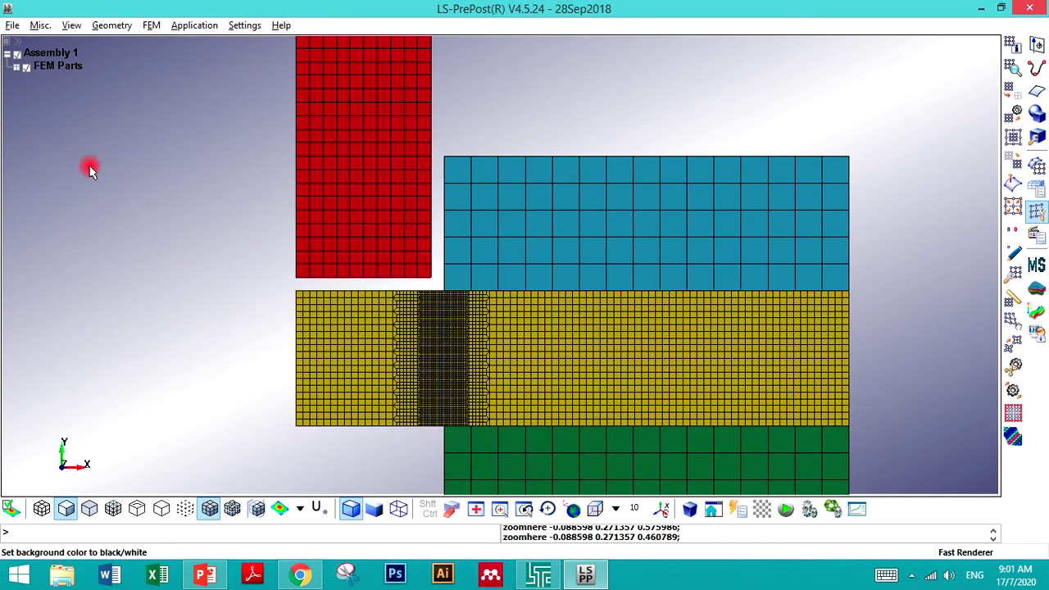
left_click(18, 67)
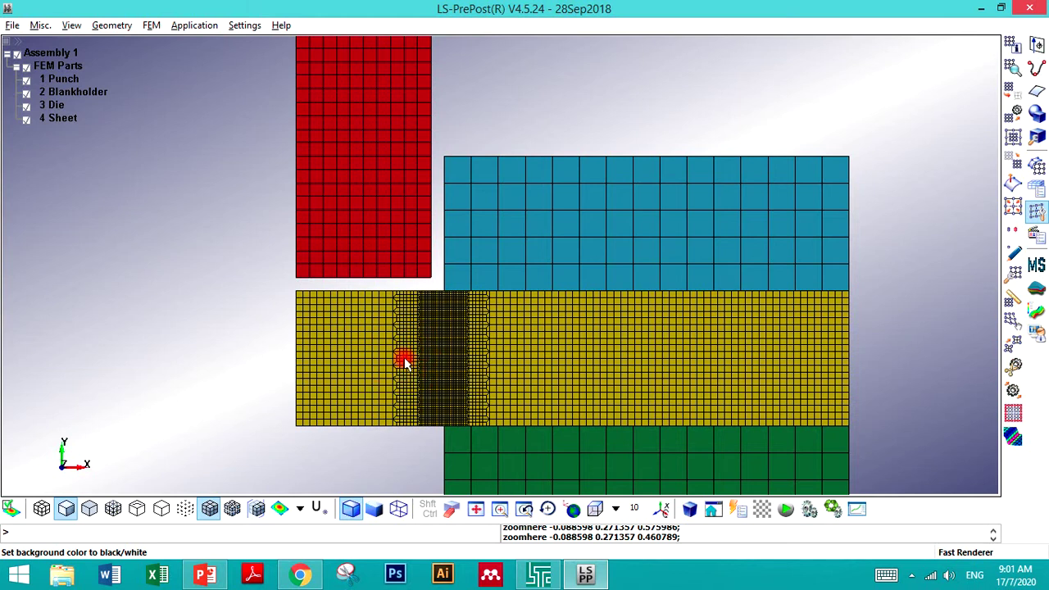
left_click(26, 106)
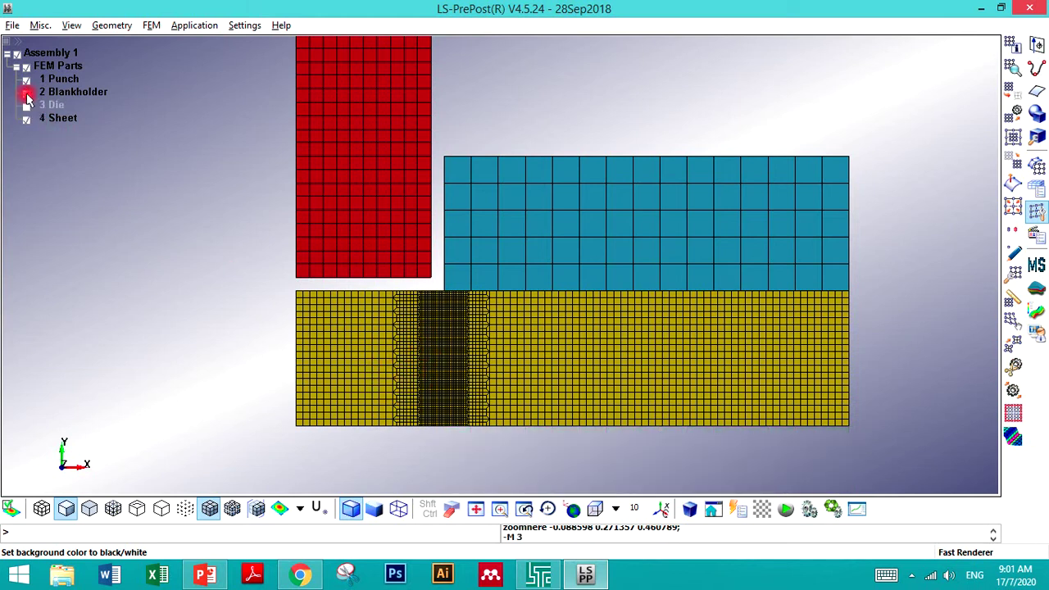
left_click(26, 92)
left_click(26, 80)
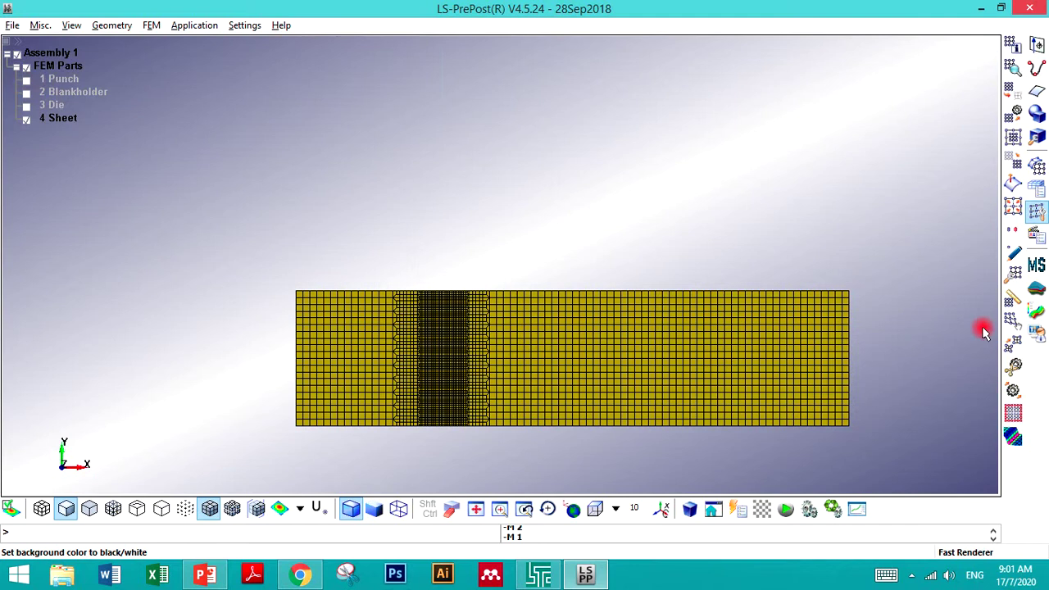
- Find and show the sheet's duplicate nodes and examine them along the transition columns on both sides of the finest band
left_click(1015, 237)
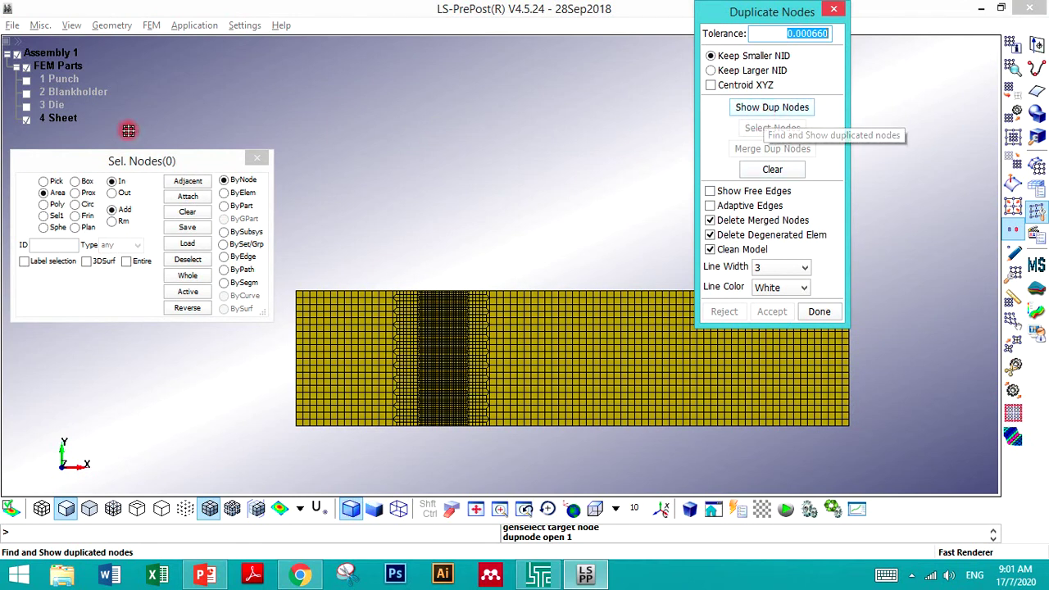
left_click(751, 110)
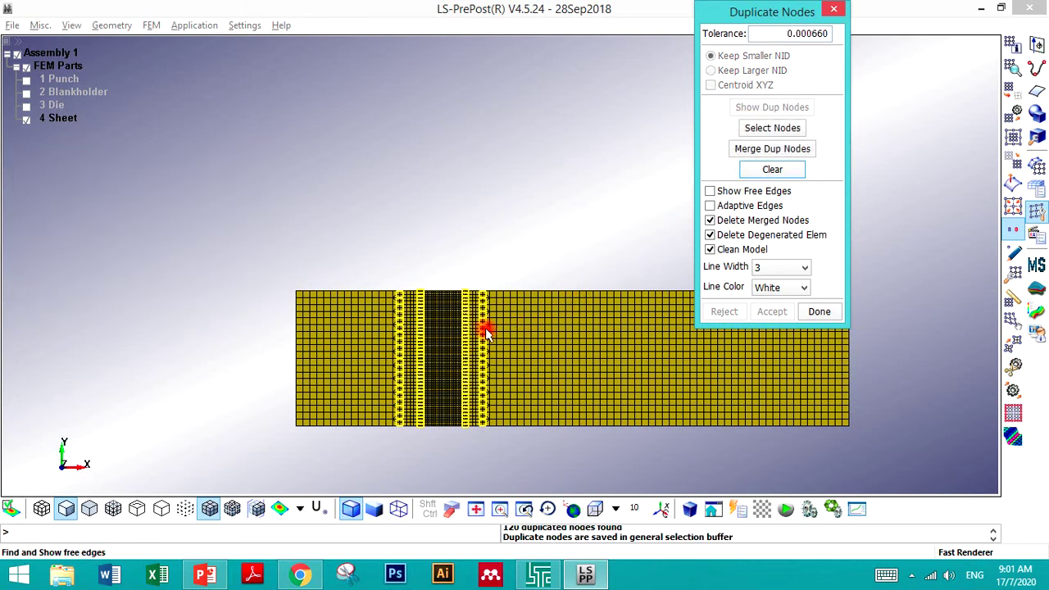
scroll(402, 296, "up", 3)
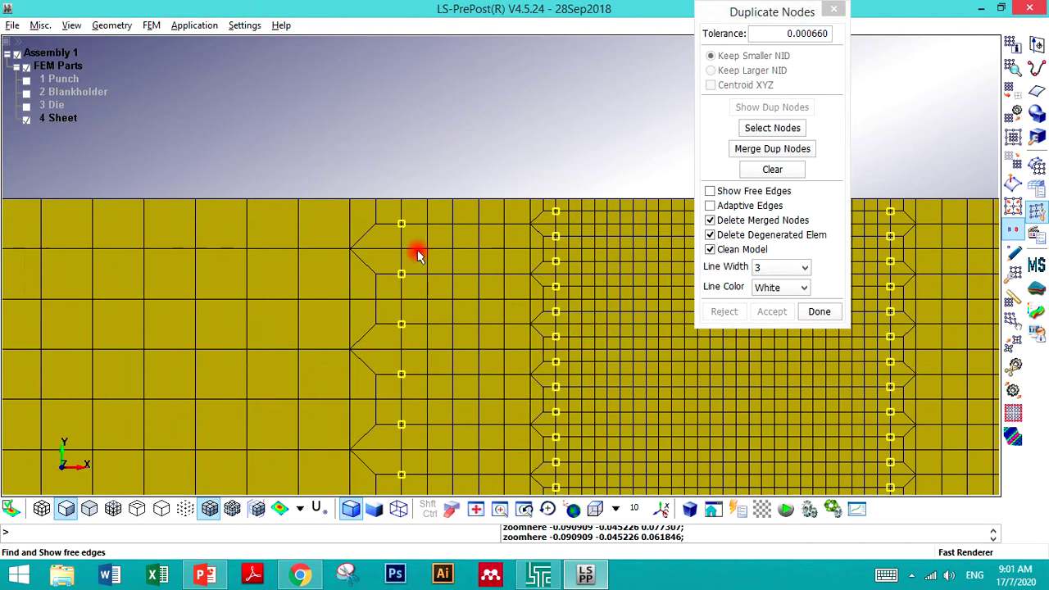
scroll(389, 229, "up", 2)
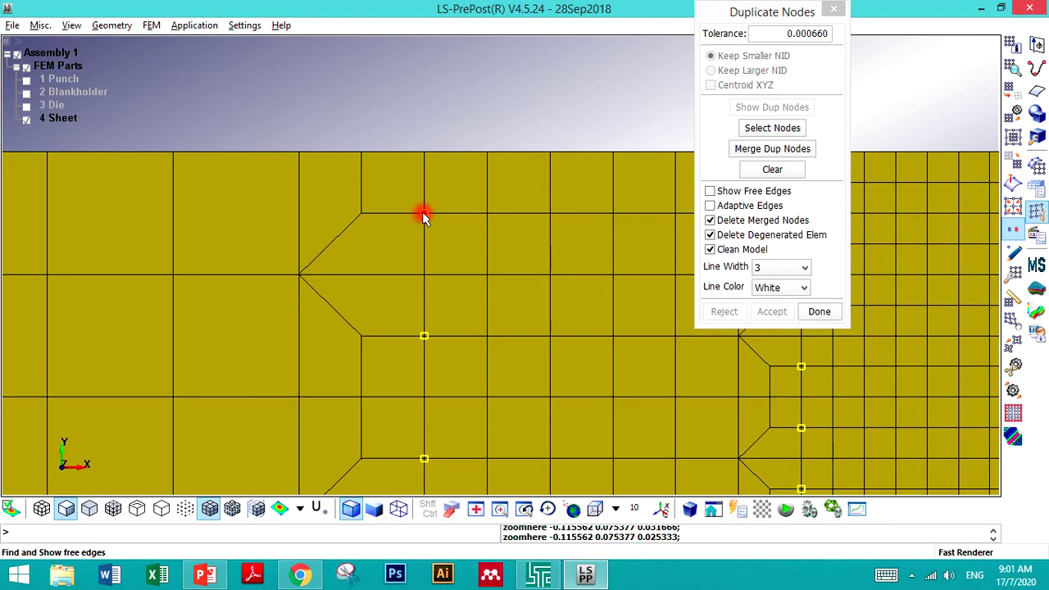
left_click(423, 214)
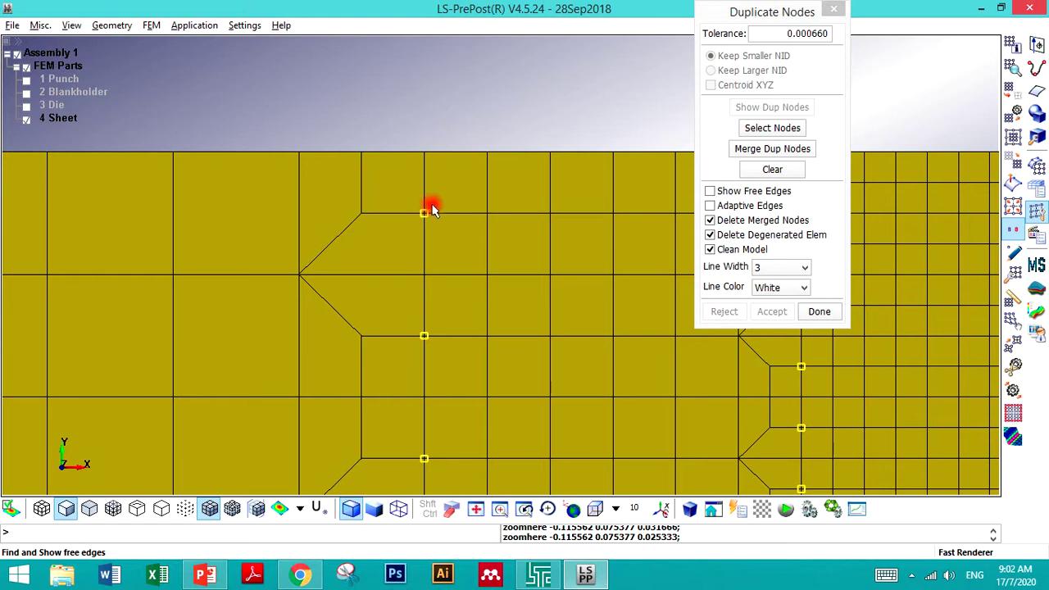
scroll(402, 123, "down", 5)
scroll(401, 128, "down", 2)
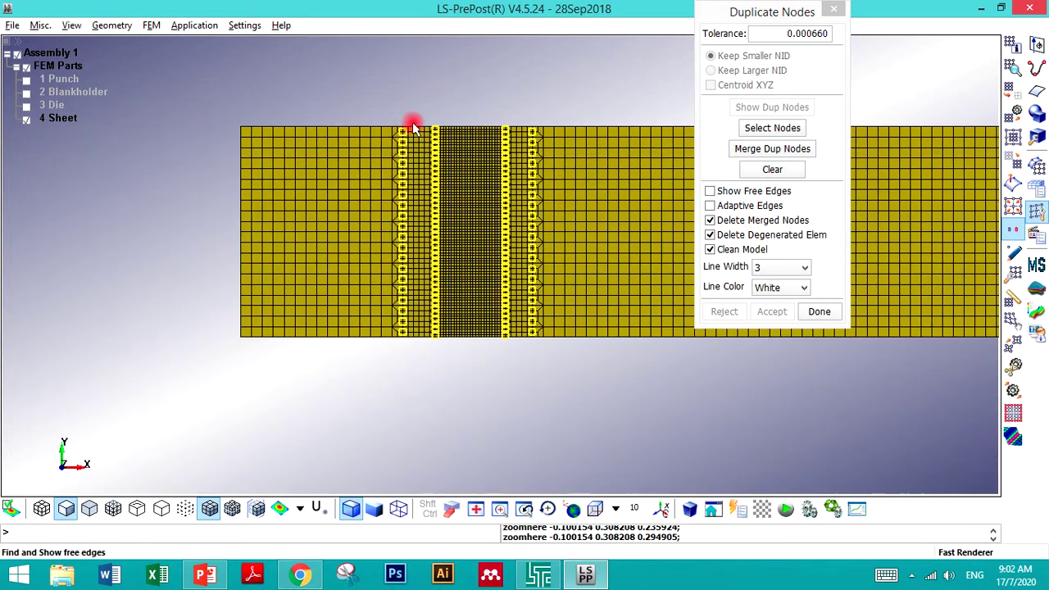
- Merge the sheet's duplicate nodes, accept the merge and finish the duplicate node check
left_click(756, 152)
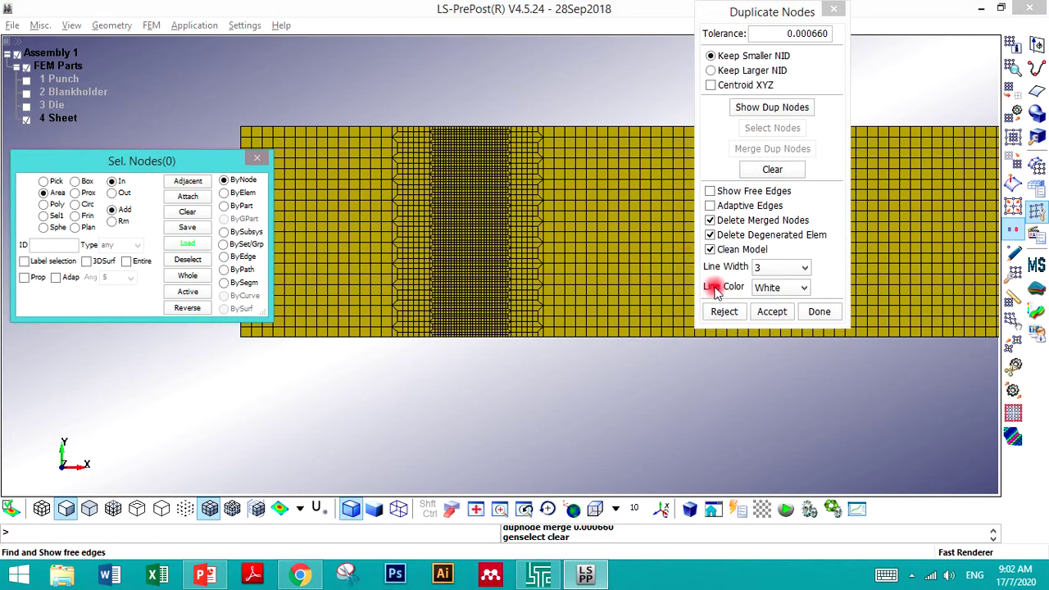
left_click(779, 312)
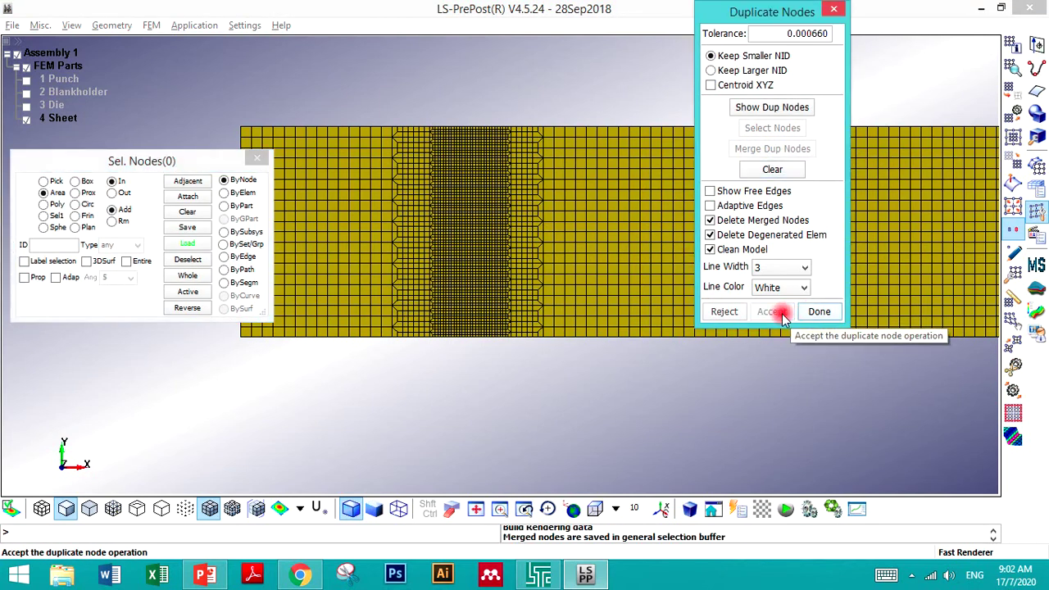
left_click(819, 312)
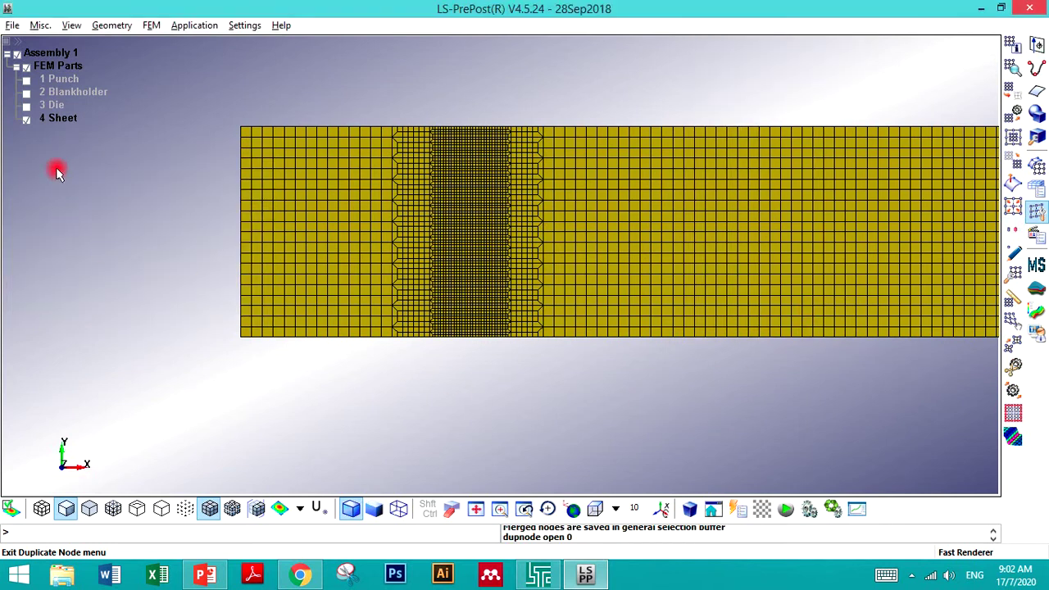
- Display the die, blankholder and punch again together with the sheet
left_click(26, 107)
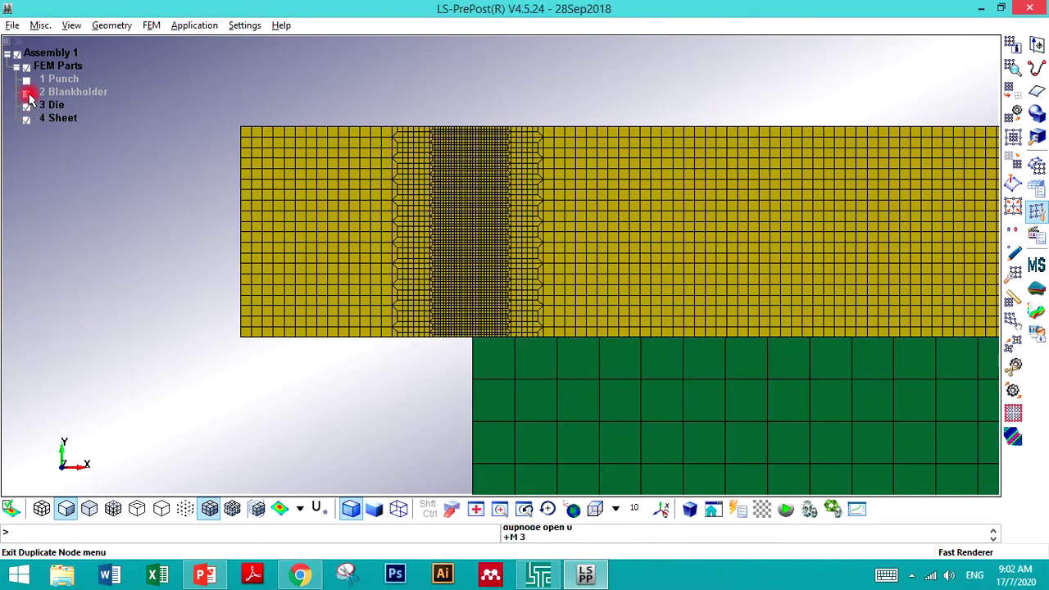
left_click(27, 92)
left_click(26, 79)
scroll(167, 235, "down", 2)
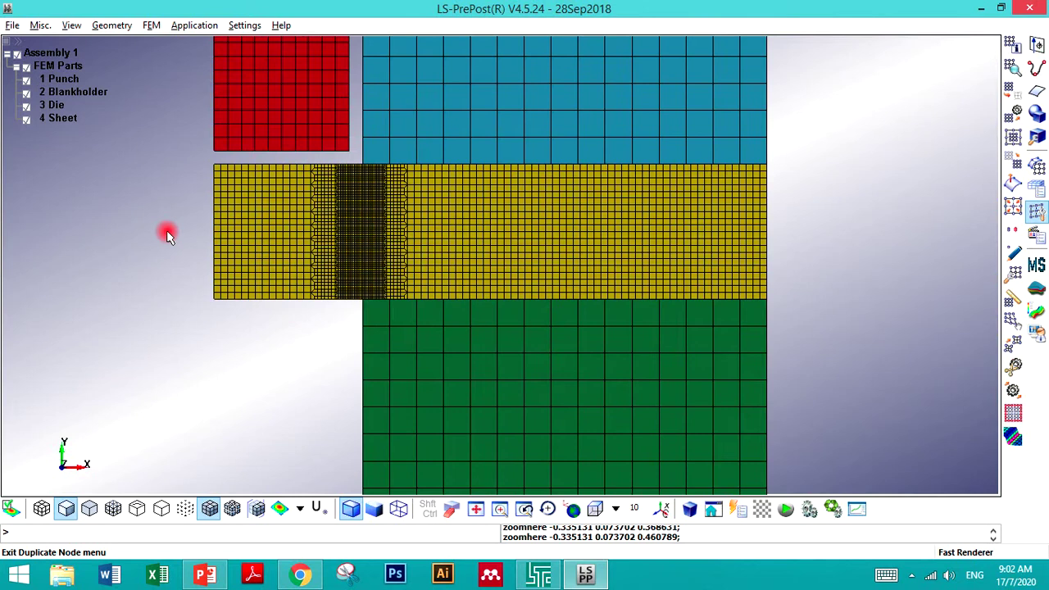
scroll(168, 232, "down", 4)
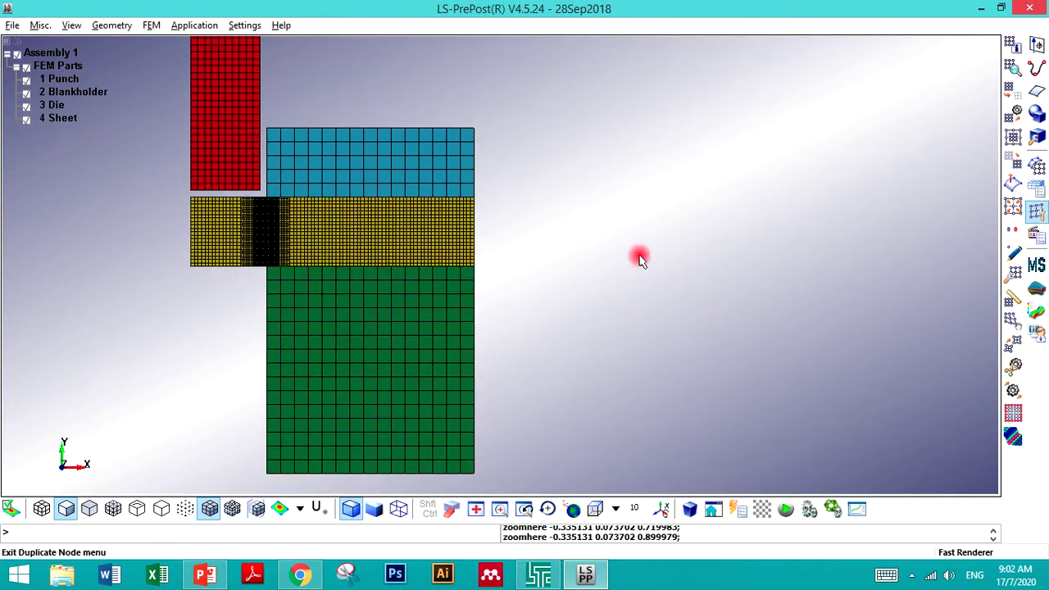
scroll(661, 251, "down", 2)
scroll(468, 250, "up", 1)
scroll(468, 250, "up", 3)
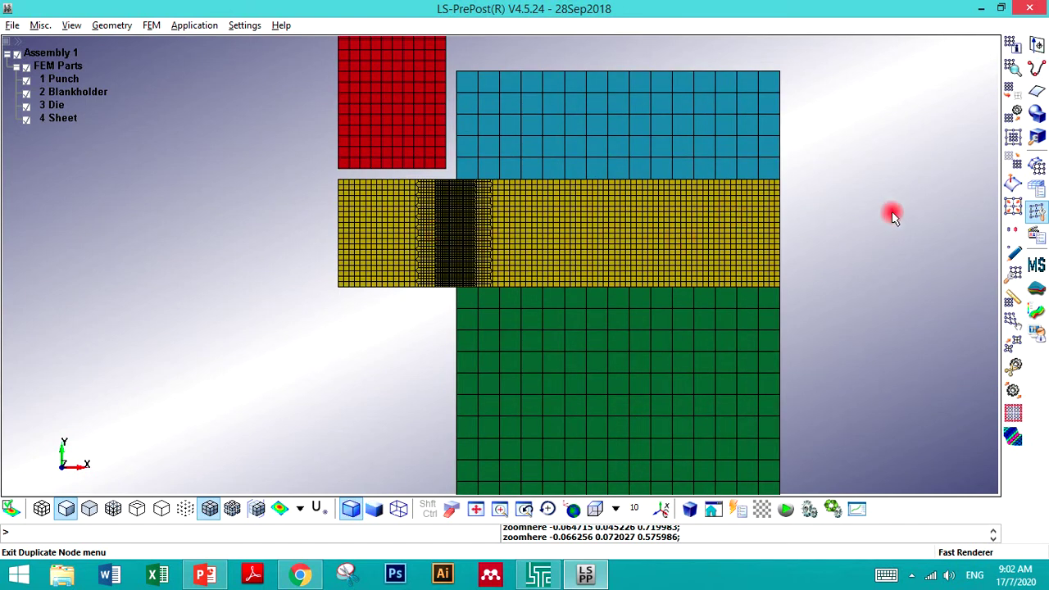
- Open the PART keyword cards and review the section, material, equation-of-state and hourglass ID fields of the Punch, Sheet and Die
left_click(1034, 215)
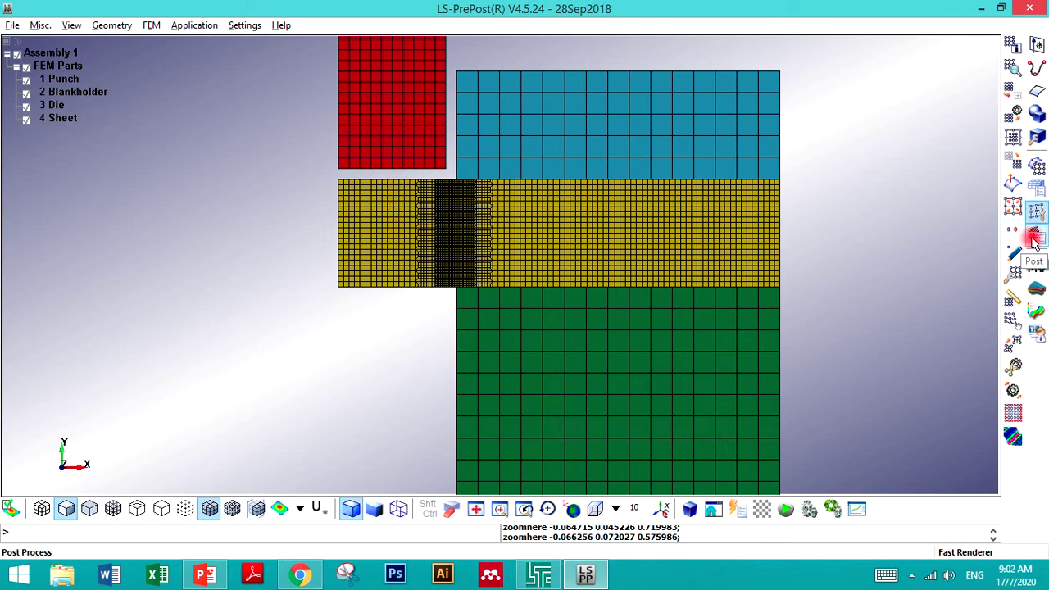
left_click(1036, 188)
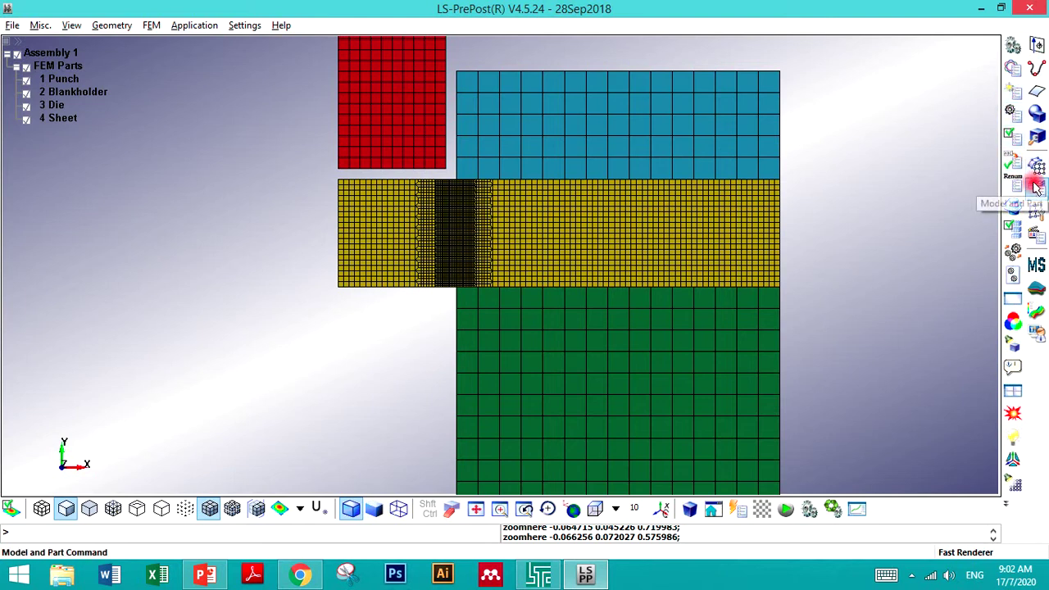
left_click(1012, 68)
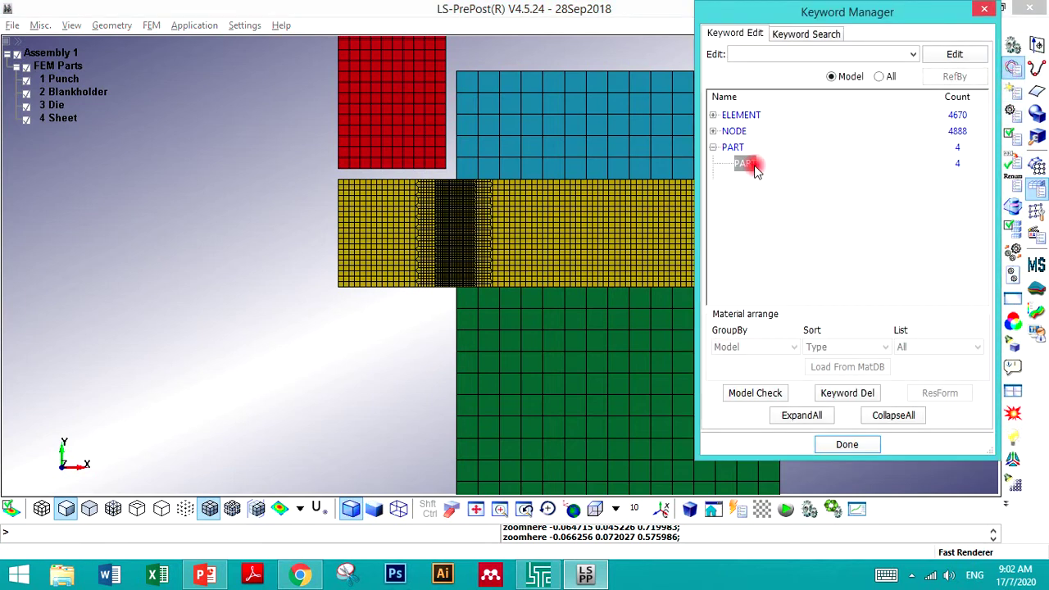
double_click(753, 166)
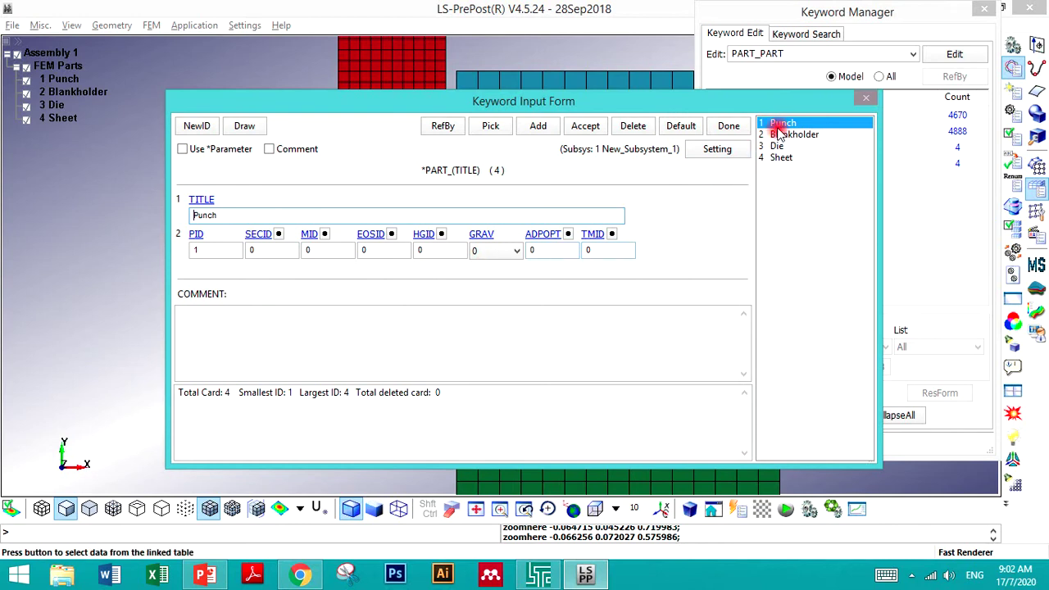
left_click(276, 250)
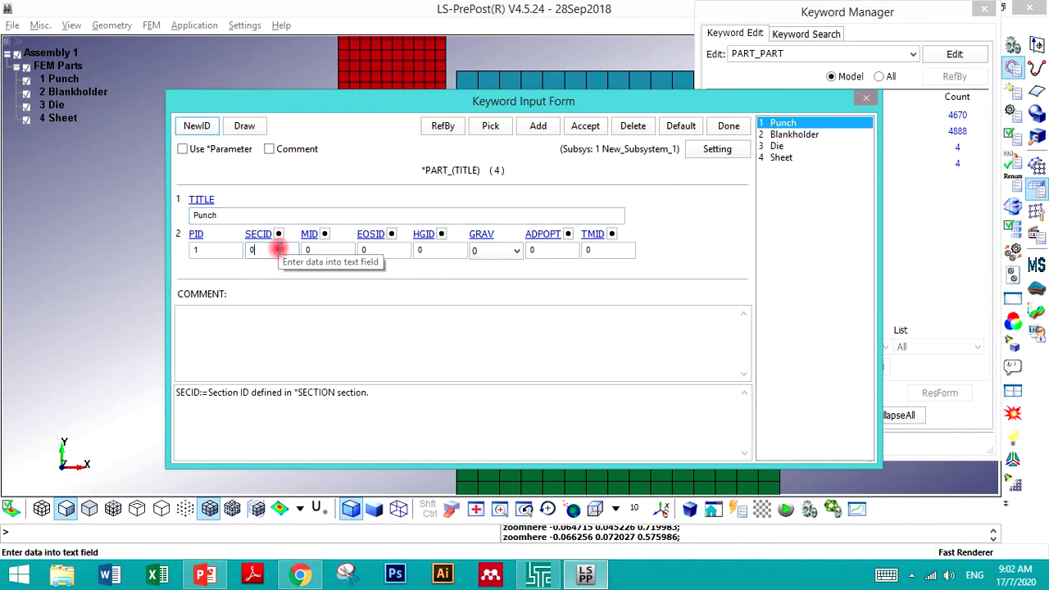
left_click(336, 249)
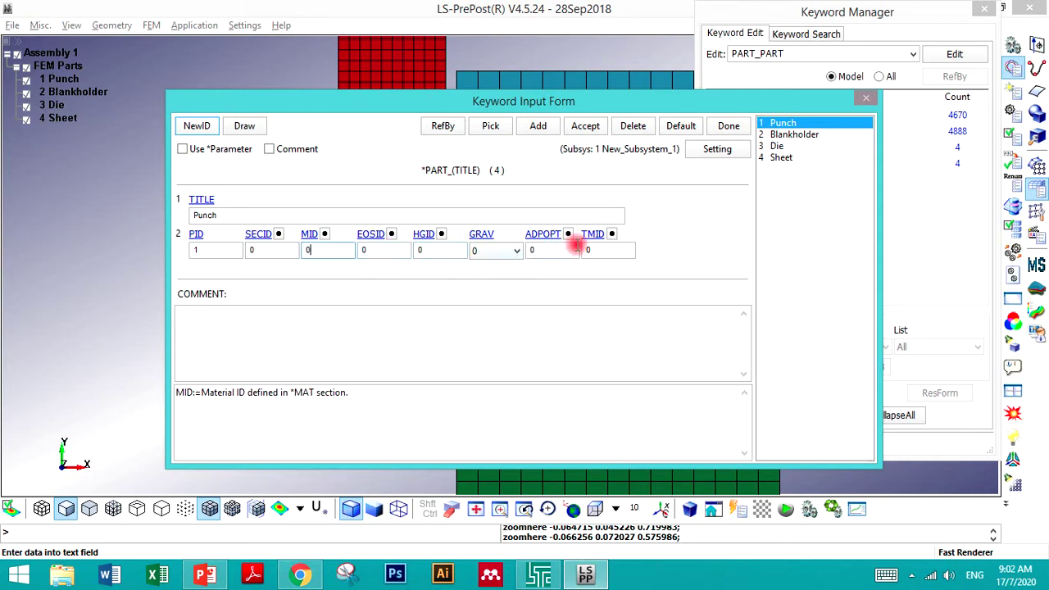
left_click(371, 249)
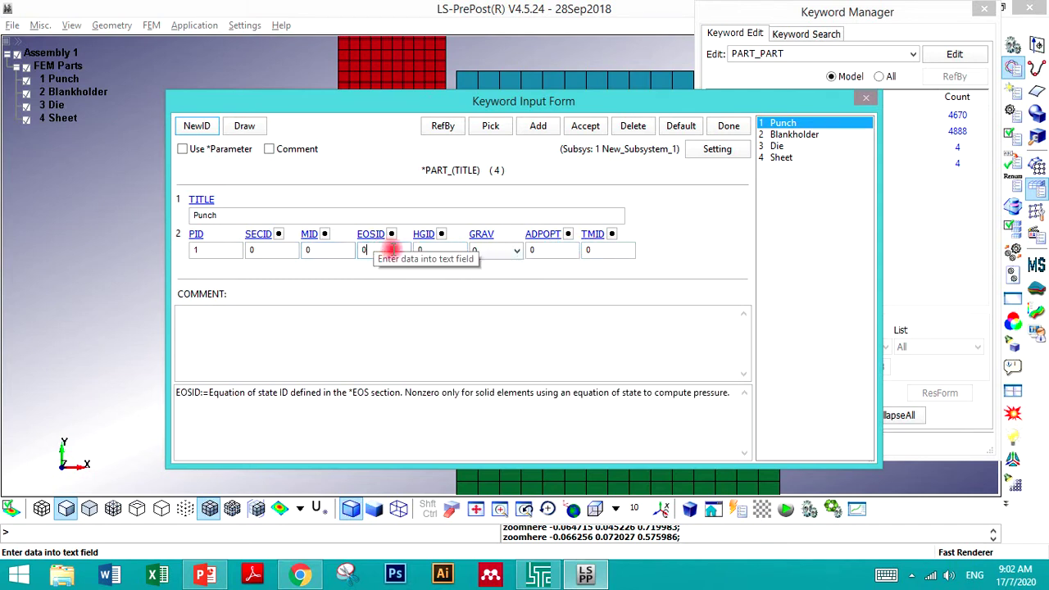
left_click(779, 158)
left_click(439, 251)
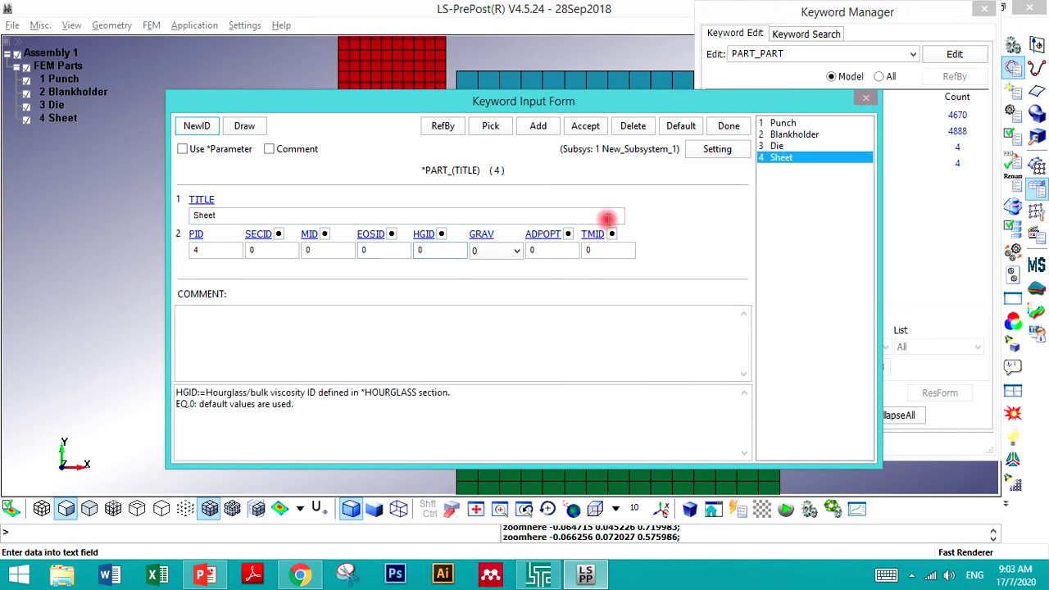
left_click(792, 147)
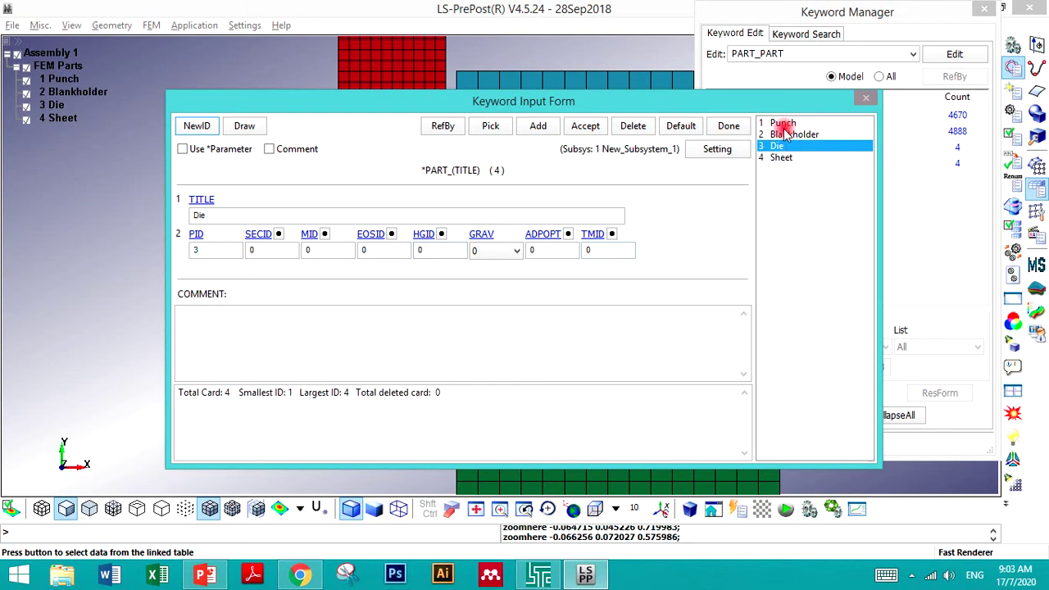
- Switch to the PowerPoint presentation and show slide 9 with the material input parameters for the blanking operation
mouse_move(203, 576)
left_click(213, 452)
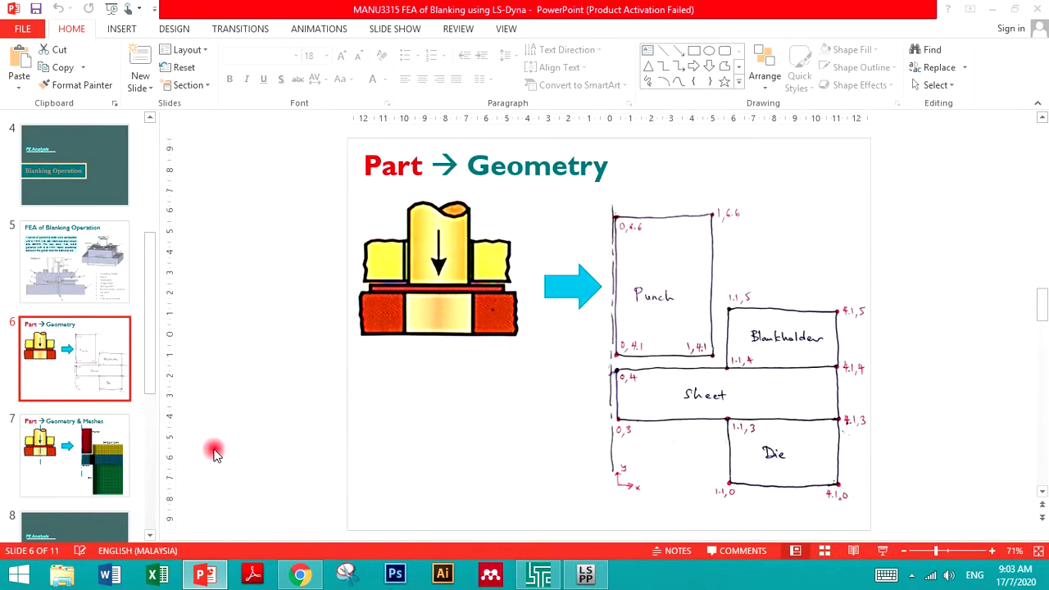
left_click(115, 456)
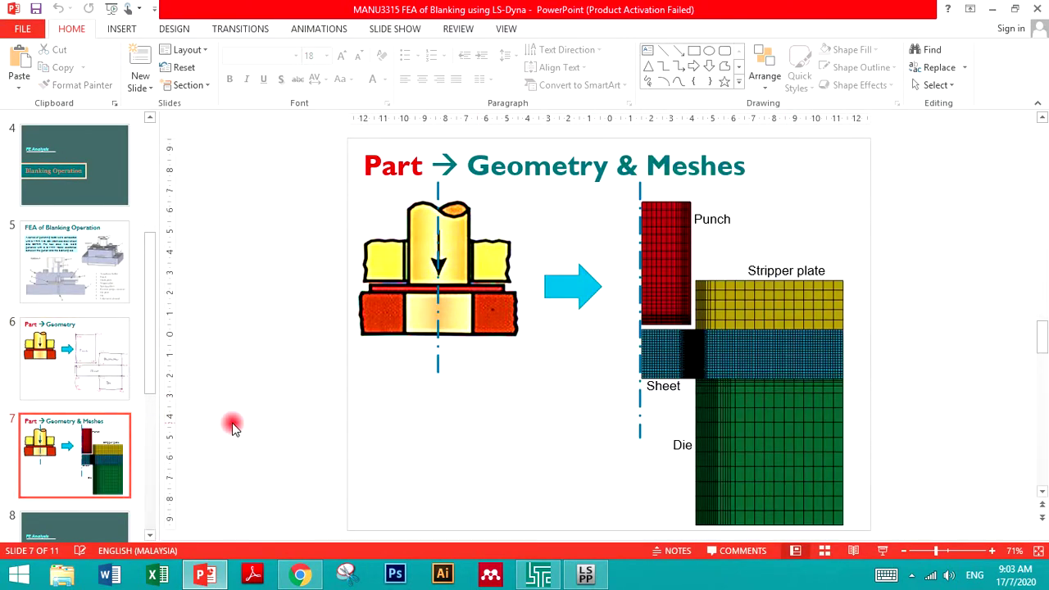
scroll(64, 469, "down", 1)
scroll(64, 469, "down", 5)
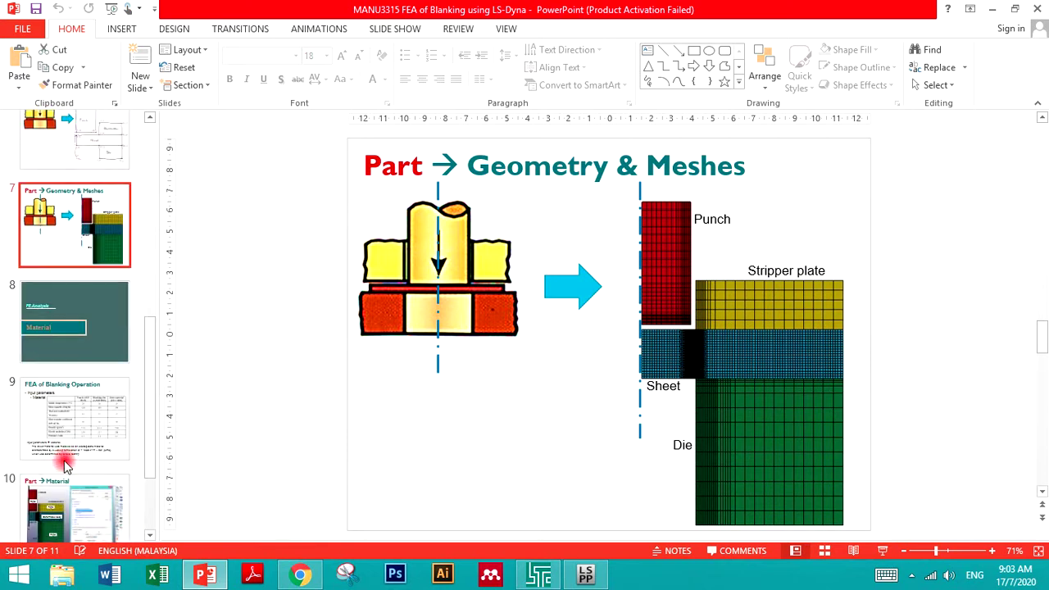
left_click(113, 330)
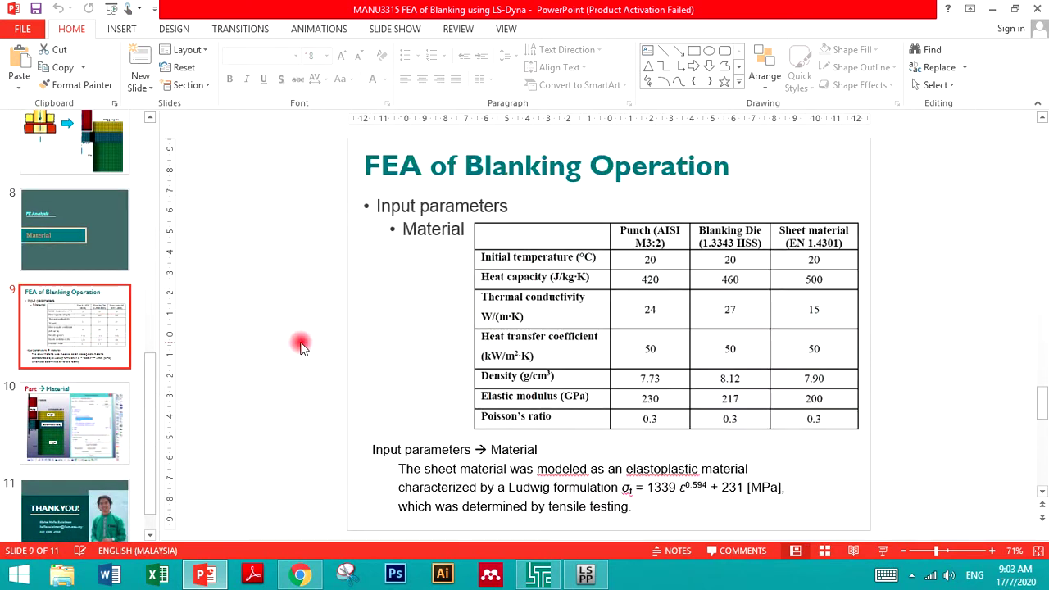
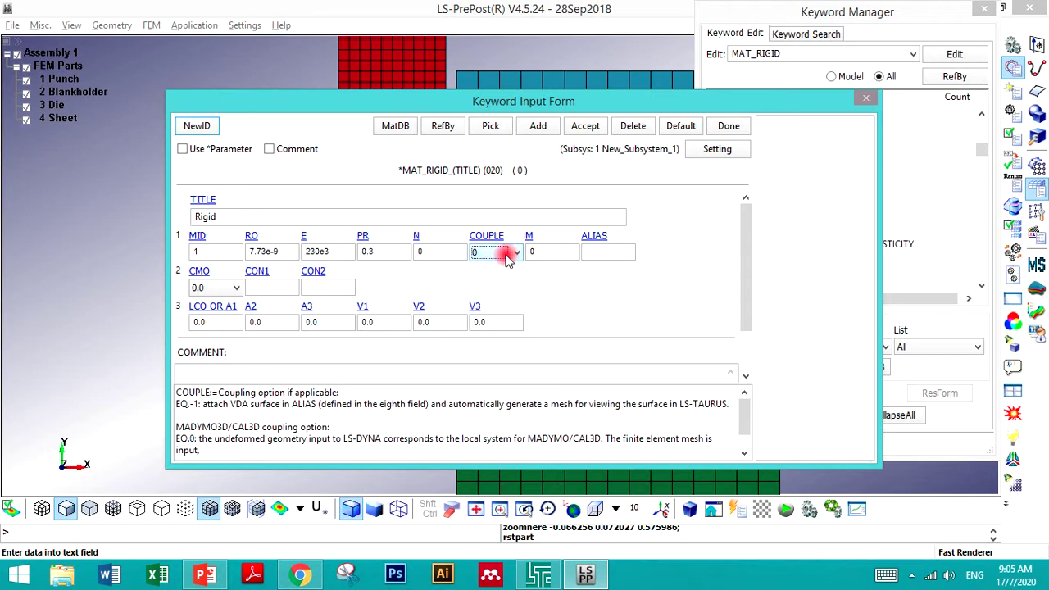
- Check the N coupling flag of the MAT_RIGID card titled Rigid, then accept the card with material ID 1
left_click(433, 253)
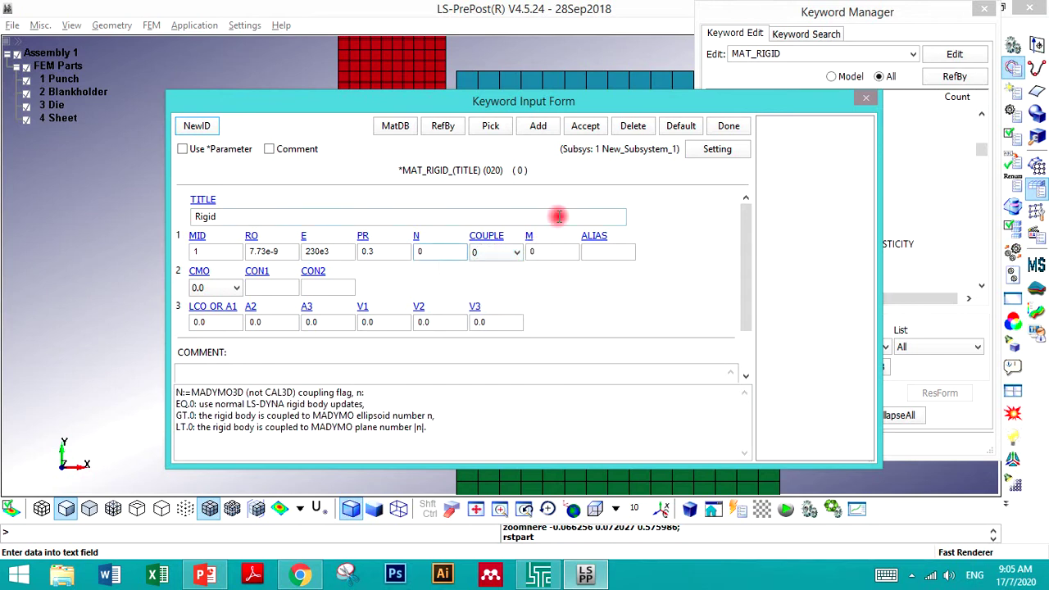
left_click(585, 128)
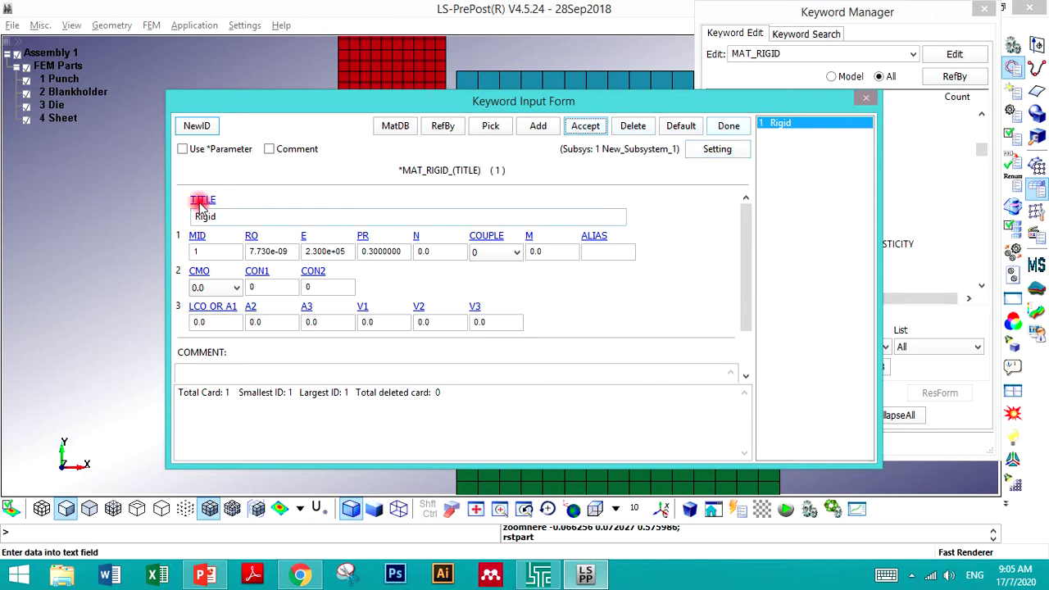
left_click(195, 127)
left_click_drag(222, 224, 122, 216)
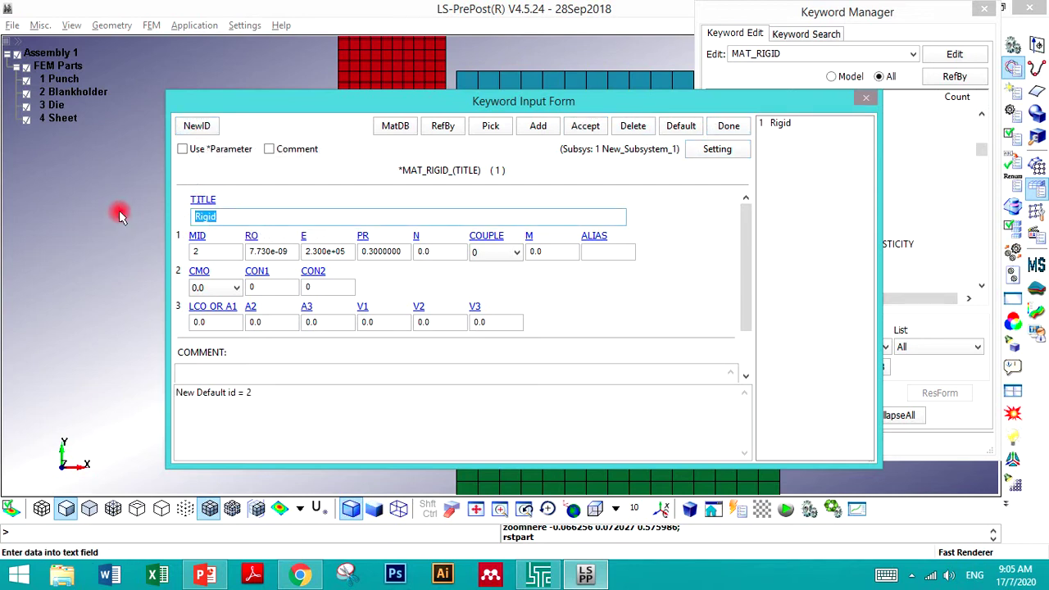
type("Elastic-Plastic (Ludwig")
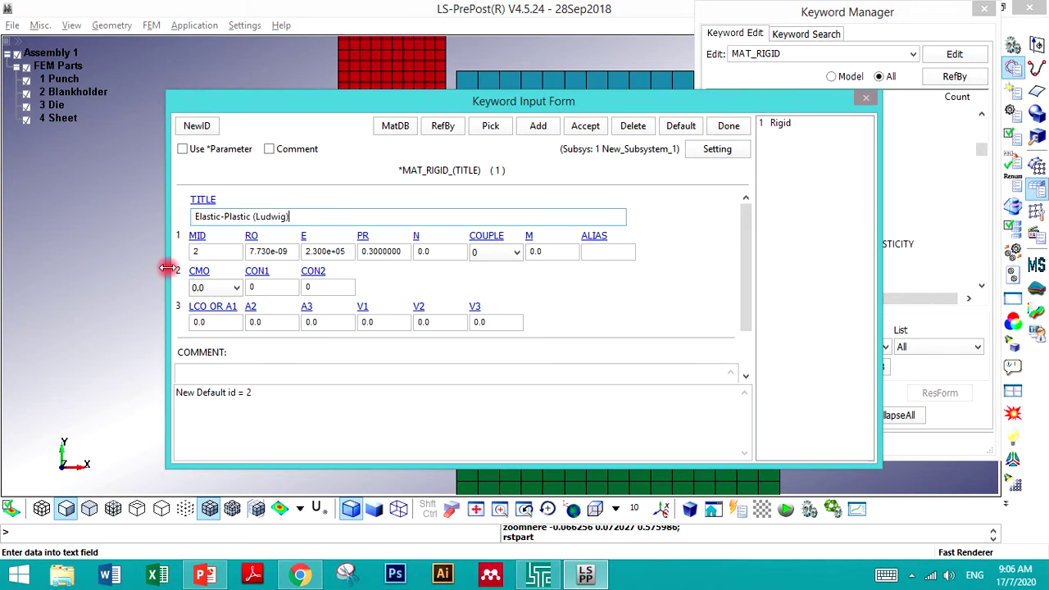
key("alt+Tab")
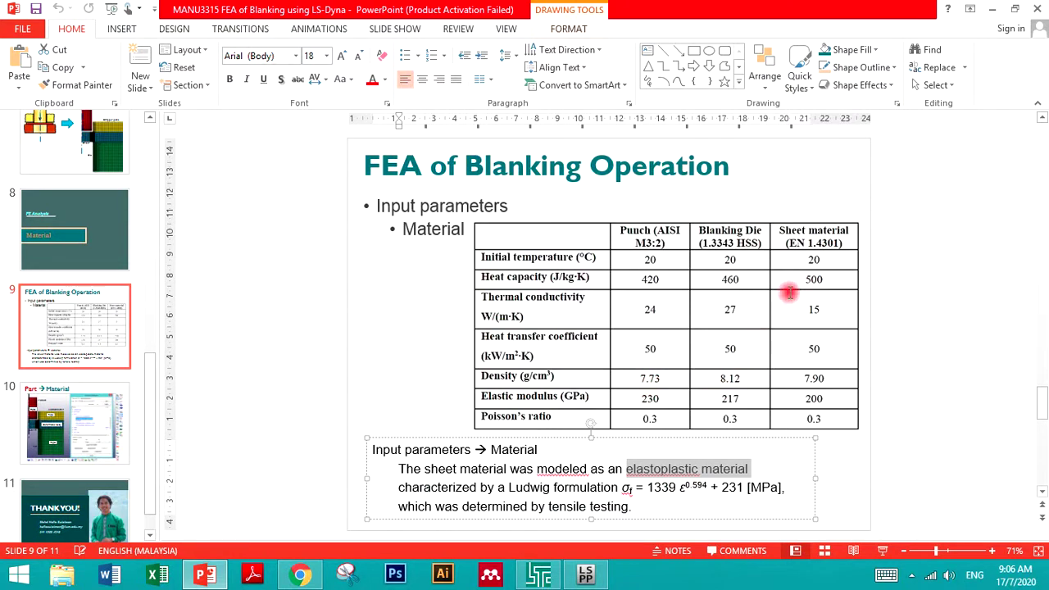
key("alt+Tab")
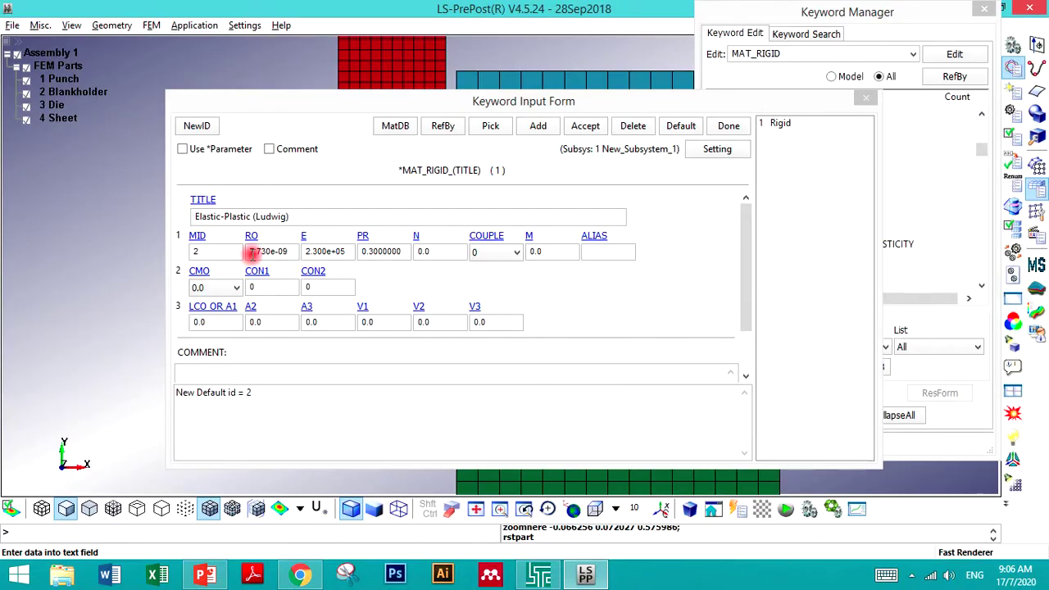
left_click(253, 251)
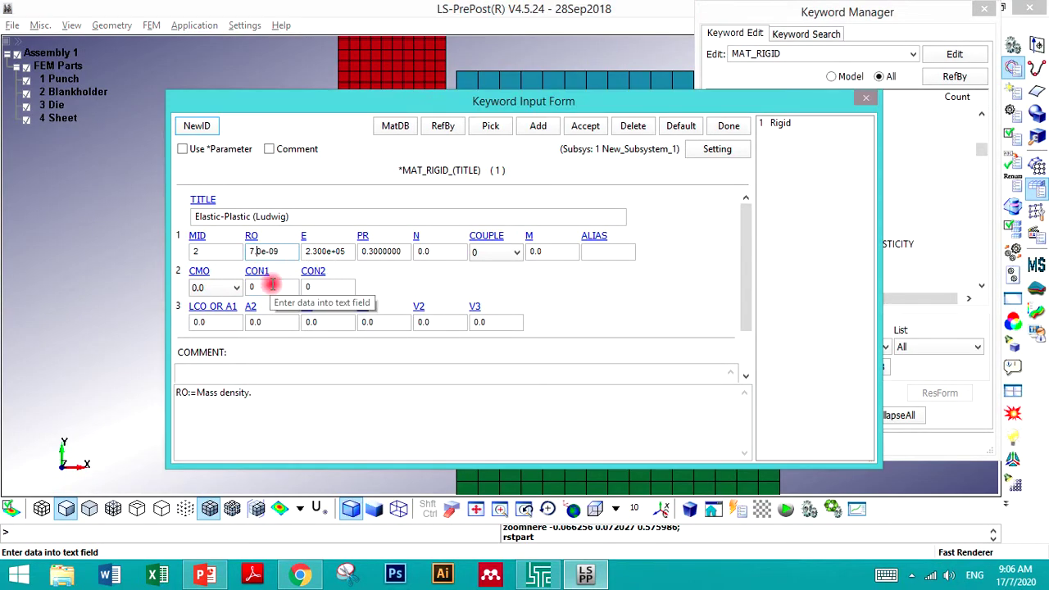
key("alt+Tab")
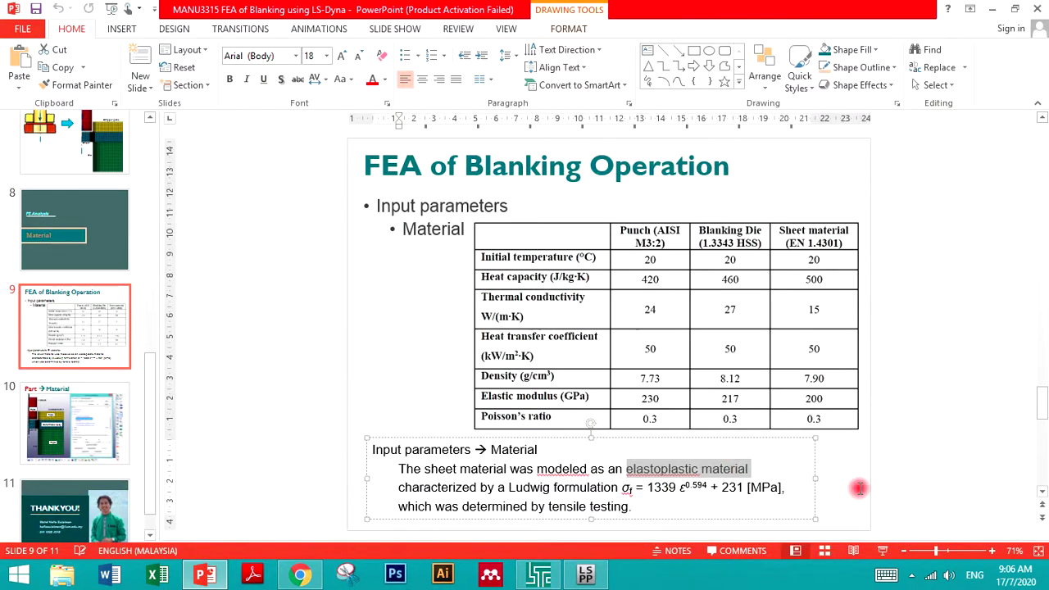
key("alt+Tab")
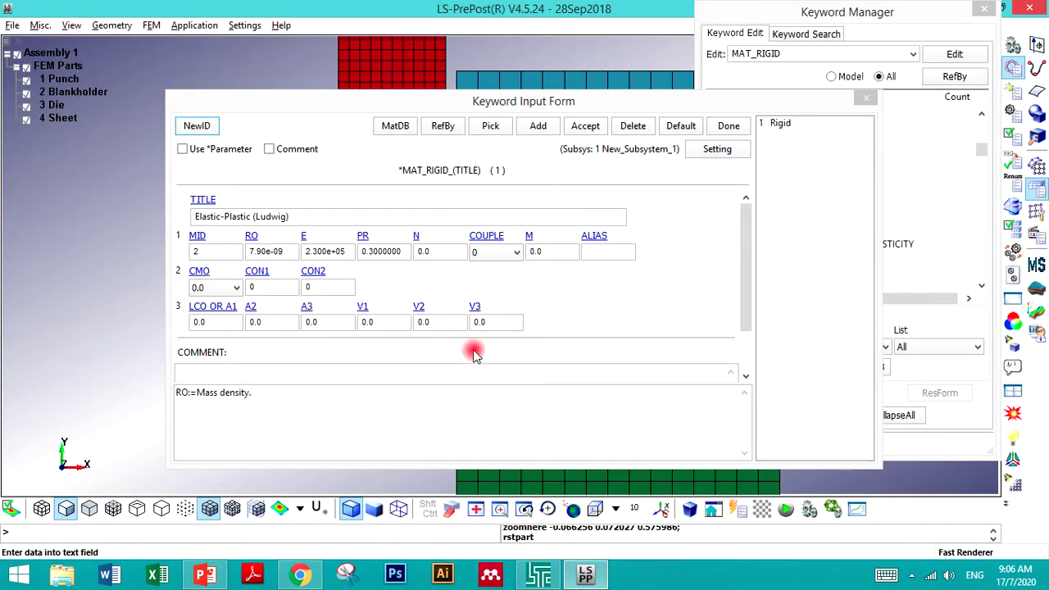
left_click(260, 251)
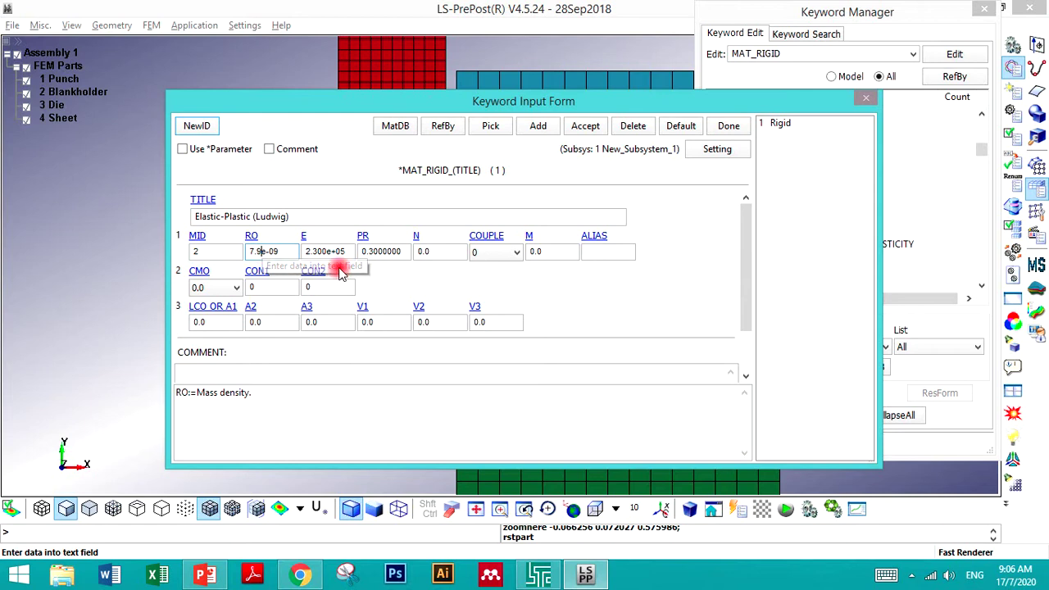
left_click(314, 253)
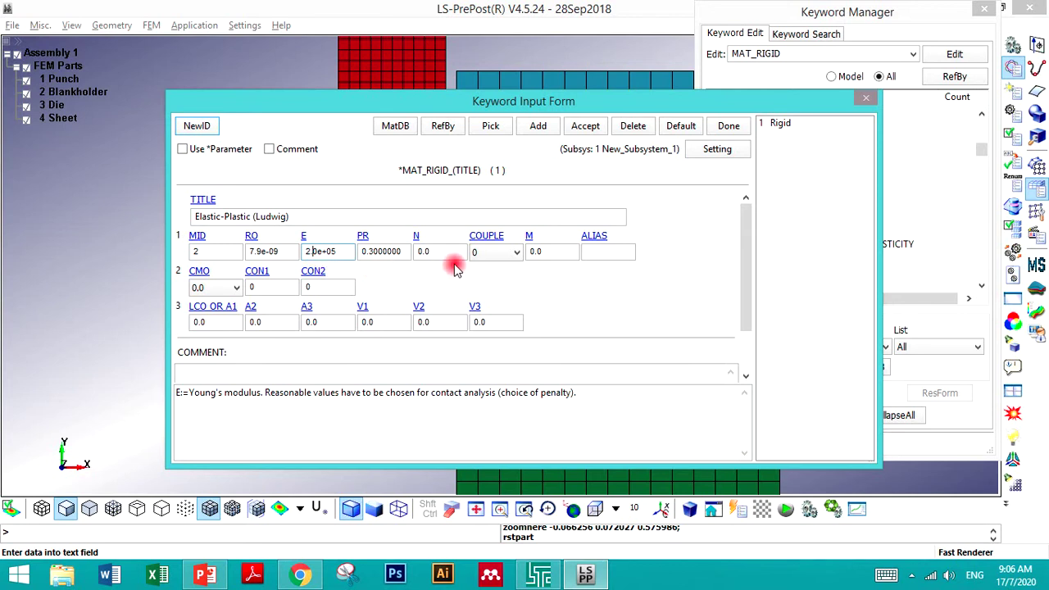
left_click(444, 252)
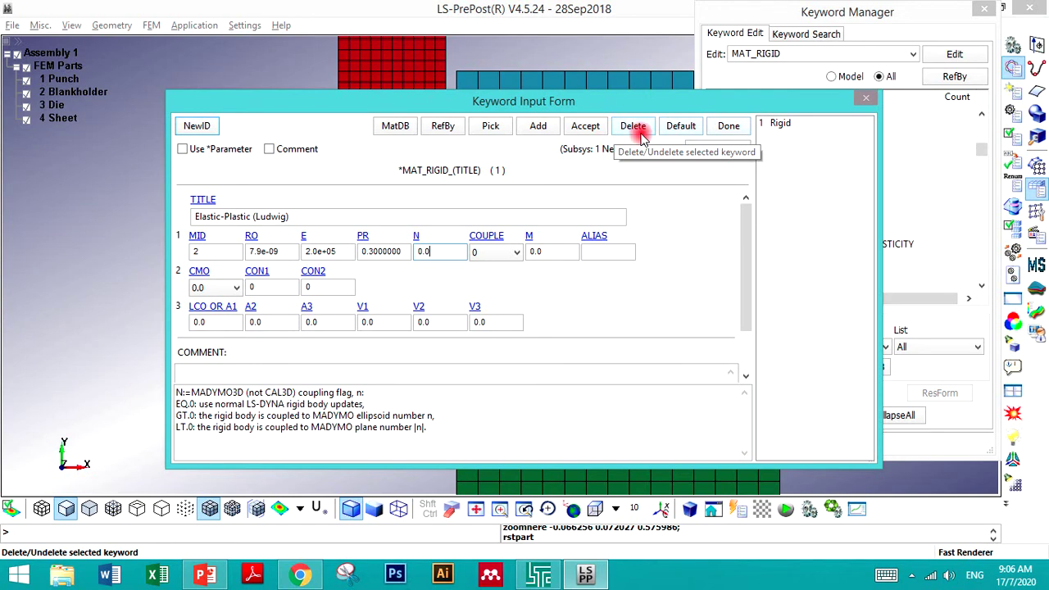
left_click(732, 127)
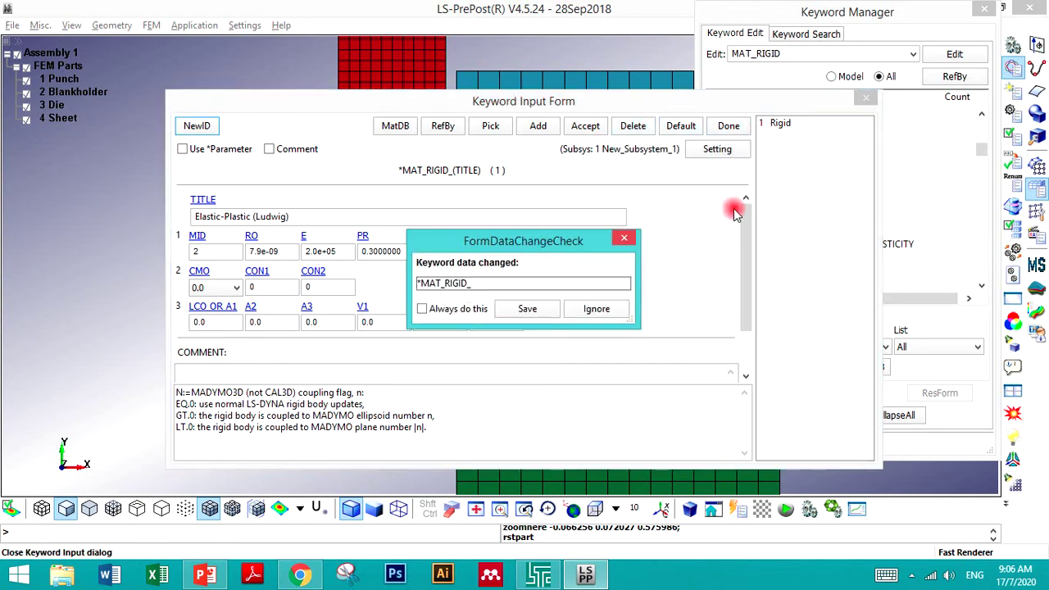
left_click(596, 310)
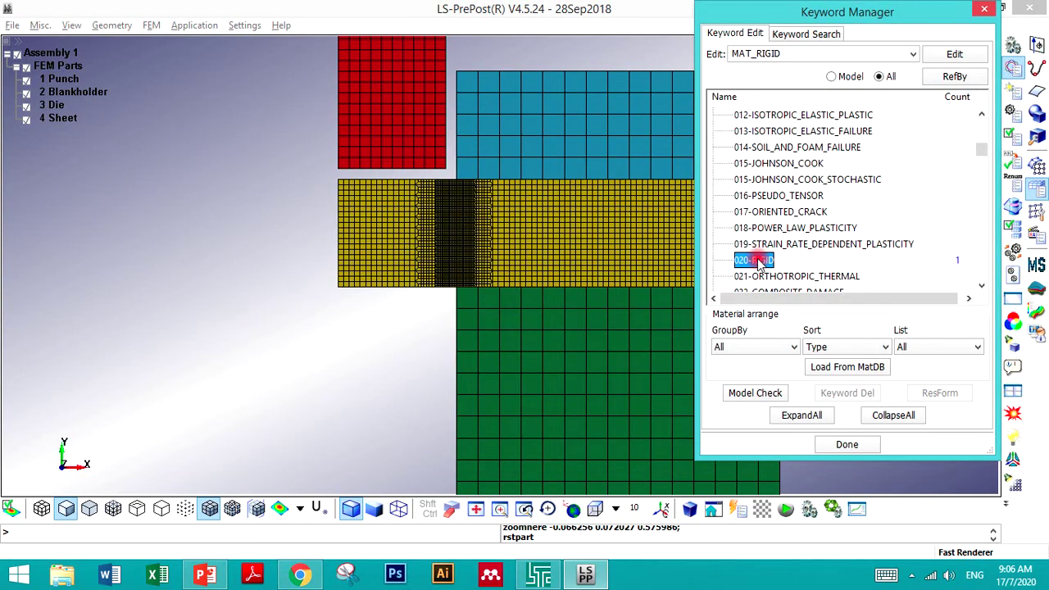
double_click(757, 261)
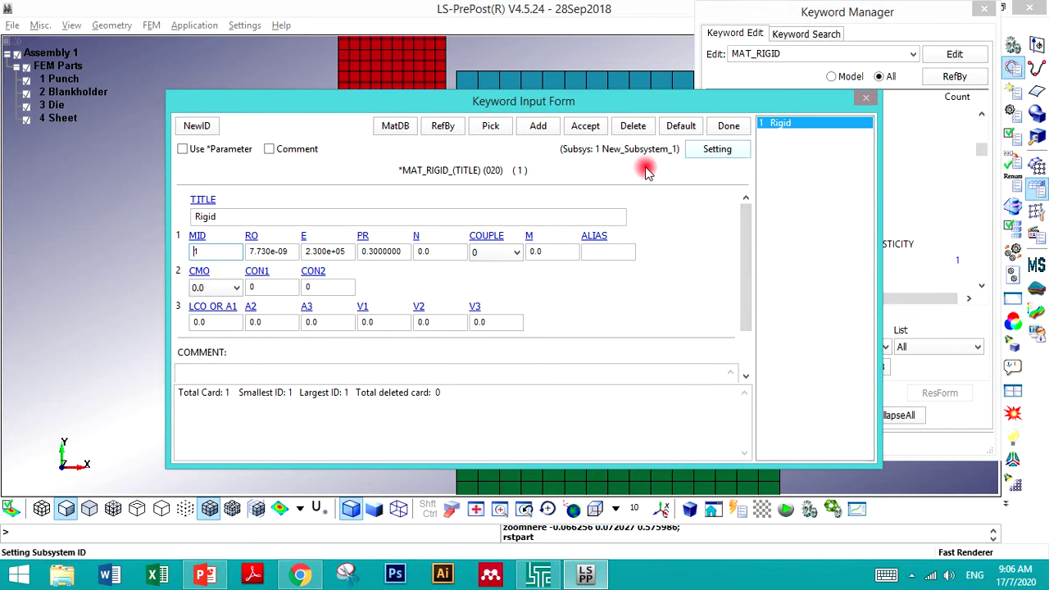
left_click(729, 127)
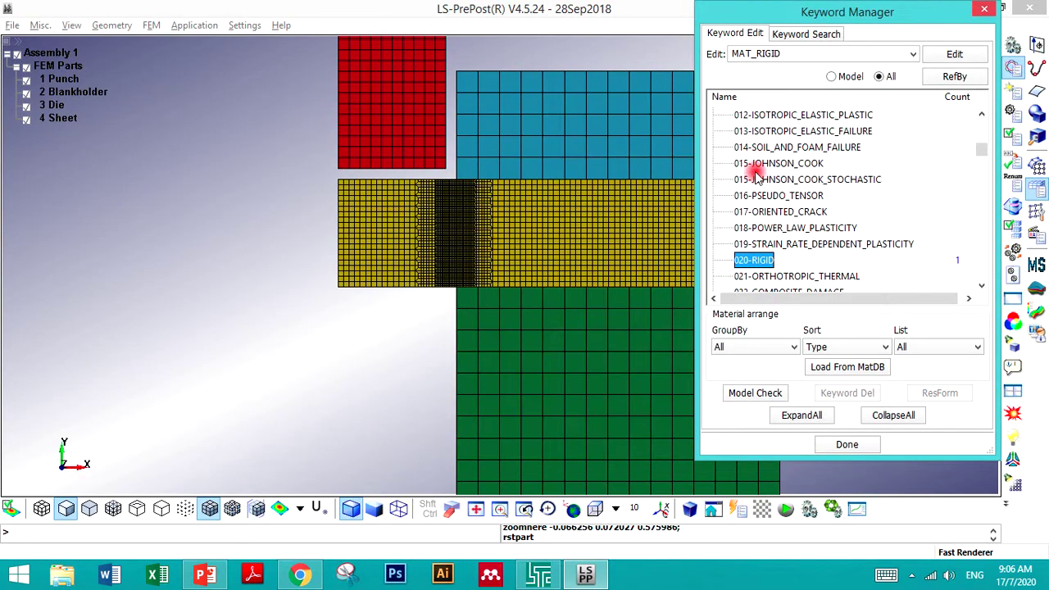
- Start a new MAT_POWER_LAW_PLASTICITY card with material ID 2 and the title Elastic-Plastic (Ludwig)
key("alt+Tab")
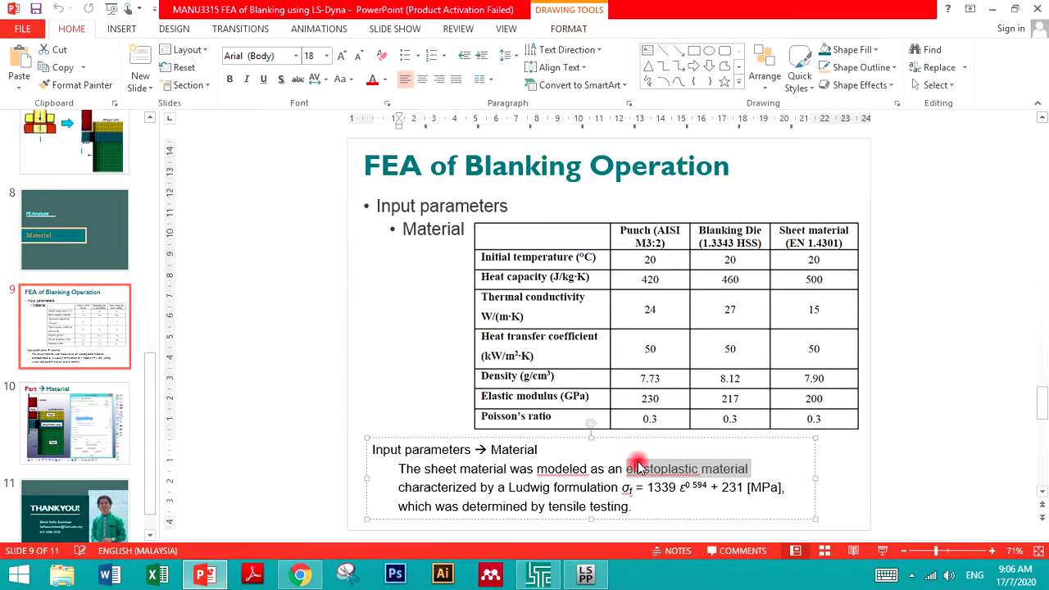
key("alt+Tab")
left_click(756, 244)
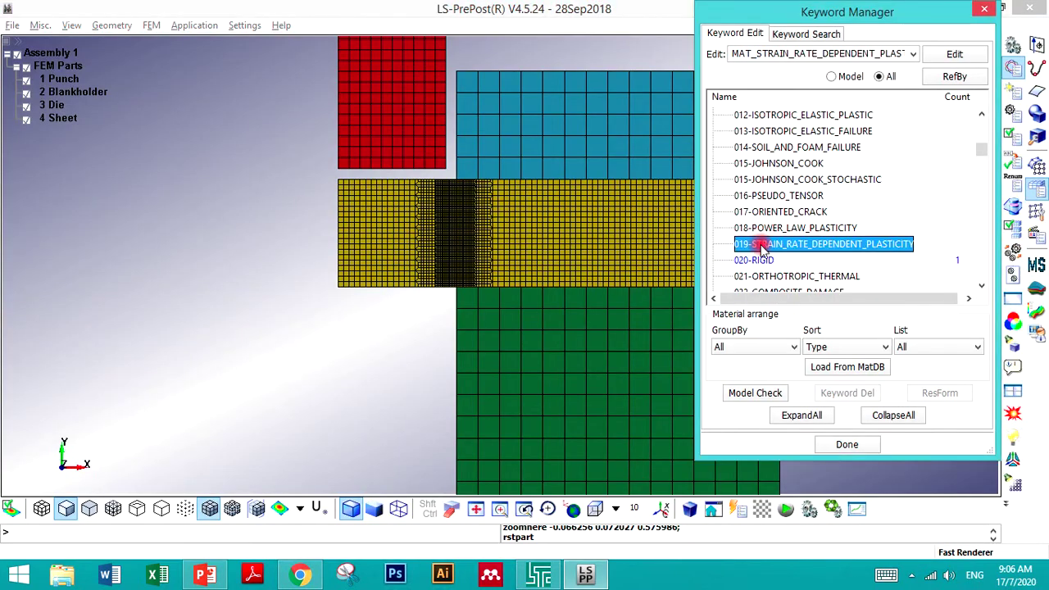
left_click(755, 229)
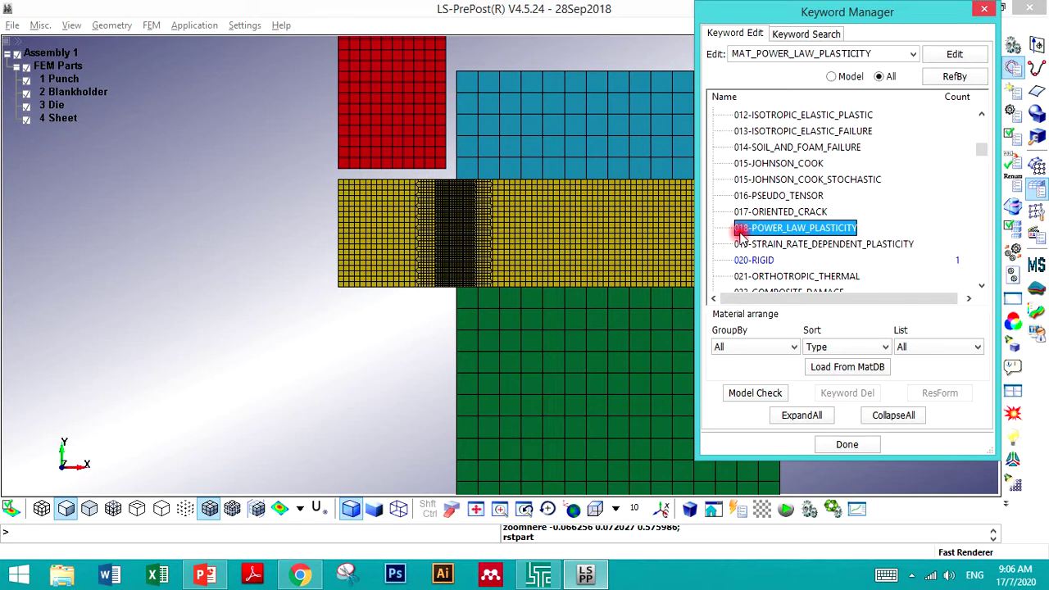
double_click(740, 230)
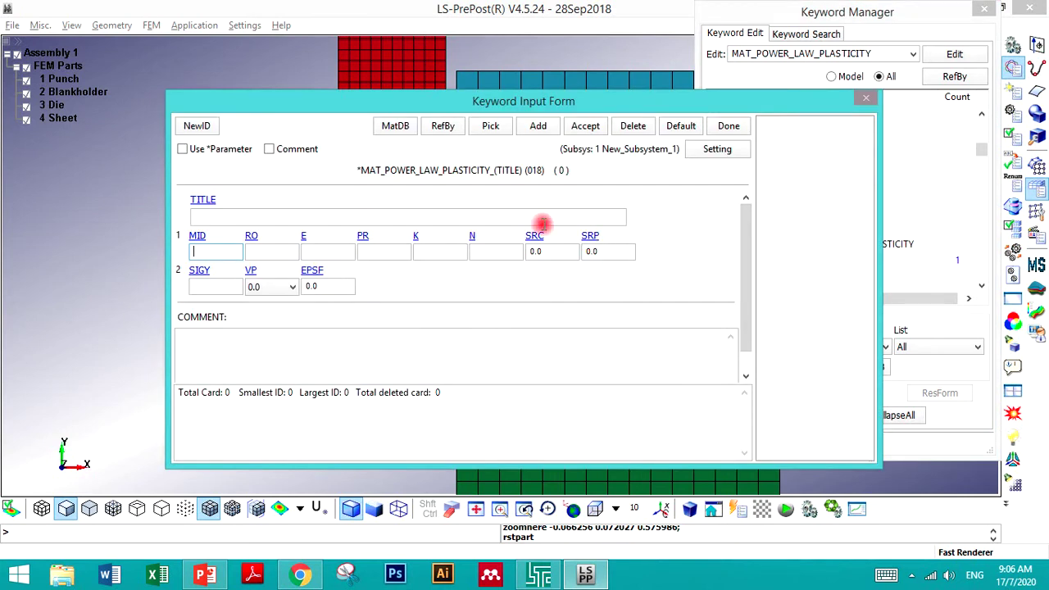
left_click(246, 215)
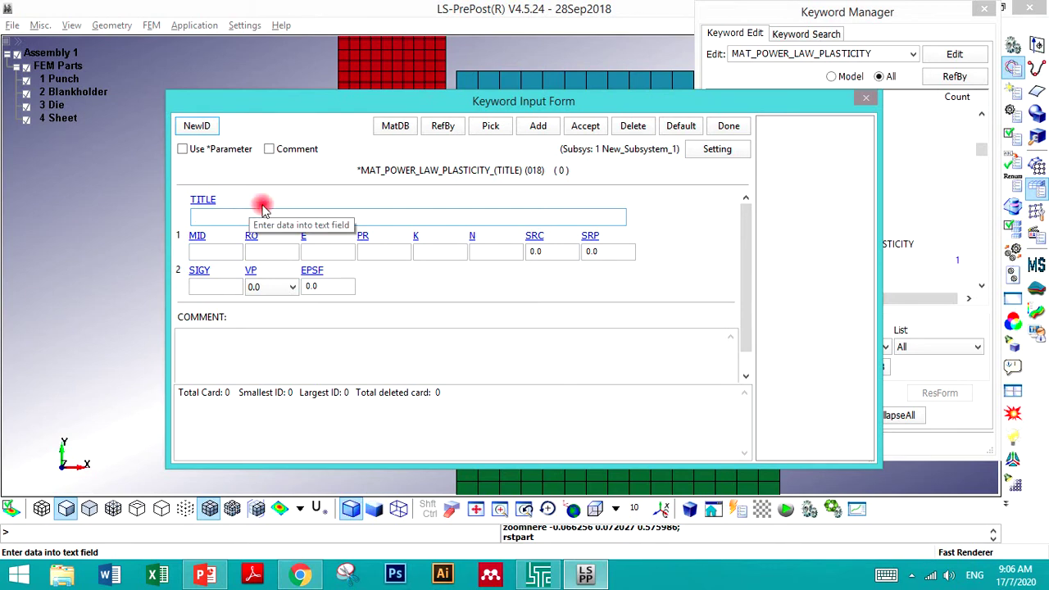
left_click(198, 124)
left_click(229, 216)
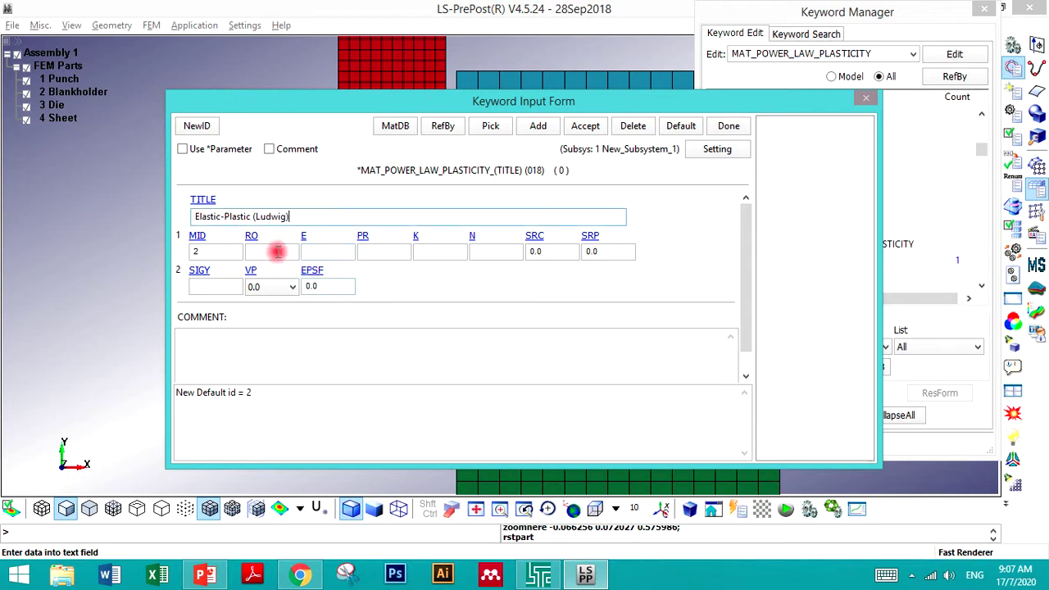
- Enter the sheet material's density RO as 7.9e-9, Young's modulus E as 200e3 and Poisson's ratio PR as 0.3
key("alt+Tab")
key("alt+Tab")
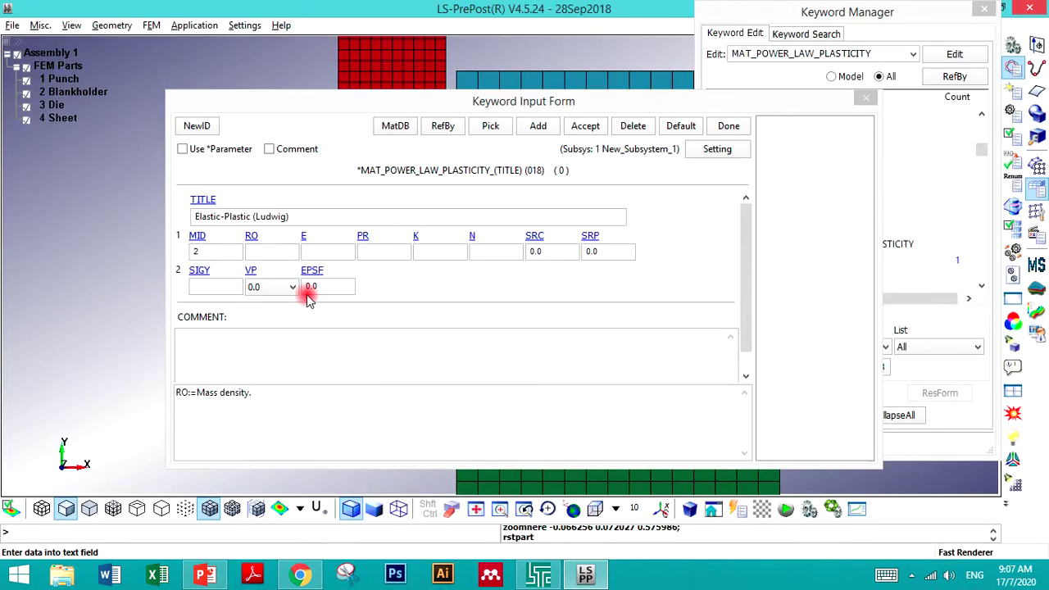
left_click(279, 251)
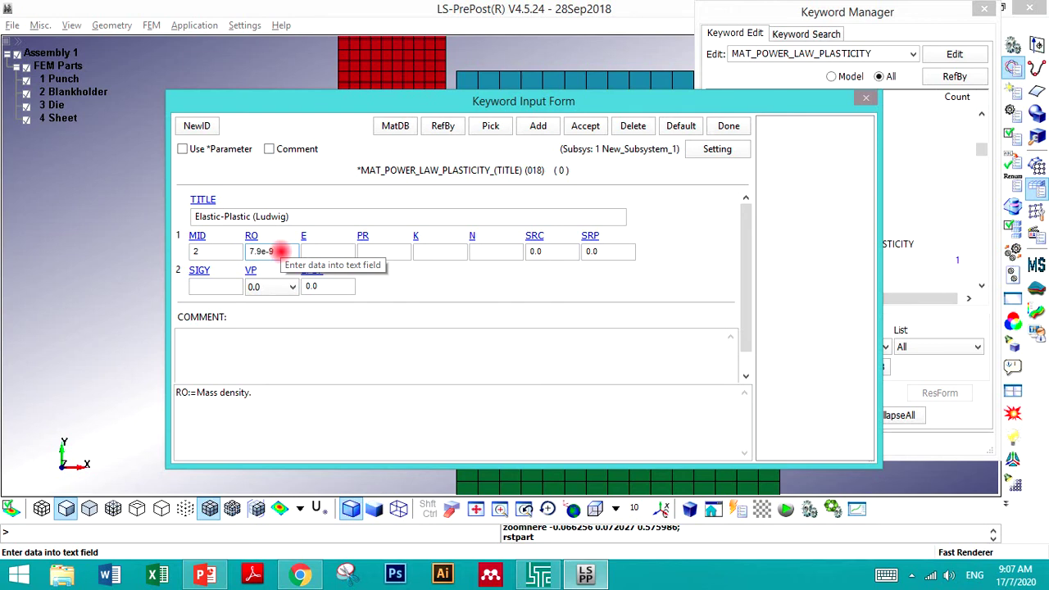
left_click(325, 252)
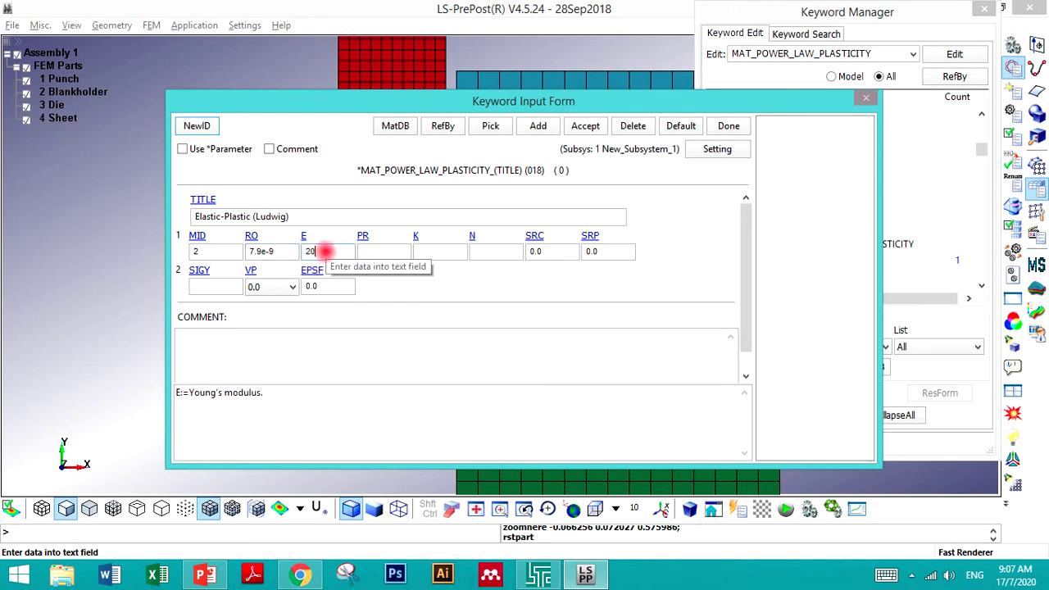
type("200e3")
left_click(389, 254)
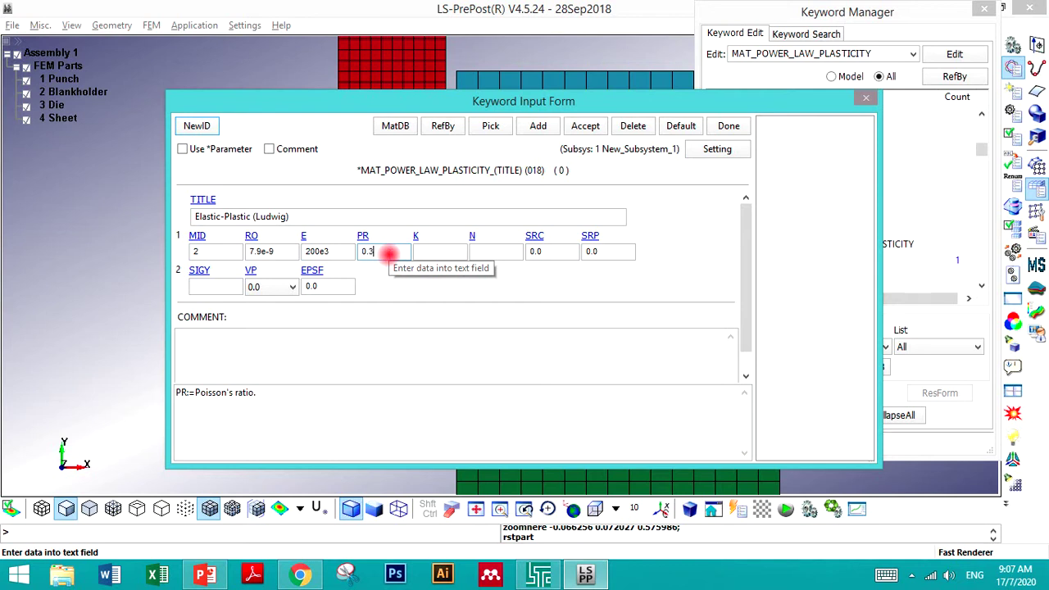
- Copy the coefficient 1339 from the Ludwig formula on the PowerPoint slide into the K value of the power law card
key("alt+Tab")
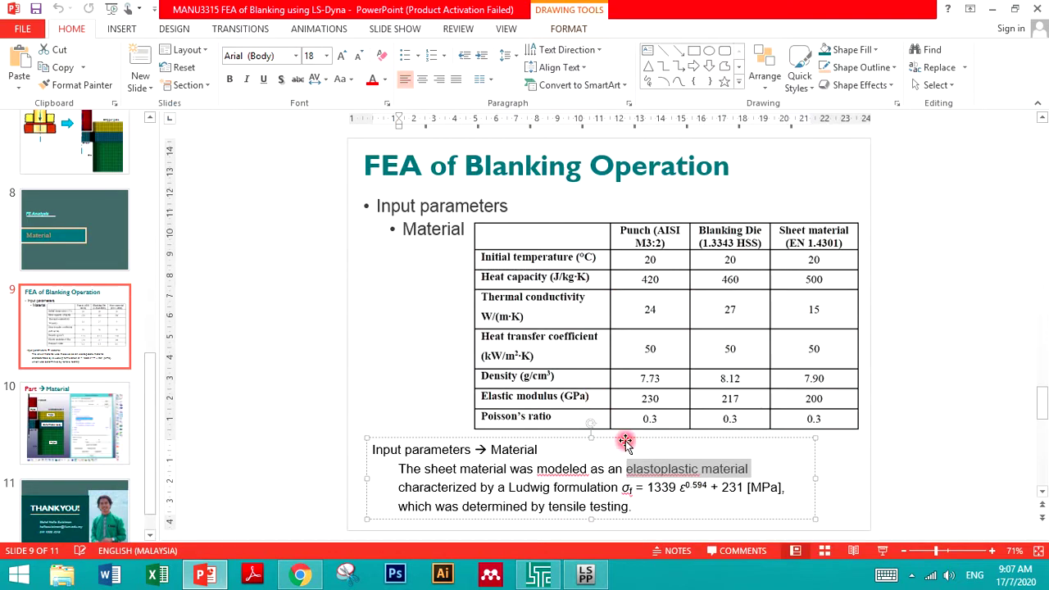
double_click(666, 487)
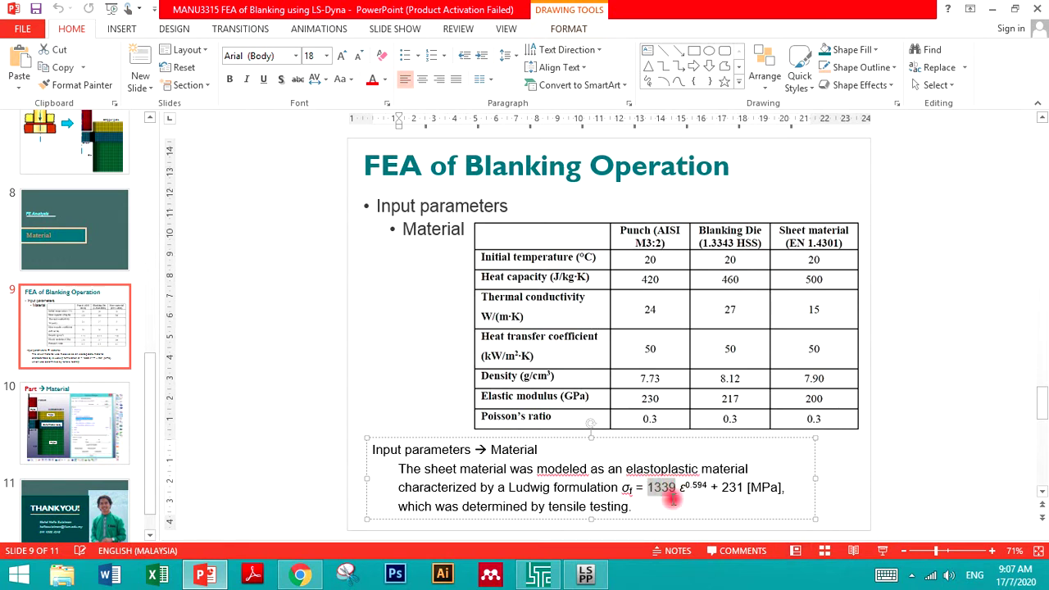
key("ctrl+c")
key("alt+Tab")
left_click(427, 251)
key("ctrl+v")
- Look up the exponent in the PowerPoint slide's Ludwig formula and set the hardening exponent N to 0.594
key("alt+Tab")
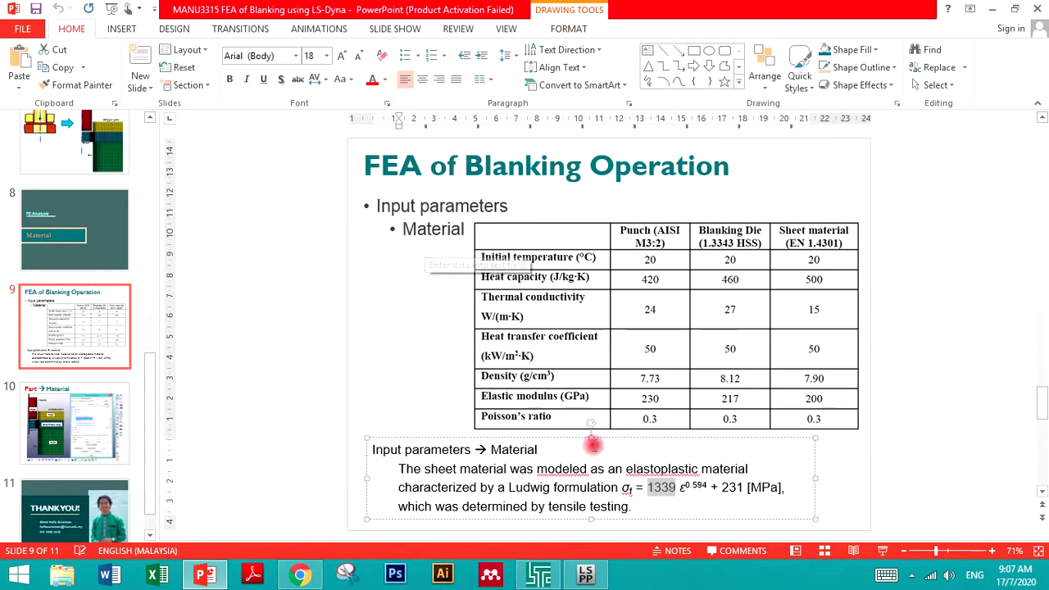
left_click(686, 487)
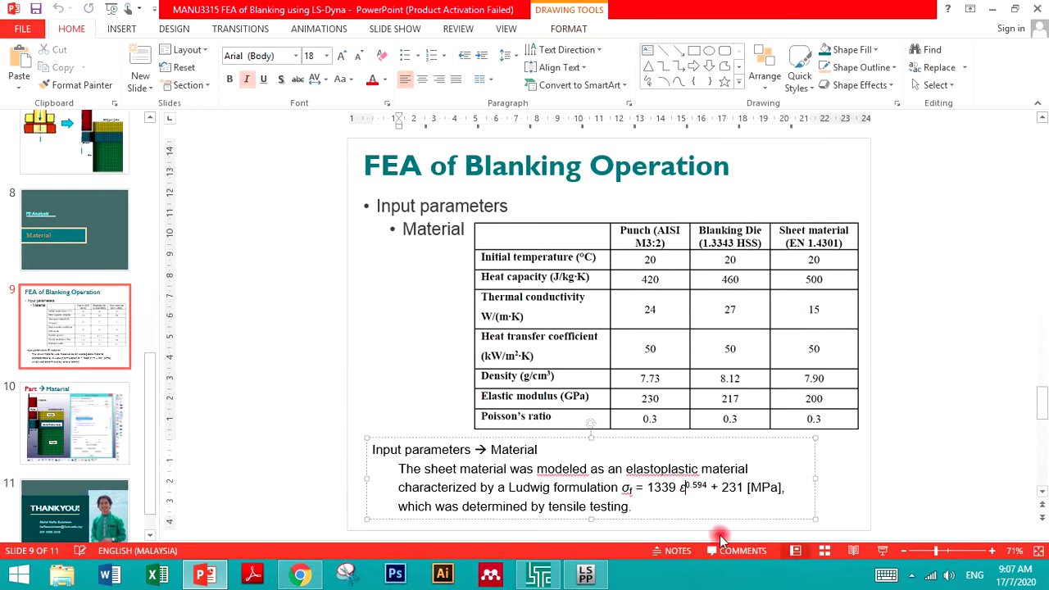
key("alt+Tab")
left_click(482, 254)
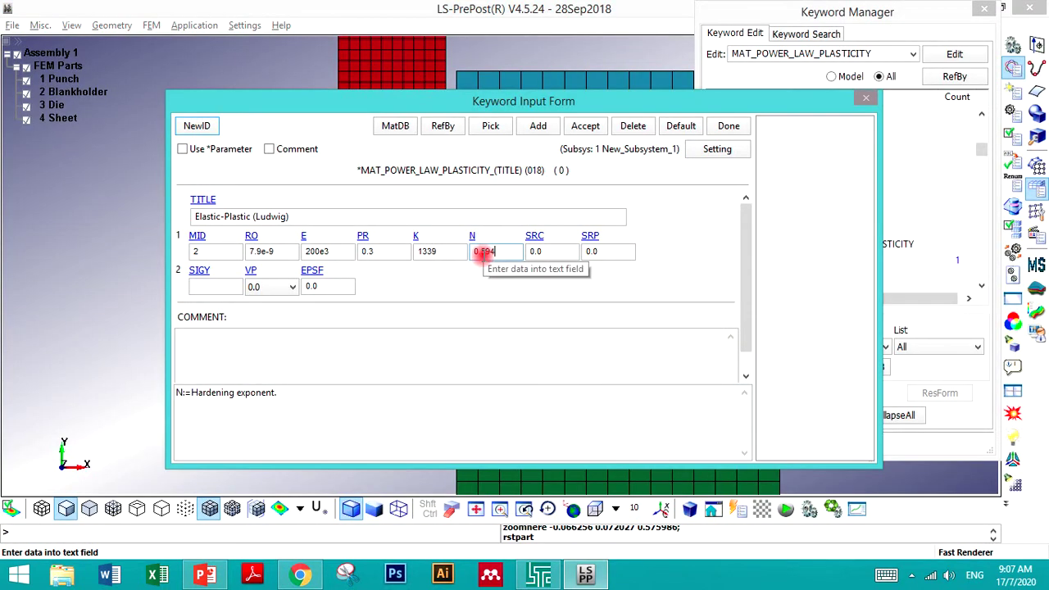
- Recheck the exponent and constant term in the PowerPoint formula, then set the initial yield stress SIGY to 231
key("alt+Tab")
double_click(696, 486)
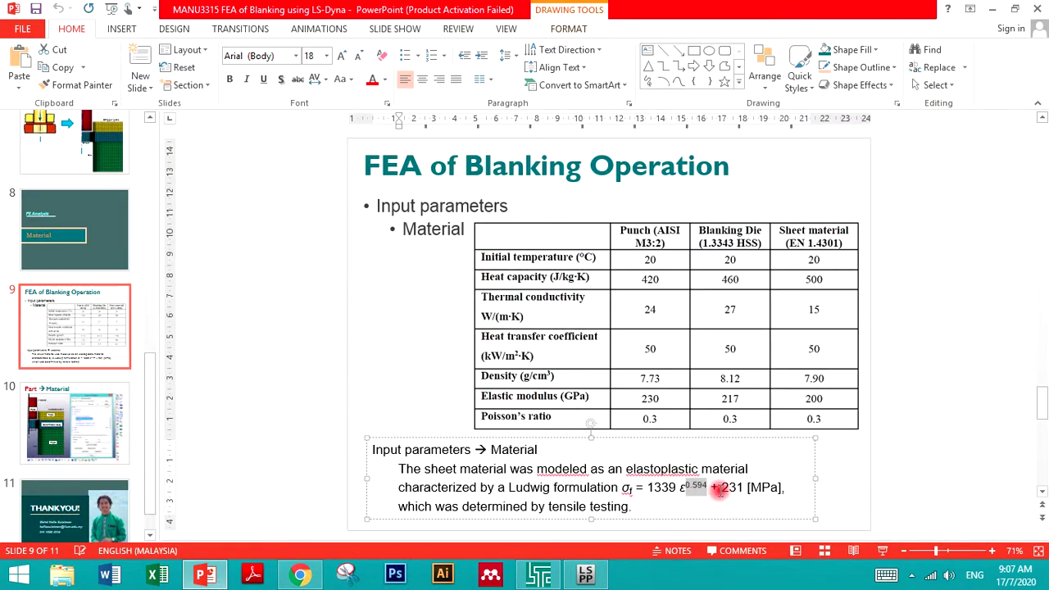
double_click(725, 487)
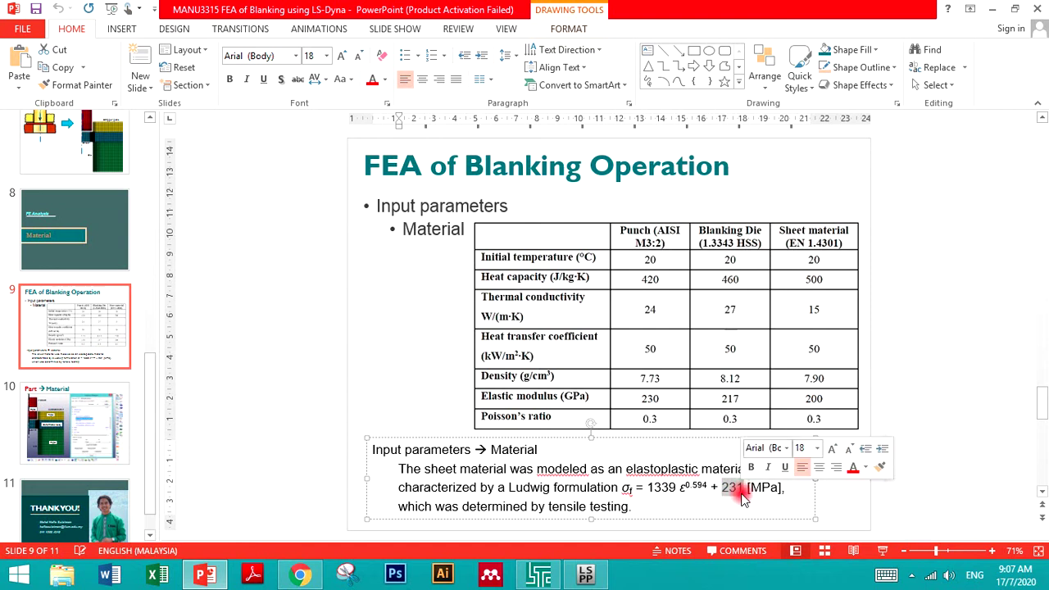
key("alt+Tab")
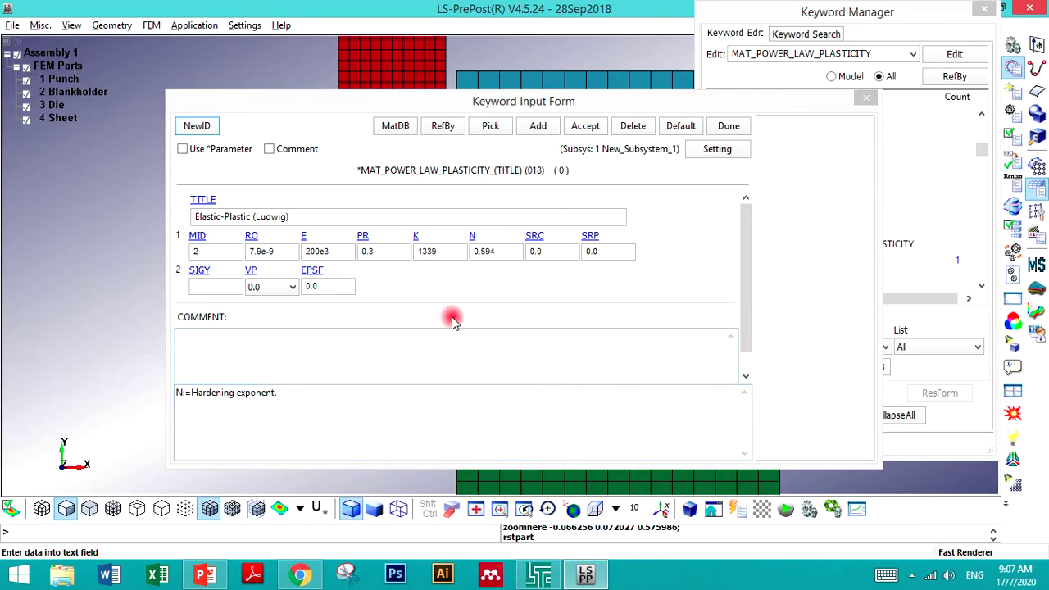
left_click(215, 287)
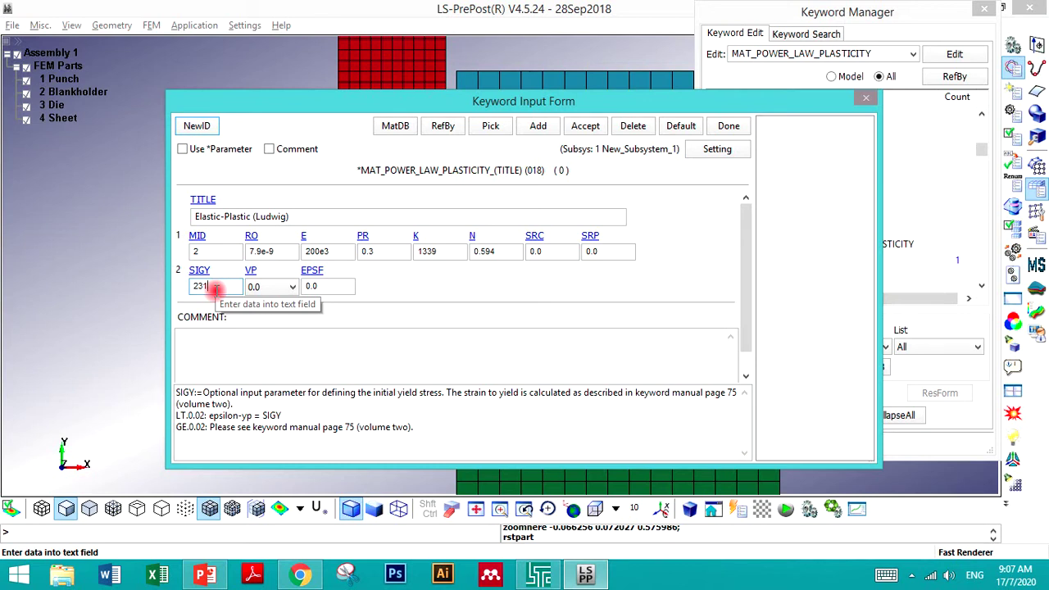
- Set the plastic failure strain EPSF to 1.9, accept the power law plasticity card and close its form
left_click(315, 286)
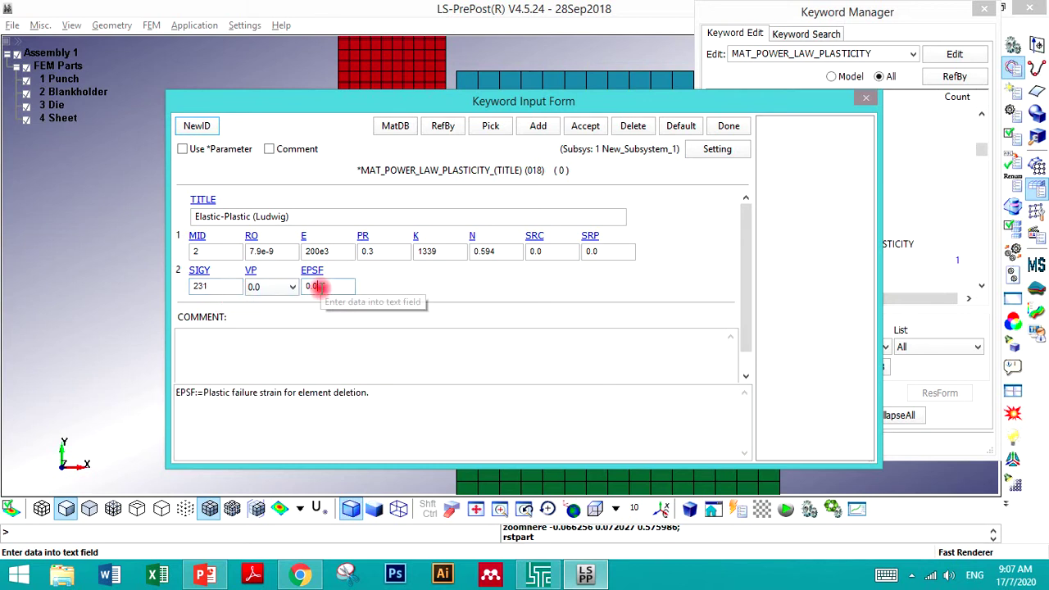
key("alt+Tab")
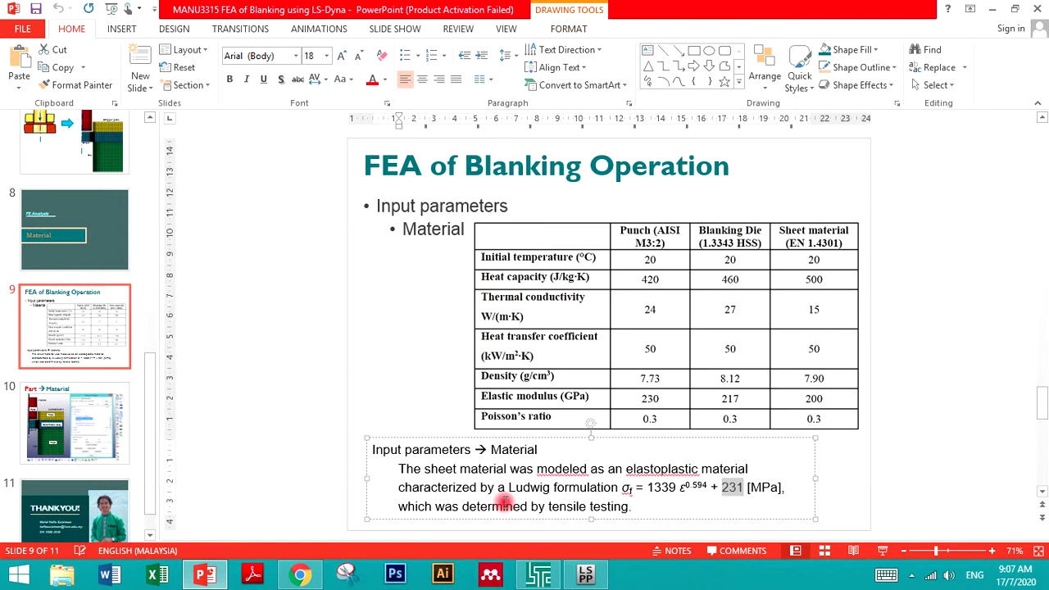
key("alt+Tab")
left_click(332, 289)
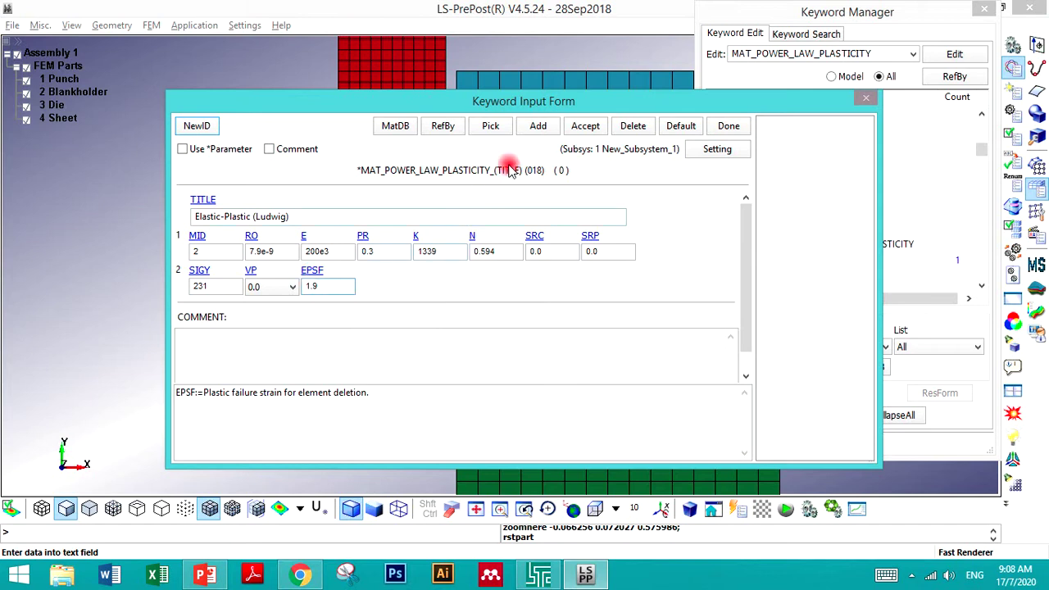
left_click(581, 129)
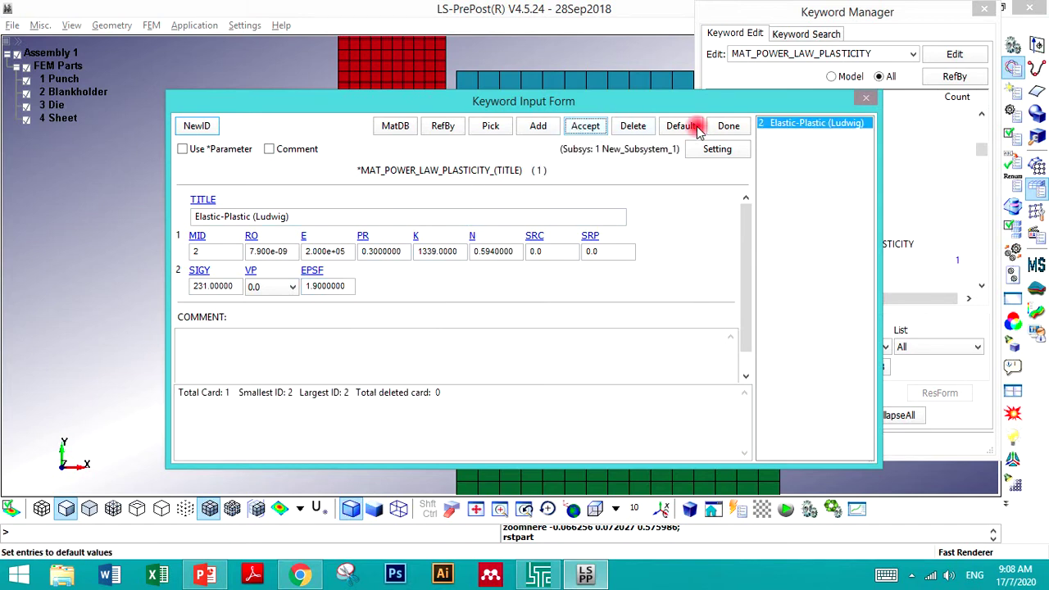
left_click(729, 127)
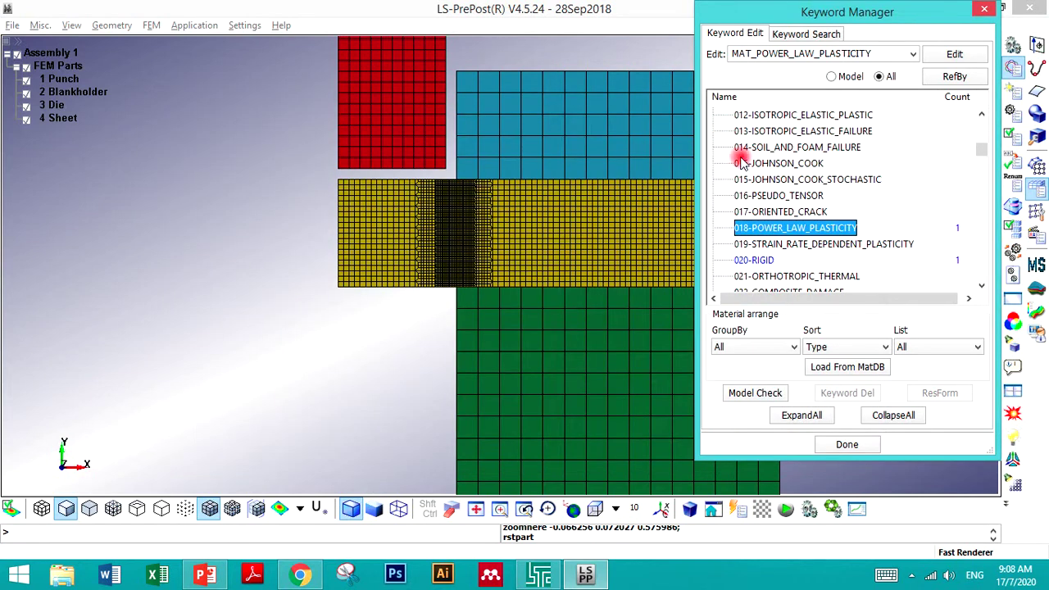
- Find the SHELL keyword in the SECTION group and open its input form
left_click(893, 415)
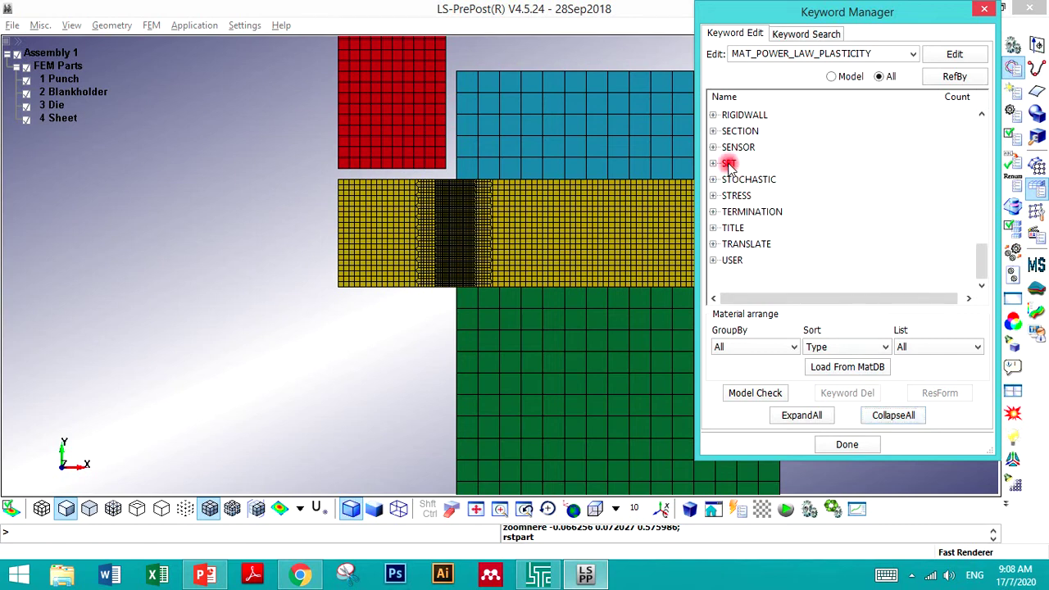
left_click(714, 131)
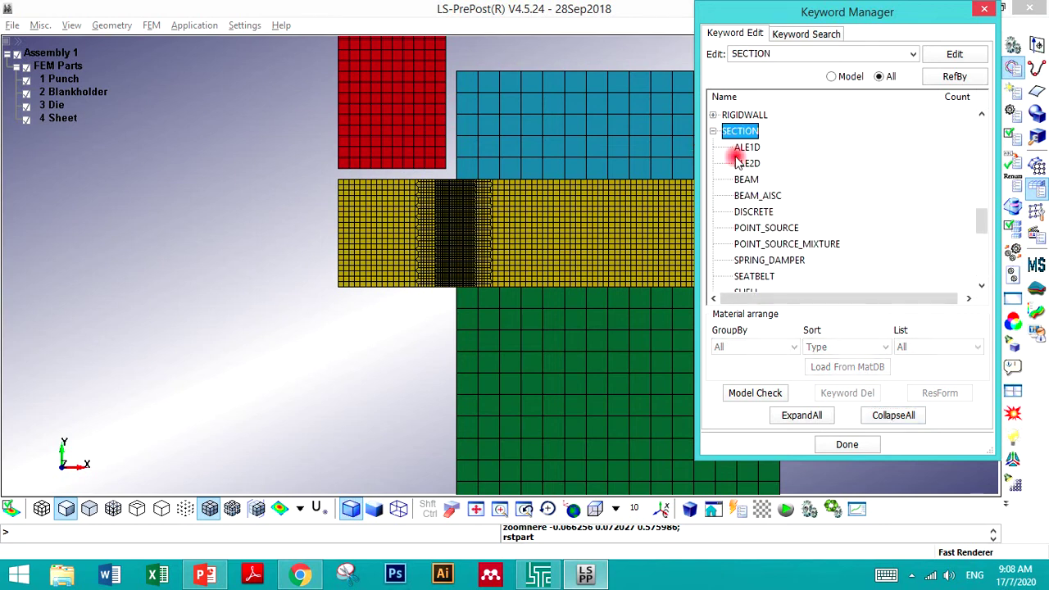
left_click(749, 197)
scroll(749, 238, "down", 1)
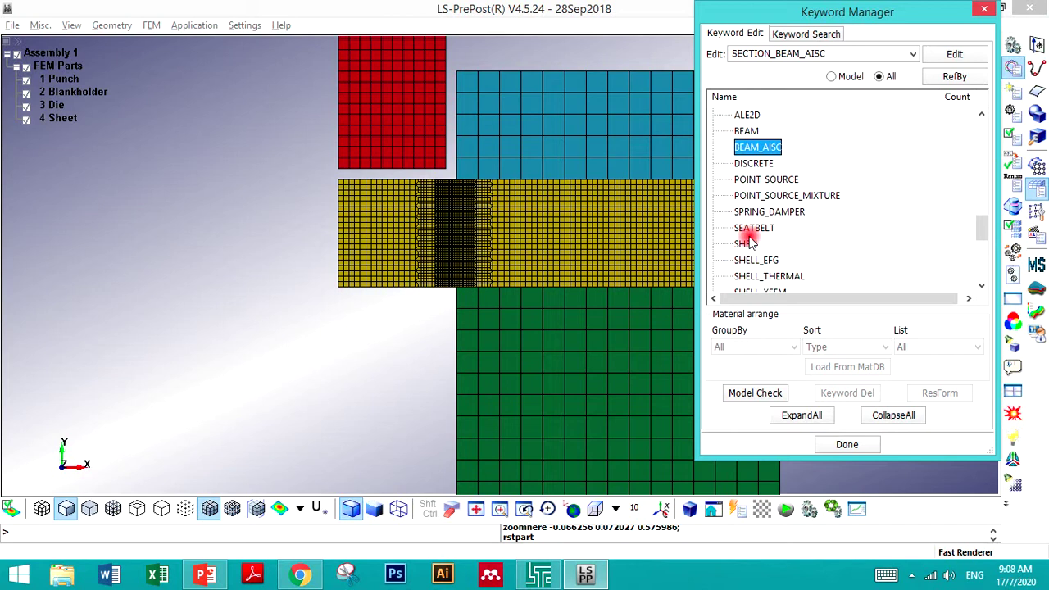
scroll(749, 239, "down", 3)
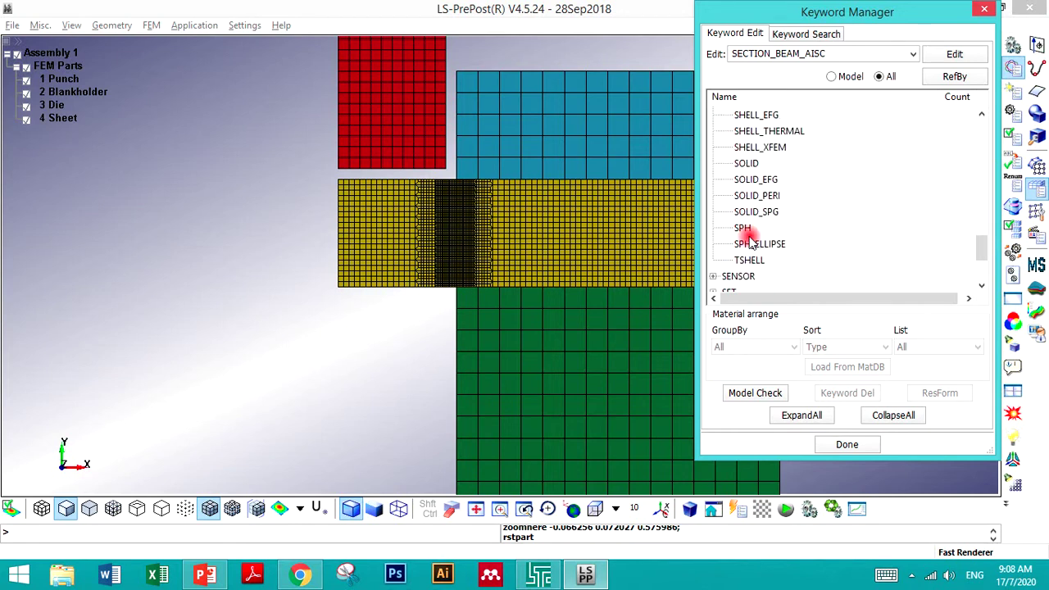
scroll(742, 228, "up", 3)
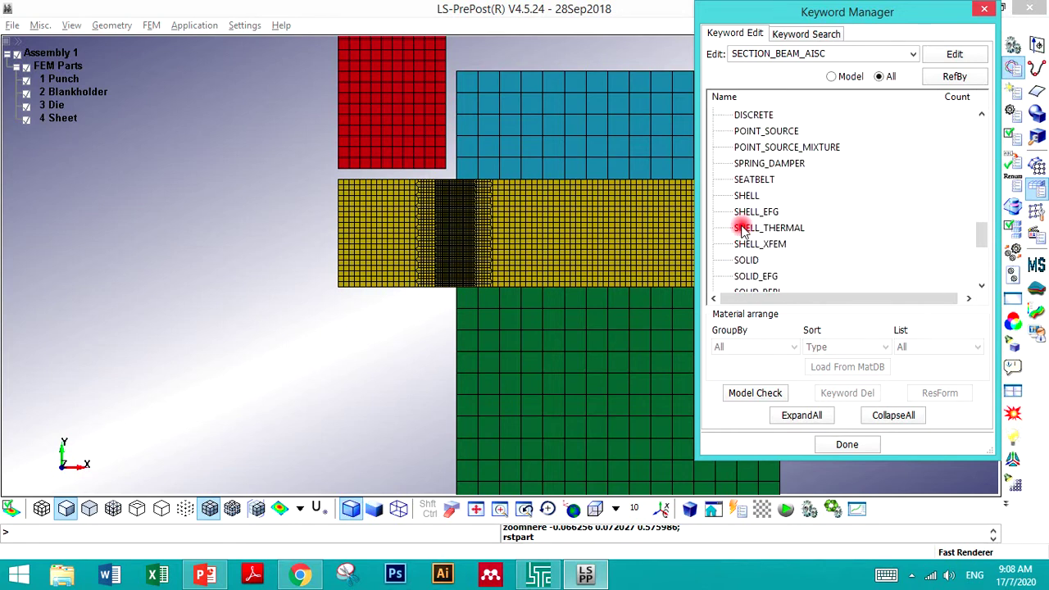
double_click(745, 244)
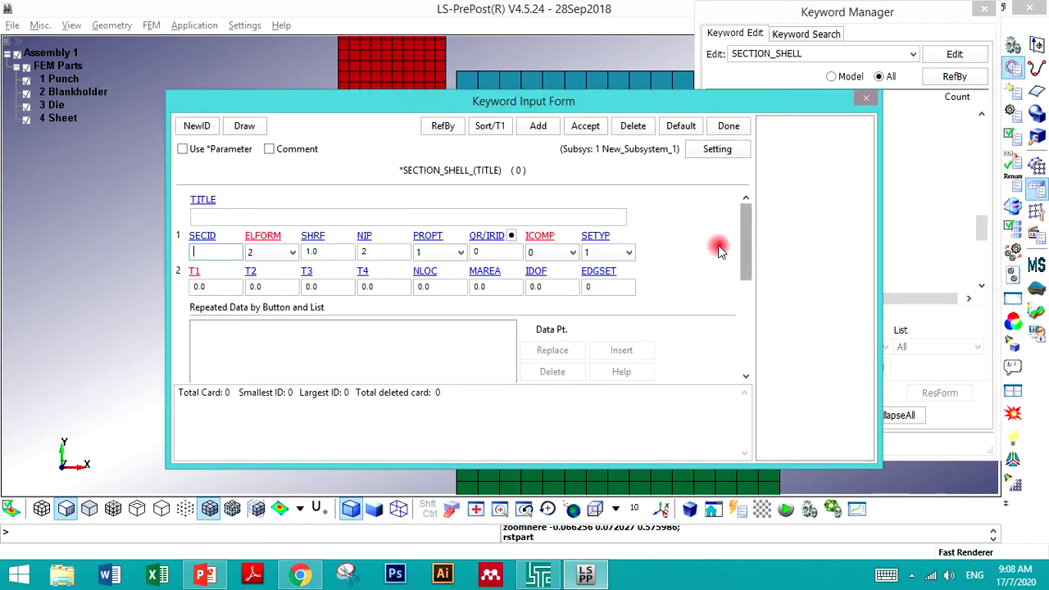
- Assign a new ID to the shell section card and title it Shell_Axisymmetrical-half
left_click(197, 126)
left_click(233, 214)
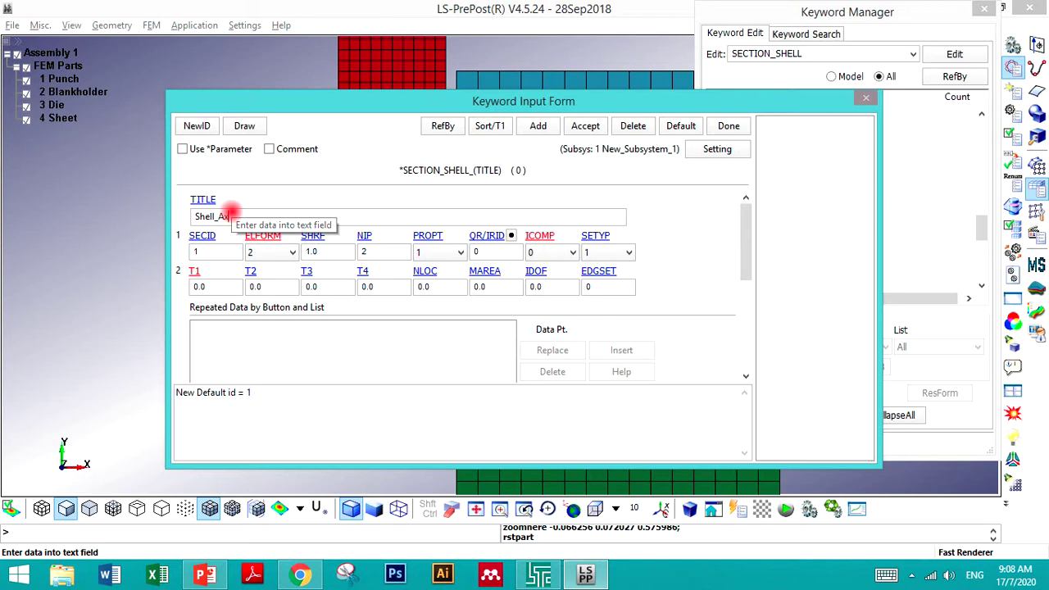
type("Shell_Axisymmetrical half")
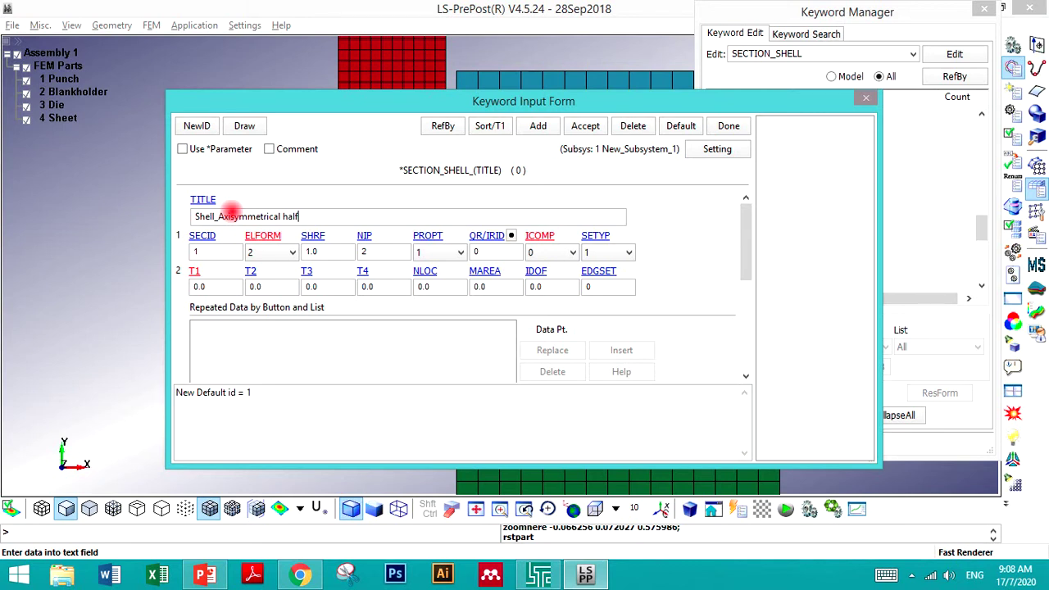
left_click(281, 216)
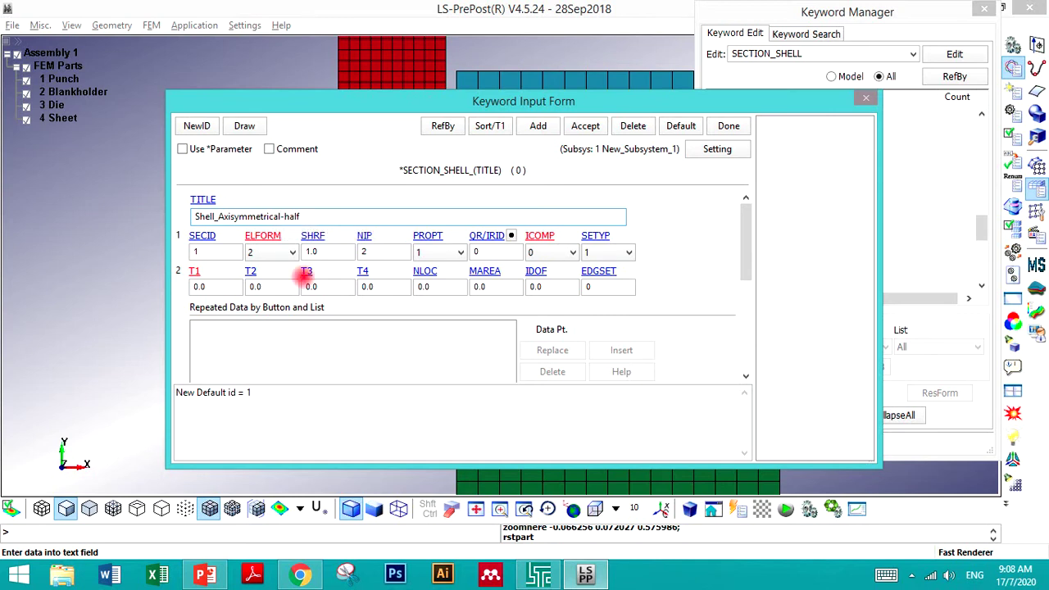
- Set the element formulation ELFORM to 15 and check its description, axisymmetric solid (y-axis of symmetry), volume weighted
left_click(267, 254)
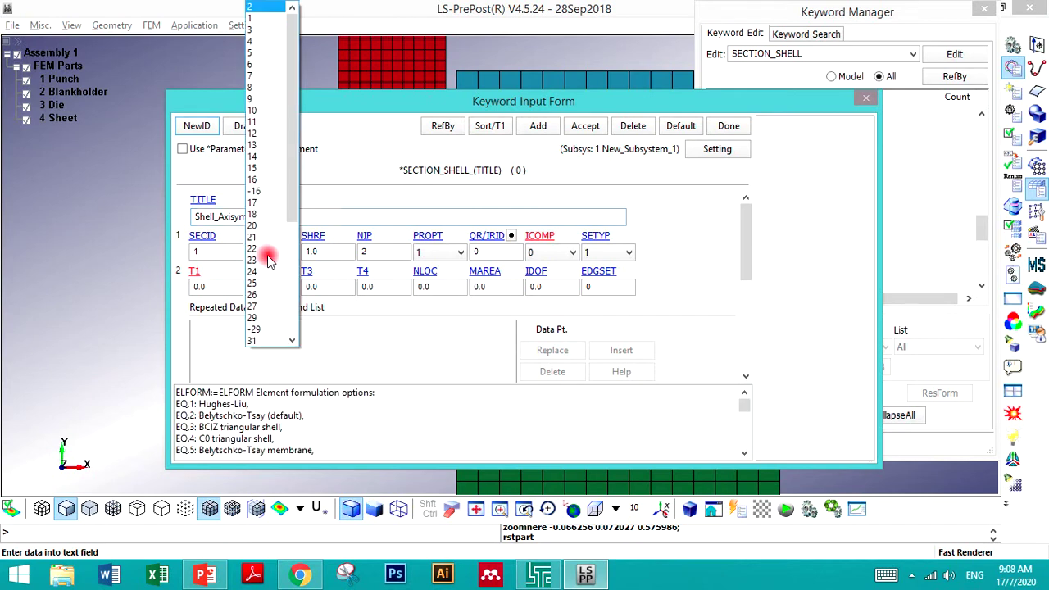
left_click(262, 171)
scroll(263, 446, "down", 2)
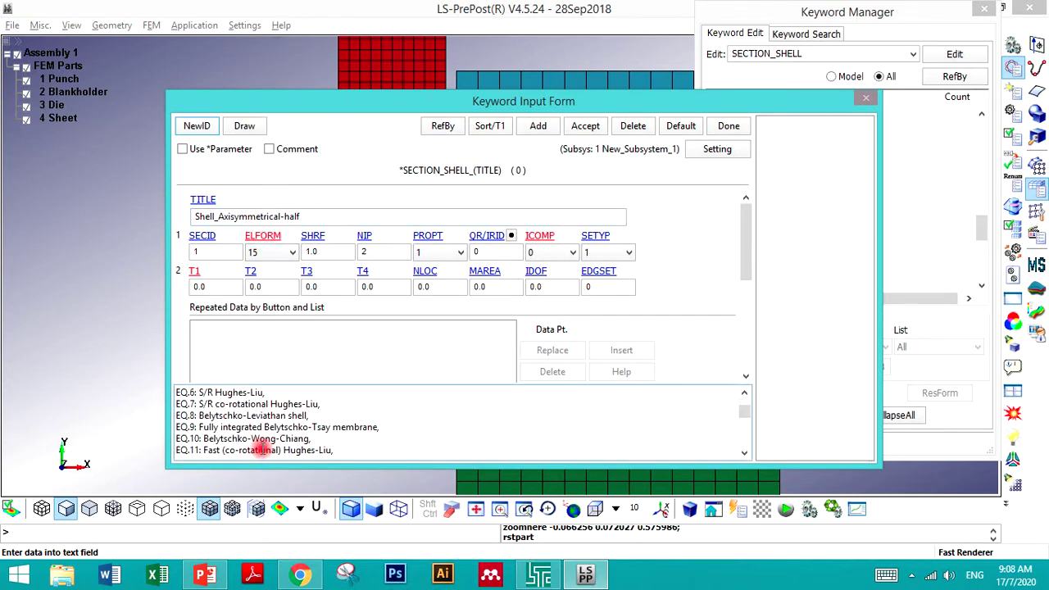
scroll(262, 449, "down", 1)
scroll(263, 445, "down", 1)
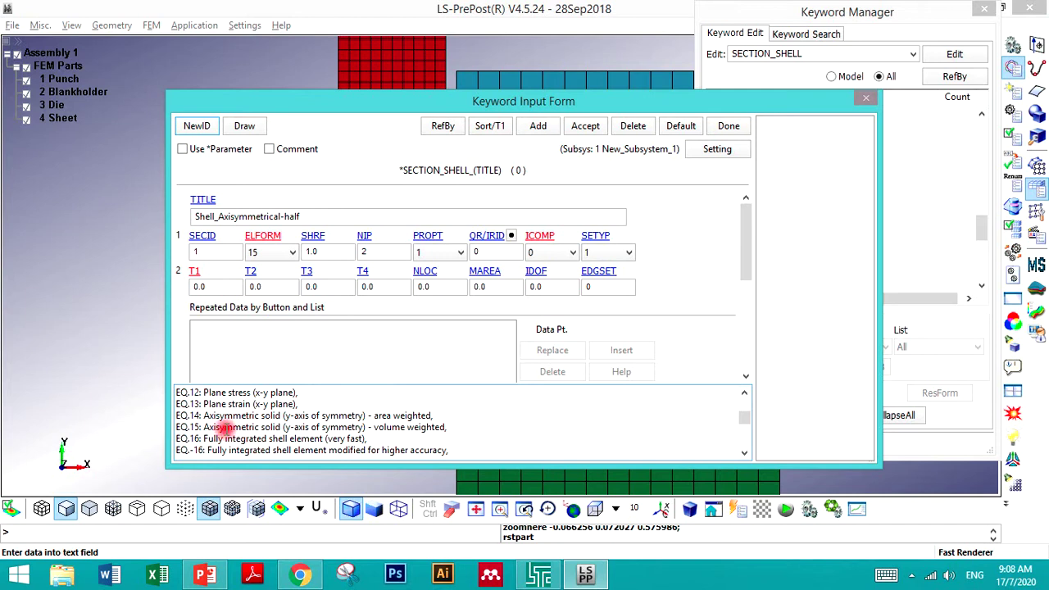
left_click_drag(447, 428, 176, 427)
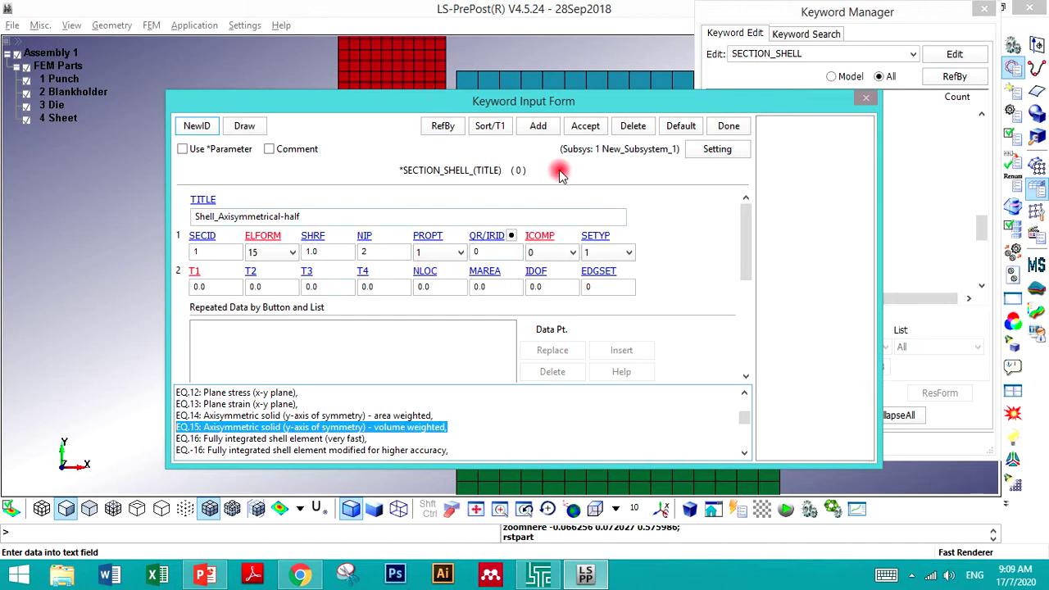
- Check the SHRF and NIP fields, try SETYP 3 (ALE) and restore SETYP to 1 (Lagrangian)
left_click(339, 252)
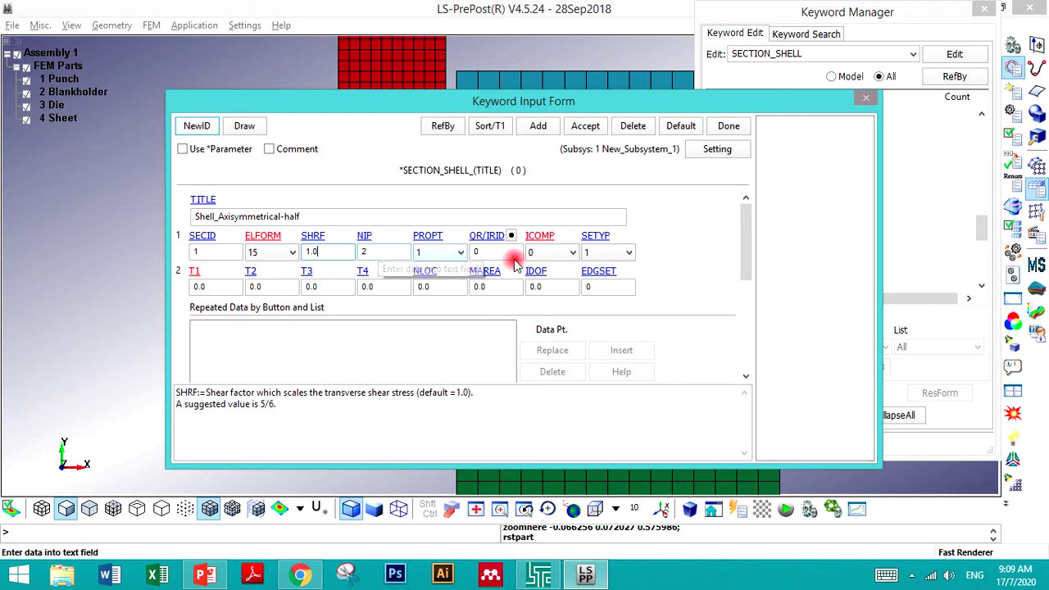
left_click(391, 253)
left_click(632, 256)
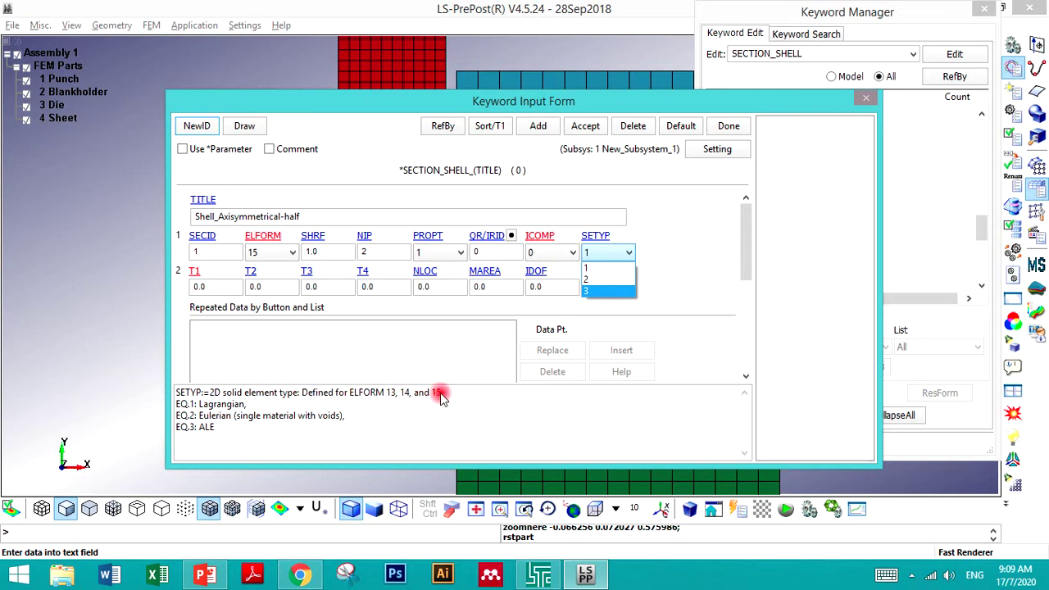
left_click(592, 294)
left_click(605, 254)
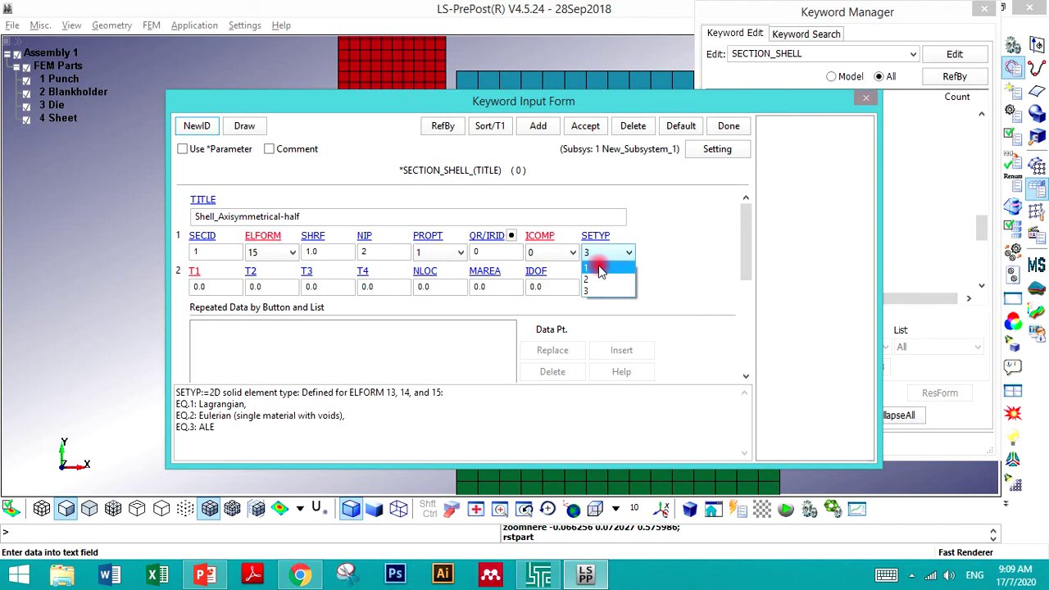
left_click(597, 269)
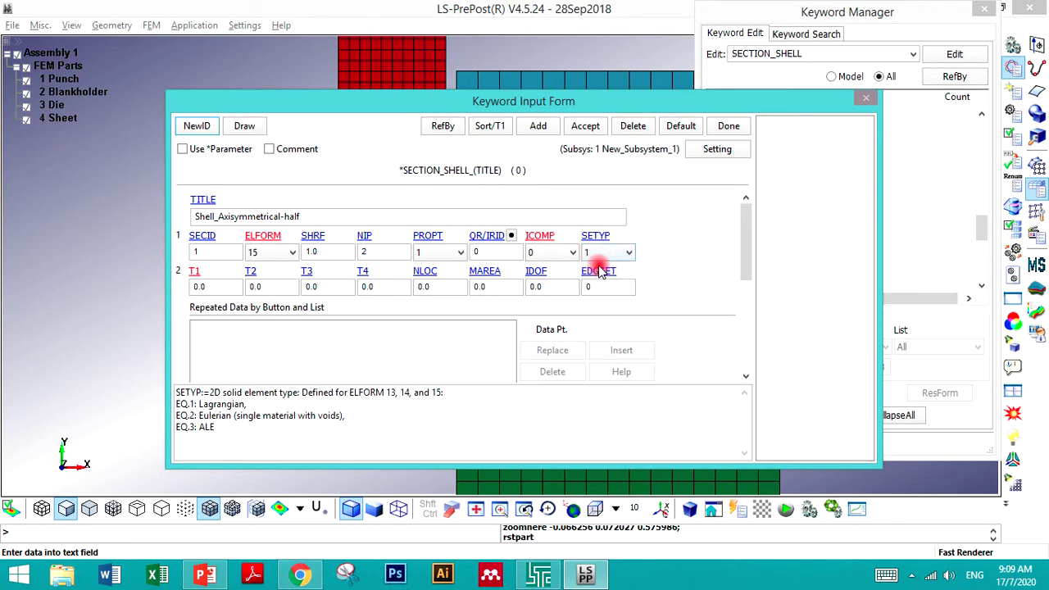
- Review the guidance on NIP integration points, accept the shell section card and close its form
left_click(399, 255)
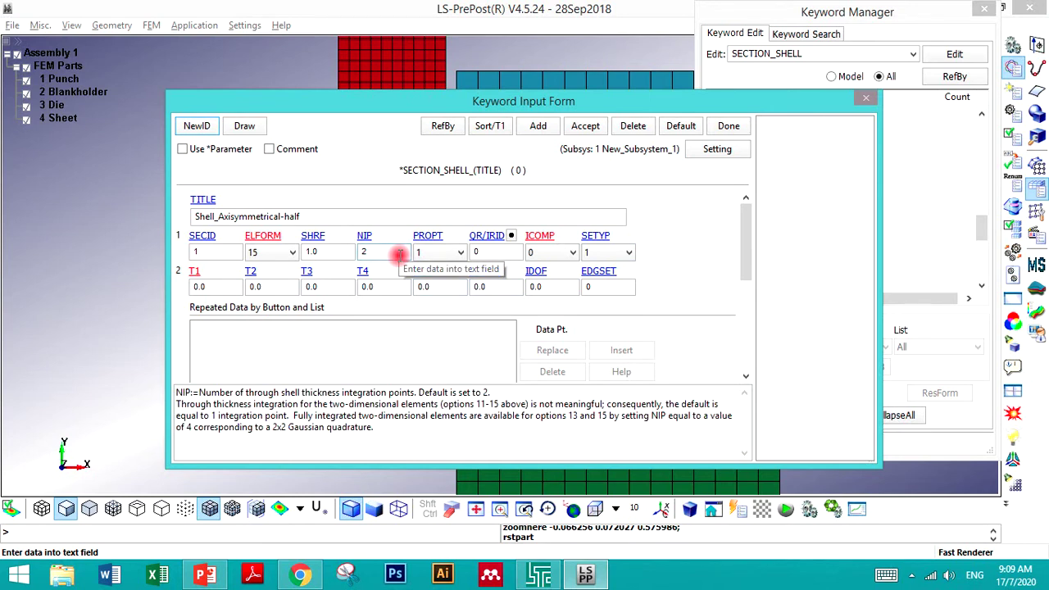
double_click(369, 252)
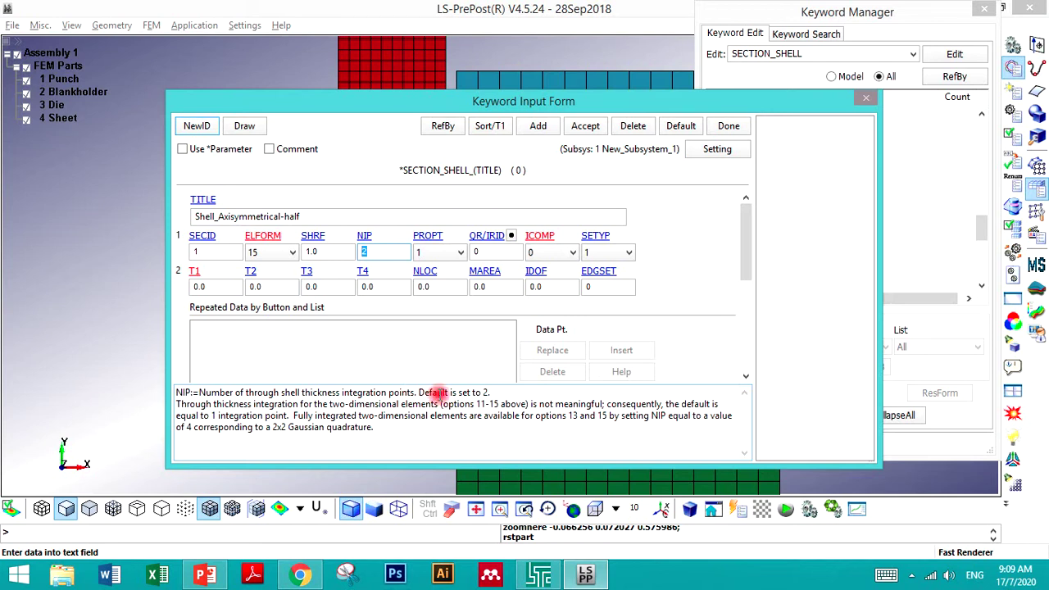
left_click_drag(419, 394, 488, 389)
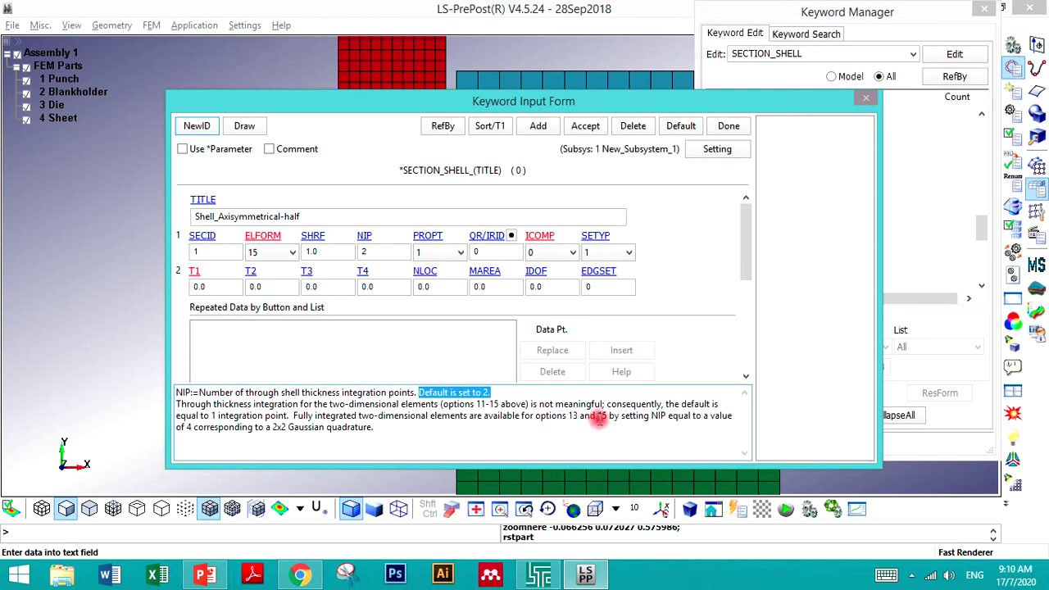
left_click(187, 427)
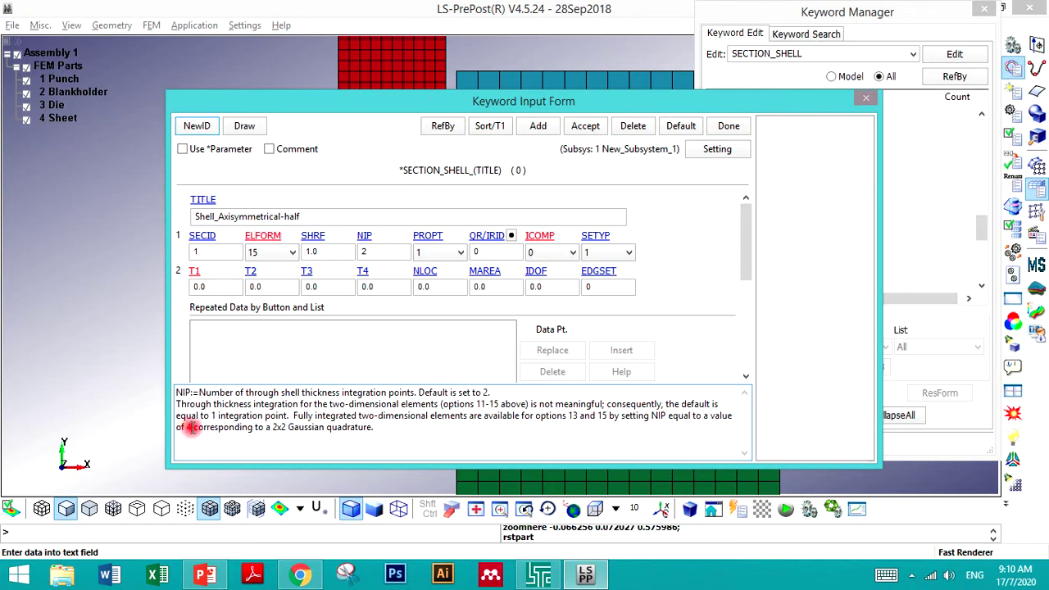
left_click_drag(181, 428, 672, 417)
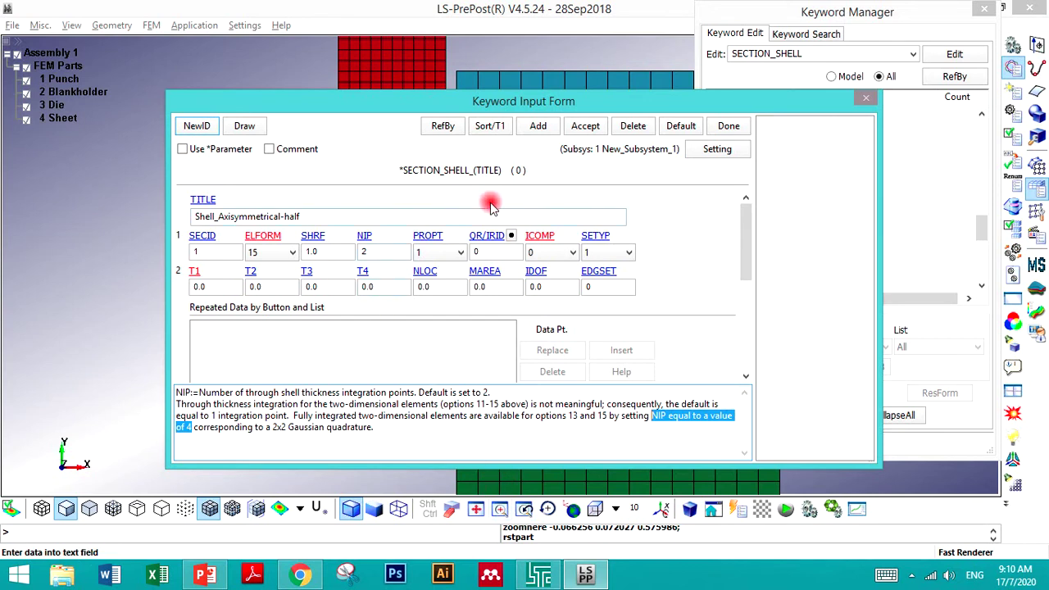
left_click(590, 130)
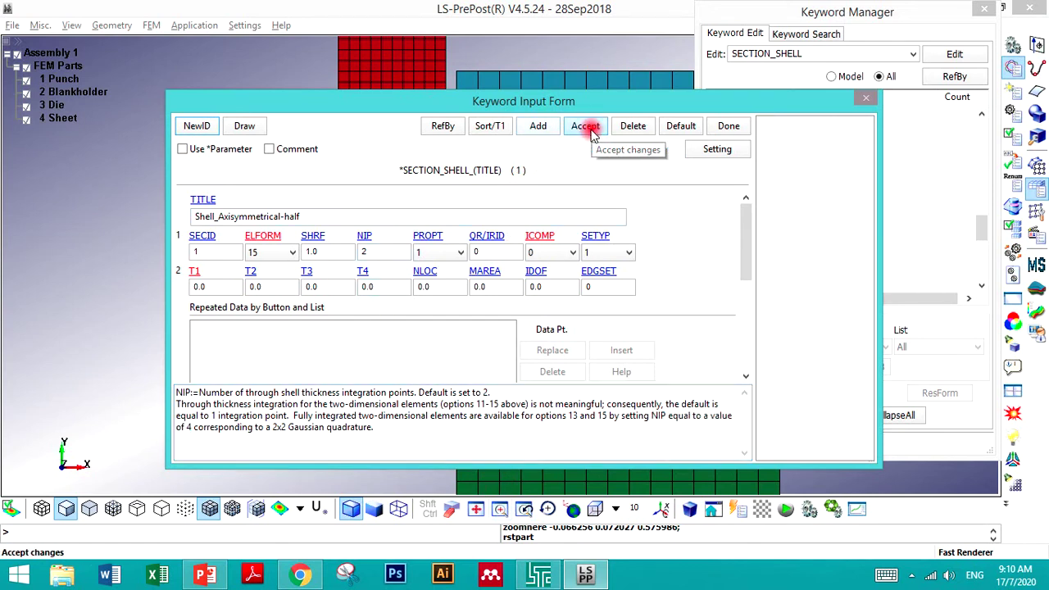
left_click(721, 125)
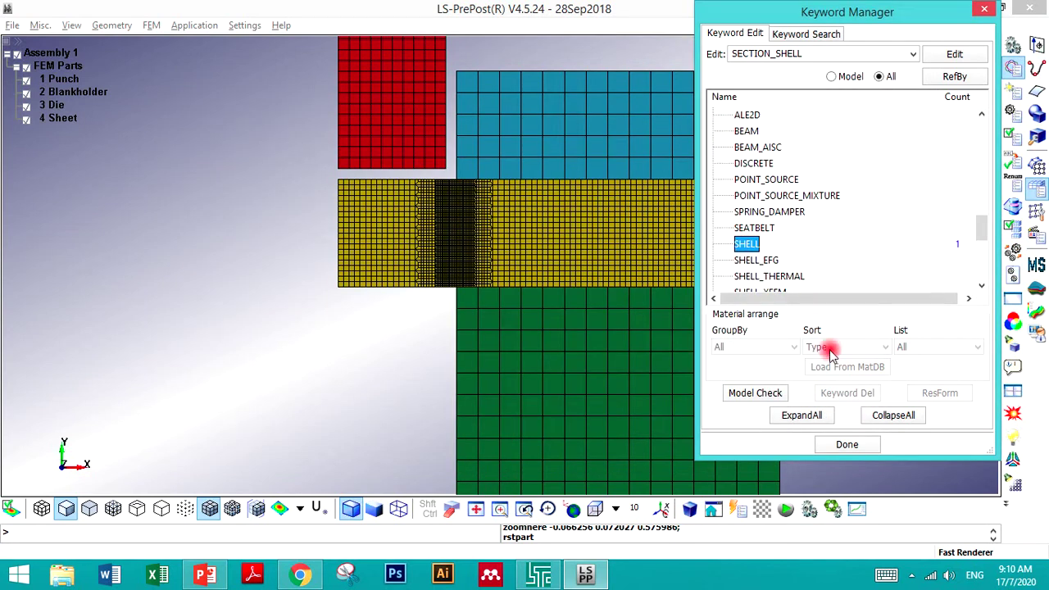
- Create a new HOURGLASS keyword card with a new ID and title it HG
left_click(892, 416)
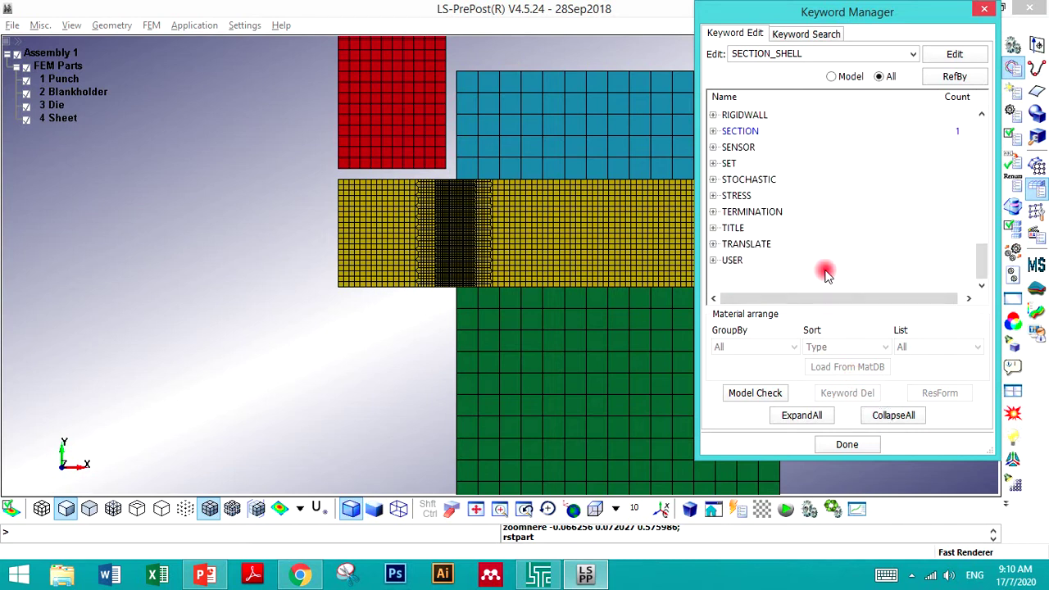
scroll(769, 215, "up", 5)
scroll(769, 214, "up", 2)
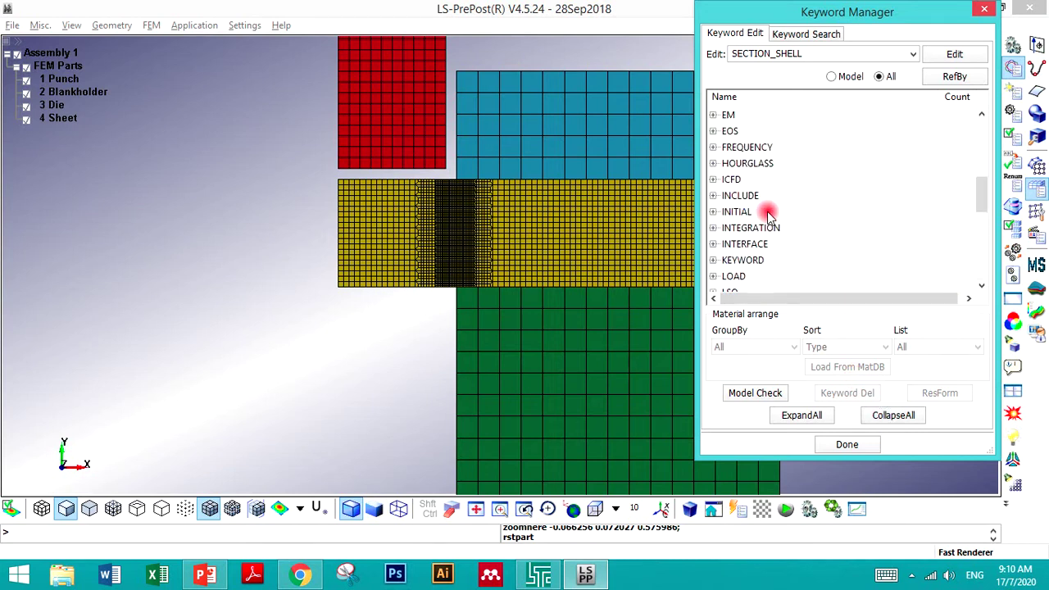
double_click(738, 164)
left_click(748, 180)
double_click(743, 182)
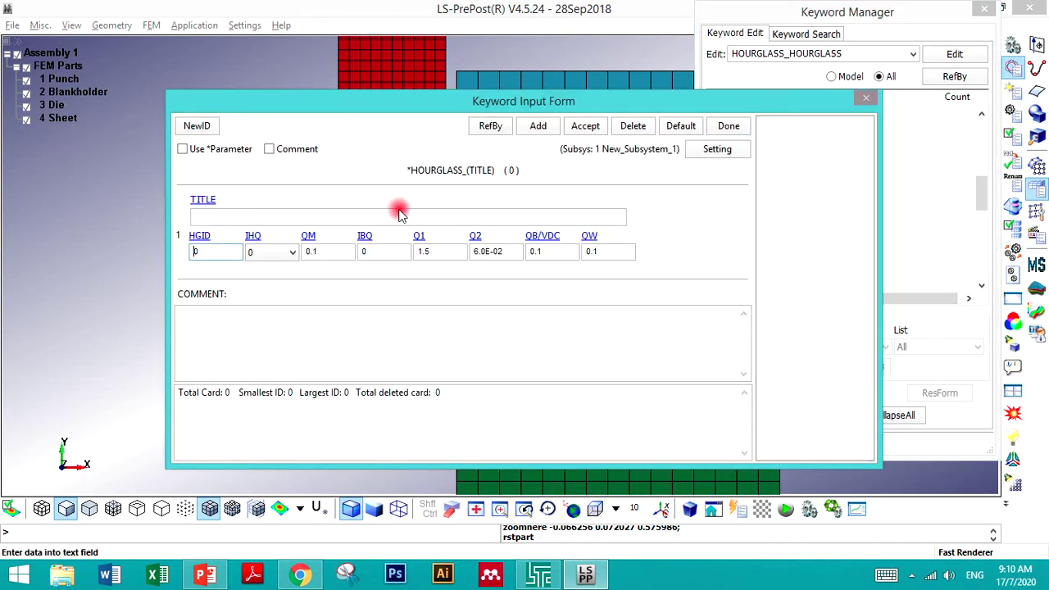
left_click(206, 127)
left_click(225, 216)
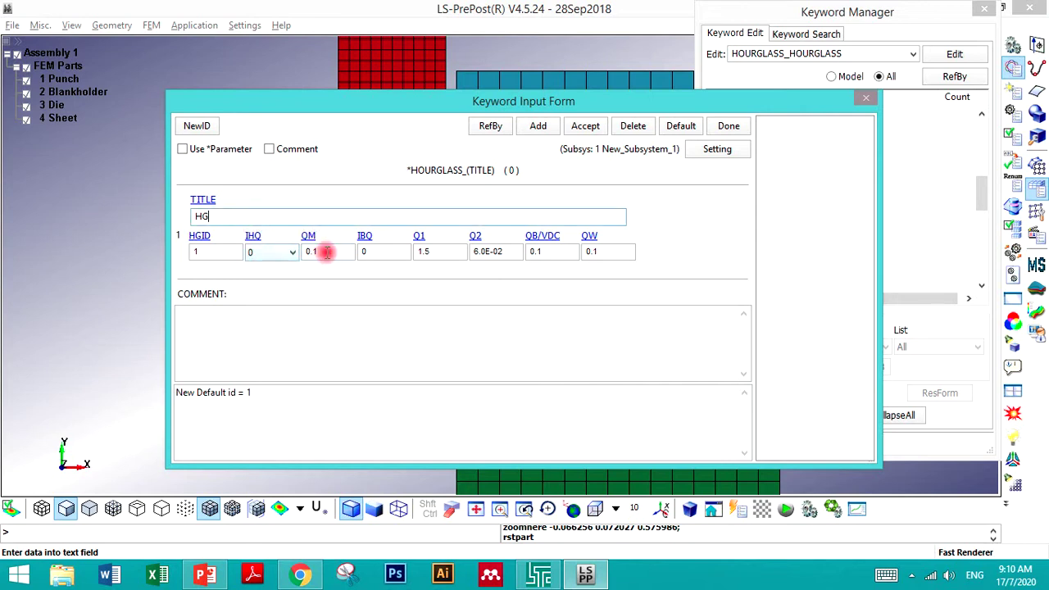
- Set the hourglass control type IHQ to 4 and read through the descriptions of the control types
left_click(279, 254)
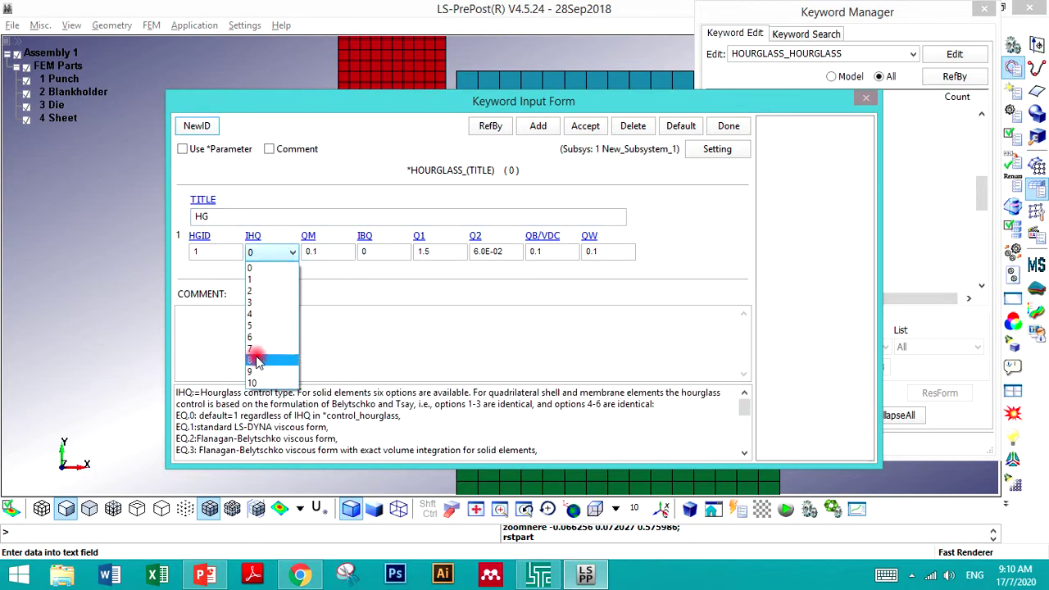
left_click(266, 316)
scroll(273, 442, "down", 5)
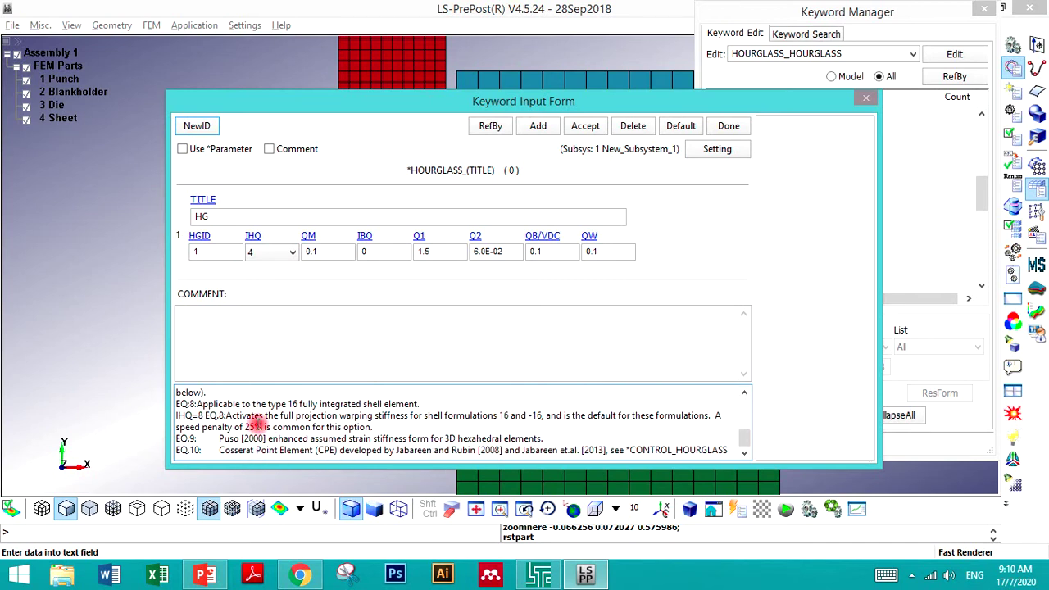
- Review the description of IHQ type 4 (Flanagan-Belytschko stiffness form), accept the hourglass card and close its form
scroll(256, 425, "up", 1)
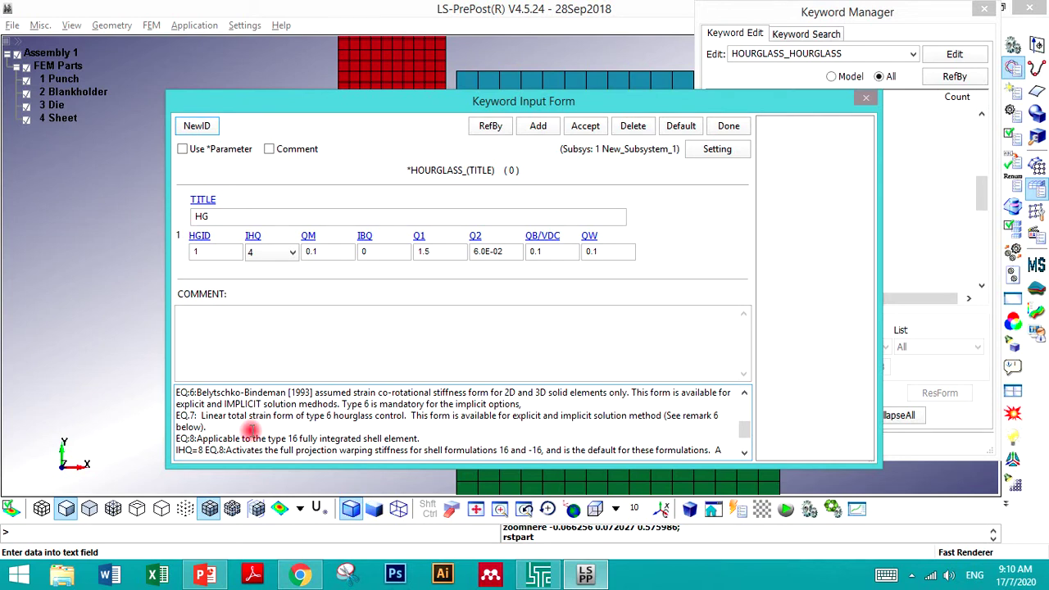
scroll(252, 429, "up", 1)
scroll(250, 428, "up", 1)
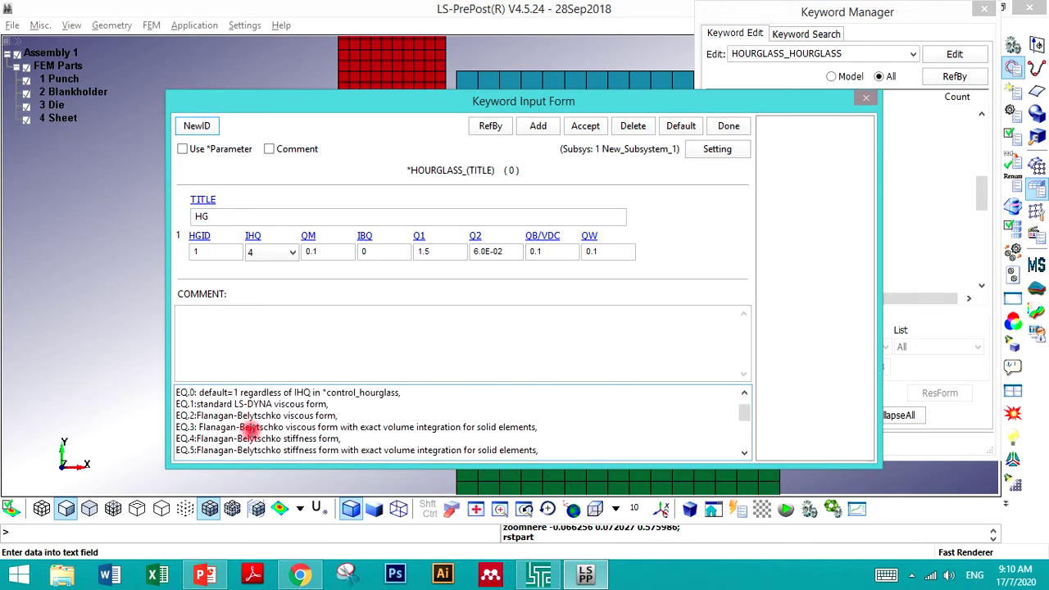
left_click_drag(345, 440, 177, 441)
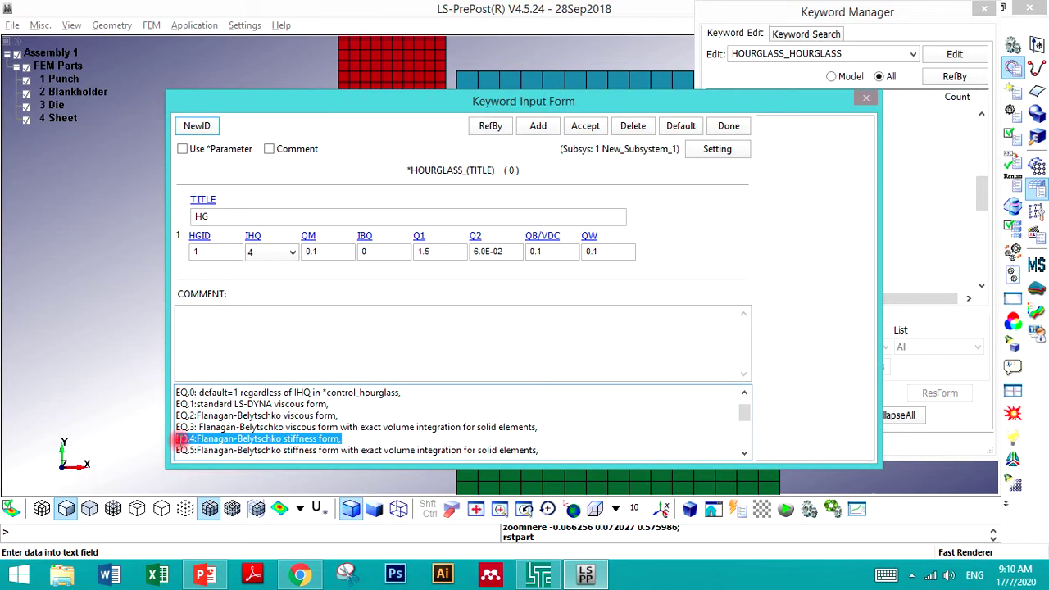
left_click(589, 127)
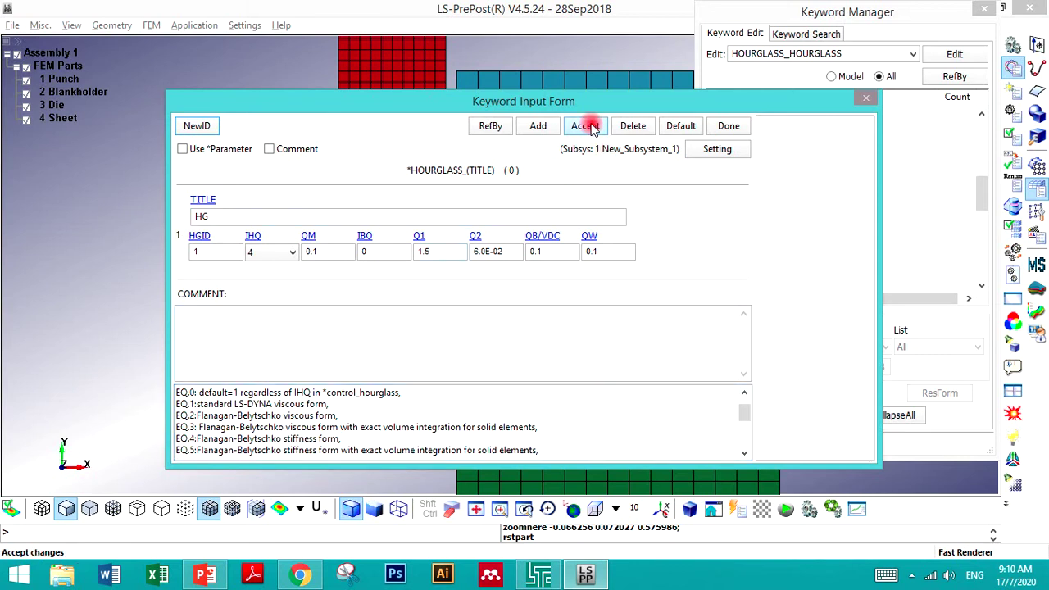
left_click(726, 127)
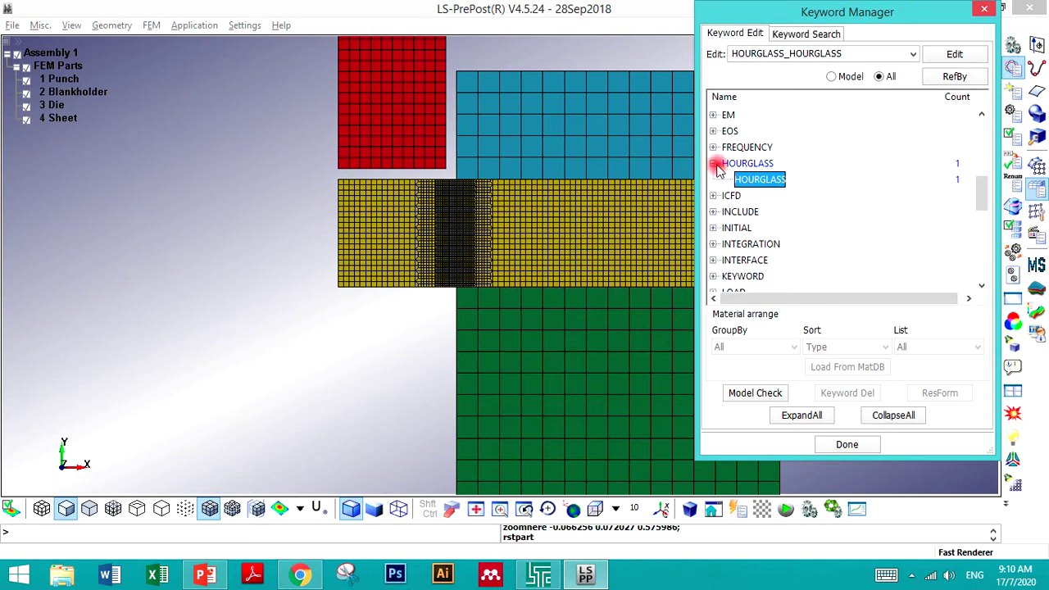
- Restrict the keyword list to keywords of the current model and open the PART keyword card for editing
left_click(713, 163)
left_click(819, 211)
scroll(818, 210, "down", 5)
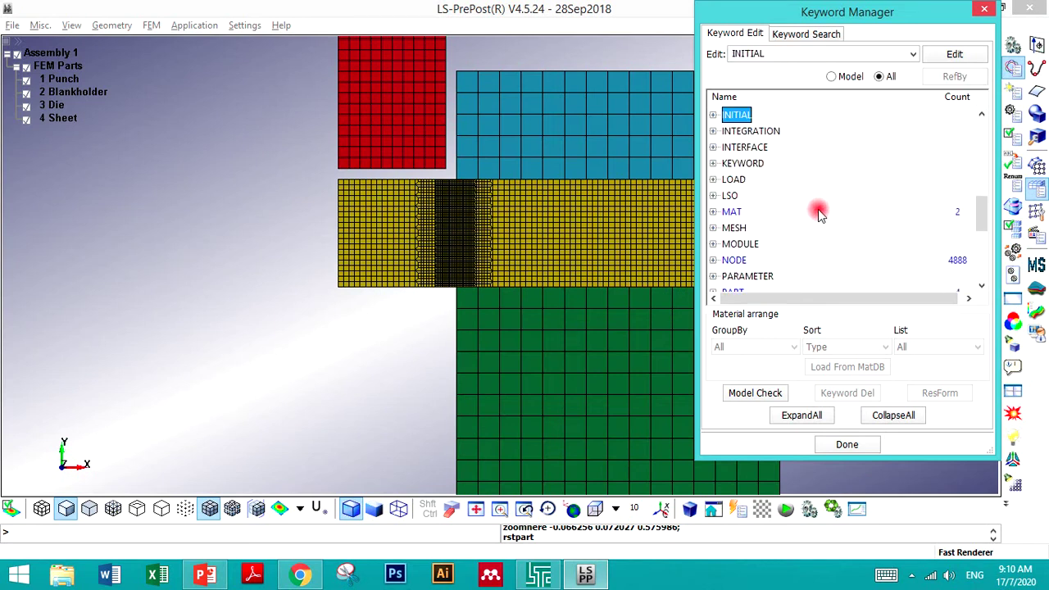
left_click(848, 76)
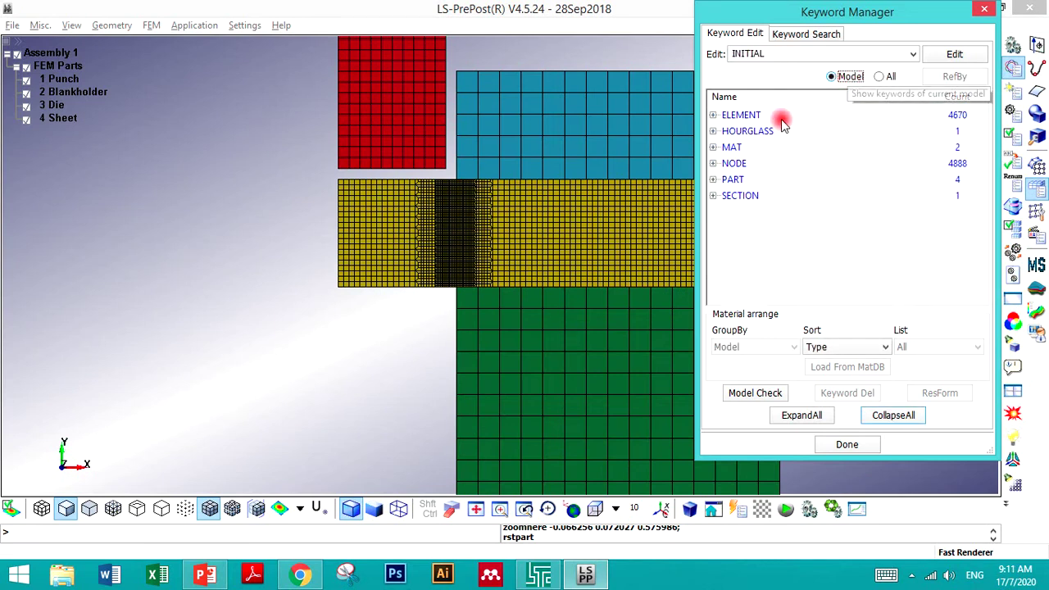
left_click(713, 180)
left_click(744, 197)
double_click(745, 197)
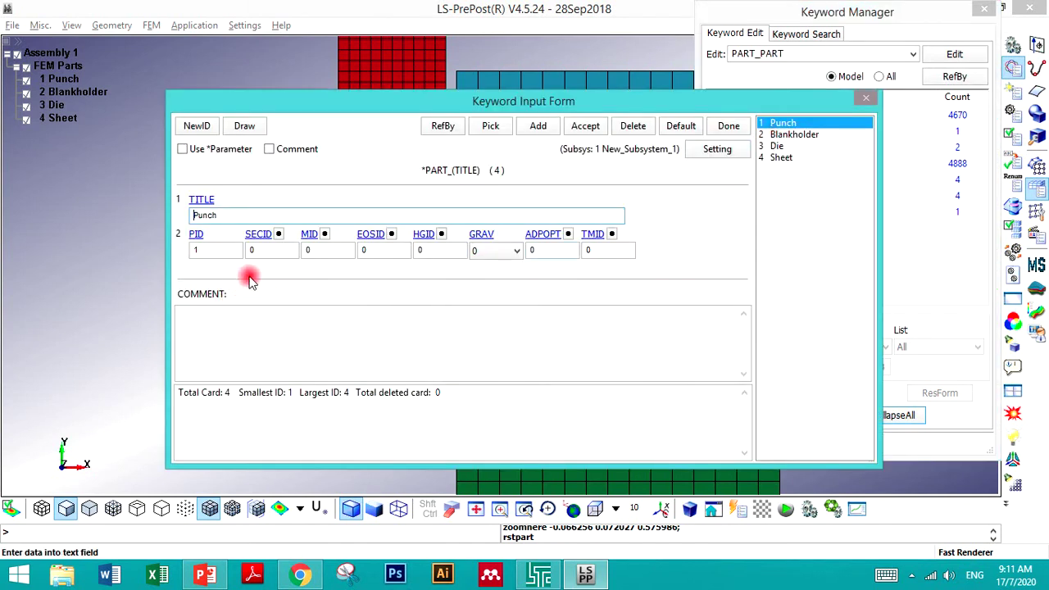
- Link the Punch part to the Shell_Axisymmetrical-half section and the Rigid material, and accept its card
left_click(280, 234)
left_click(838, 305)
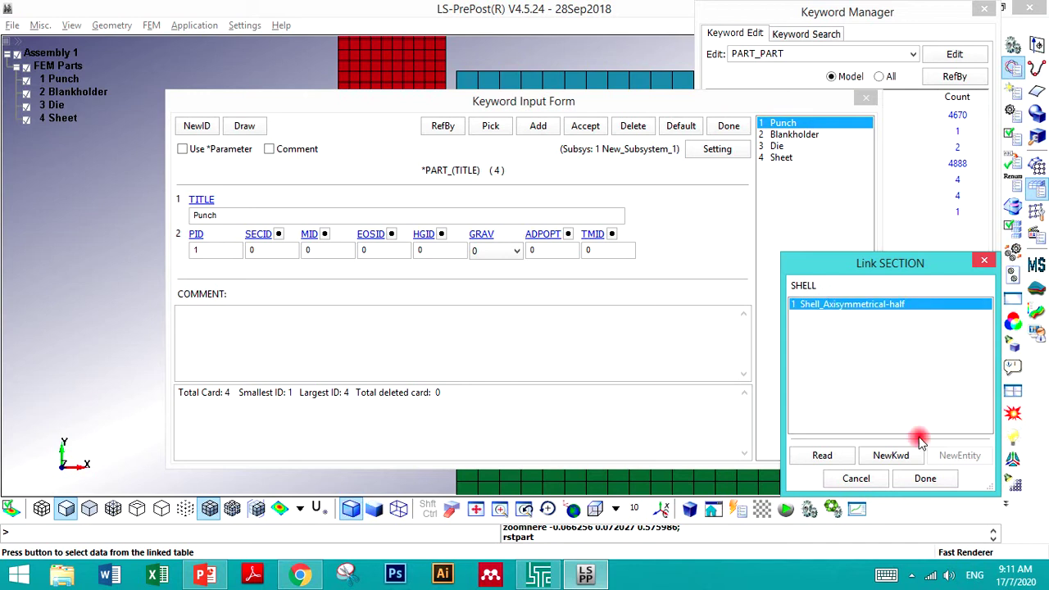
left_click(925, 479)
left_click(310, 251)
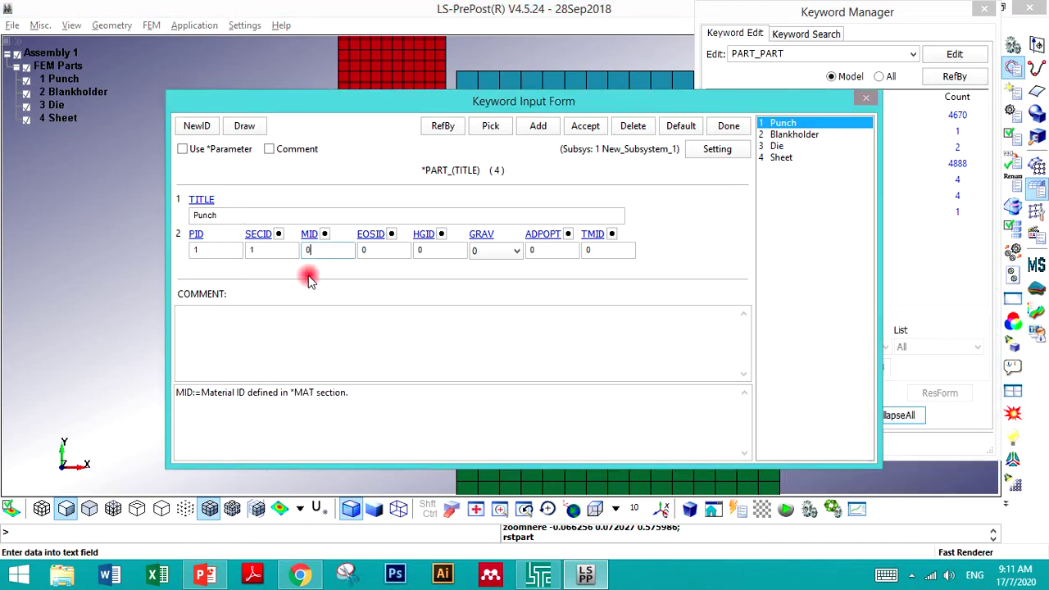
left_click_drag(244, 395, 214, 397)
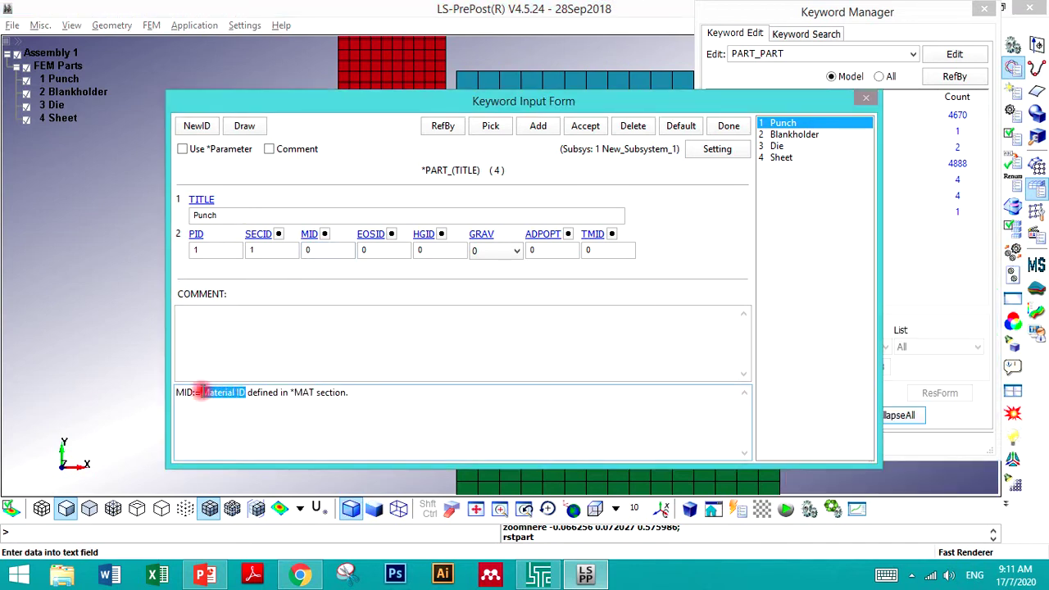
left_click(323, 235)
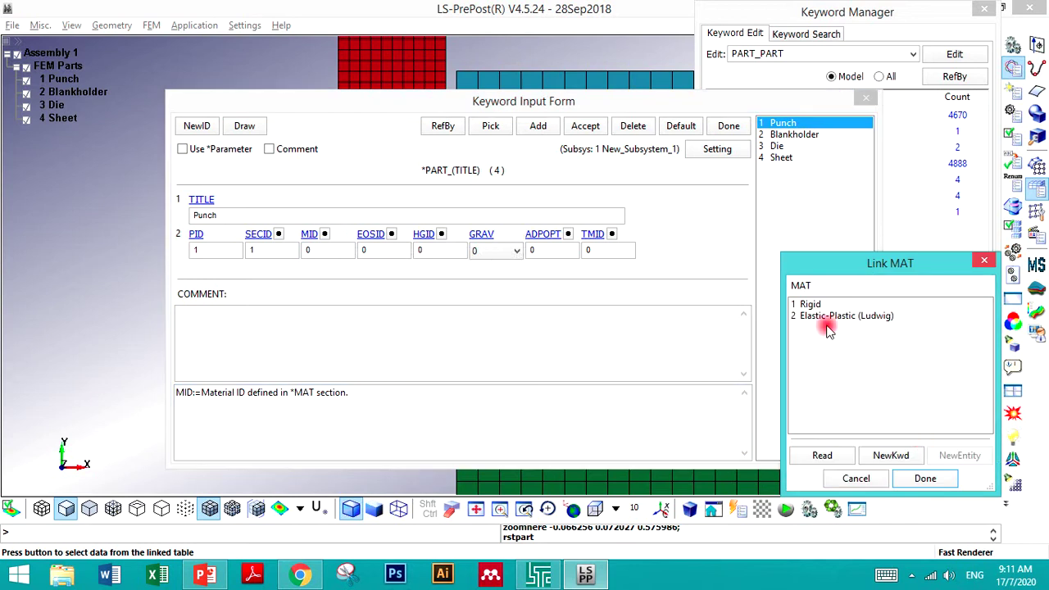
left_click(810, 304)
left_click(907, 478)
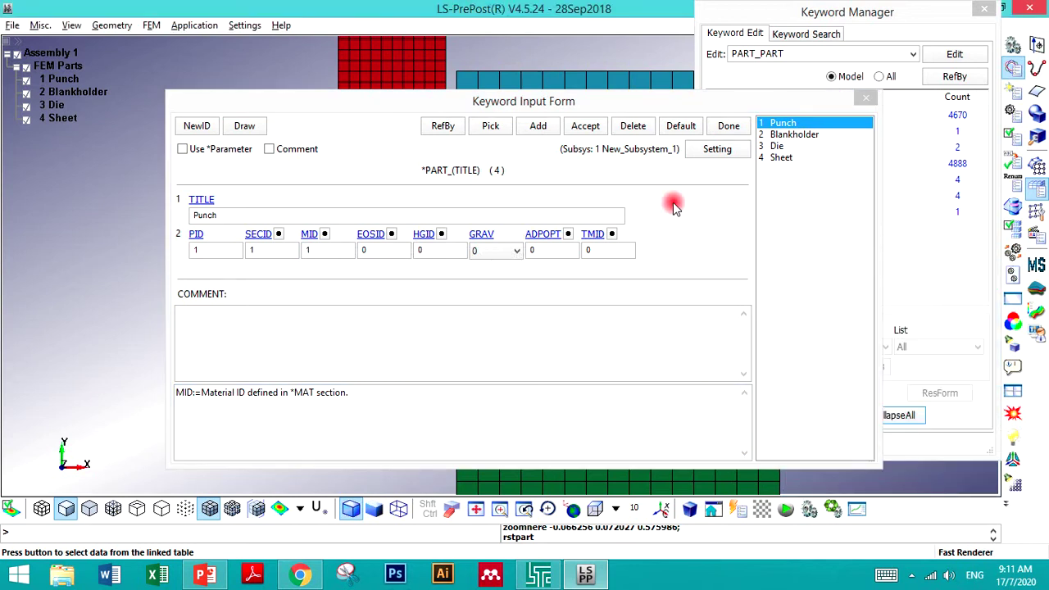
left_click(587, 126)
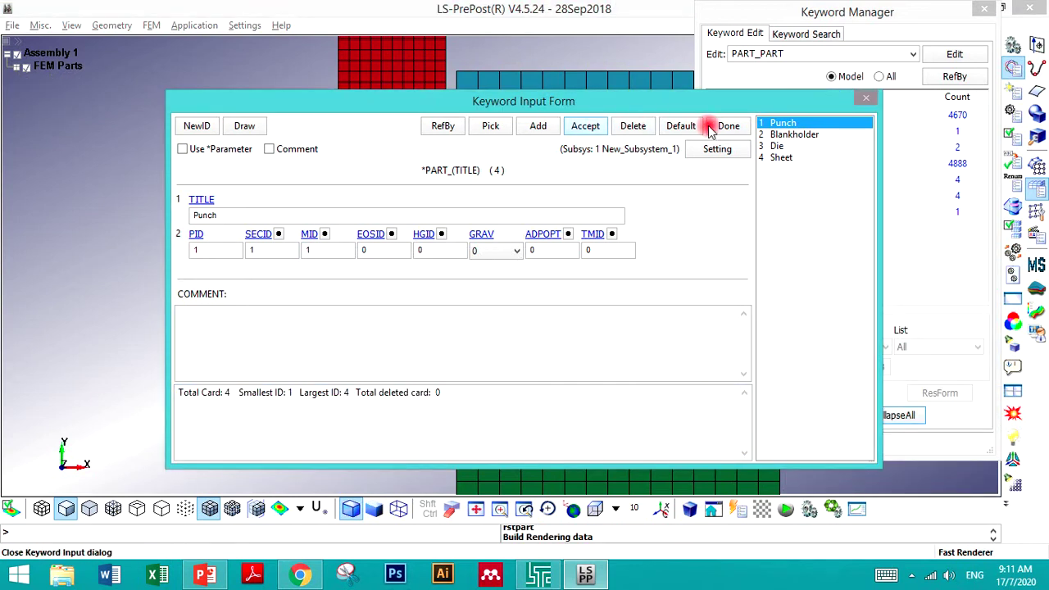
- Set SECID to 1 and MID to 1 for the Blankholder part and accept its card
left_click(771, 146)
left_click(775, 135)
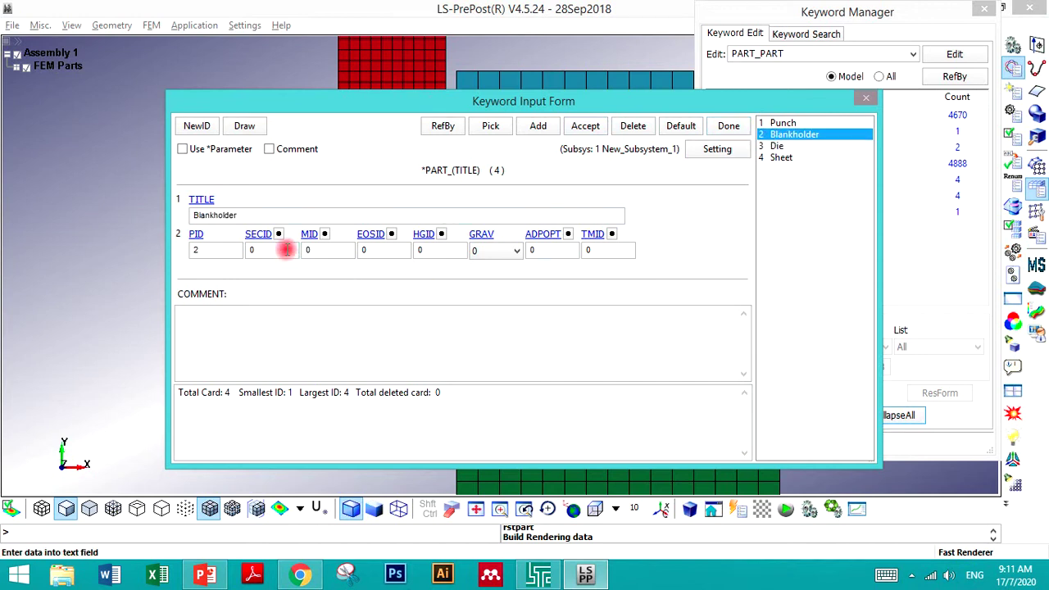
left_click(257, 250)
type("1")
left_click(319, 250)
type("1")
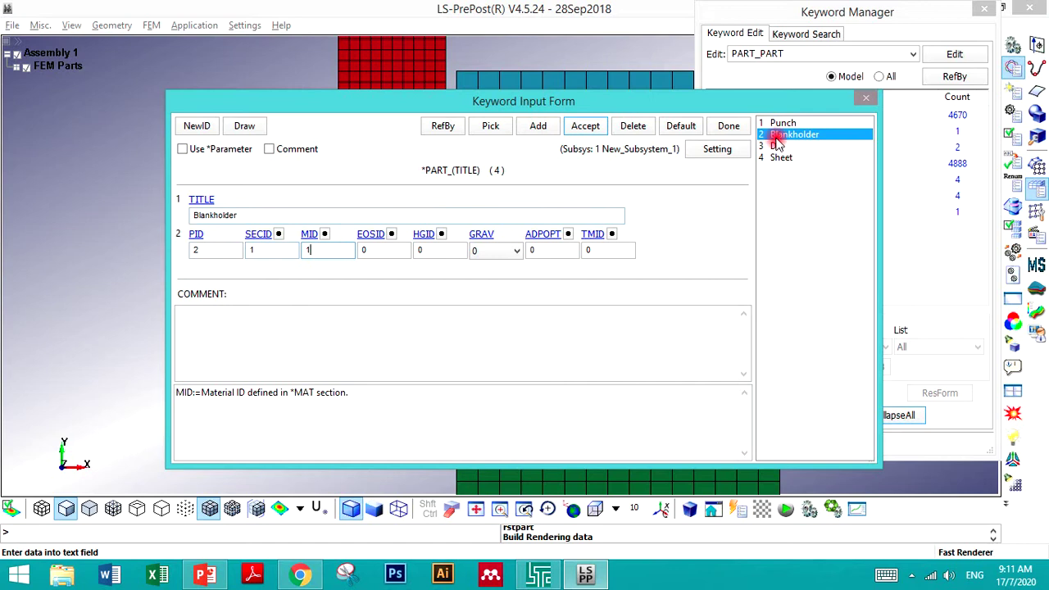
left_click(585, 125)
- Link the Die part to the Shell_Axisymmetrical-half section and the Rigid material, and accept its card
left_click(775, 146)
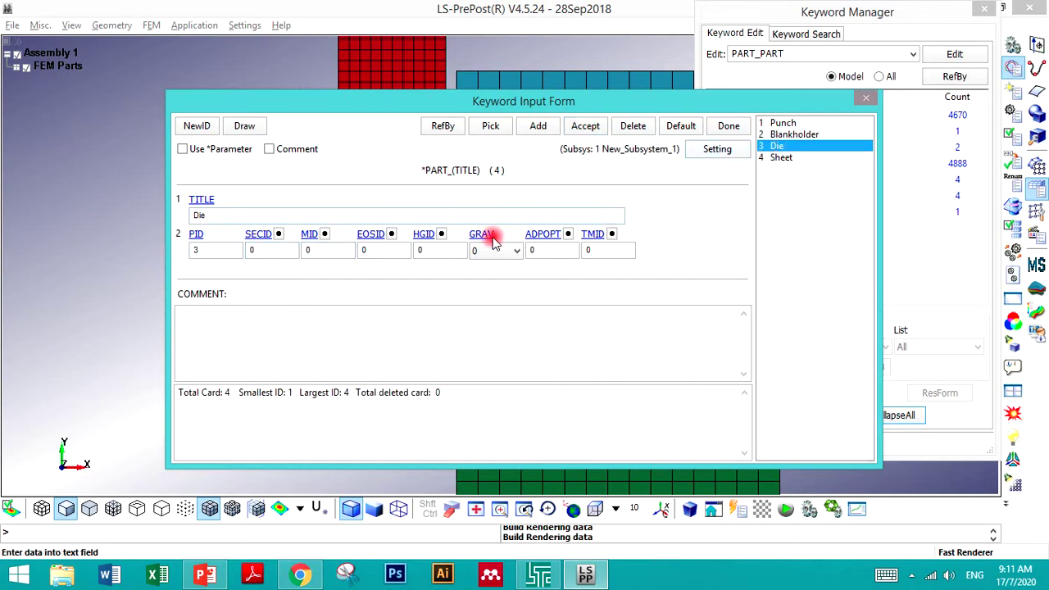
left_click(271, 233)
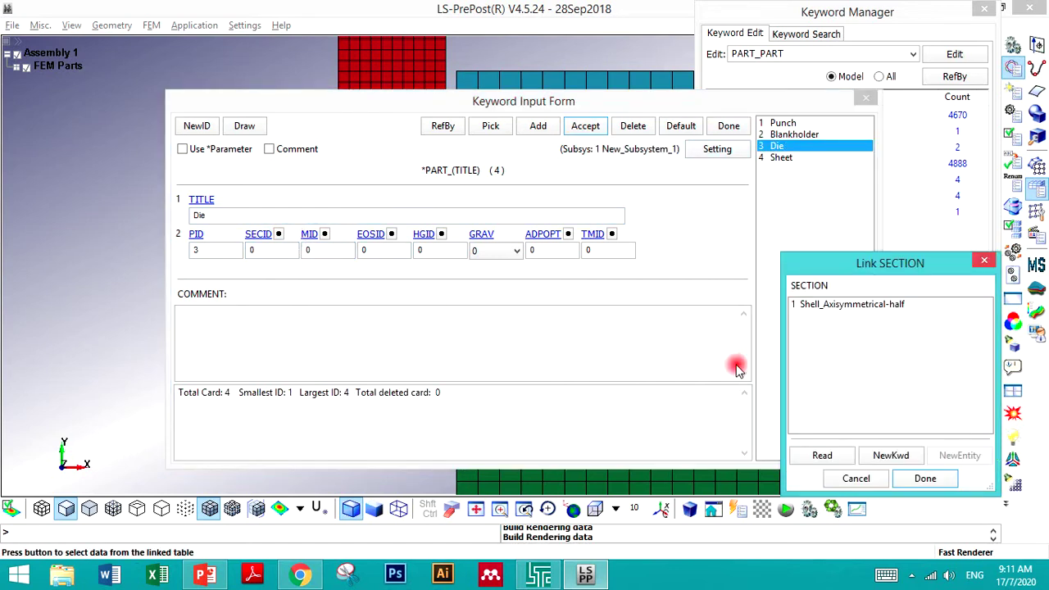
left_click(825, 305)
left_click(915, 479)
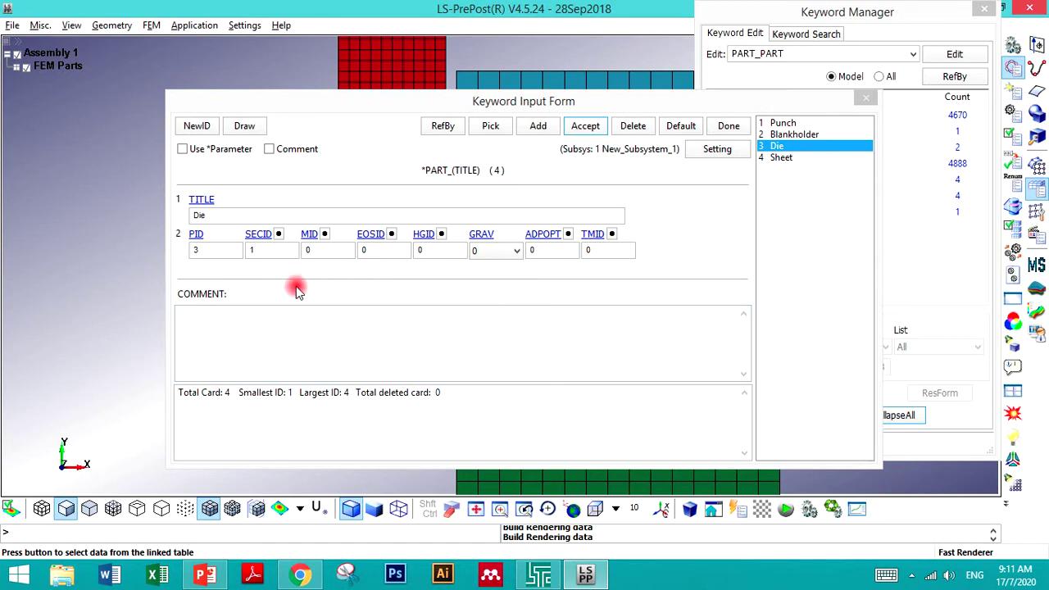
left_click(312, 235)
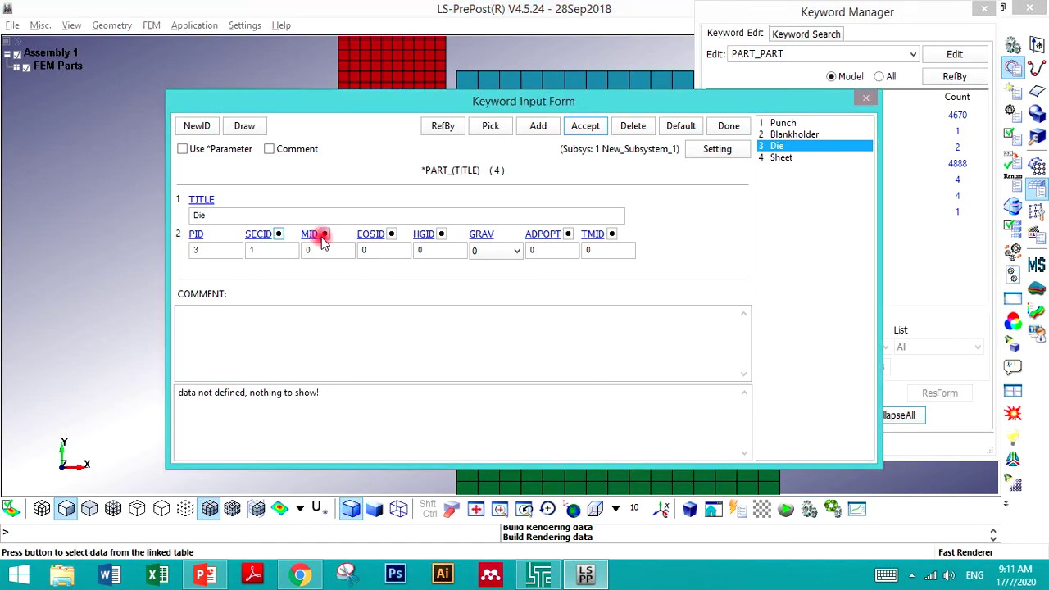
left_click(806, 304)
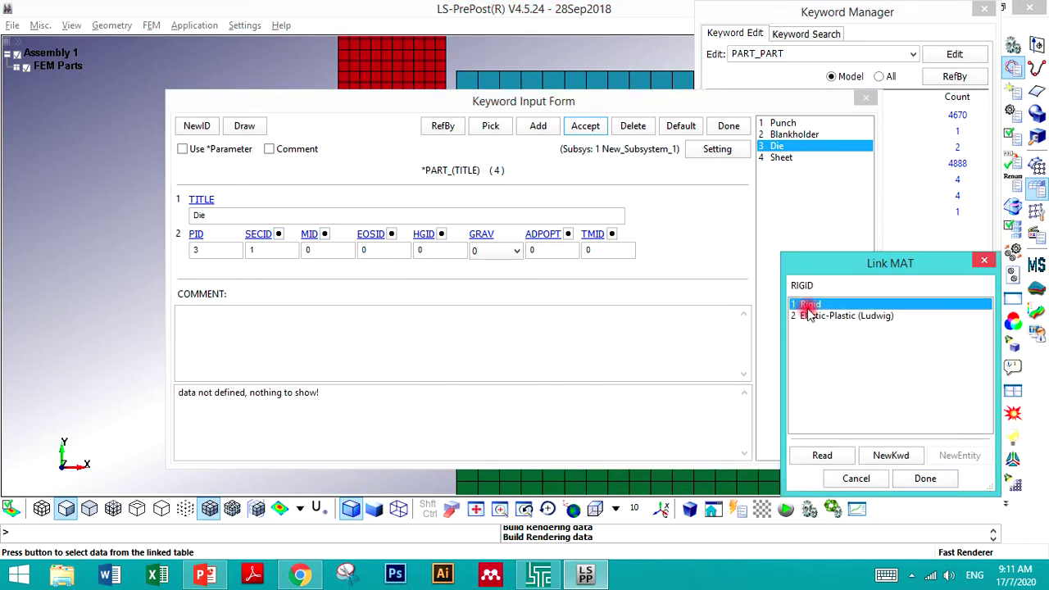
left_click(921, 480)
left_click(585, 127)
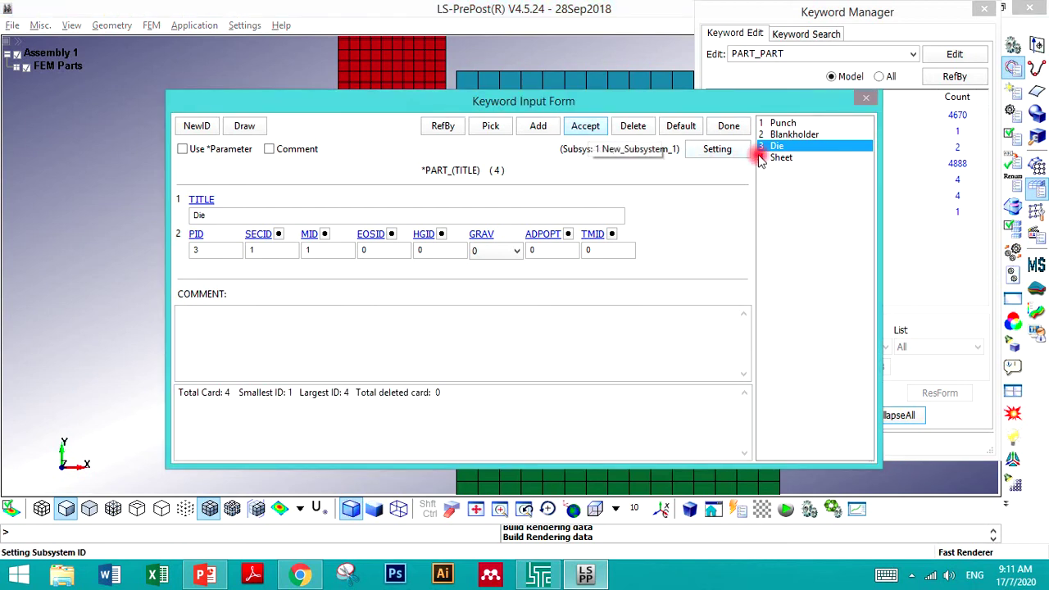
- Link the Sheet part to the Shell_Axisymmetrical-half section and the Elastic-Plastic (Ludwig) material
left_click(781, 158)
left_click(277, 235)
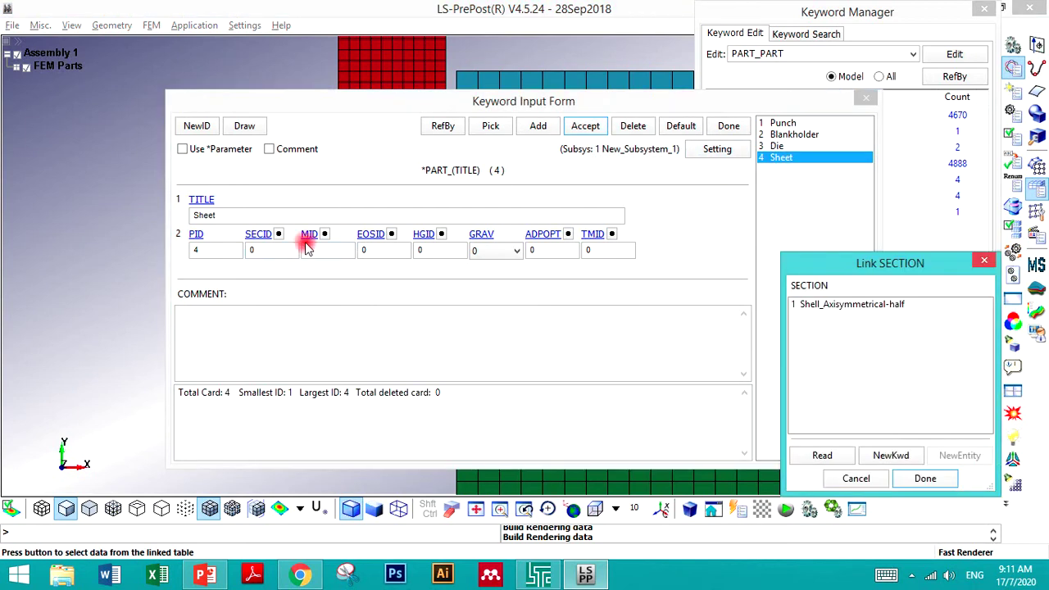
left_click(856, 305)
left_click(905, 481)
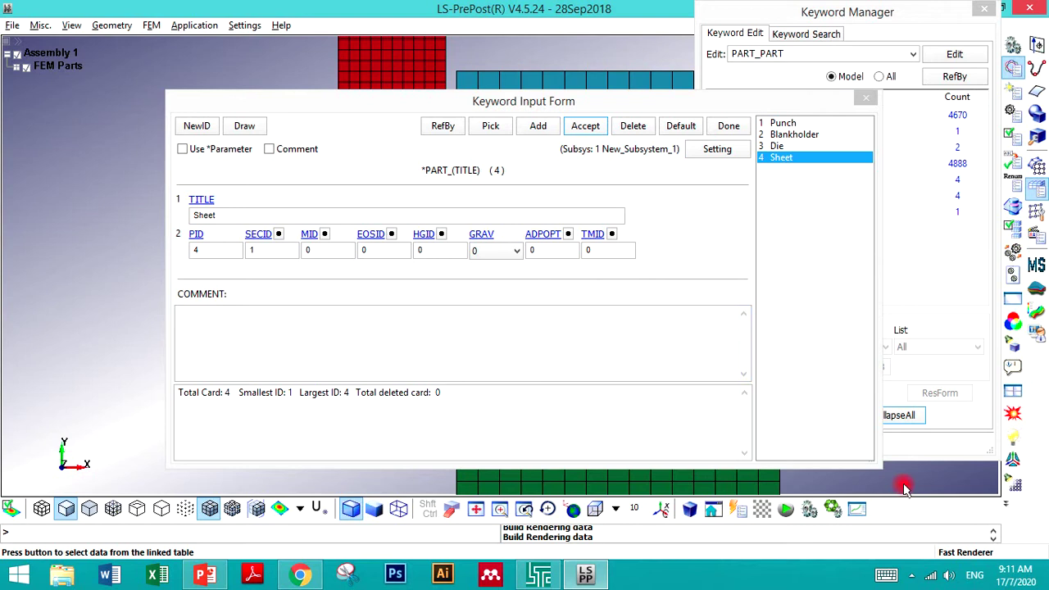
left_click(331, 236)
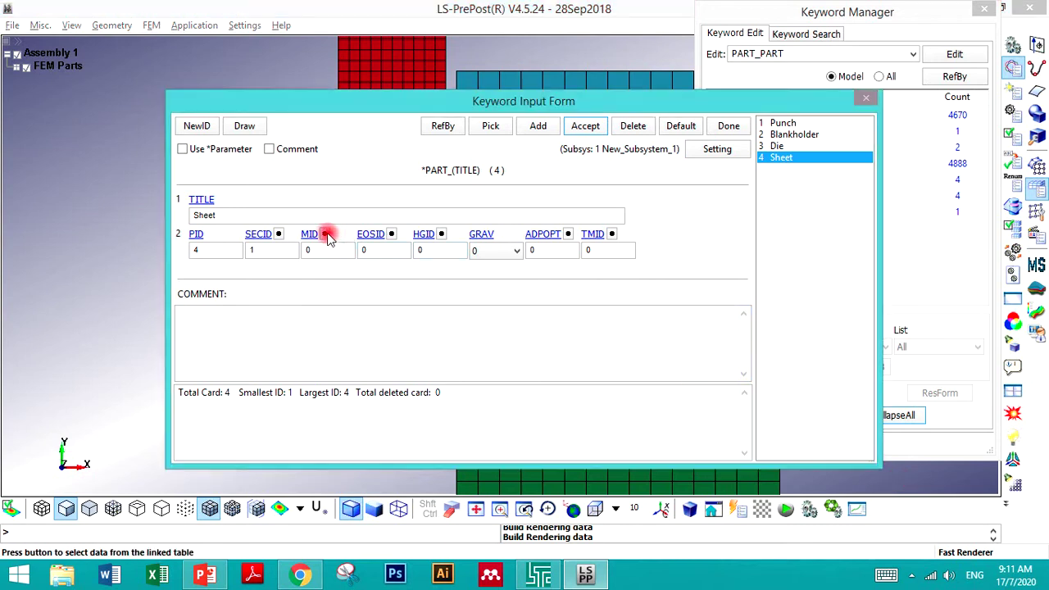
left_click(812, 317)
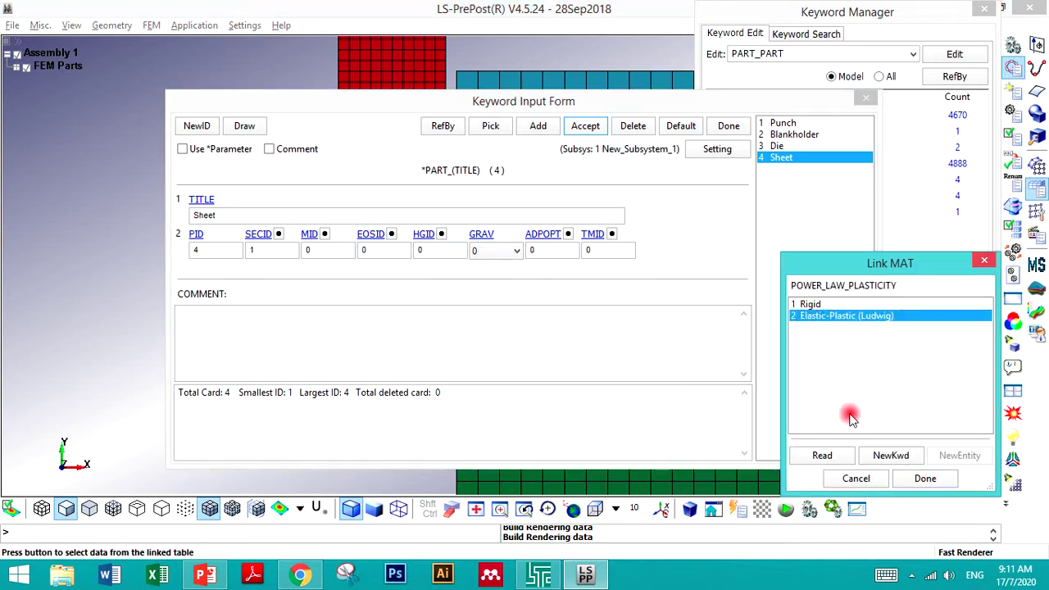
left_click(916, 482)
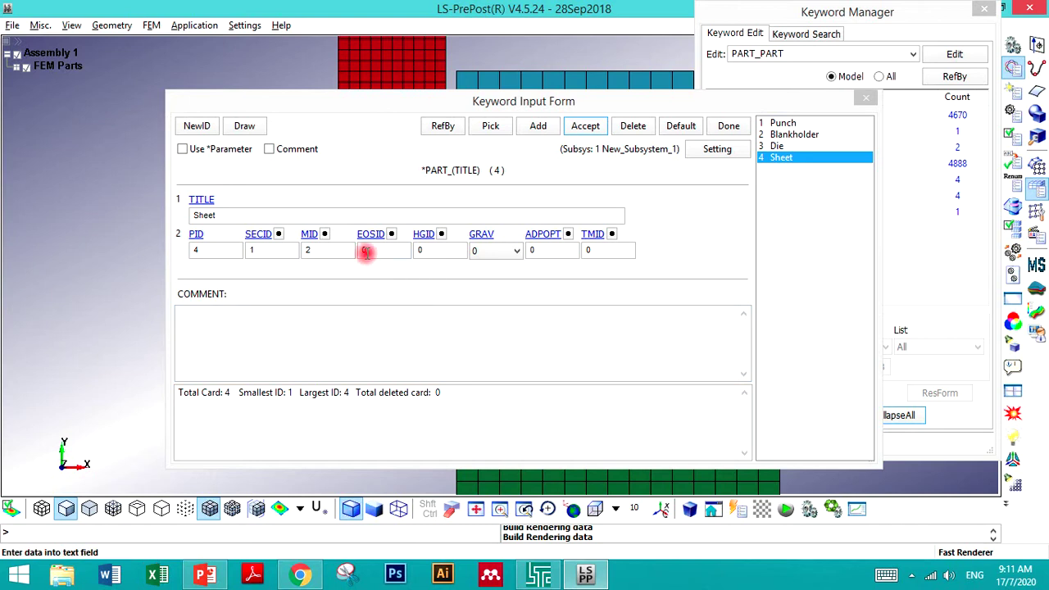
- Link the Sheet part to the HG hourglass card, accept it, close the part form and collapse the keyword list
left_click(436, 248)
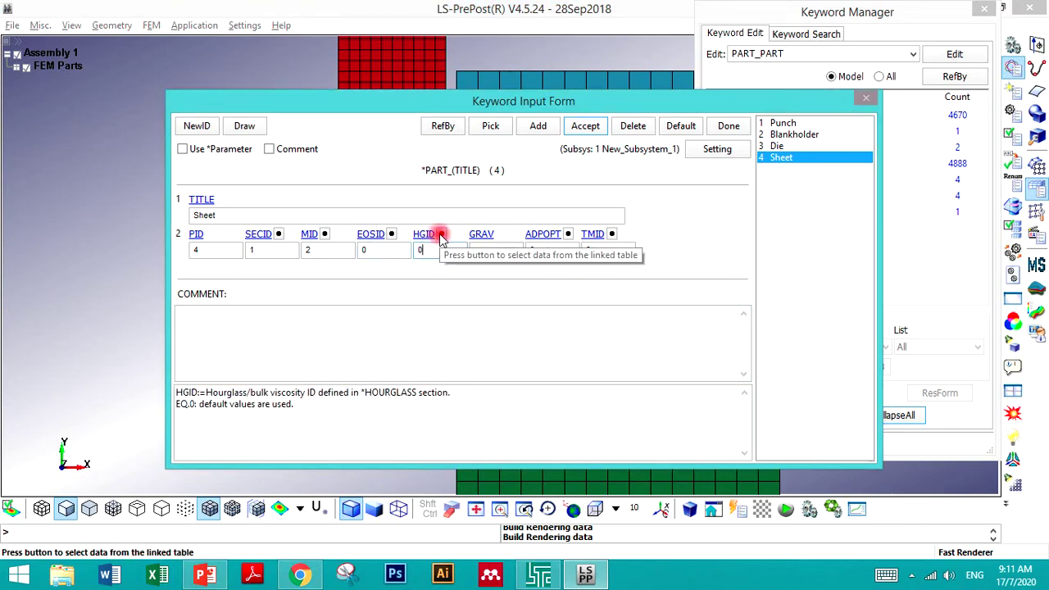
left_click(441, 235)
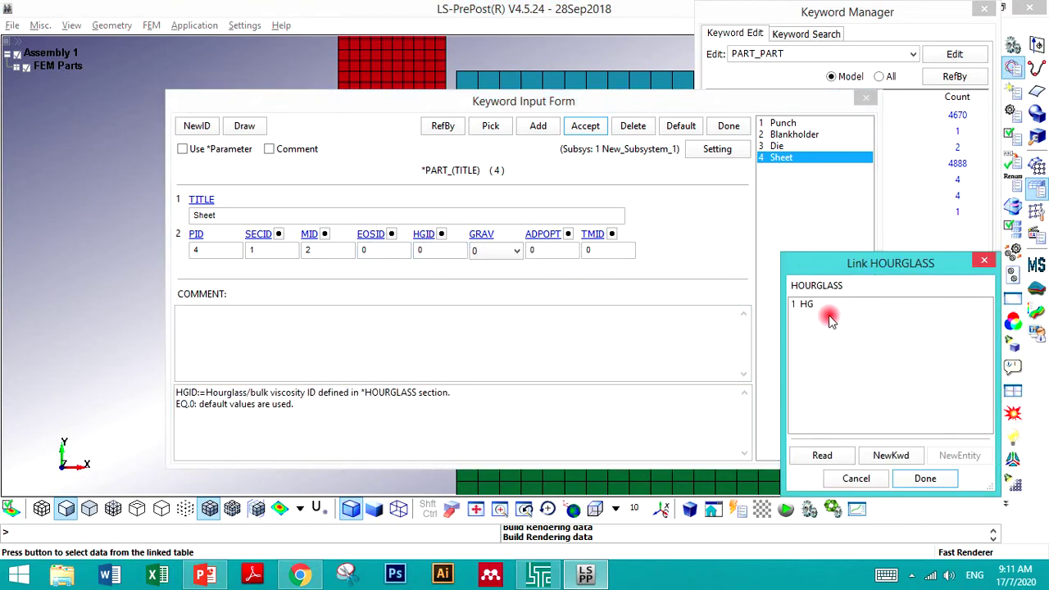
left_click(804, 304)
left_click(925, 478)
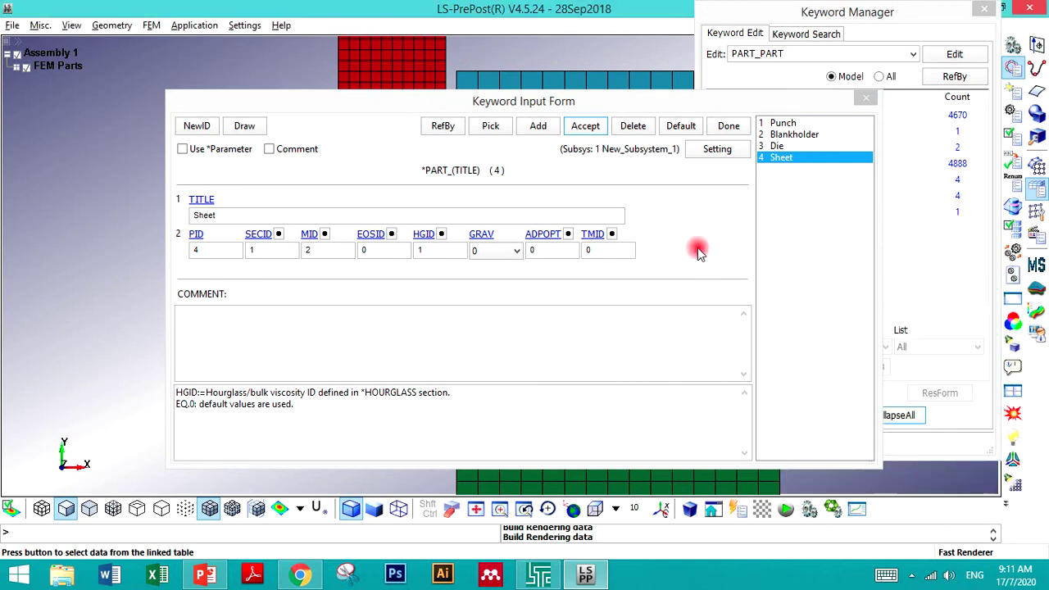
left_click(599, 127)
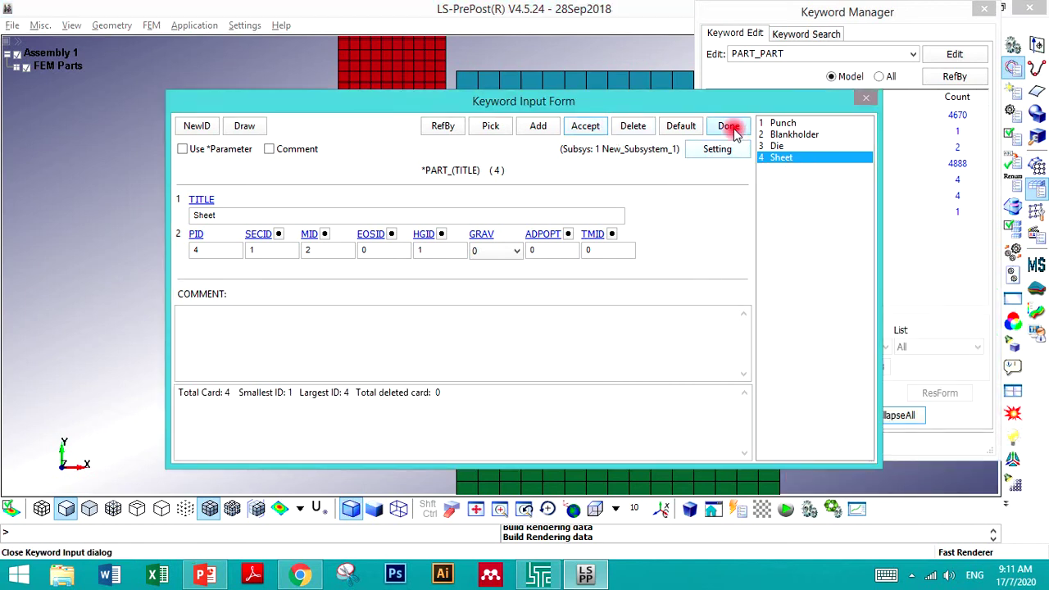
left_click(729, 128)
left_click(871, 414)
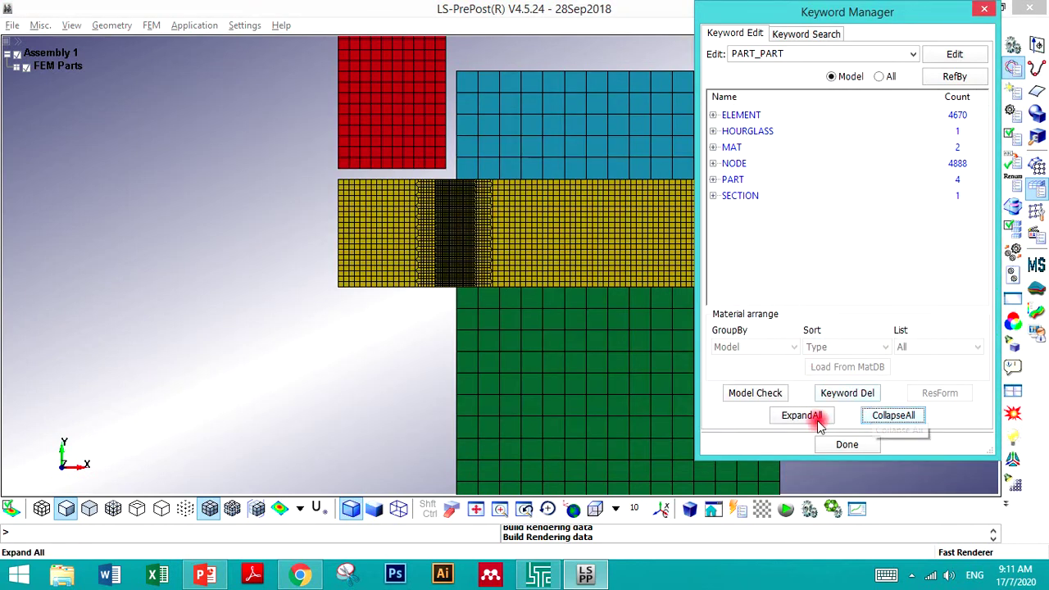
- Switch to PowerPoint to look over the slides around the blanking material parameters, and return to the keyword list in LS-PrePost
key("alt+Tab")
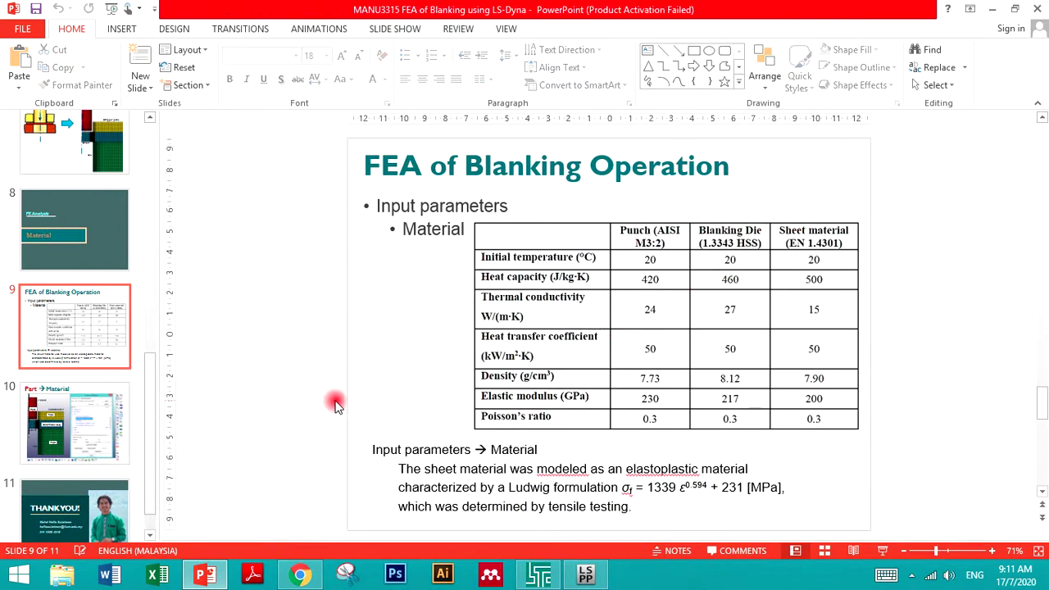
scroll(332, 408, "down", 2)
scroll(336, 404, "down", 1)
scroll(336, 401, "up", 1)
key("alt+Tab")
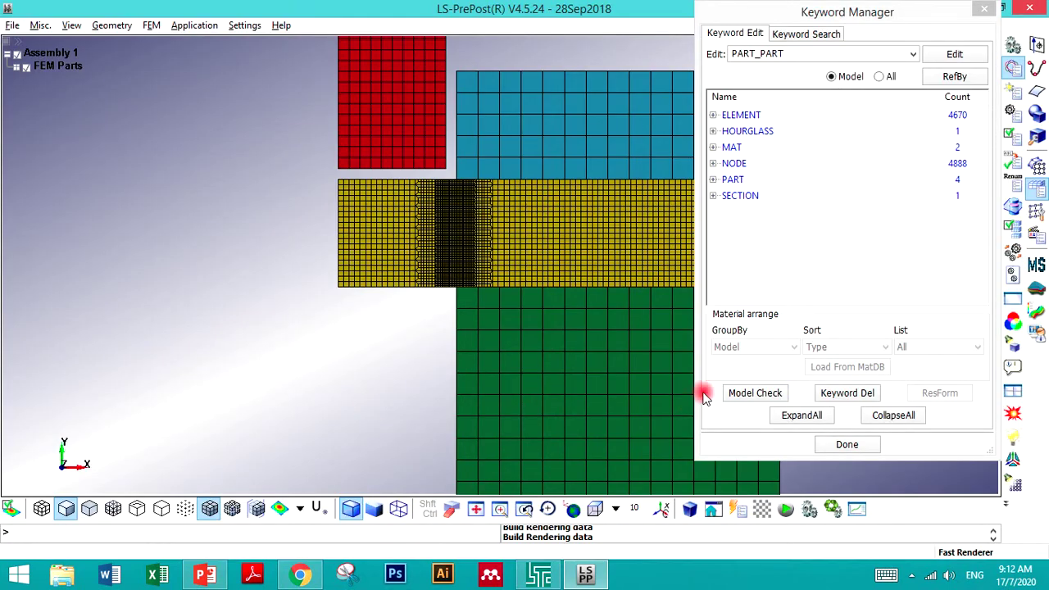
left_click(816, 263)
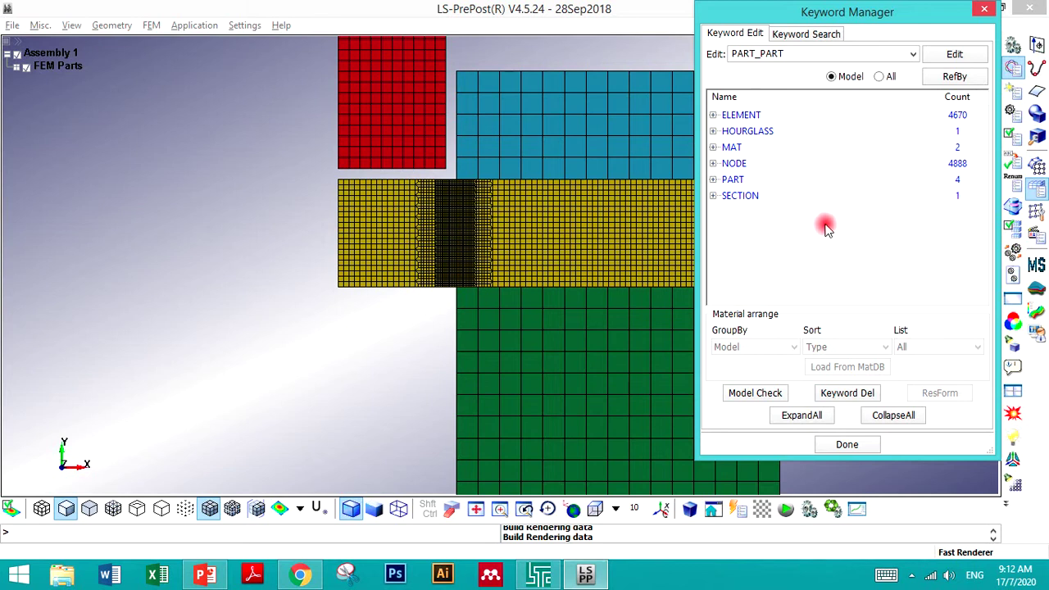
- Close the keyword list and create a part set titled Punch containing the red punch part
left_click(984, 11)
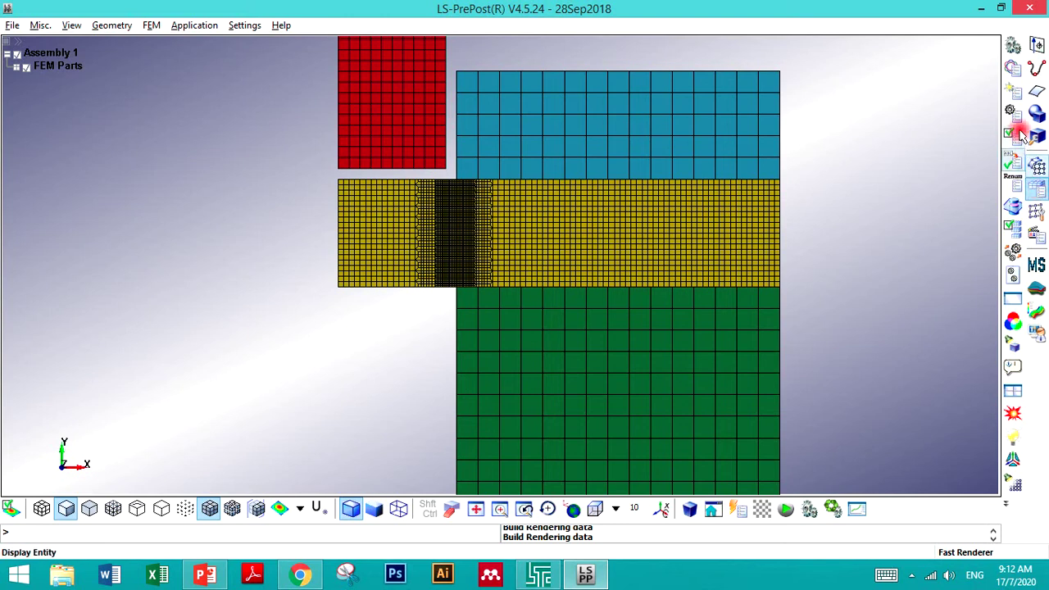
left_click(1015, 93)
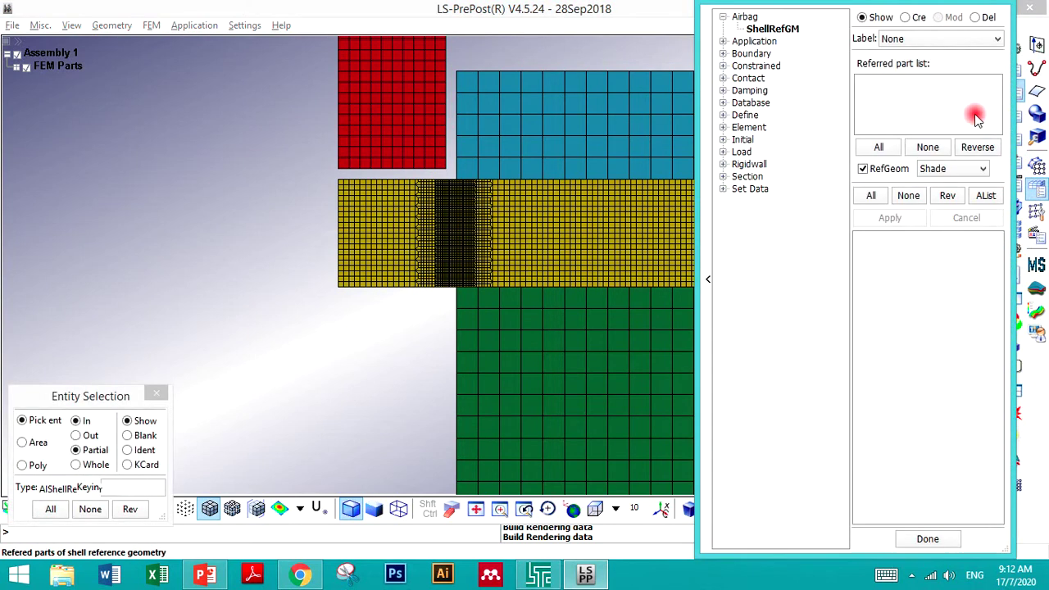
left_click(724, 190)
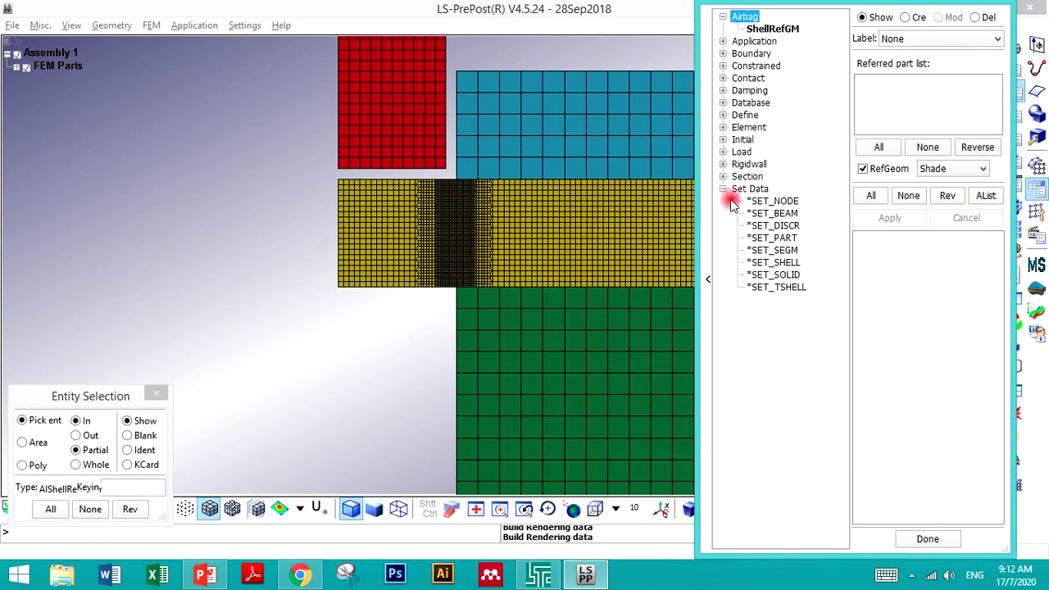
left_click(774, 237)
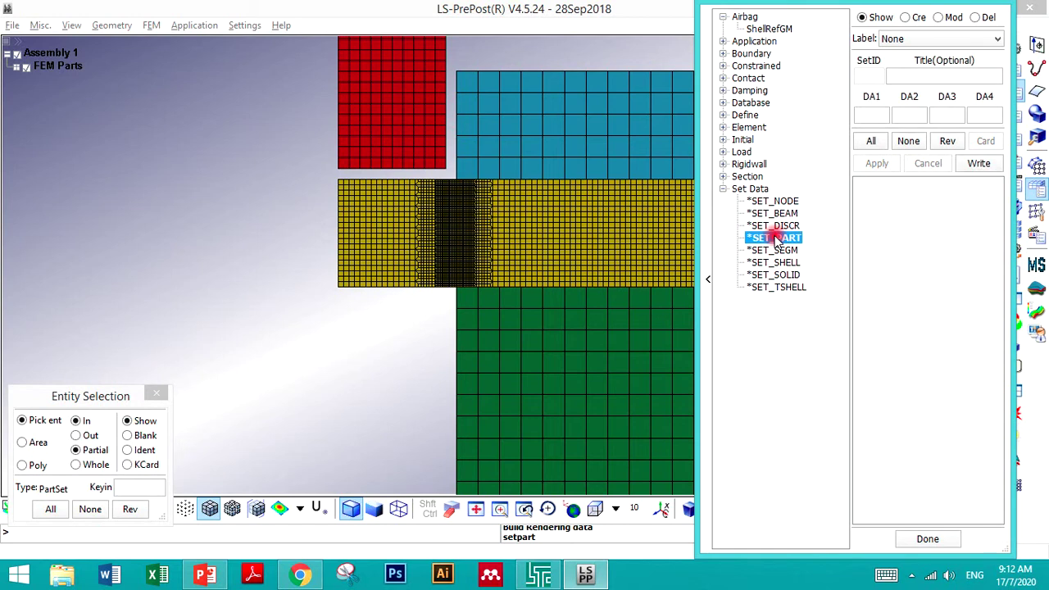
left_click(905, 18)
left_click(912, 75)
left_click_drag(871, 5, 872, 28)
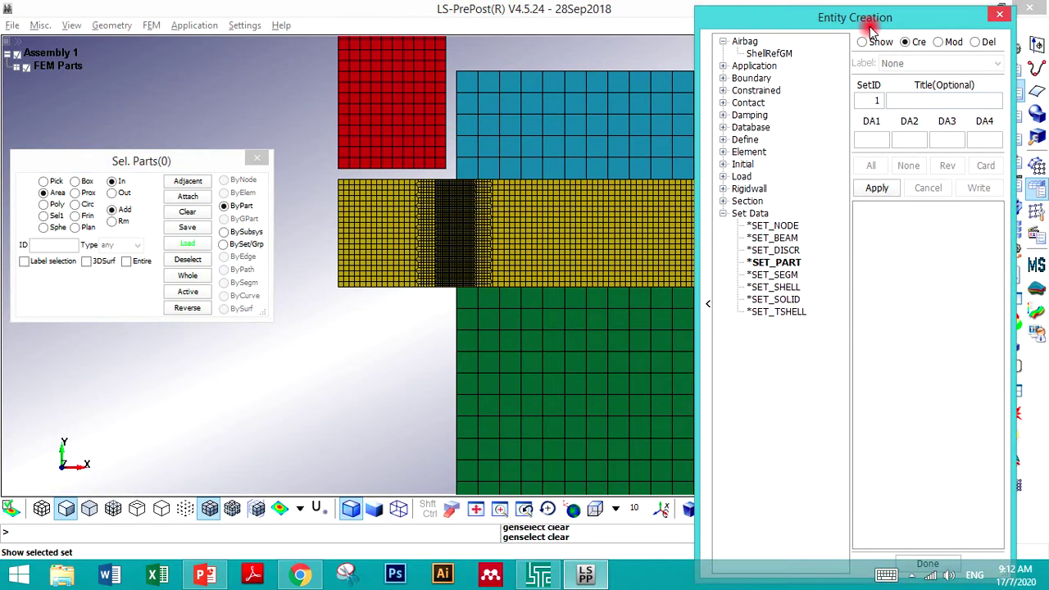
left_click(898, 100)
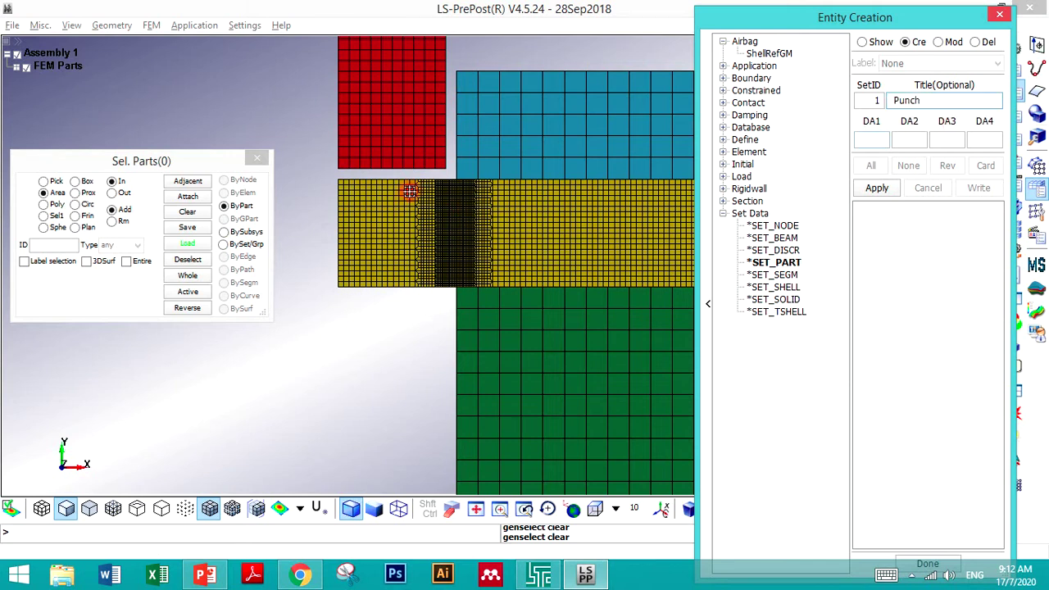
left_click(49, 182)
left_click(364, 91)
left_click(867, 189)
- Create a part set titled Blankholder from the blue part and one titled Die from the green part
left_click(896, 100)
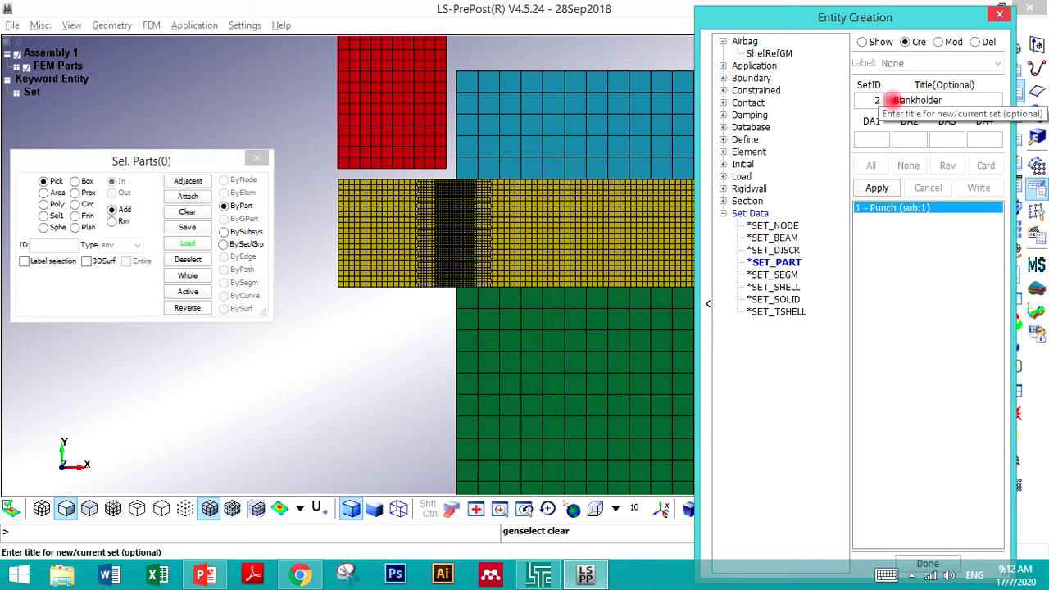
left_click(560, 141)
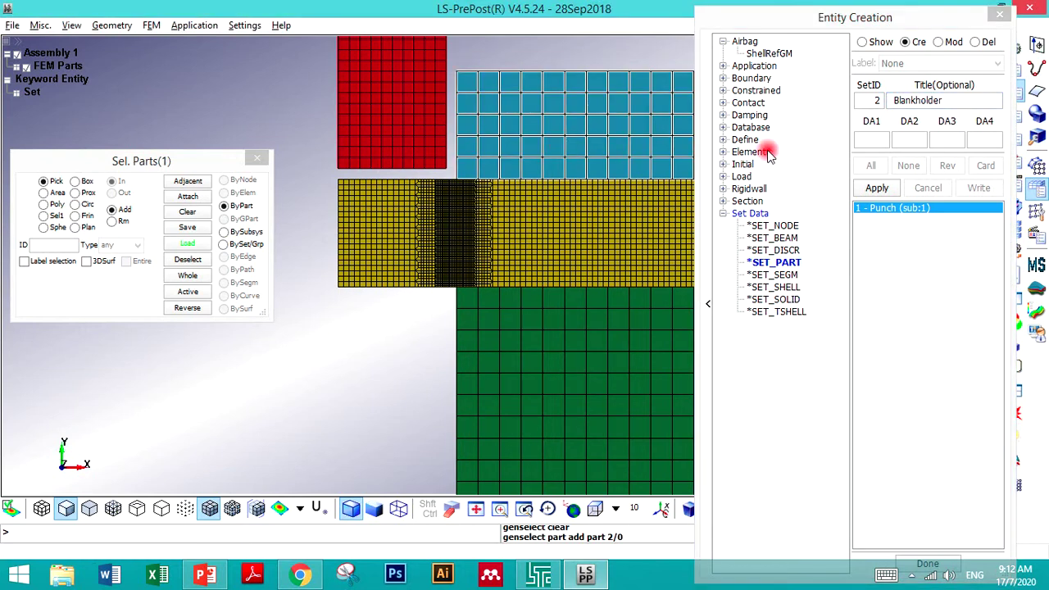
left_click(870, 190)
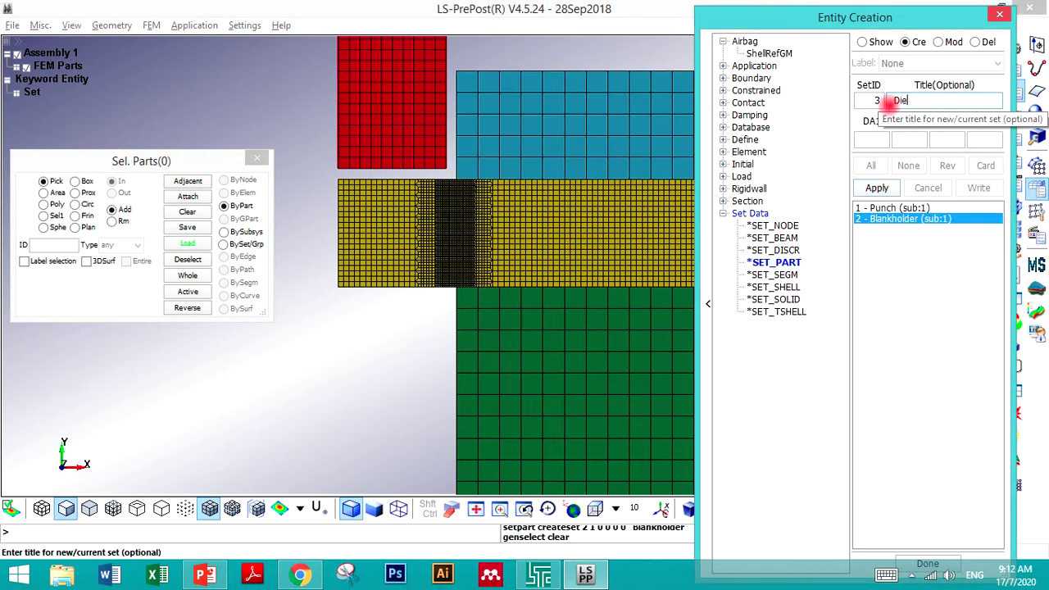
left_click(889, 100)
type("Die")
left_click(546, 314)
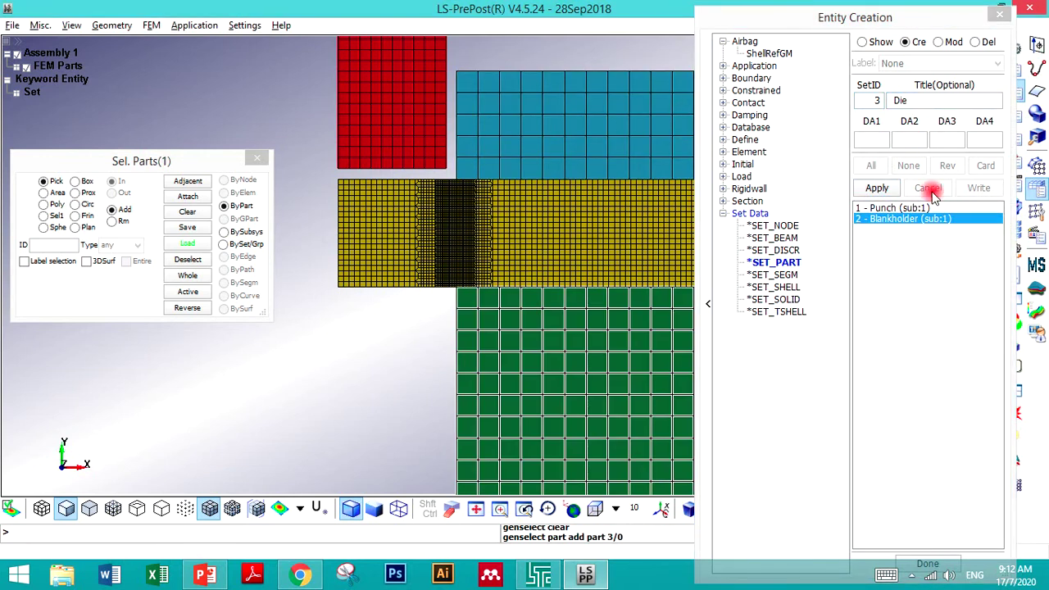
left_click(871, 190)
- Create a part set titled Sheet from the yellow part, deselect all sets and close entity creation
left_click(574, 238)
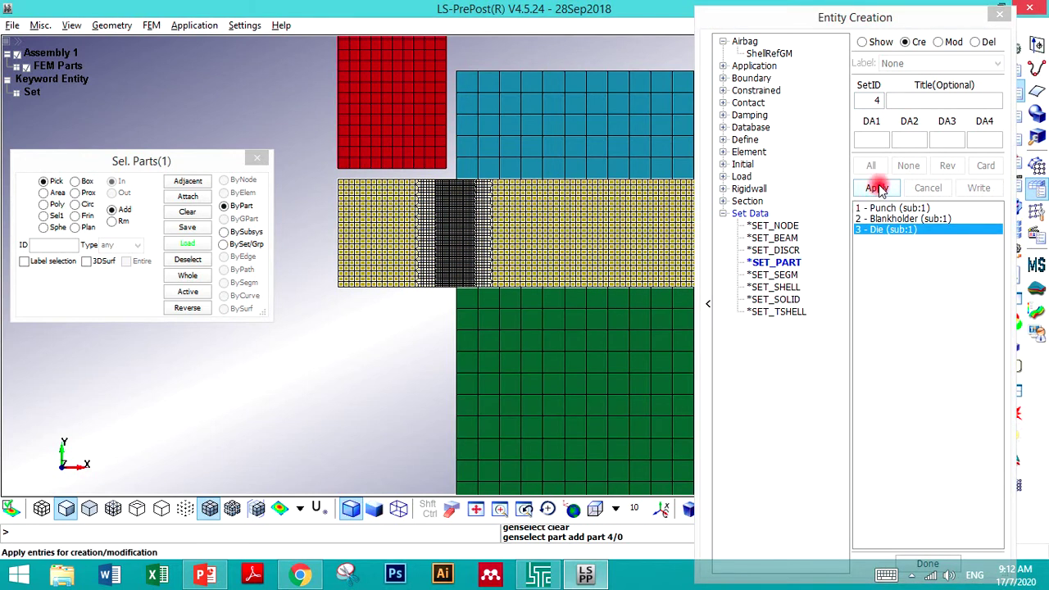
left_click(898, 101)
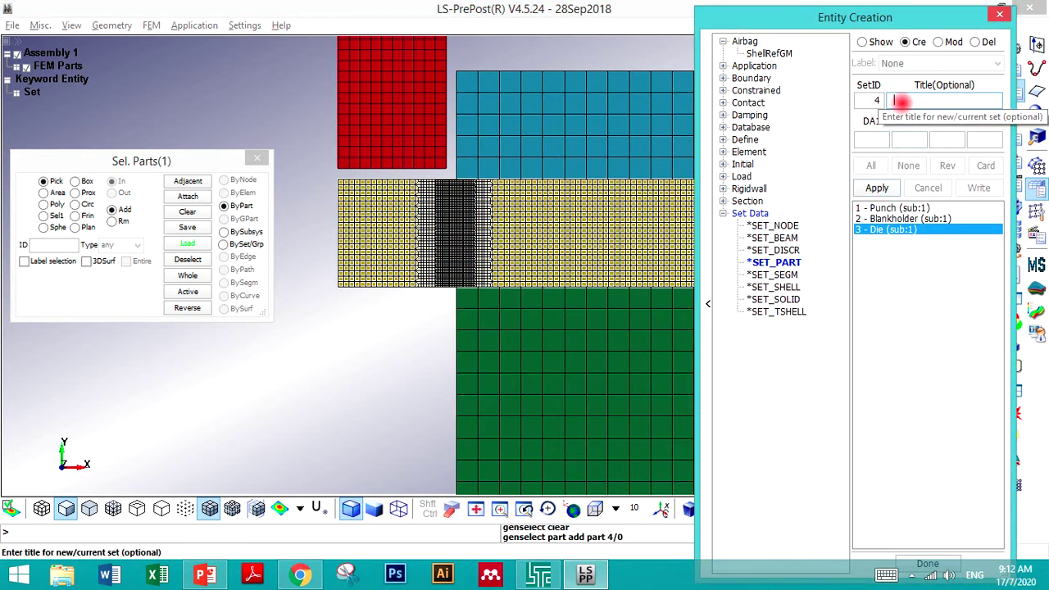
type("Sheet")
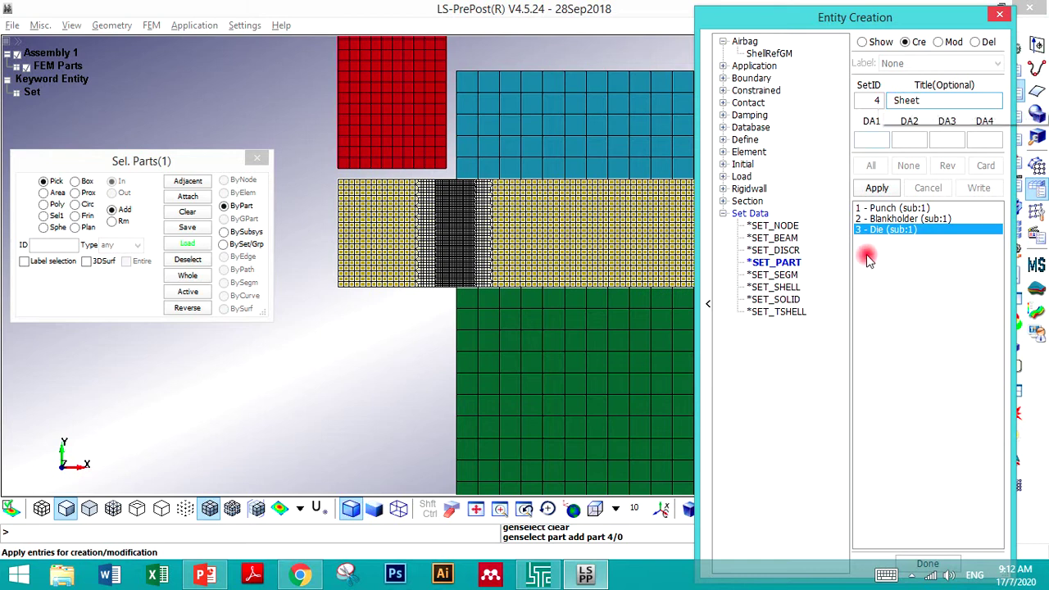
left_click(875, 187)
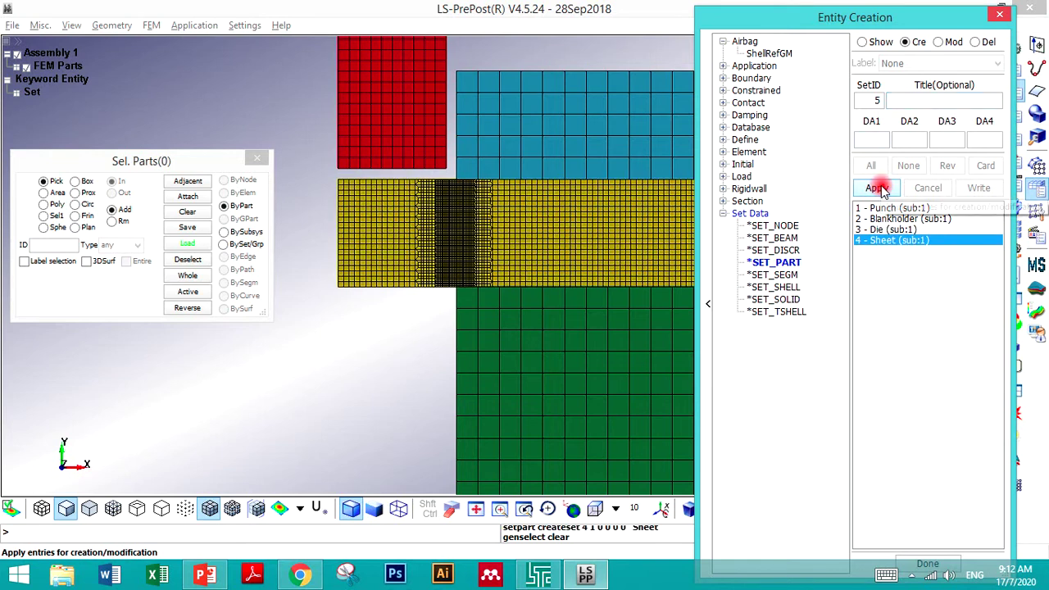
left_click(862, 41)
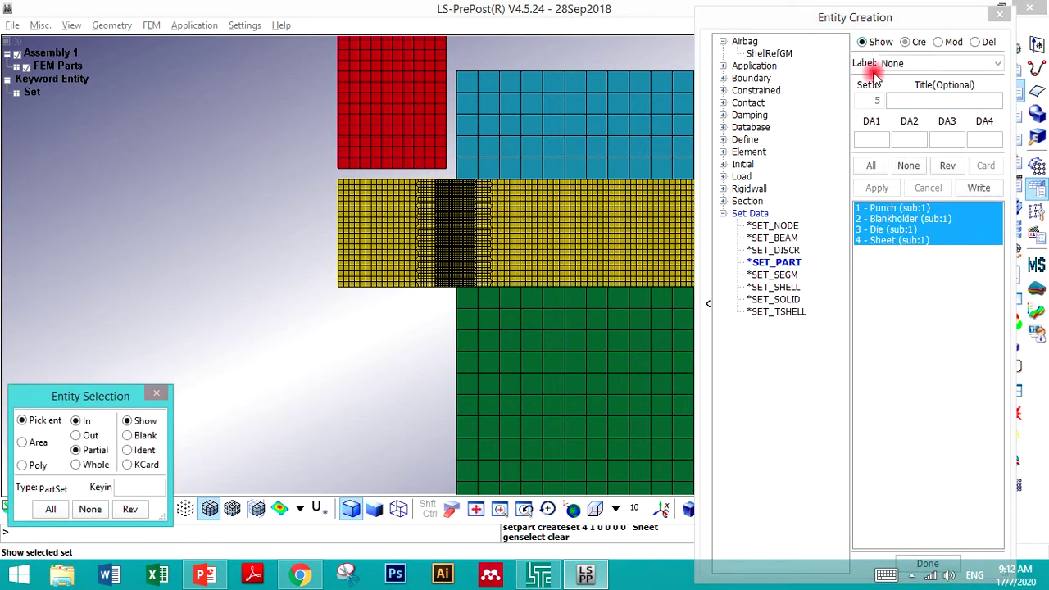
left_click(908, 166)
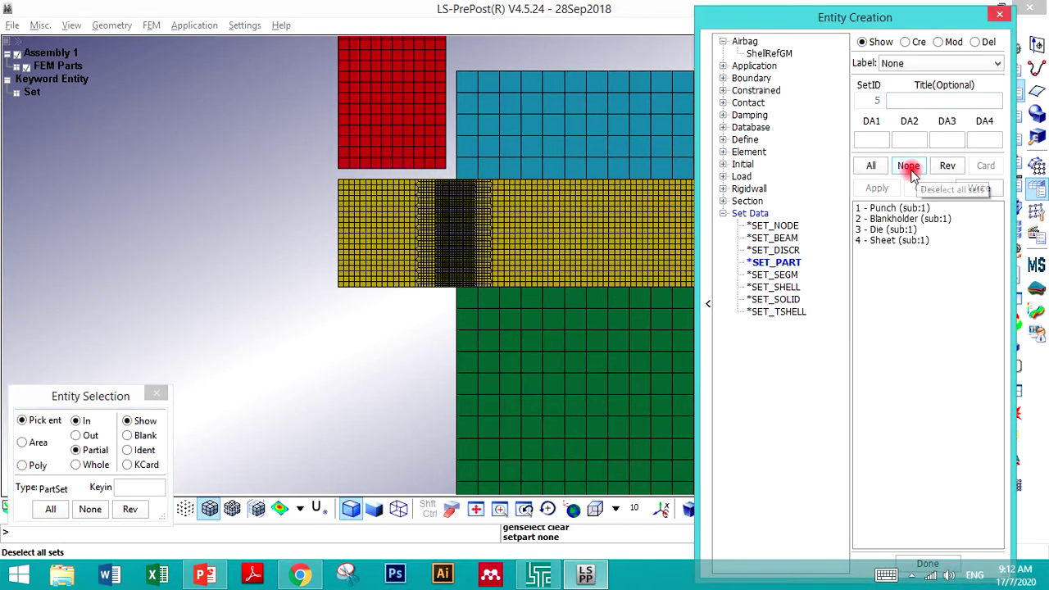
left_click(927, 563)
- Open a CONTACT 2D_AUTOMATIC_ONE_WAY_SURFACE_TO_SURFACE card from the full keyword list and place its form over the model view
left_click(1016, 70)
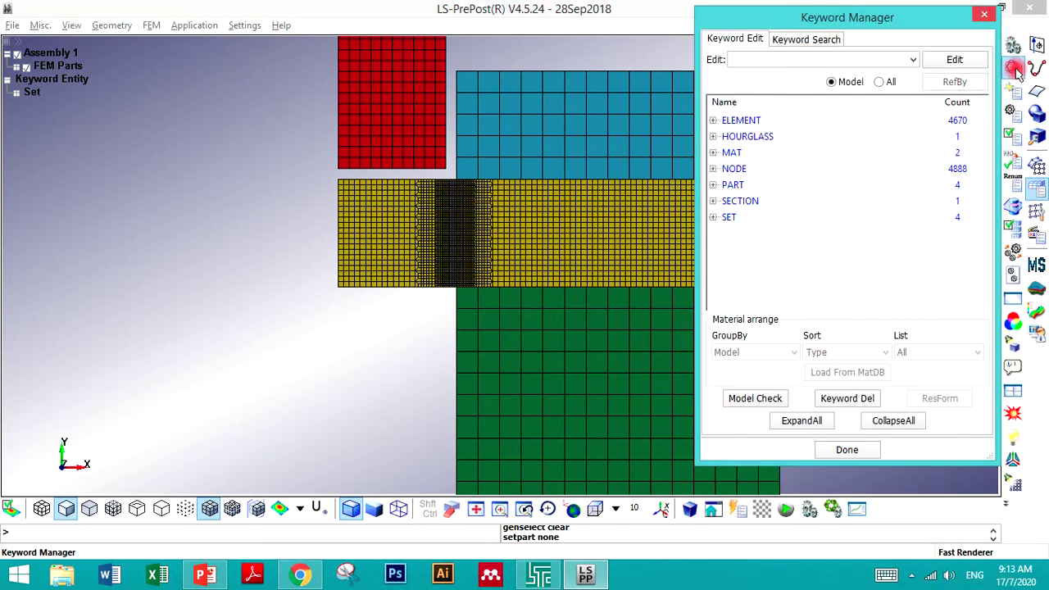
left_click(886, 82)
left_click(783, 156)
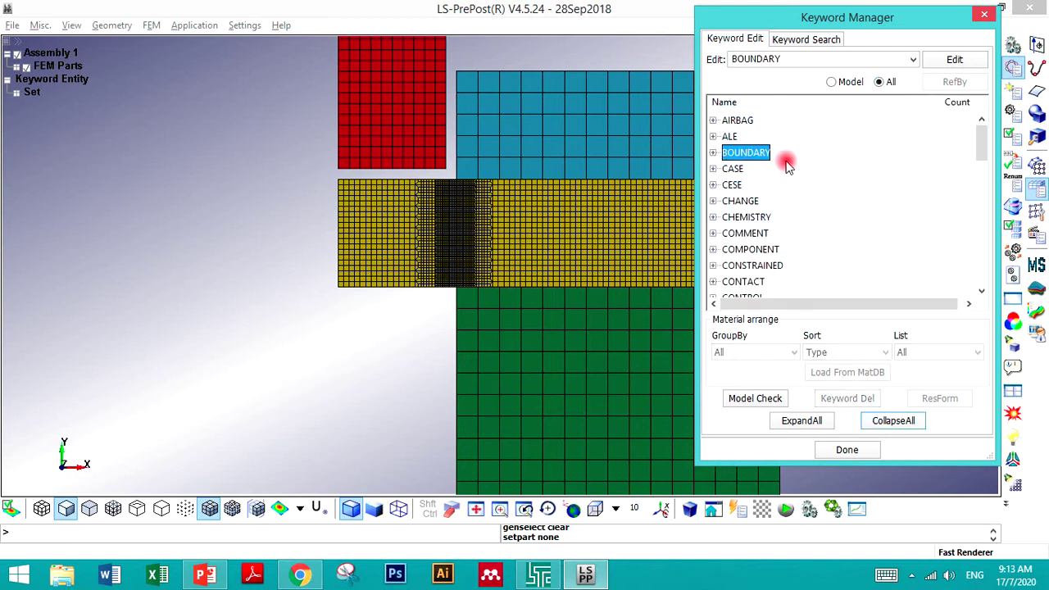
left_click(723, 266)
left_click(714, 281)
left_click(824, 249)
scroll(824, 249, "down", 15)
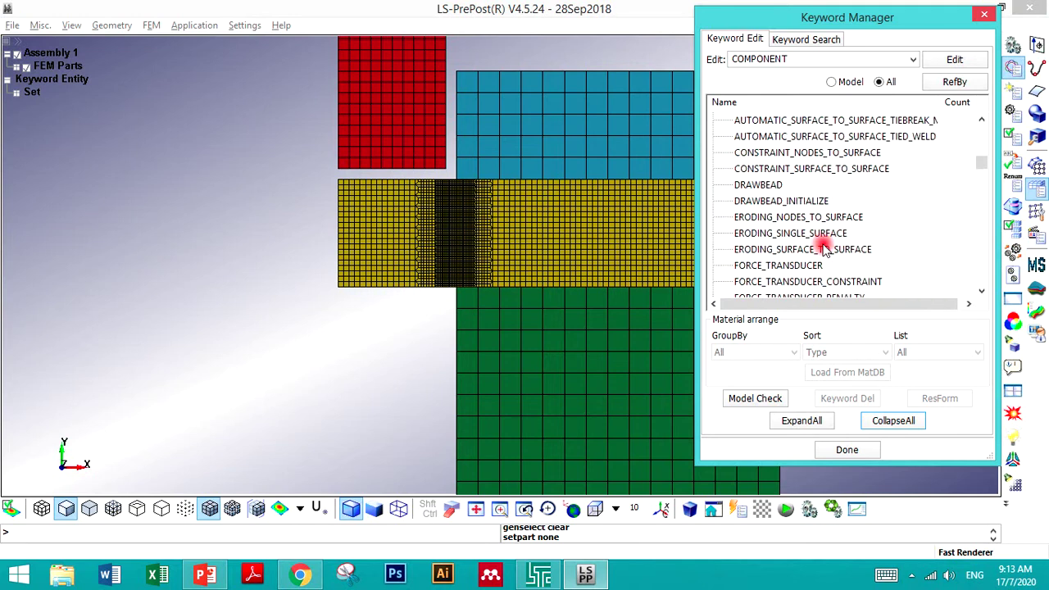
scroll(824, 250, "down", 15)
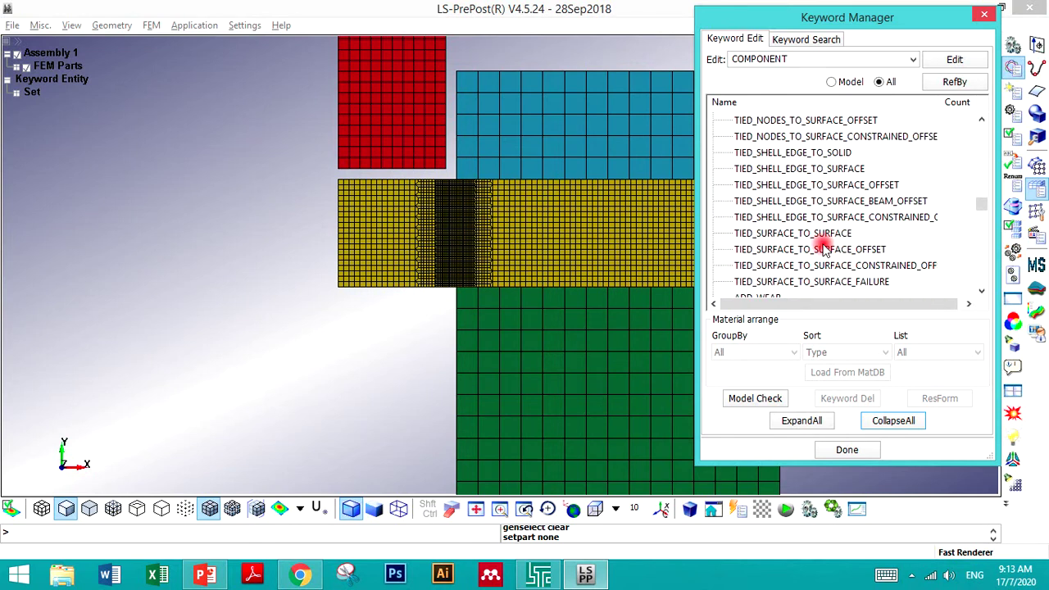
scroll(824, 249, "down", 10)
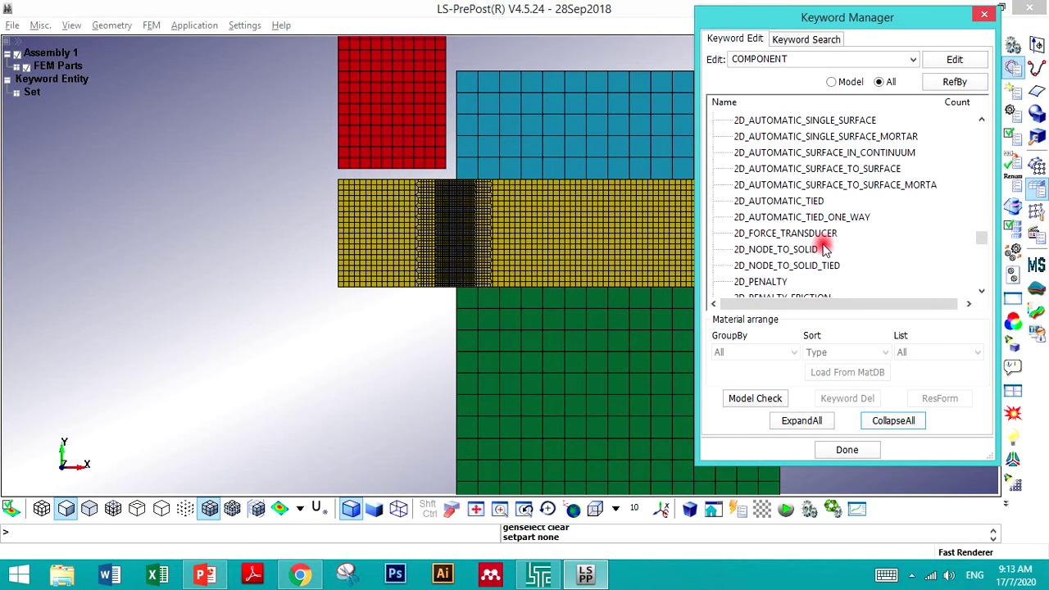
scroll(824, 246, "up", 1)
left_click(817, 153)
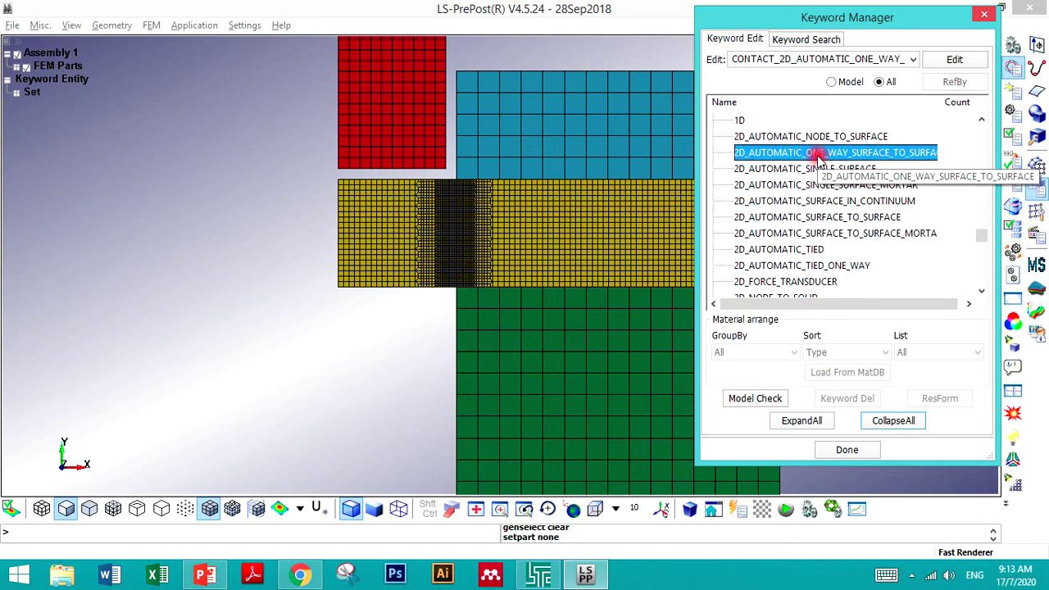
double_click(824, 154)
left_click_drag(579, 32, 1046, 229)
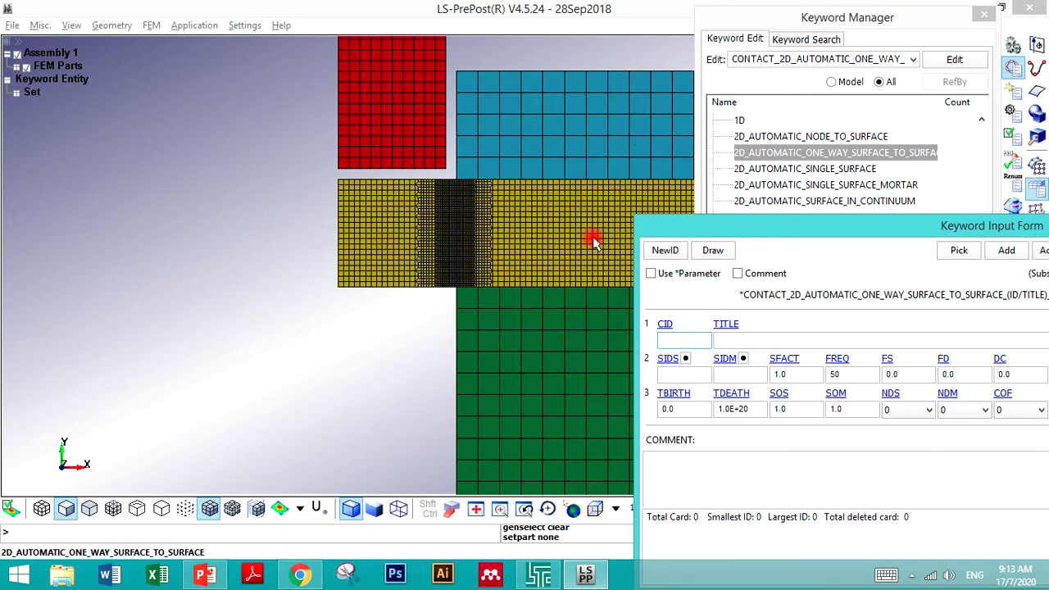
left_click_drag(670, 228, 194, 122)
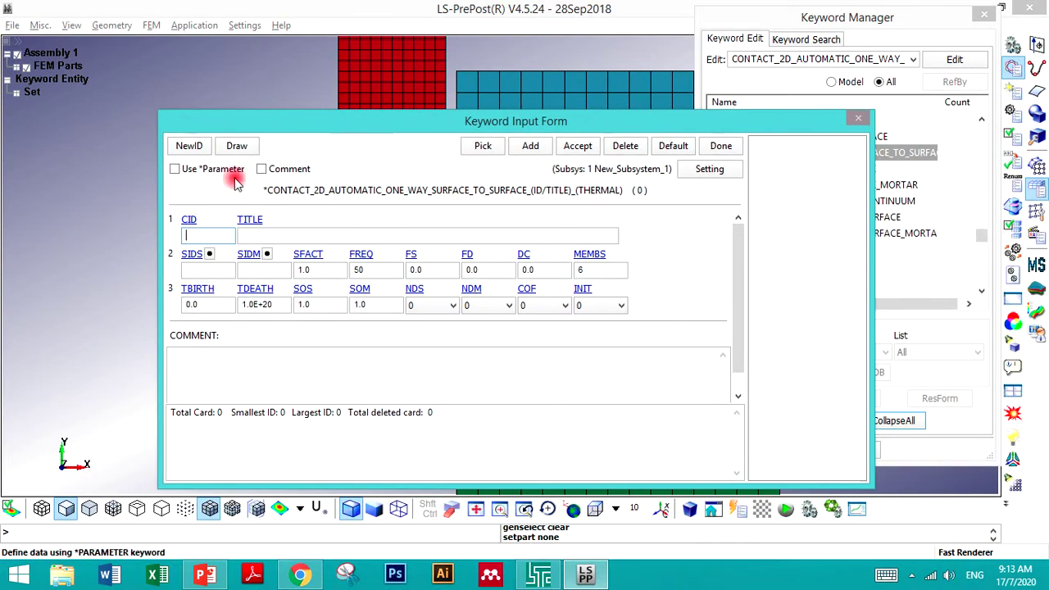
- Generate a new contact ID, title it Punch-sheet, and link the Sheet part set as the slave surface
left_click(188, 145)
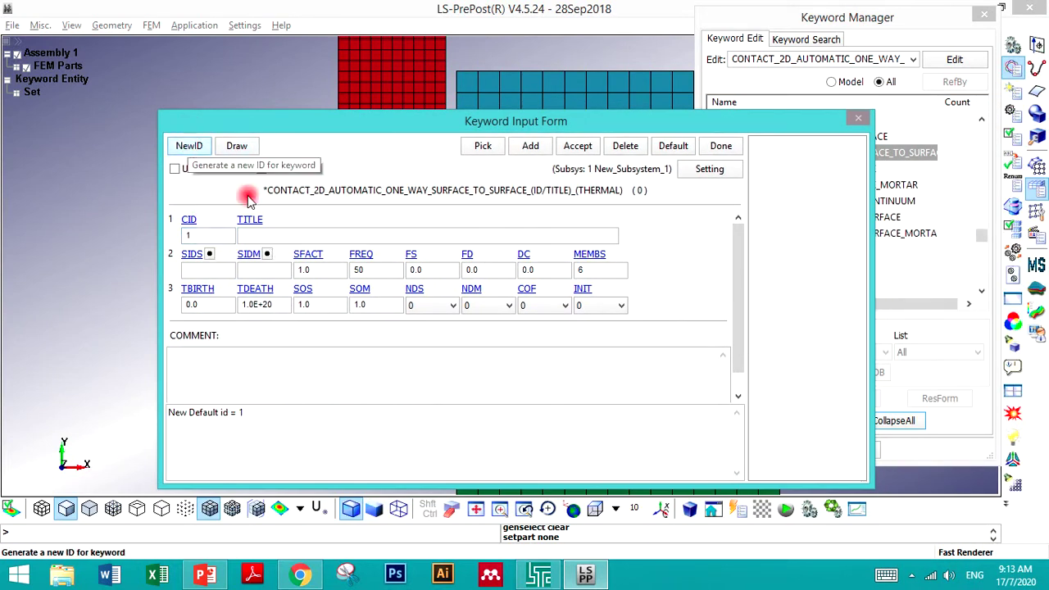
left_click(278, 237)
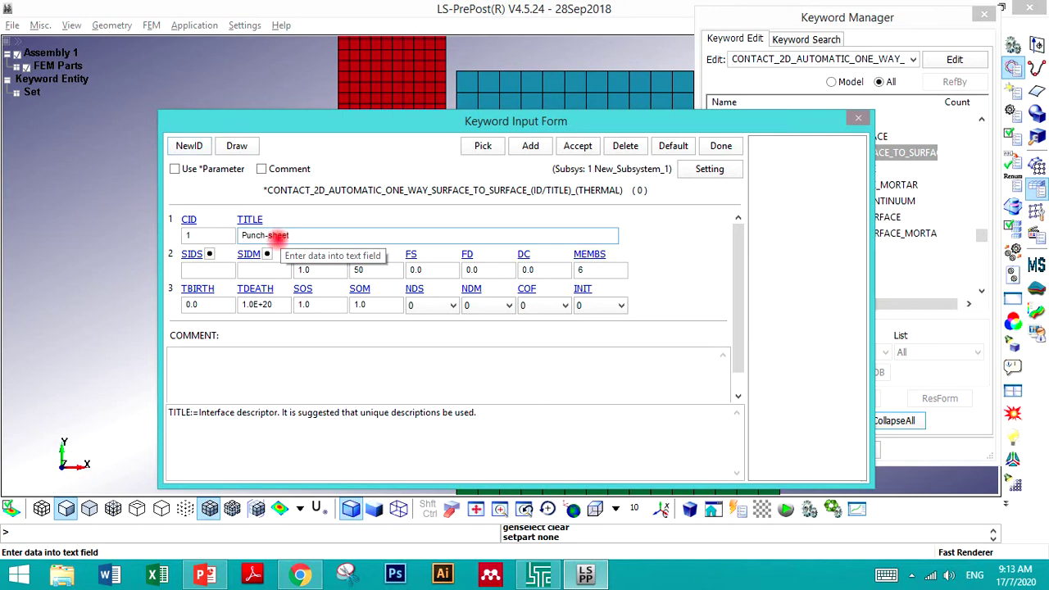
left_click(205, 271)
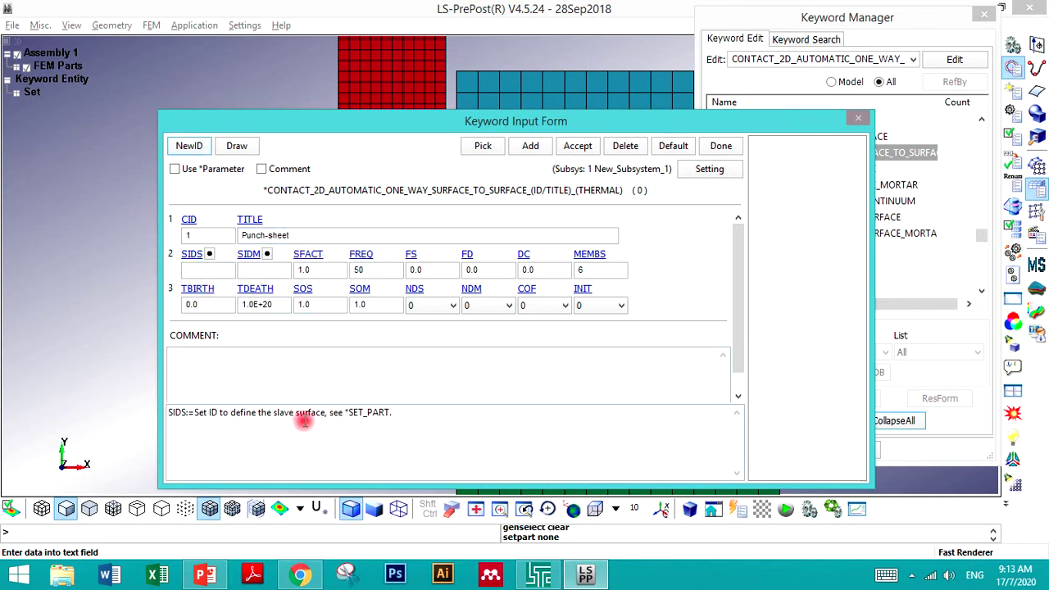
left_click_drag(326, 412, 274, 412)
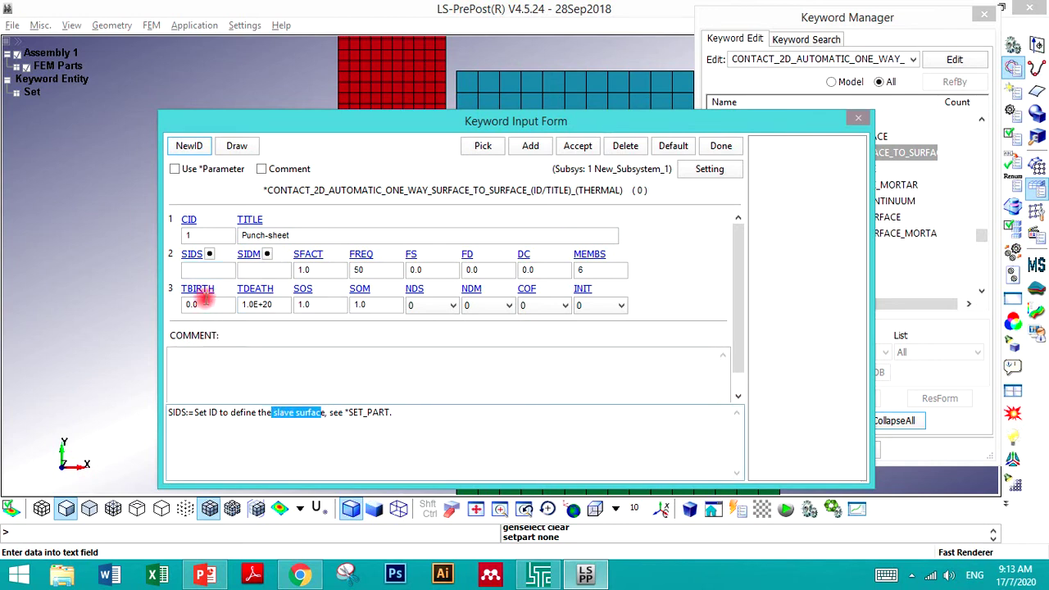
left_click(210, 255)
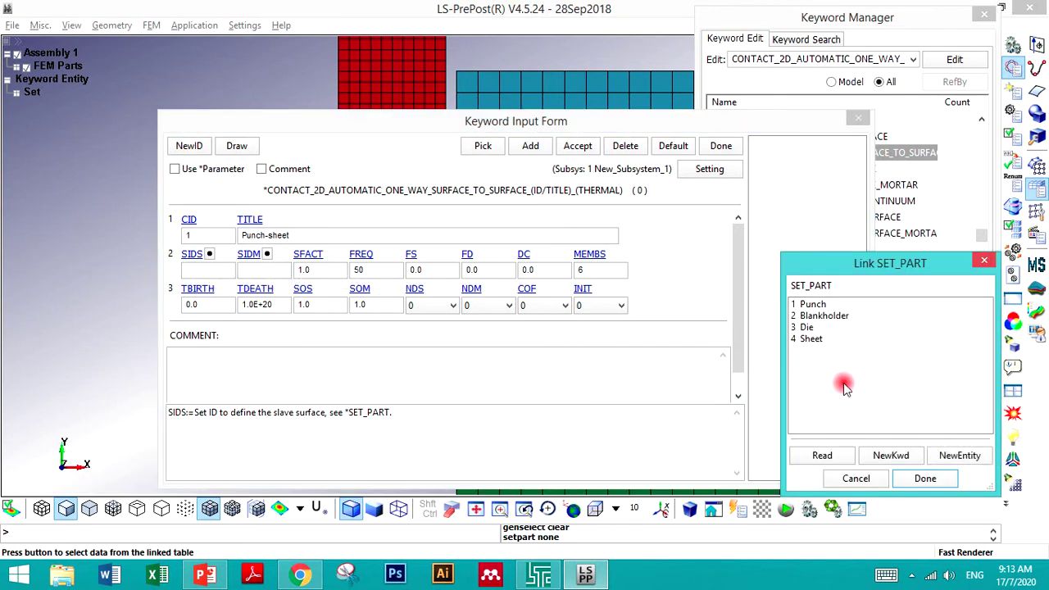
double_click(807, 339)
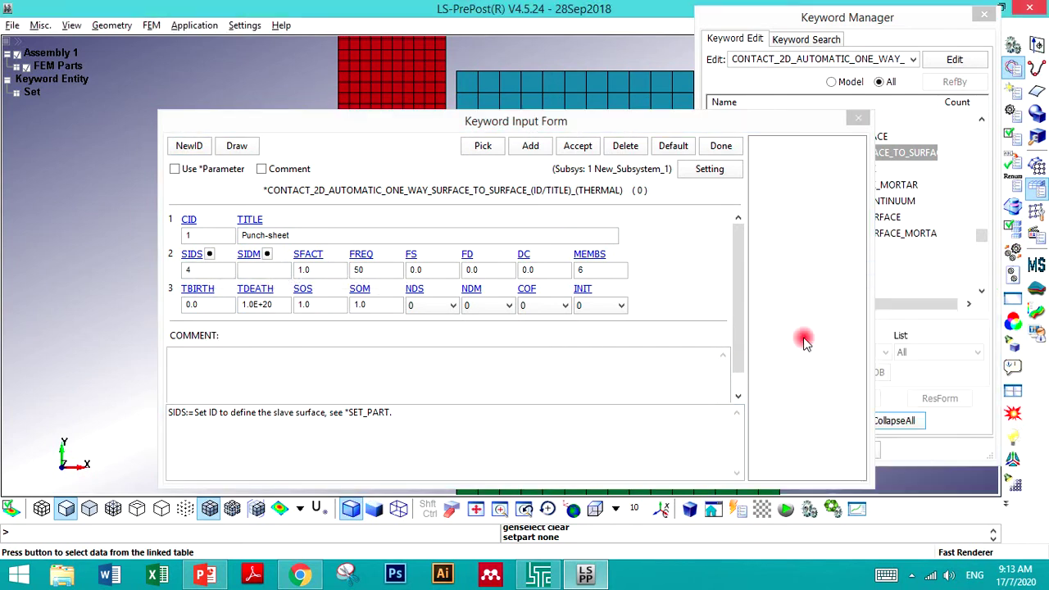
- Link the Punch part set as the master surface, set the static friction coefficient to 0.05, and accept the contact card
left_click(264, 271)
left_click_drag(277, 413, 332, 413)
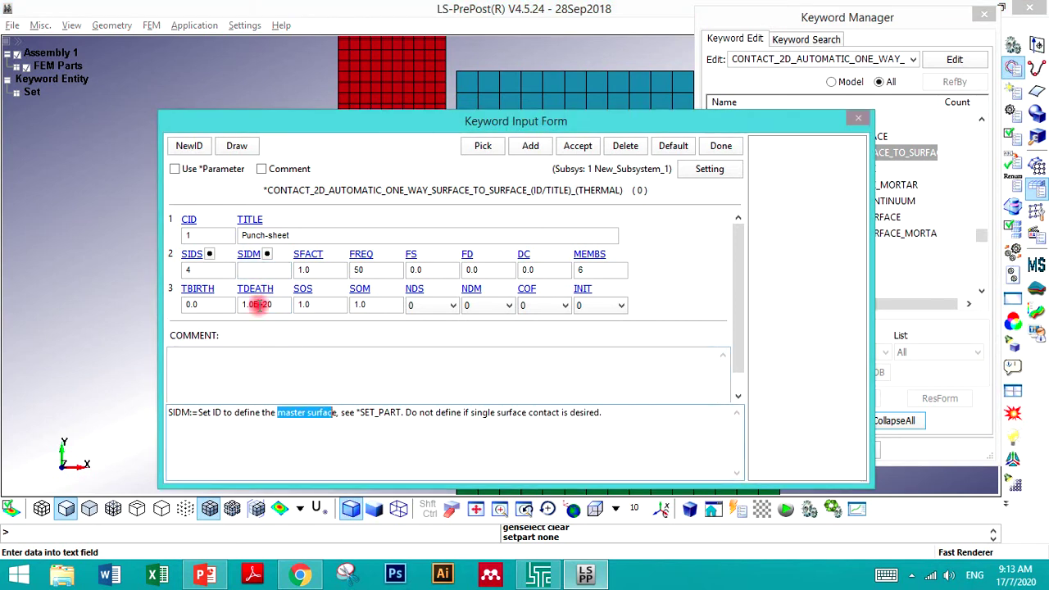
left_click(266, 254)
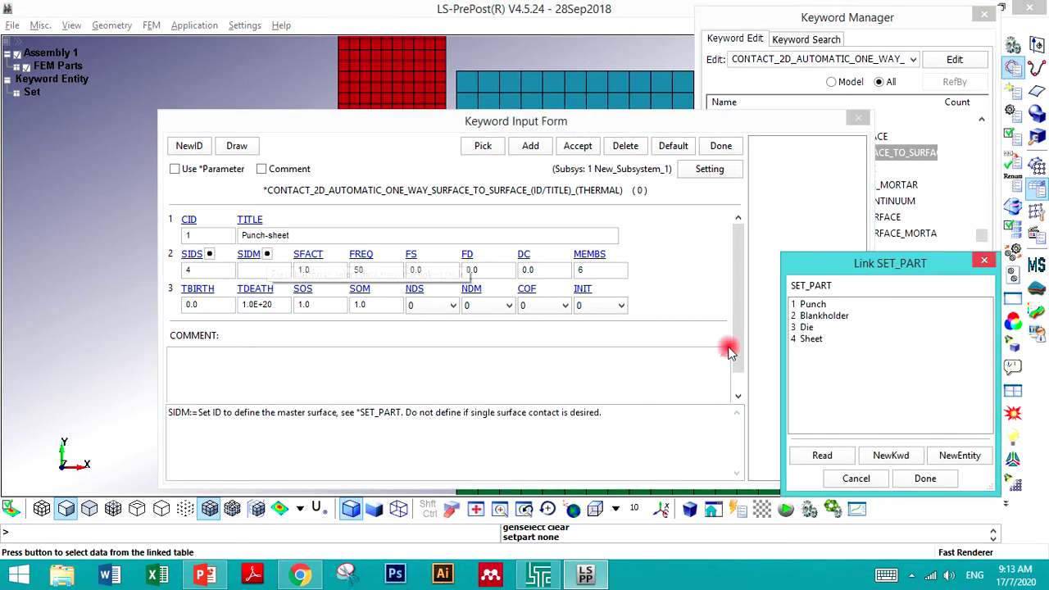
left_click(836, 304)
left_click(906, 485)
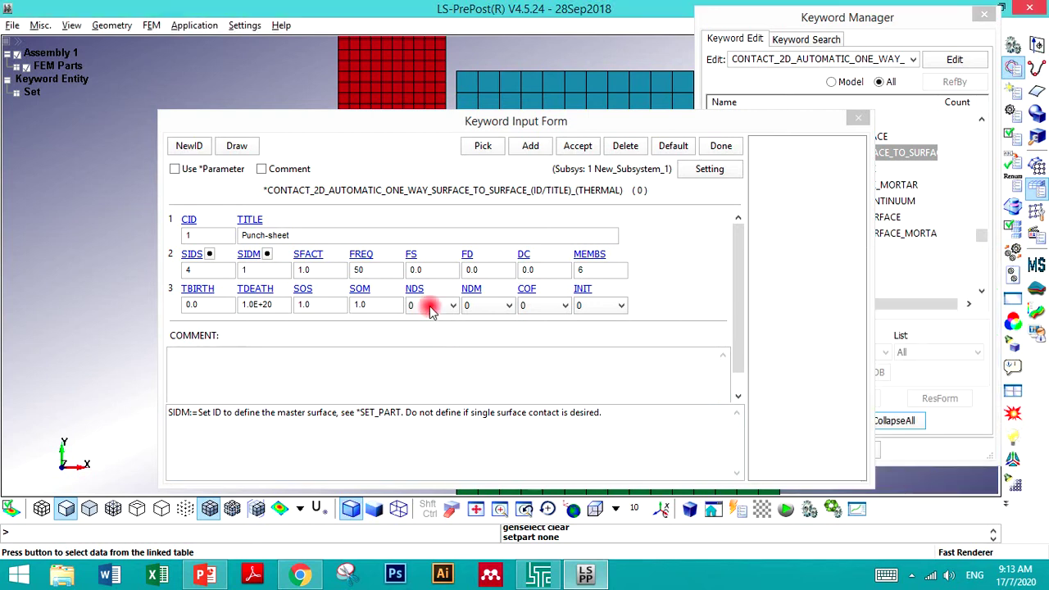
left_click(430, 272)
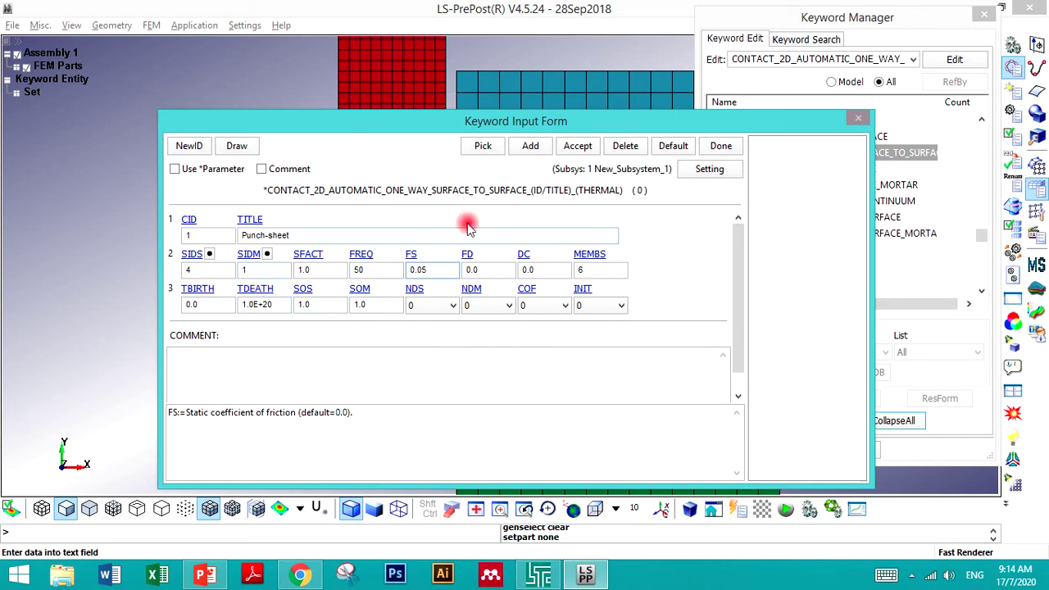
left_click(578, 147)
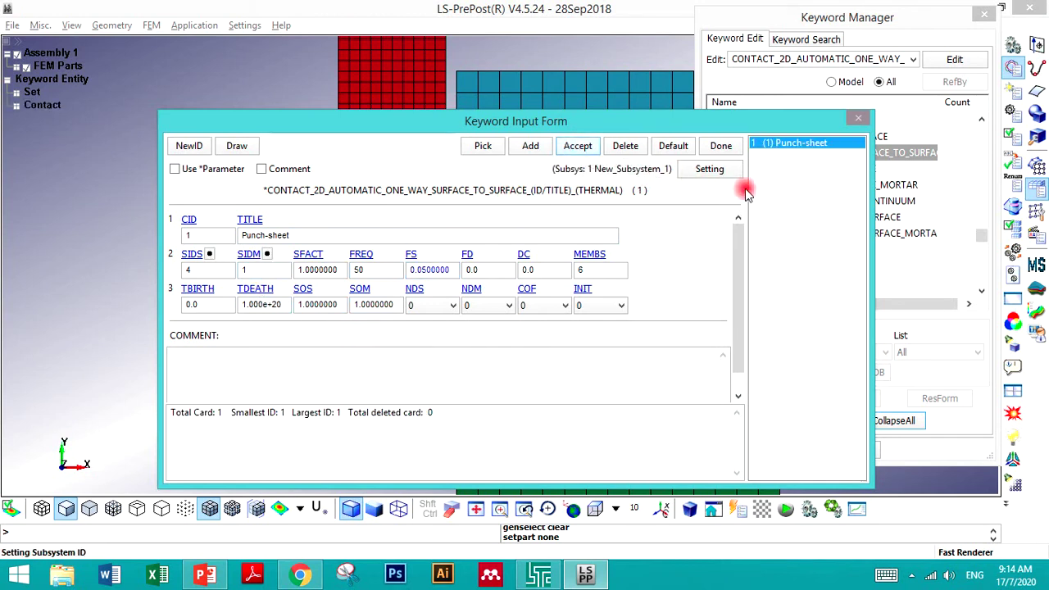
- Retitle the existing Punch-sheet contact as Die-sheet, keep Sheet as slave, link the Die part set as master, and accept the card
left_click_drag(268, 236, 214, 237)
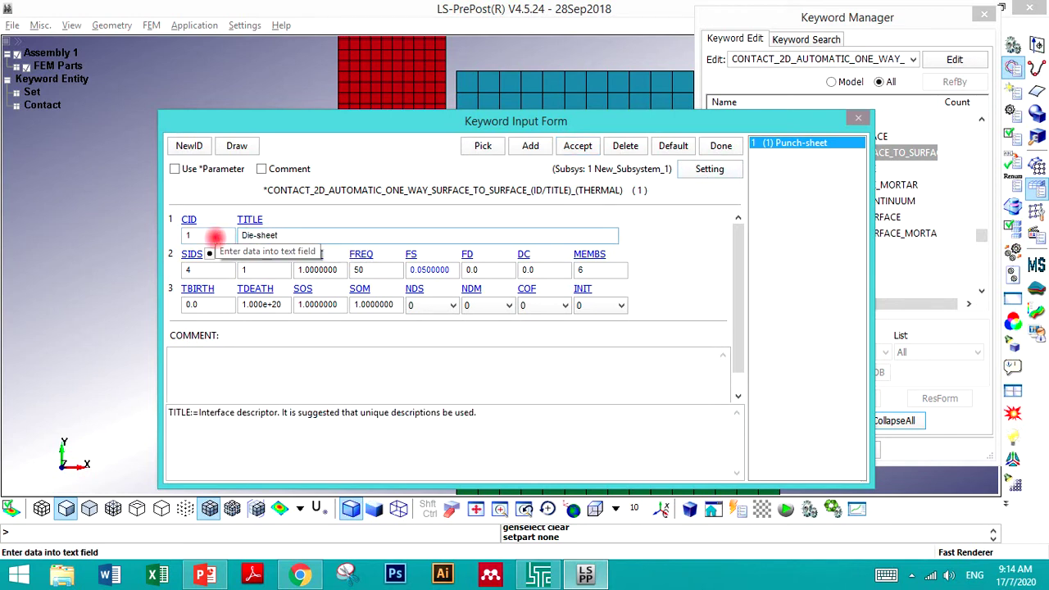
left_click(209, 254)
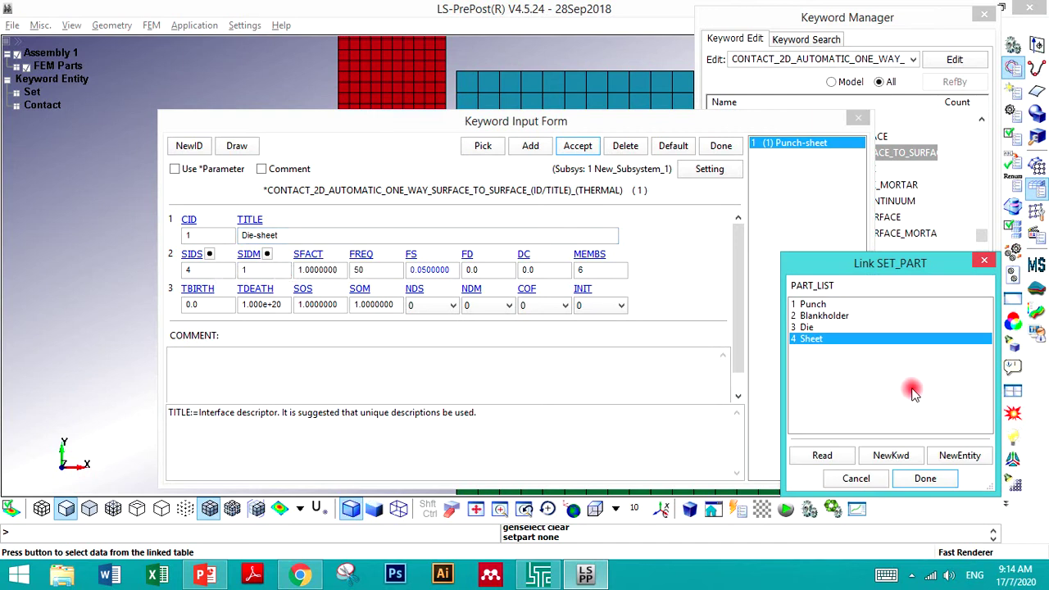
left_click(923, 478)
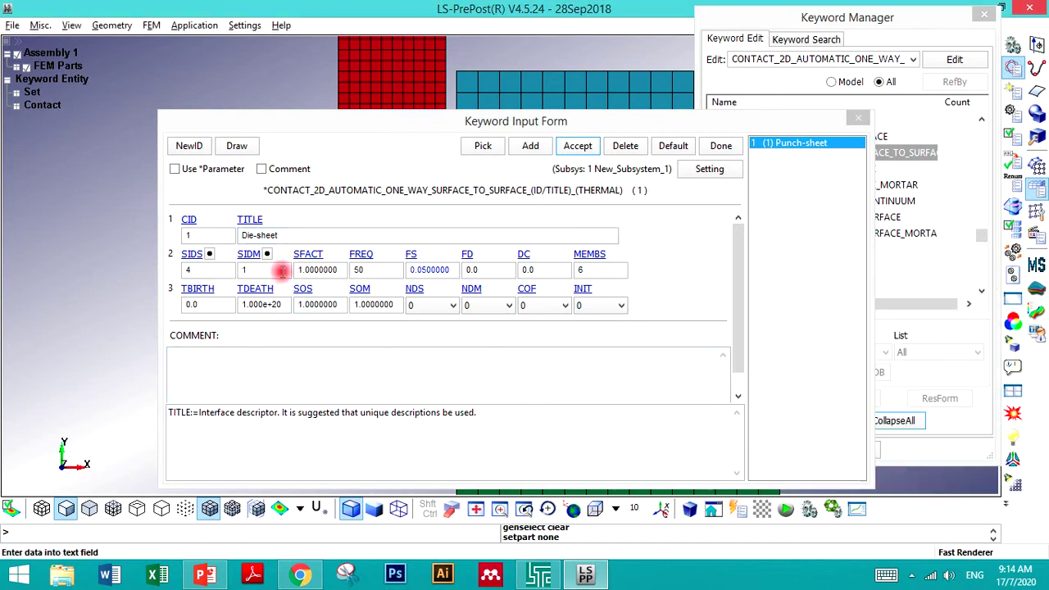
left_click(256, 274)
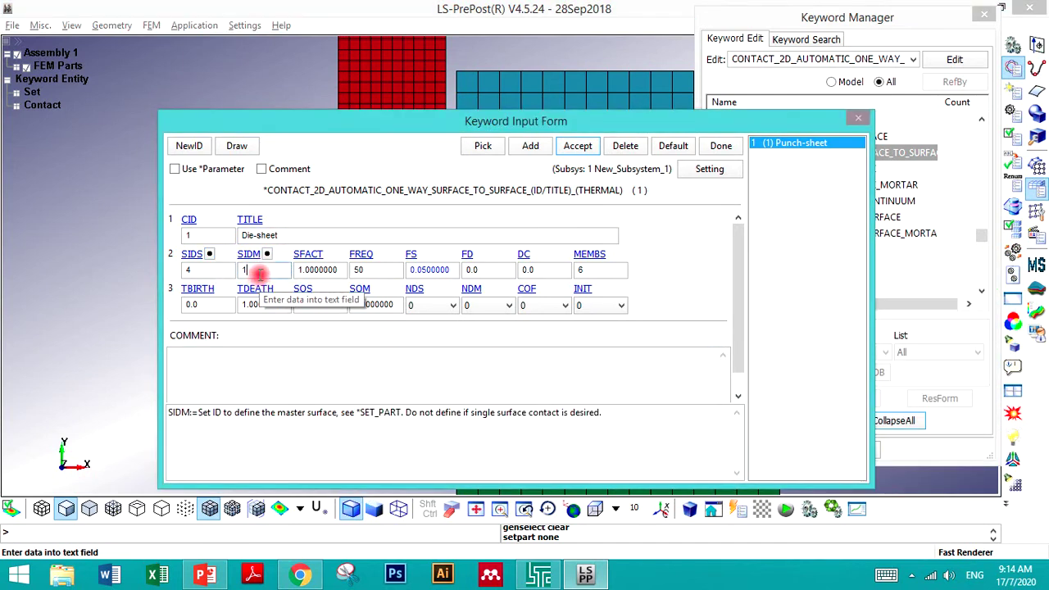
left_click_drag(336, 412, 259, 420)
left_click(267, 254)
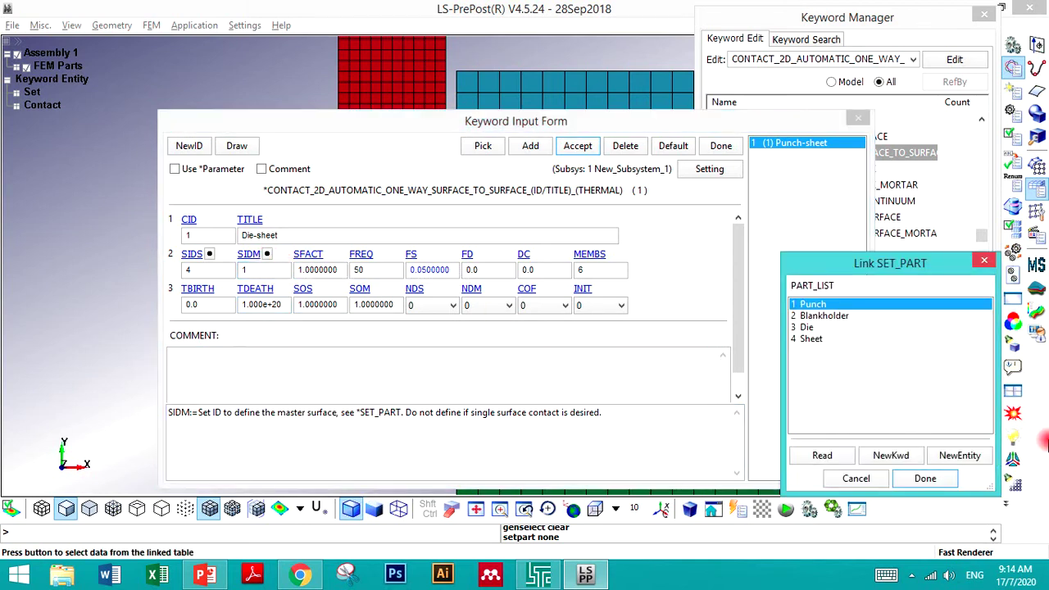
left_click(807, 328)
left_click(925, 481)
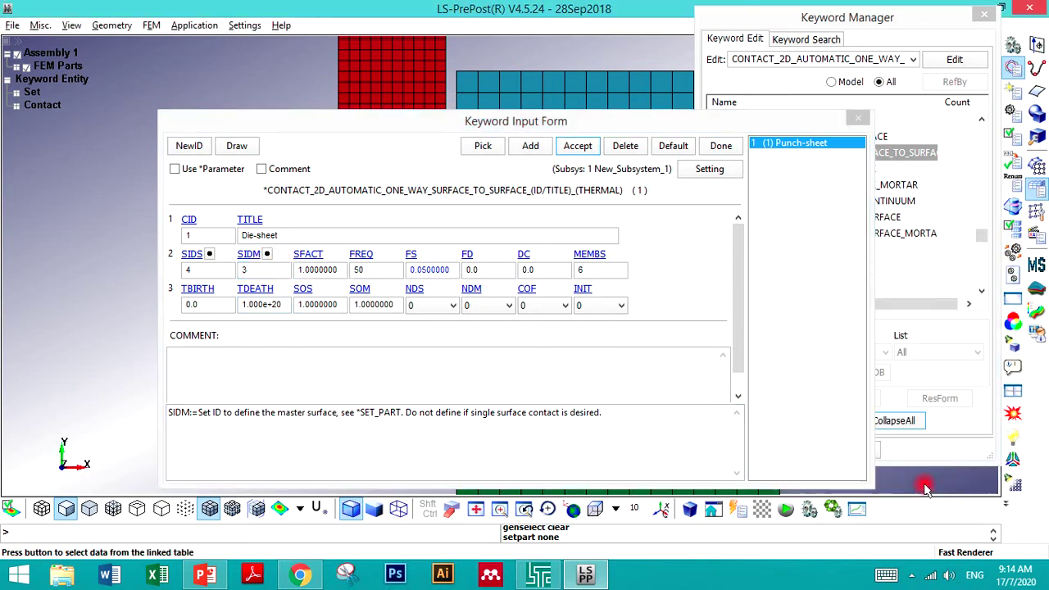
left_click(429, 270)
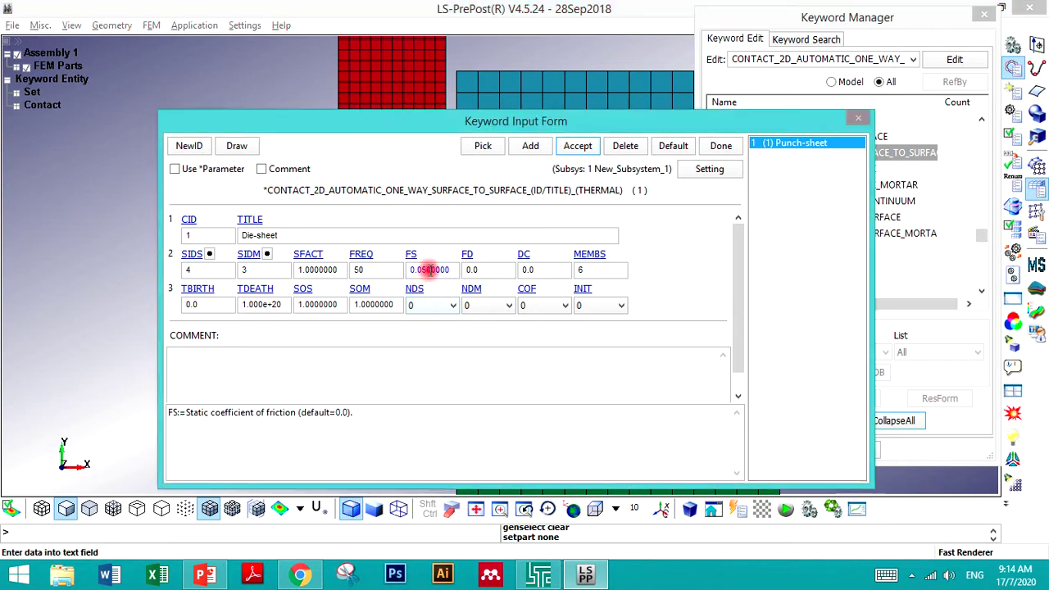
left_click(578, 147)
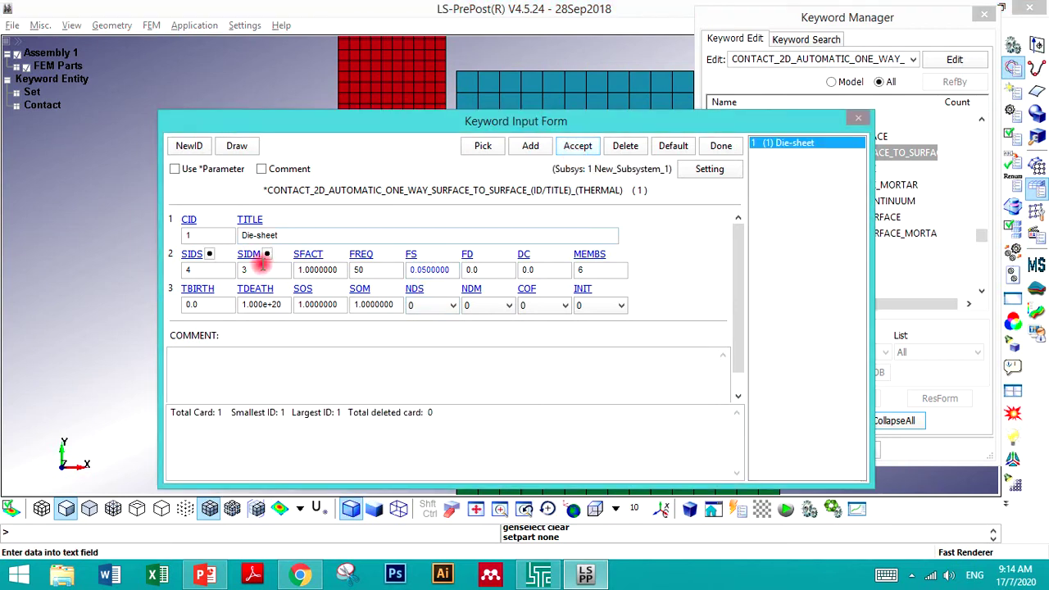
- Restore the overwritten contact card by titling it Punch-sheet, linking the Punch part set as master, and accepting it
left_click_drag(255, 235, 221, 236)
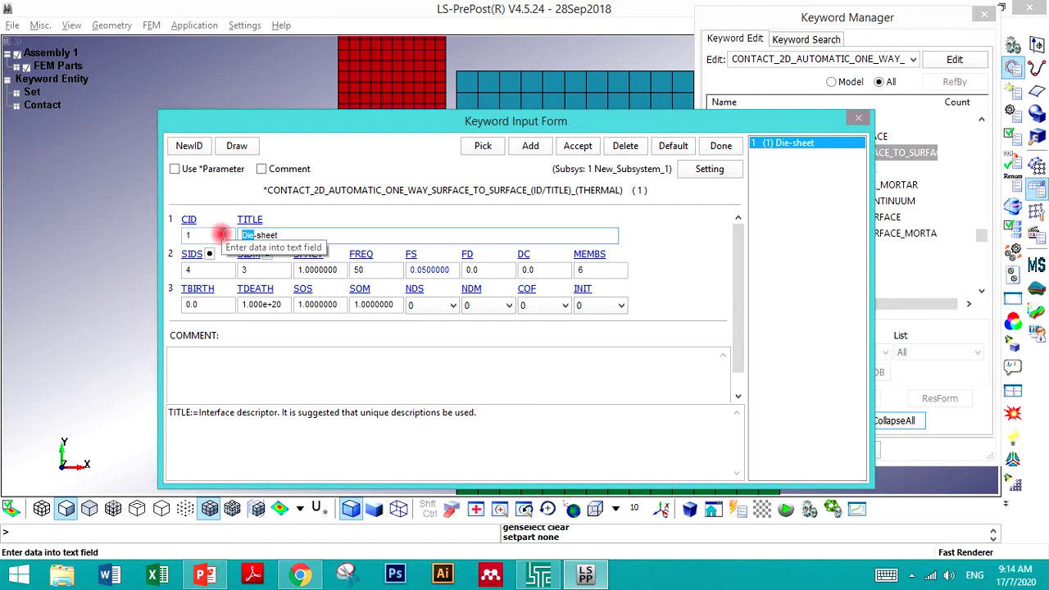
left_click(267, 254)
left_click(812, 305)
double_click(810, 308)
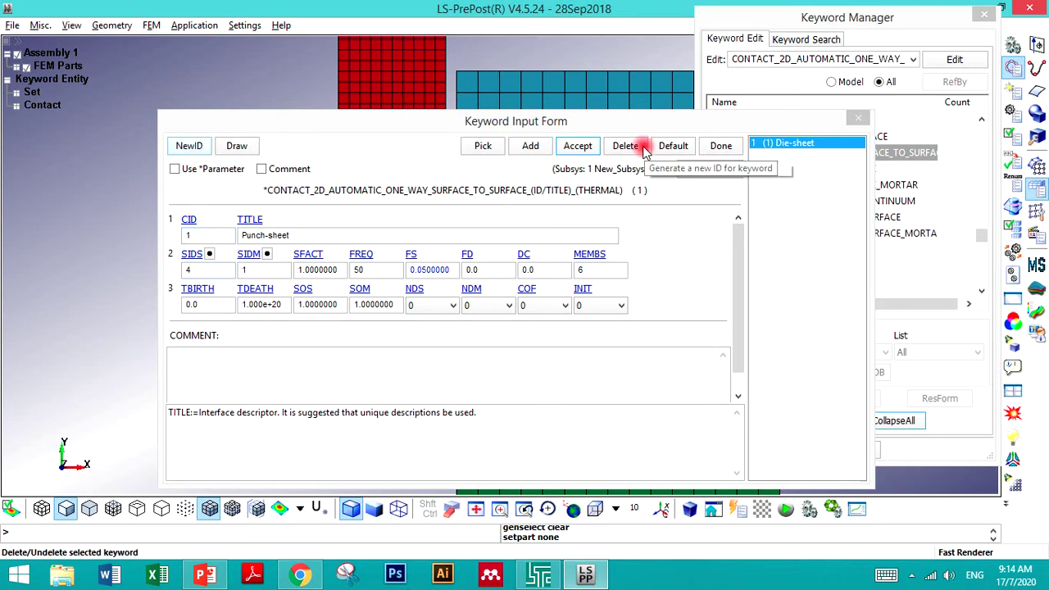
left_click(576, 146)
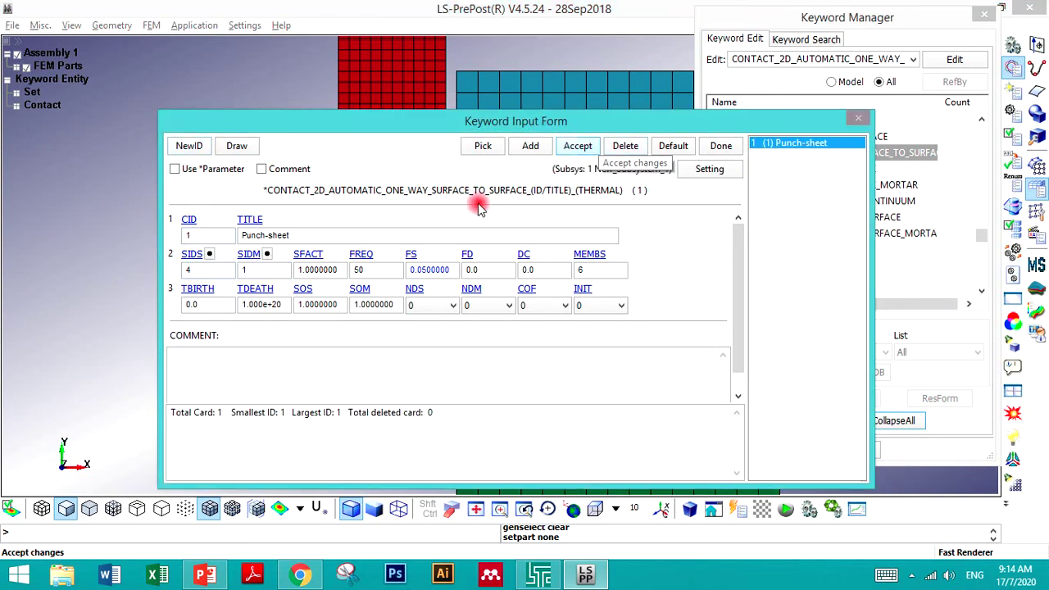
- Generate a new contact ID, title it Die-sheet, link the Die part set as master surface, and accept the card
left_click(188, 146)
double_click(265, 235)
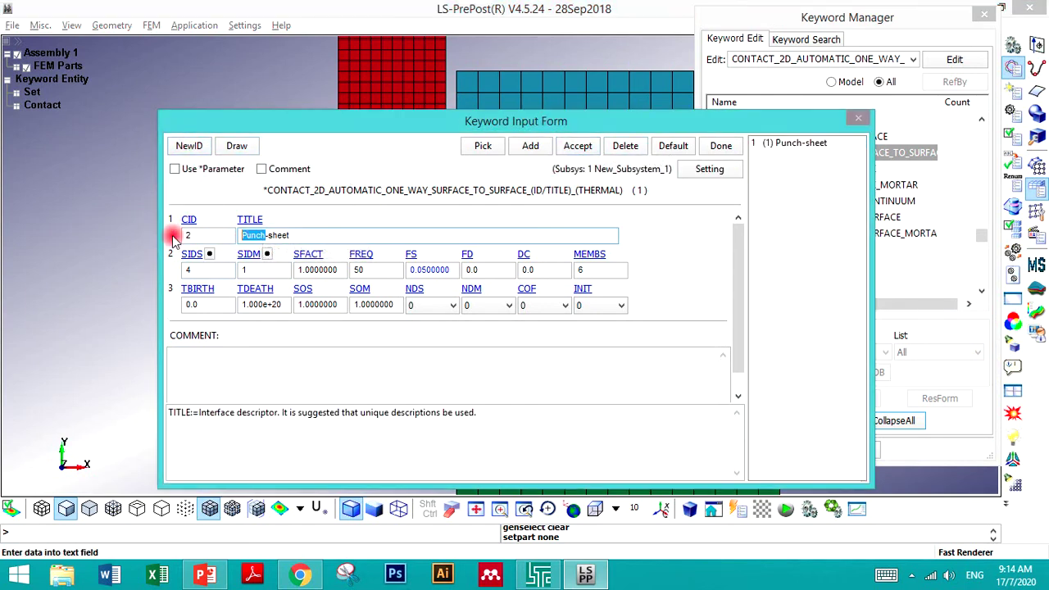
left_click(266, 254)
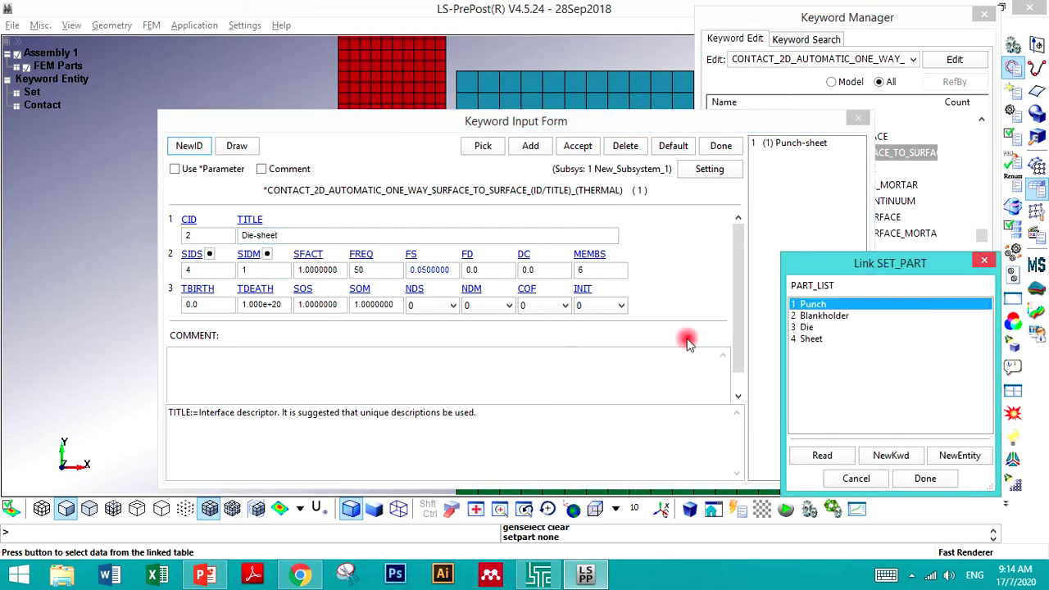
double_click(804, 327)
left_click(571, 149)
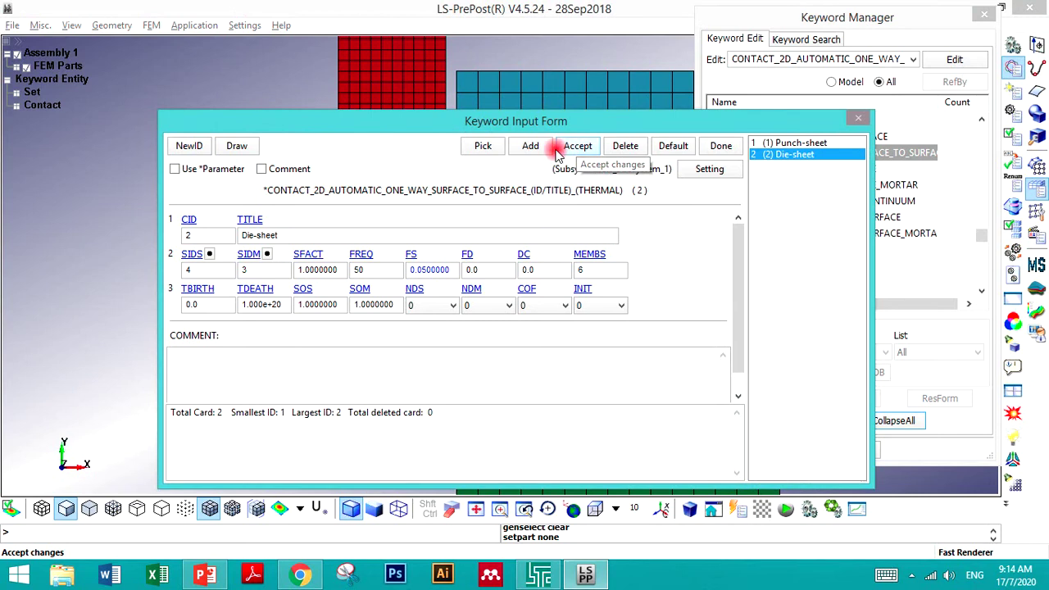
- Generate another contact ID, title it Blankholder-sheet, and link the Blankholder part set as the master surface
left_click(187, 146)
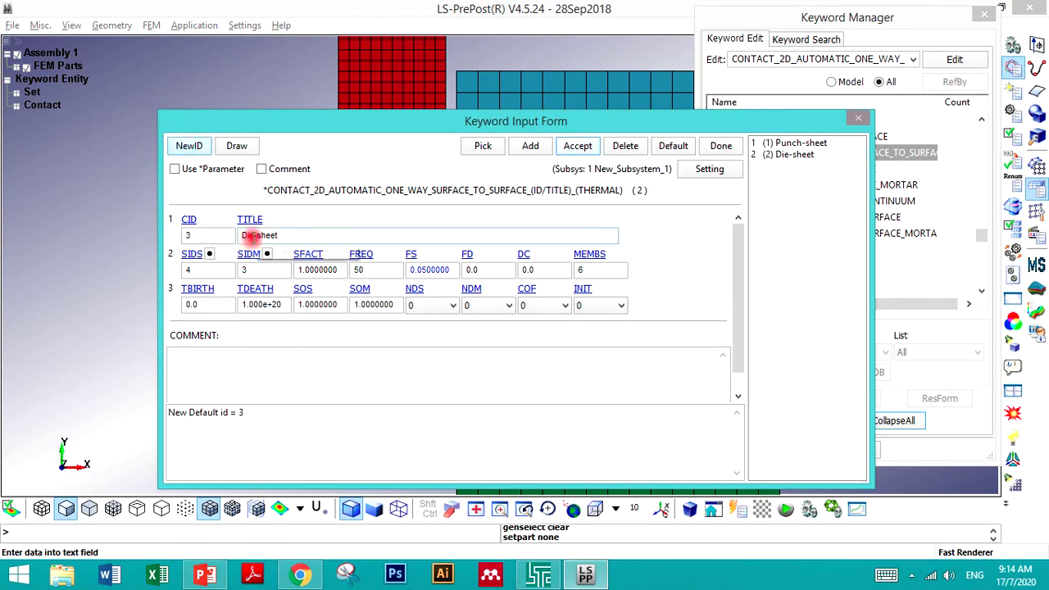
double_click(249, 235)
type("Blankholder")
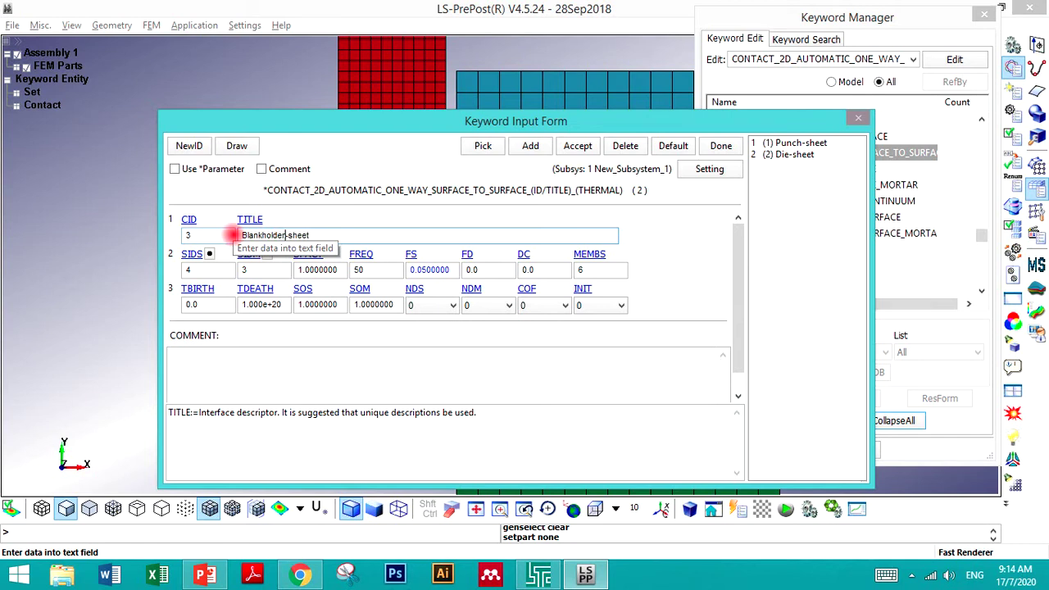
left_click(267, 254)
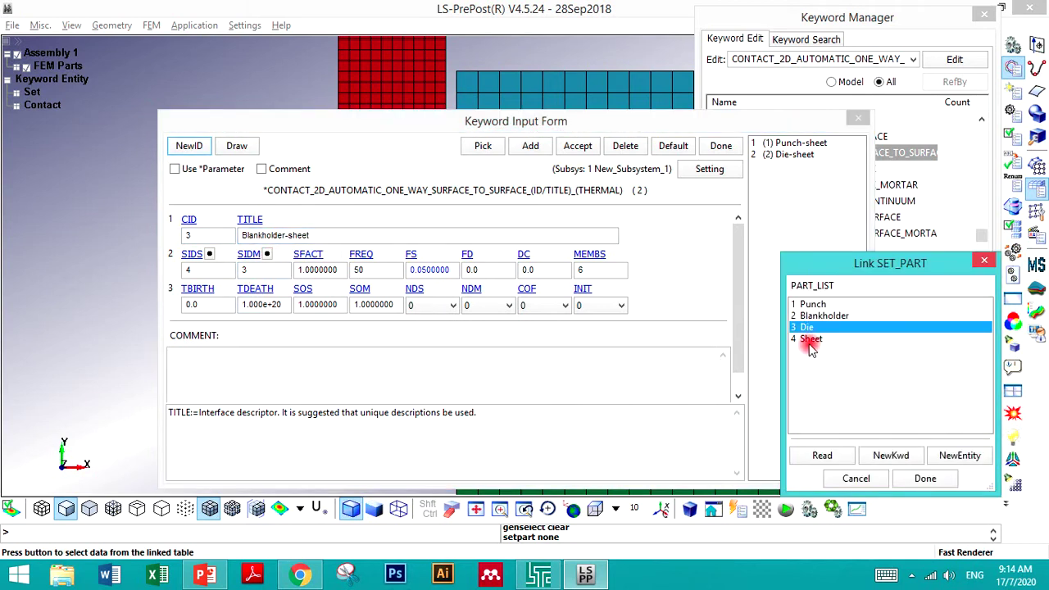
left_click(817, 316)
left_click(926, 479)
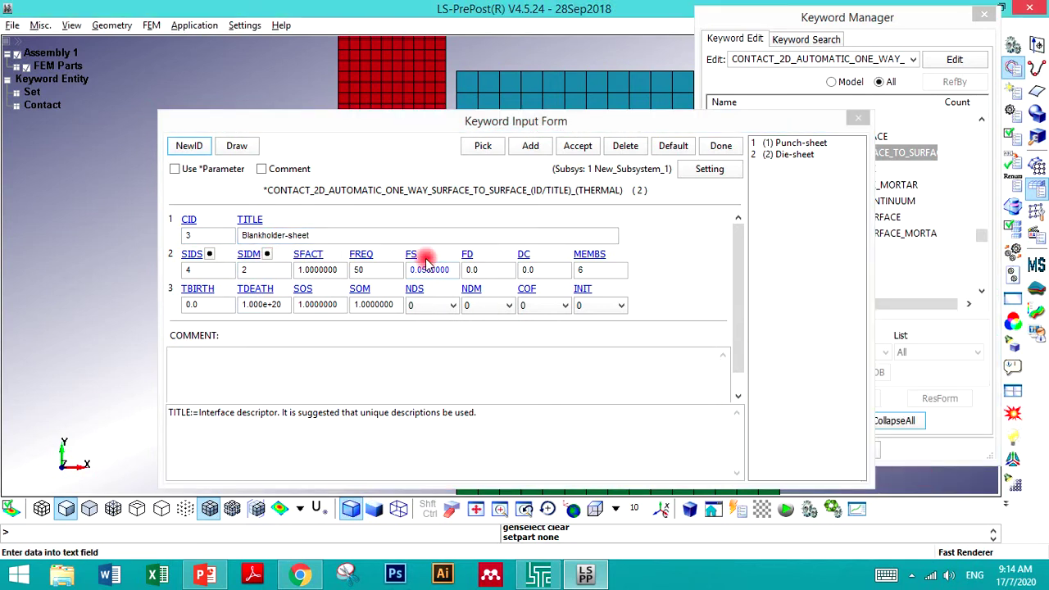
- Set the Blankholder-sheet contact's static friction coefficient to 0.3 and accept the card
left_click(428, 270)
left_click_drag(438, 119, 461, 380)
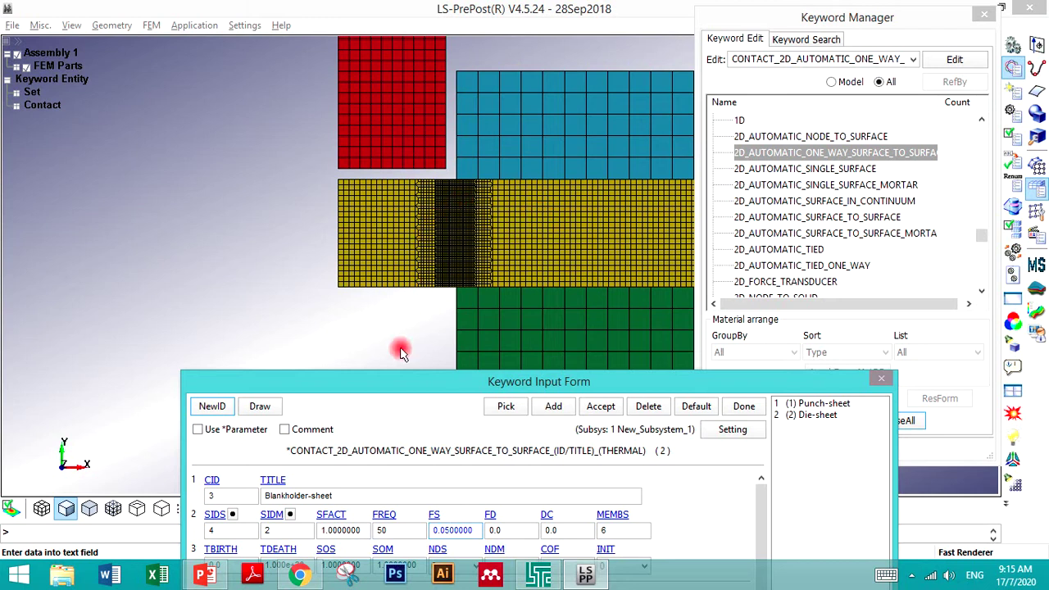
left_click_drag(572, 384, 444, 216)
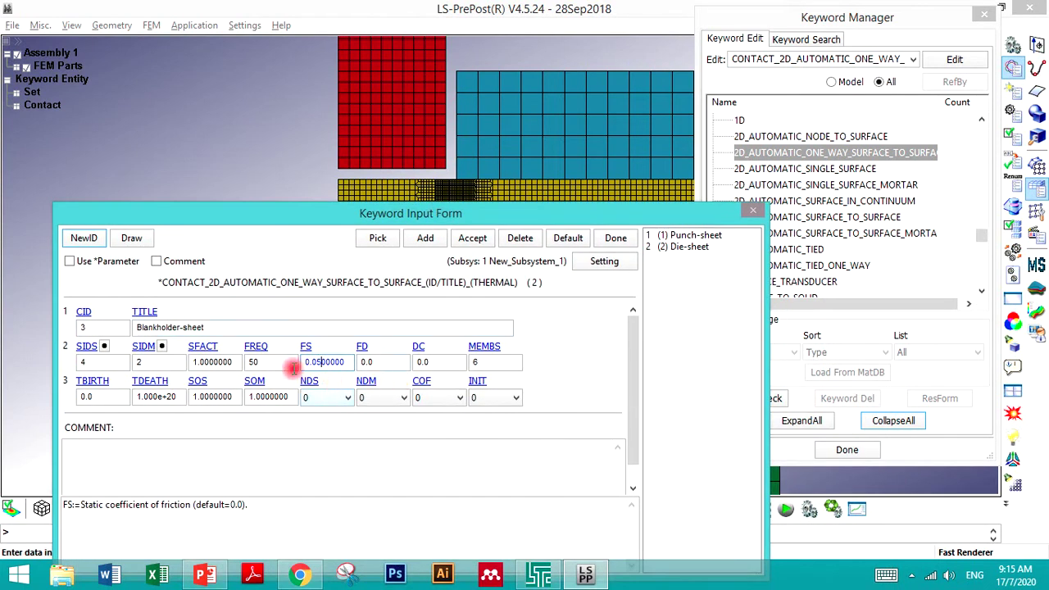
left_click_drag(312, 363, 365, 365)
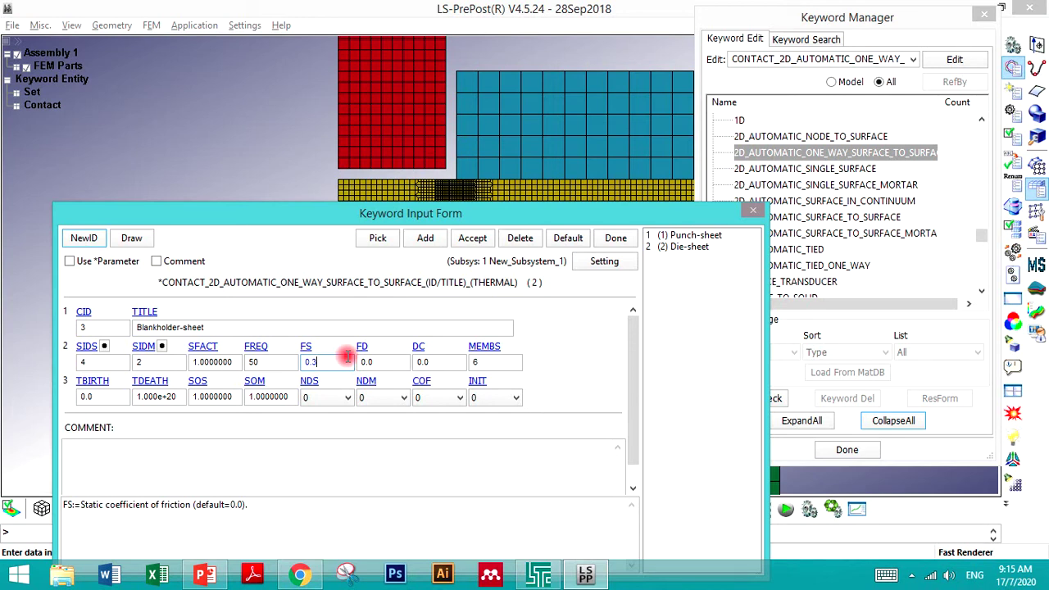
left_click(472, 238)
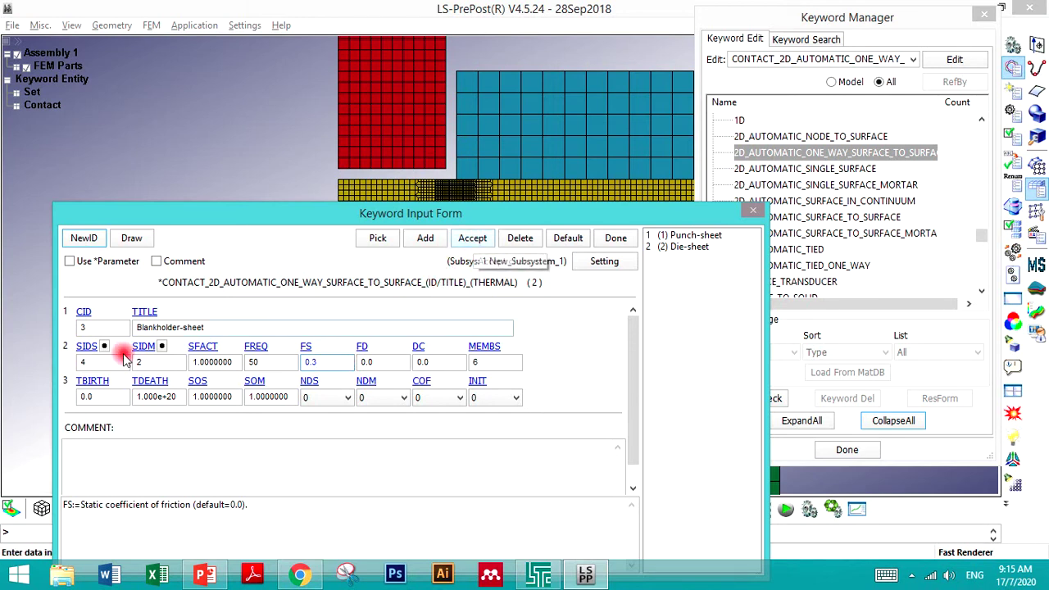
left_click(472, 238)
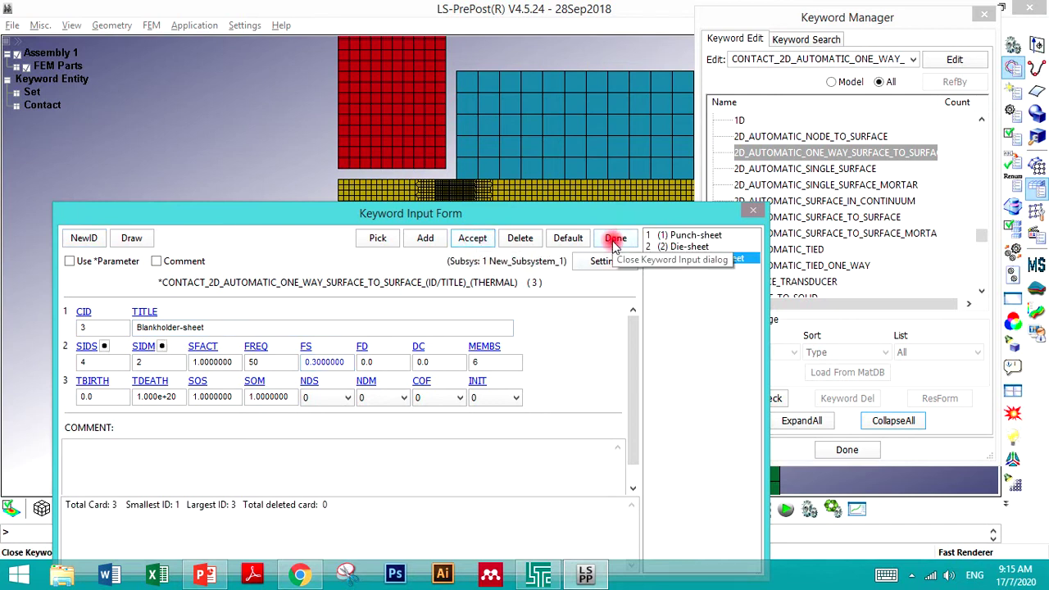
- Examine the COF closing/opening flag options, keeping it at 0, and open the INIT special processing options
left_click(451, 400)
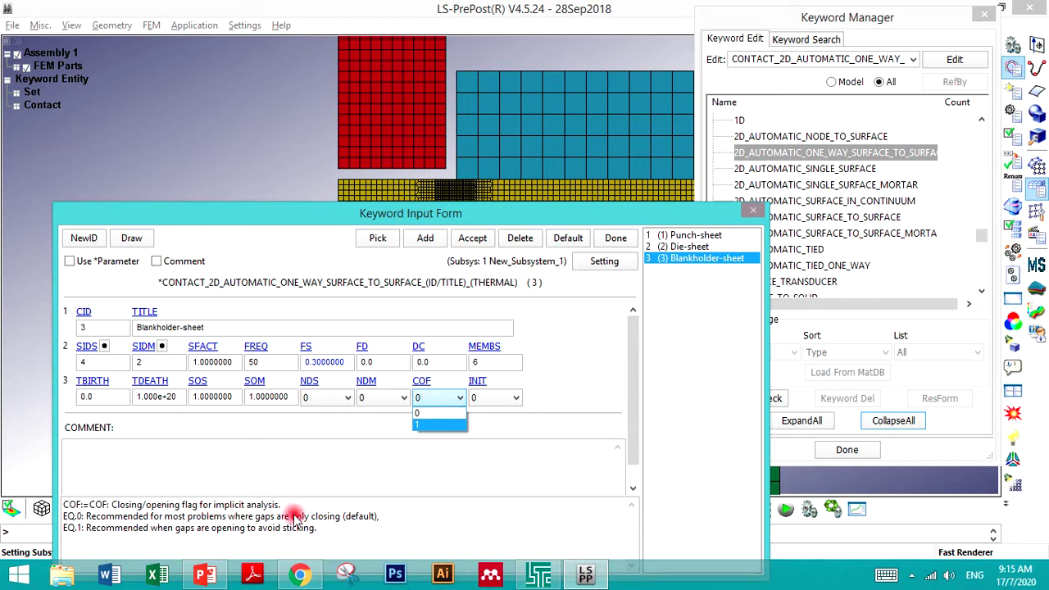
left_click(437, 412)
left_click(488, 399)
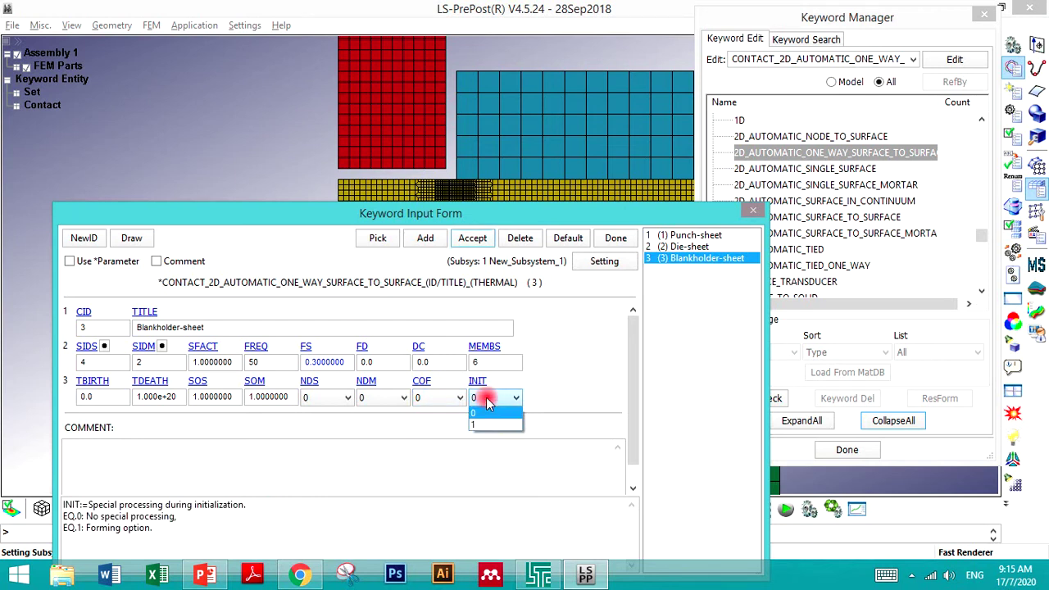
- Finish the Blankholder-sheet contact form with INIT left at 0, collapse the keyword tree and close the Keyword Manager
left_click(570, 370)
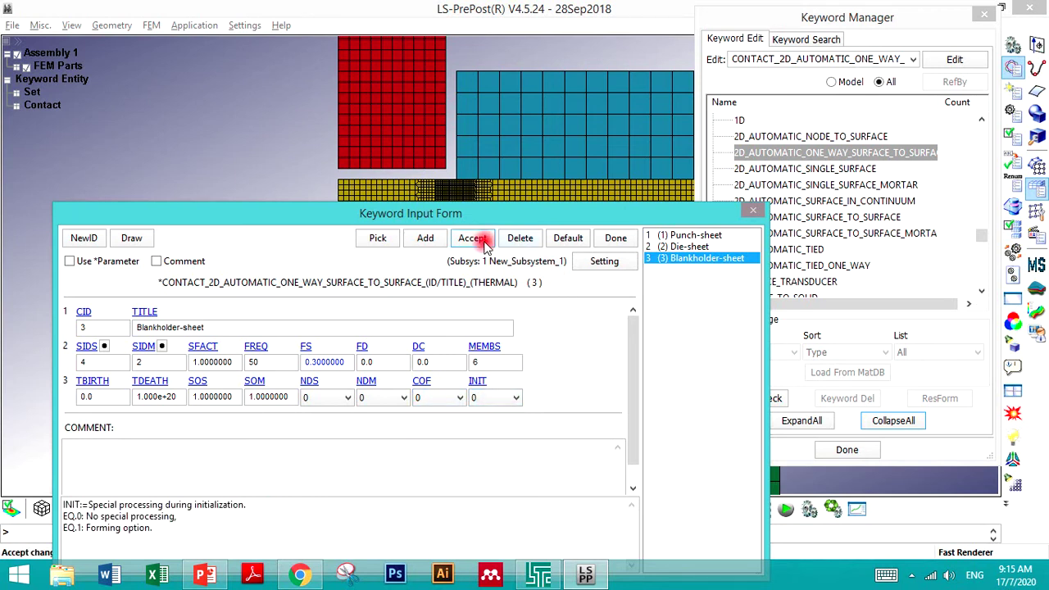
left_click(607, 236)
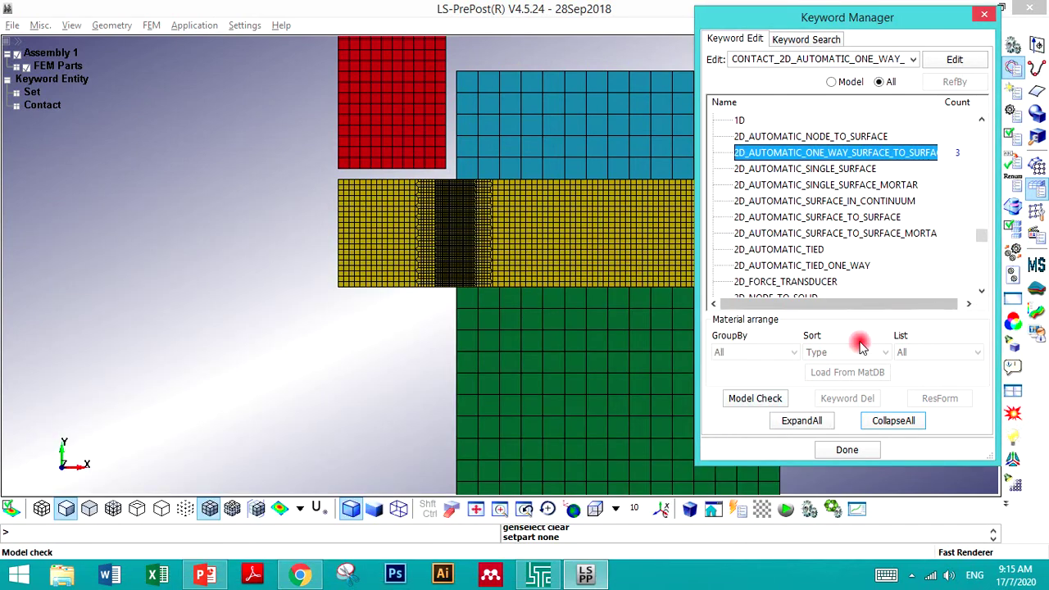
left_click(882, 422)
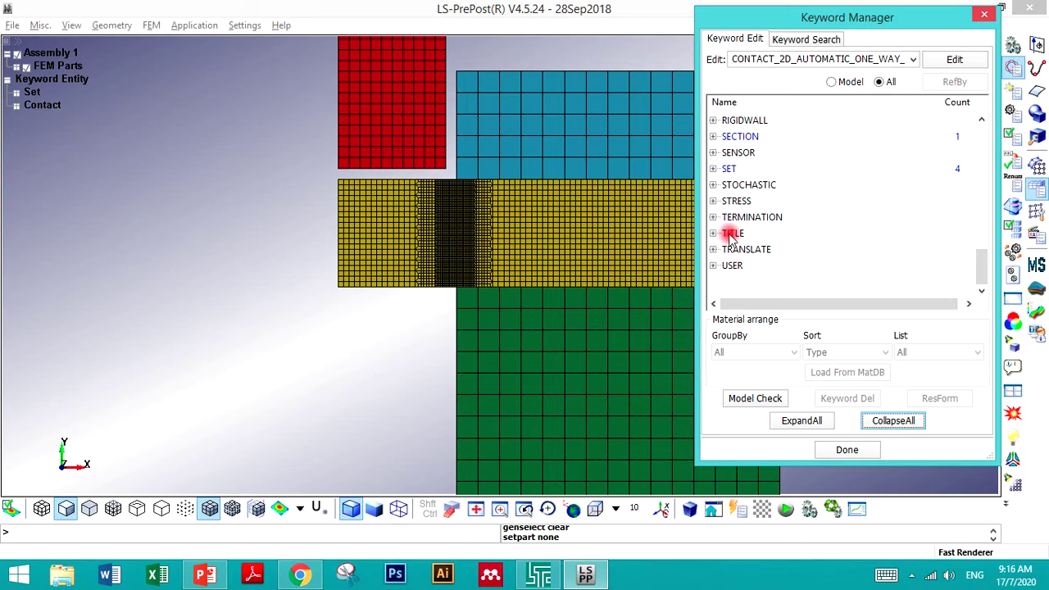
left_click(845, 218)
left_click(853, 453)
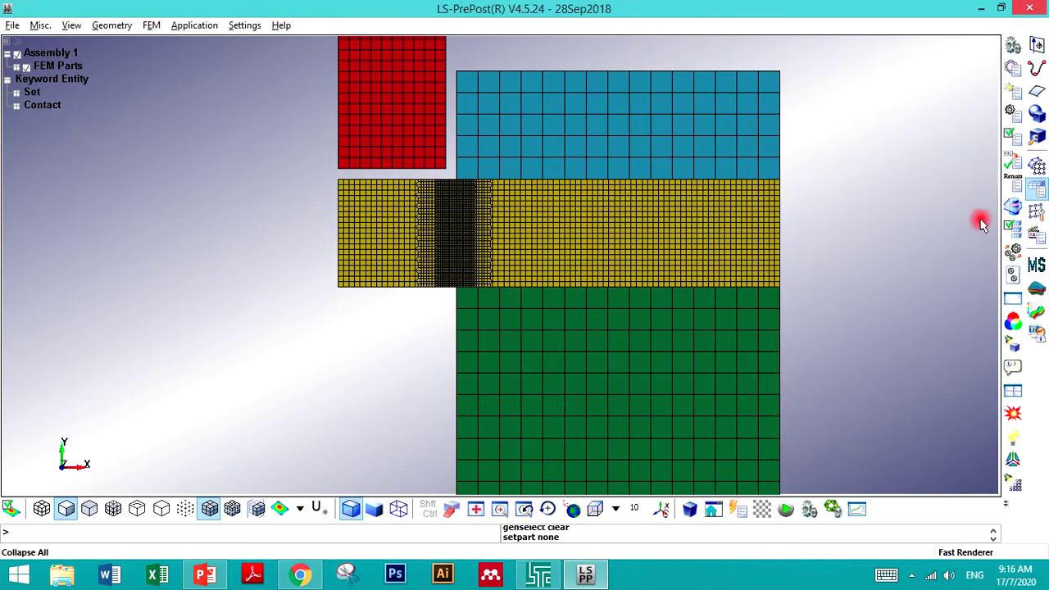
- Create a node set with ID 1 titled Punch, containing all nodes of the red punch part selected by part
left_click(1012, 94)
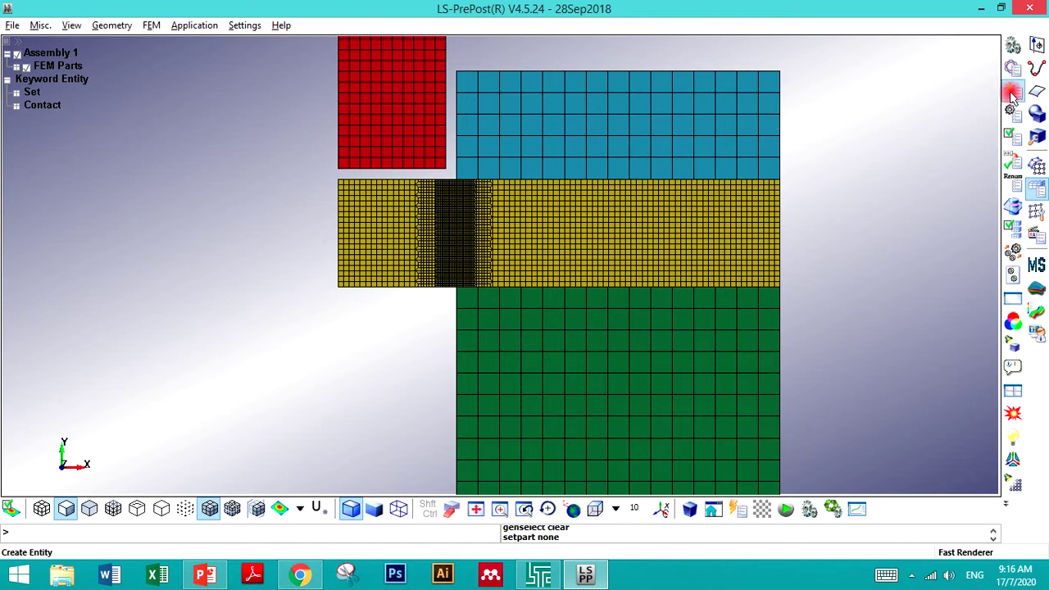
left_click(779, 202)
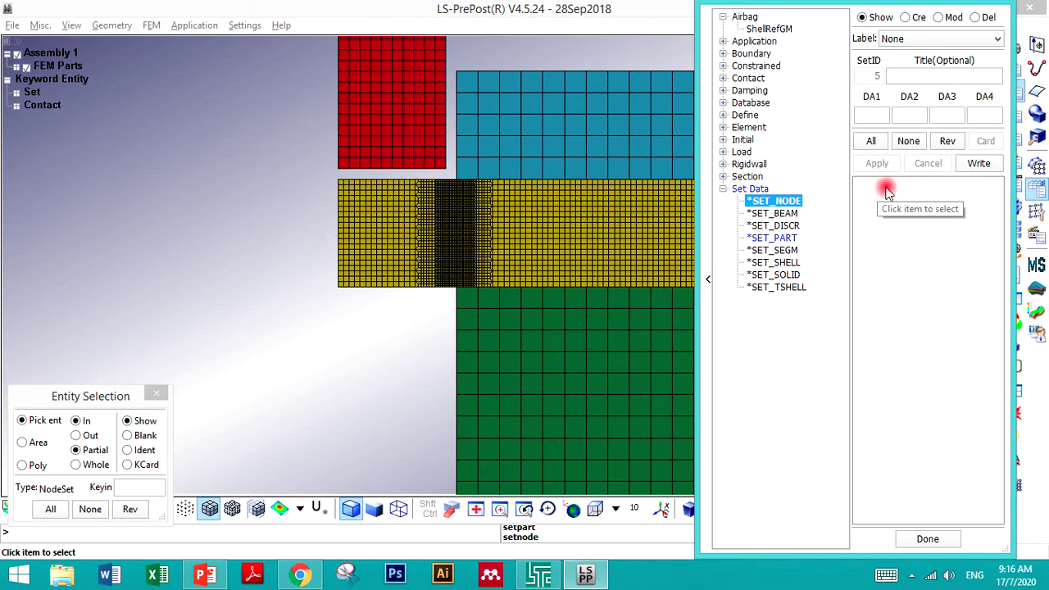
left_click(907, 18)
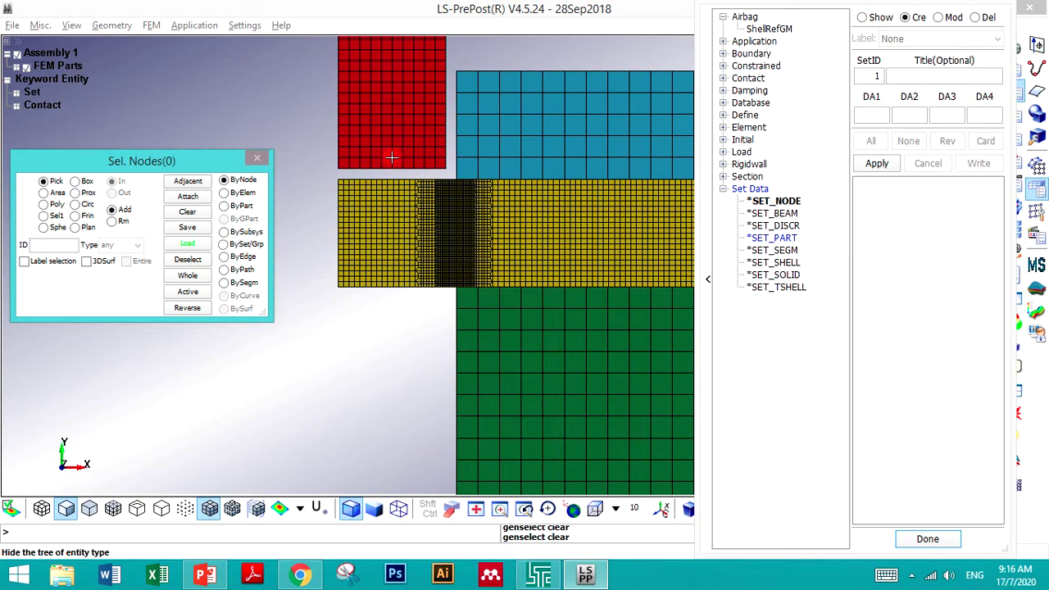
left_click(402, 367)
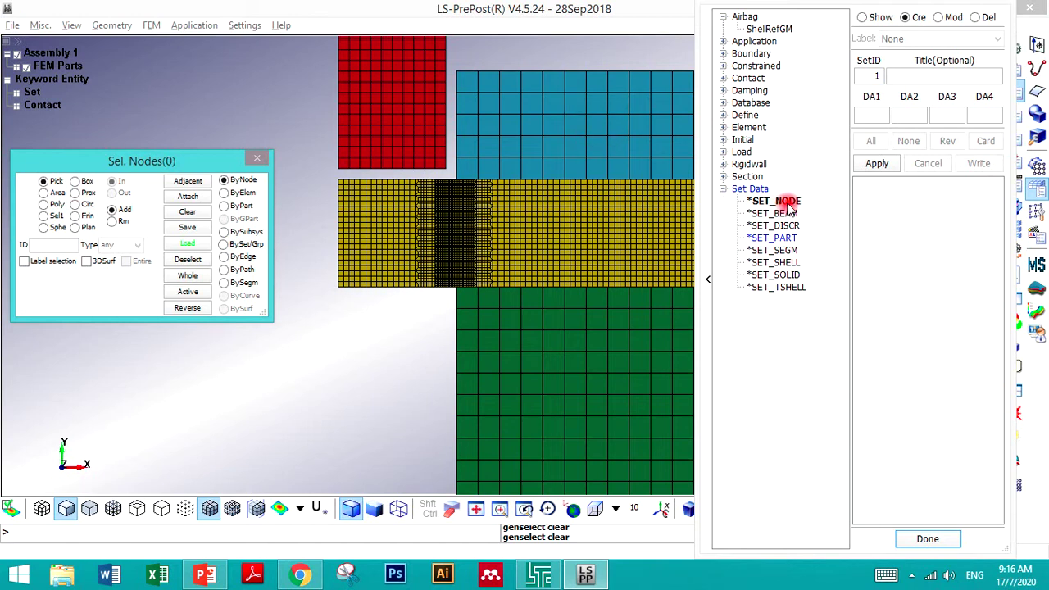
left_click(911, 76)
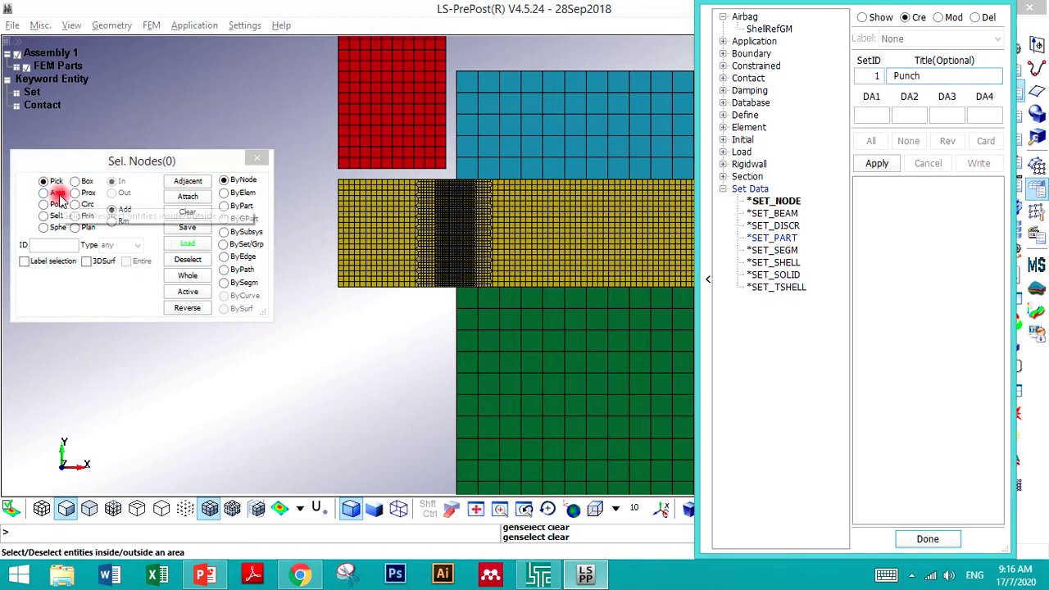
left_click(236, 207)
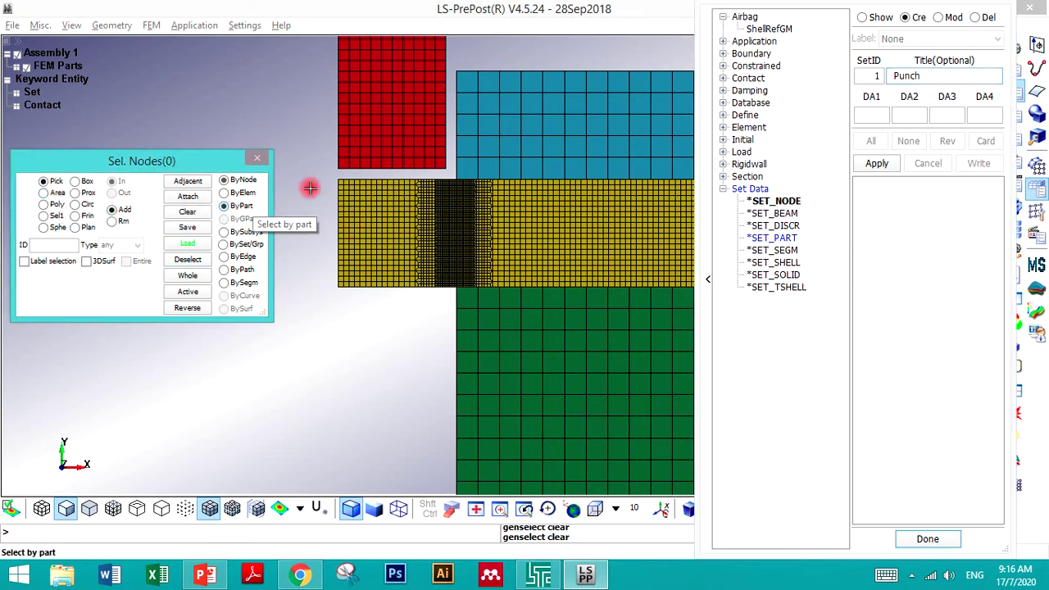
left_click(367, 119)
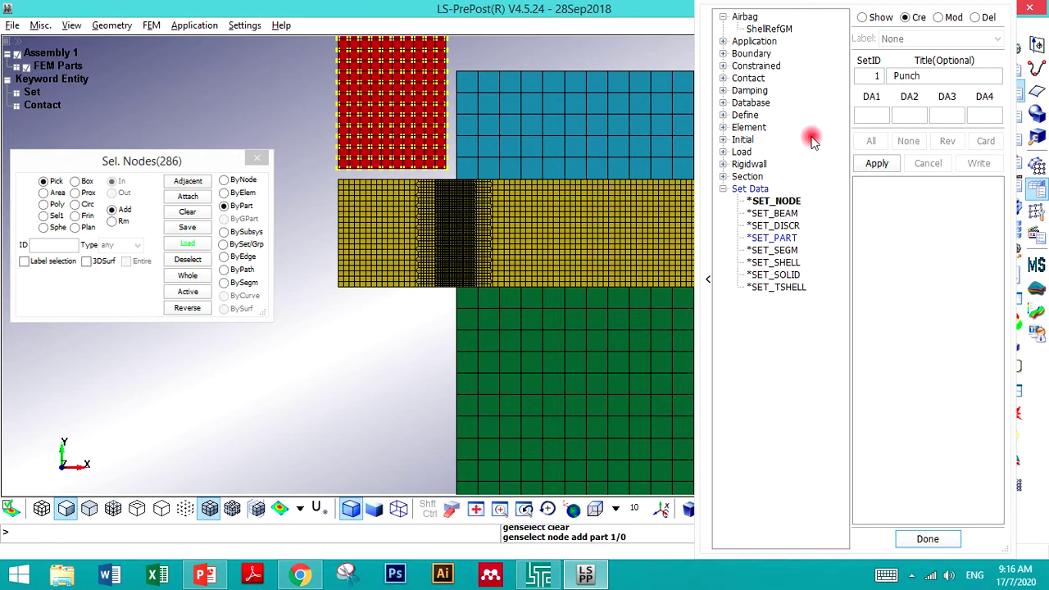
left_click(874, 161)
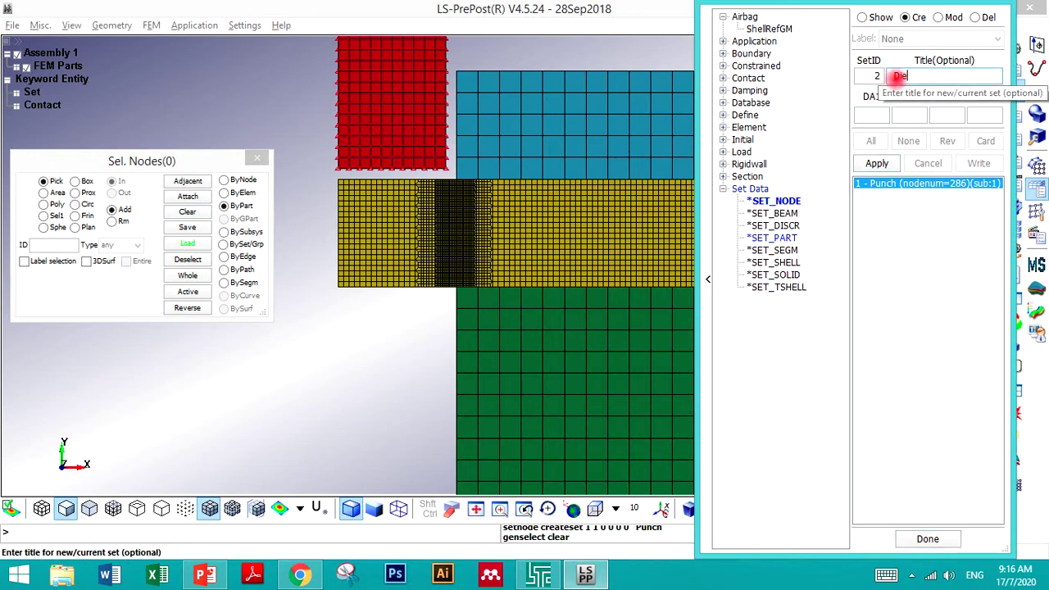
- Create node set 2 titled Die from the green part and node set 3 titled Blankholder from the blue part
left_click(585, 354)
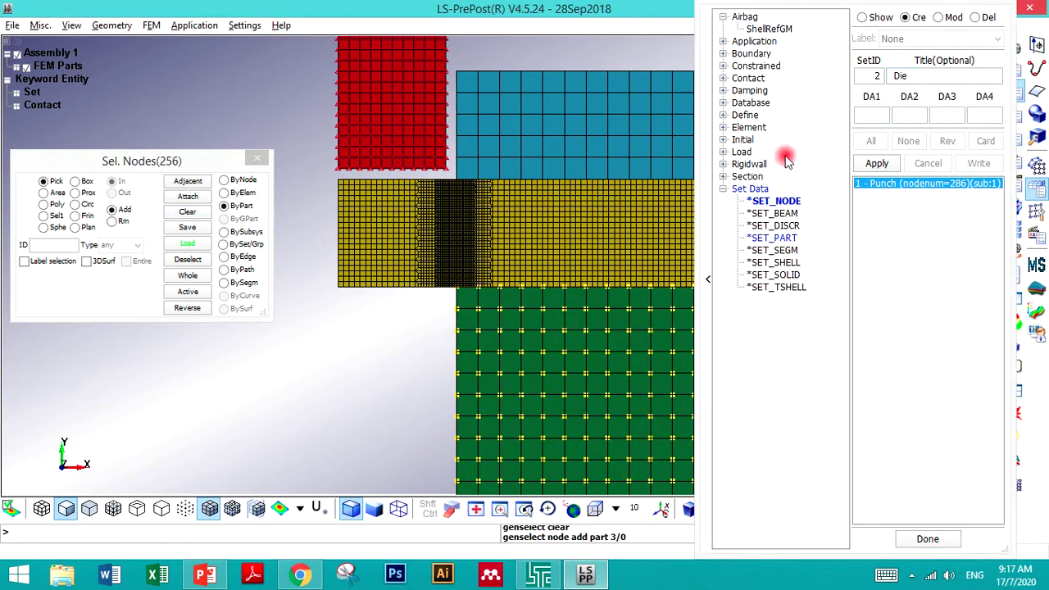
left_click(878, 163)
left_click(899, 78)
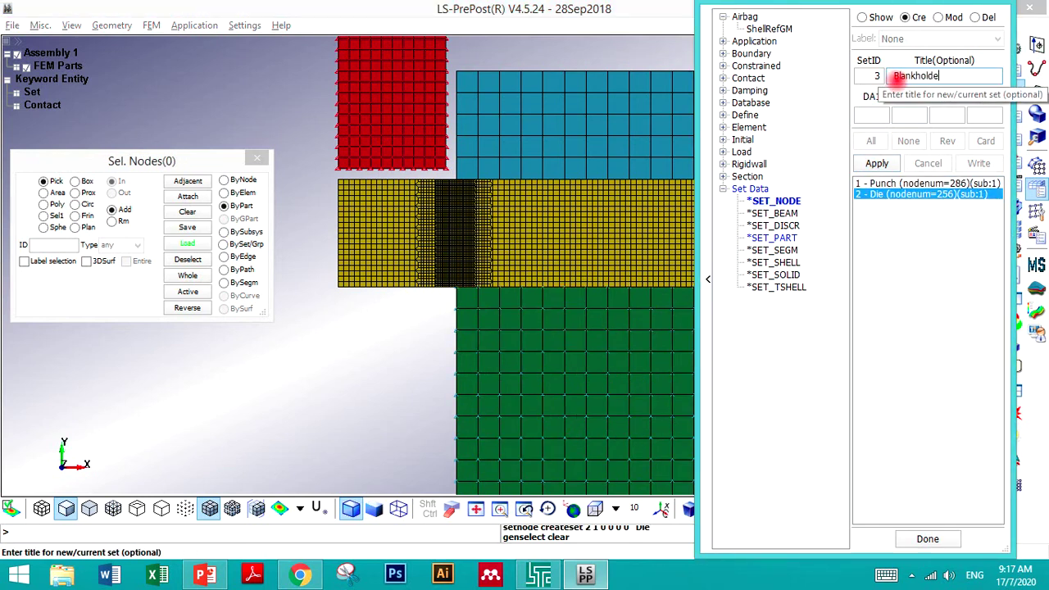
type("Blankholder")
left_click(585, 110)
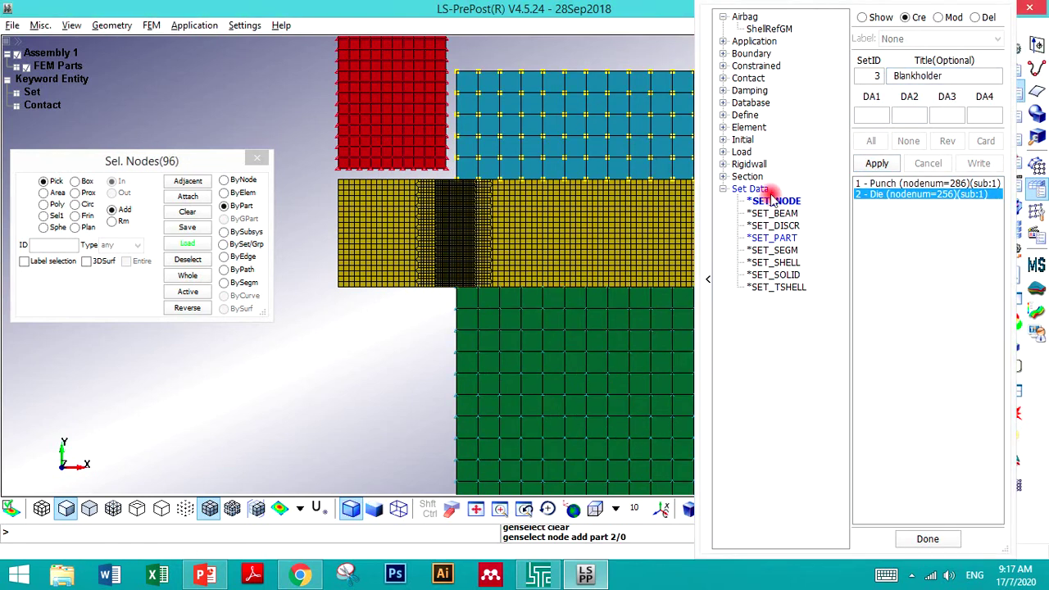
left_click(875, 164)
- Switch the node set entities to Show mode and clear all of them from the display
left_click(871, 17)
left_click(901, 164)
left_click(909, 141)
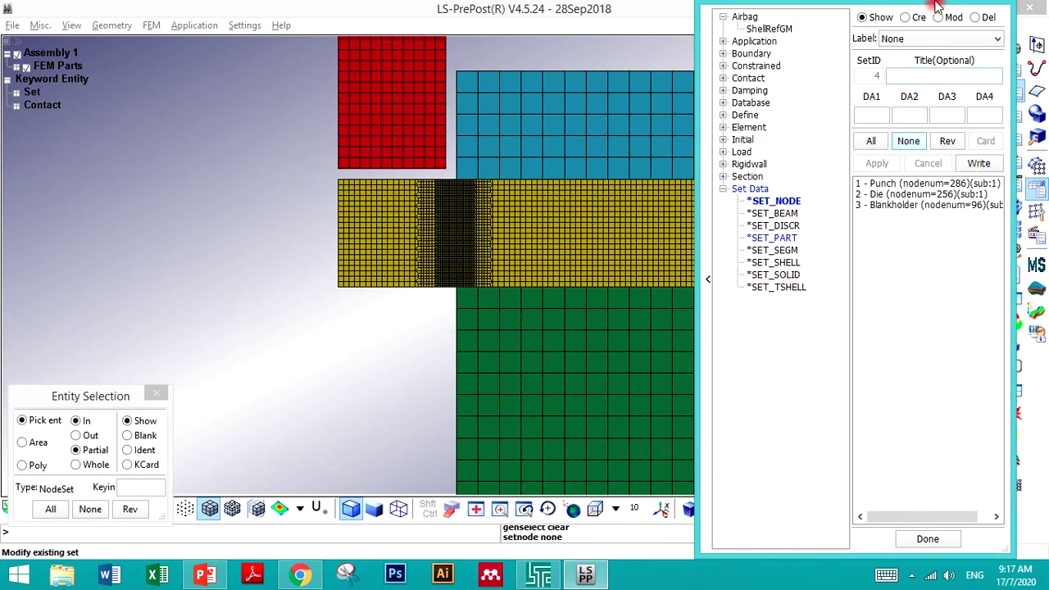
- Reposition the Entity Creation window and open the Spc boundary entity
double_click(925, 10)
left_click_drag(932, 17, 931, 19)
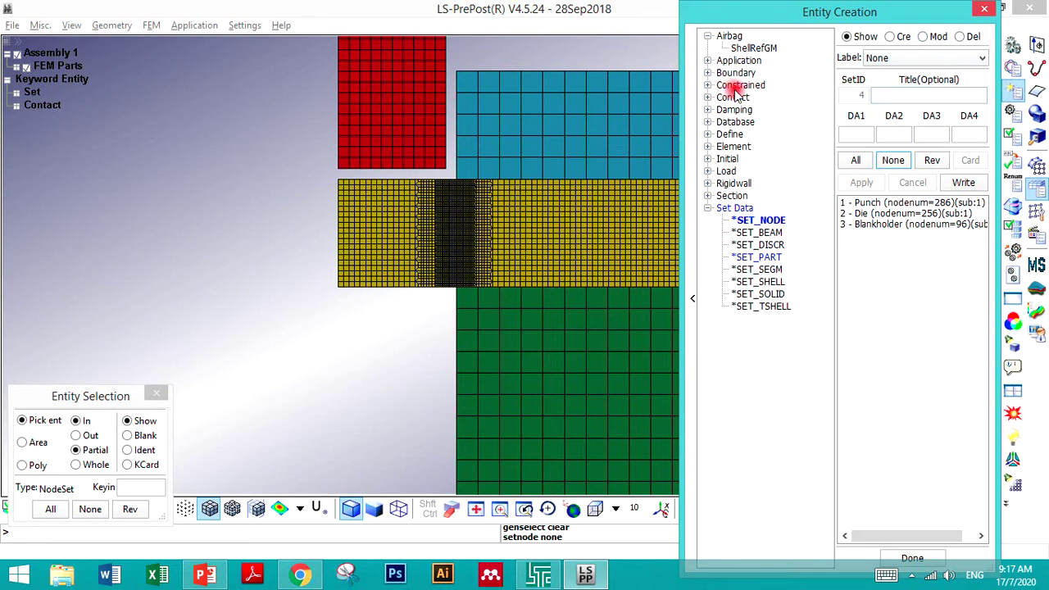
left_click(708, 73)
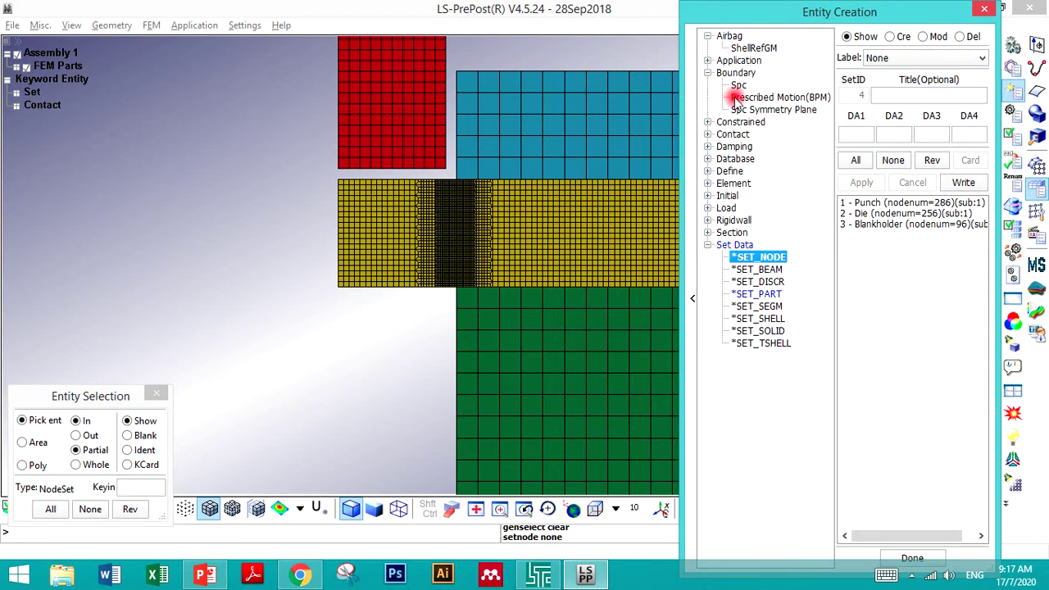
left_click(738, 85)
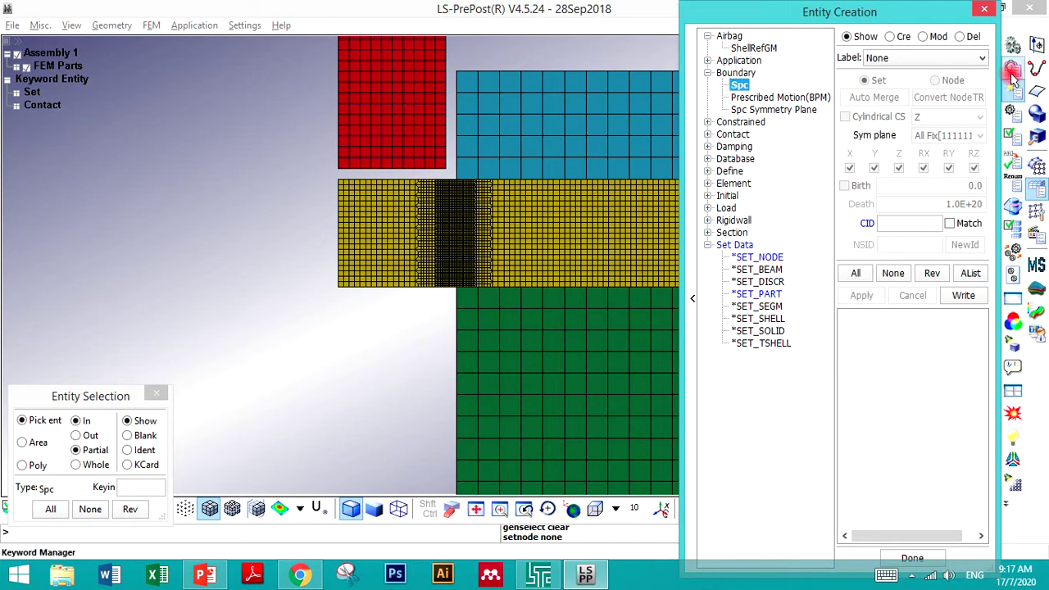
- Examine the fields of the BOUNDARY SPC_SET keyword form, then close it and the Keyword Manager without adding a card
left_click(1013, 71)
left_click(781, 142)
scroll(812, 146, "up", 10)
left_click(696, 148)
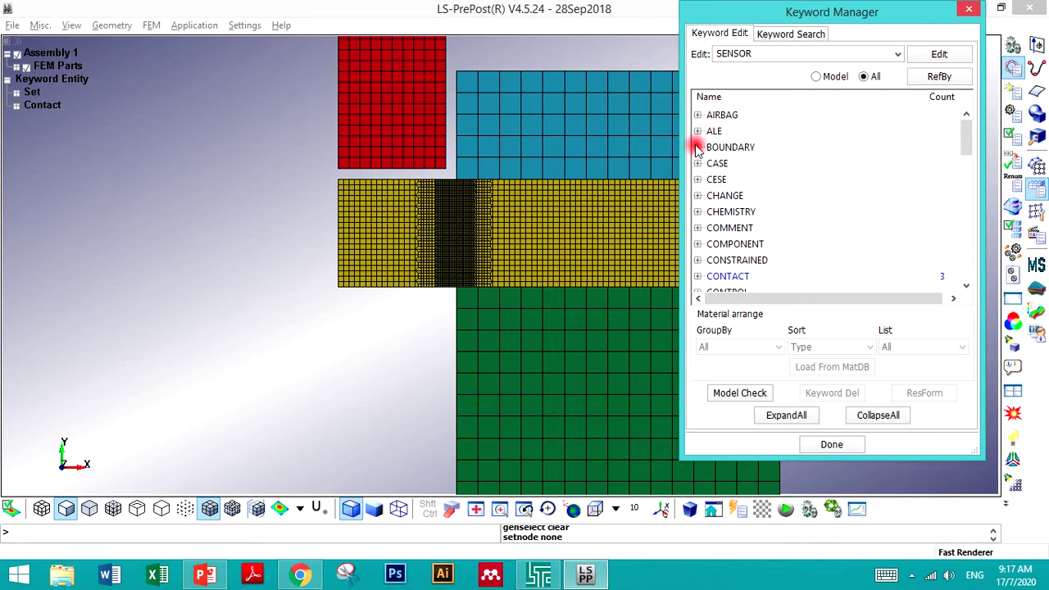
left_click(734, 193)
scroll(744, 208, "down", 20)
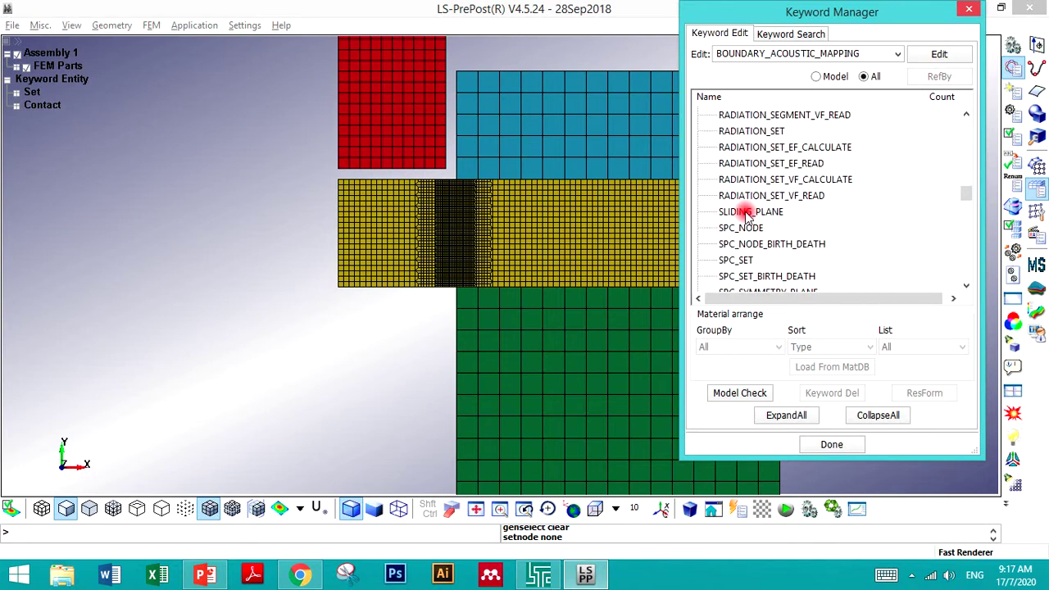
double_click(726, 259)
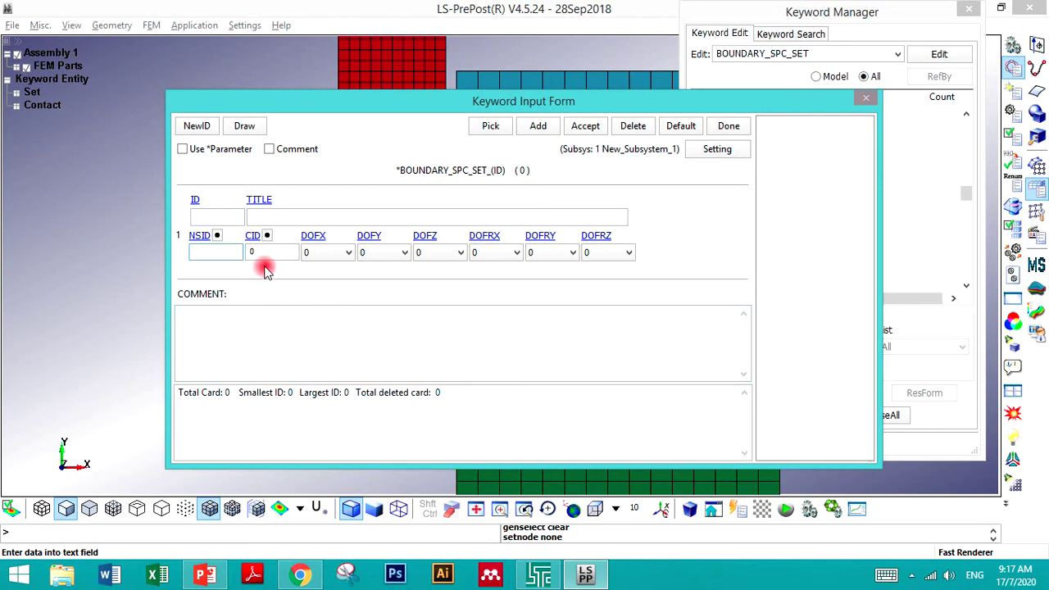
left_click(729, 126)
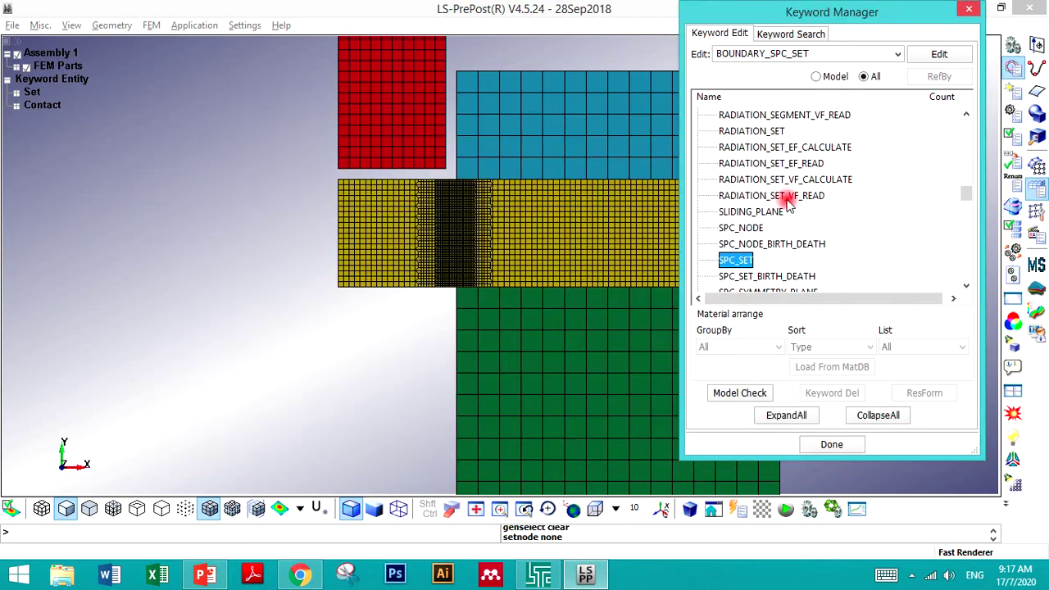
left_click(832, 444)
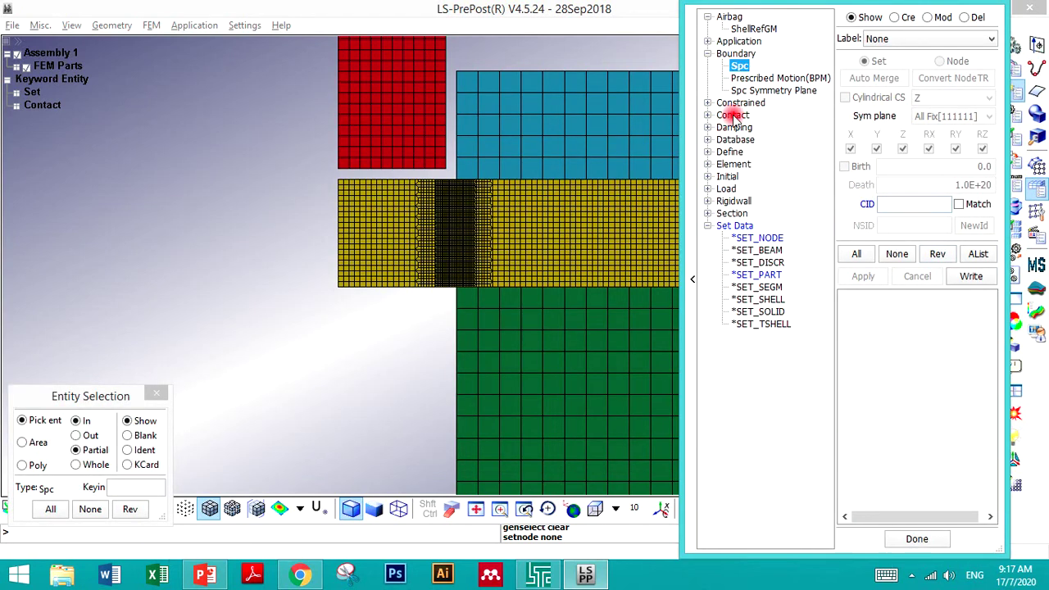
- Create an SPC set constraint on the Punch node set with Y translation free and all other degrees of freedom fixed
left_click_drag(810, 7, 809, 19)
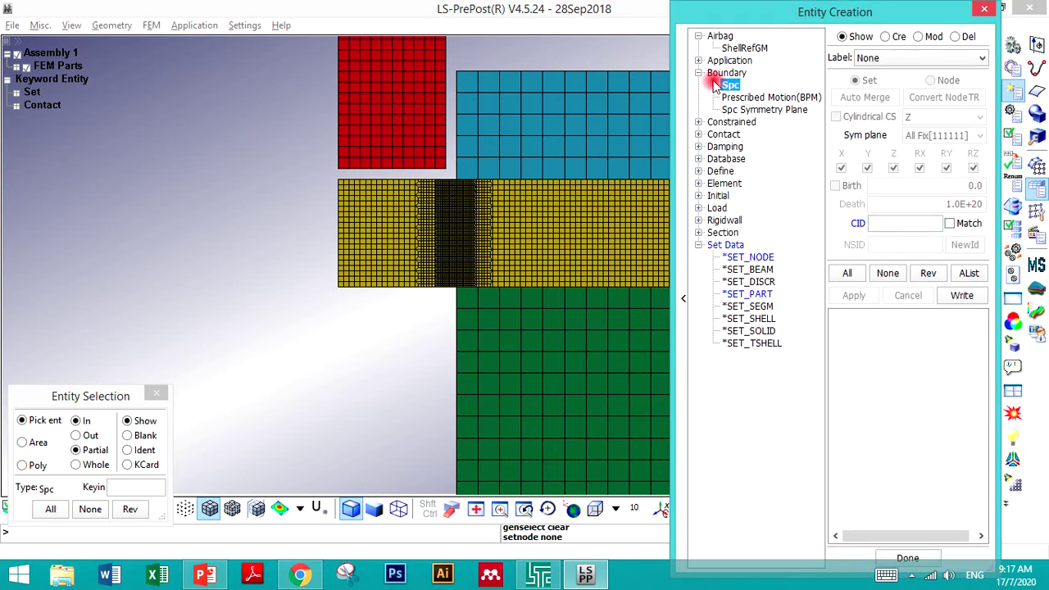
left_click(895, 37)
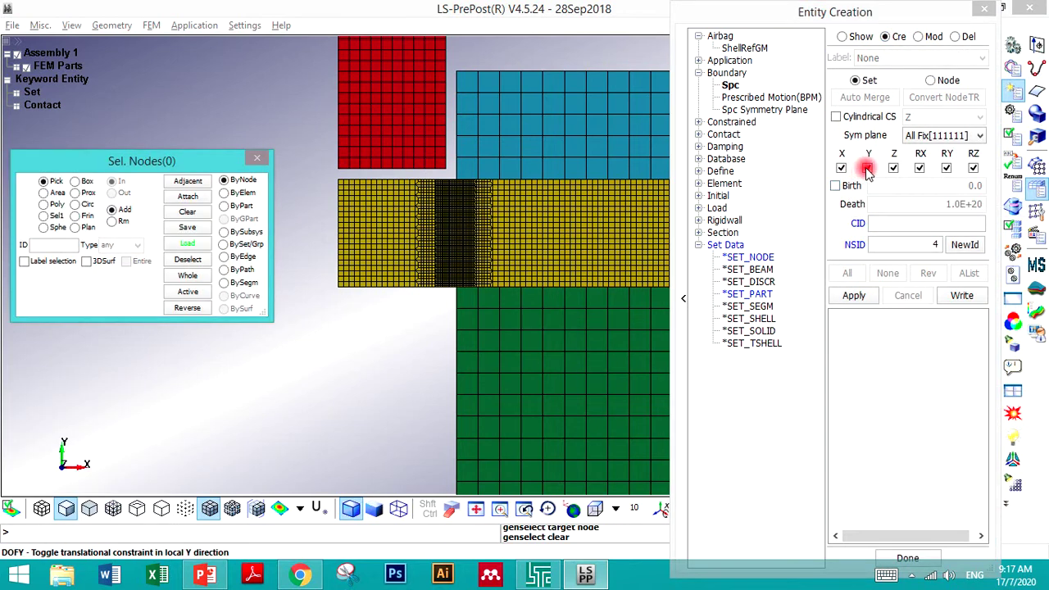
left_click(855, 245)
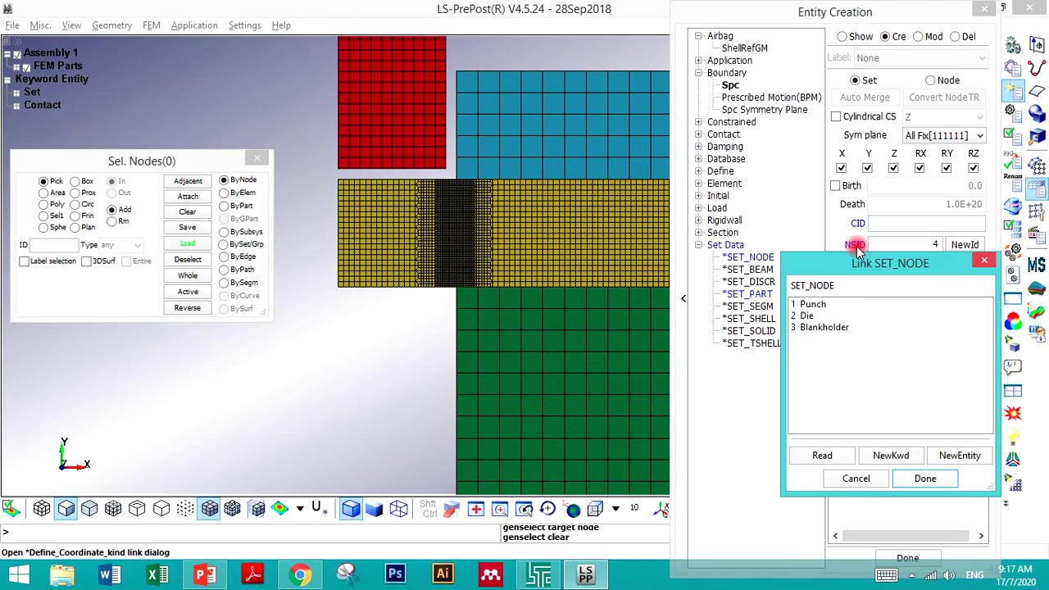
left_click(821, 306)
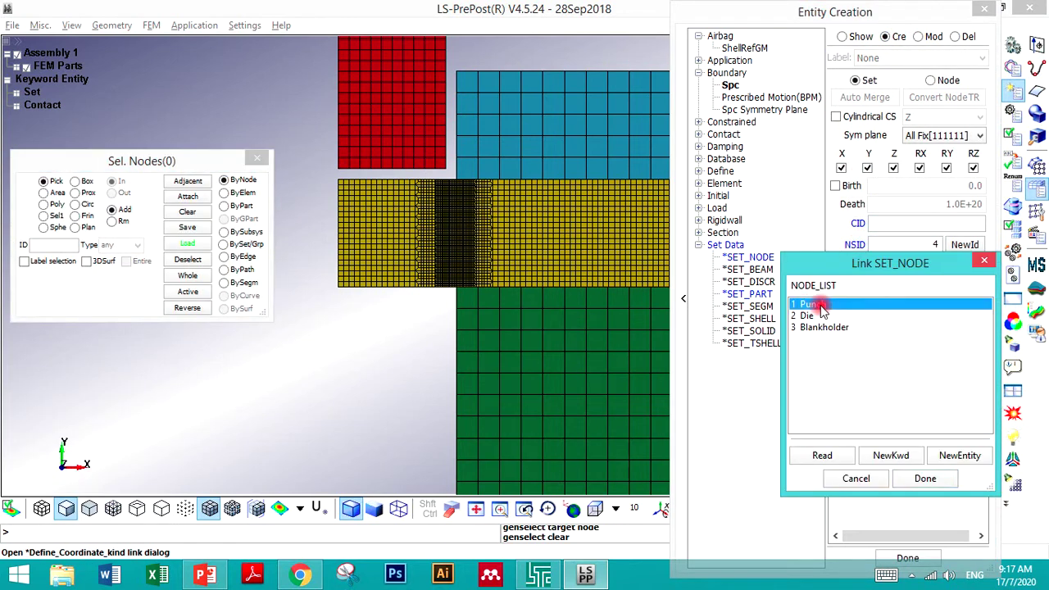
left_click(923, 481)
left_click(867, 168)
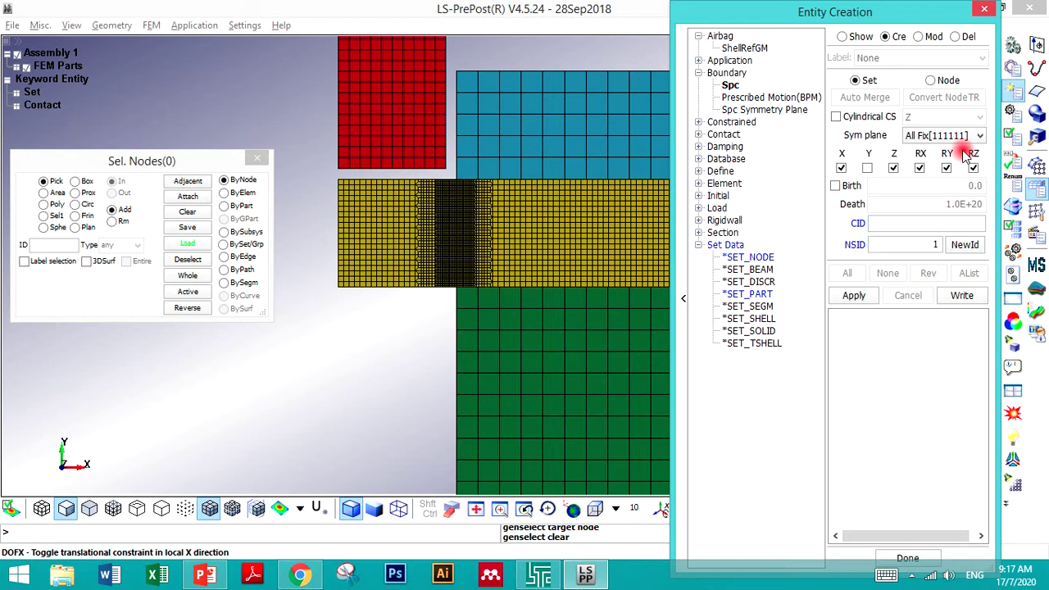
left_click(842, 168)
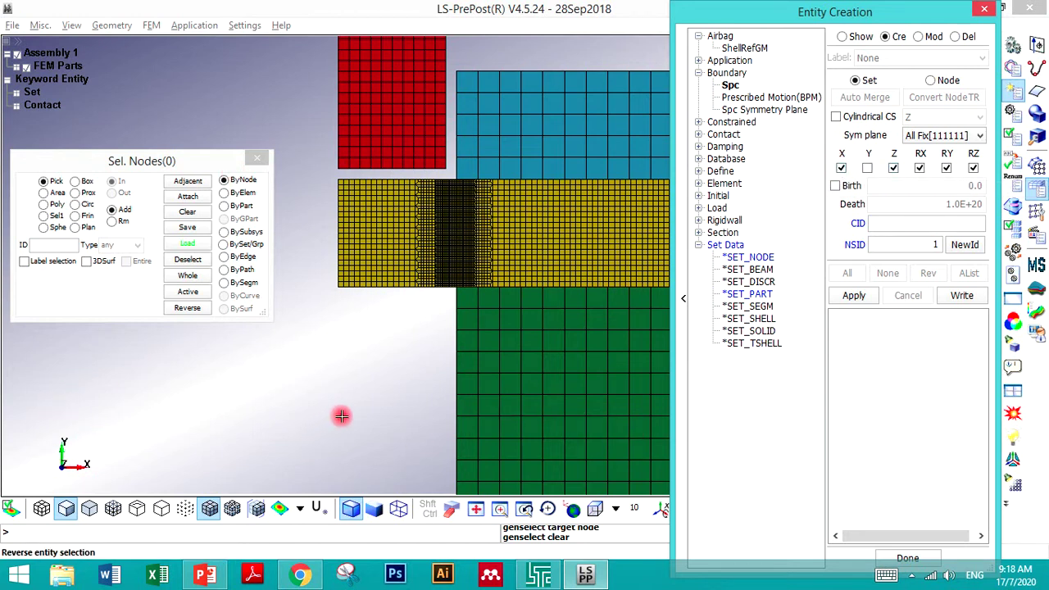
left_click(864, 295)
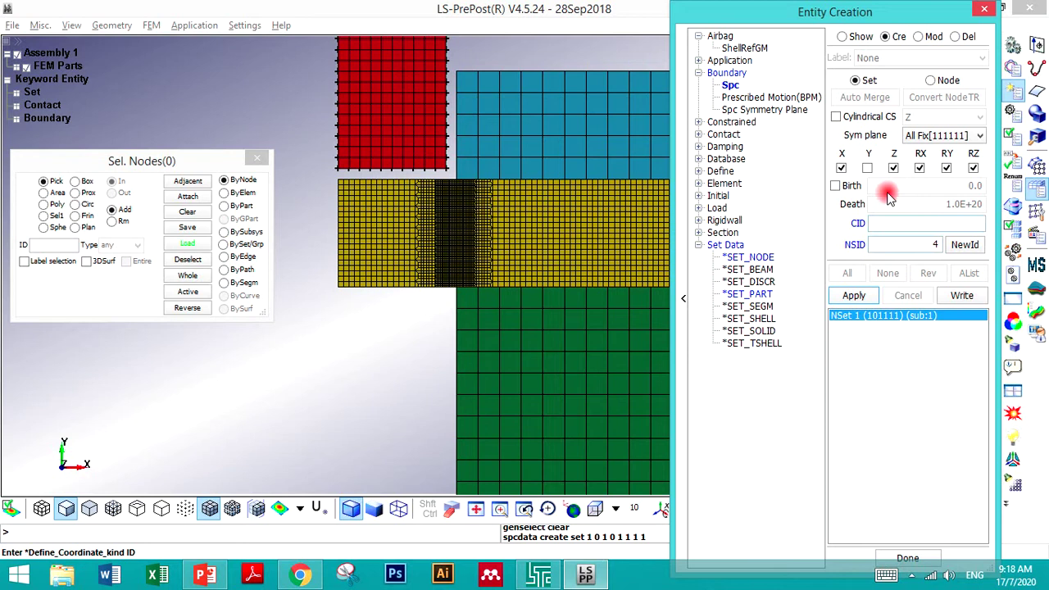
- Create an SPC set constraint on the Die node set with all six degrees of freedom fixed
left_click(871, 244)
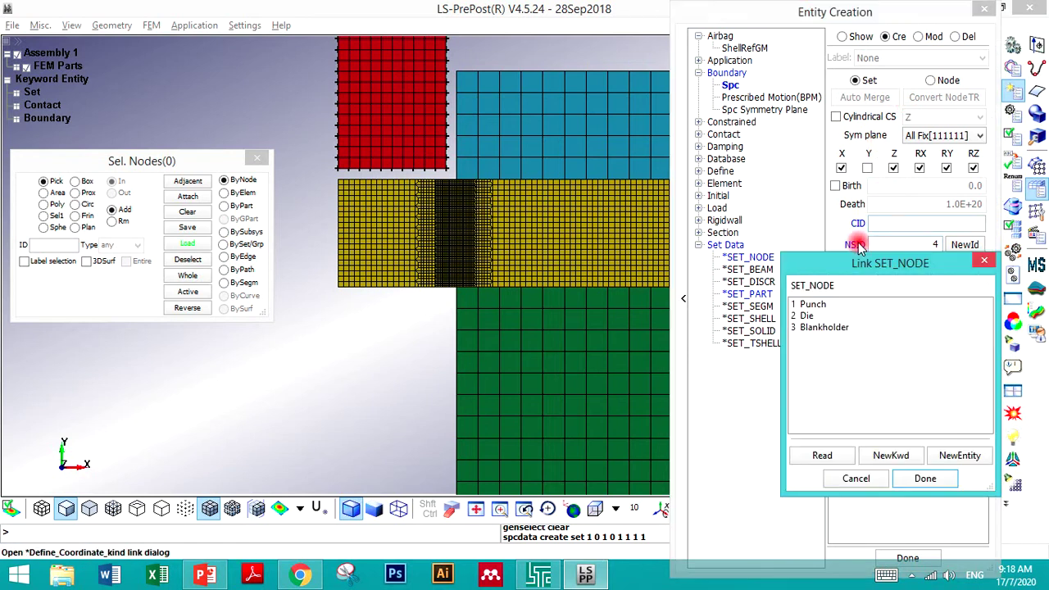
left_click(809, 316)
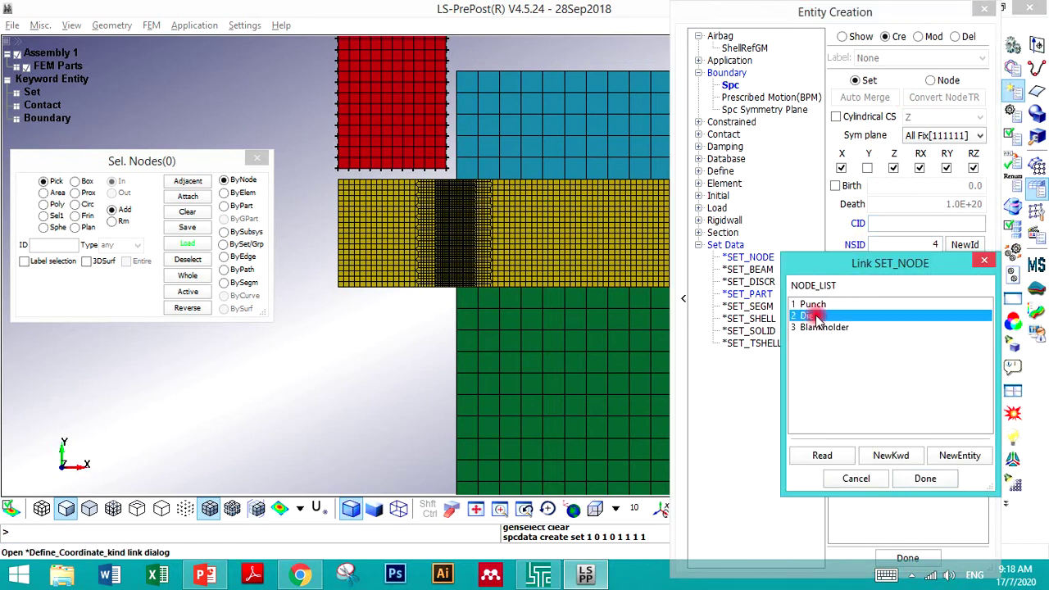
left_click(912, 478)
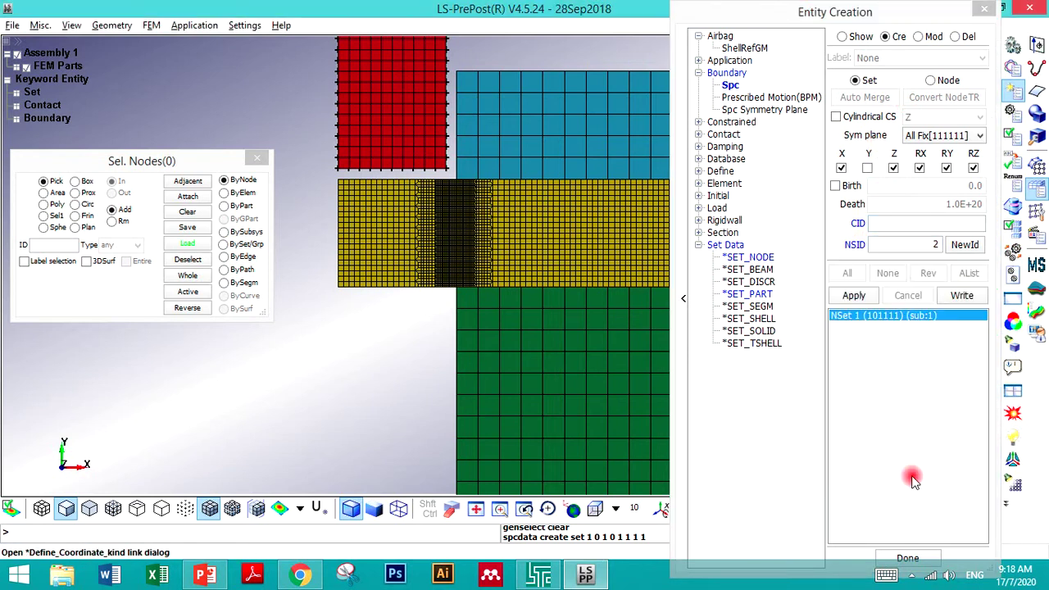
left_click(867, 168)
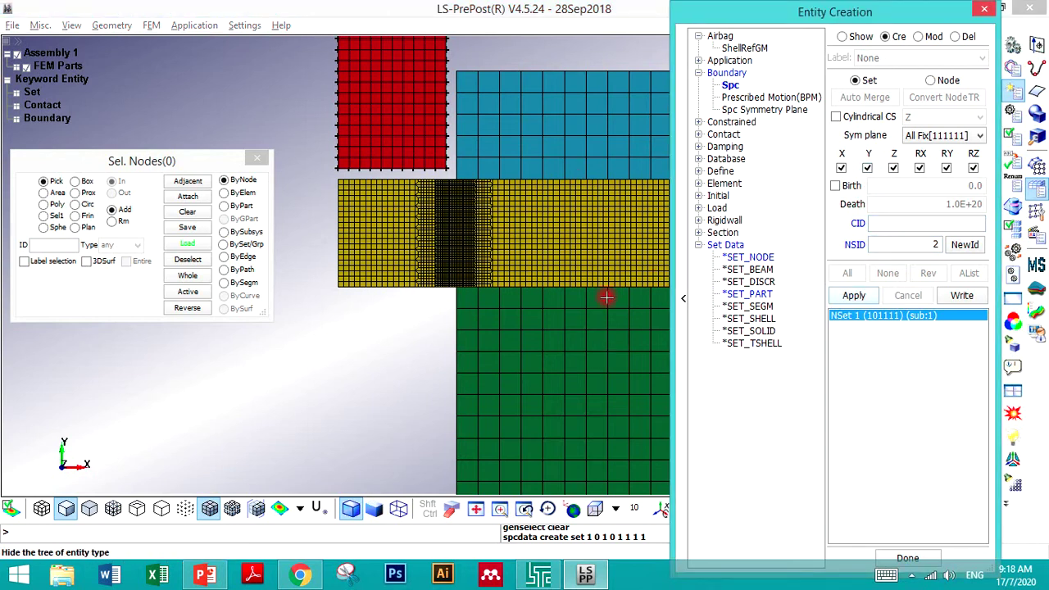
left_click(854, 295)
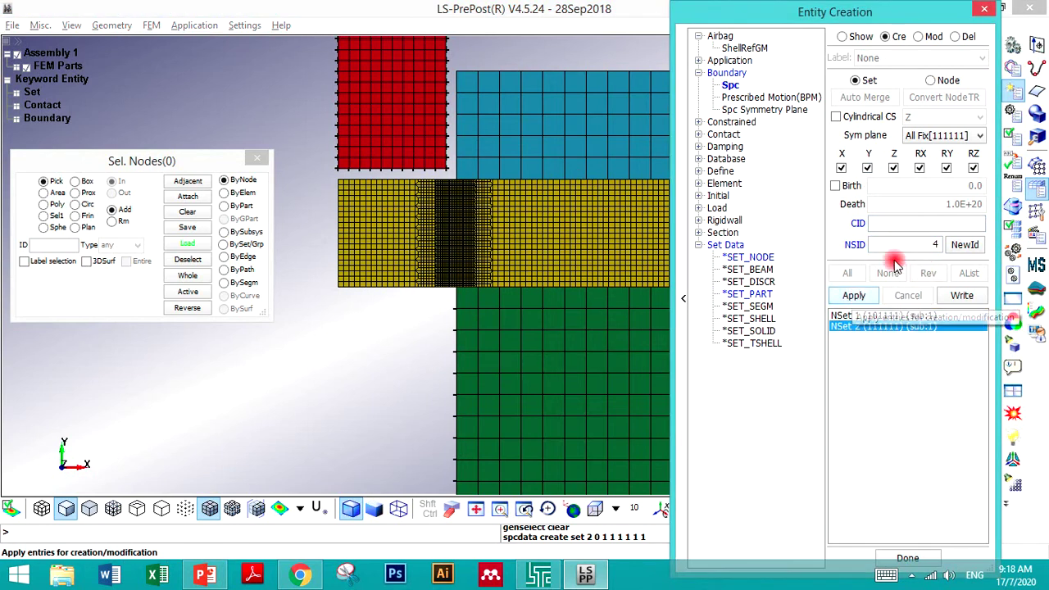
- Create an SPC set constraint on the Blankholder node set with all six degrees of freedom fixed
left_click(855, 244)
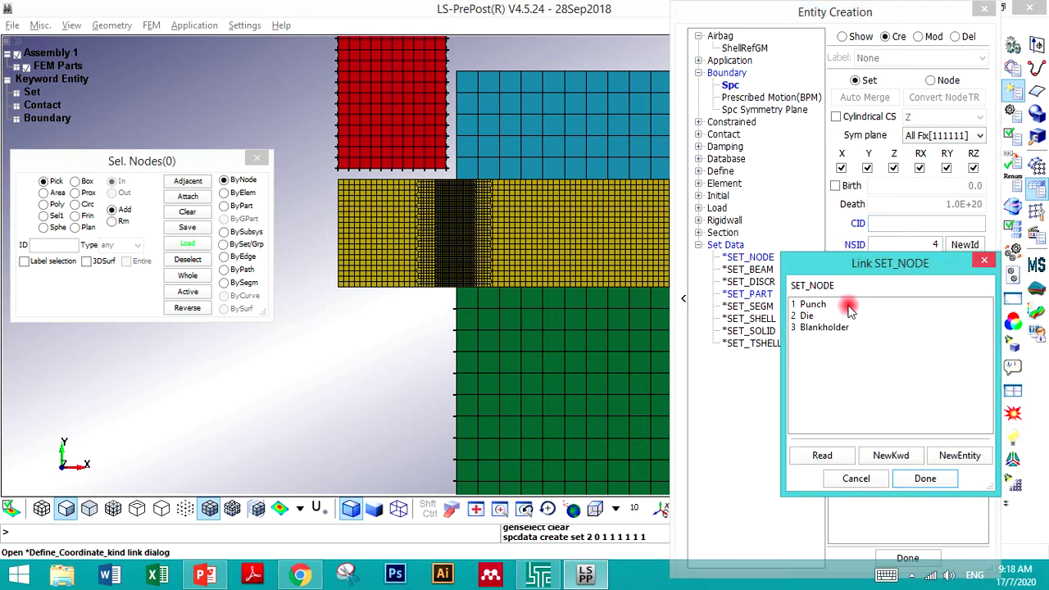
left_click(824, 327)
left_click(926, 478)
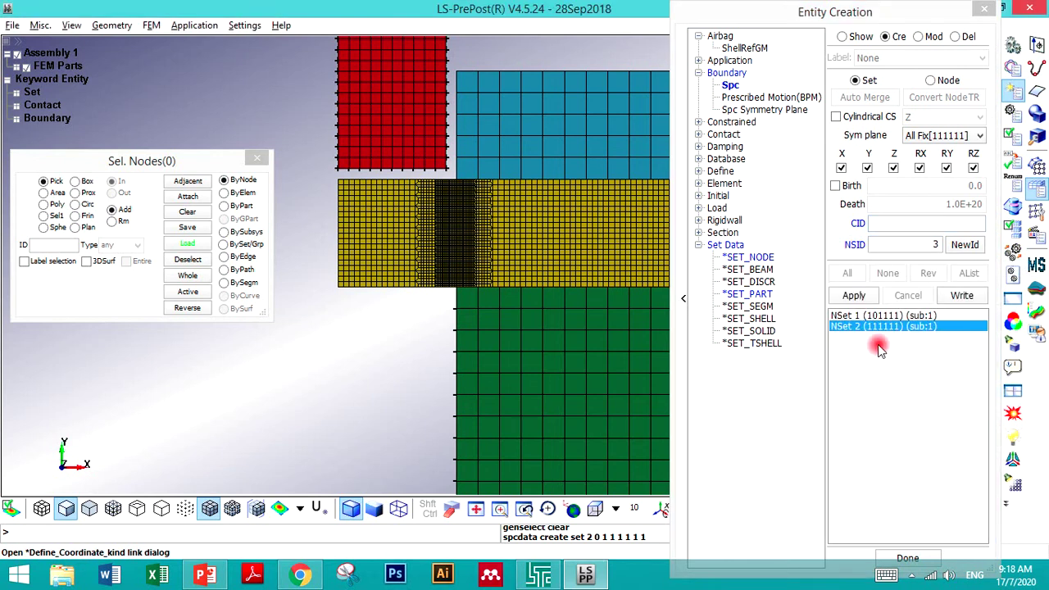
left_click(855, 296)
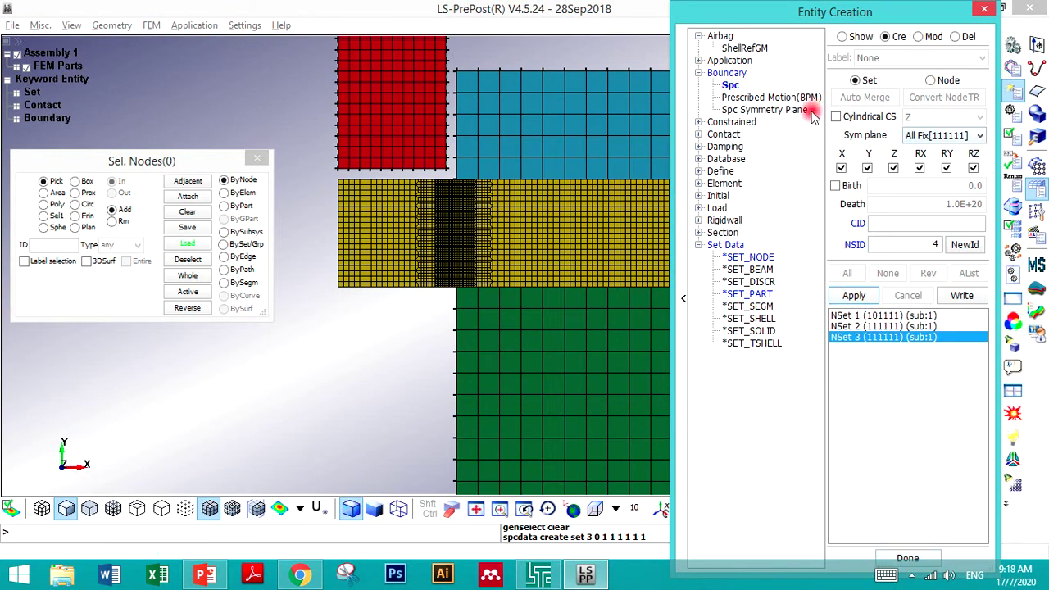
- Open the Prescribed Motion boundary entity and examine its parameters, including the load curve ID field
left_click(767, 97)
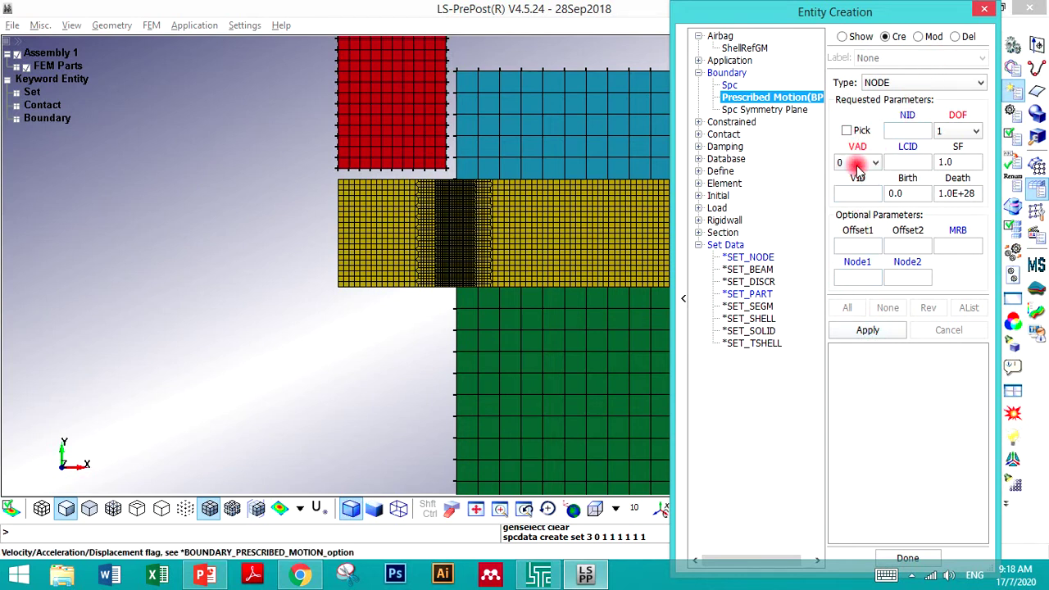
left_click(909, 162)
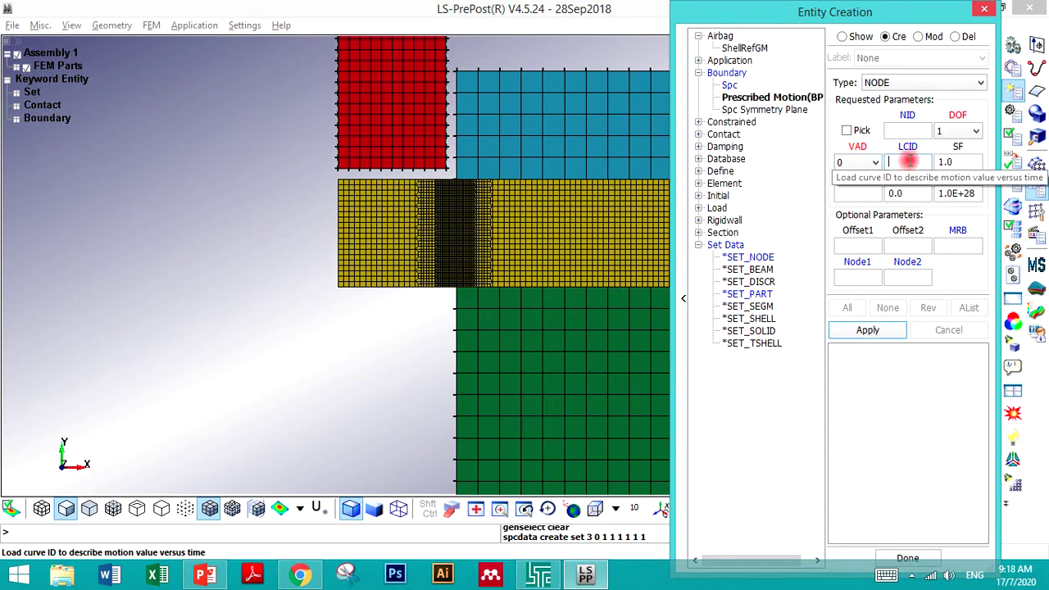
left_click(972, 264)
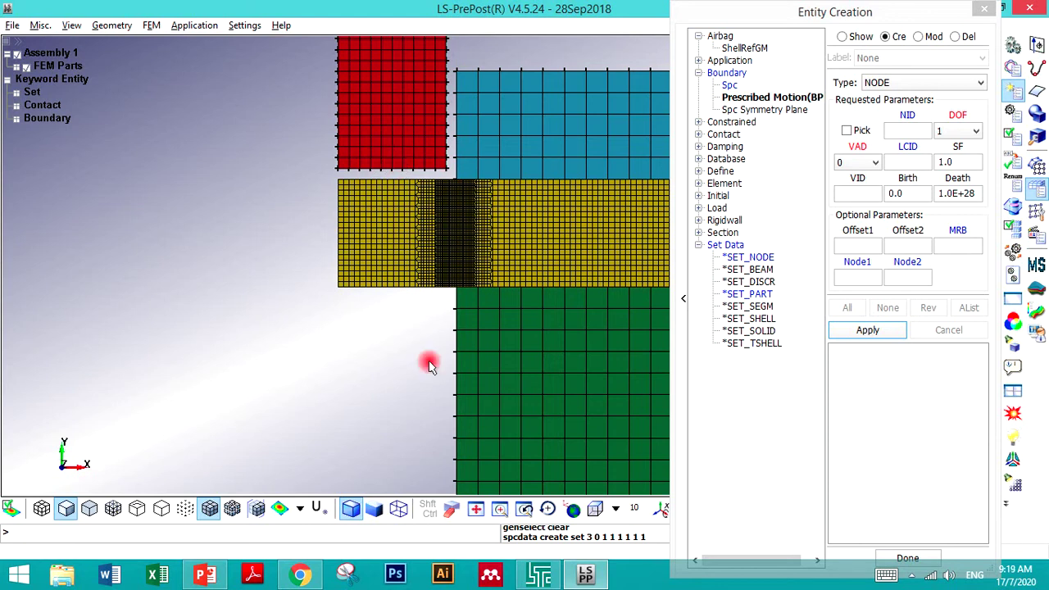
- Switch the Spc entities to Show mode and clear all SPC sets from the display
left_click(844, 37)
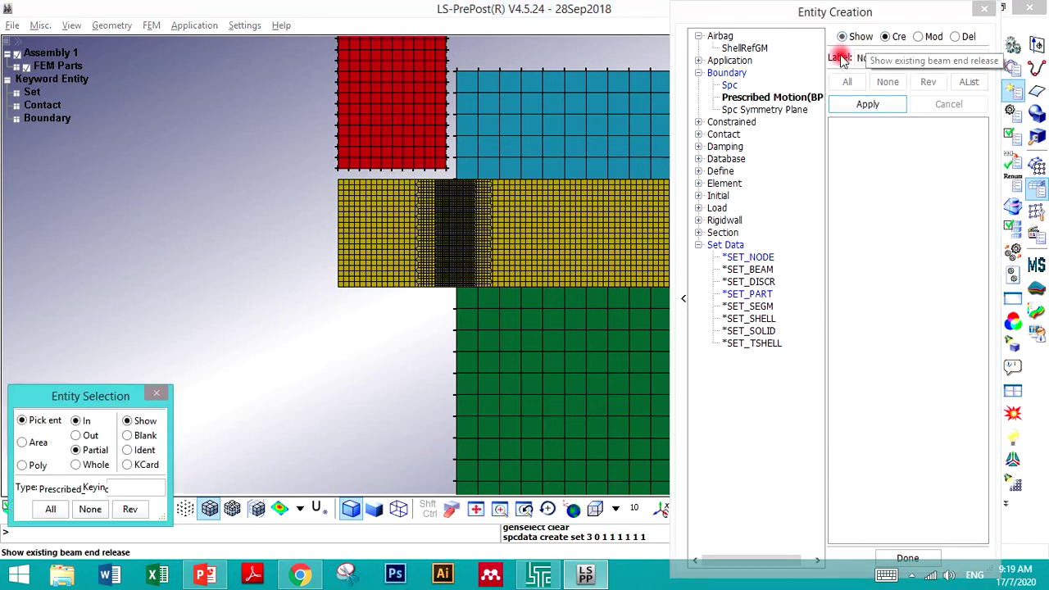
left_click(730, 86)
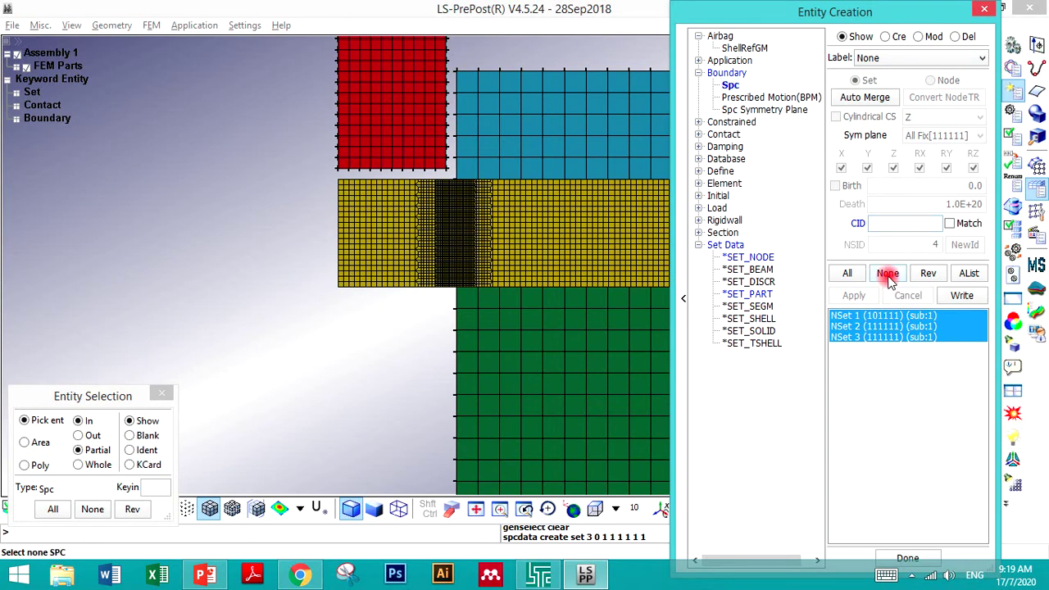
left_click(888, 273)
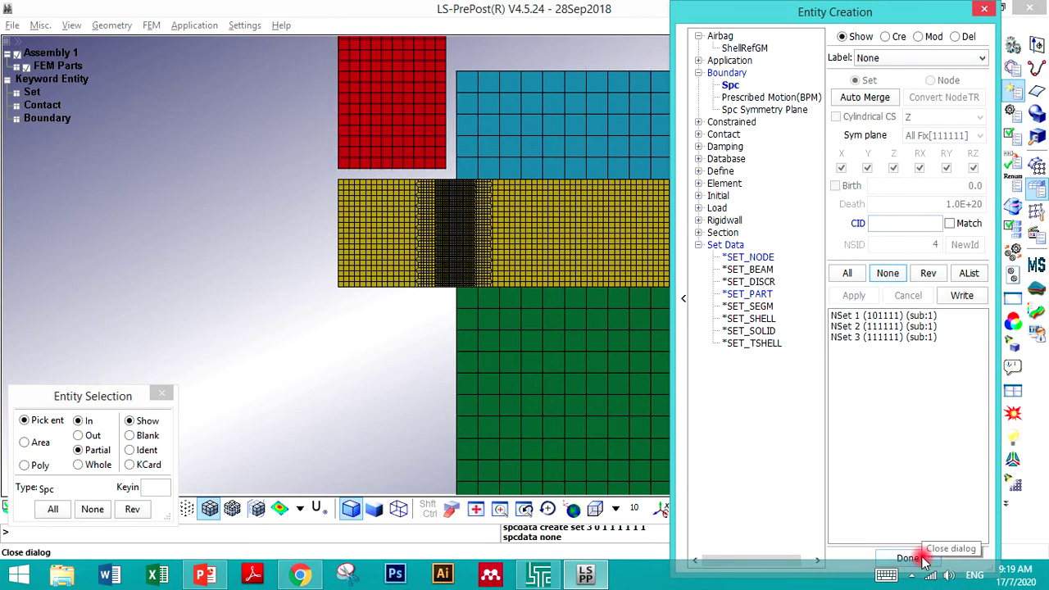
- Look through the Define entities for a curve definition, then close the Entity Creation window
left_click(699, 73)
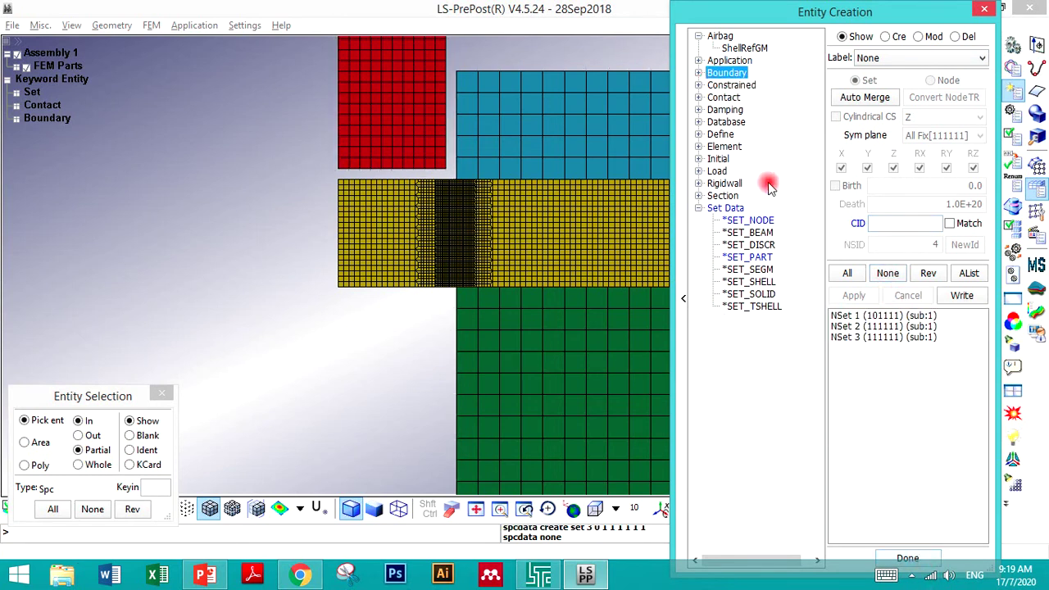
left_click(698, 135)
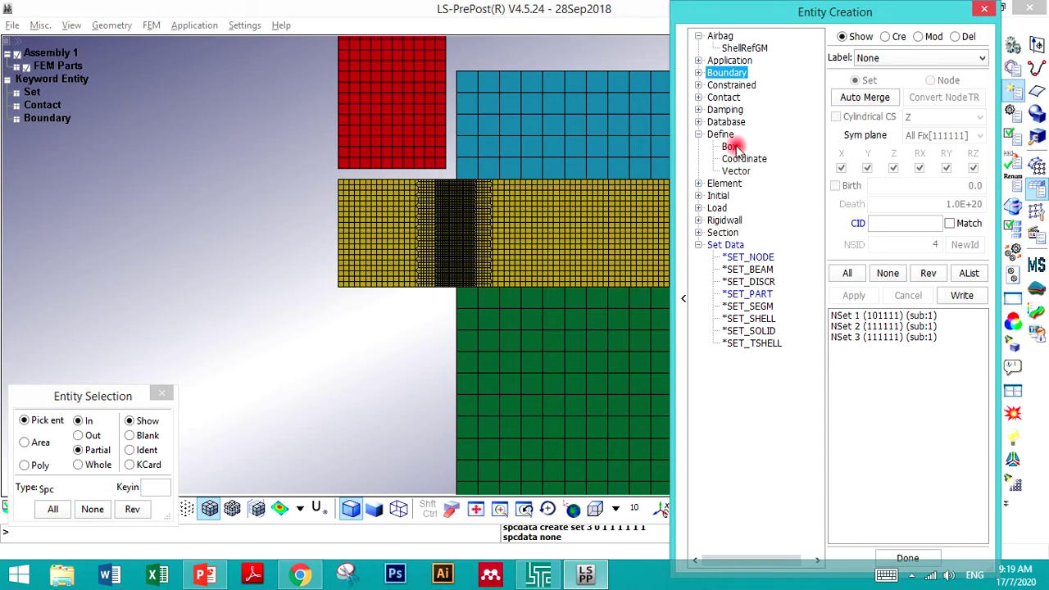
left_click(732, 162)
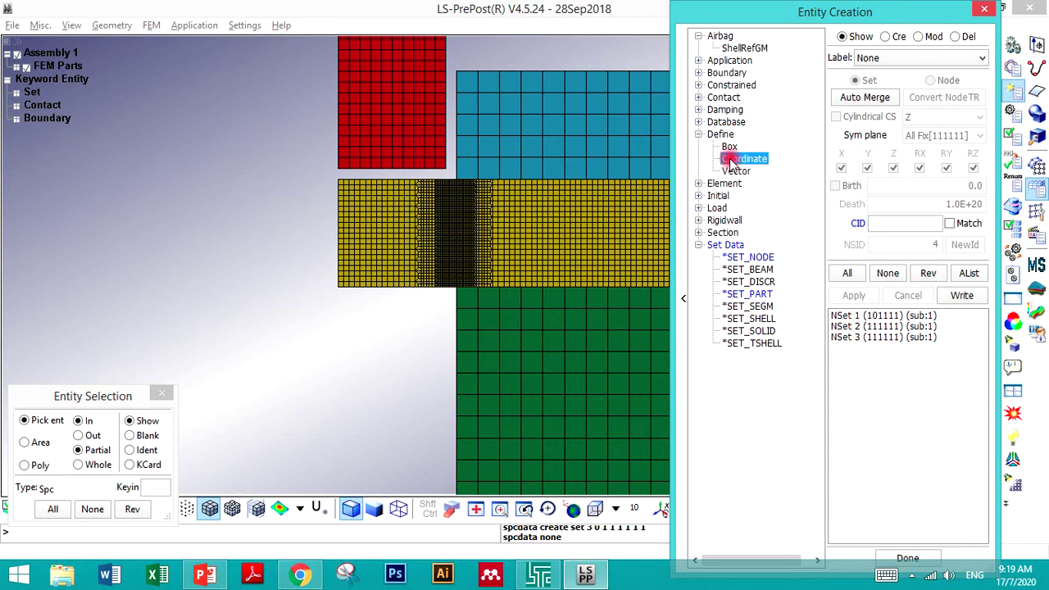
left_click(908, 558)
- Find the CURVE keyword in the DEFINE group of the Keyword Manager and open its input form
left_click(1011, 70)
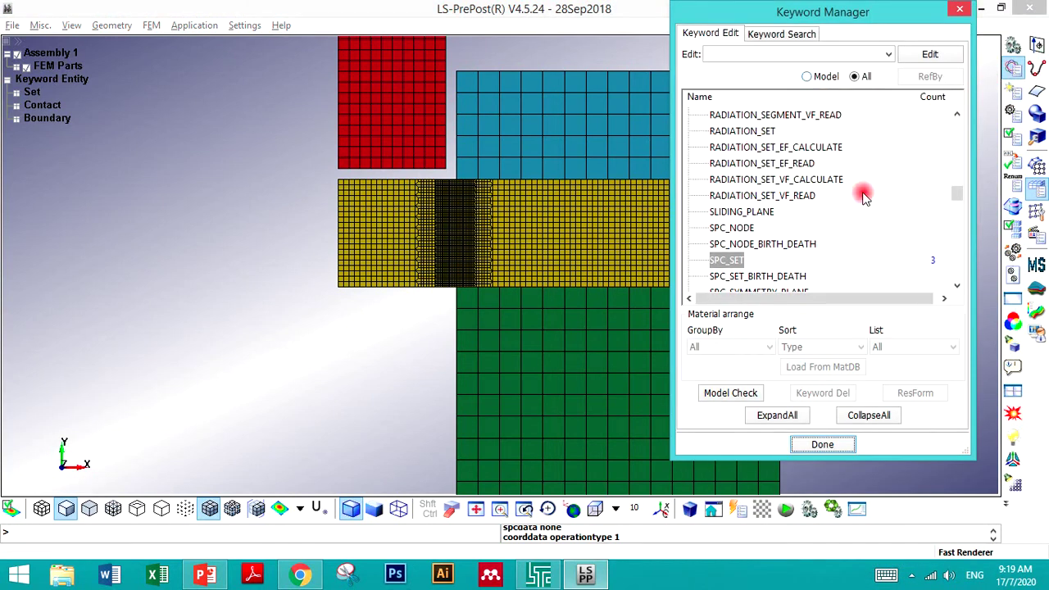
left_click(865, 415)
left_click(733, 224)
scroll(728, 211, "up", 5)
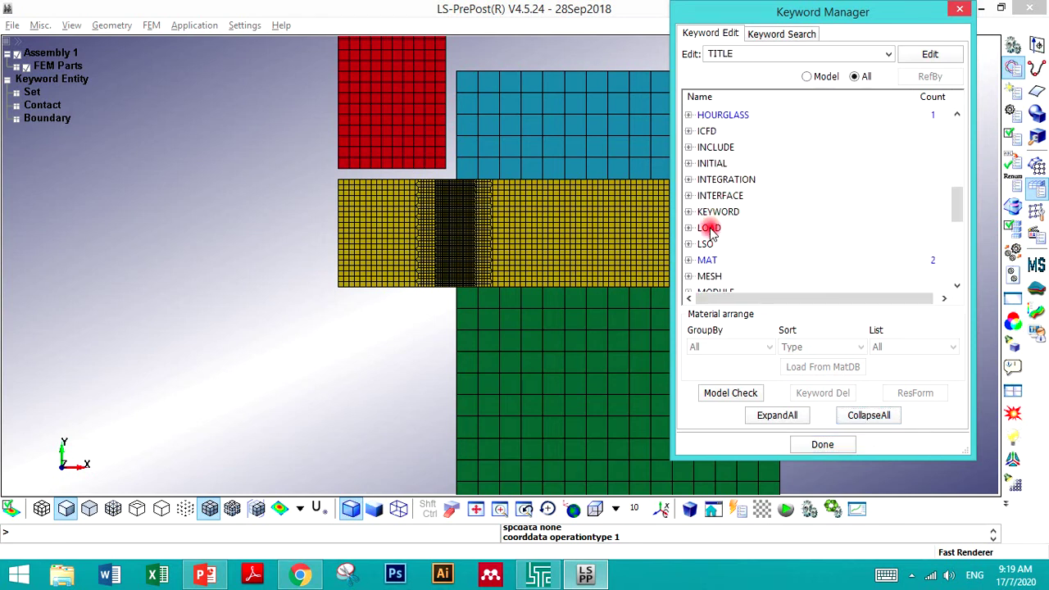
scroll(710, 223, "up", 3)
left_click(690, 164)
left_click(711, 163)
left_click(730, 211)
scroll(736, 228, "down", 4)
scroll(736, 229, "down", 4)
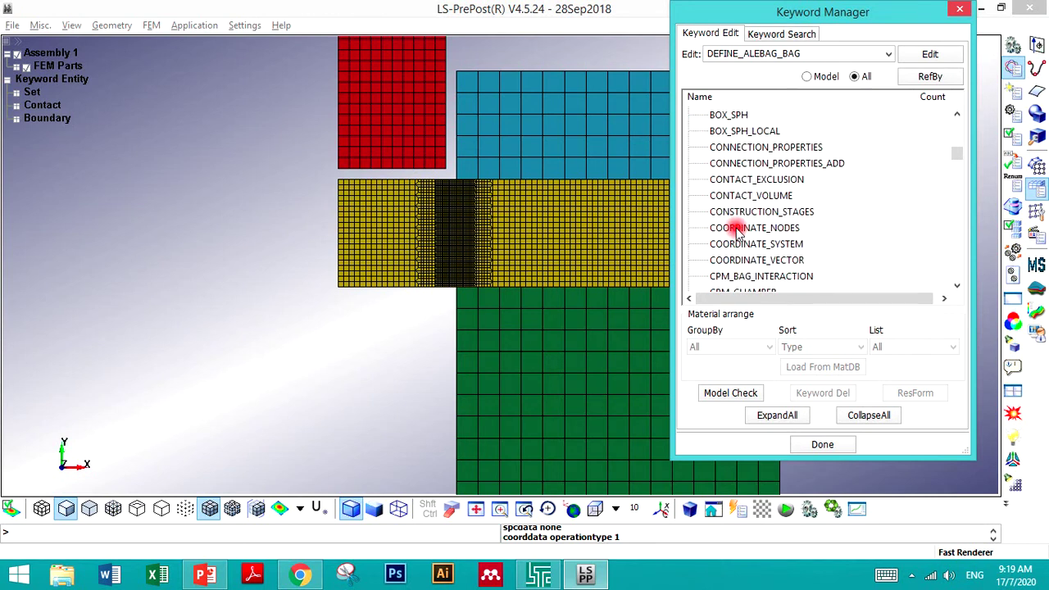
double_click(719, 248)
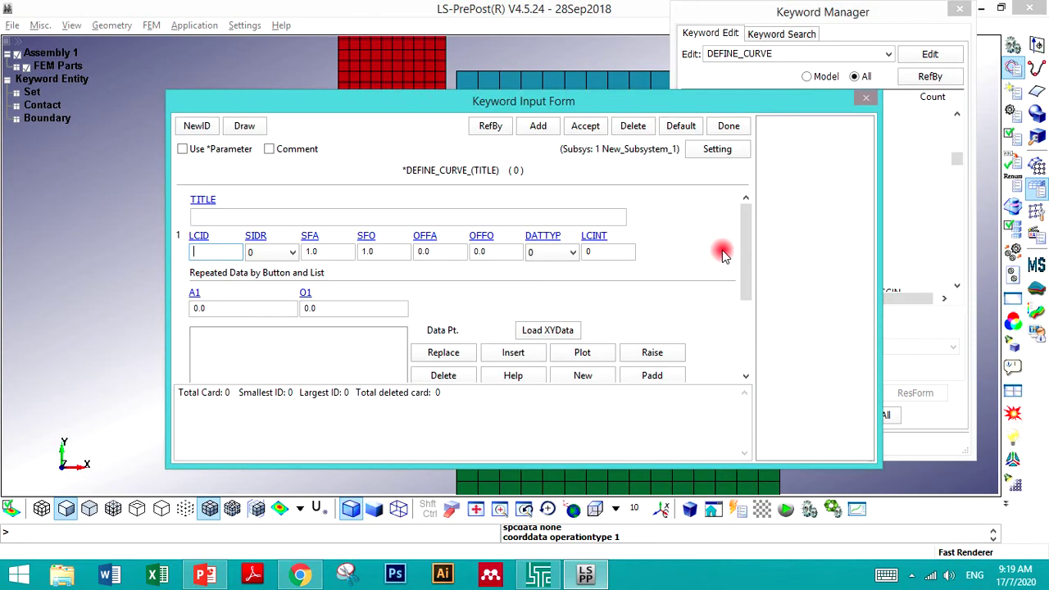
- Give the load curve a new ID and the title "Punch displacment", keeping SIDR at 0 and the default scale factors and offsets
left_click(195, 127)
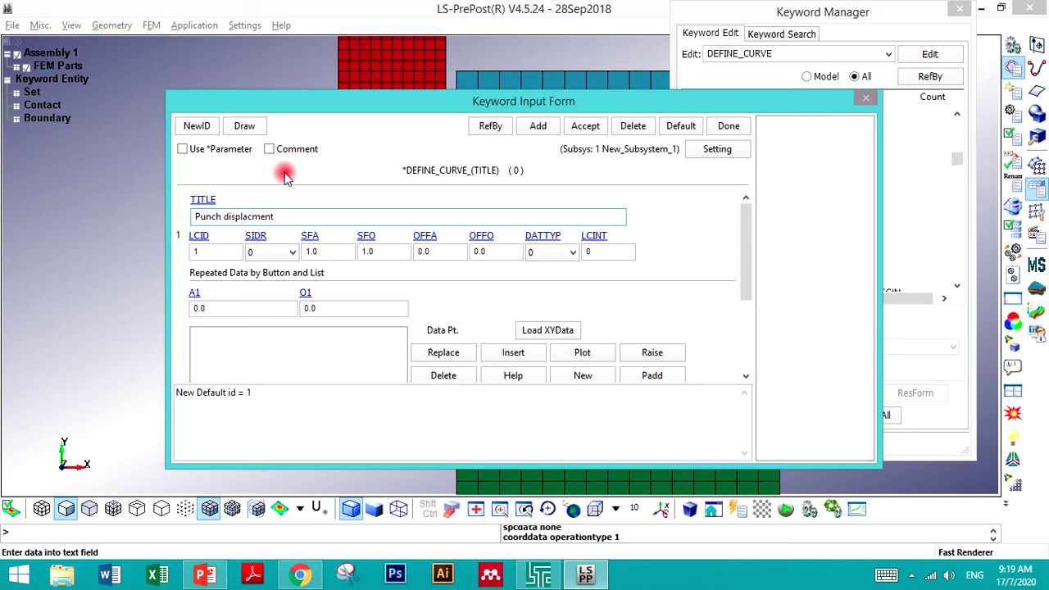
left_click(276, 254)
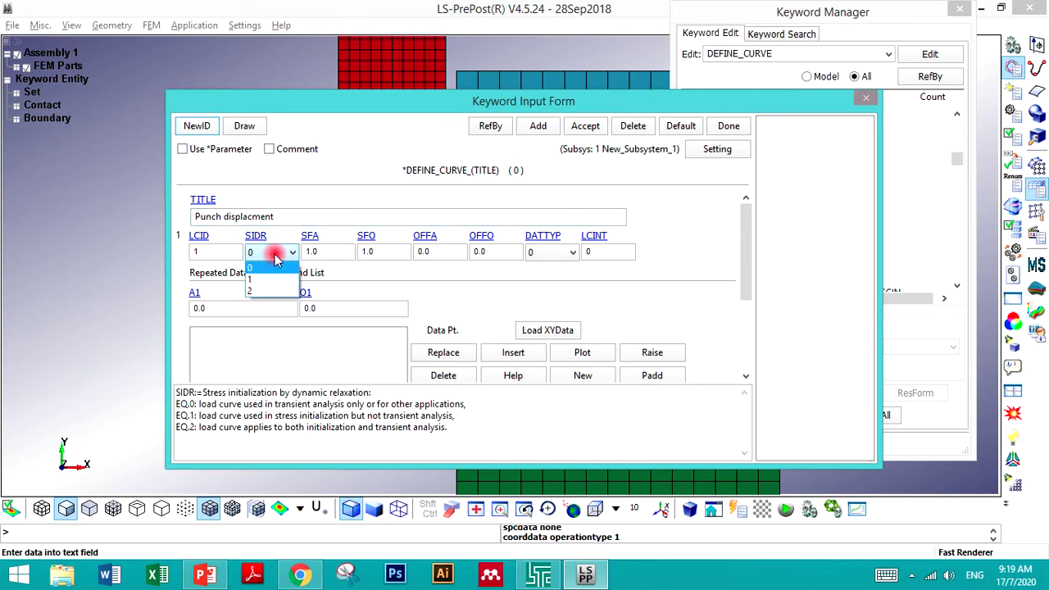
left_click(274, 254)
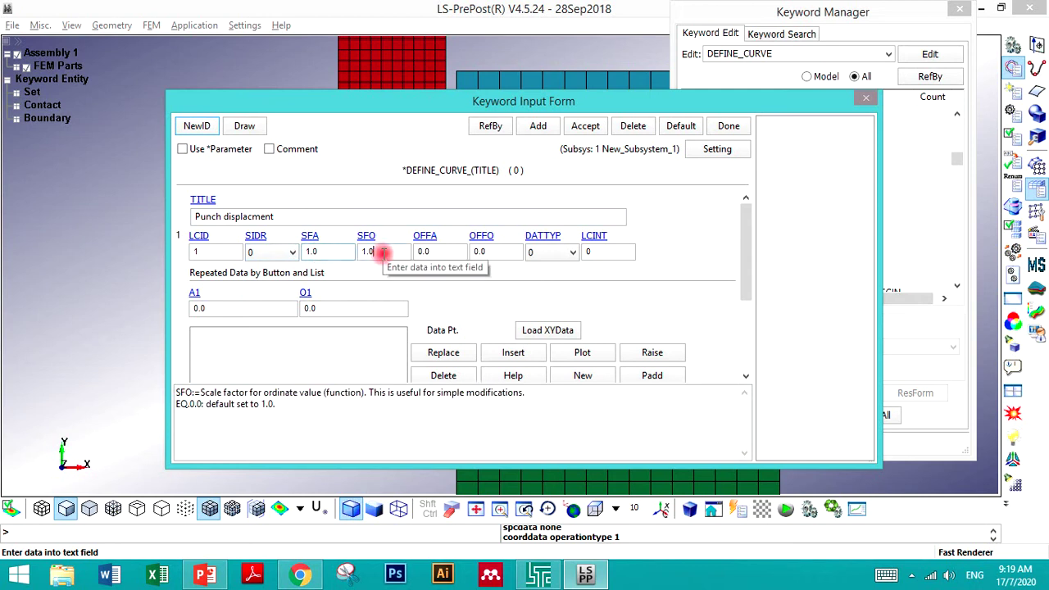
left_click(492, 251)
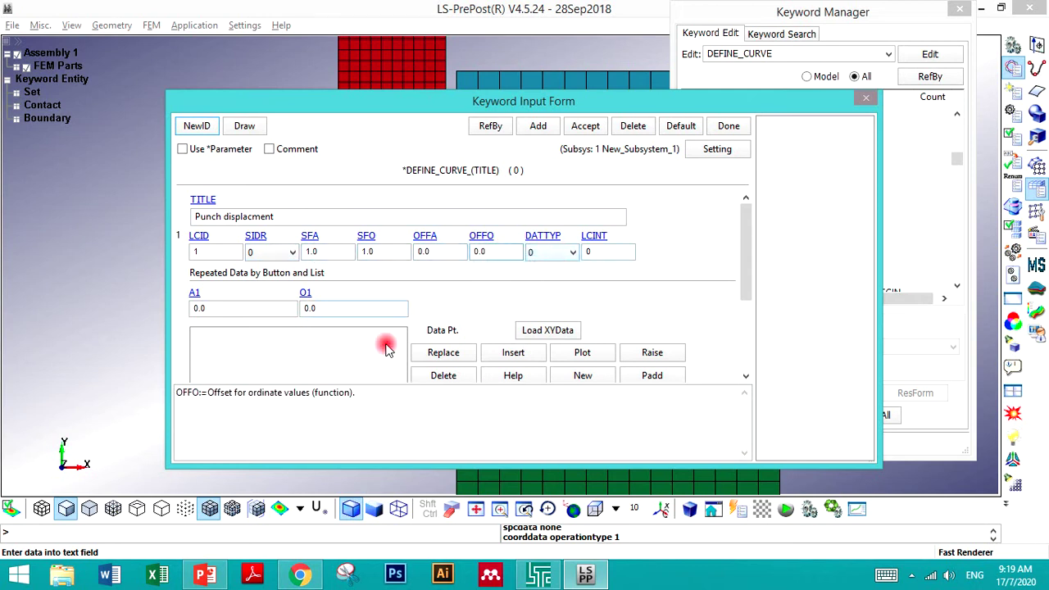
- Insert the first two curve data points with A1/O1 values of 0.0/0.0 and 0.175/1.5
left_click(515, 354)
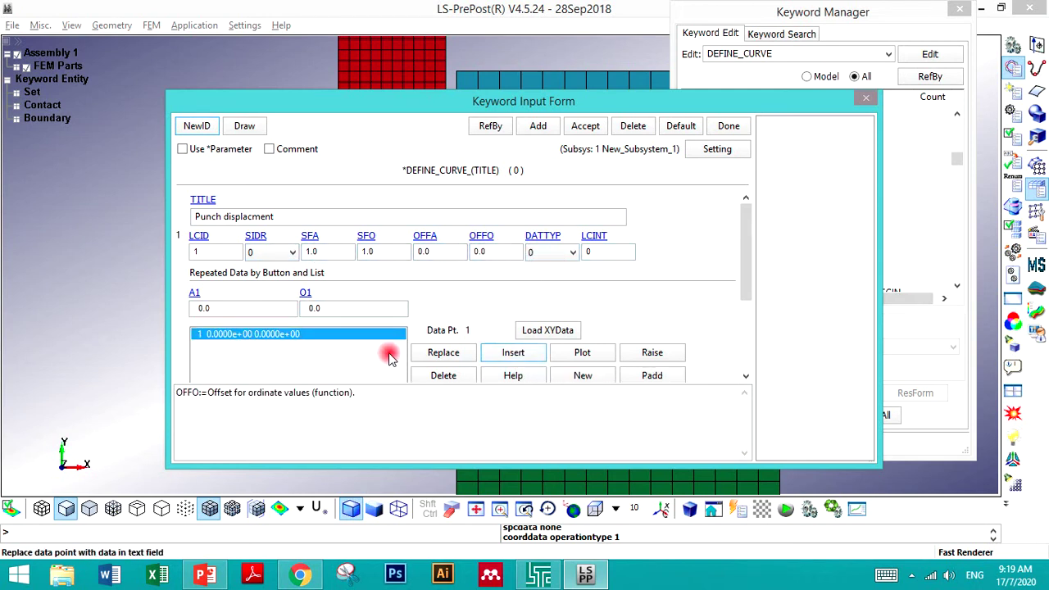
double_click(253, 310)
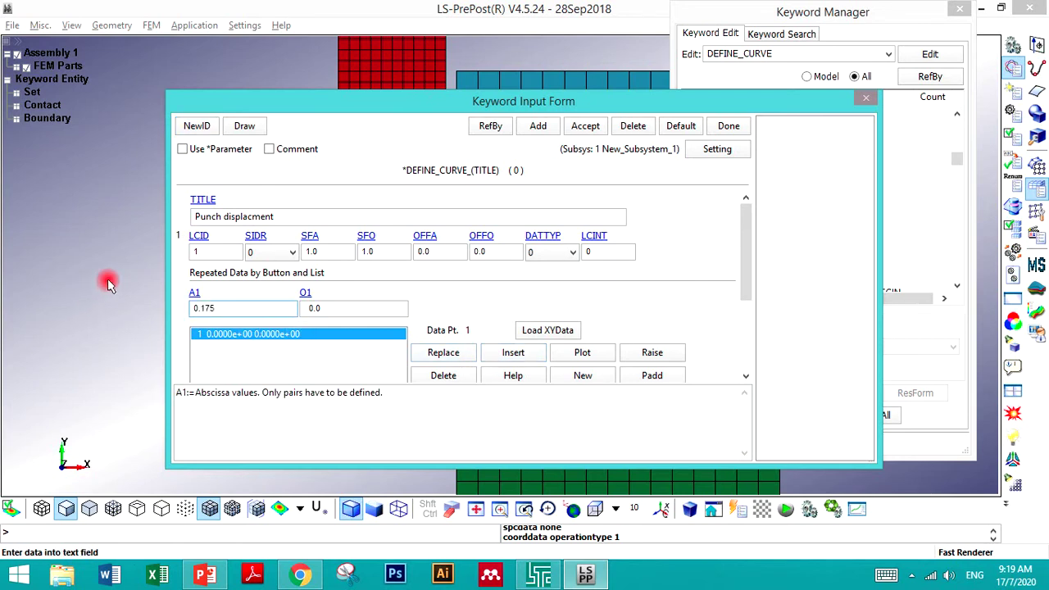
double_click(339, 308)
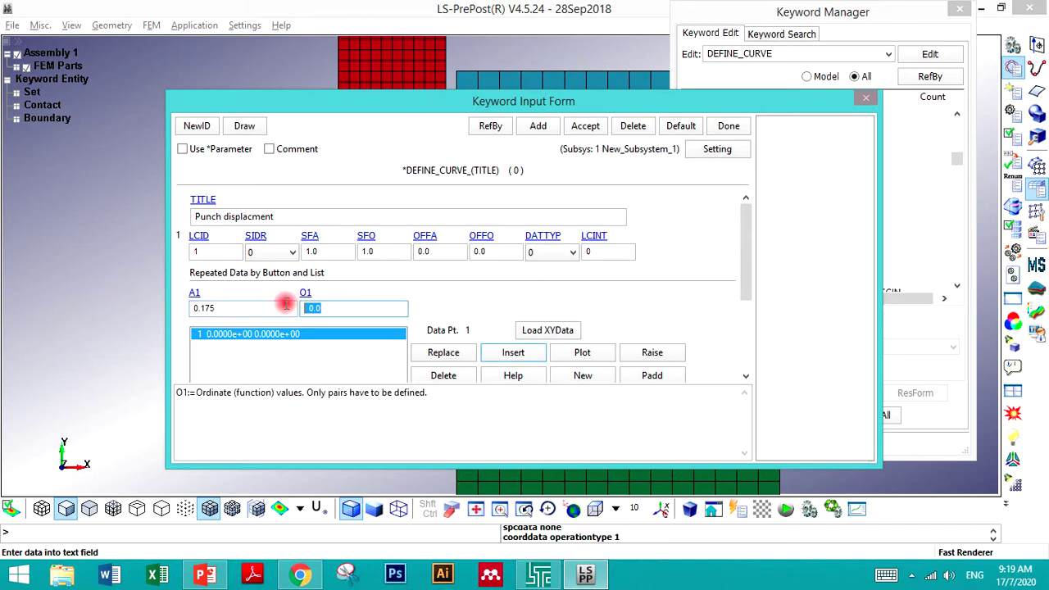
type("1.5")
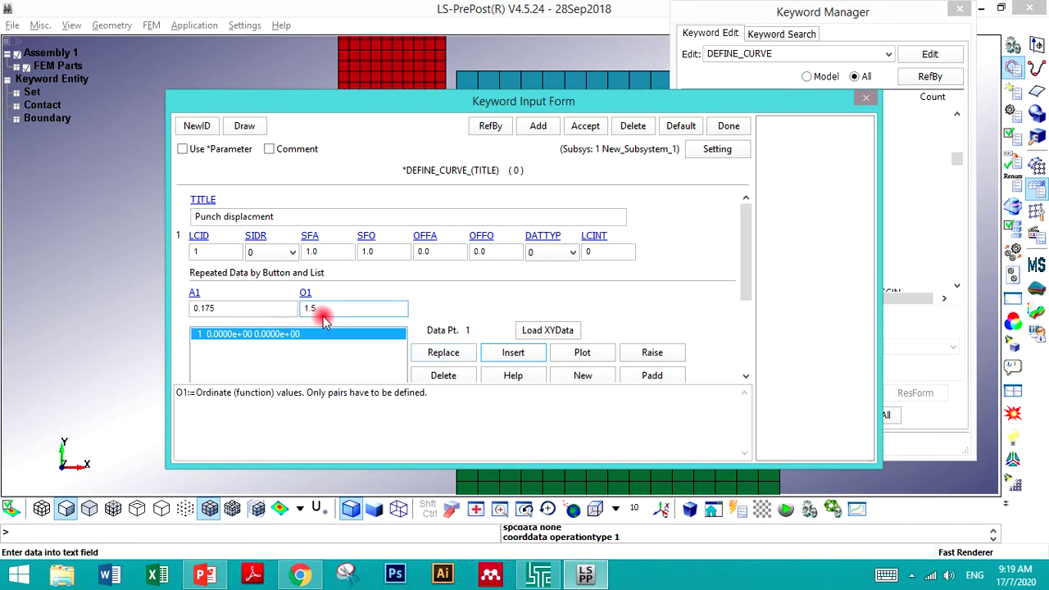
left_click(513, 352)
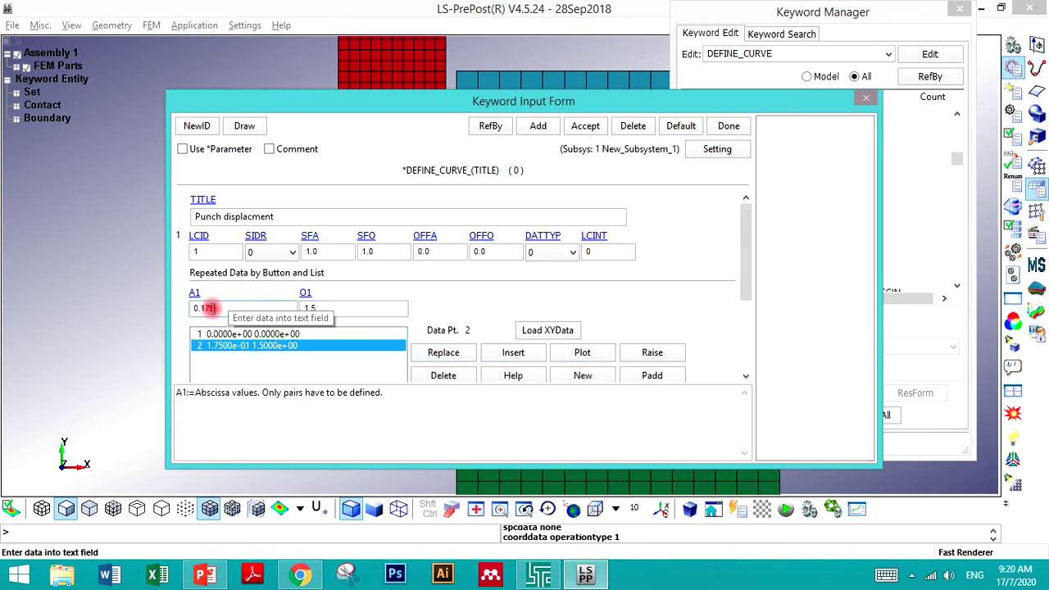
- Insert a third curve data point with A1 0.35 and O1 0, and accept the punch displacement curve
left_click_drag(203, 308, 217, 300)
type("35")
left_click_drag(340, 309, 295, 308)
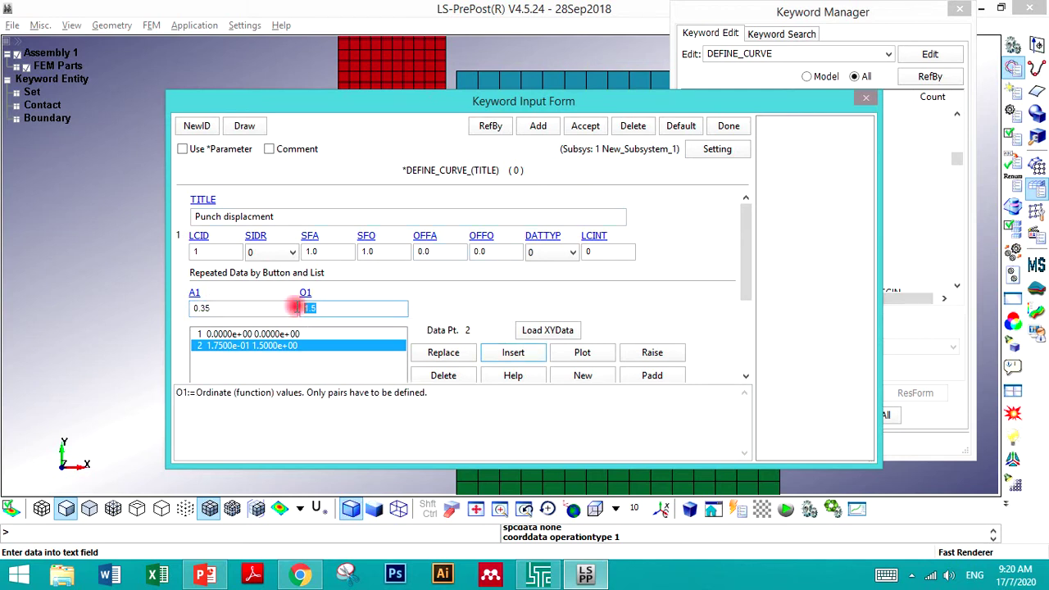
type("0")
left_click(502, 361)
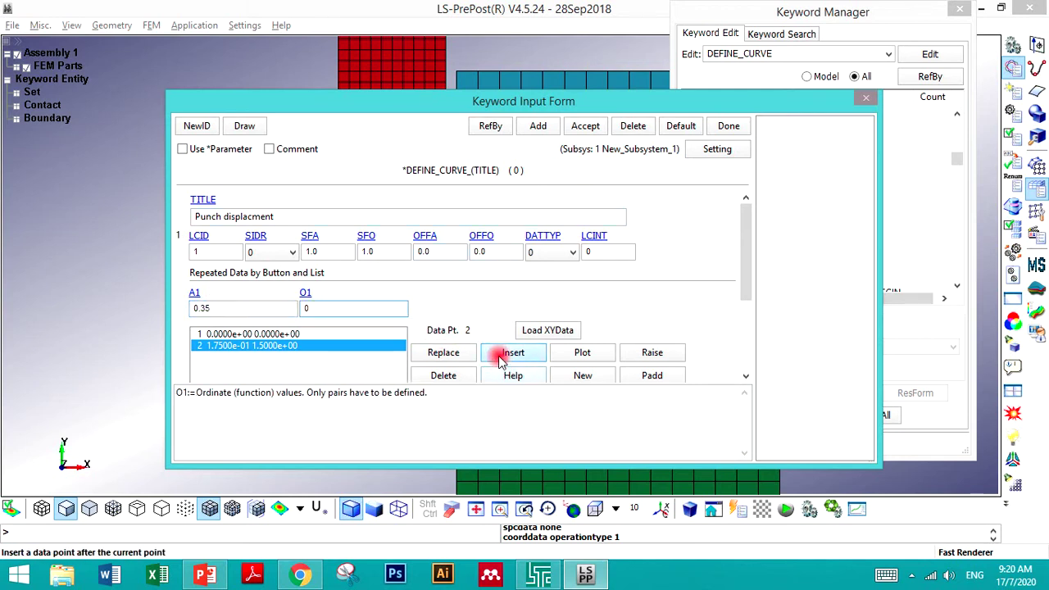
left_click(588, 127)
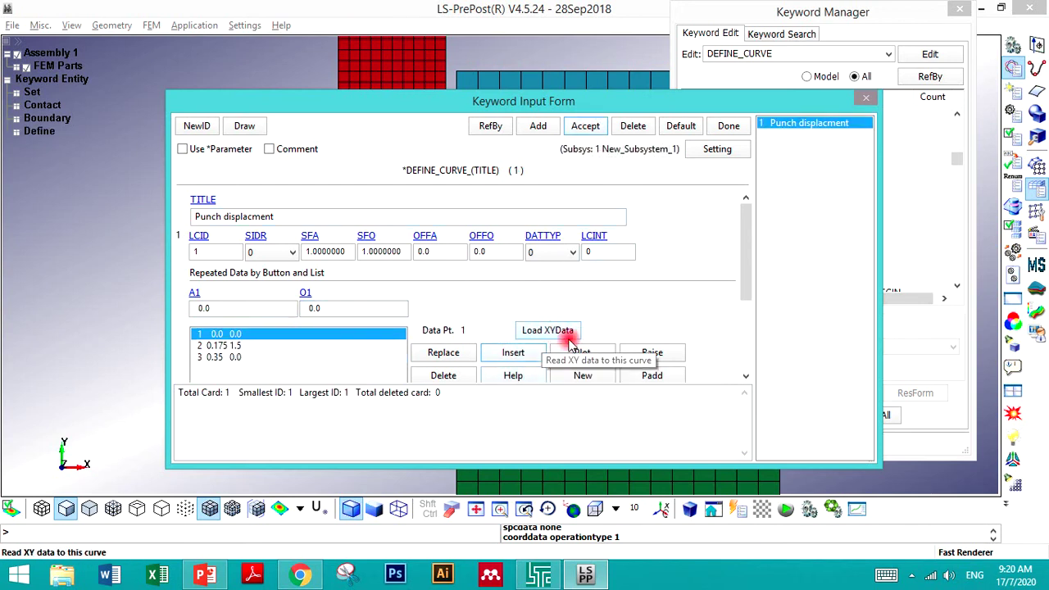
left_click(564, 338)
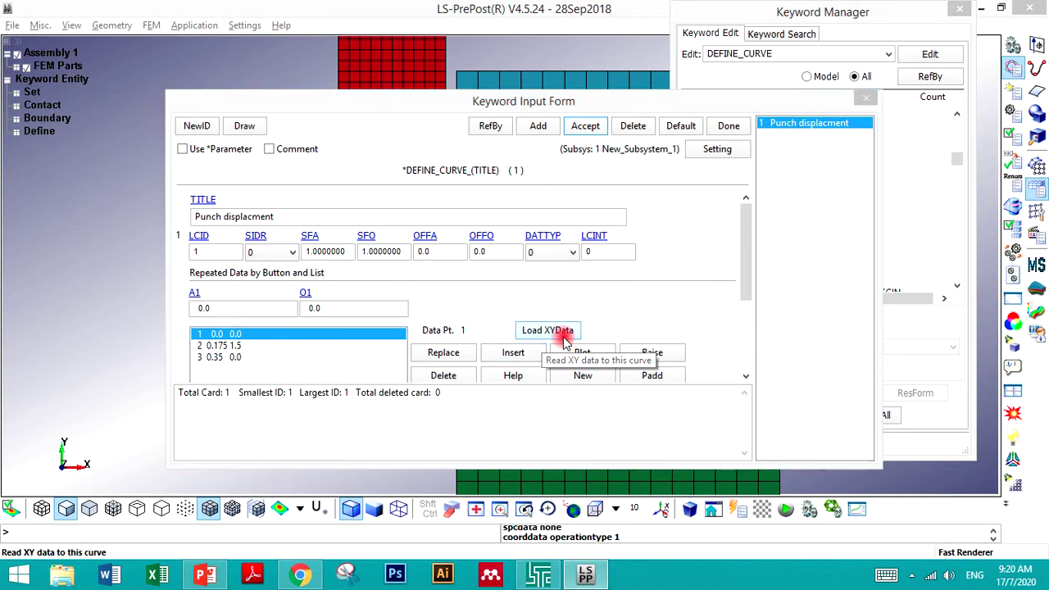
left_click(643, 457)
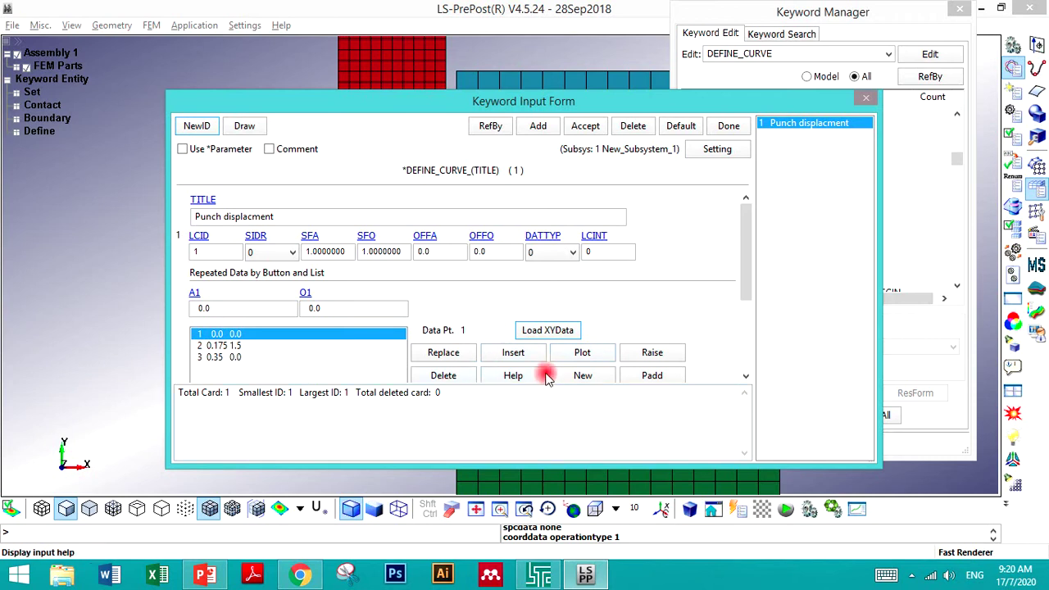
- Plot the punch displacement curve to check its shape, and close the plot window
left_click(566, 359)
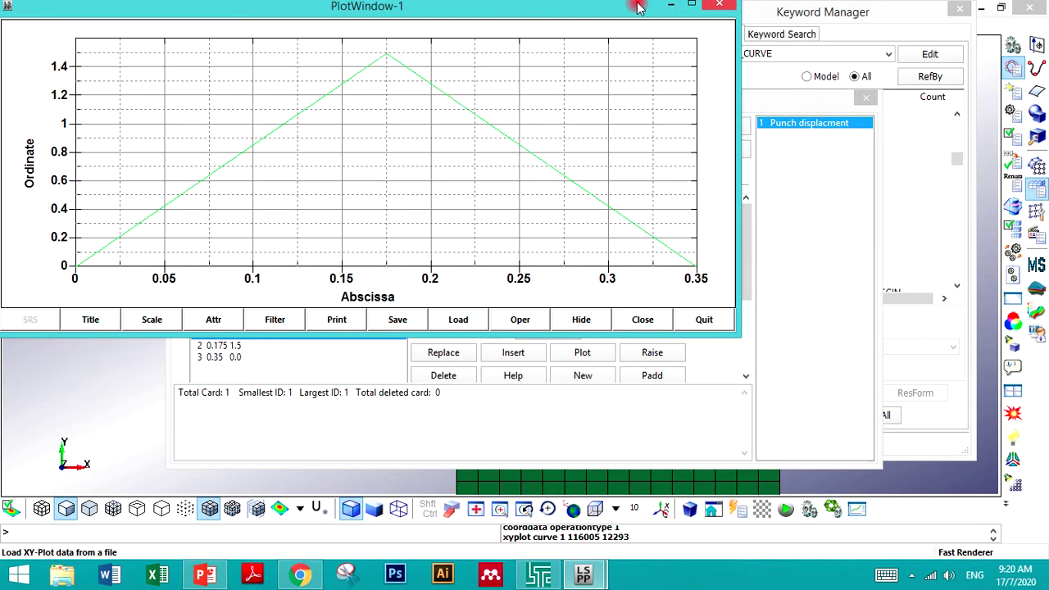
left_click(724, 8)
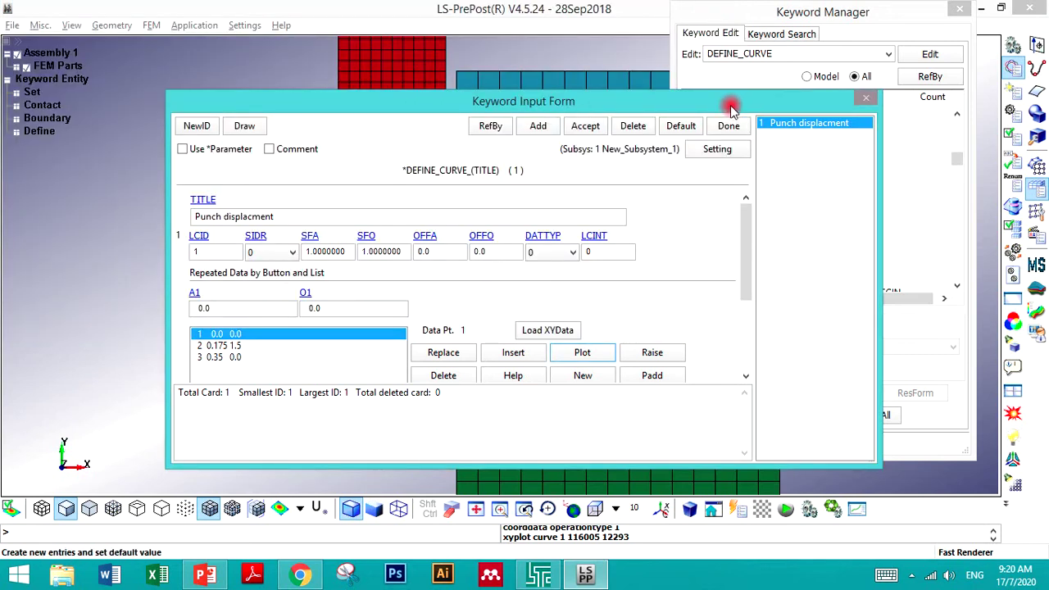
- Try an O1 value of -1.5 for the second curve point, accept it and plot the resulting curve
left_click(248, 346)
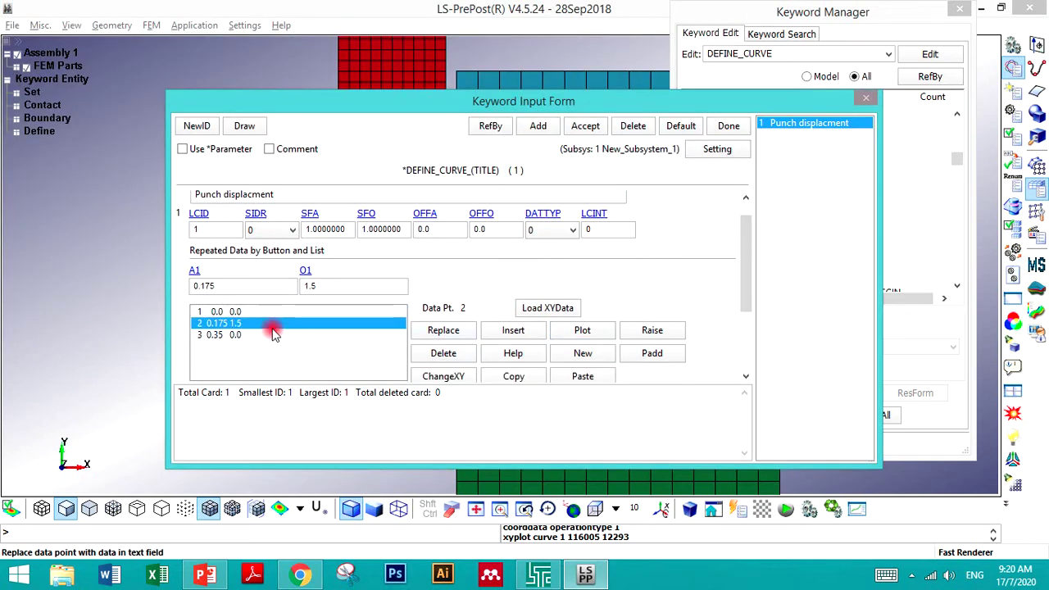
type("-")
left_click_drag(355, 103, 559, 91)
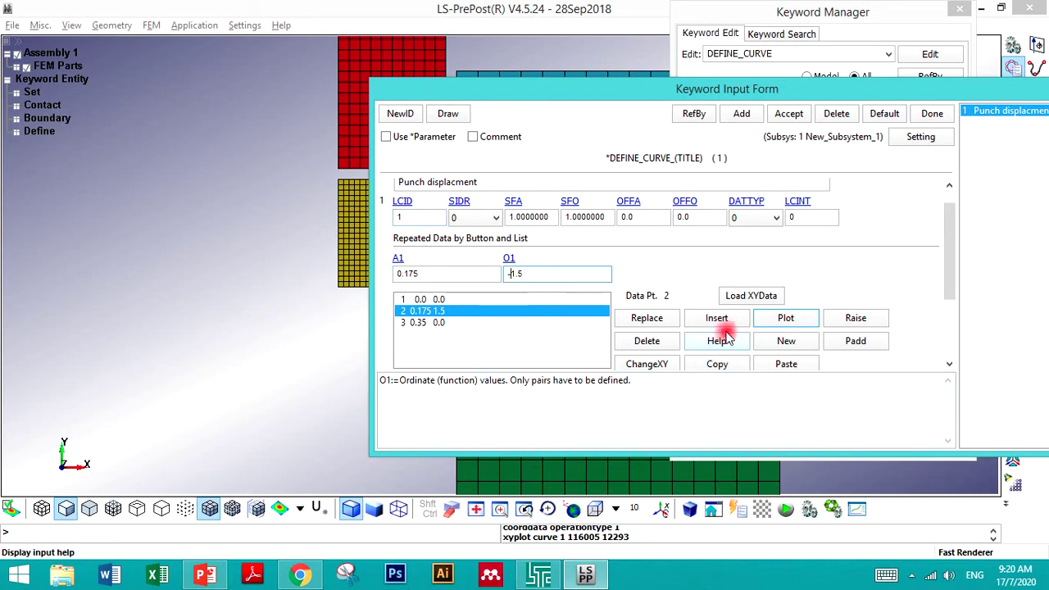
left_click(644, 321)
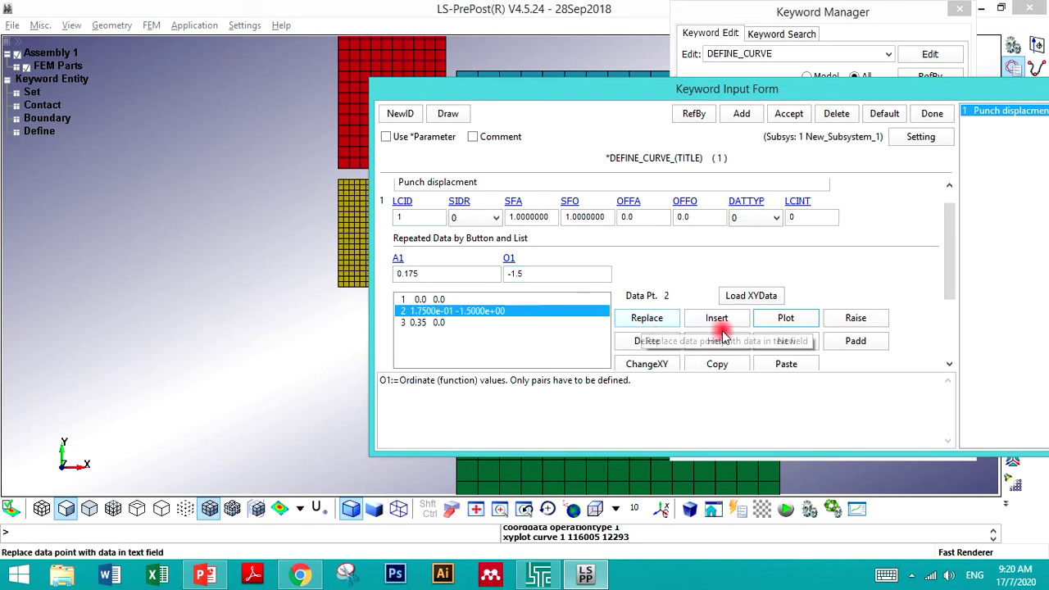
left_click(789, 113)
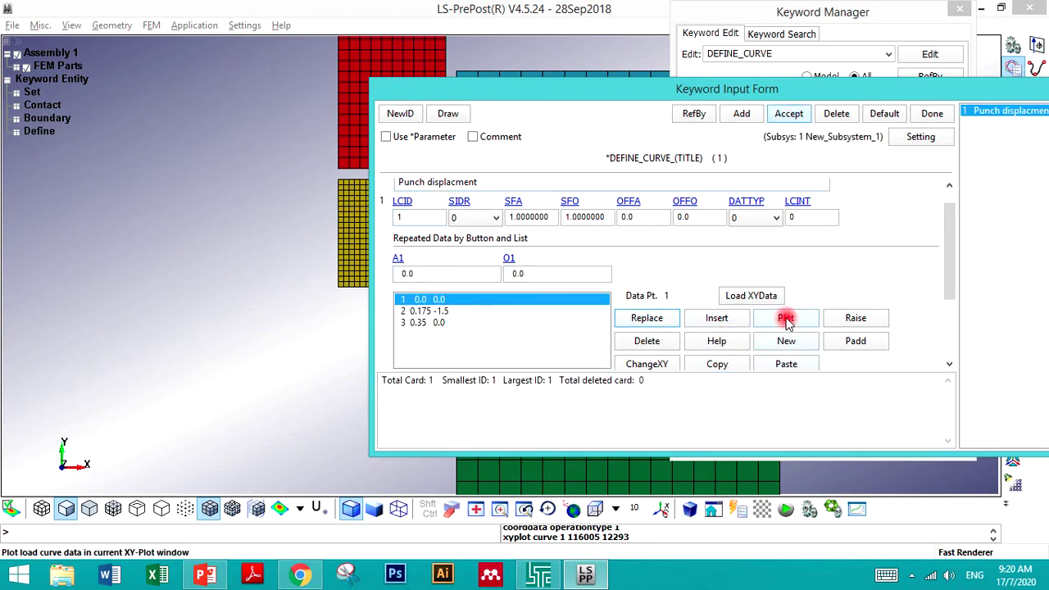
left_click(785, 319)
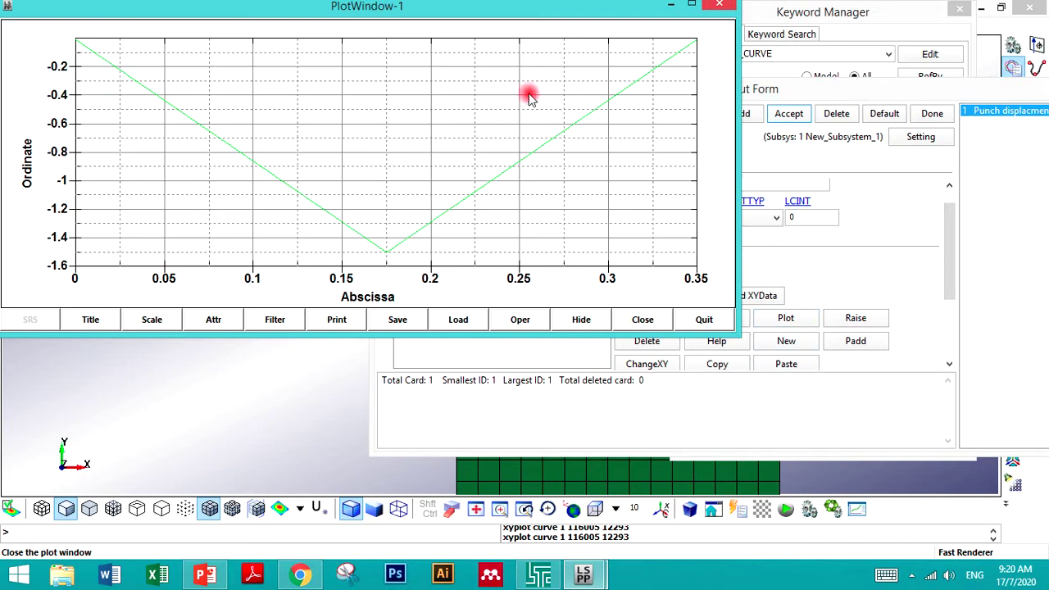
left_click(715, 9)
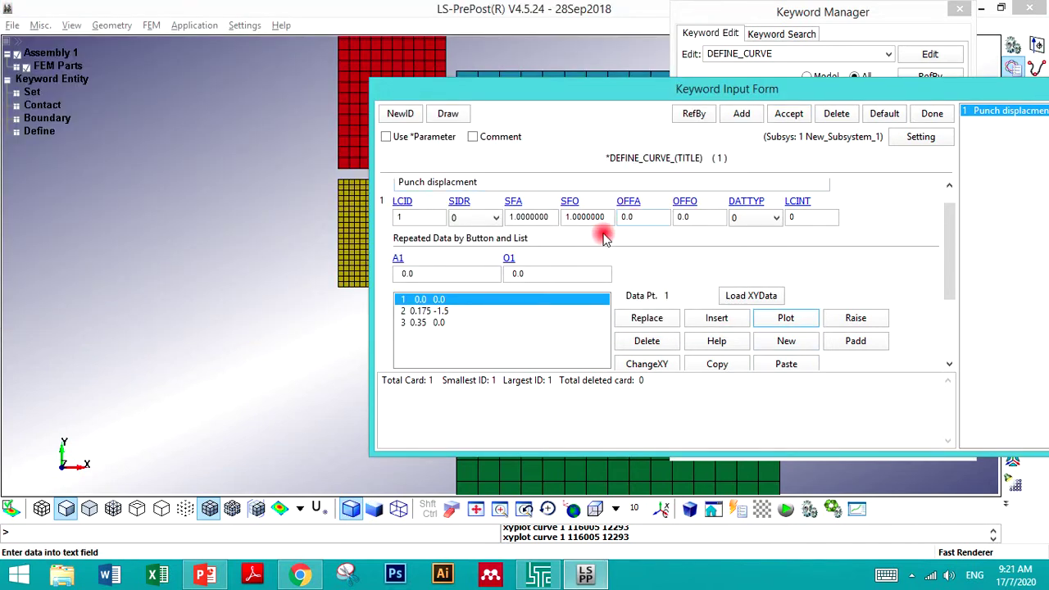
- Replace the second curve point's O1 value with 1.5 and accept the change
left_click(440, 313)
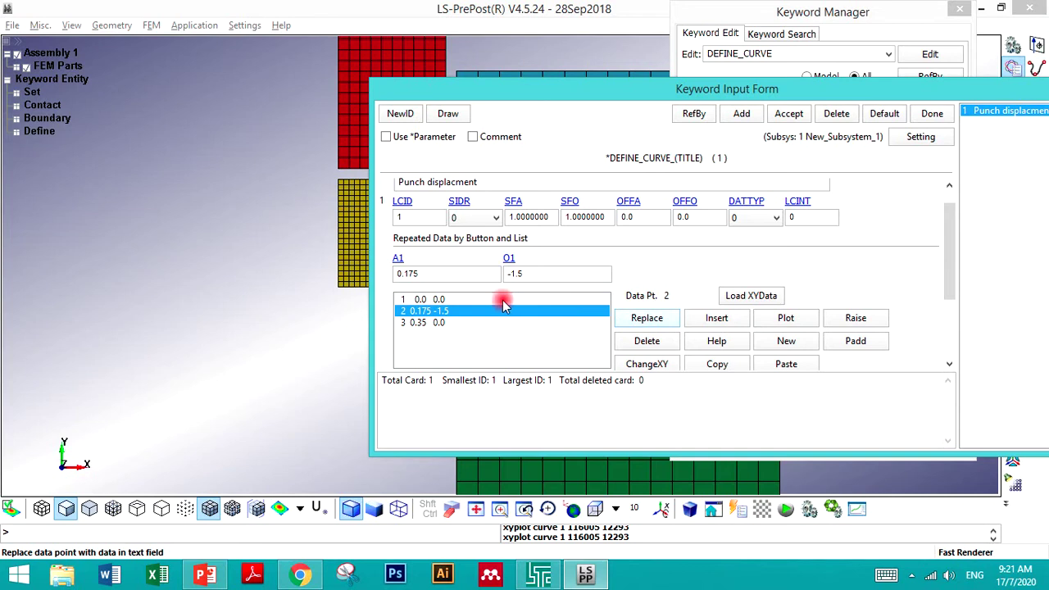
left_click(510, 274)
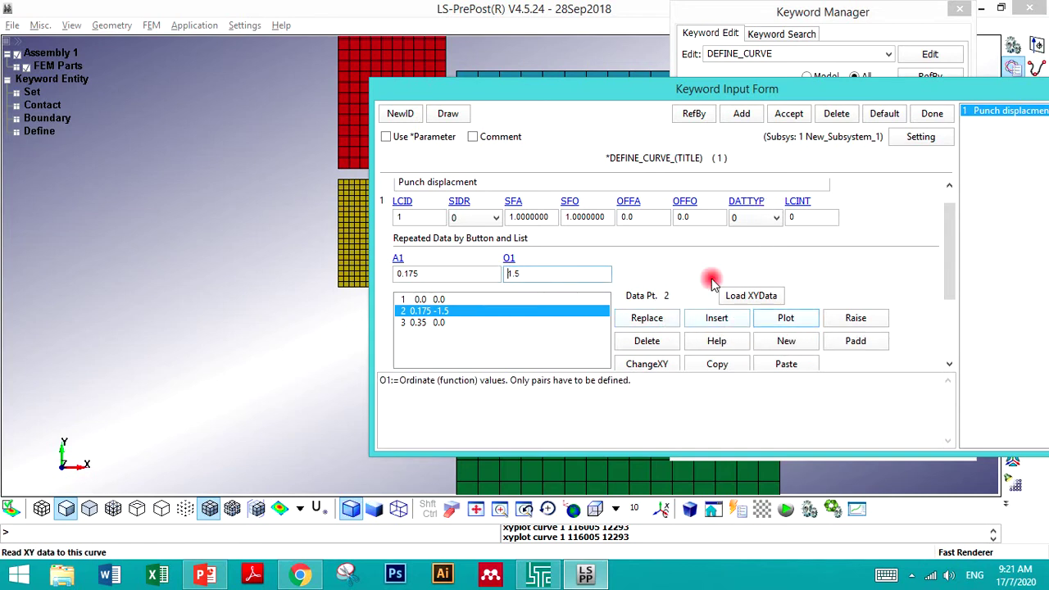
left_click(647, 317)
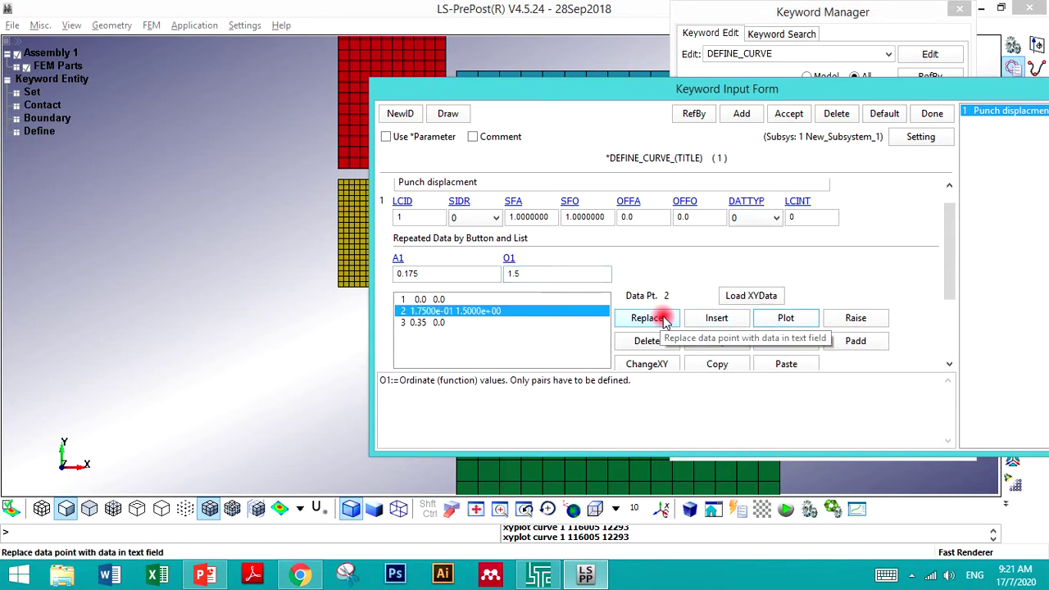
left_click(790, 114)
- Plot the punch displacement curve again to check it, and close the curve's input form
left_click(780, 319)
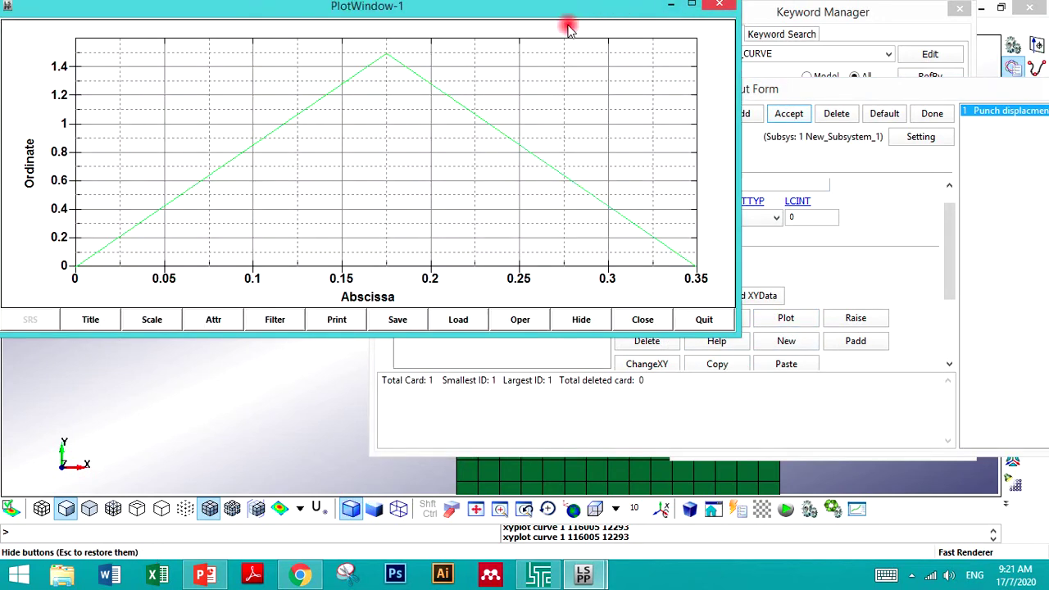
left_click_drag(571, 14, 569, 38)
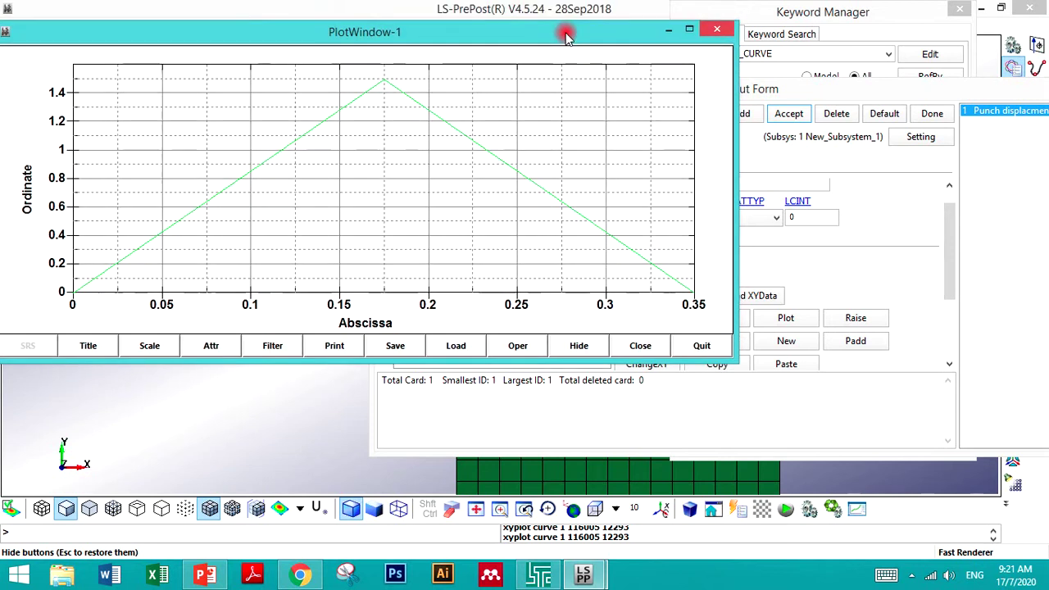
left_click(717, 33)
left_click_drag(744, 82, 442, 63)
left_click(725, 135)
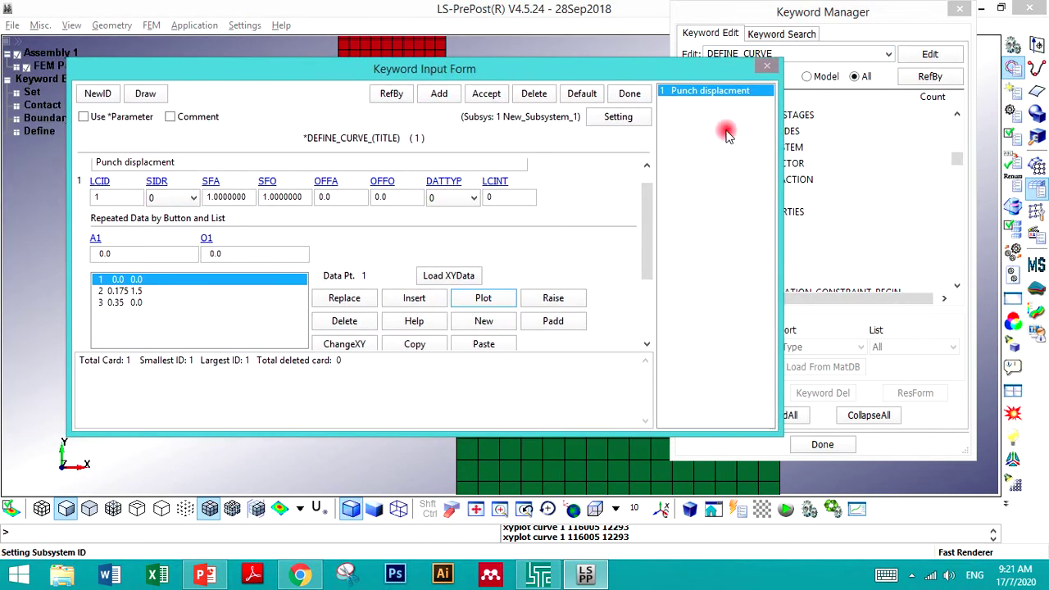
left_click(630, 94)
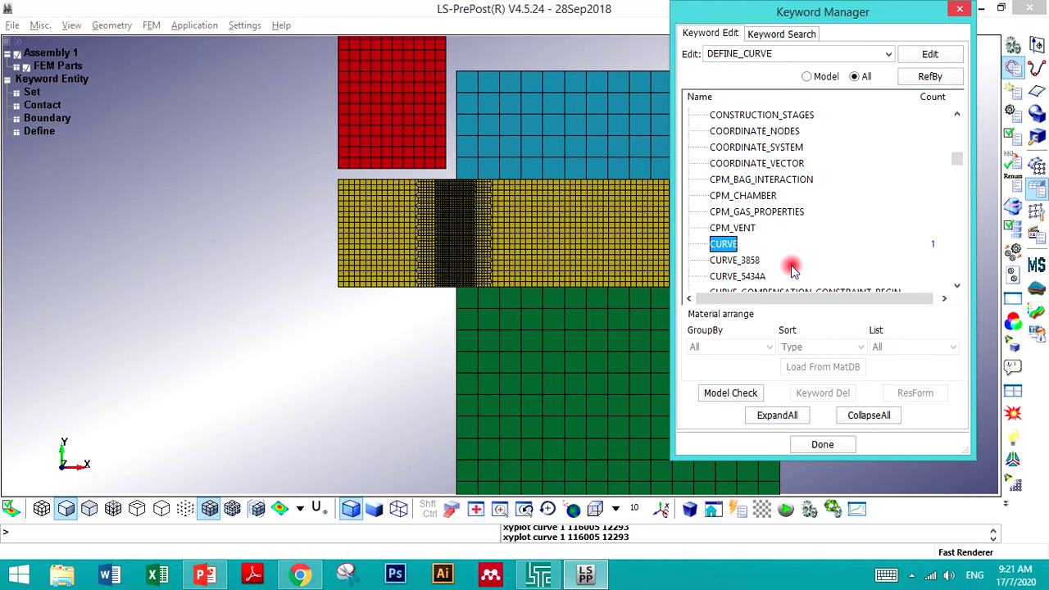
- Collapse the keyword tree, find PRESCRIBED_MOTION_RIGID in the BOUNDARY group and open its input form
left_click(840, 416)
left_click(742, 256)
scroll(746, 250, "up", 12)
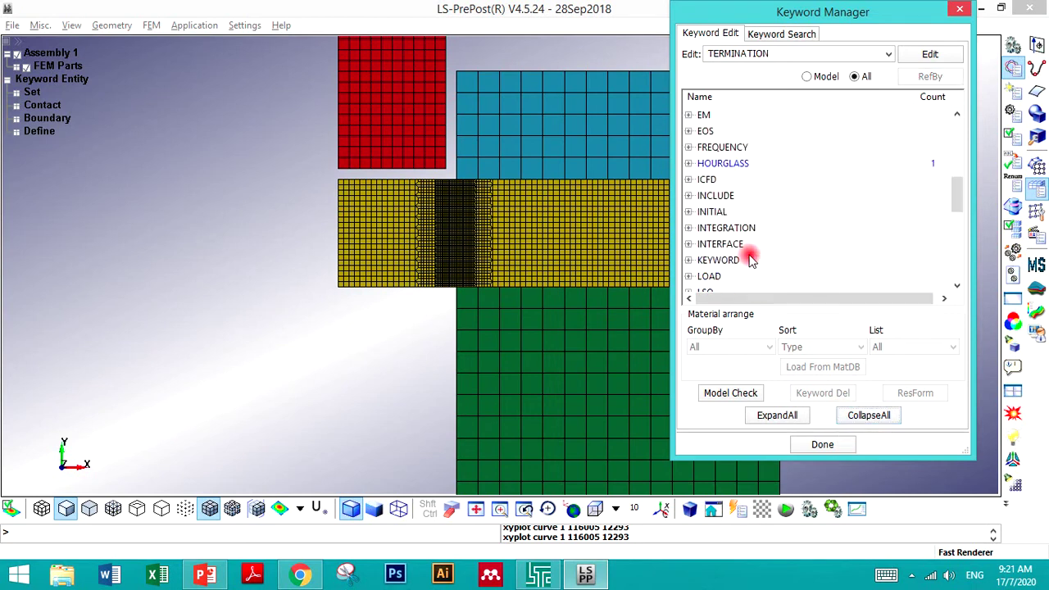
left_click(689, 148)
left_click(722, 198)
scroll(726, 215, "down", 15)
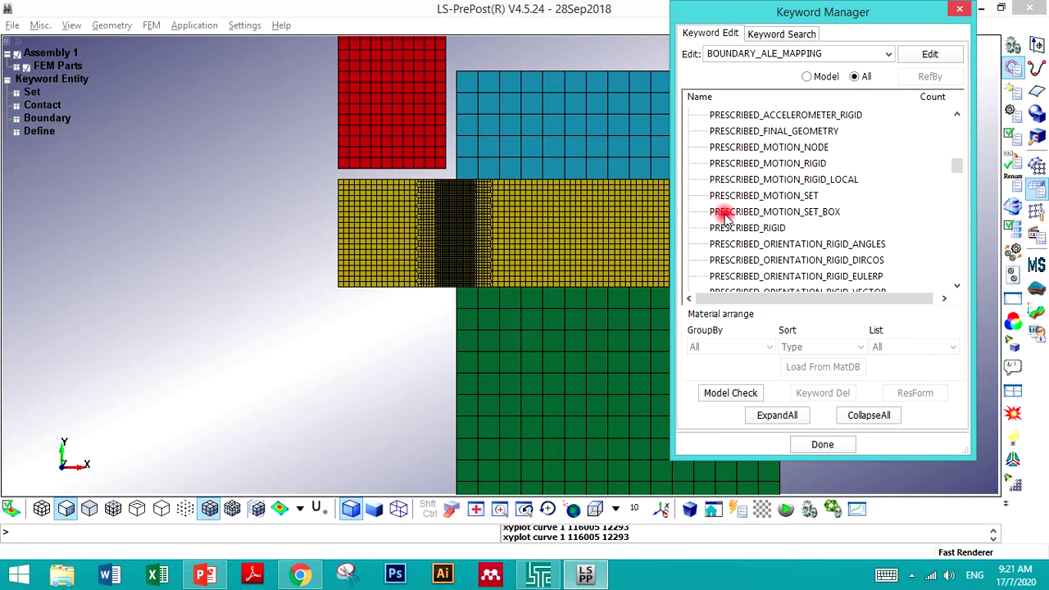
double_click(746, 164)
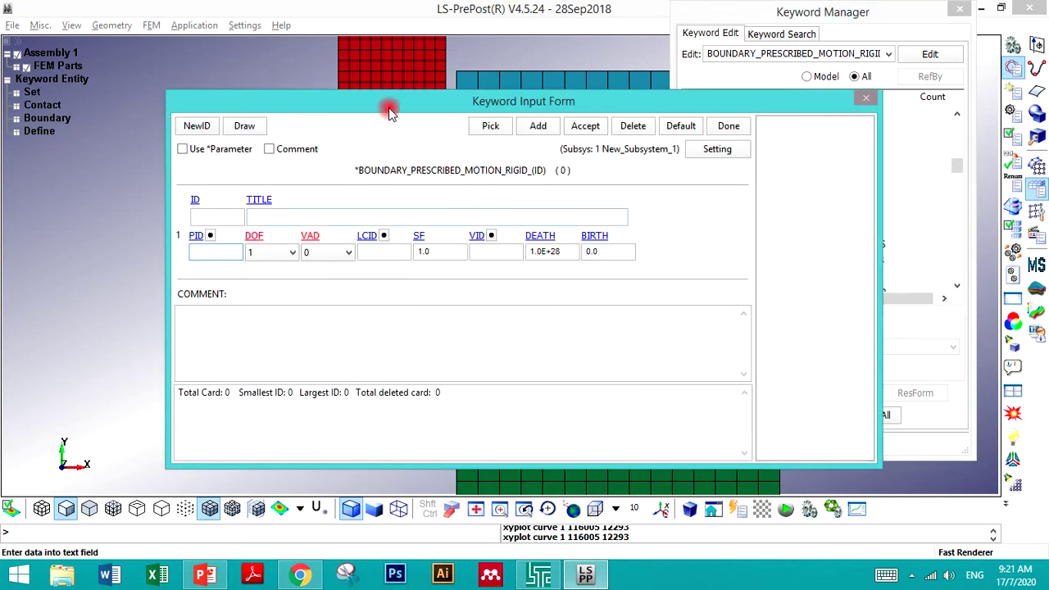
- Give the rigid prescribed motion ID 1 and the title "Punch movement"
left_click(199, 127)
left_click(213, 217)
type("1")
left_click(255, 218)
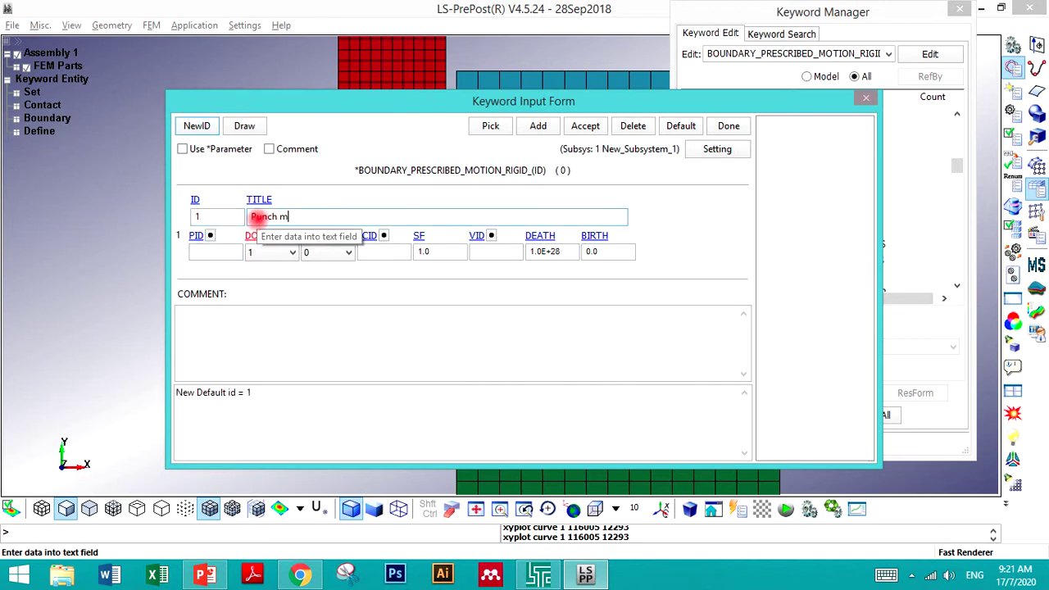
type("Punch movement")
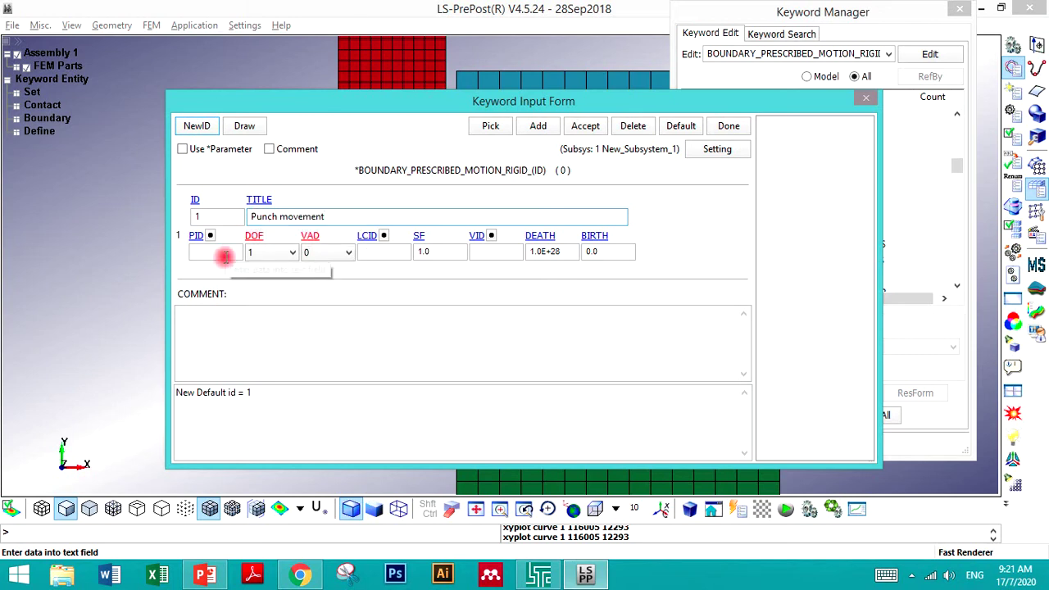
- Link the prescribed motion to the Punch part and set DOF to 2 for y-translation
left_click(210, 238)
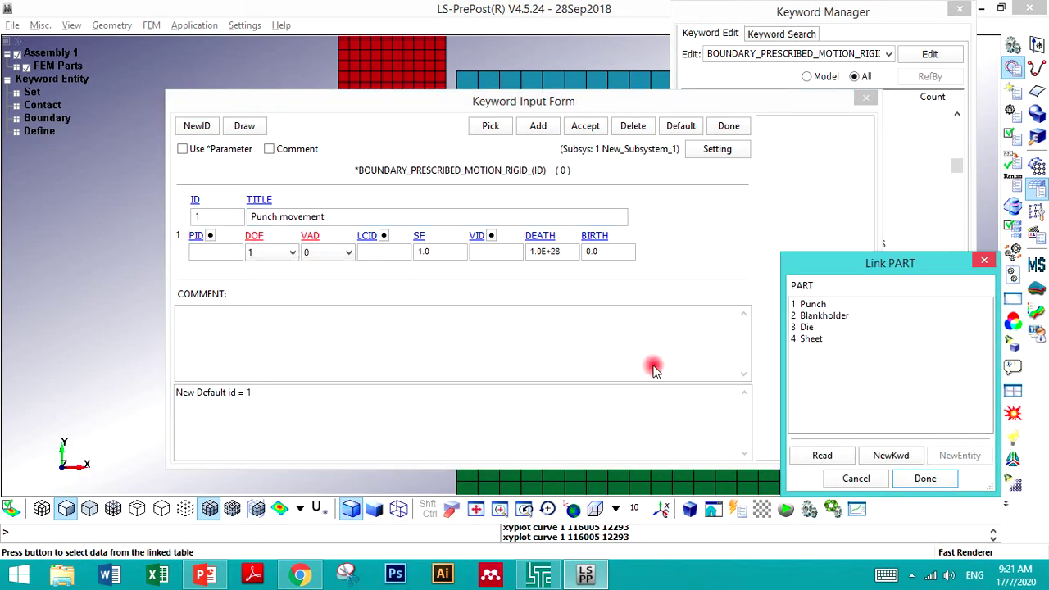
left_click(808, 305)
left_click(924, 479)
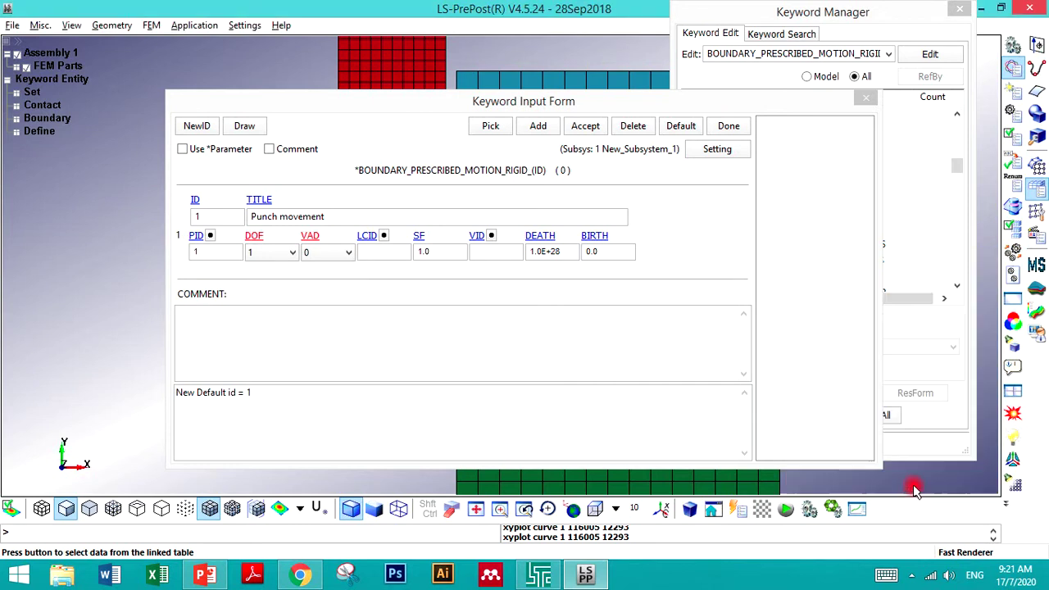
left_click(281, 252)
left_click(266, 287)
left_click_drag(287, 418, 84, 422)
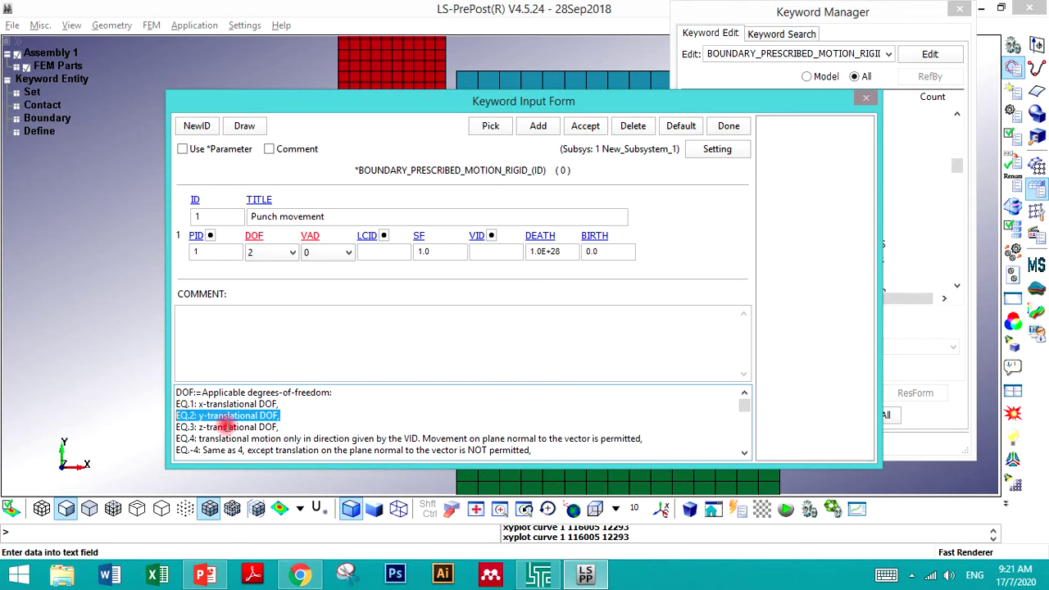
- Set VAD to 2 for displacement and link the "Punch displacment" curve as the LCID
left_click(308, 250)
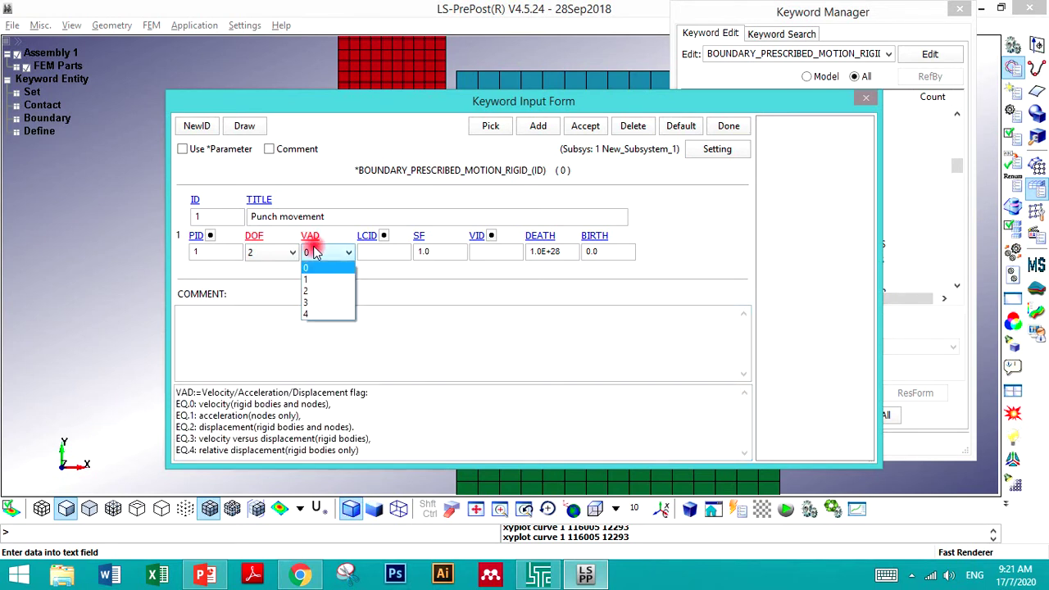
left_click(310, 292)
left_click_drag(353, 427, 175, 427)
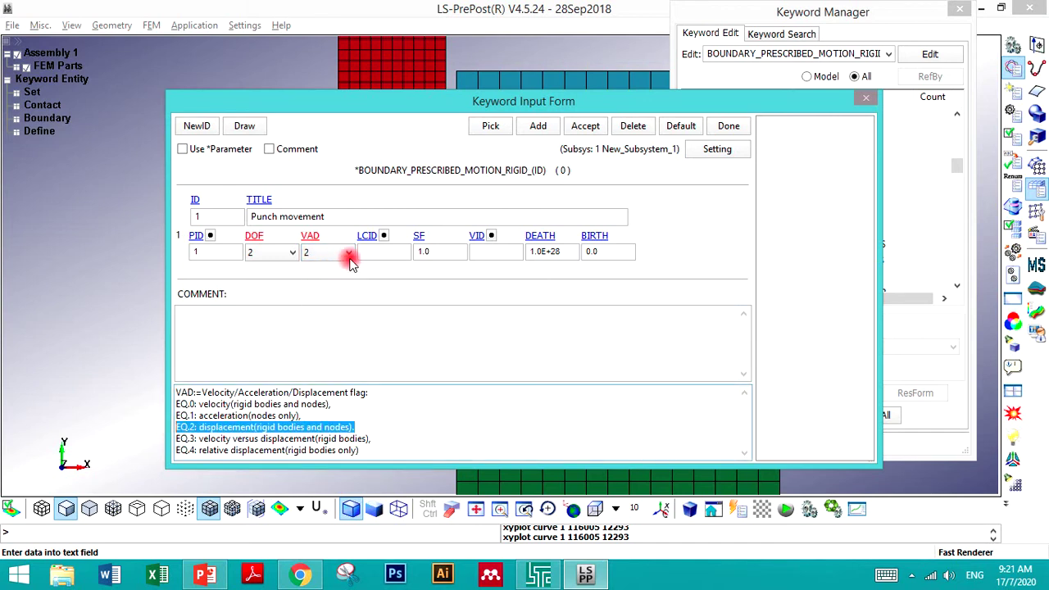
left_click(379, 252)
left_click(383, 237)
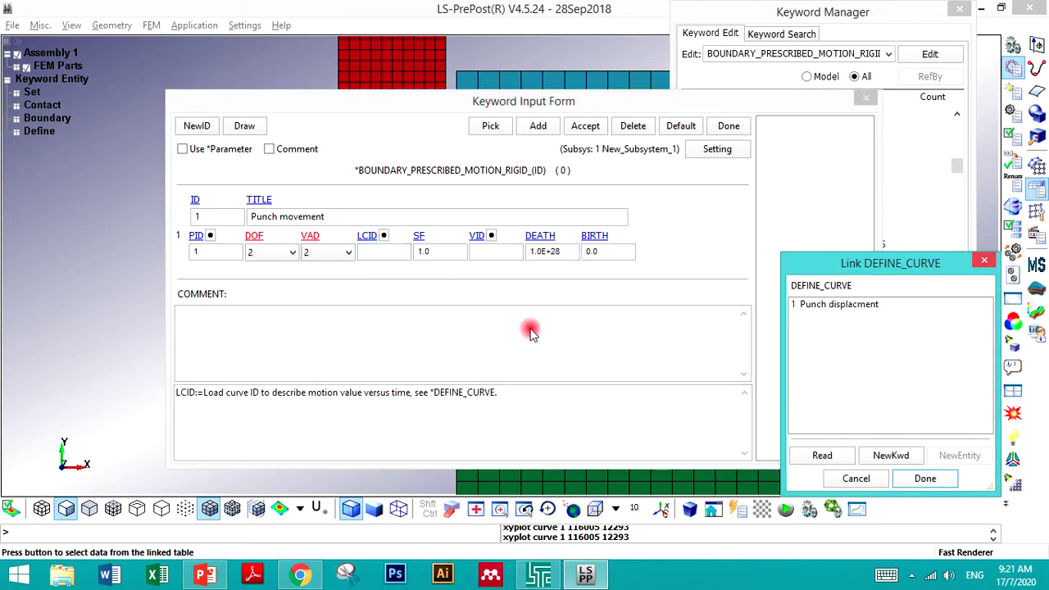
left_click(823, 304)
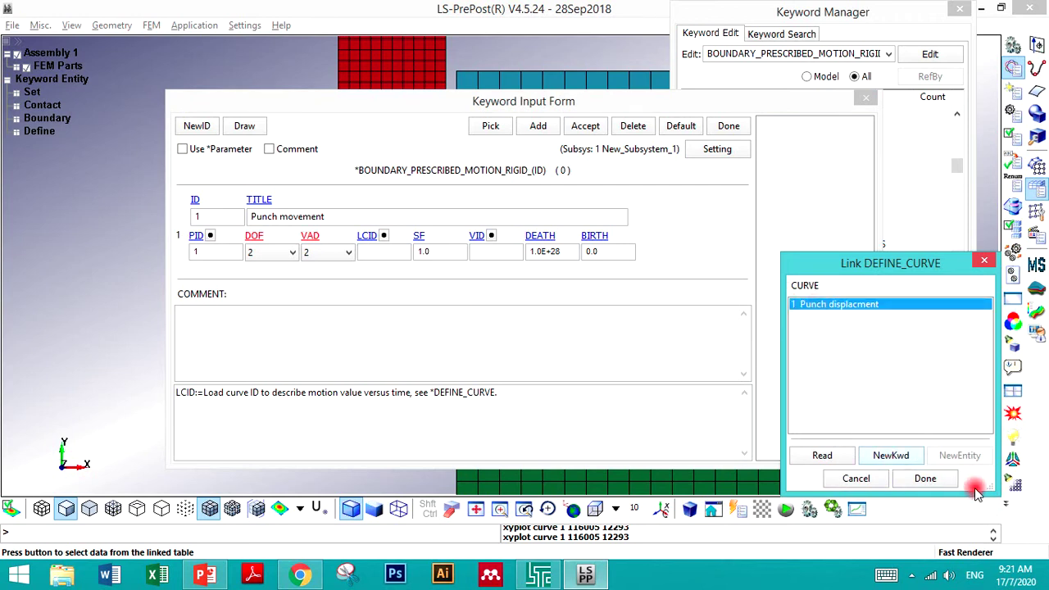
left_click(926, 479)
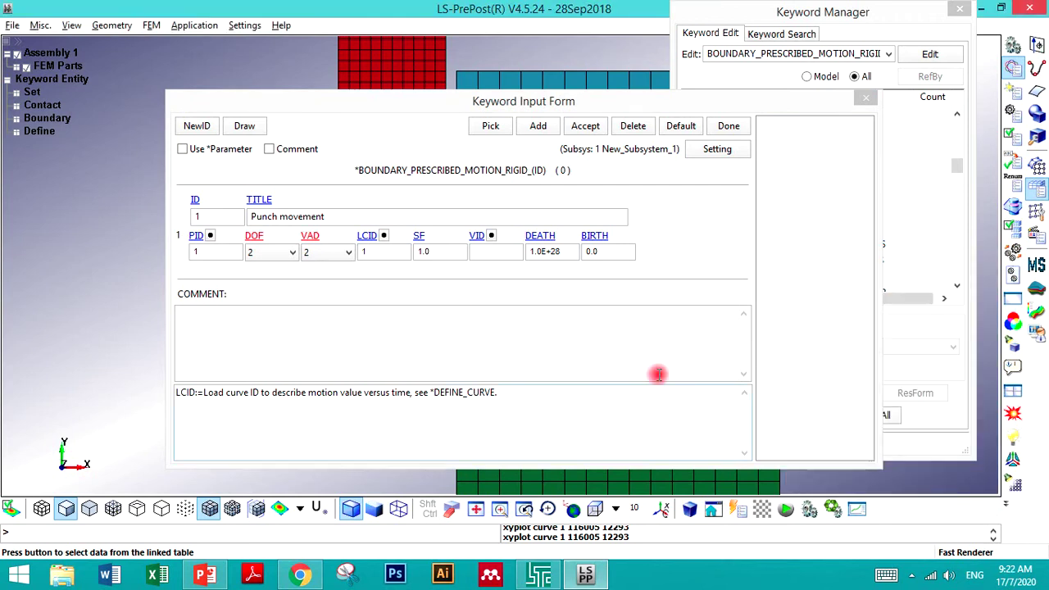
- Set the load curve scale factor SF to -1, accept the prescribed motion, and close the form and the Keyword Manager
left_click(442, 252)
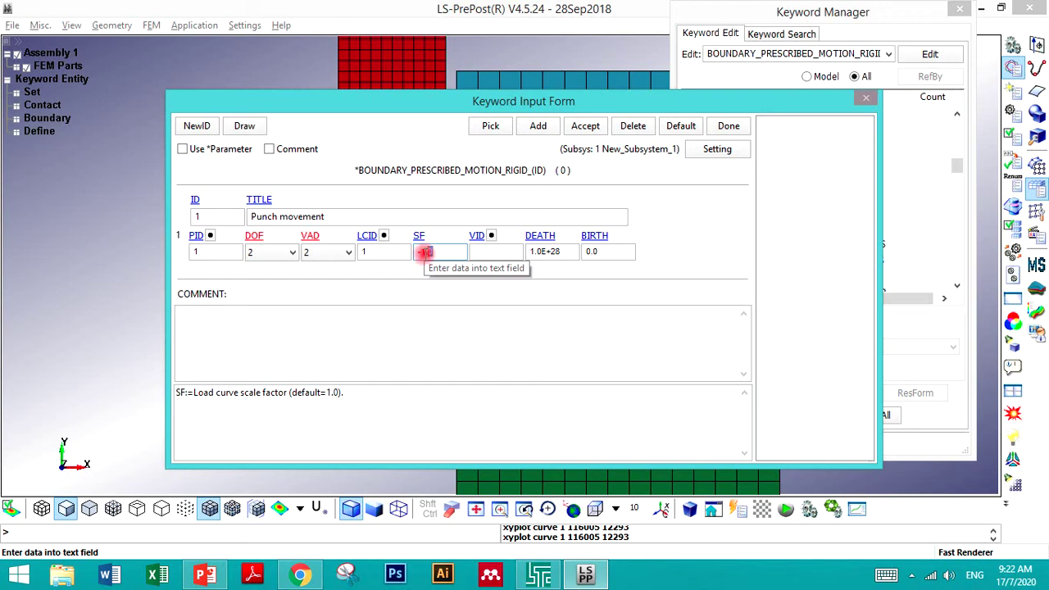
left_click(585, 129)
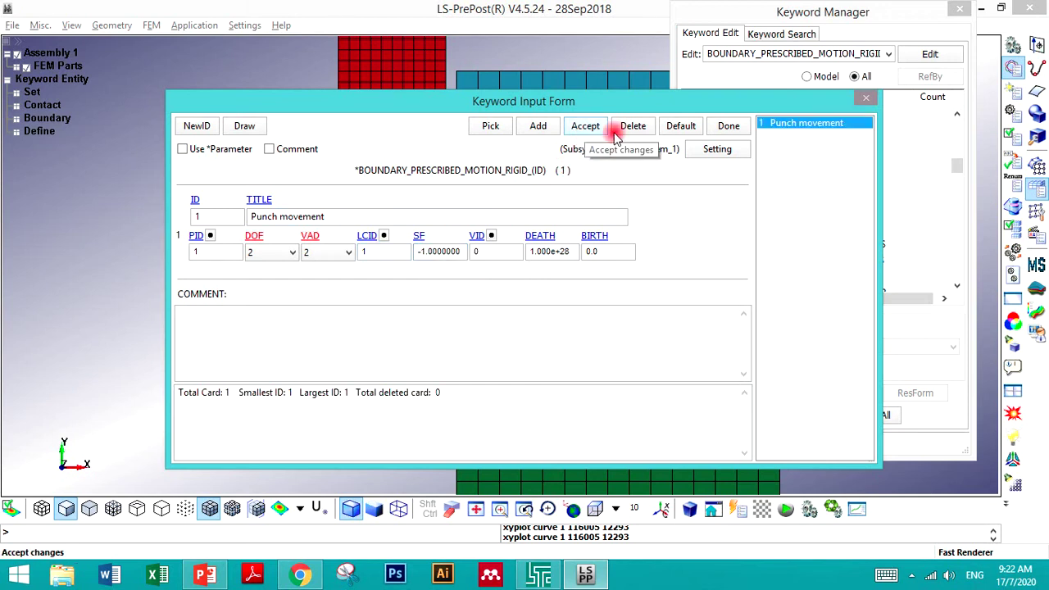
left_click(718, 130)
left_click(823, 443)
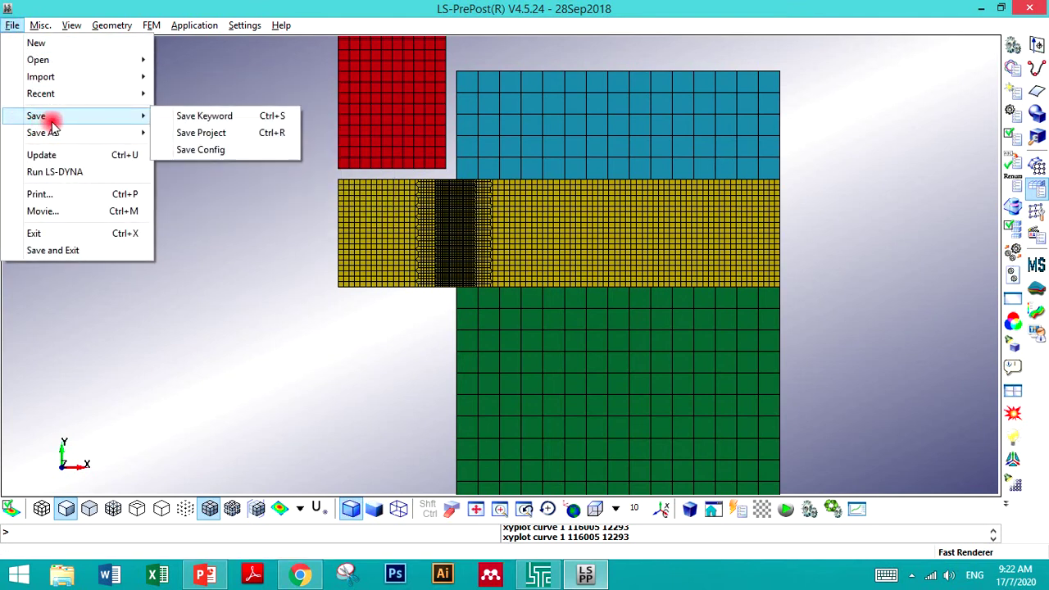
- Save the model as a keyword file, overwriting Blanking_trial.k in the Blanking_trial folder
mouse_move(77, 133)
left_click(205, 133)
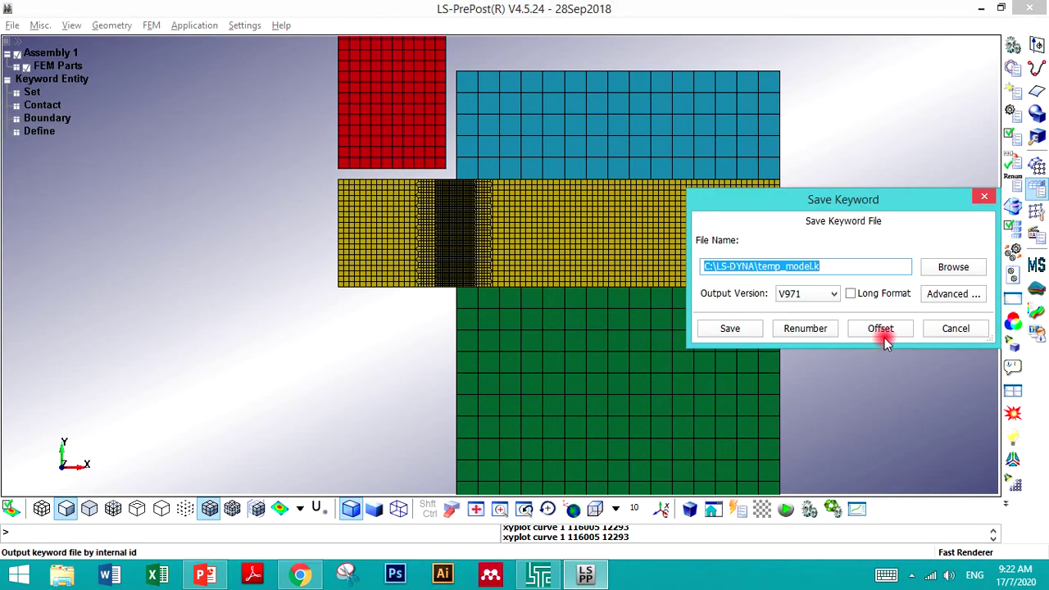
left_click(954, 267)
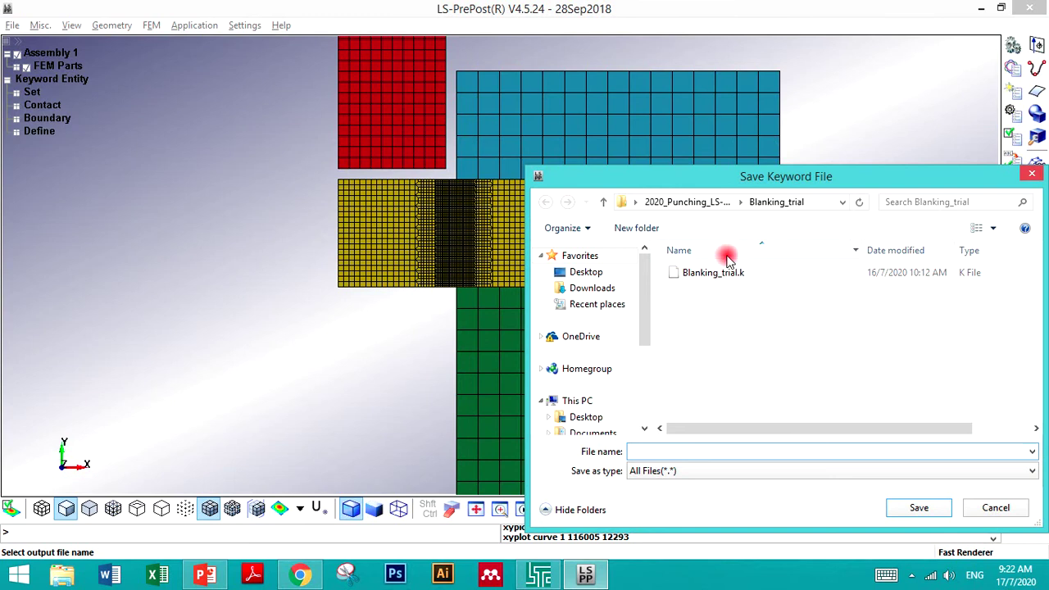
left_click(680, 273)
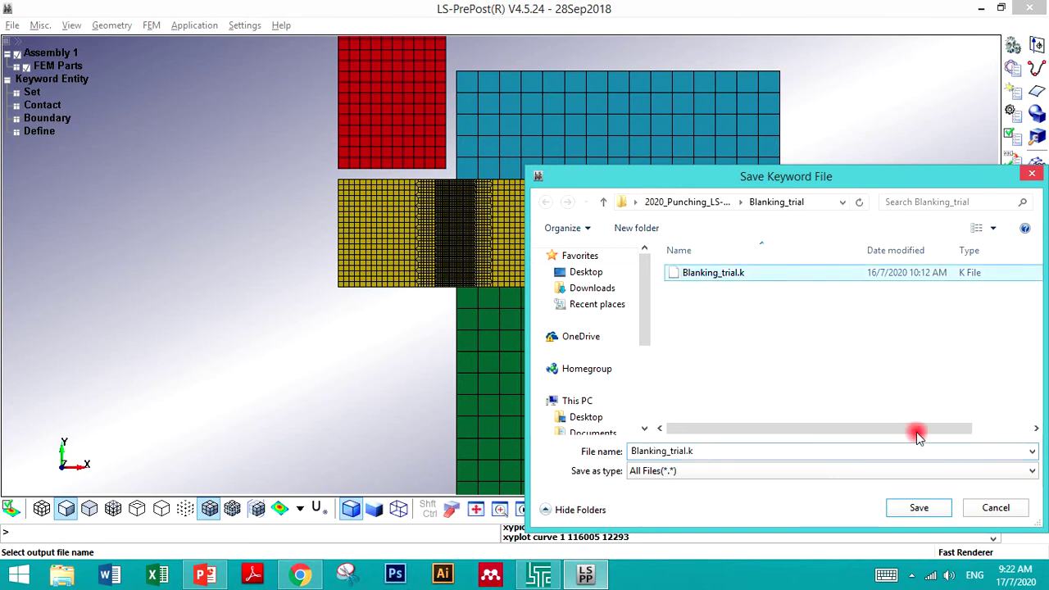
left_click(922, 506)
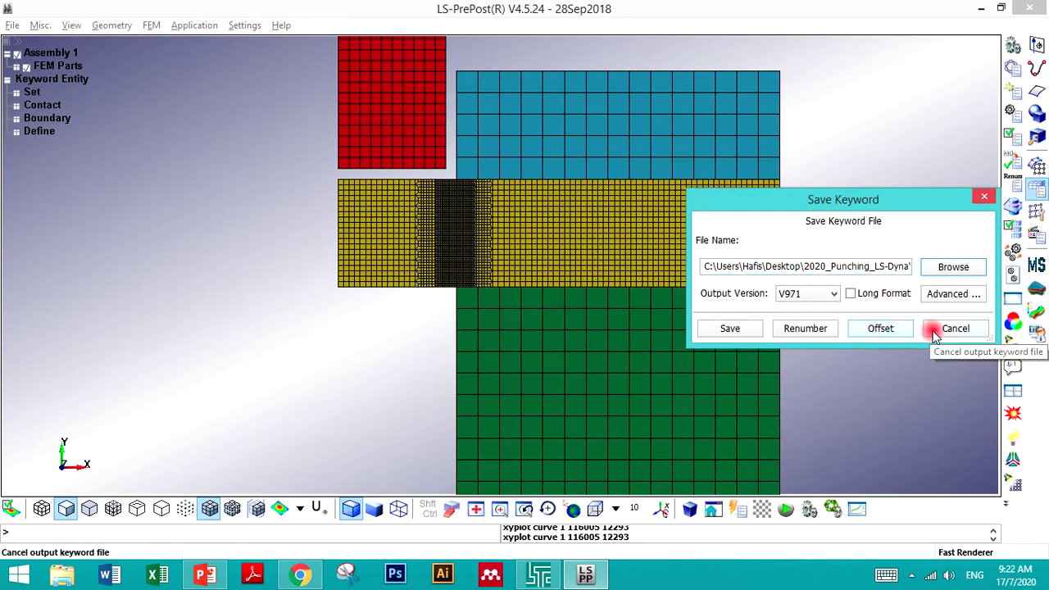
left_click(707, 328)
left_click(604, 351)
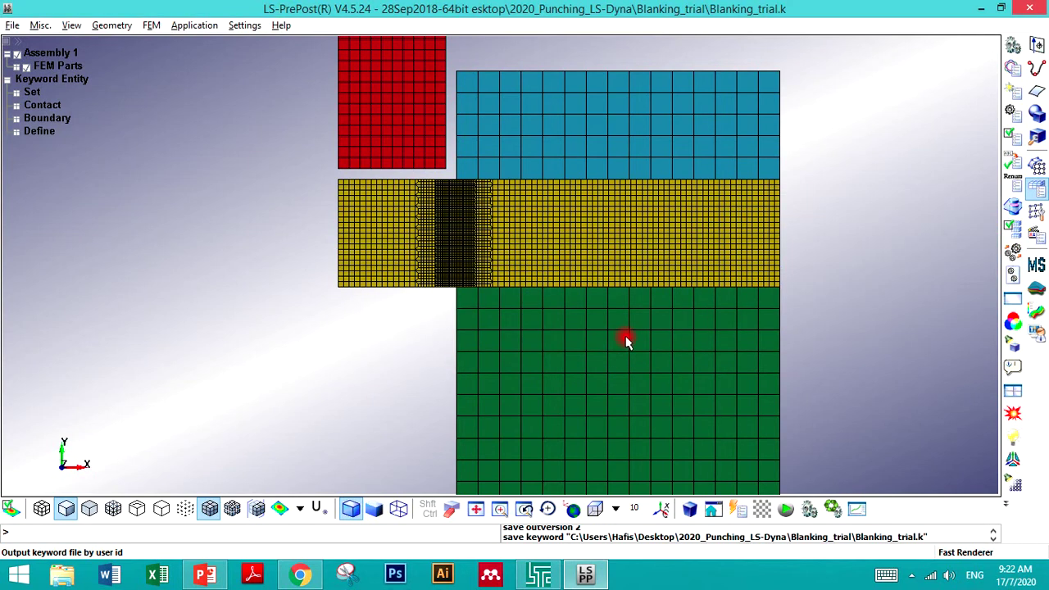
- Switch to File Explorer, check the date and size of Blanking_trial.k in the Blanking_trial folder, and return to LS-PrePost
right_click(64, 577)
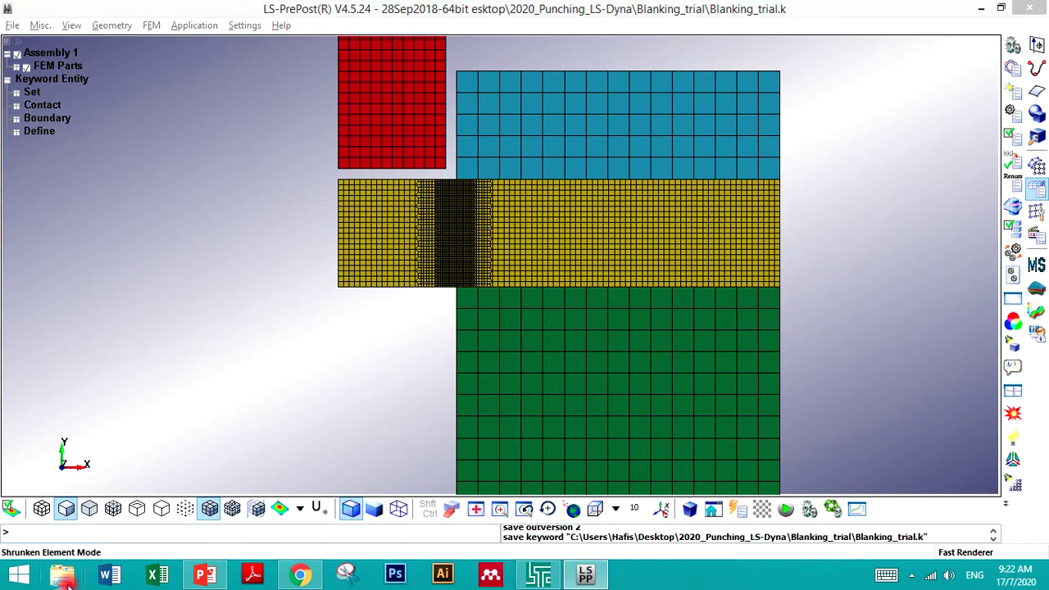
left_click(66, 509)
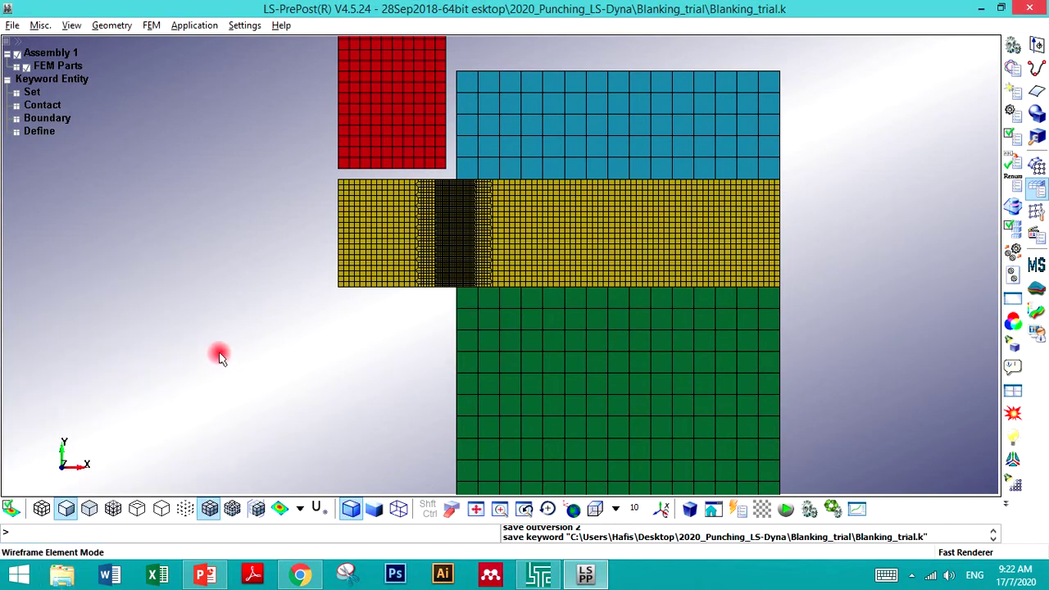
left_click(137, 509)
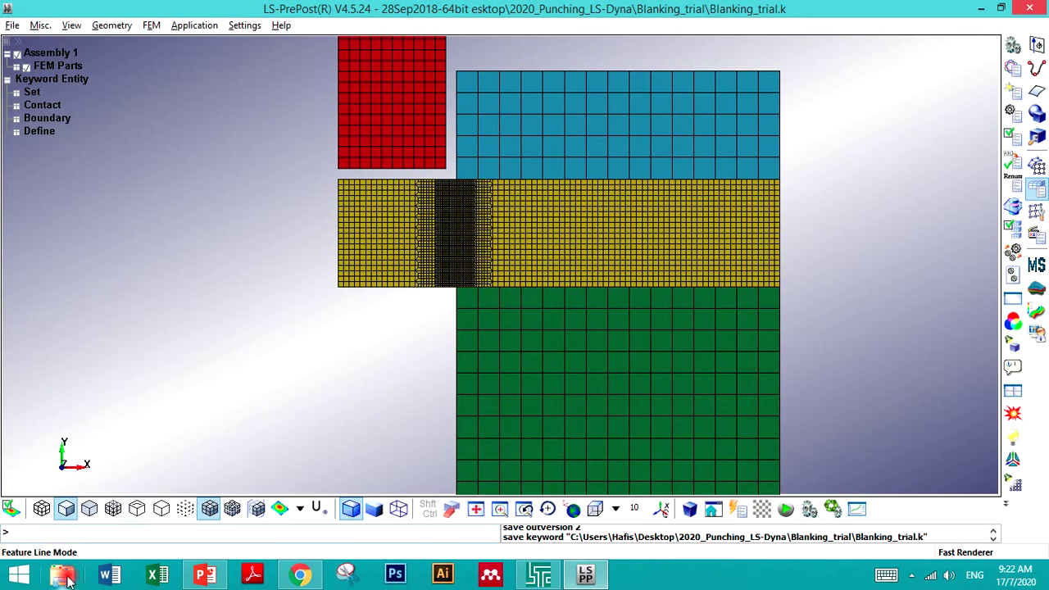
right_click(64, 577)
left_click(74, 330)
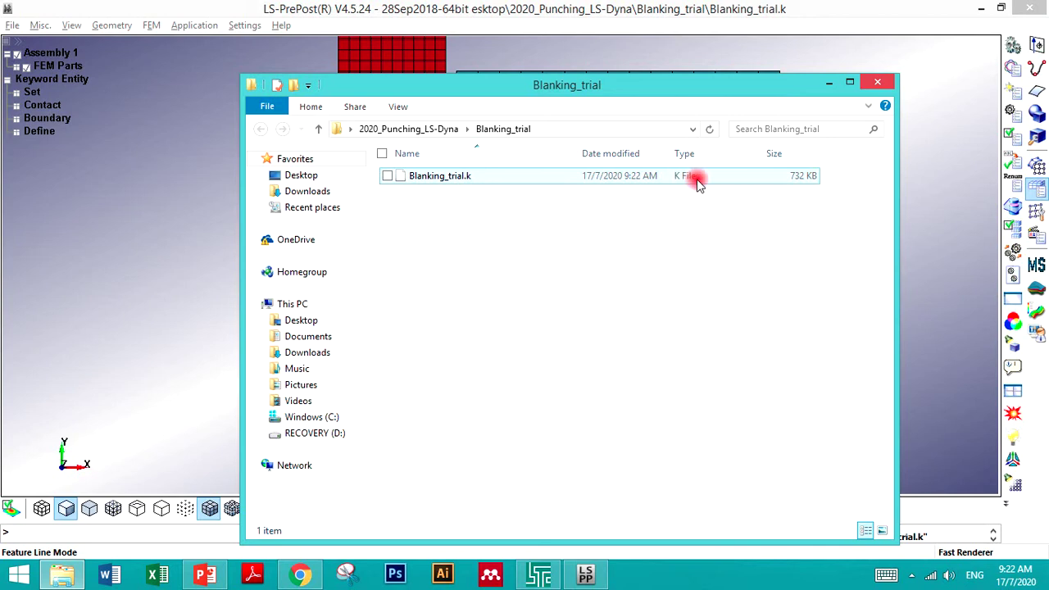
left_click(605, 176)
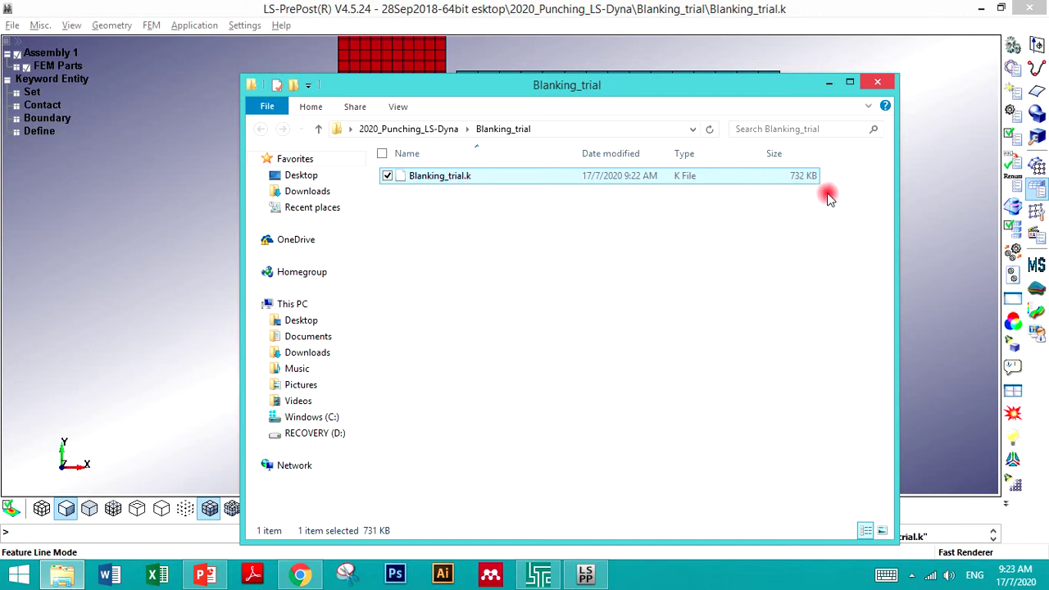
left_click(922, 210)
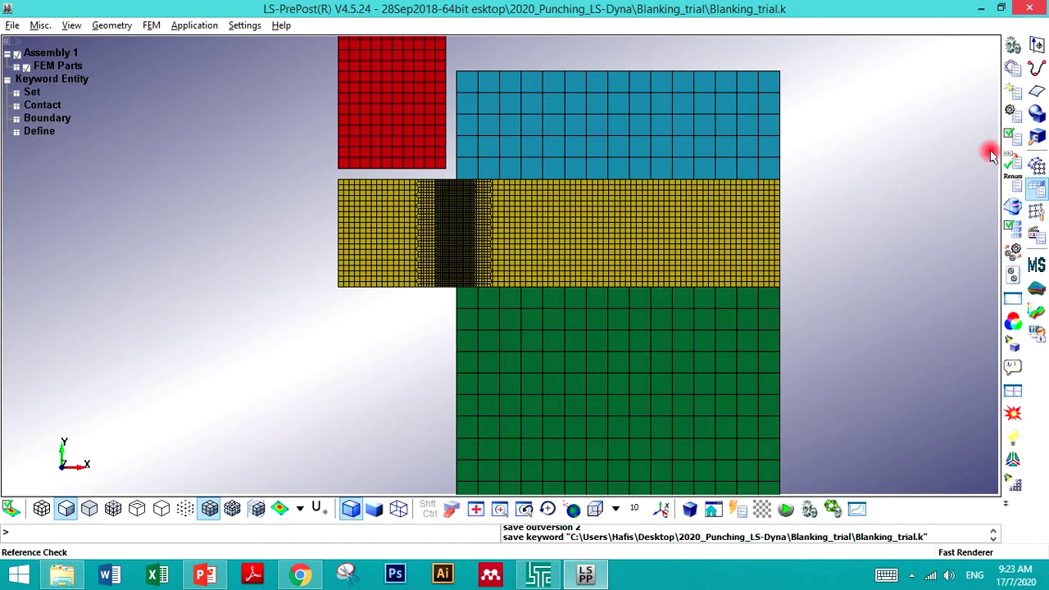
- Open the DATABASE ASCII_option keyword from the collapsed list of all keywords and set its Default DT to 0.001
left_click(1015, 72)
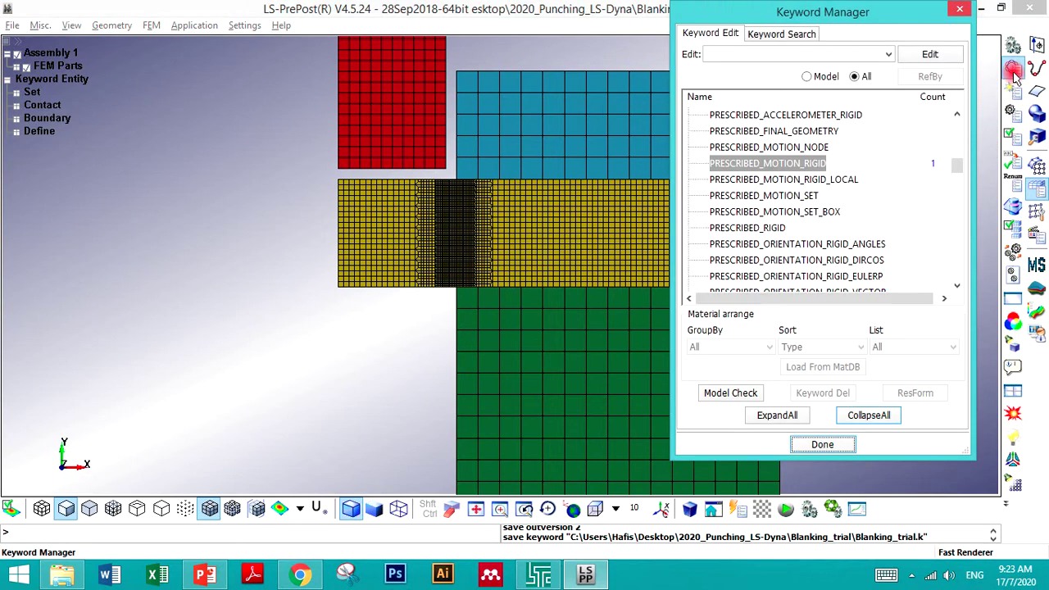
left_click(863, 417)
left_click(886, 262)
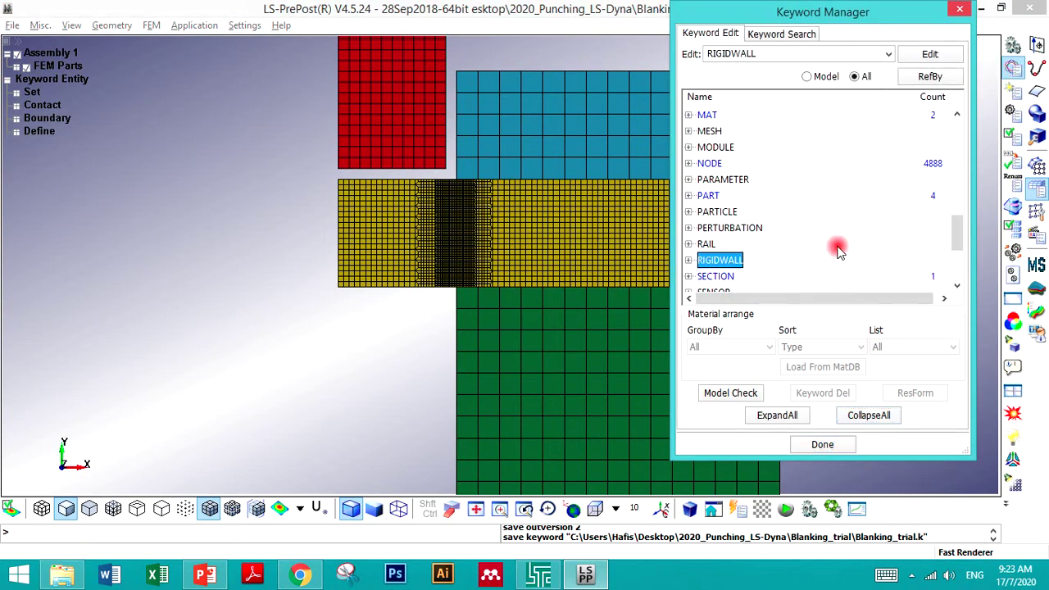
scroll(837, 250, "down", 3)
scroll(838, 250, "up", 1)
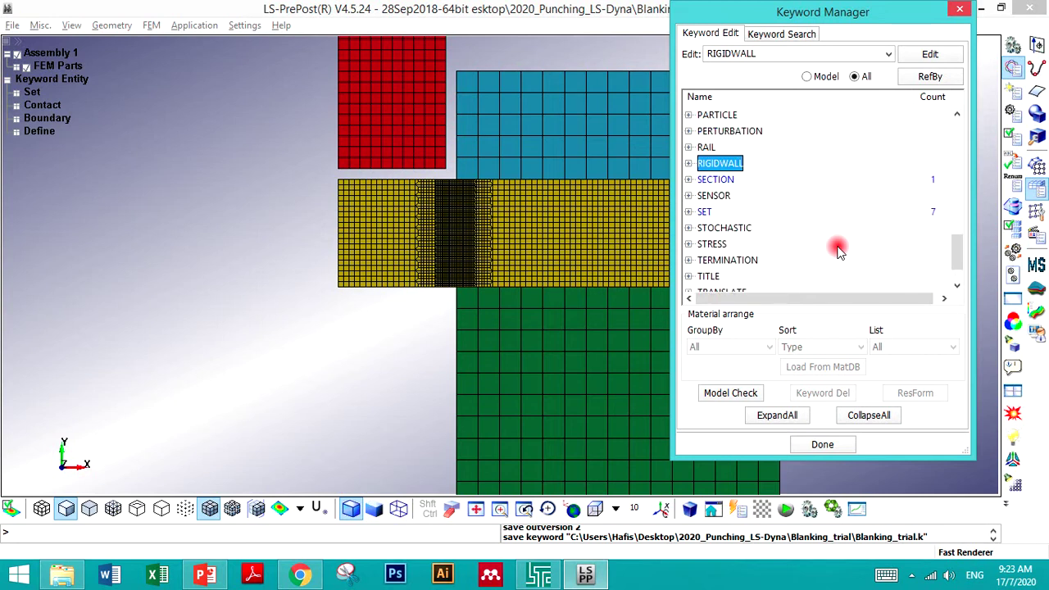
scroll(838, 250, "down", 1)
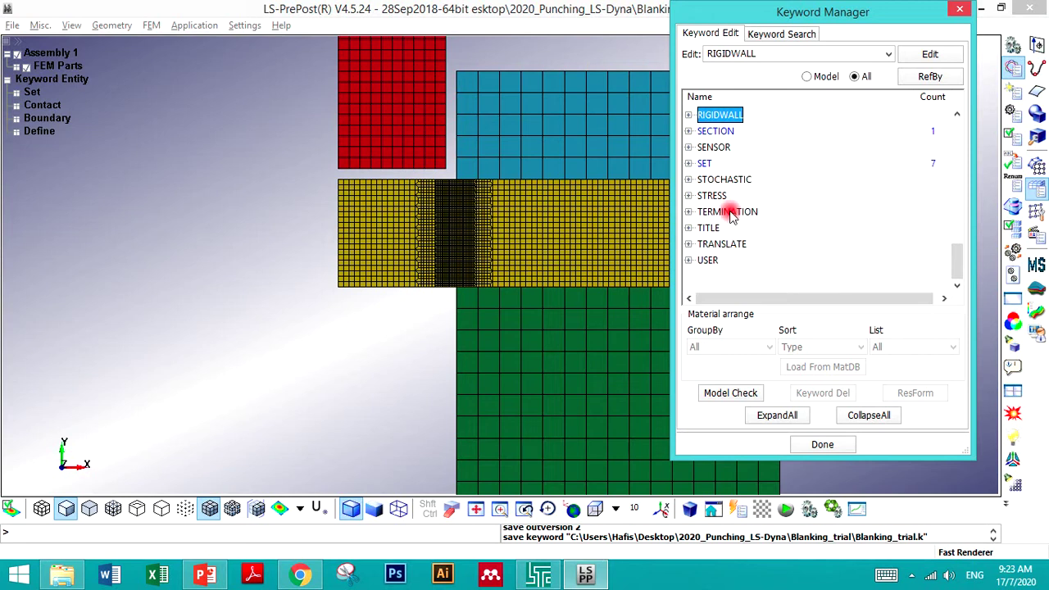
scroll(719, 209, "up", 2)
scroll(719, 211, "up", 4)
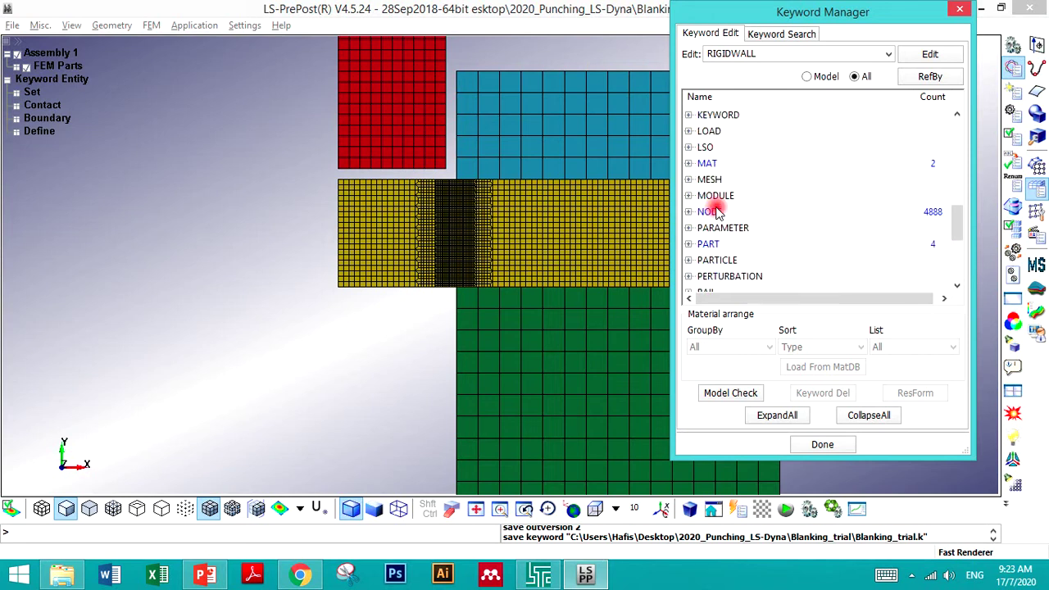
scroll(717, 212, "up", 3)
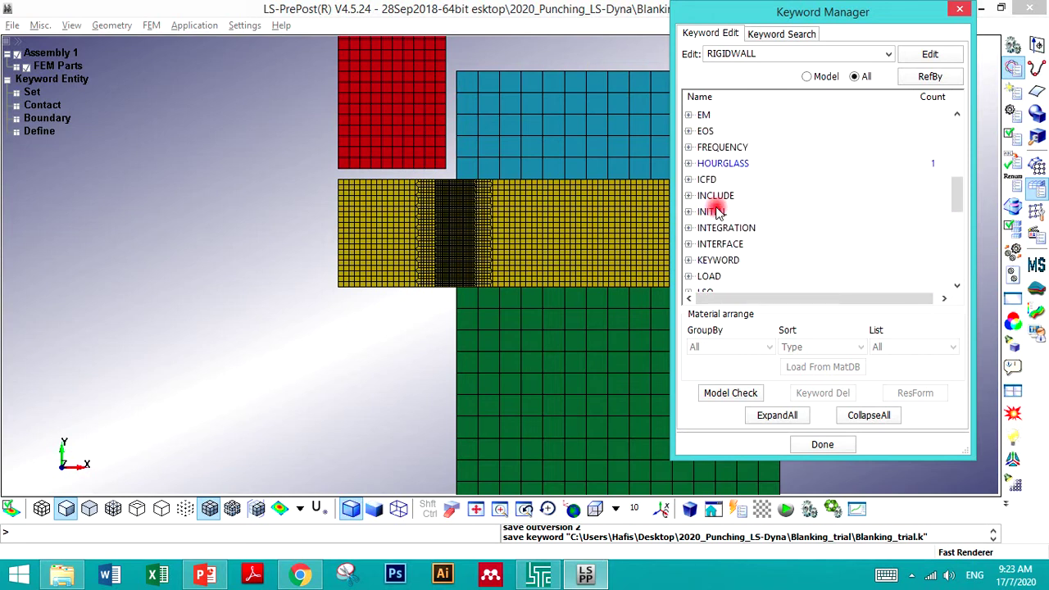
scroll(718, 212, "up", 1)
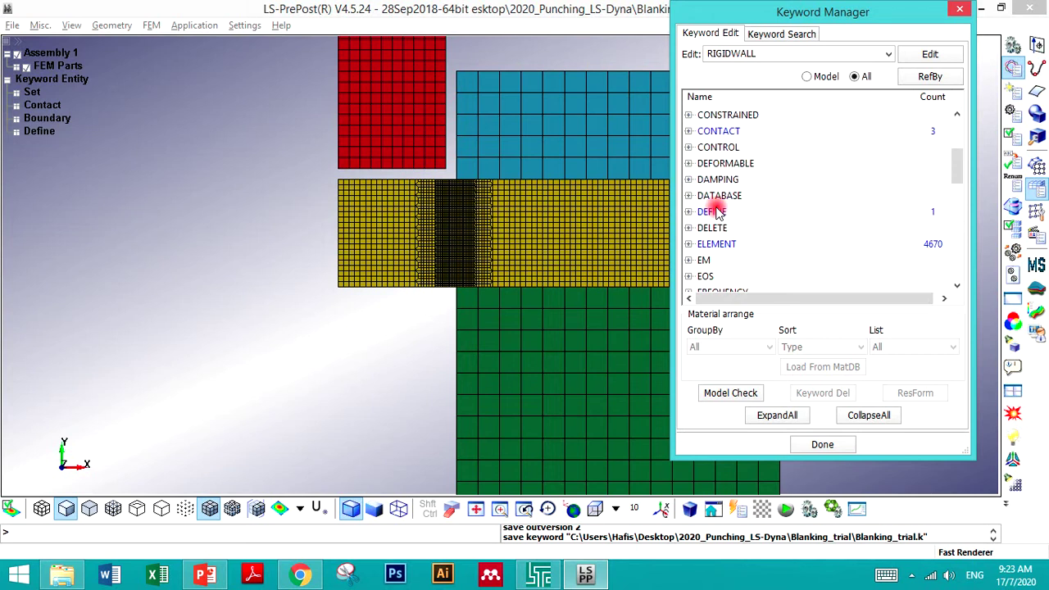
left_click(690, 196)
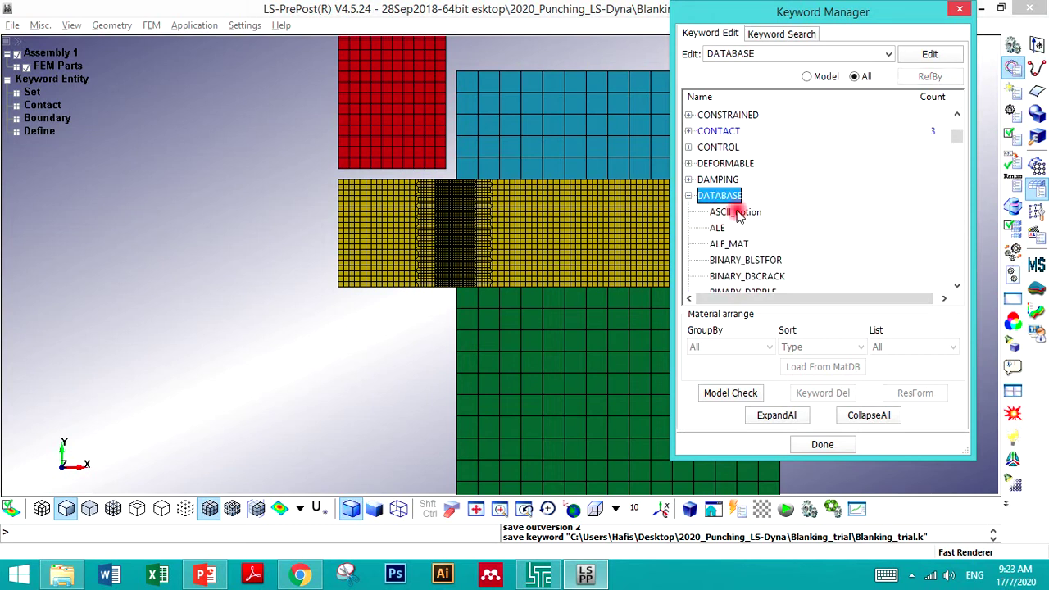
left_click(717, 213)
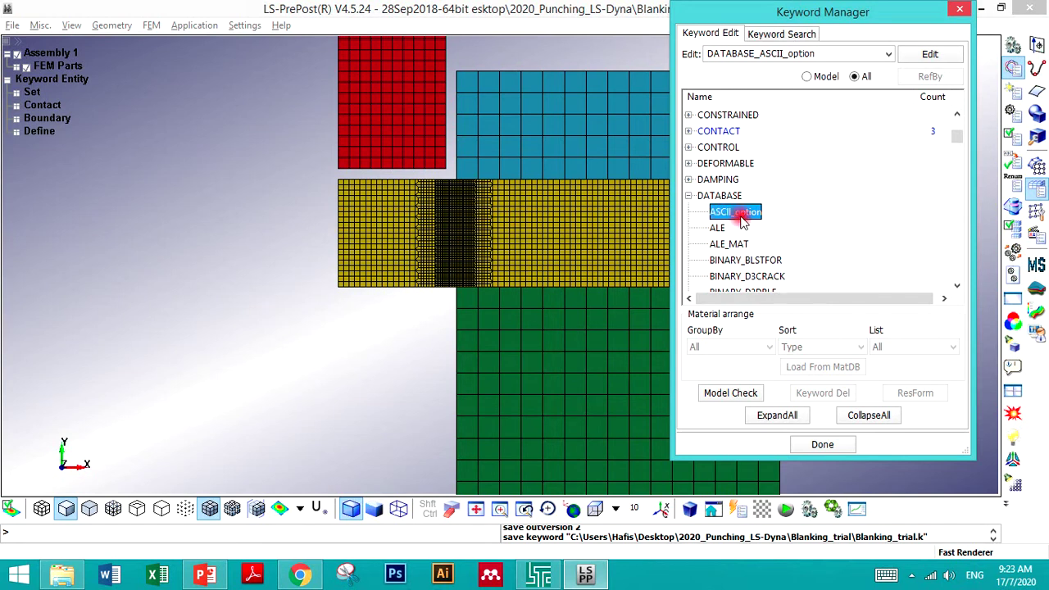
double_click(740, 216)
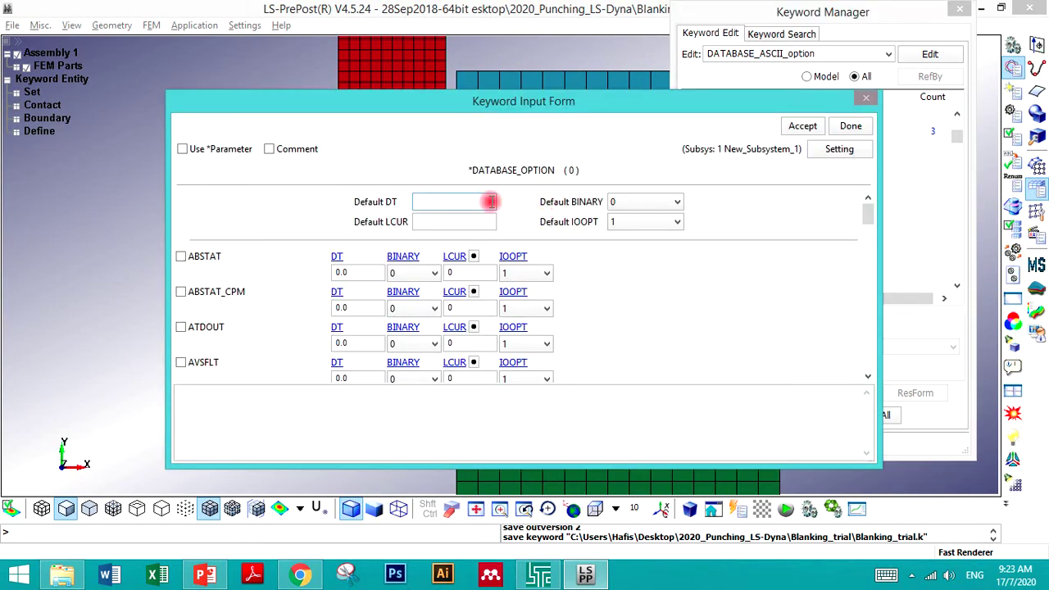
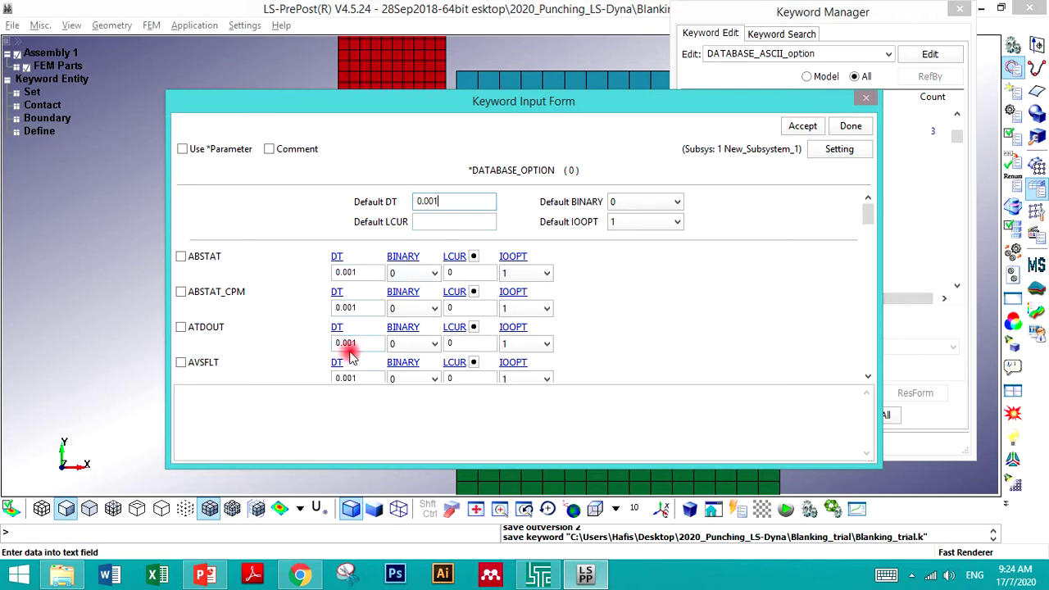
- Enable the ELOUT and RCFORC ASCII outputs, accept the database options, and close the form
scroll(868, 220, "down", 1)
left_click_drag(868, 220, 870, 251)
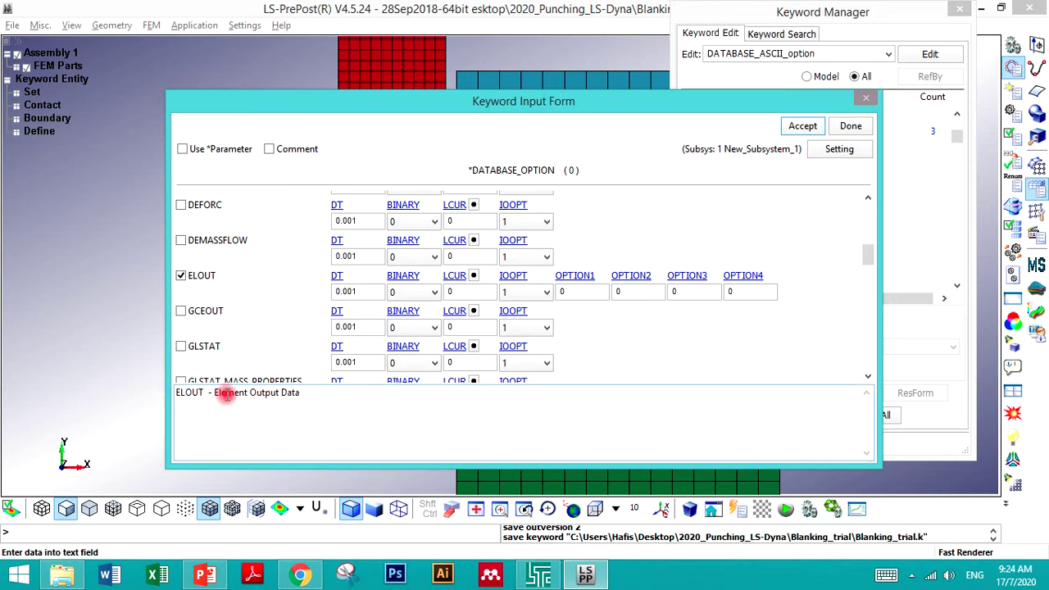
left_click_drag(867, 255, 869, 306)
left_click(180, 332)
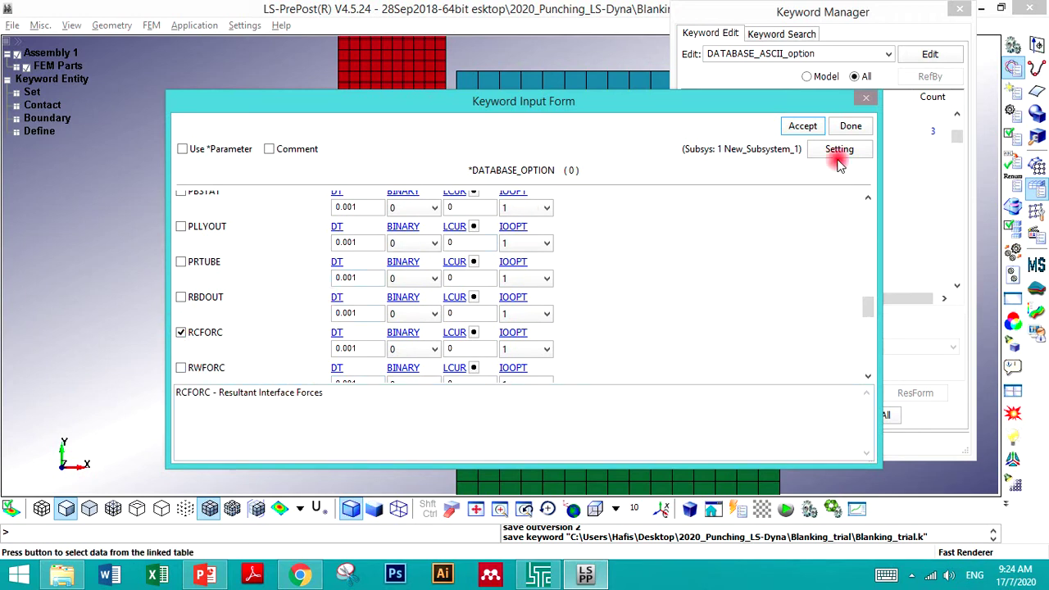
left_click(804, 127)
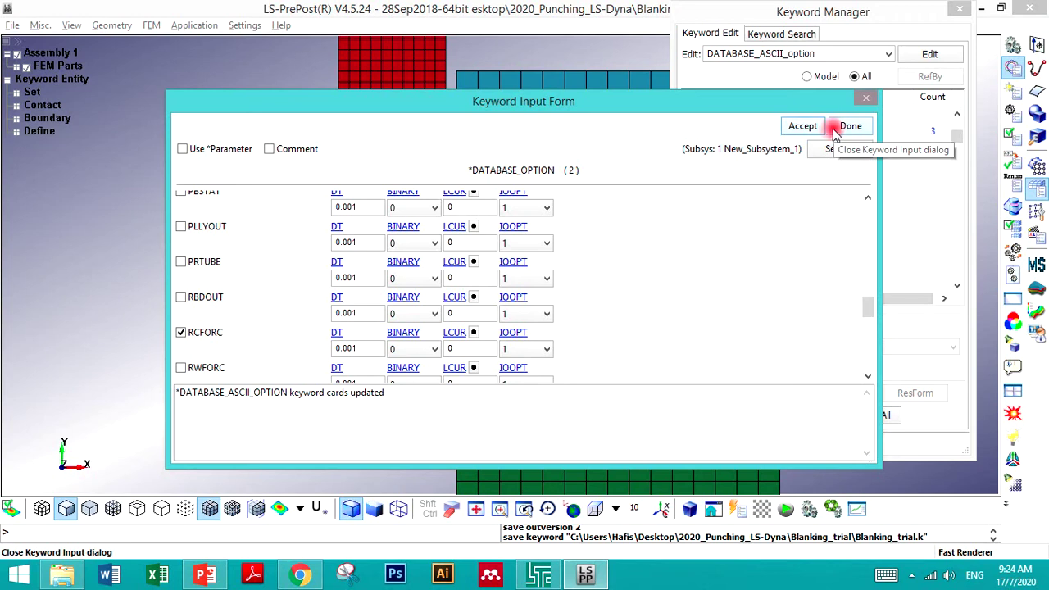
left_click(850, 127)
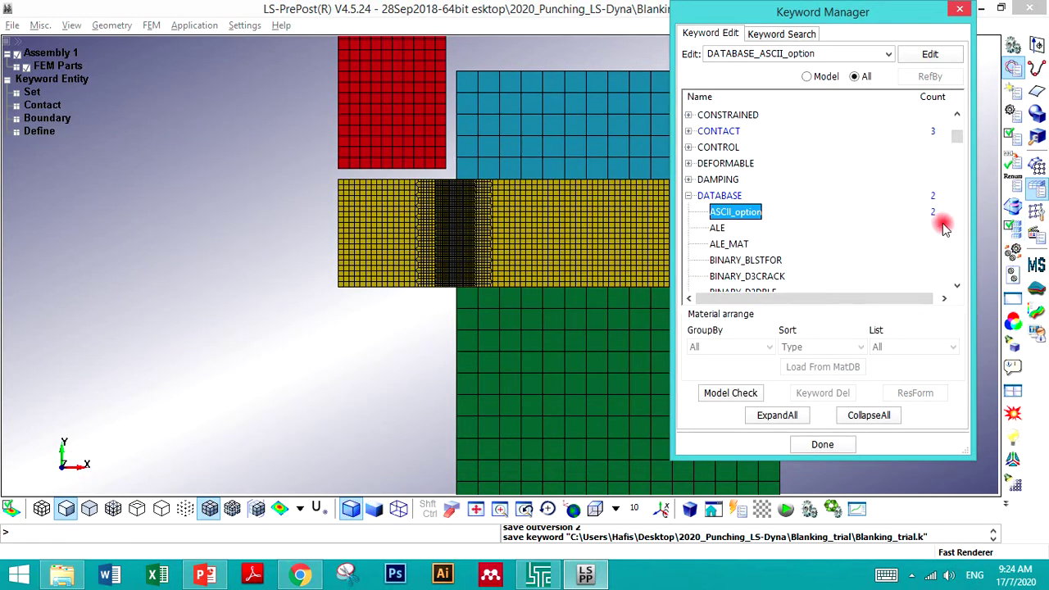
- Create a DATABASE_BINARY_D3PLOT card with a DT output interval of 0.002, accept it, and close the form
left_click(780, 243)
scroll(783, 250, "down", 3)
scroll(783, 254, "down", 1)
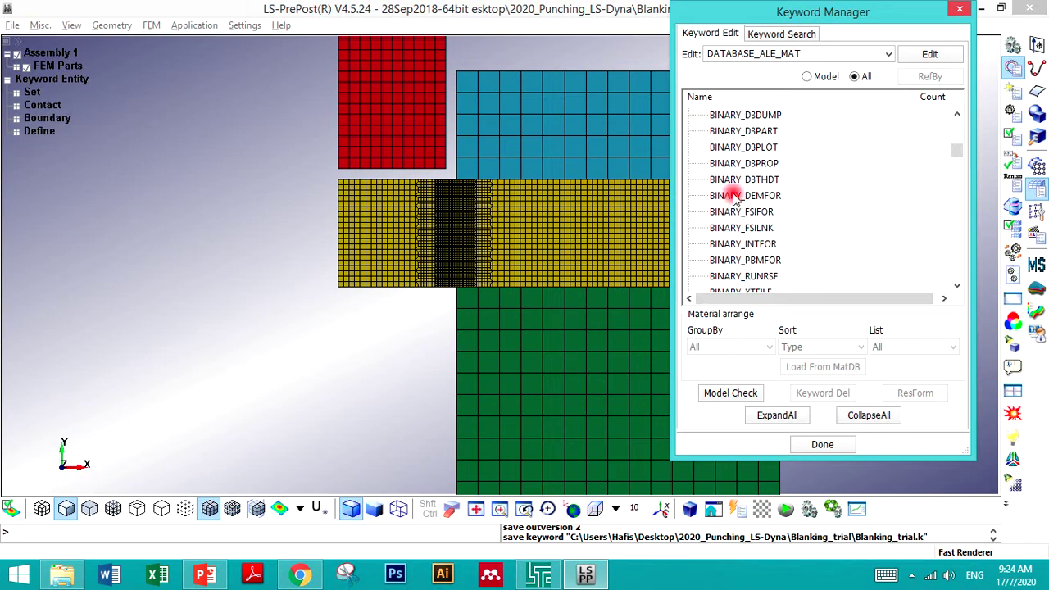
double_click(739, 147)
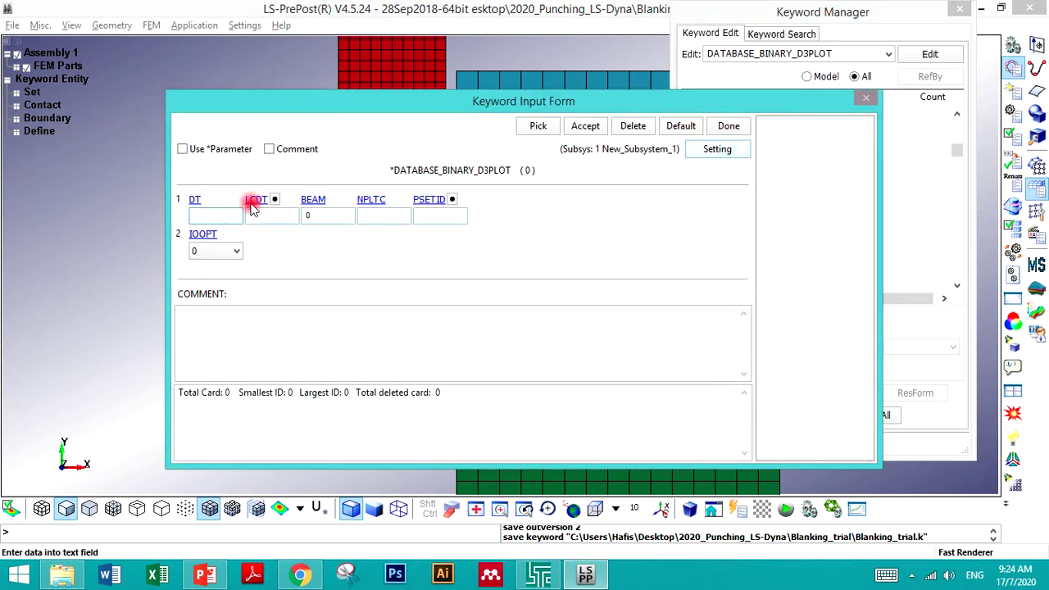
left_click(214, 215)
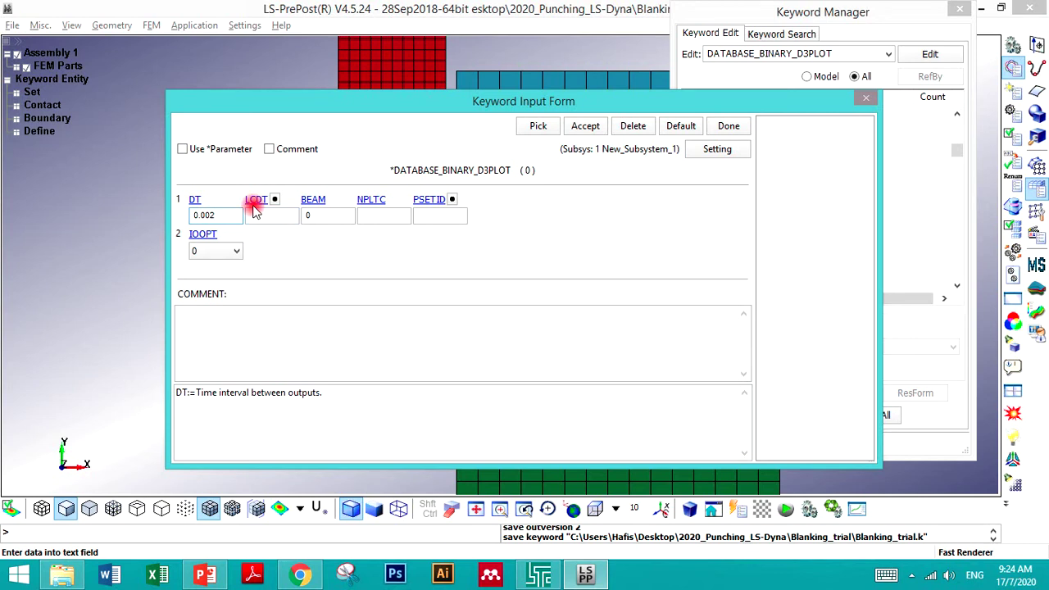
left_click(586, 128)
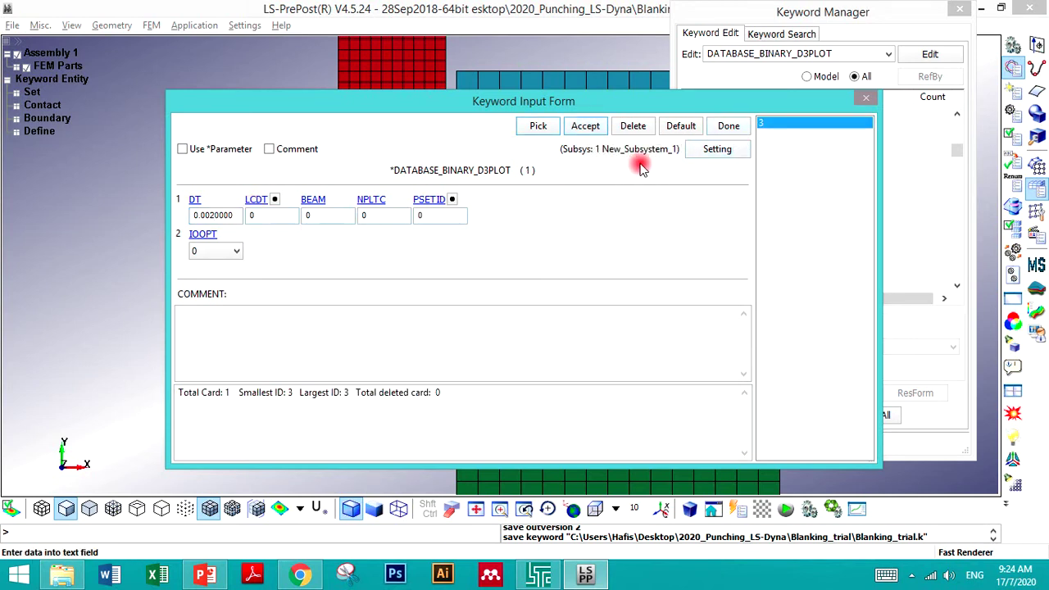
left_click(728, 126)
- Open the DATABASE_EXTENT_BINARY keyword and set STRFLG to 1 so that strain tensor data is written
left_click(739, 196)
scroll(740, 199, "down", 2)
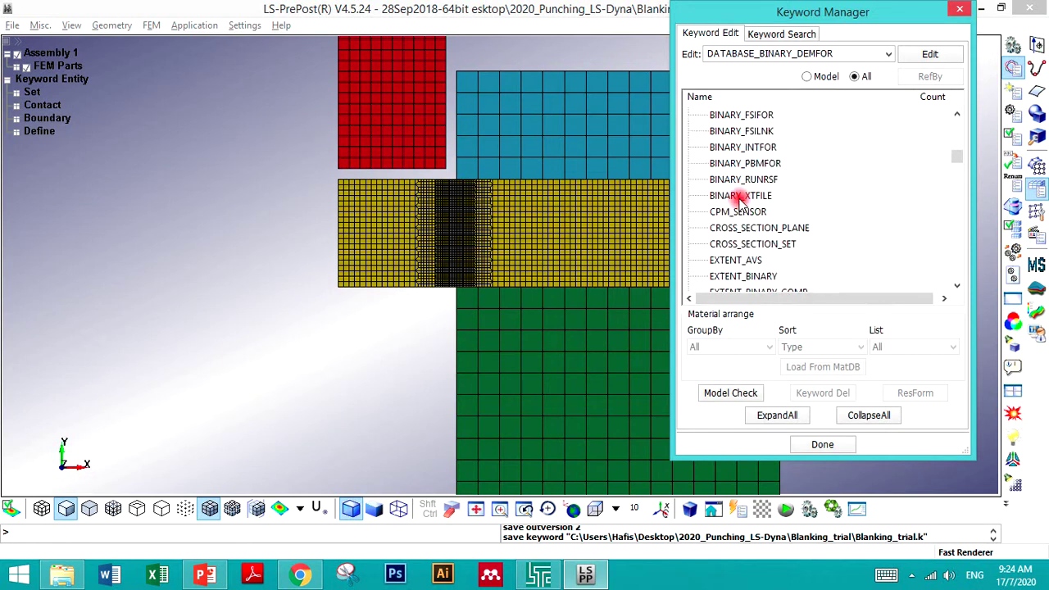
scroll(740, 200, "down", 3)
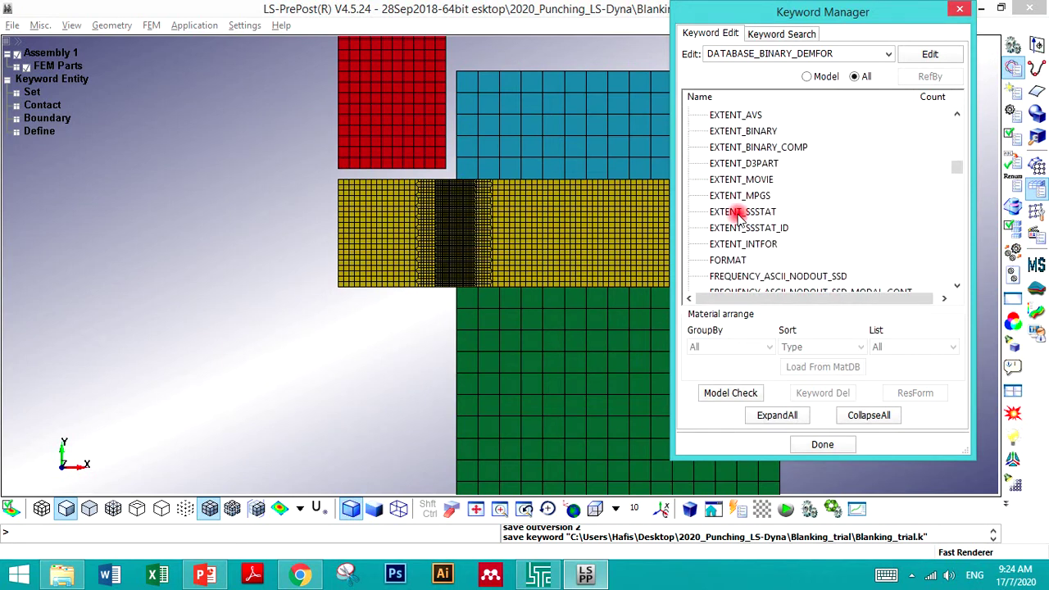
double_click(744, 131)
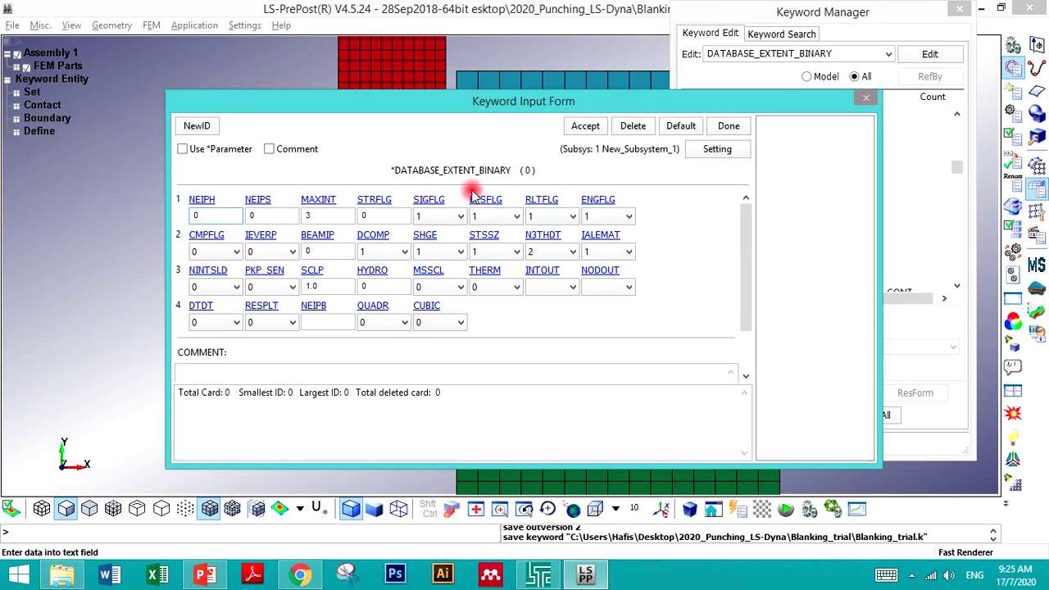
left_click(255, 215)
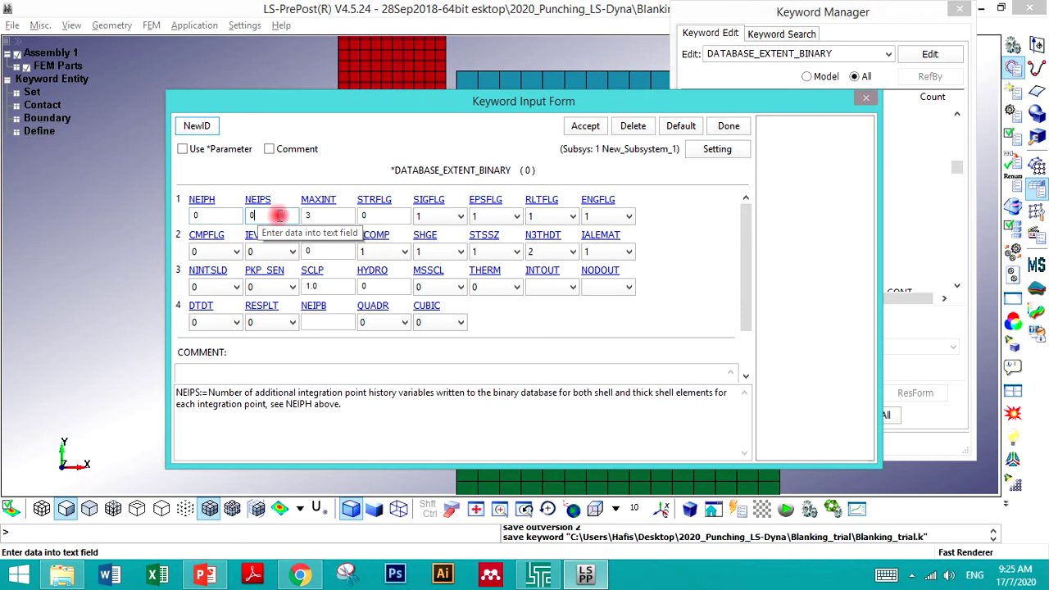
left_click(335, 215)
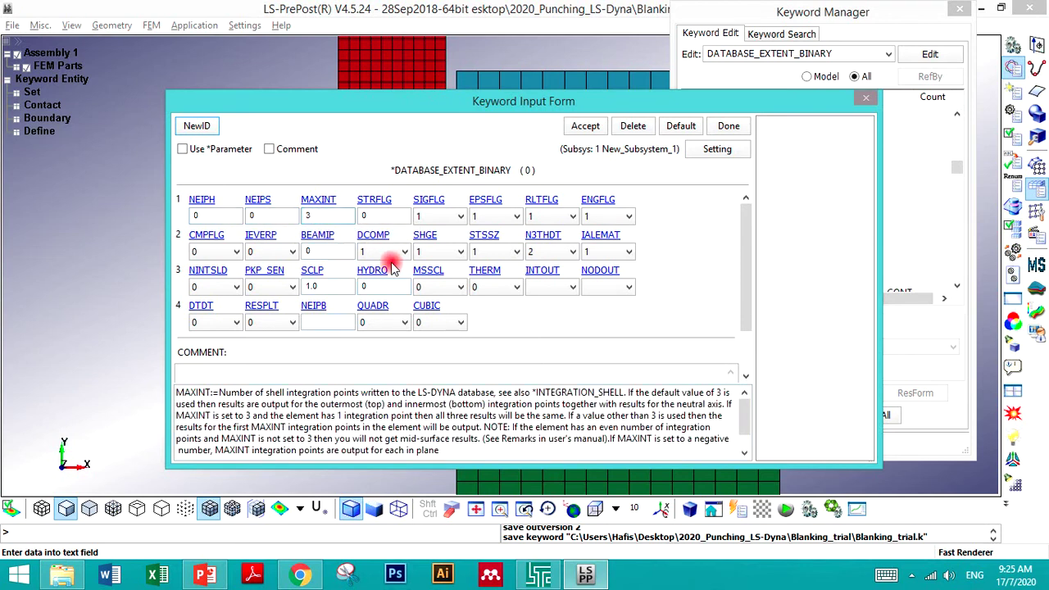
scroll(383, 449, "down", 1)
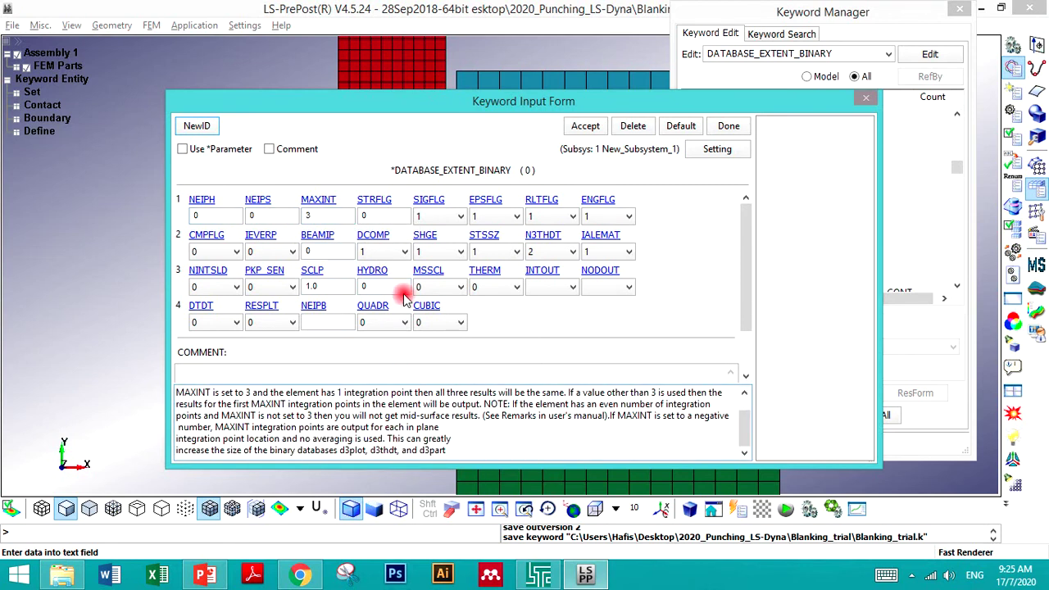
left_click(379, 216)
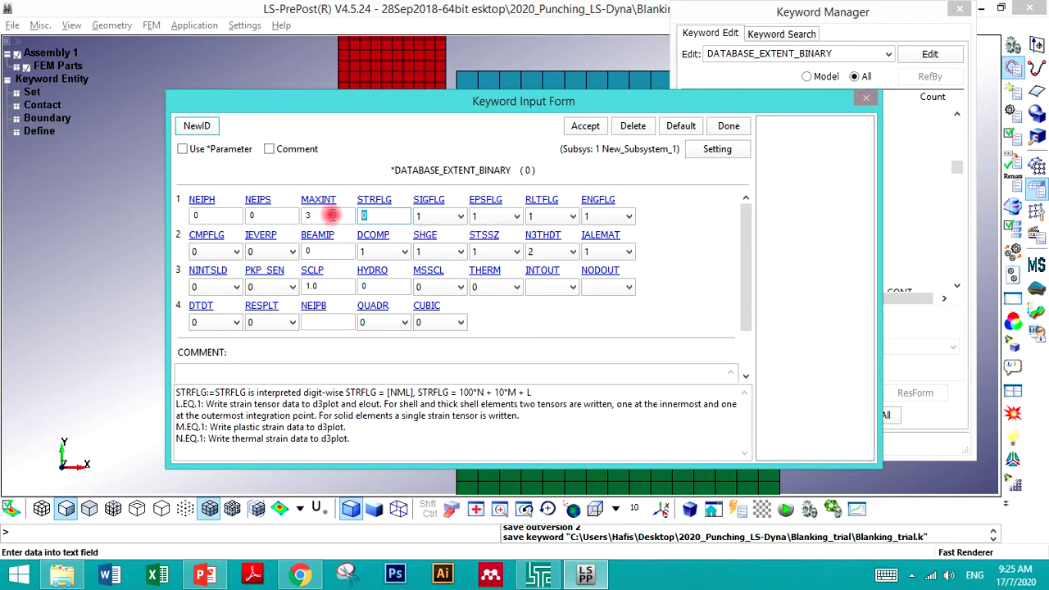
type("1")
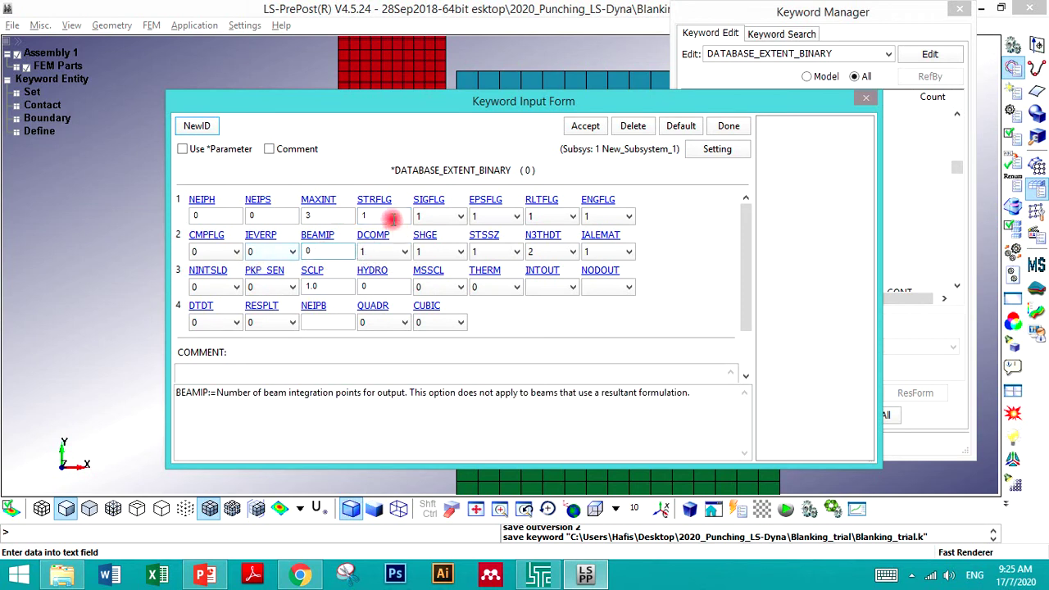
- Review the SIGFLG, EPSFLG, RLTFLG, ENGFLG, NEIPB and BEAMIP fields of the DATABASE_EXTENT_BINARY card
left_click(442, 215)
left_click(489, 216)
left_click(496, 215)
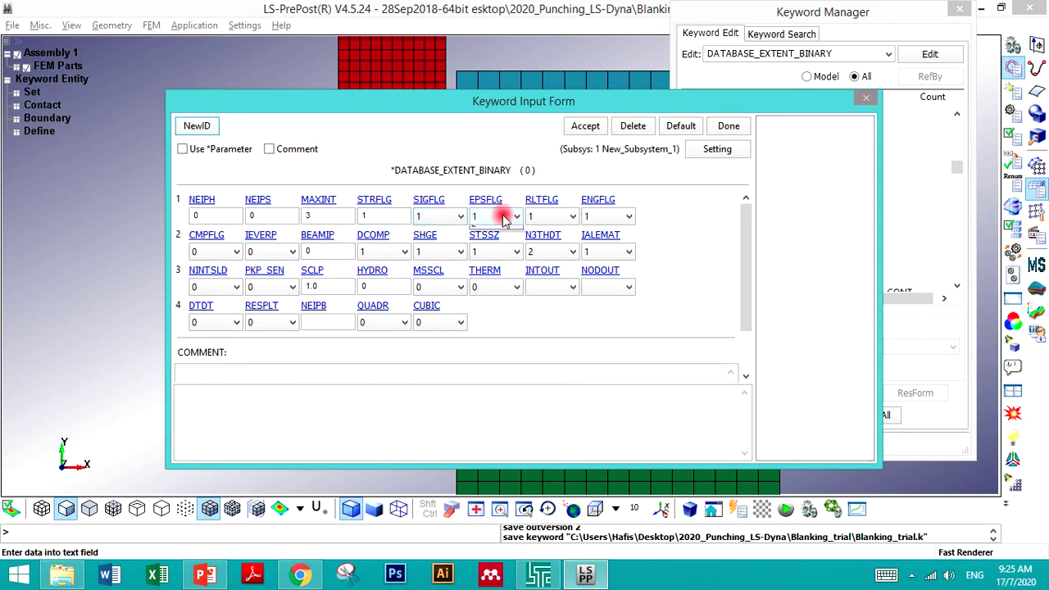
left_click(548, 215)
left_click(577, 215)
left_click(590, 215)
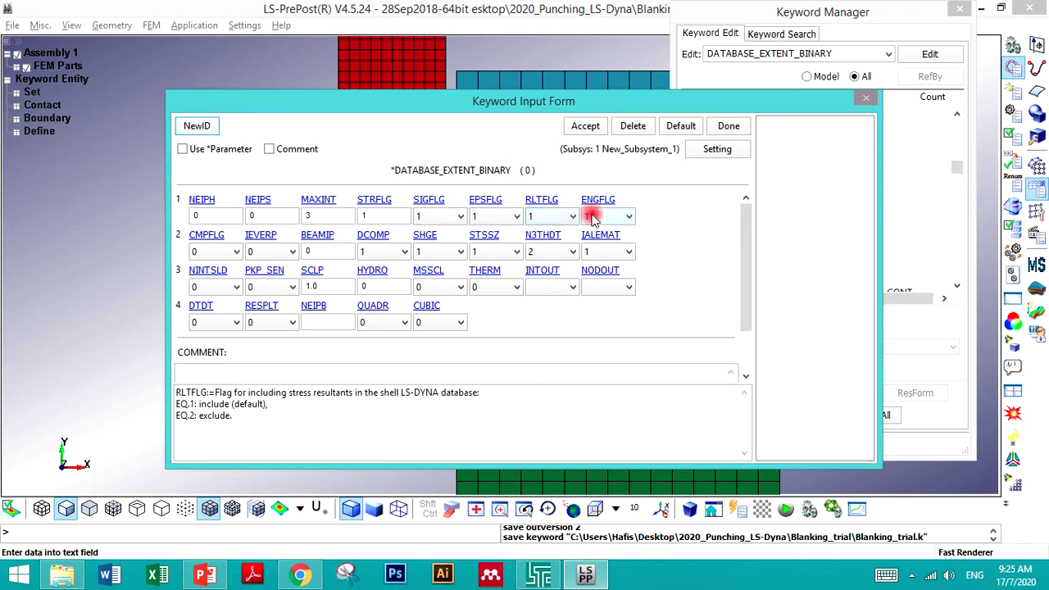
left_click(320, 322)
left_click(310, 251)
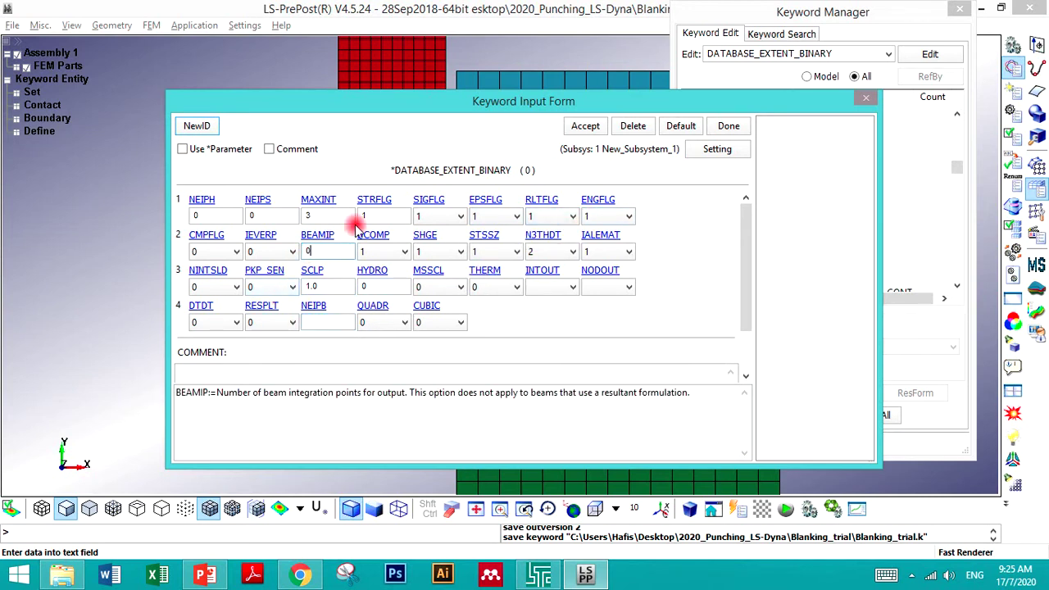
- Accept the DATABASE_EXTENT_BINARY card, save its changed keyword data and close the form
left_click(584, 127)
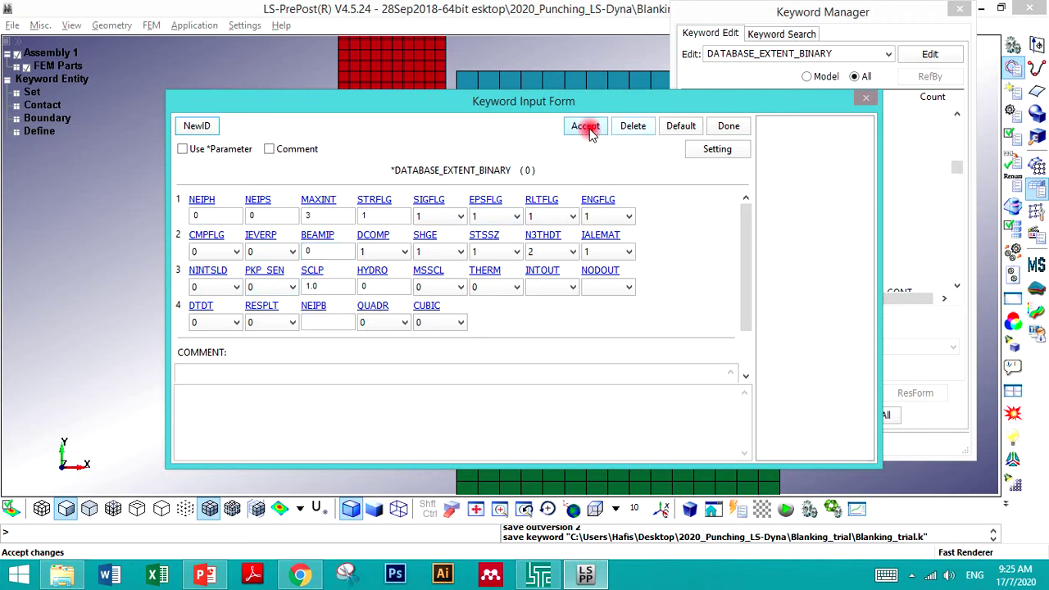
left_click(370, 215)
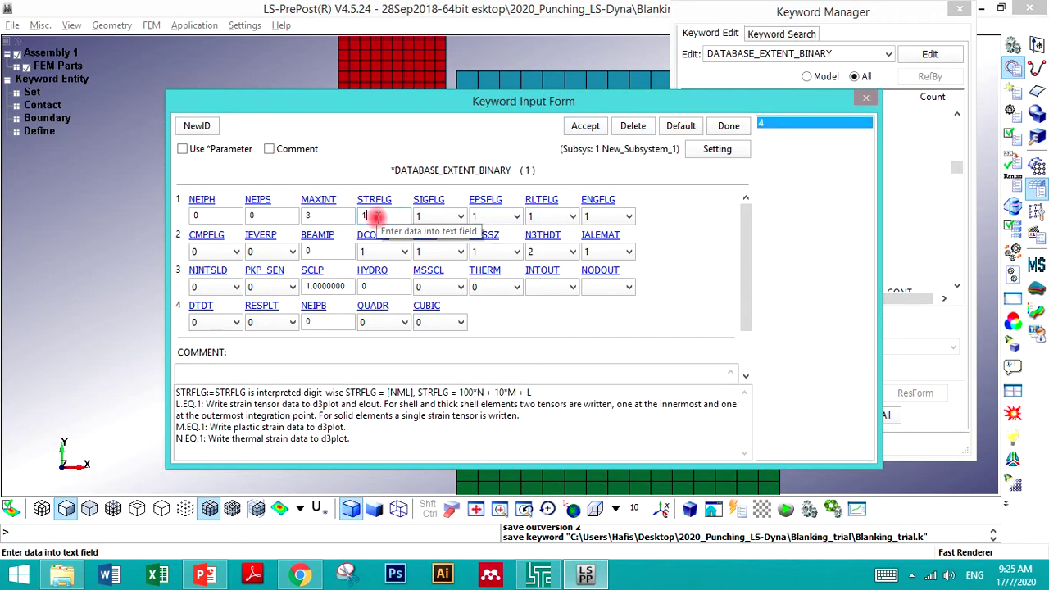
left_click(601, 134)
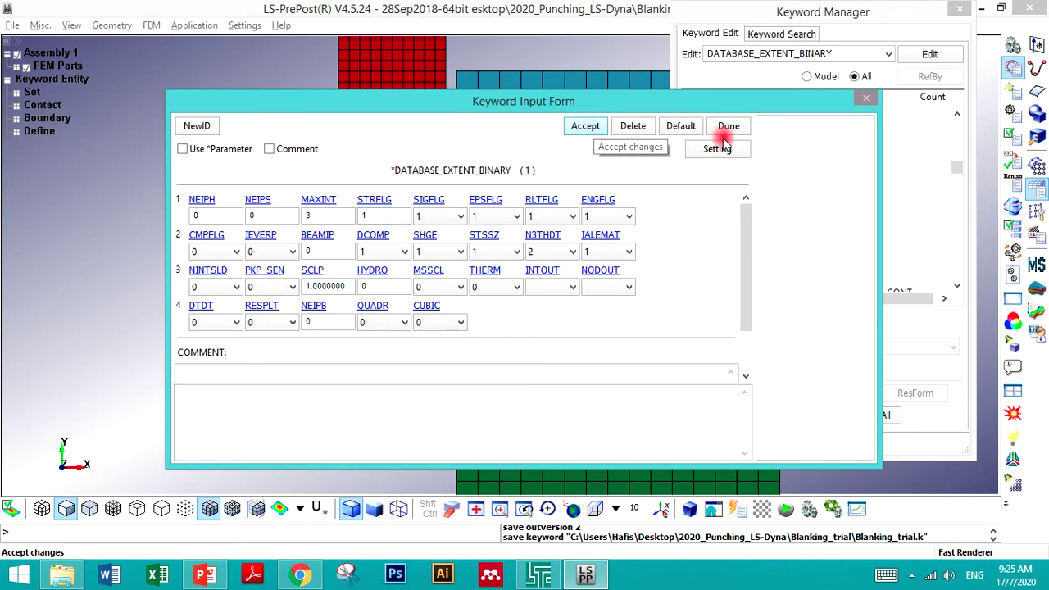
left_click(726, 129)
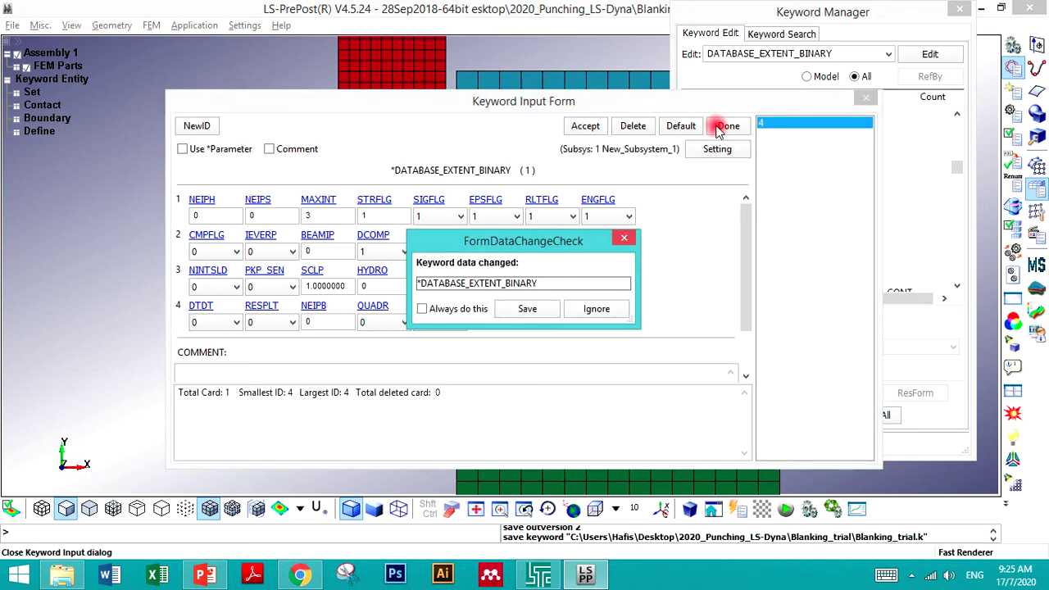
left_click(531, 312)
left_click(726, 129)
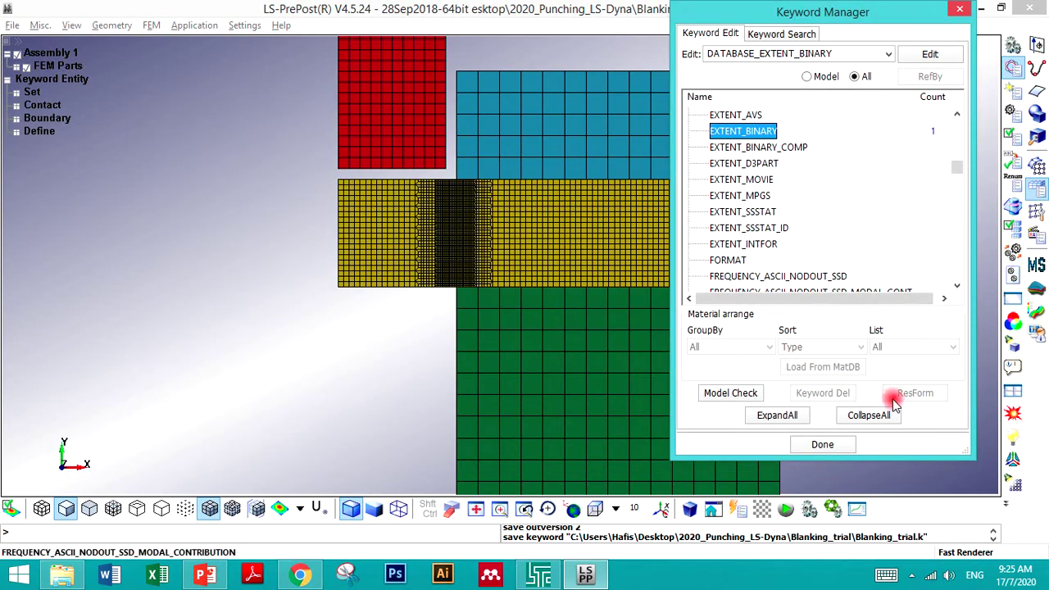
- Collapse the list of all keywords, expand the CONTROL group and open the CONTROL_TERMINATION keyword
left_click(879, 418)
left_click(790, 217)
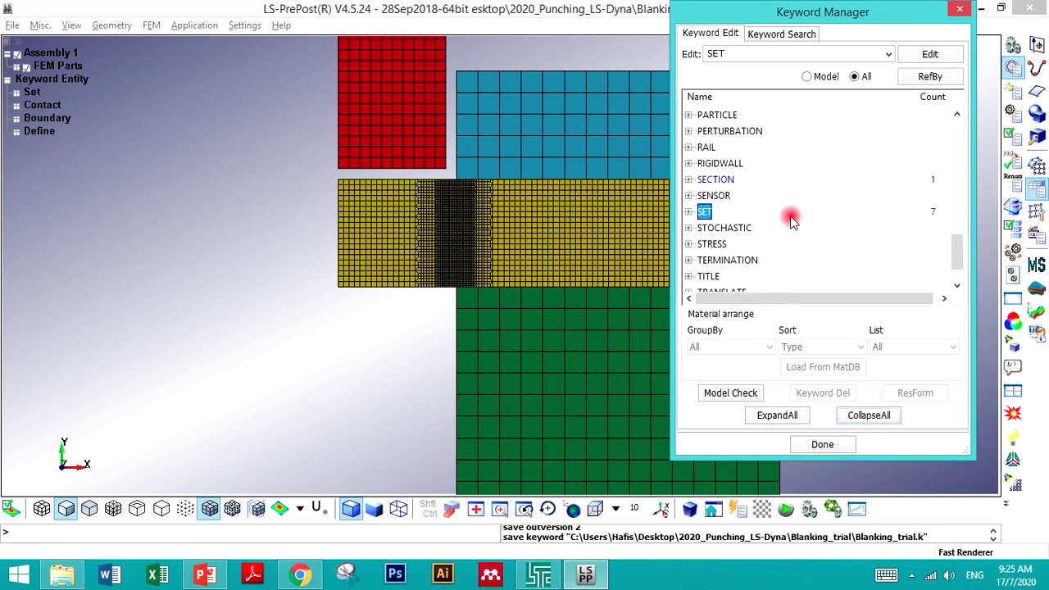
scroll(794, 218, "up", 4)
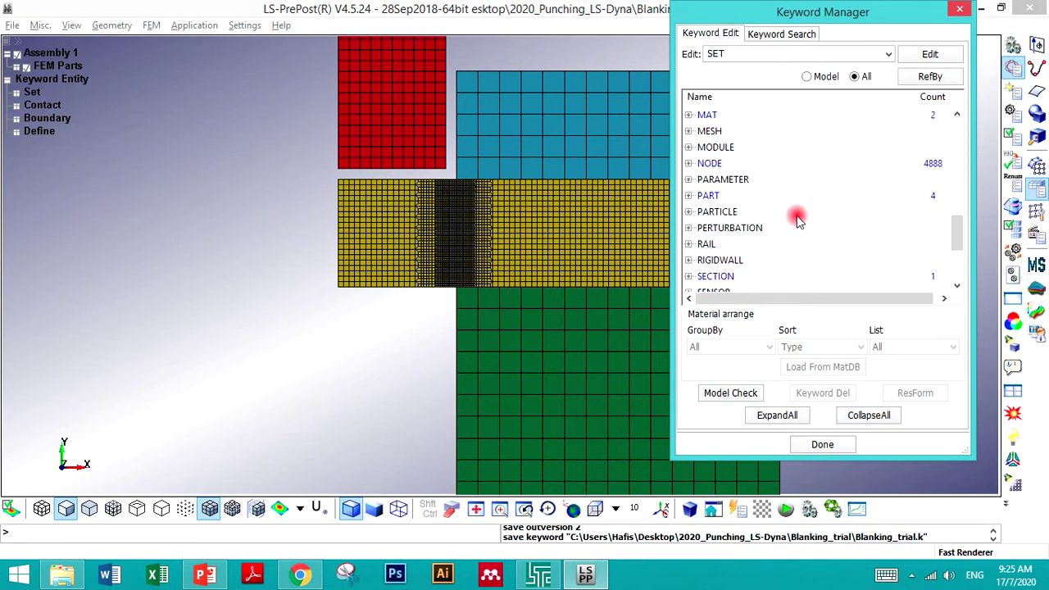
scroll(796, 216, "down", 2)
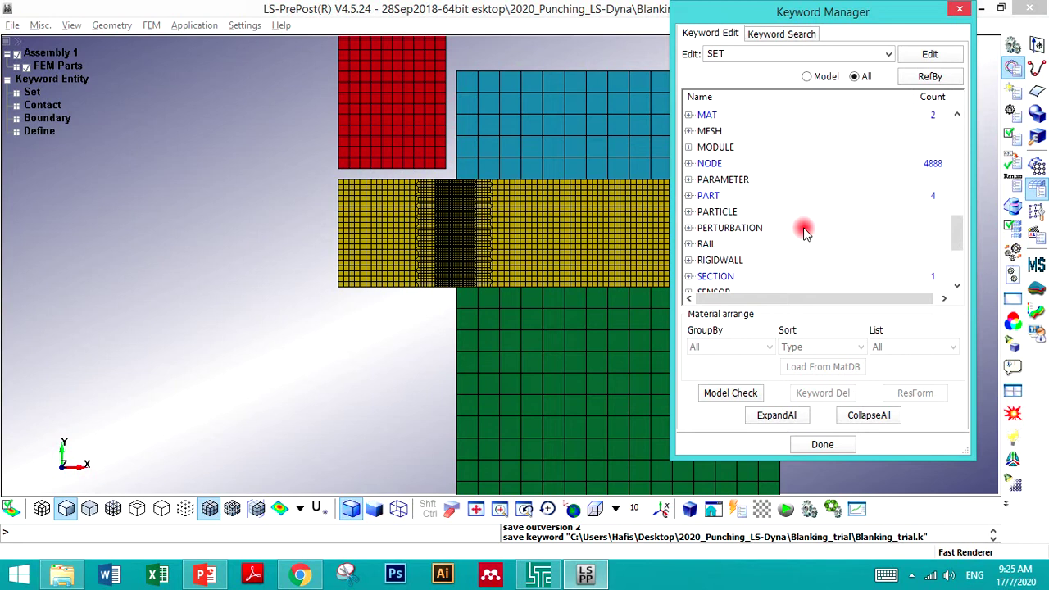
scroll(804, 233, "up", 2)
scroll(803, 233, "up", 2)
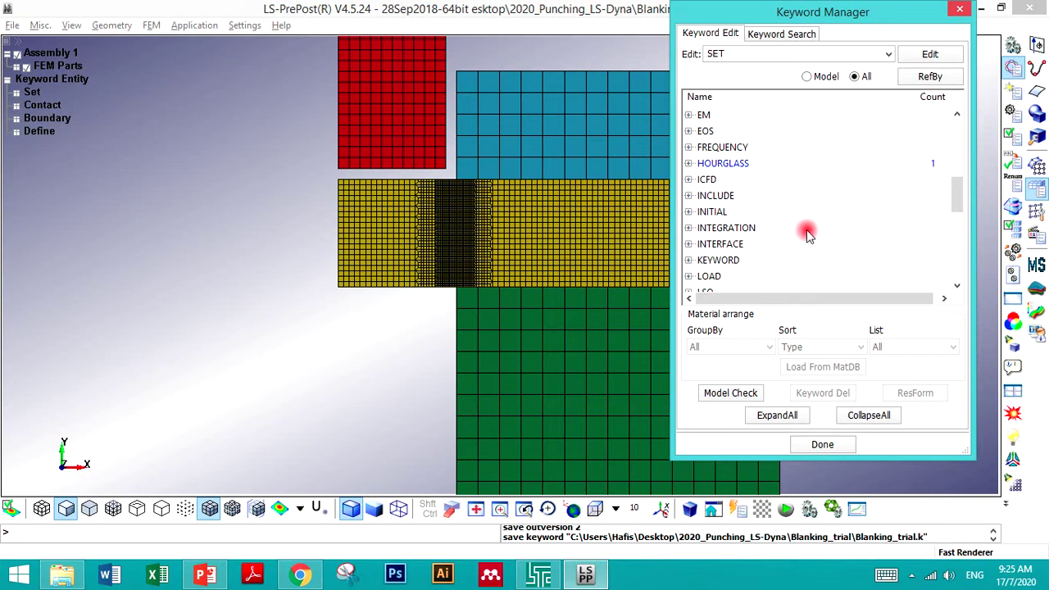
left_click(807, 230)
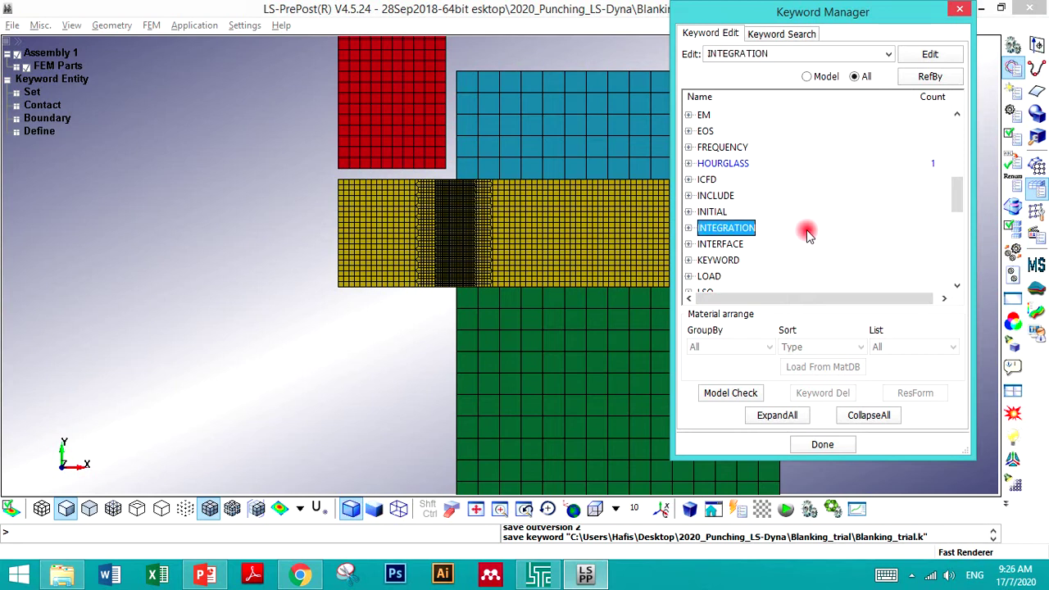
scroll(807, 232, "up", 3)
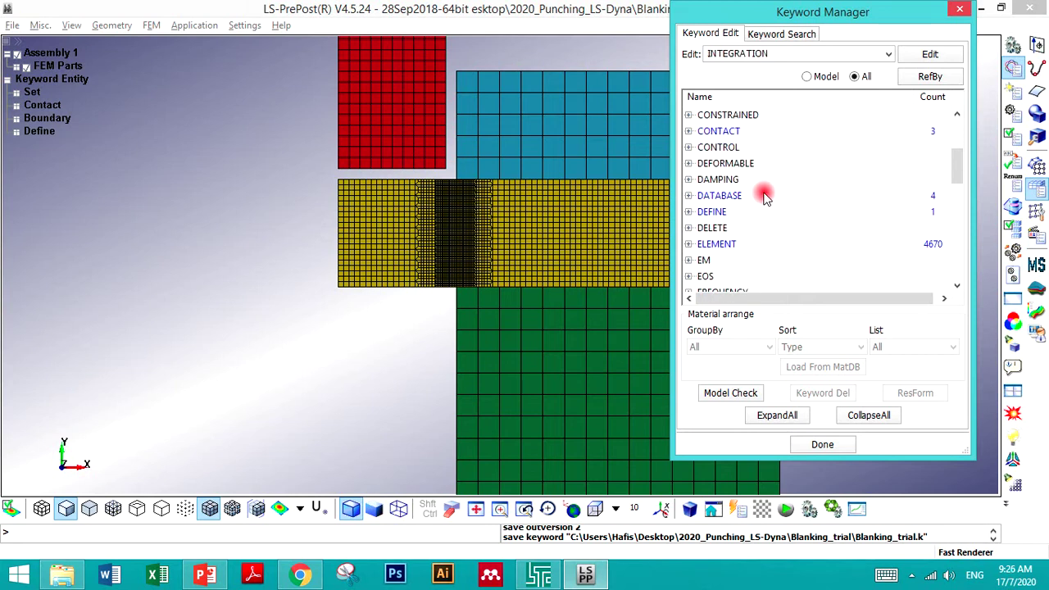
left_click(689, 147)
left_click(719, 195)
scroll(721, 213, "down", 14)
scroll(725, 231, "down", 18)
scroll(725, 231, "down", 8)
double_click(722, 212)
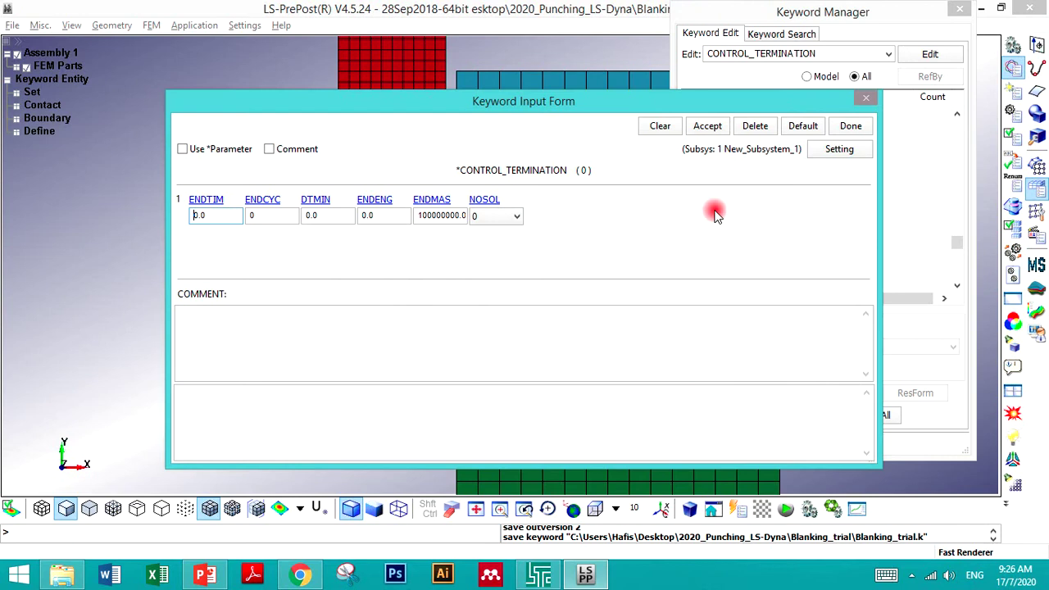
- Set the termination time ENDTIM to 0.35, accept the CONTROL_TERMINATION card and close the form
left_click(211, 216)
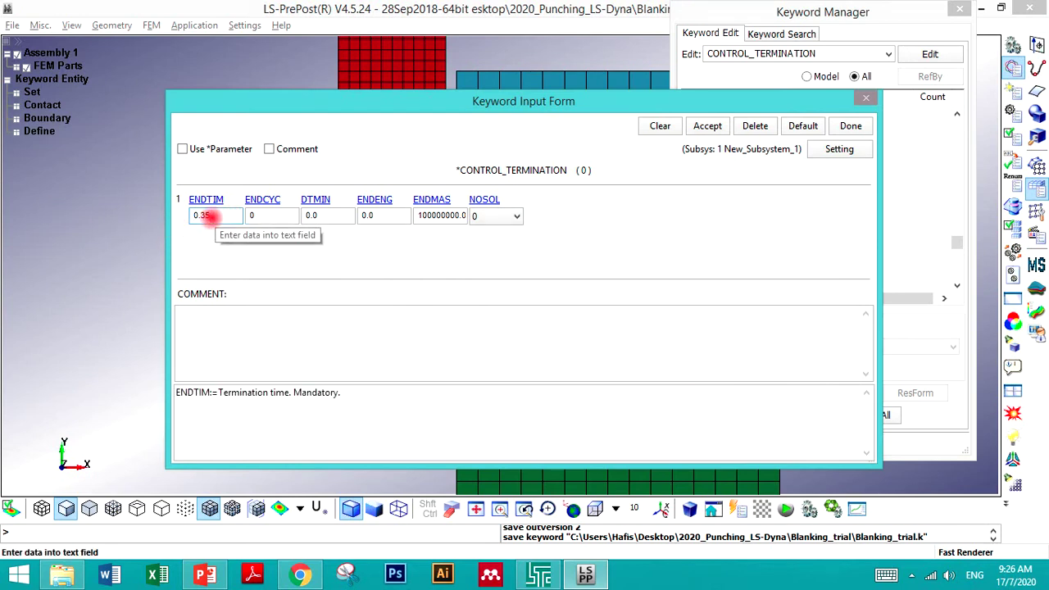
type("35")
left_click(708, 125)
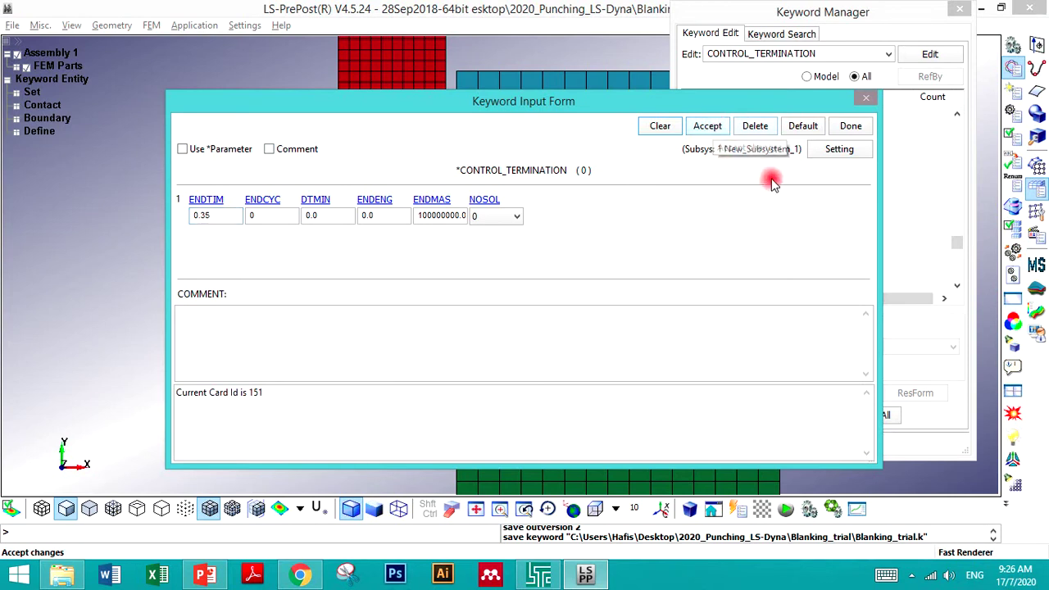
left_click(850, 126)
- Open the CONTROL_TIMESTEP keyword and set the mass-scaling time step DT2MS to 1e-5
left_click(748, 228)
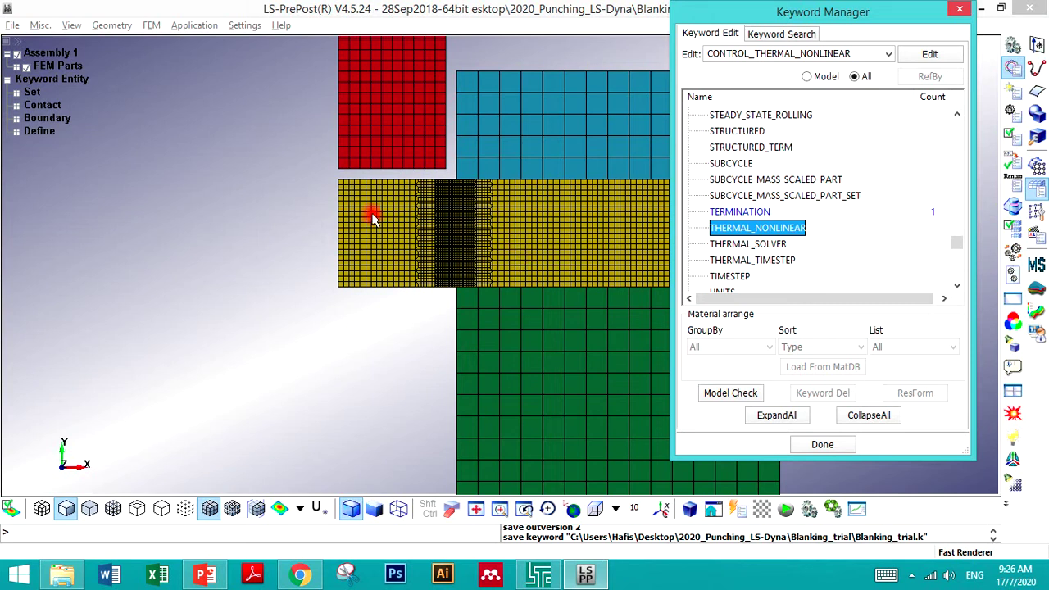
left_click(758, 278)
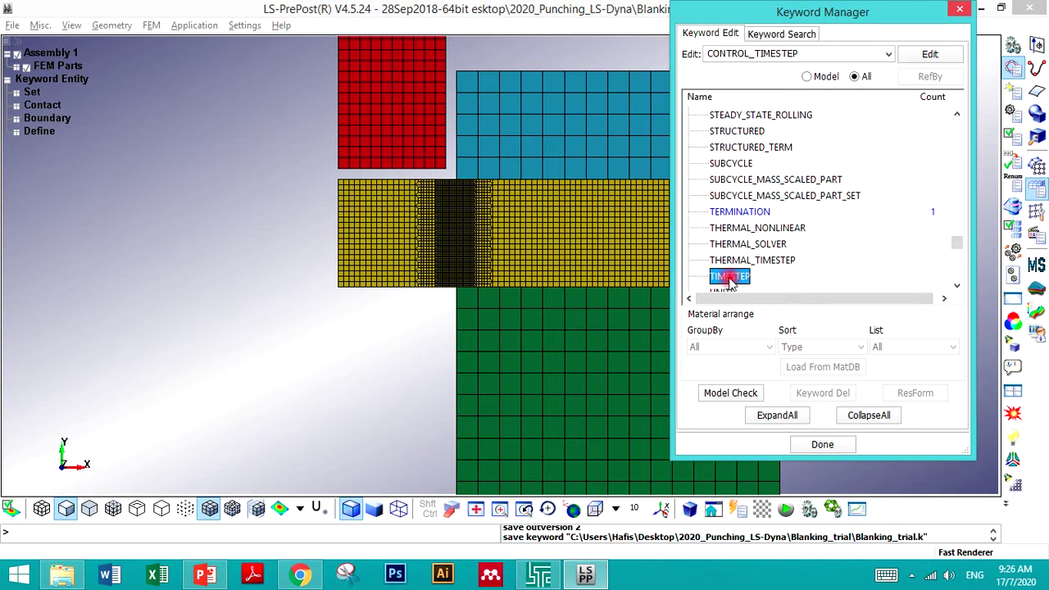
double_click(730, 279)
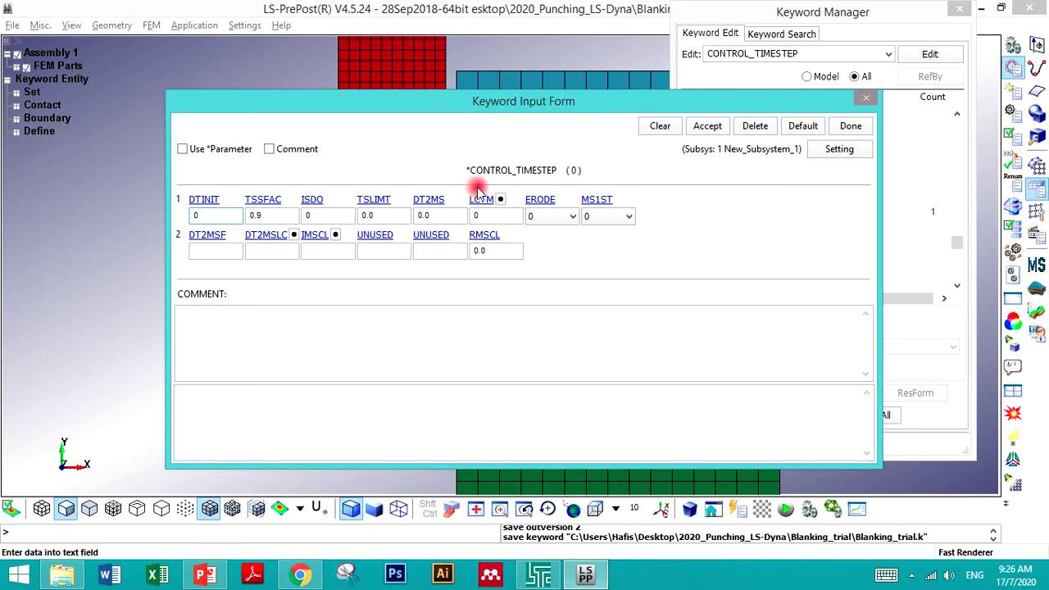
left_click_drag(730, 110, 544, 128)
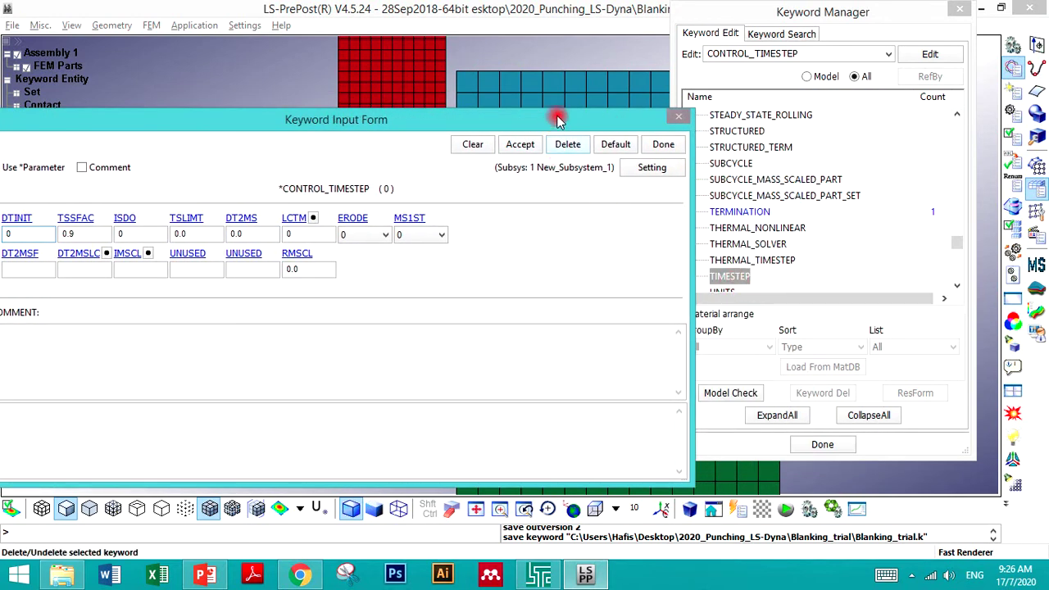
left_click_drag(558, 119, 777, 84)
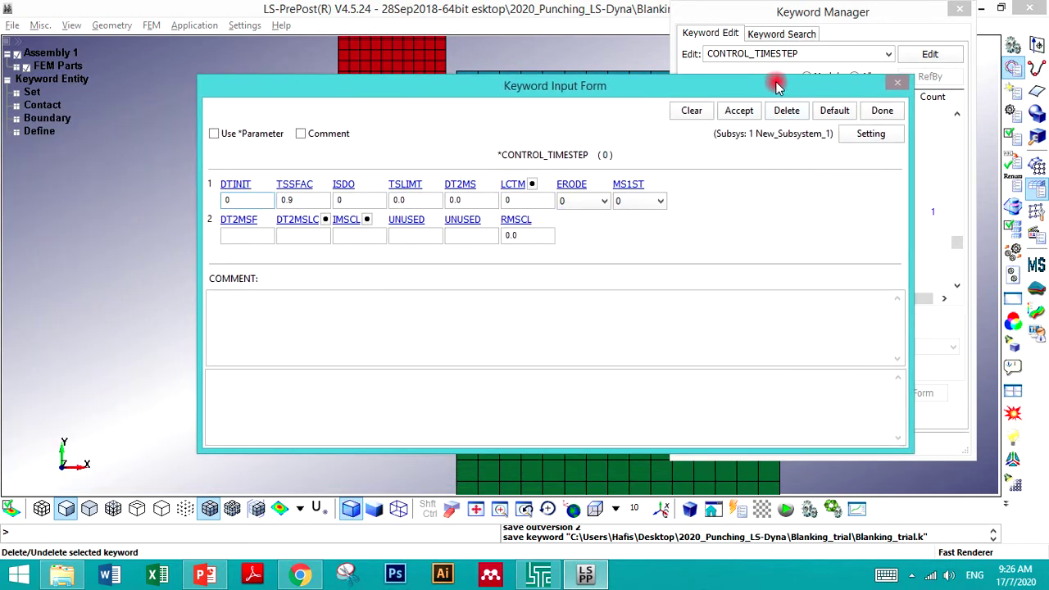
double_click(480, 200)
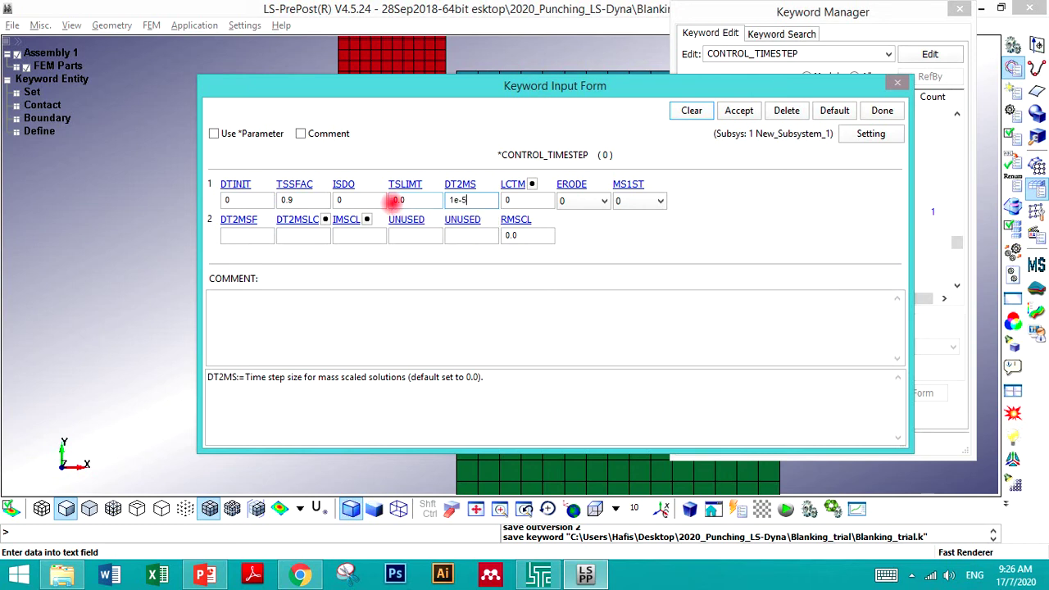
- Set the time step scale factor TSSFAC to 1 and accept the CONTROL_TIMESTEP card
left_click(298, 202)
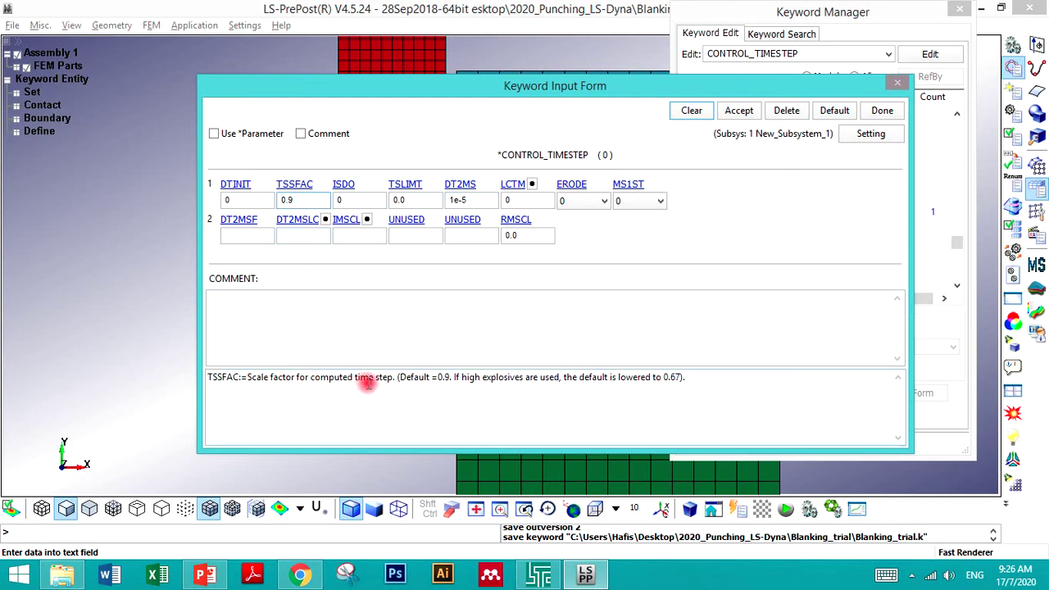
double_click(303, 200)
type("1")
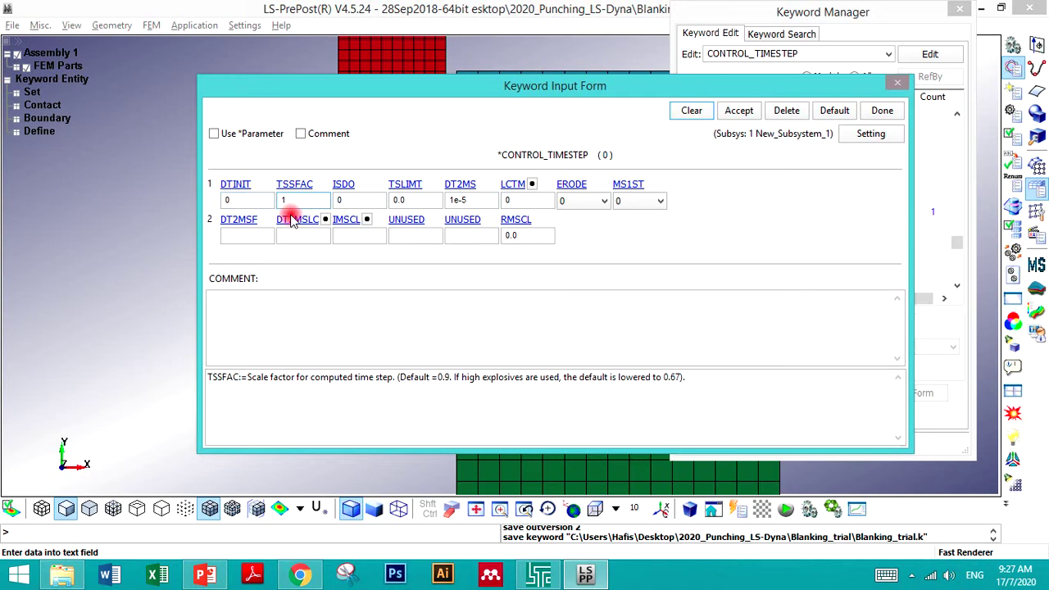
left_click_drag(453, 378, 402, 377)
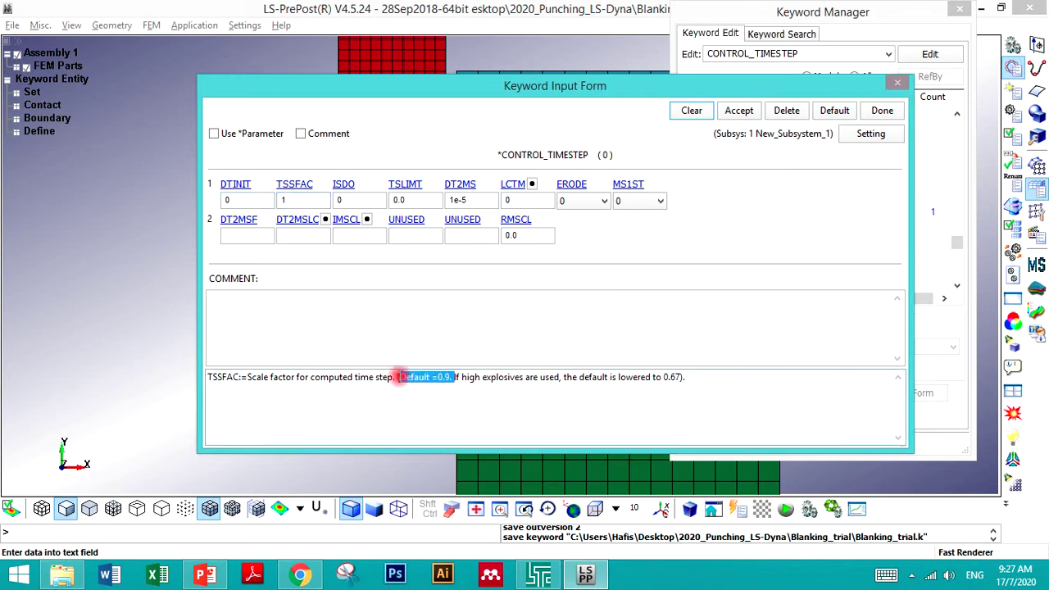
left_click(739, 110)
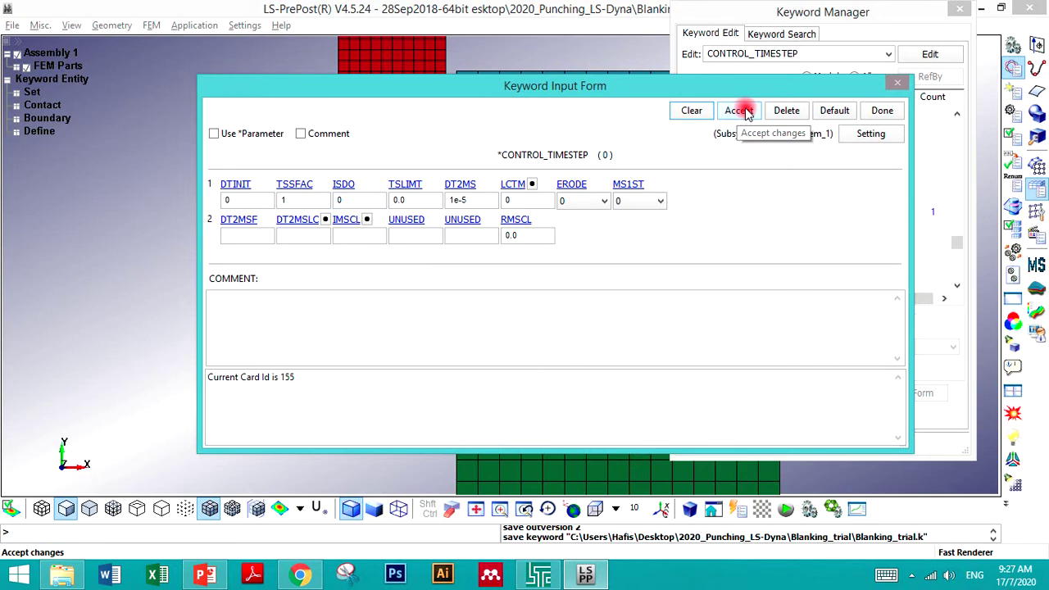
- Close the CONTROL_TIMESTEP form and examine the refined sheet mesh around the die's upper corner
left_click(887, 111)
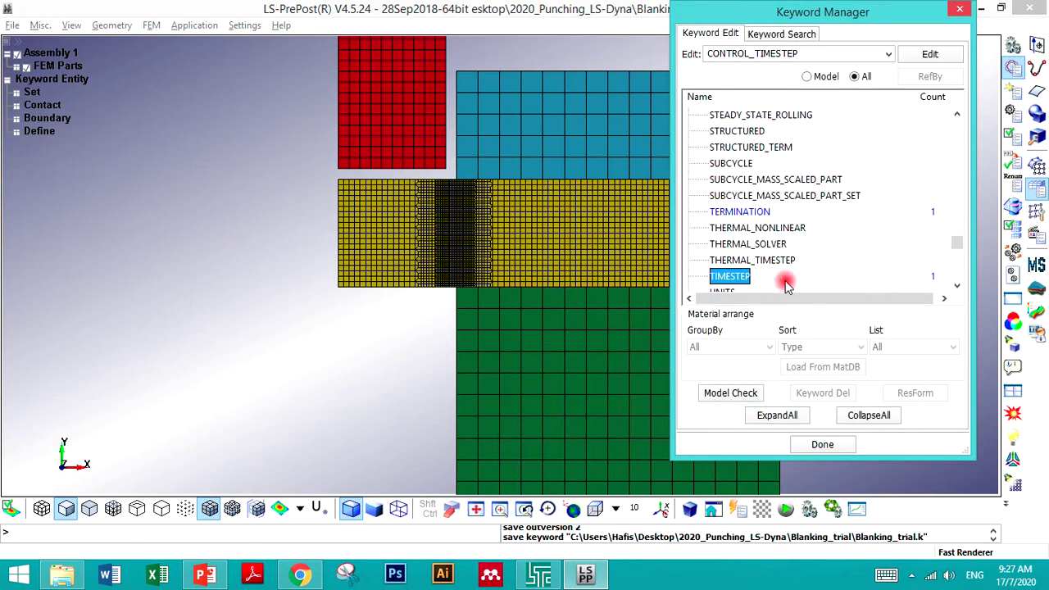
scroll(786, 283, "up", 12)
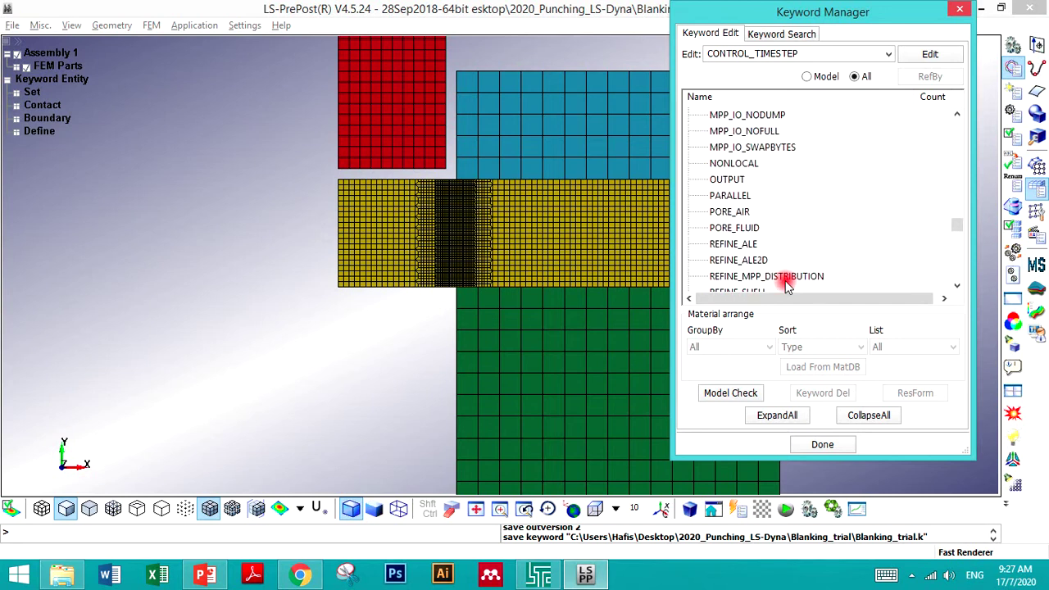
scroll(785, 282, "up", 7)
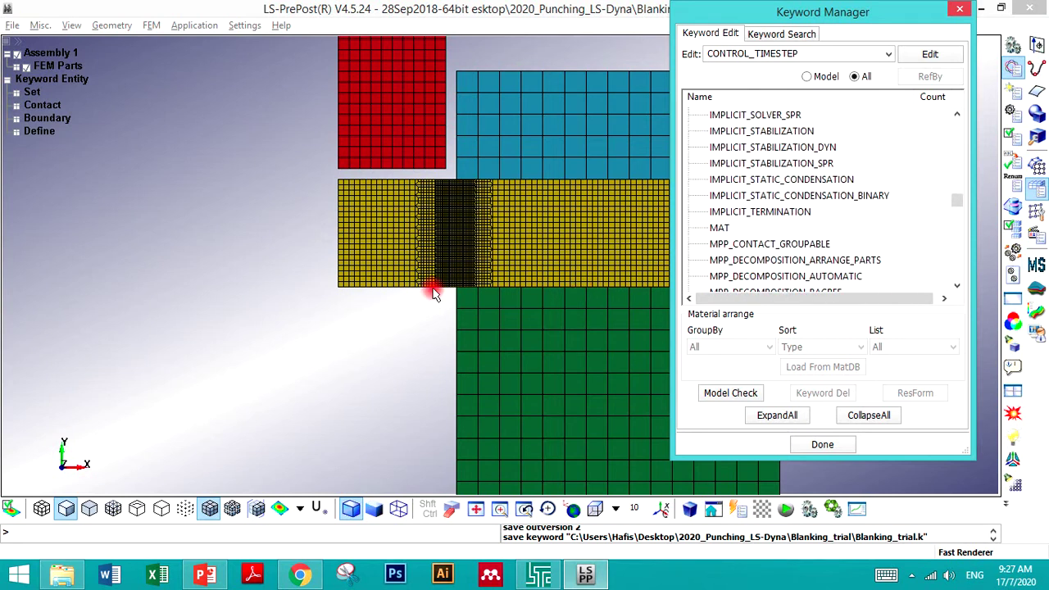
scroll(455, 291, "up", 5)
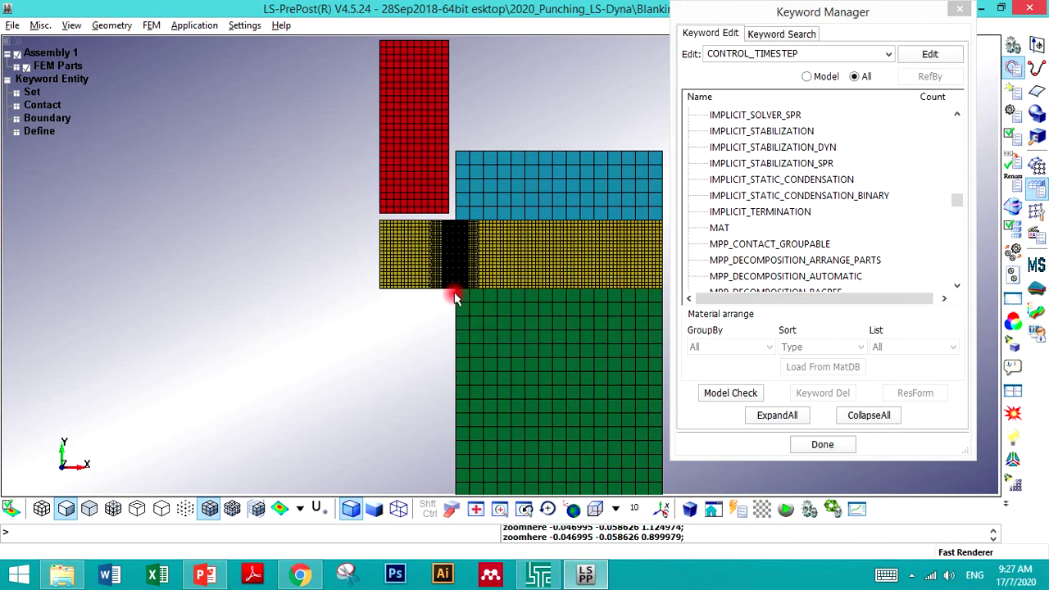
scroll(461, 283, "up", 2)
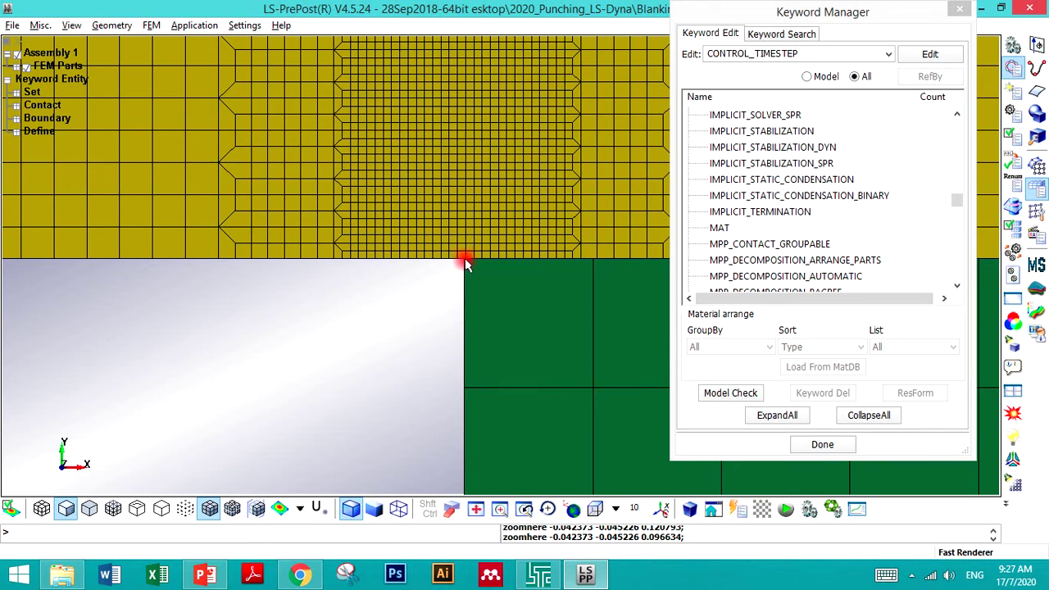
- Open the CONTROL_CONTACT keyword in the CONTROL group and arrange its input form over the model
left_click(777, 213)
scroll(752, 240, "up", 3)
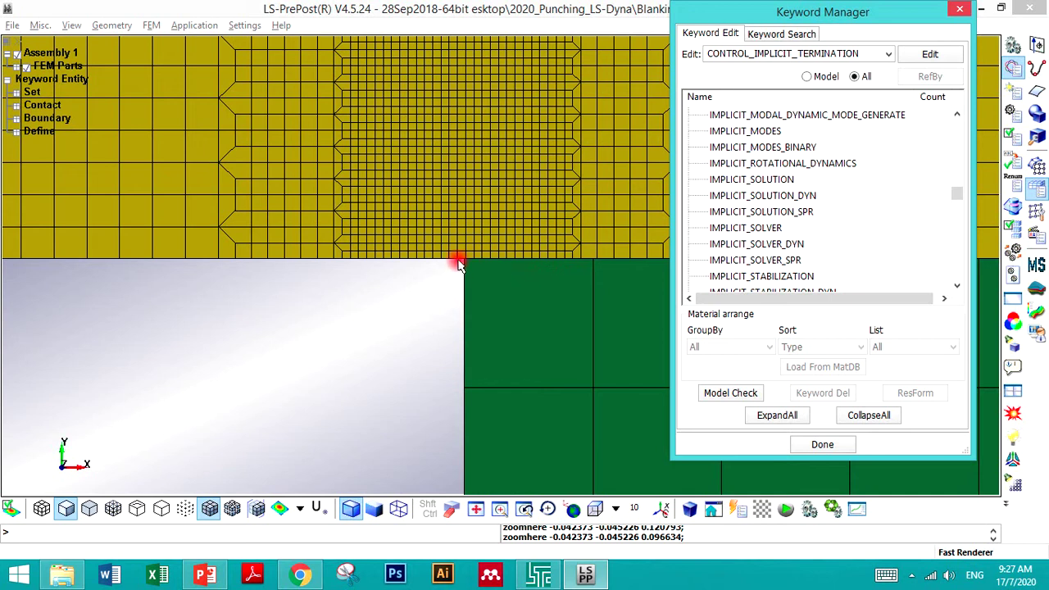
left_click(787, 212)
scroll(789, 215, "up", 3)
scroll(788, 215, "up", 20)
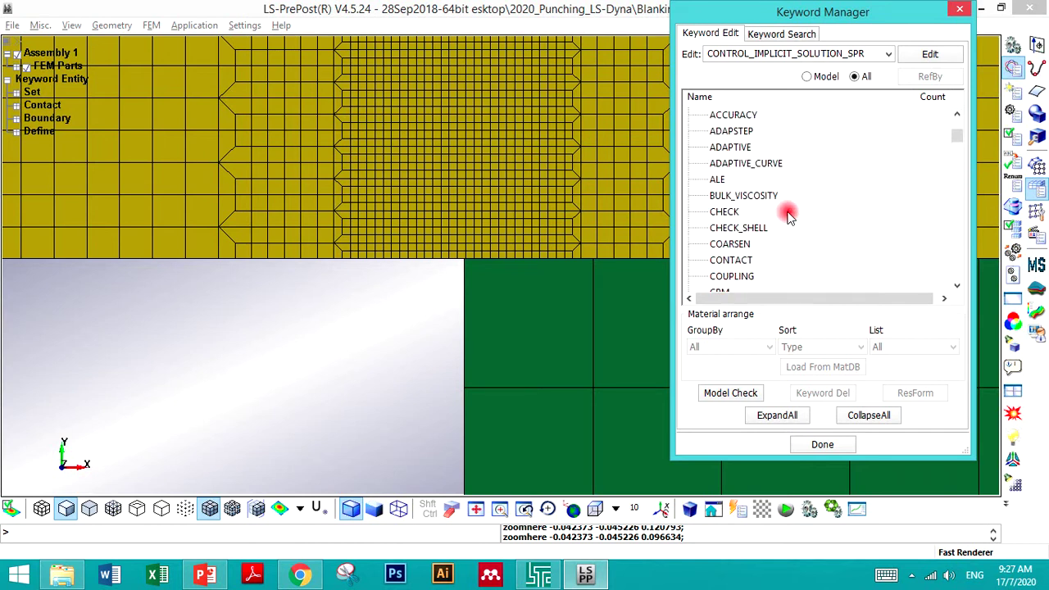
scroll(788, 215, "up", 2)
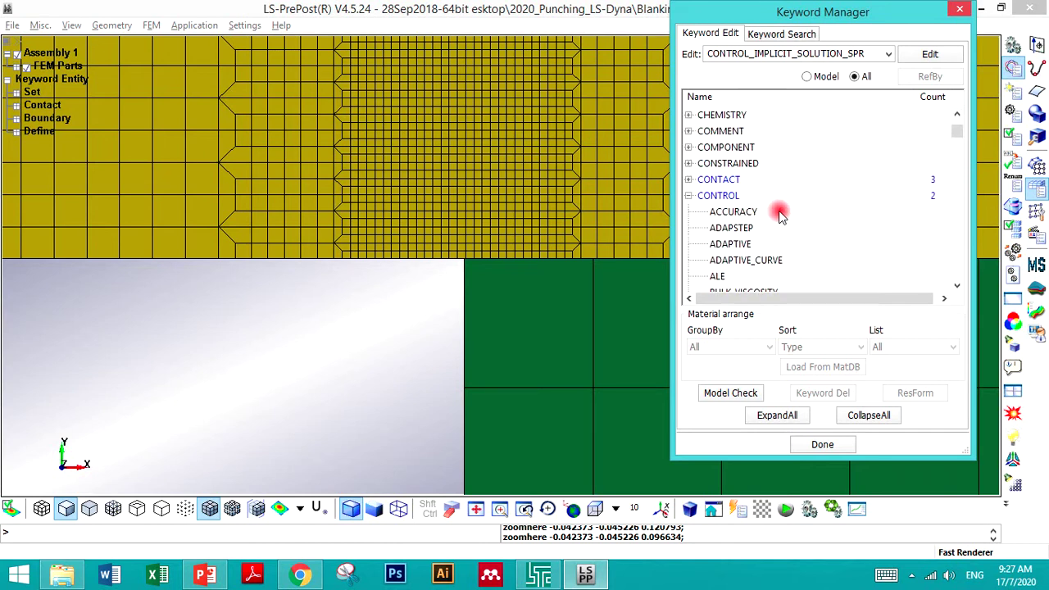
left_click(729, 245)
left_click(765, 260)
scroll(759, 270, "down", 4)
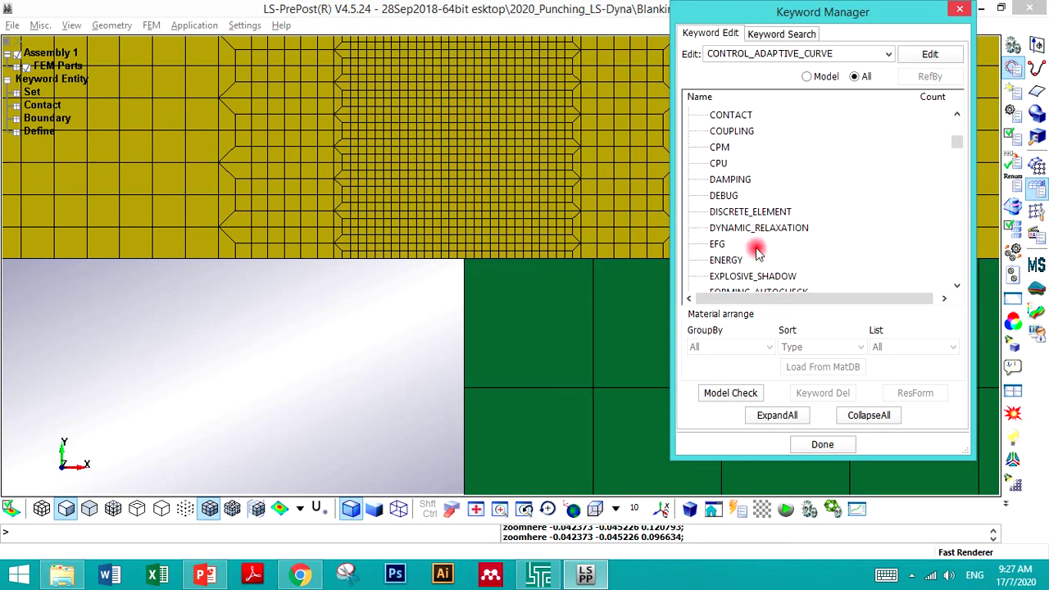
left_click(759, 215)
double_click(729, 116)
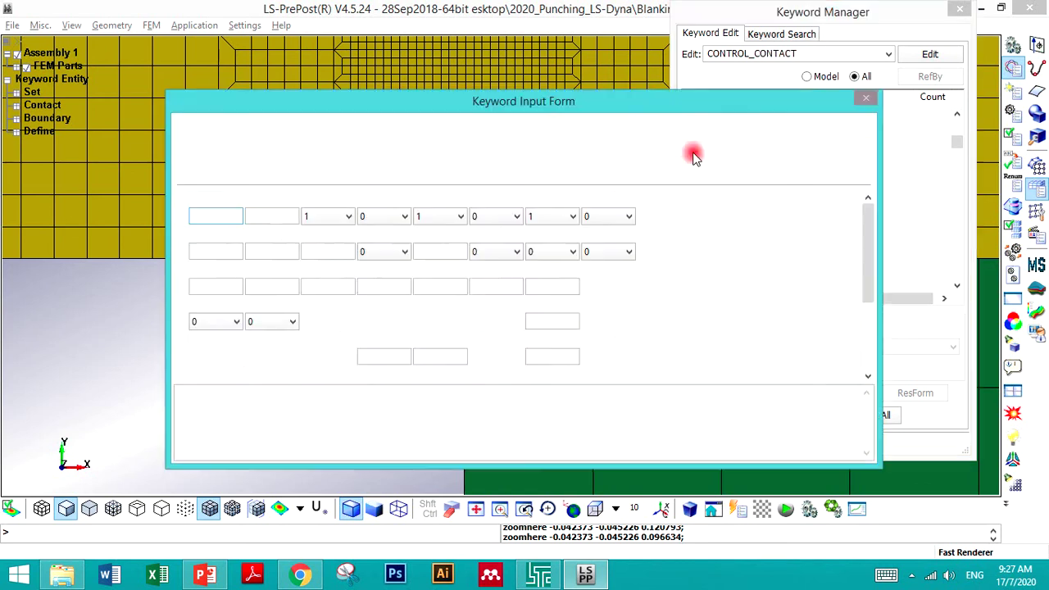
left_click_drag(517, 105, 546, 350)
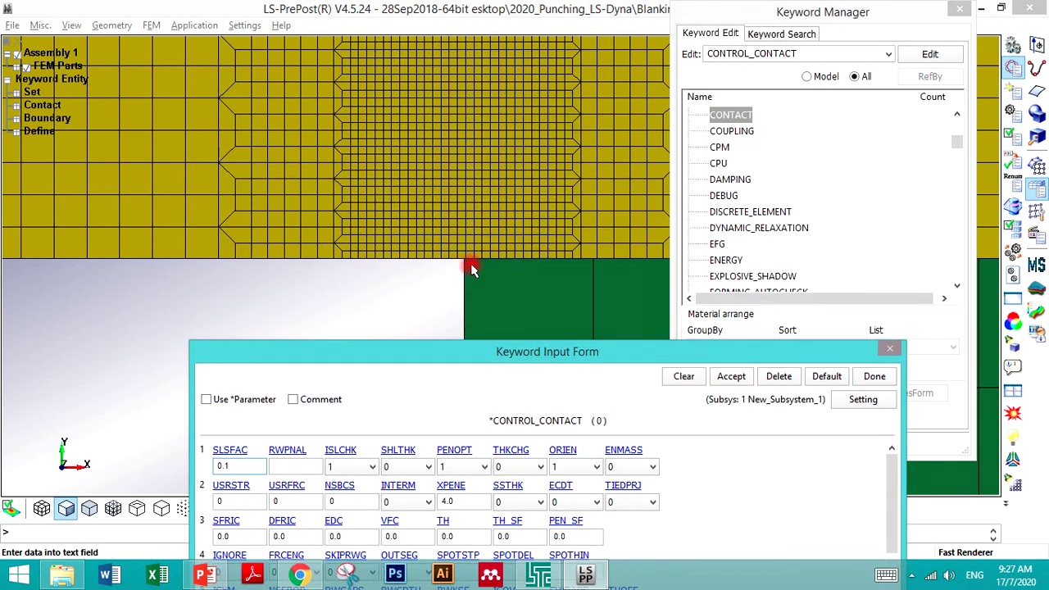
left_click_drag(484, 354, 495, 129)
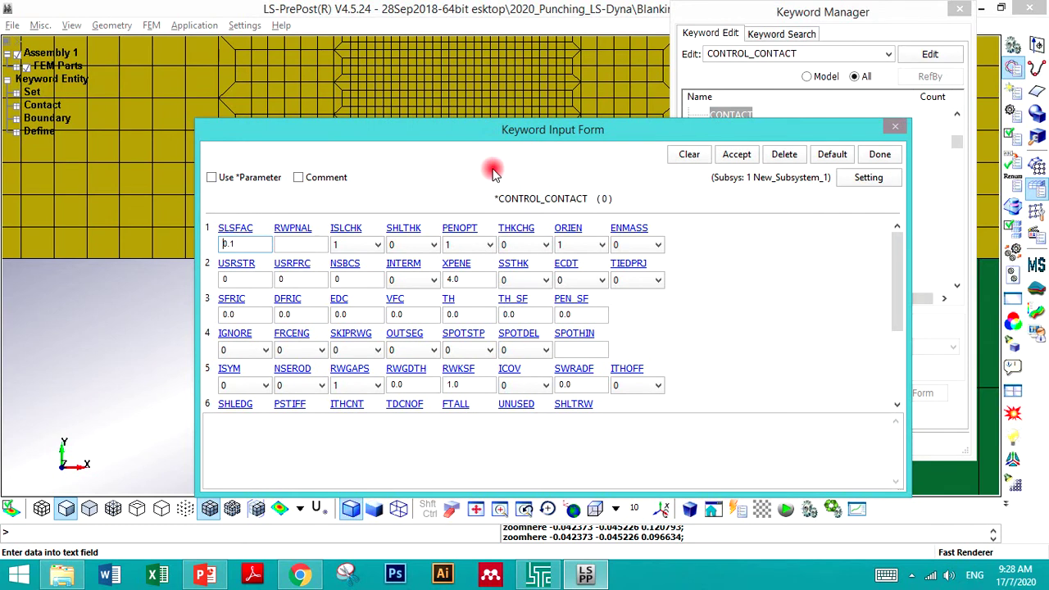
- Set the frictional sliding energy flag FRCENG to 1, accept the CONTROL_CONTACT card and close the form
left_click(255, 246)
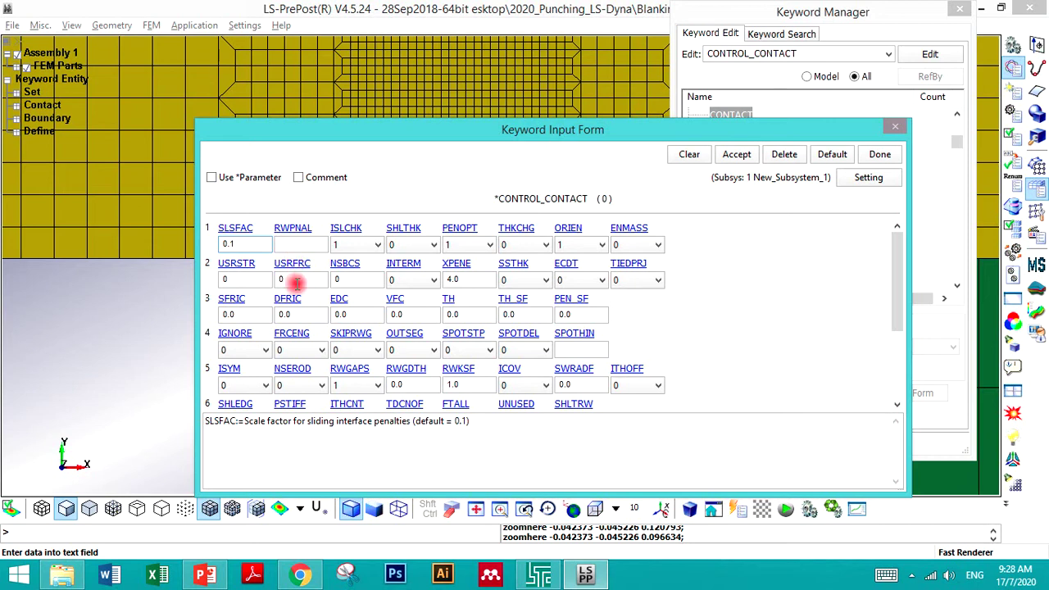
left_click(297, 350)
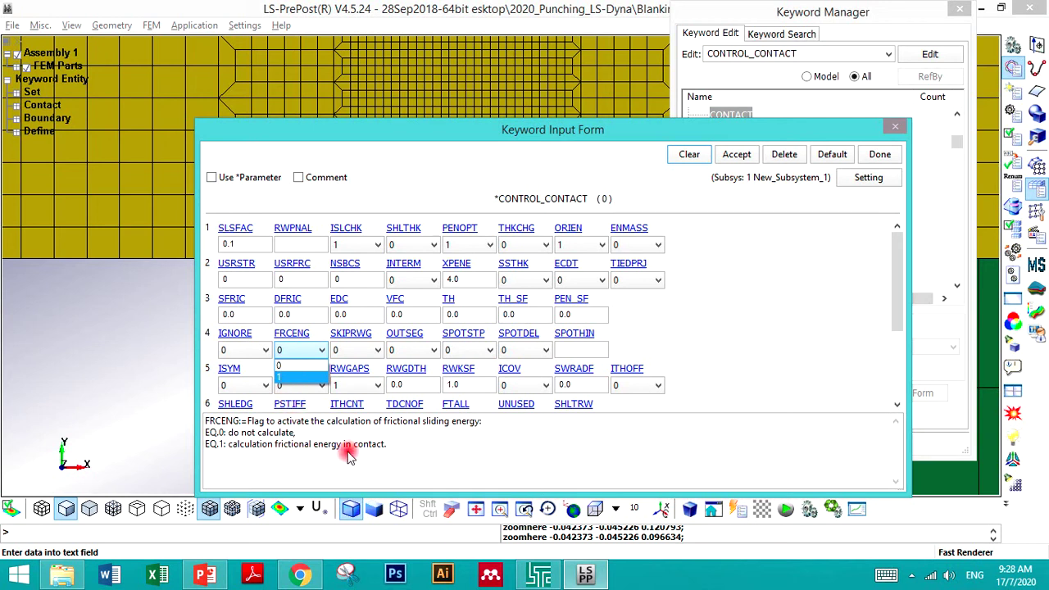
left_click(305, 379)
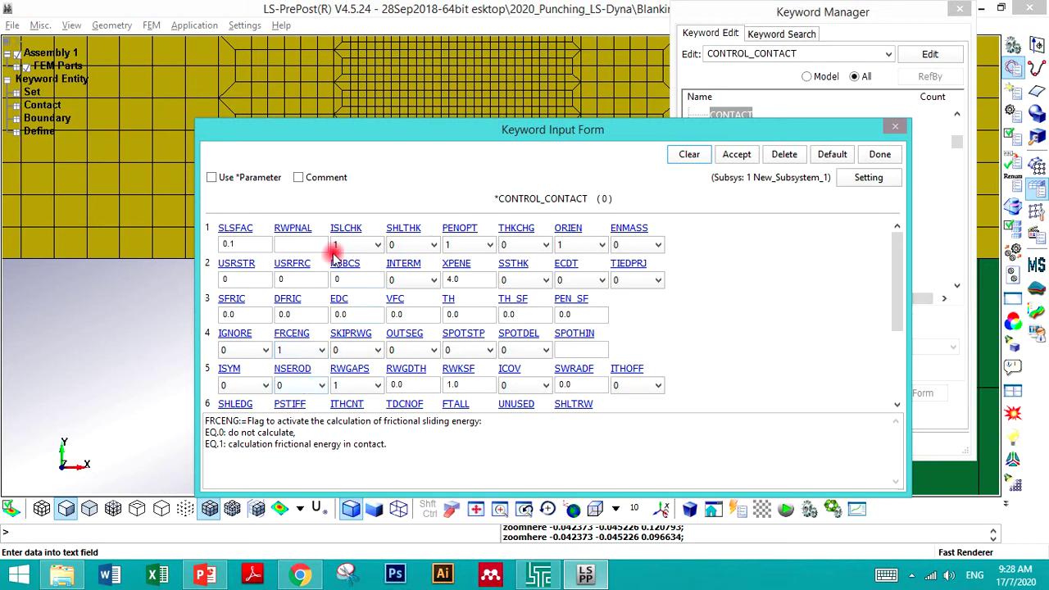
left_click(737, 154)
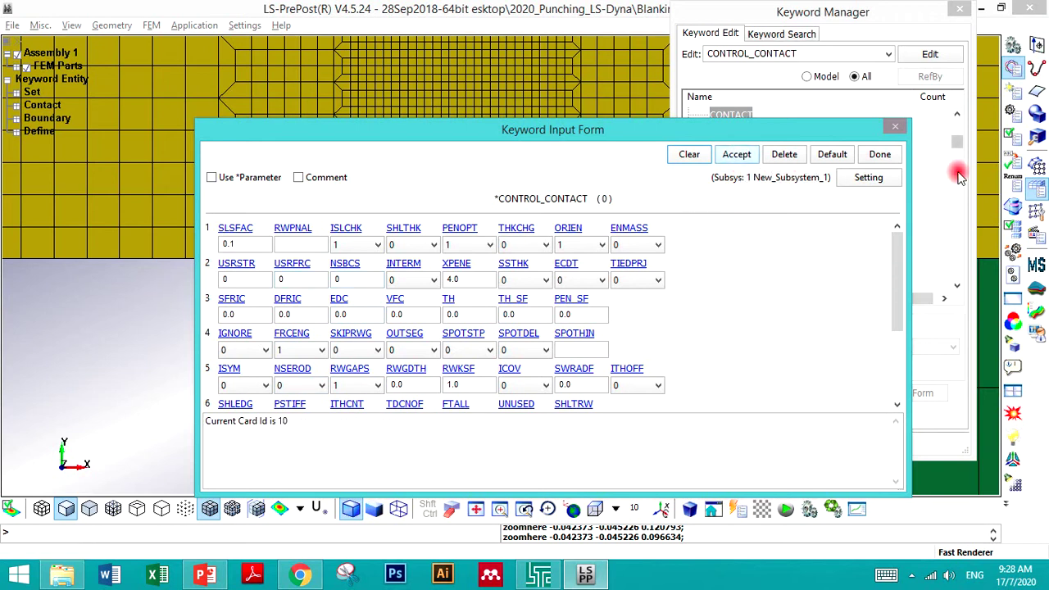
left_click(880, 154)
- Open the CONTROL_ADAPTIVE keyword in the CONTROL group
left_click(807, 197)
scroll(812, 203, "up", 2)
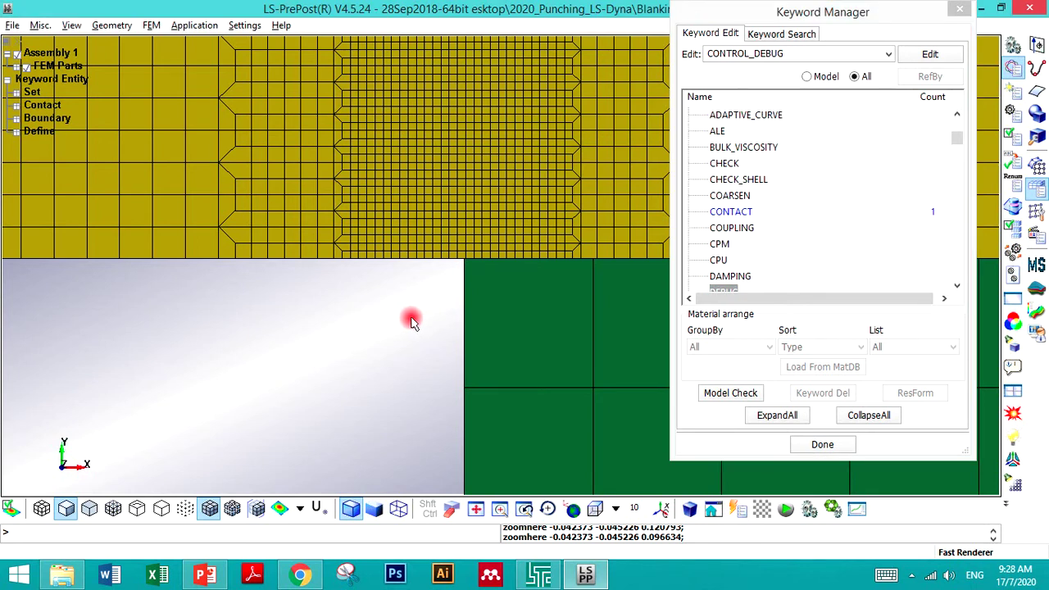
scroll(410, 320, "down", 3)
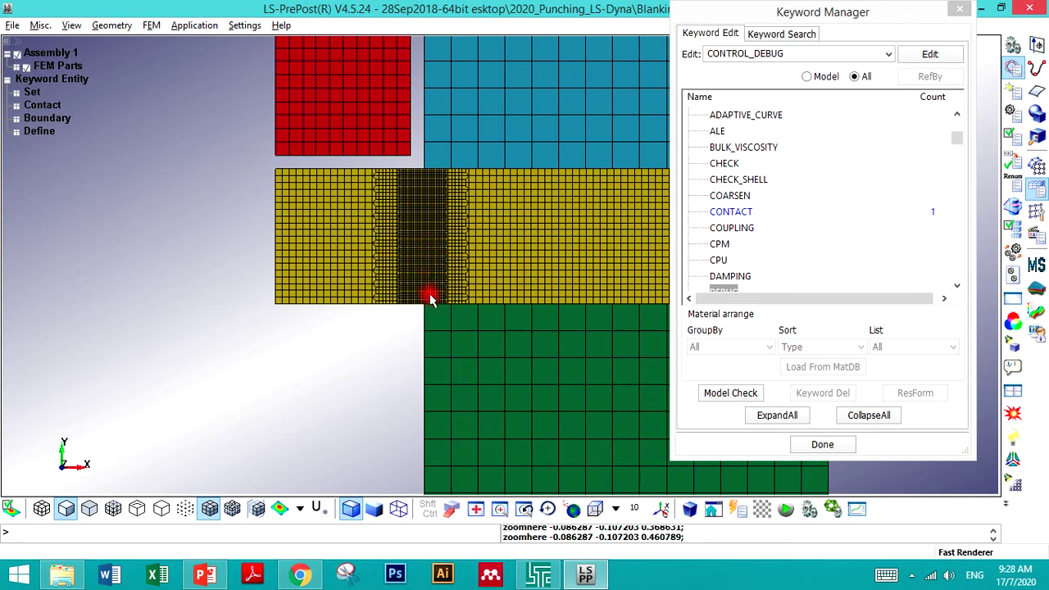
left_click(785, 165)
scroll(792, 181, "up", 3)
scroll(790, 180, "down", 2)
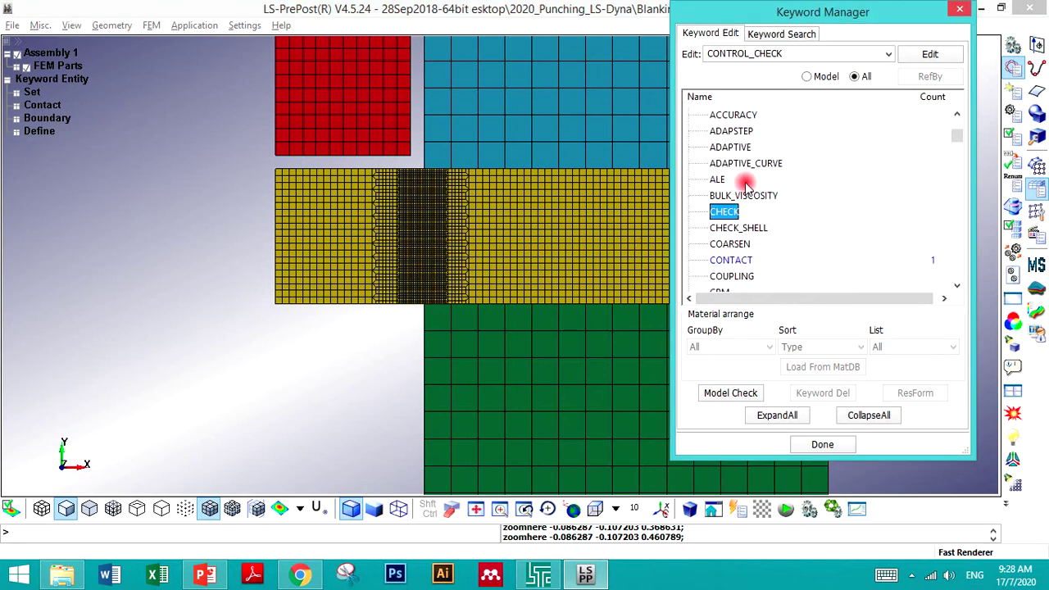
left_click(728, 147)
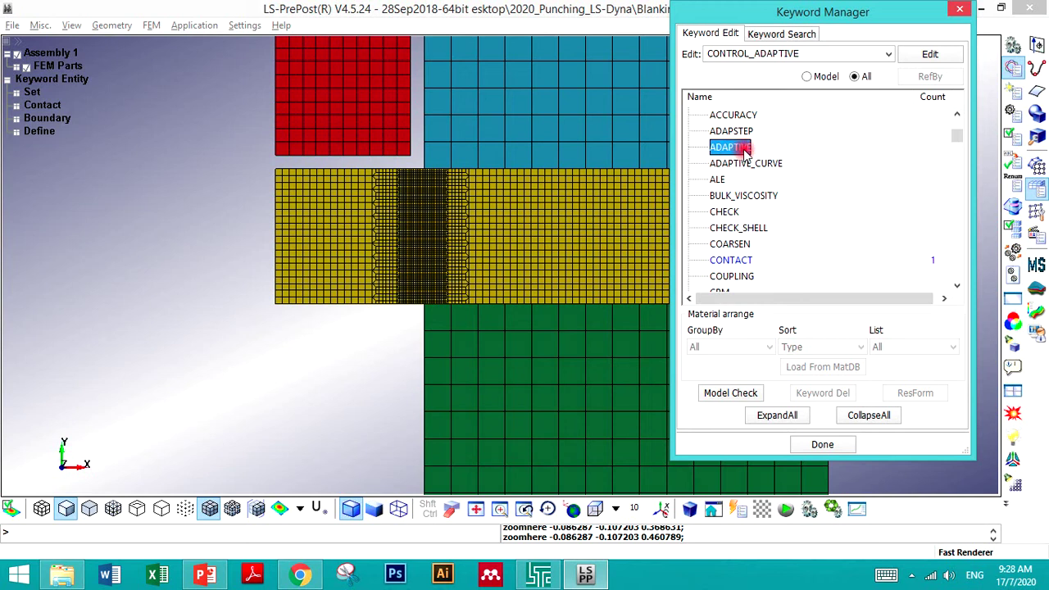
double_click(742, 148)
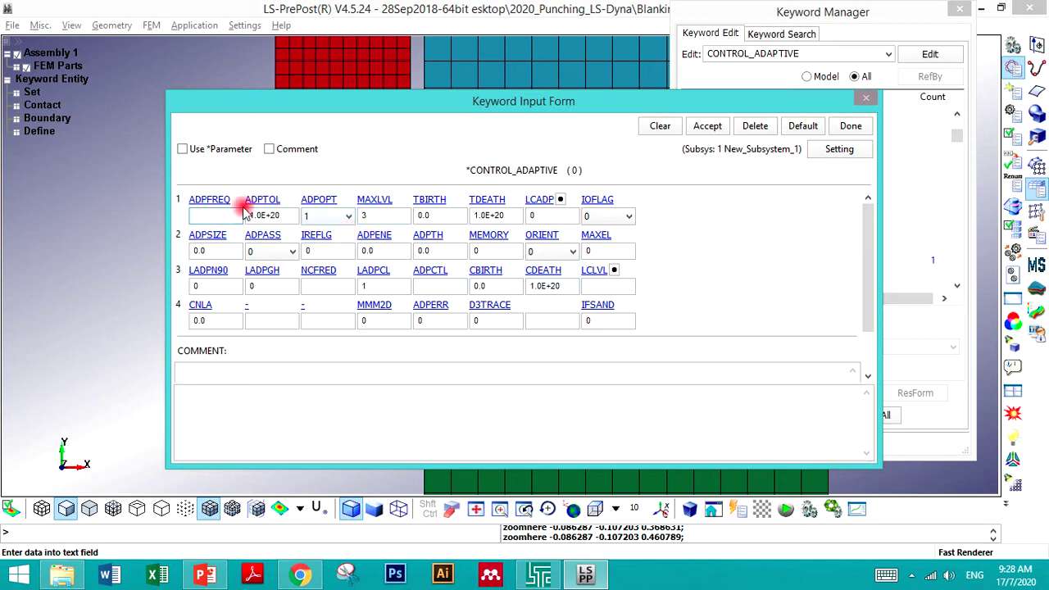
- Set ADPFREQ to 0.1, TDEATH to 1 and ADPOPT to 8 for 2D r-adaptive remeshing, and read the option's description
left_click(287, 215)
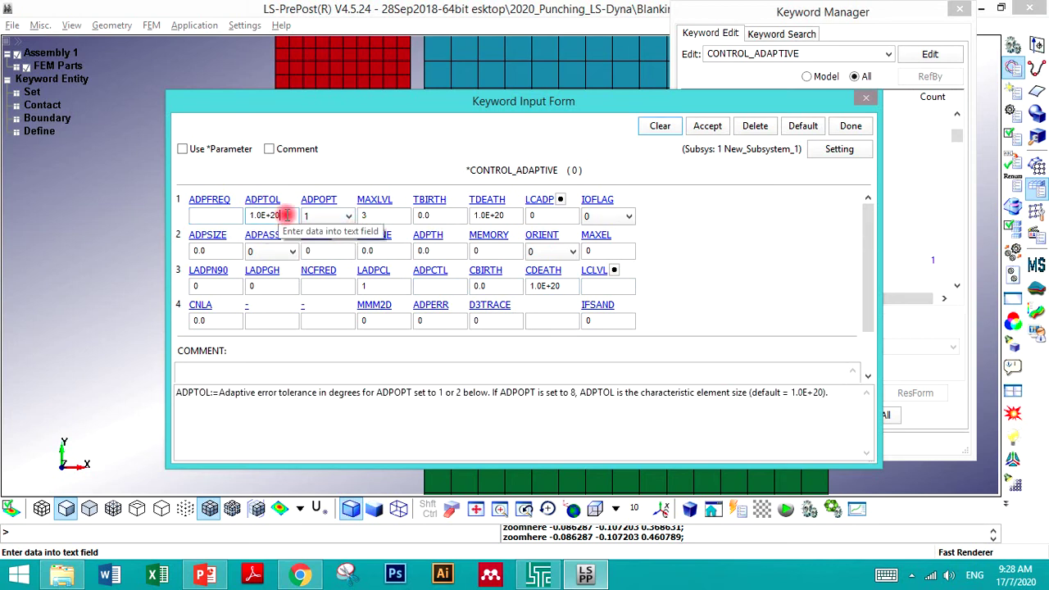
left_click(212, 215)
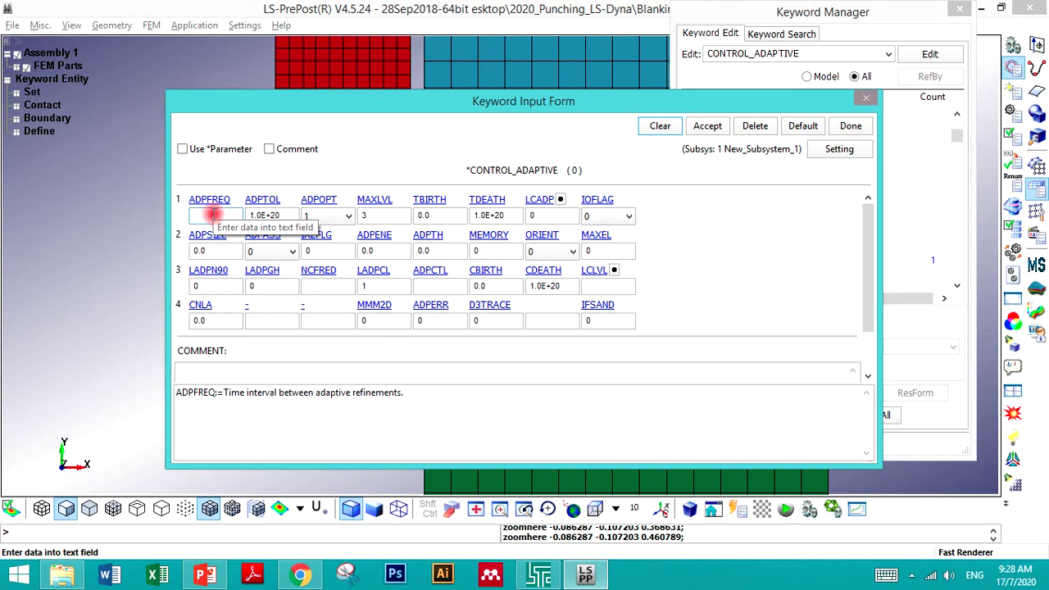
type(".1")
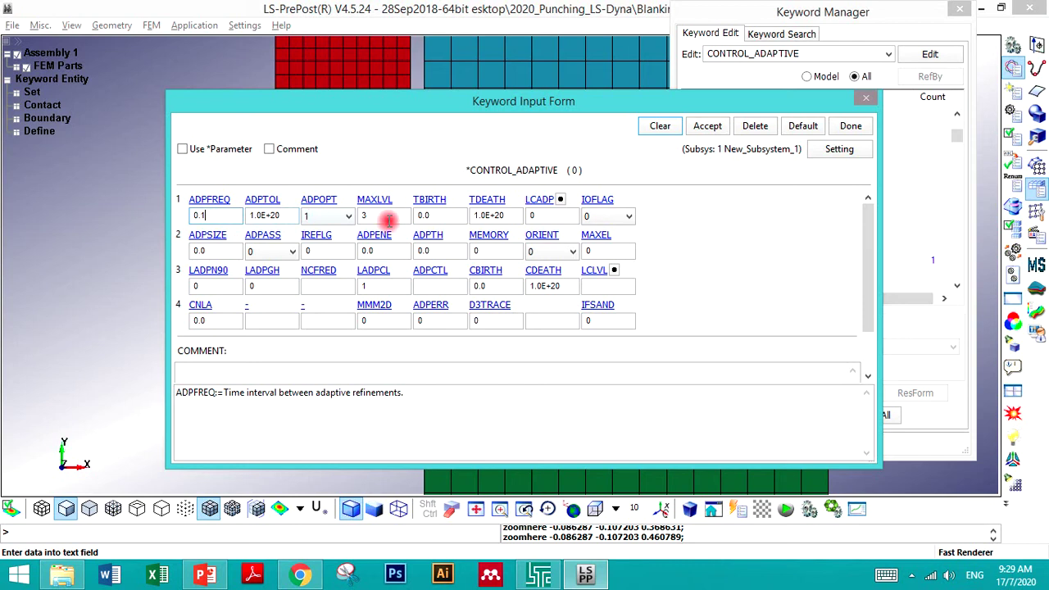
left_click(512, 214)
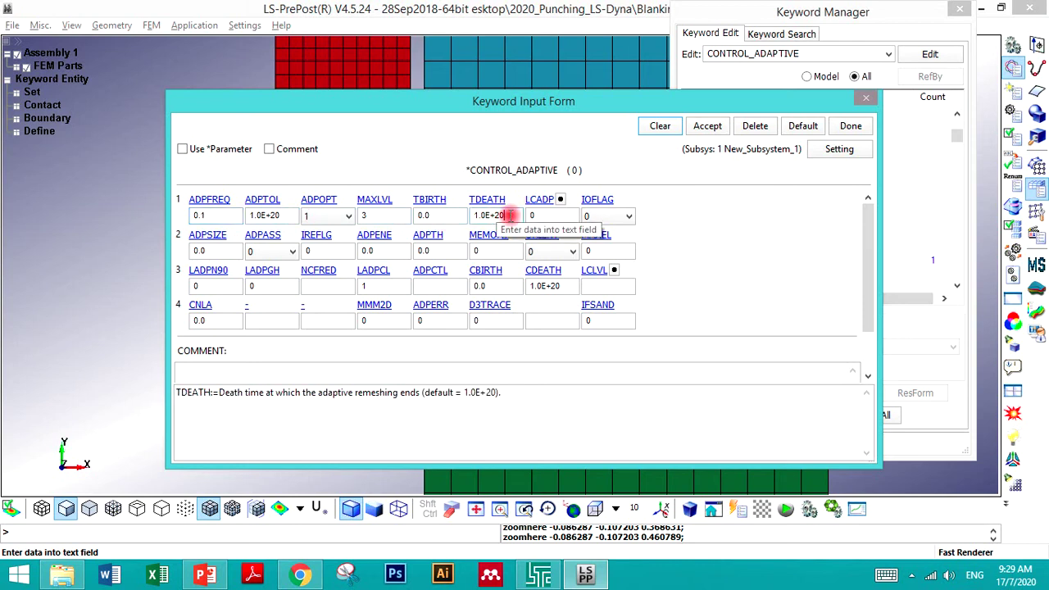
left_click(340, 215)
left_click(320, 279)
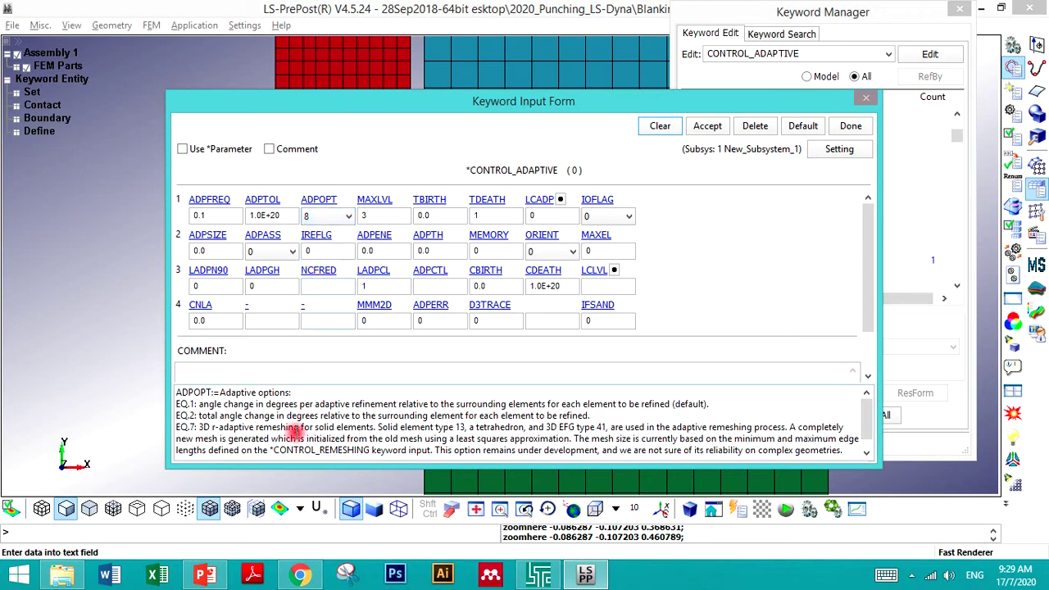
scroll(295, 426, "down", 1)
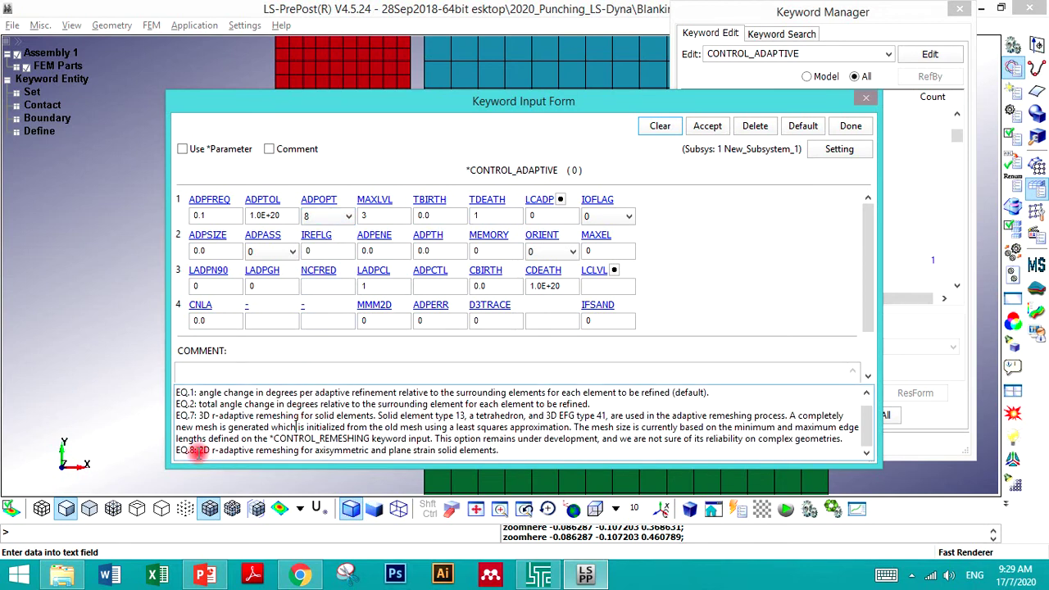
left_click_drag(180, 451, 380, 452)
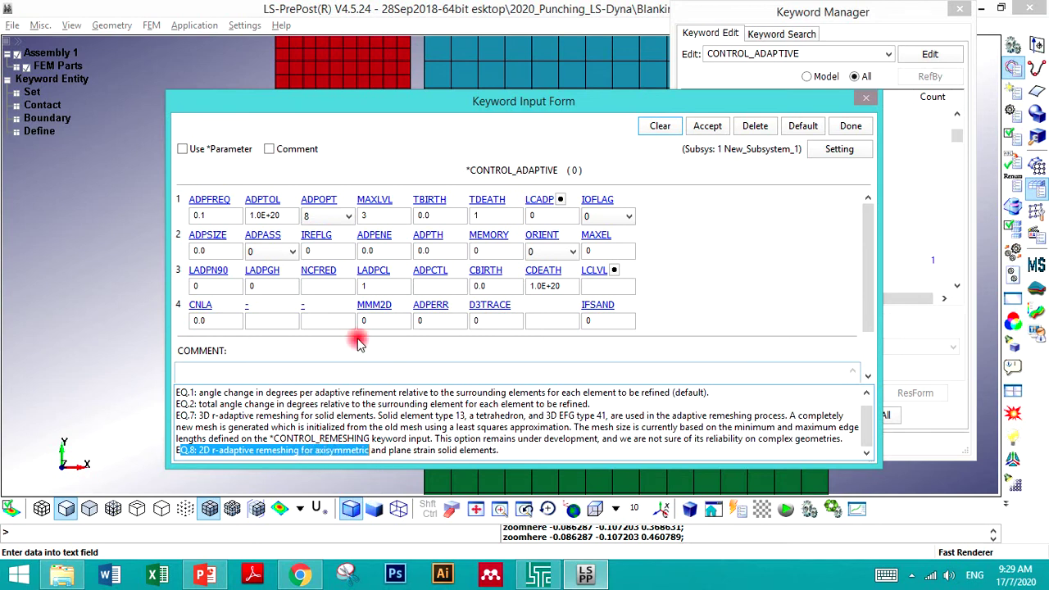
- Set the characteristic element size ADPTOL to 0.01, accept the CONTROL_ADAPTIVE card and close the form
left_click(296, 216)
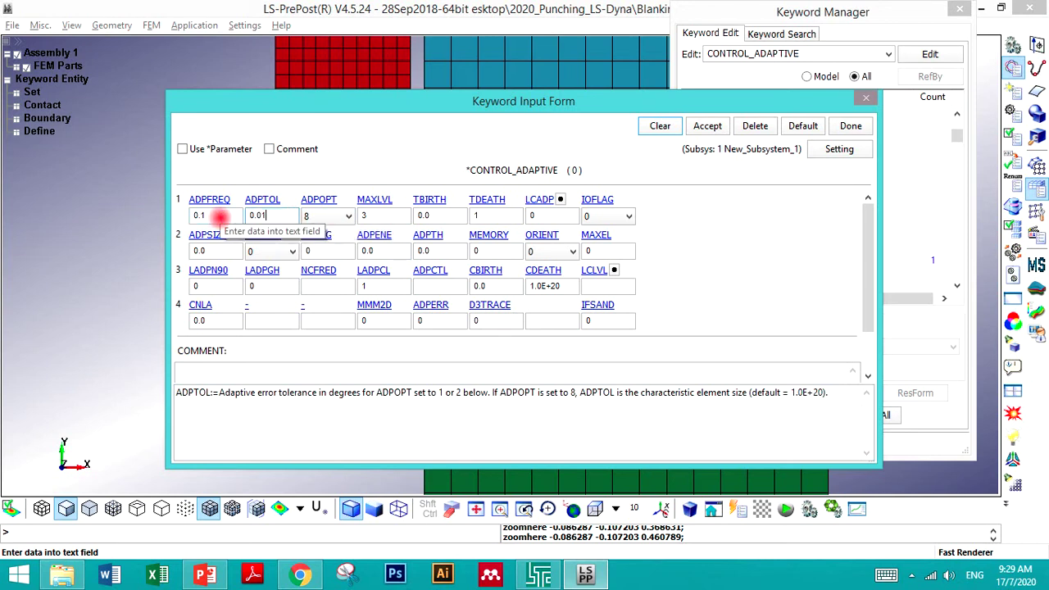
left_click(710, 128)
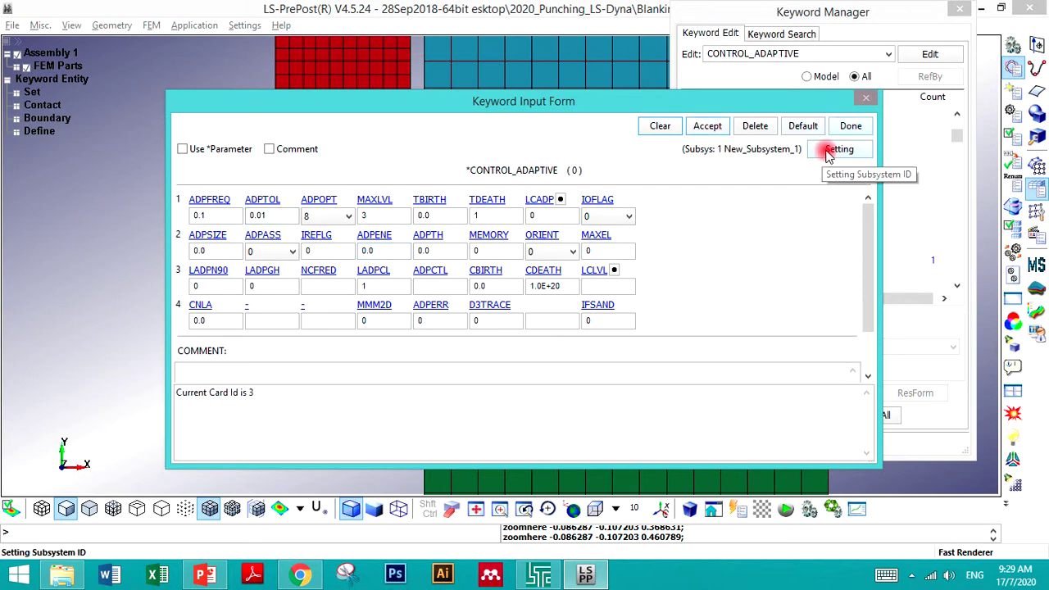
left_click(866, 139)
- Close the Keyword Manager and save the model's keyword file
left_click(800, 447)
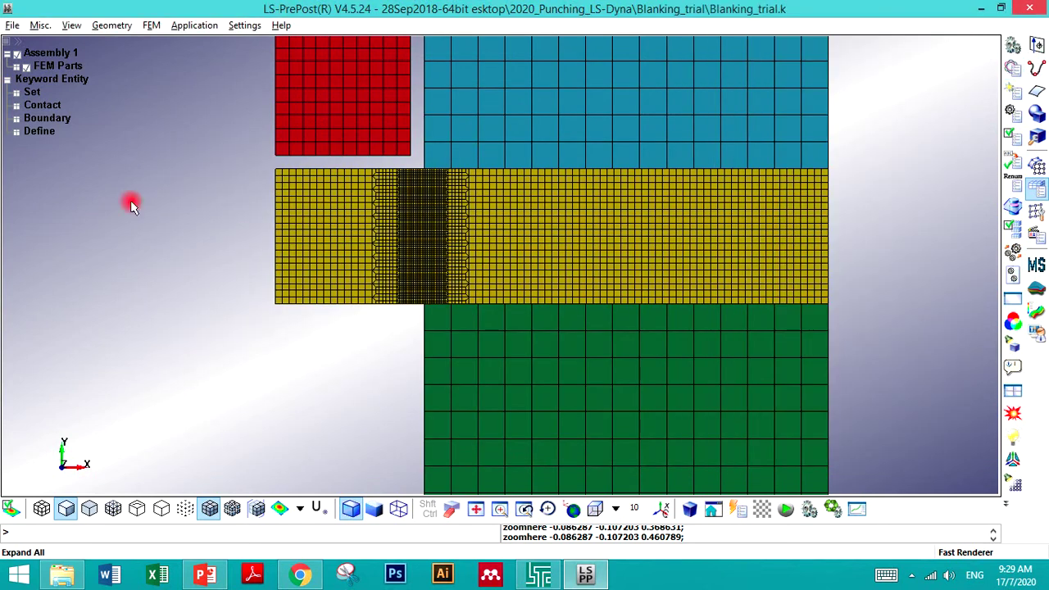
left_click(14, 26)
mouse_move(60, 109)
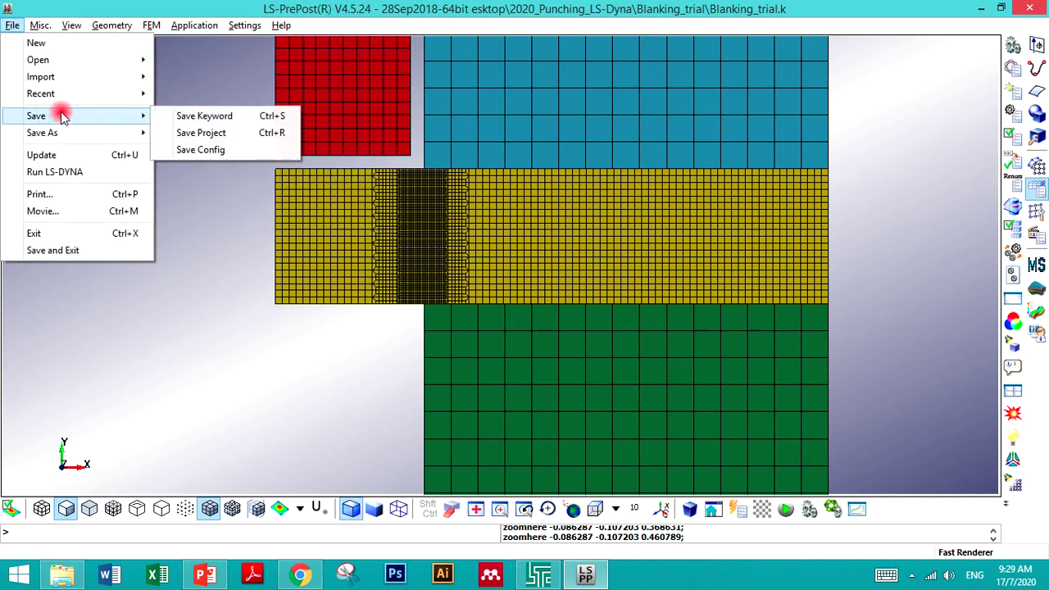
left_click(188, 116)
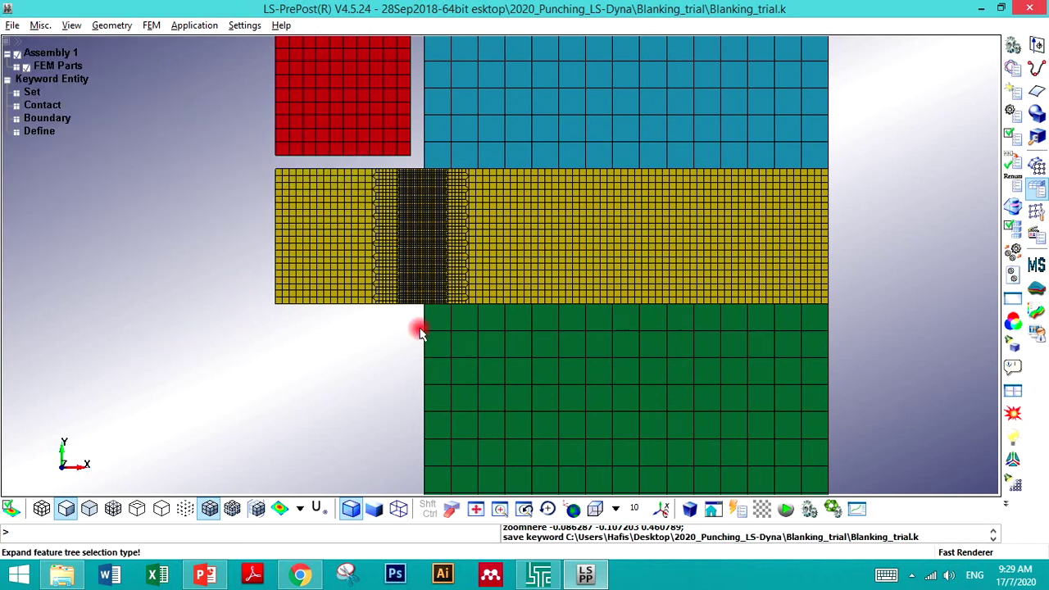
- Reopen the Keyword Manager and list only the keywords used in the model
left_click(1014, 69)
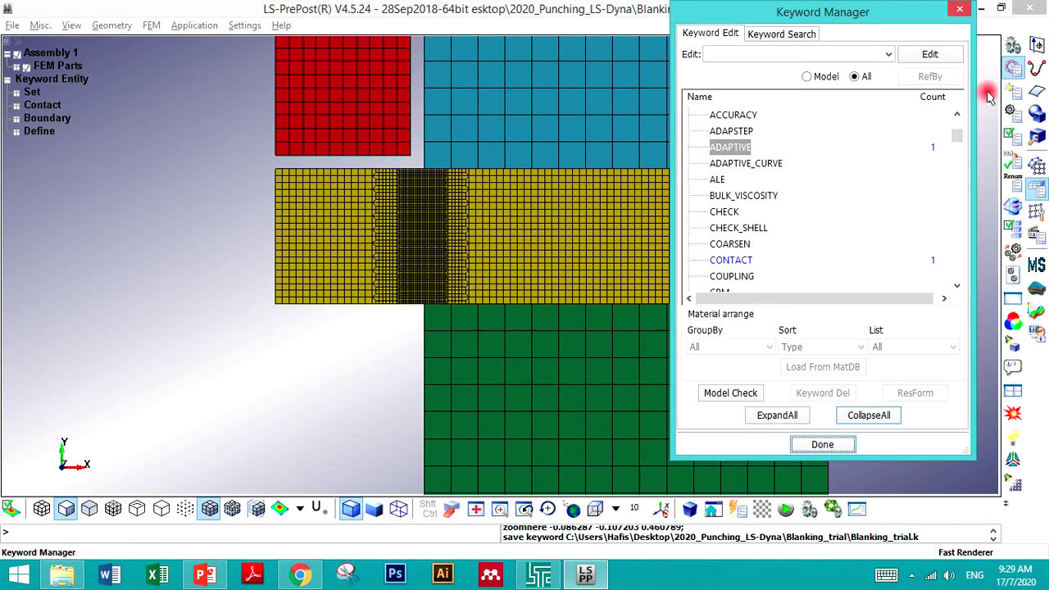
left_click(809, 76)
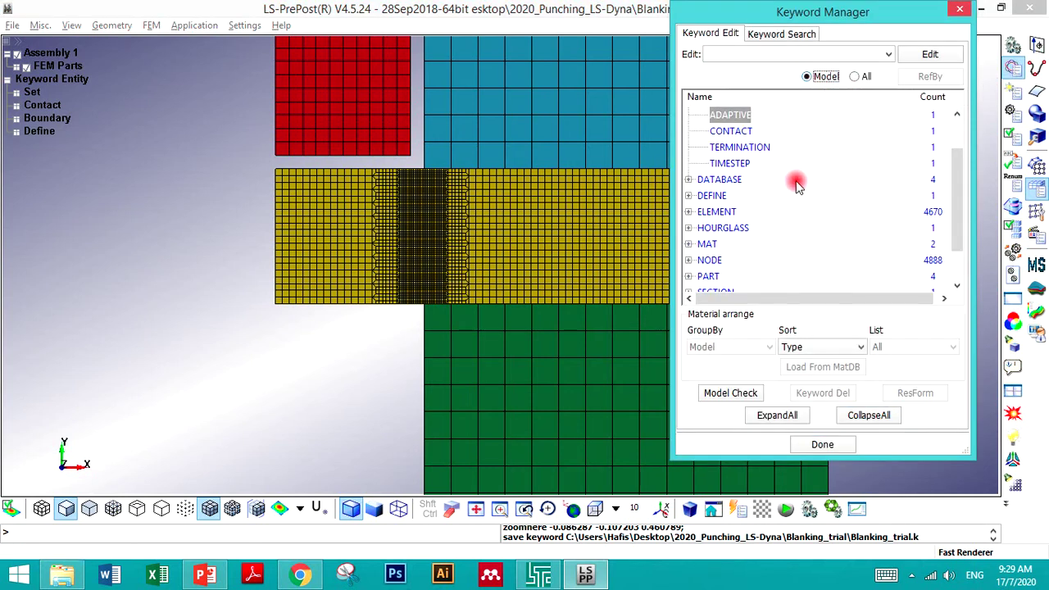
- Collapse the keyword tree to its main categories for a check and close the Keyword Manager
left_click(861, 414)
left_click(804, 270)
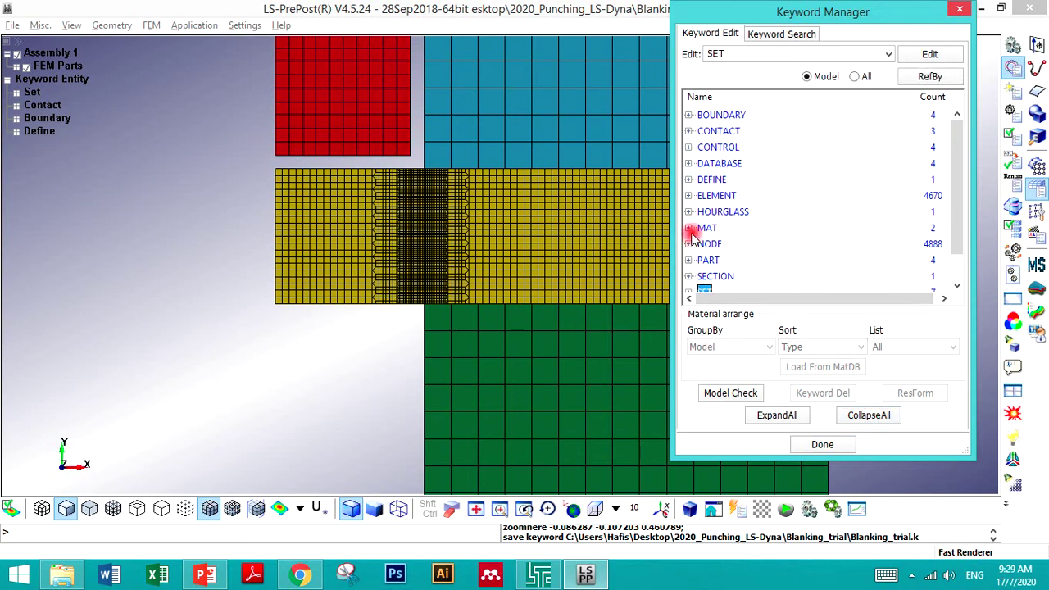
left_click(793, 447)
- Save the keyword file of the blanking model again
left_click(12, 26)
mouse_move(33, 116)
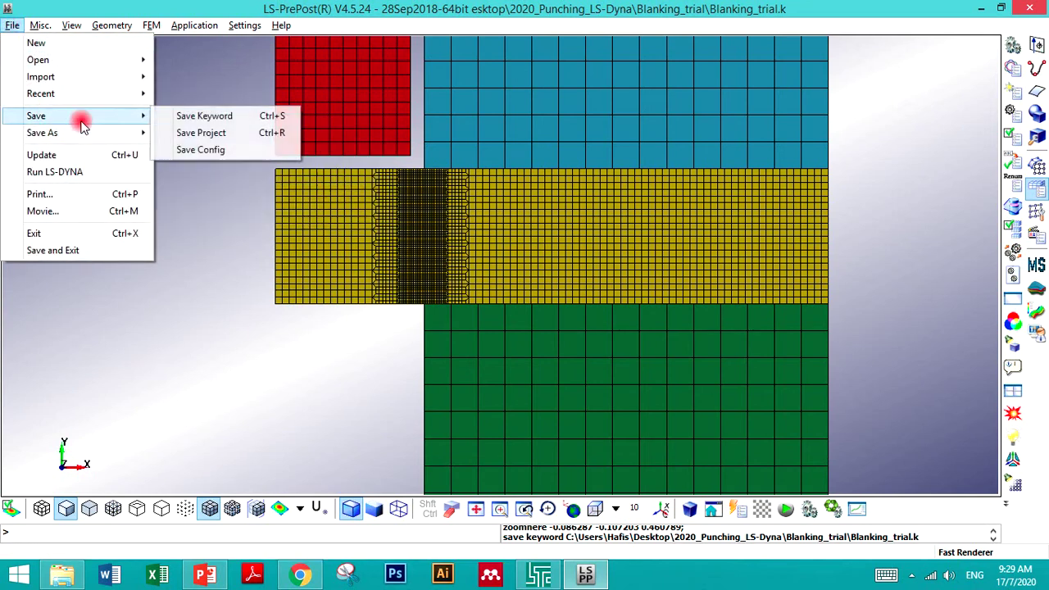
left_click(173, 116)
- Review the model's node sets, part sets and SPC boundary entities in the entity creation dialog and close it
left_click(1022, 87)
left_click(750, 237)
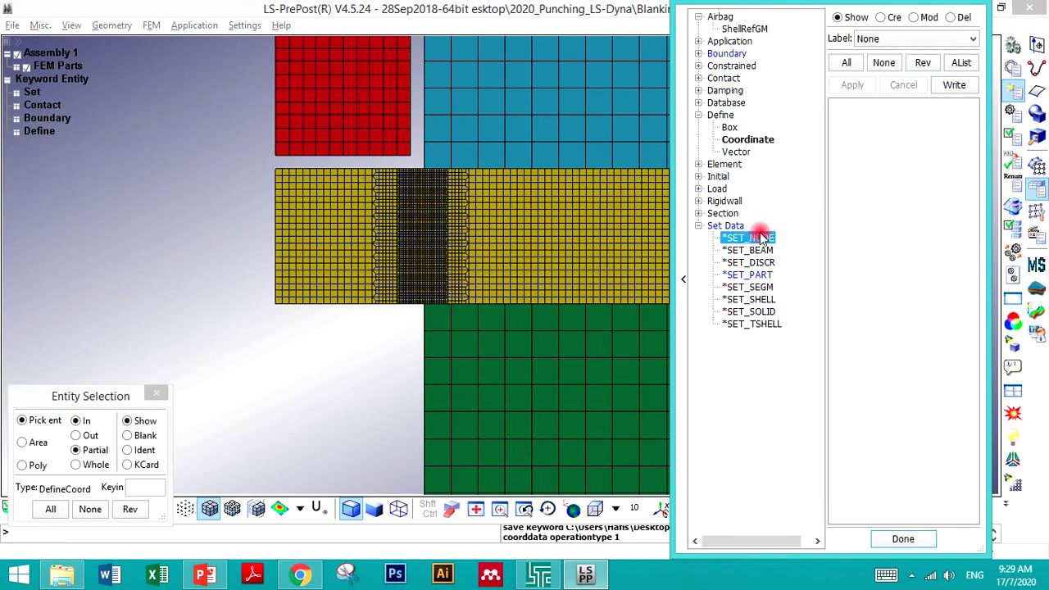
left_click(756, 274)
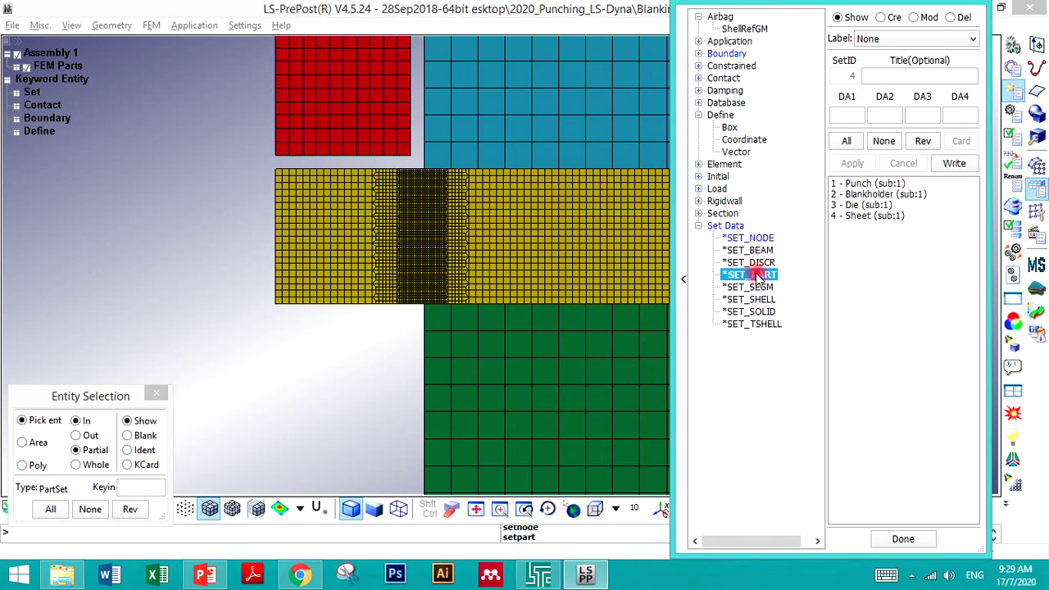
left_click(697, 54)
left_click(728, 68)
left_click(730, 77)
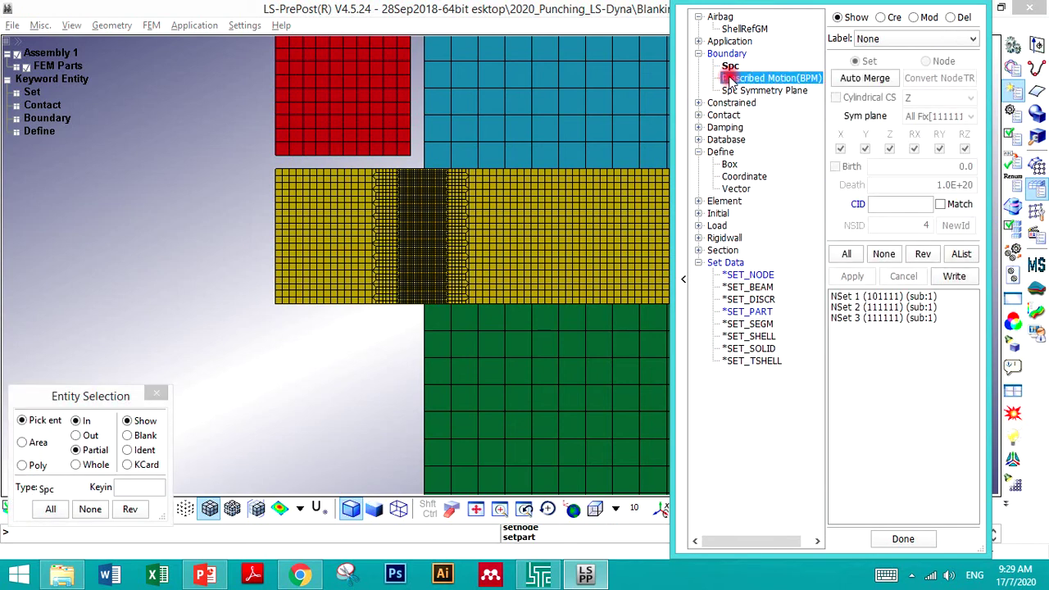
left_click(876, 547)
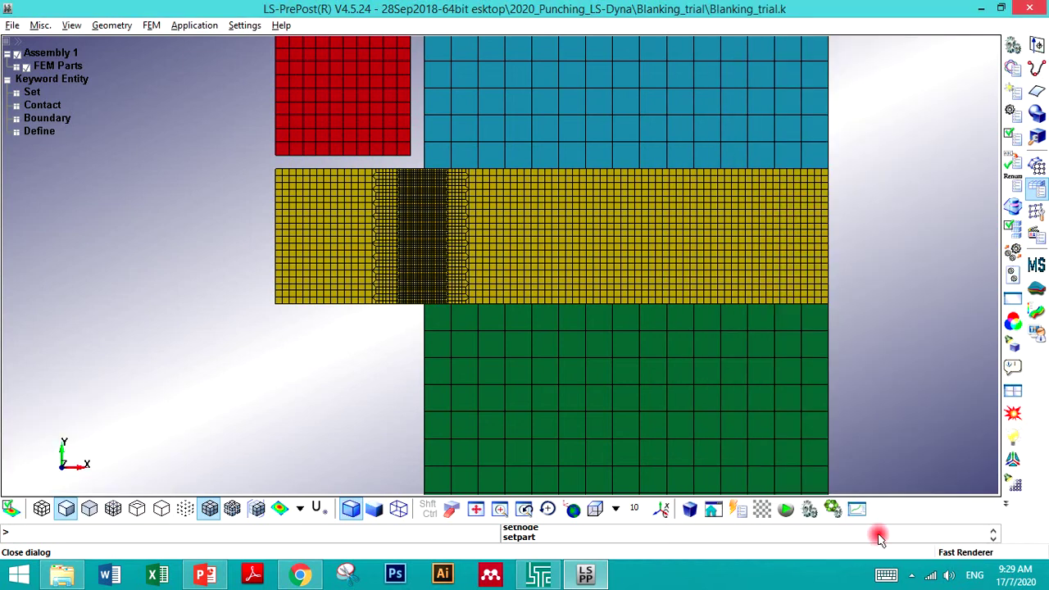
- Switch to the LS-DYNA Program Manager and look at the dialog for starting an analysis
left_click(538, 576)
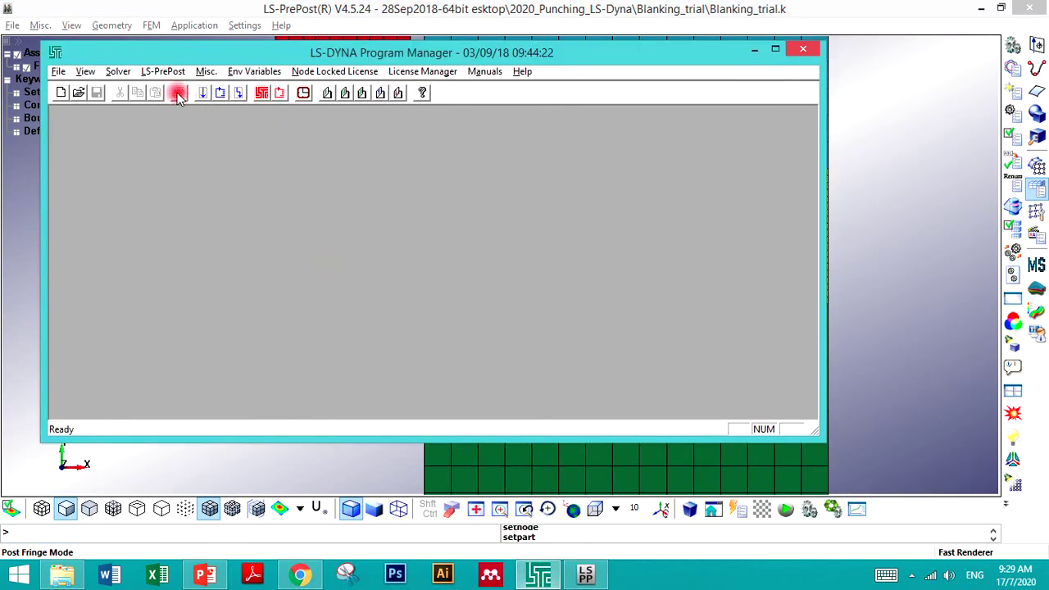
left_click(118, 71)
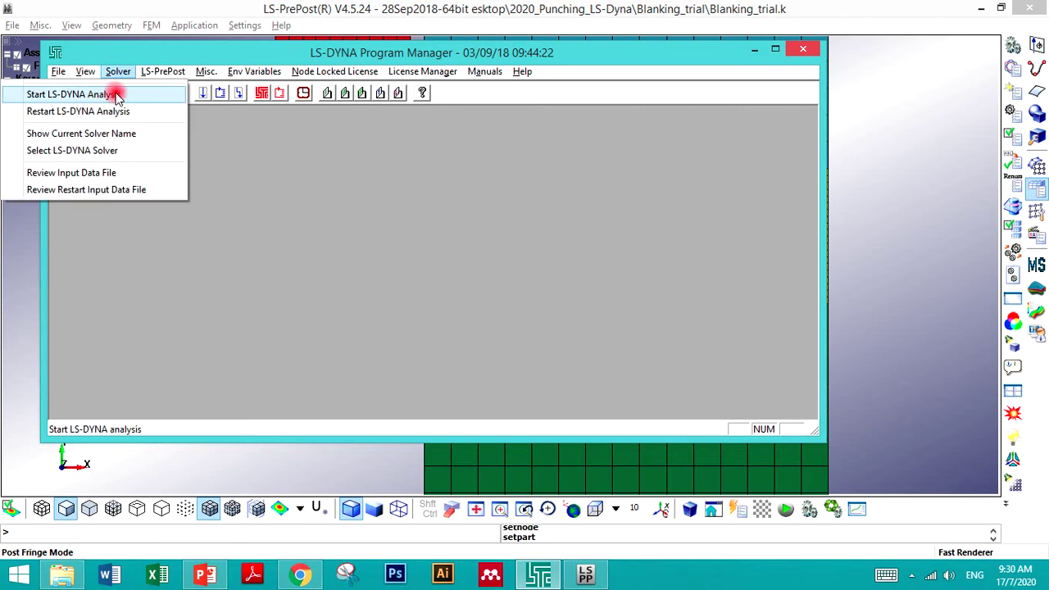
left_click(117, 96)
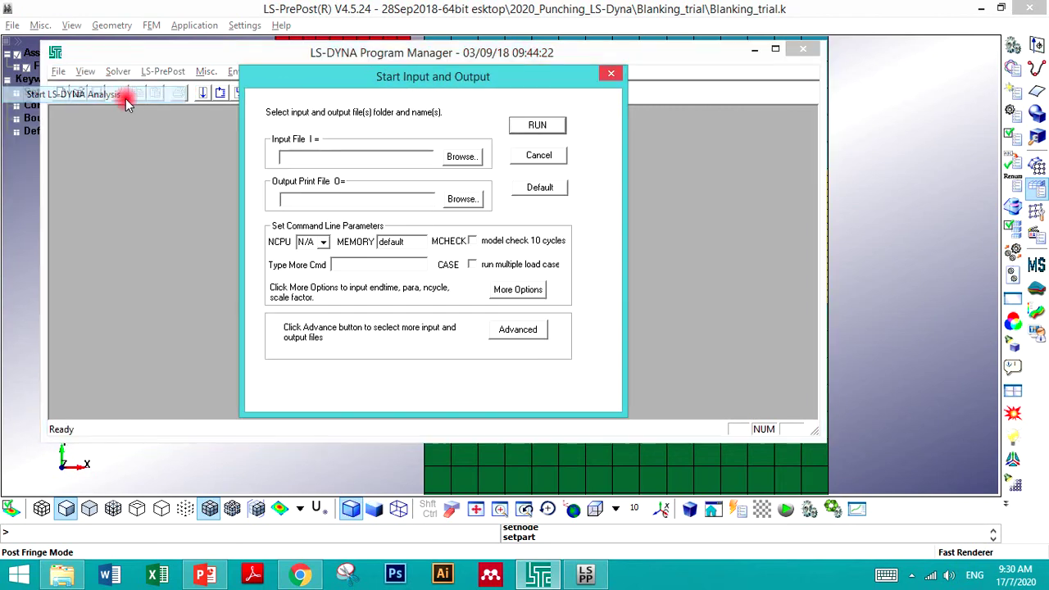
left_click(611, 77)
left_click(525, 274)
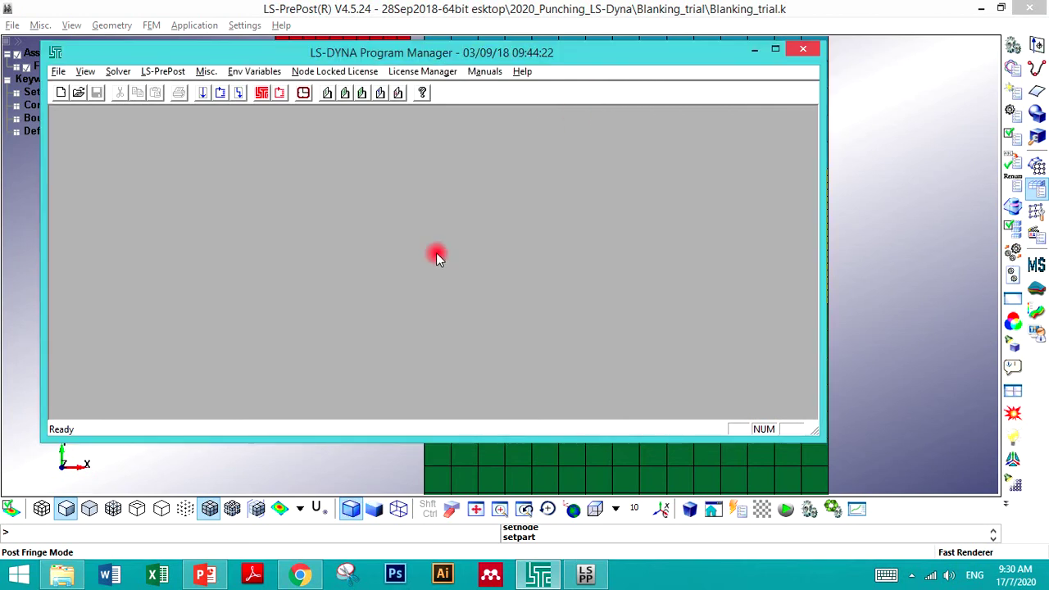
- Start an LS-DYNA analysis with Blanking_trial.k as the input file and run it
left_click(202, 95)
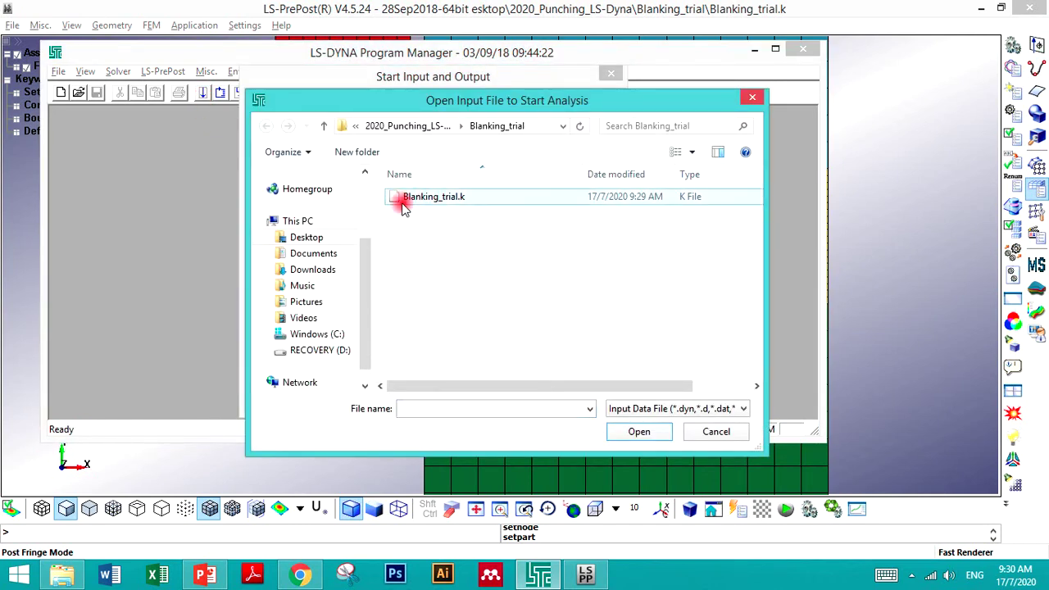
left_click(420, 203)
left_click(636, 430)
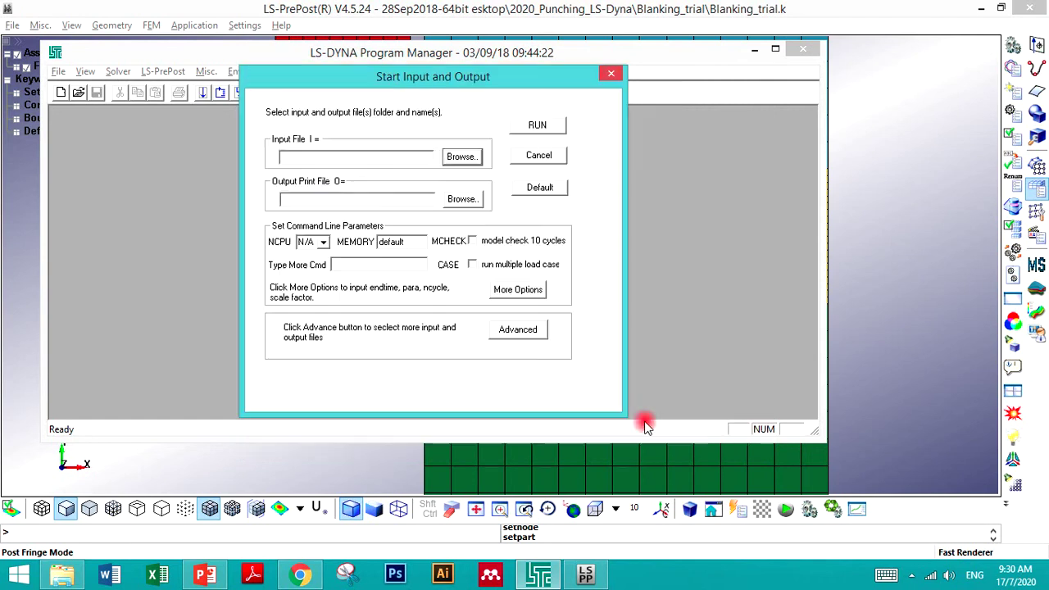
left_click(539, 127)
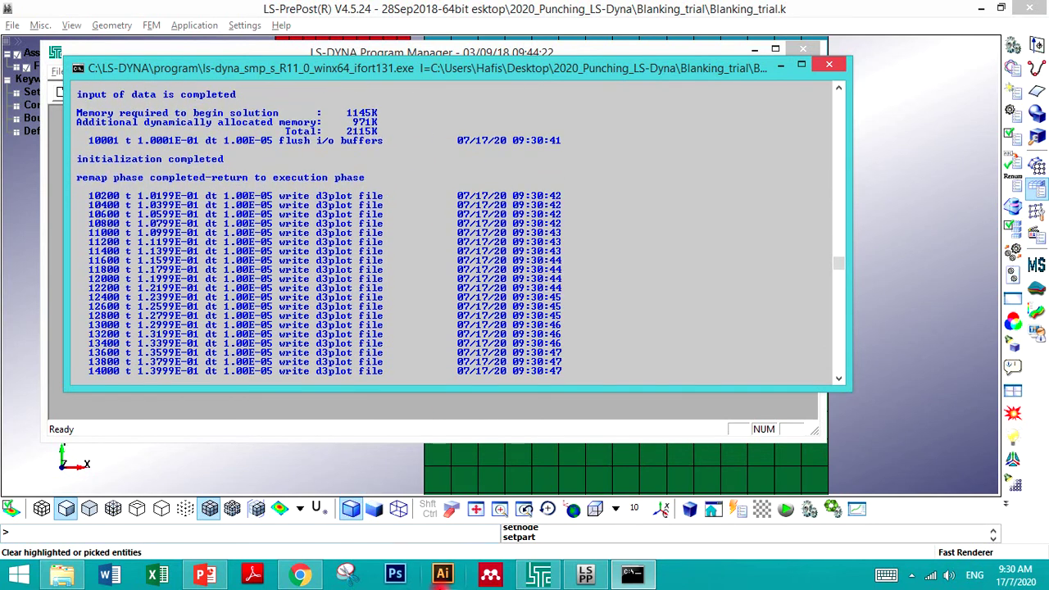
- Switch to the PowerPoint presentation and review the material input parameters, the Ludwig formulation and the material assigned to each part
mouse_move(279, 579)
left_click(205, 576)
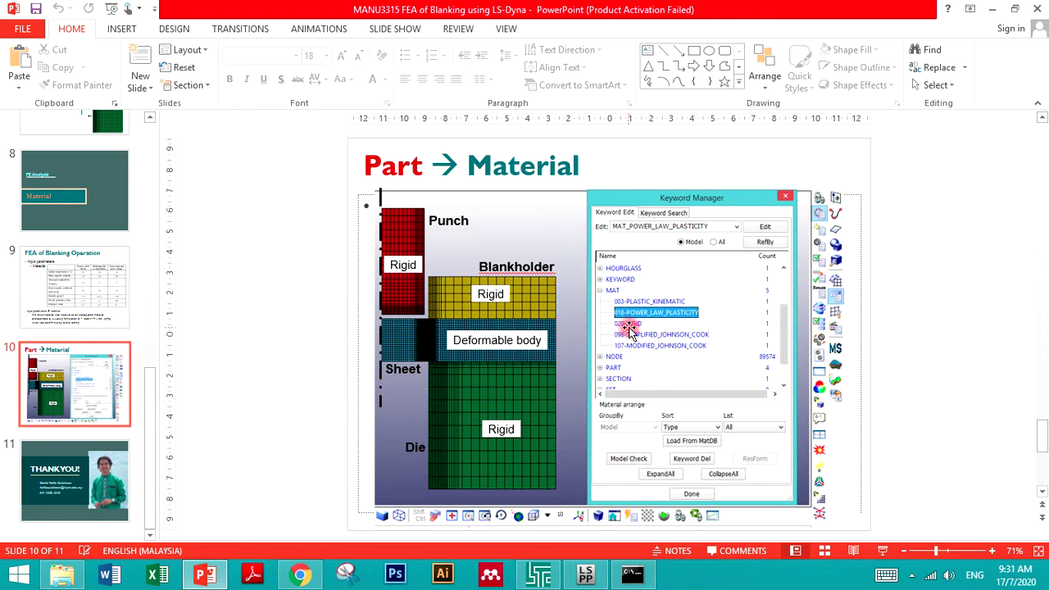
left_click(71, 294)
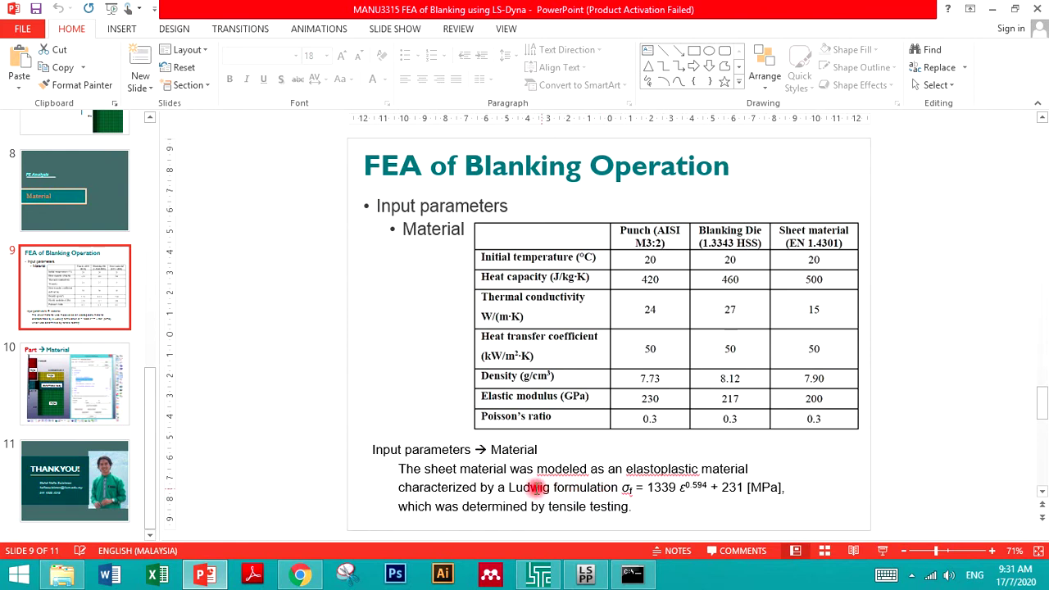
left_click_drag(509, 487, 761, 487)
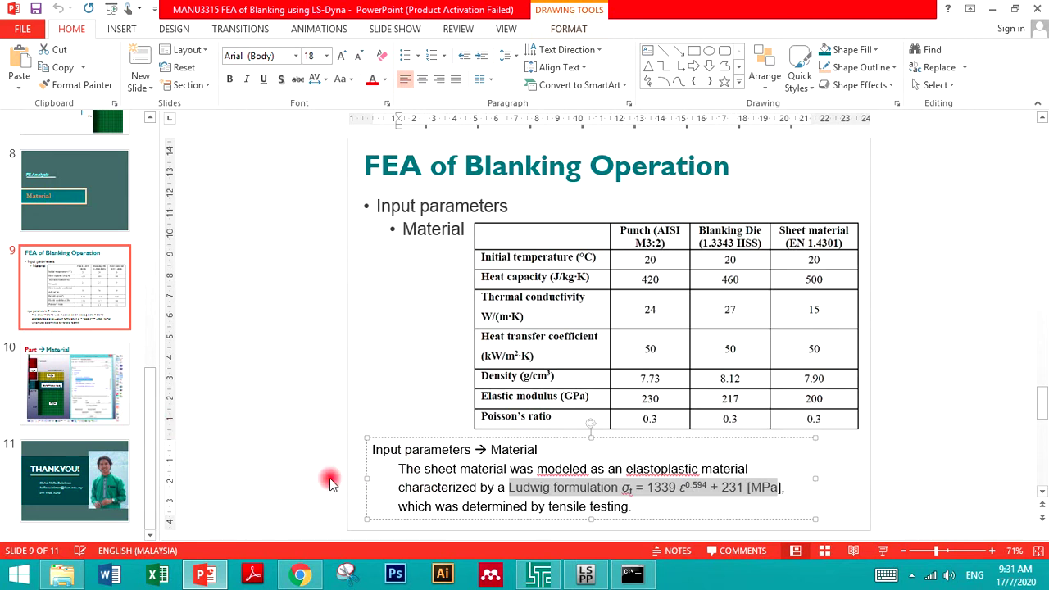
left_click(106, 404)
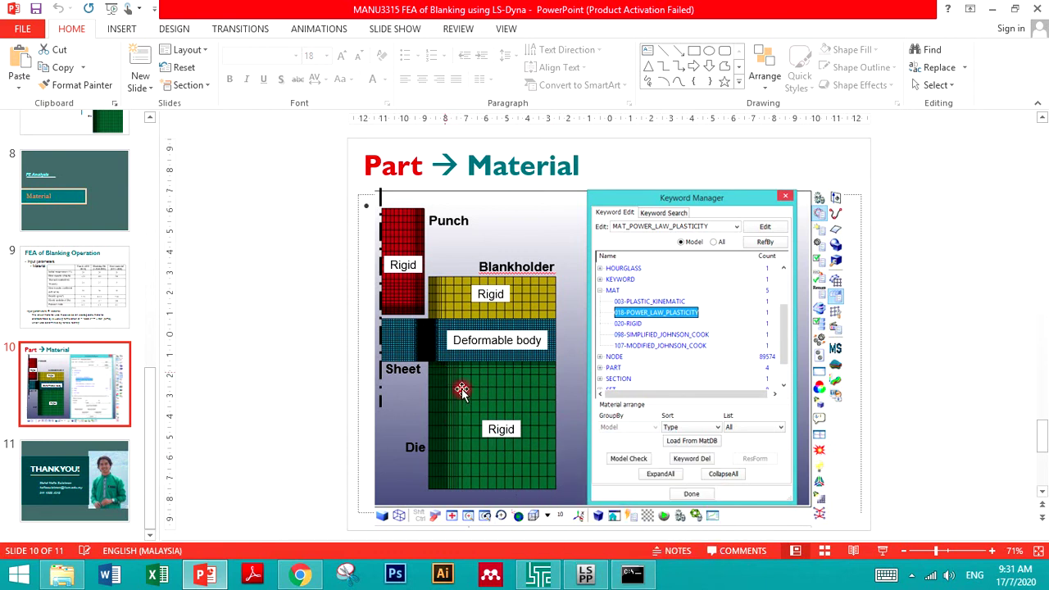
- Check the solver's console output, start a new LS-PrePost session from the LS-DYNA Program Manager and dismiss the startup hints
left_click(642, 580)
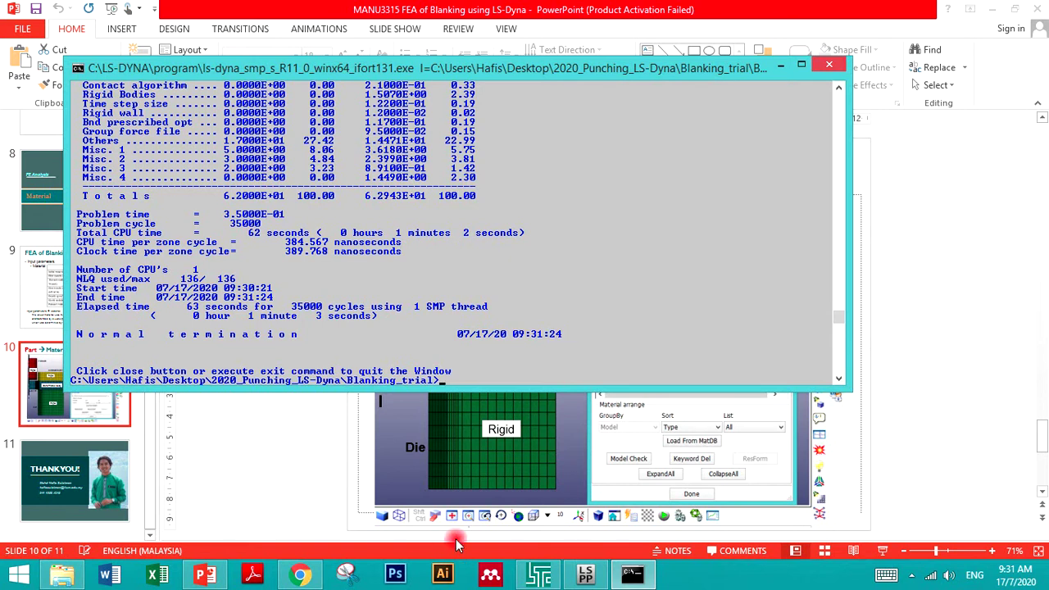
mouse_move(628, 575)
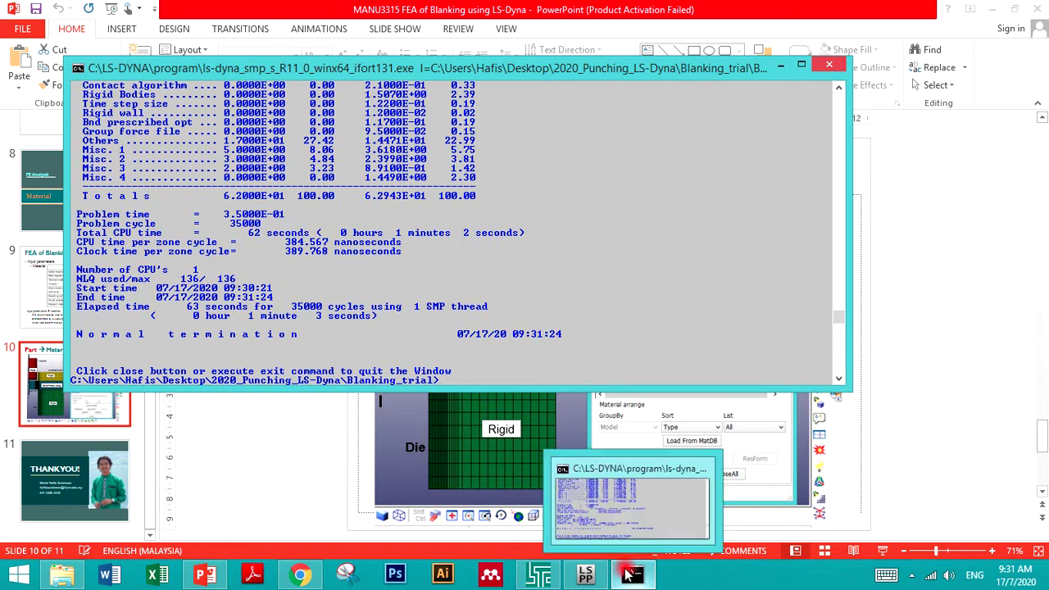
left_click(554, 581)
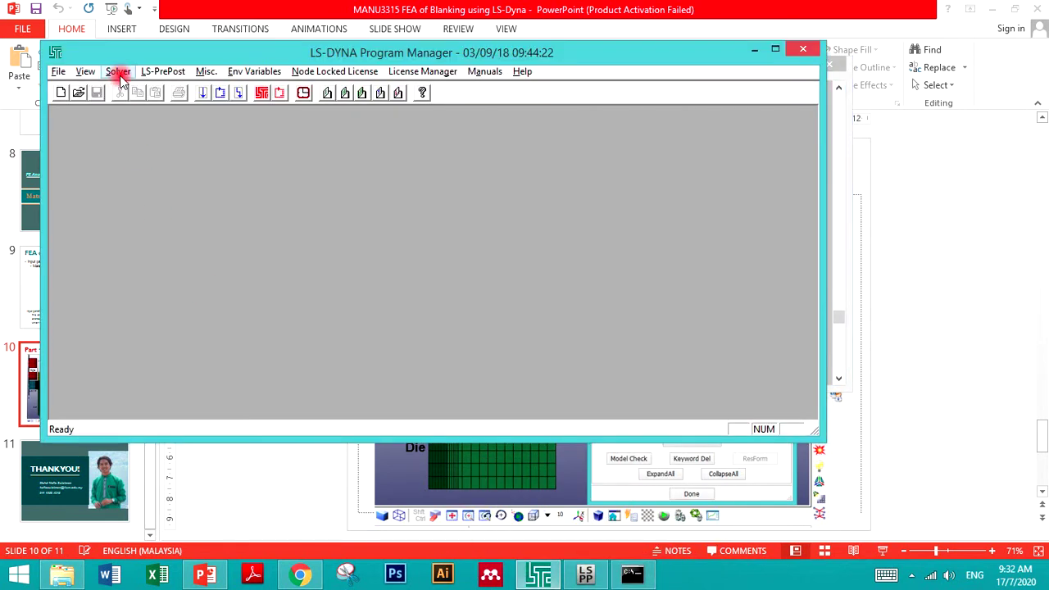
left_click(146, 72)
left_click(131, 92)
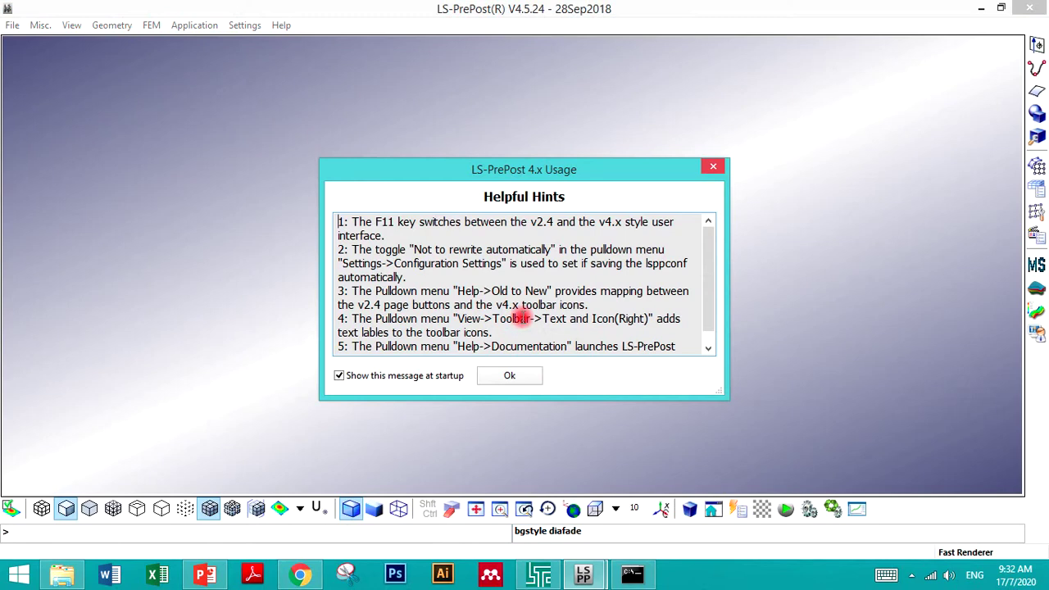
left_click(529, 381)
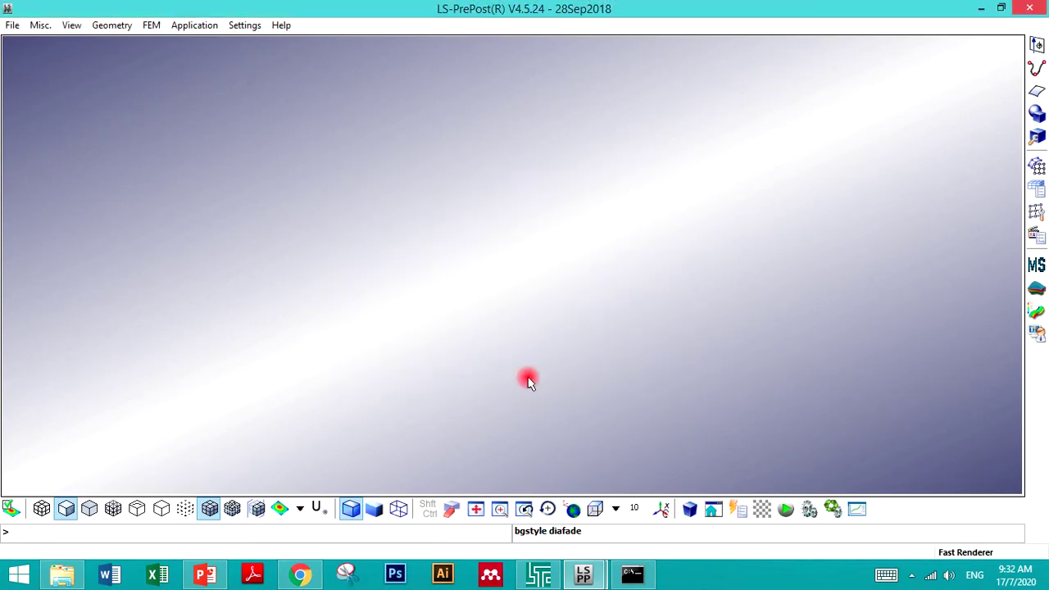
- Open the binary plot file d3plot from the Blanking_trial folder
left_click(13, 24)
mouse_move(59, 94)
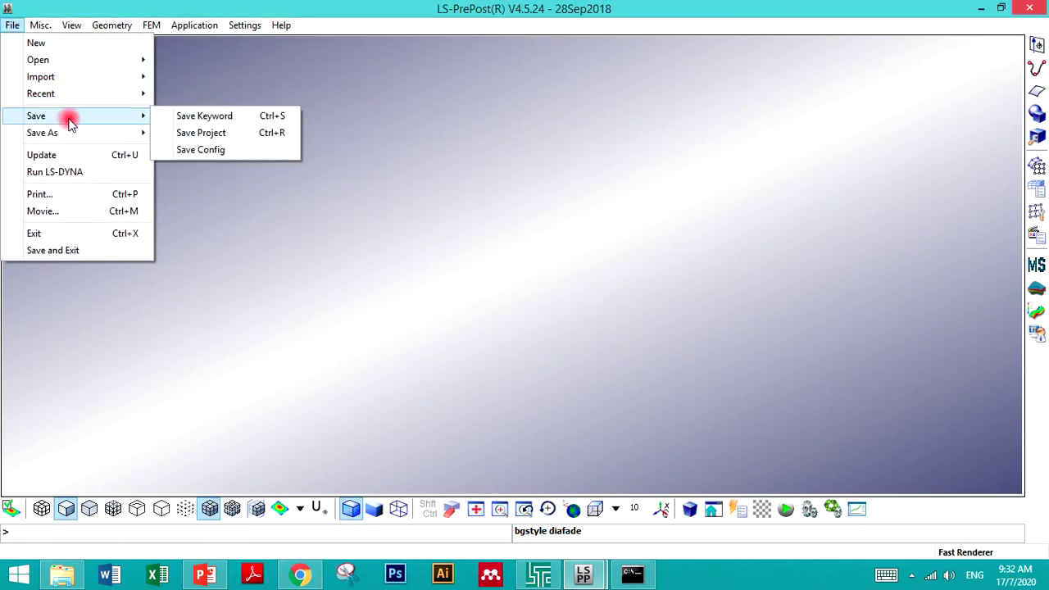
mouse_move(80, 59)
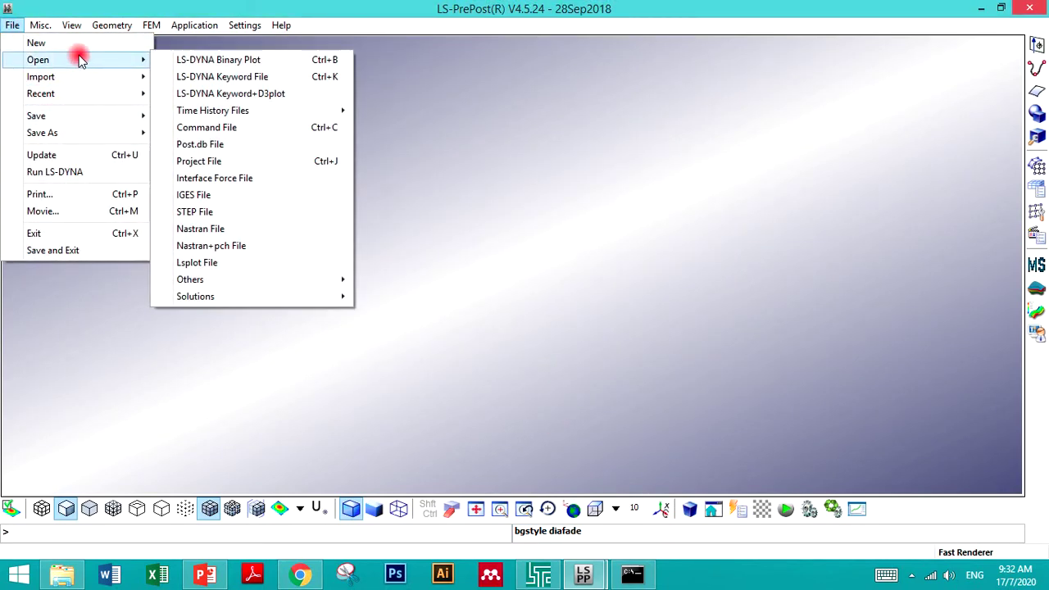
left_click(216, 65)
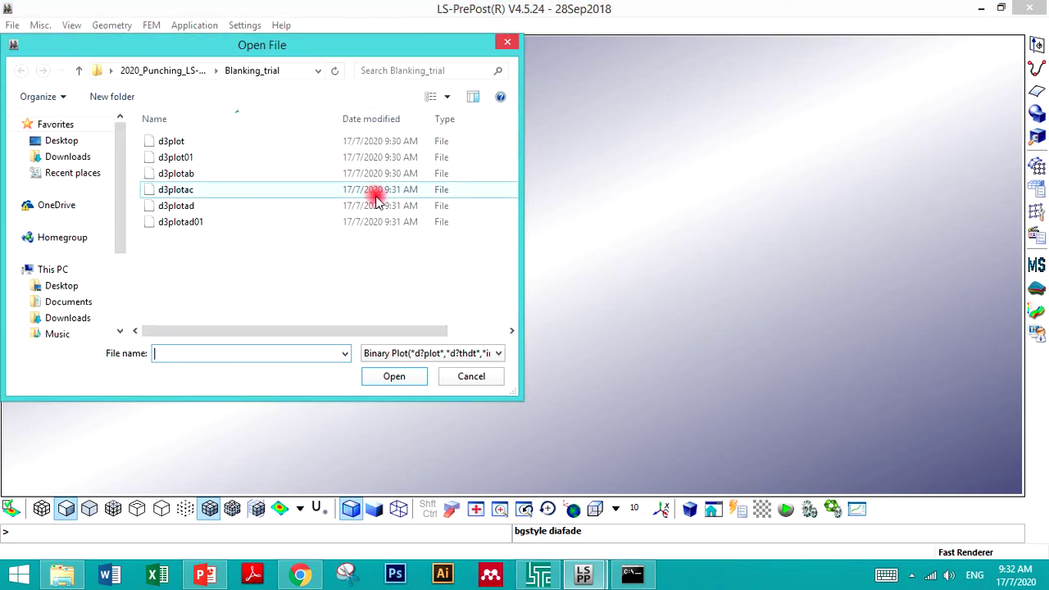
left_click(172, 143)
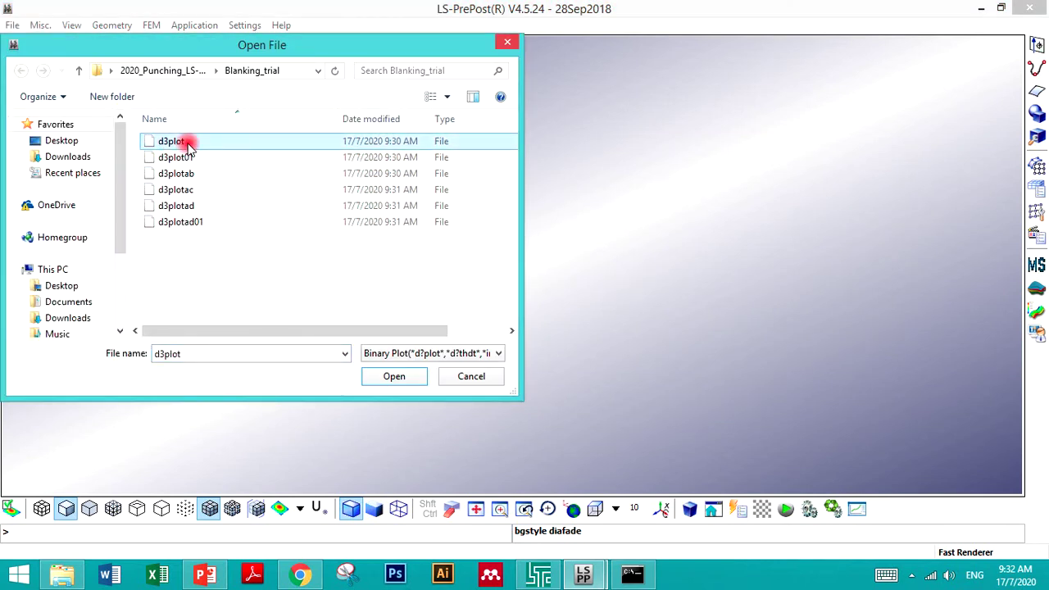
left_click(389, 382)
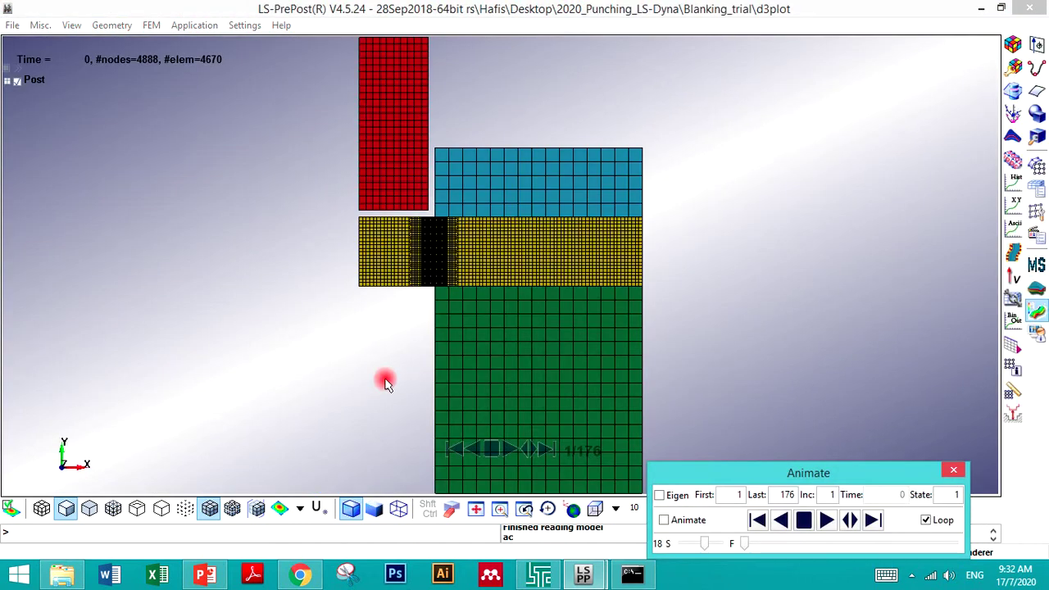
- Move the Animate dialog clear of the model and play the blanking animation forward with a close view of the sheet's shear zone
left_click_drag(807, 472, 187, 358)
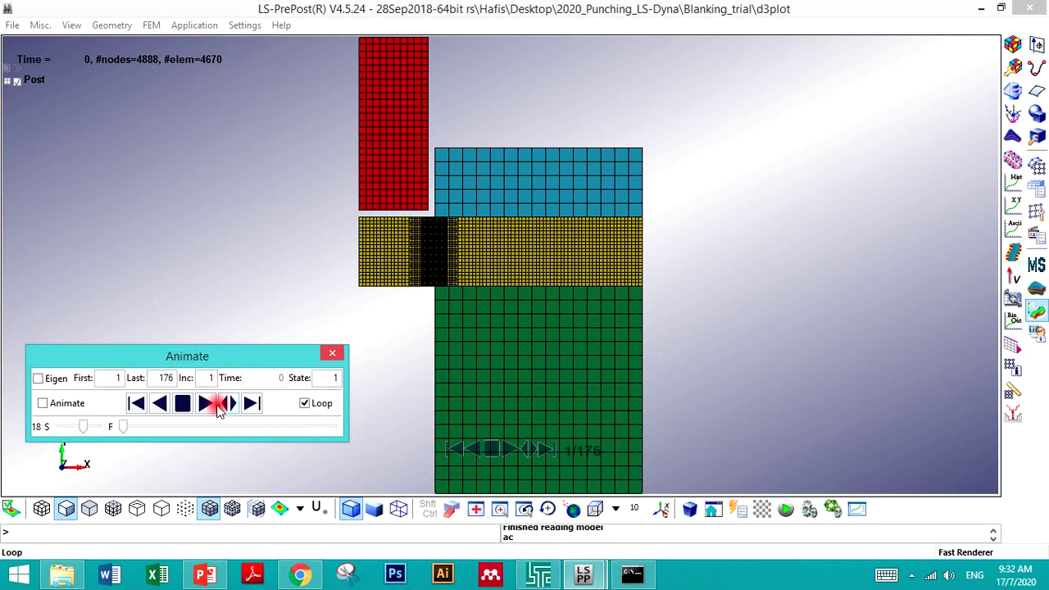
left_click(343, 305)
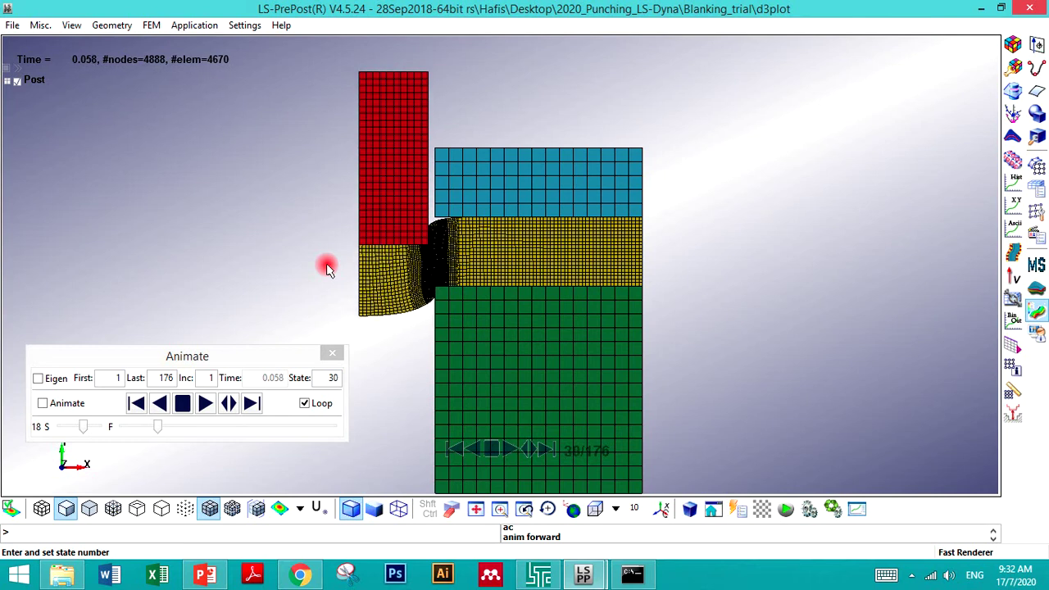
scroll(326, 269, "up", 2)
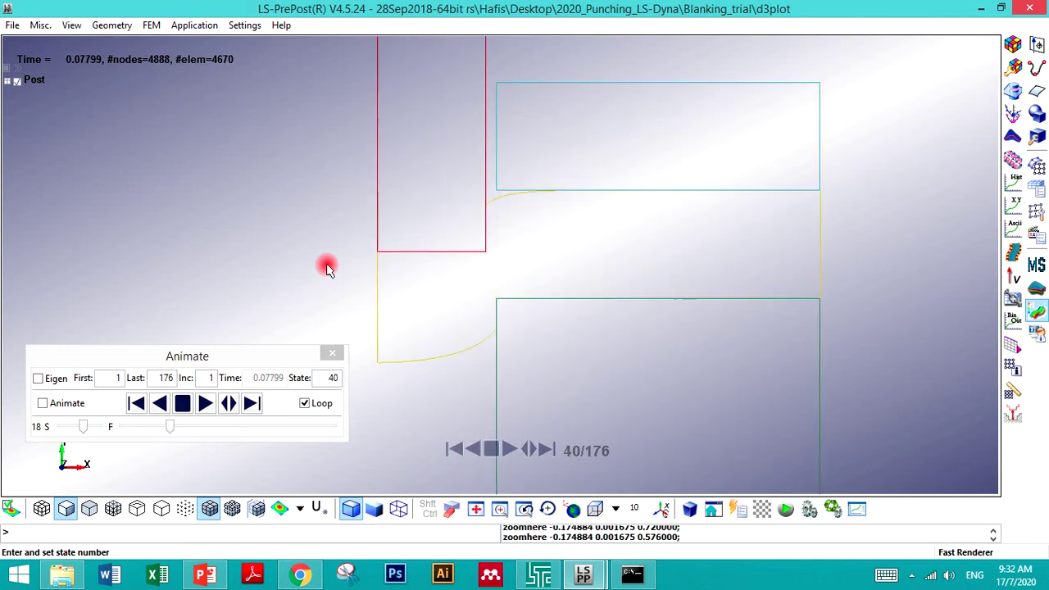
scroll(563, 352, "up", 1)
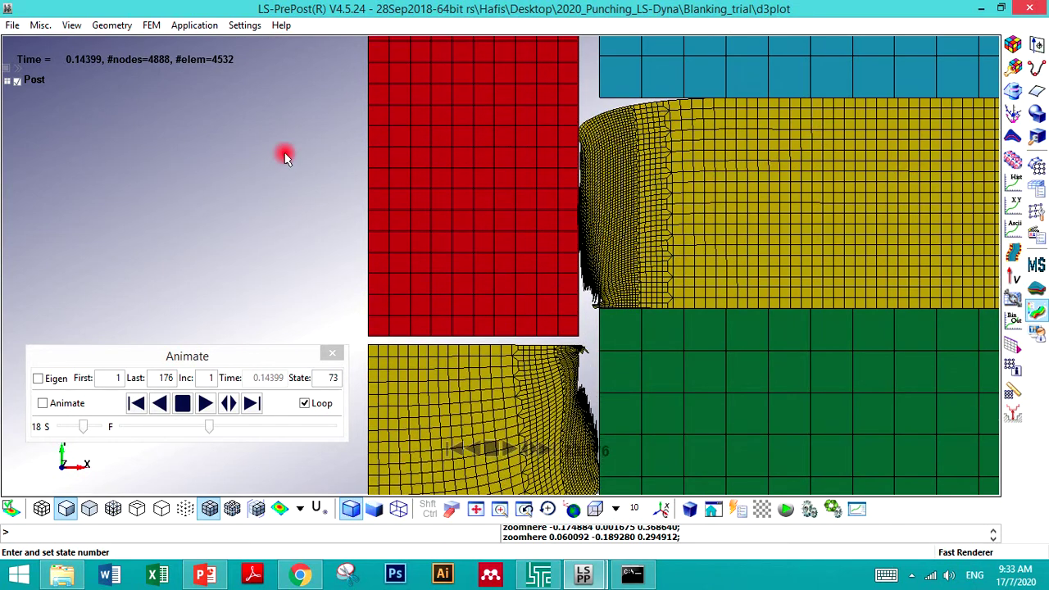
- Change the graphics window background from the gradient to the Plain style
left_click(12, 26)
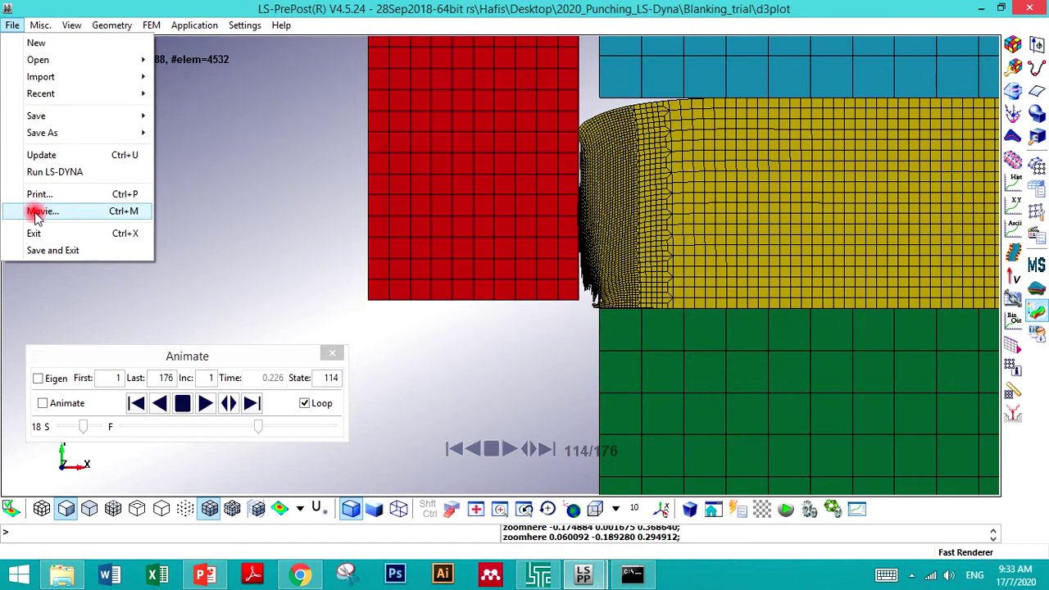
left_click(187, 152)
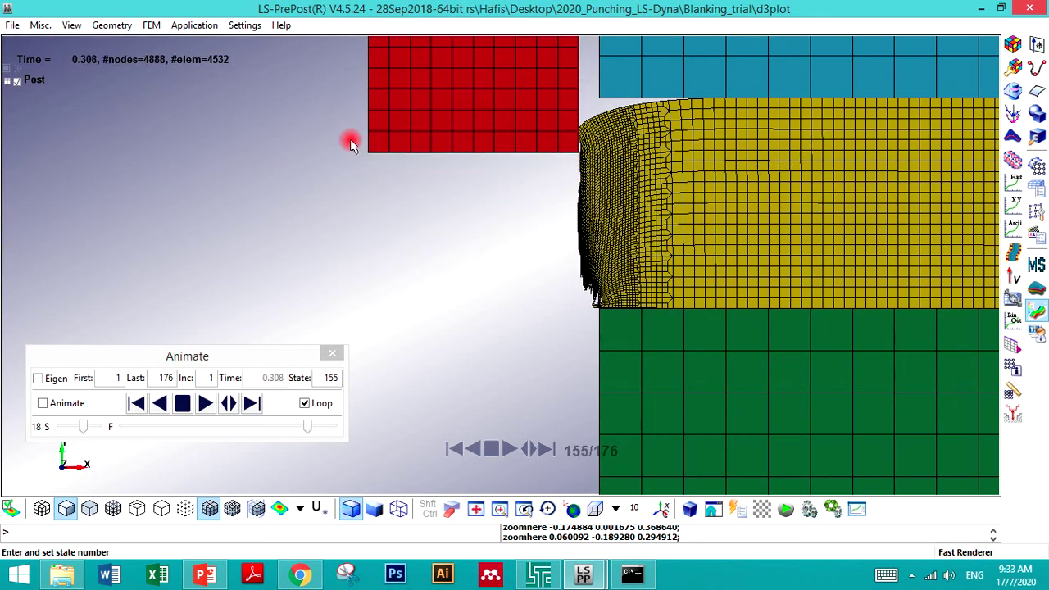
left_click(113, 30)
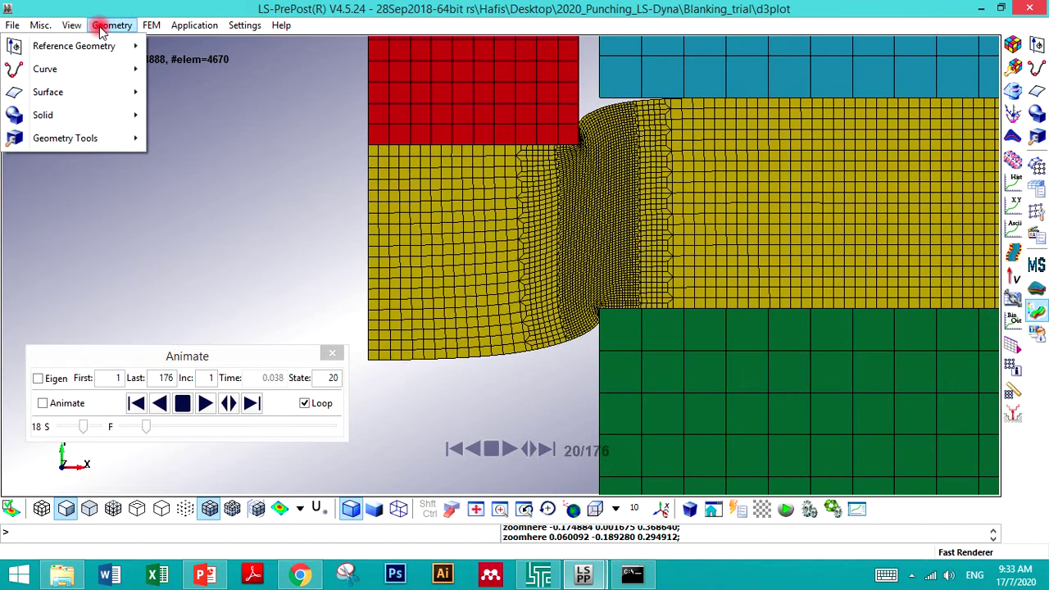
mouse_move(67, 30)
mouse_move(77, 65)
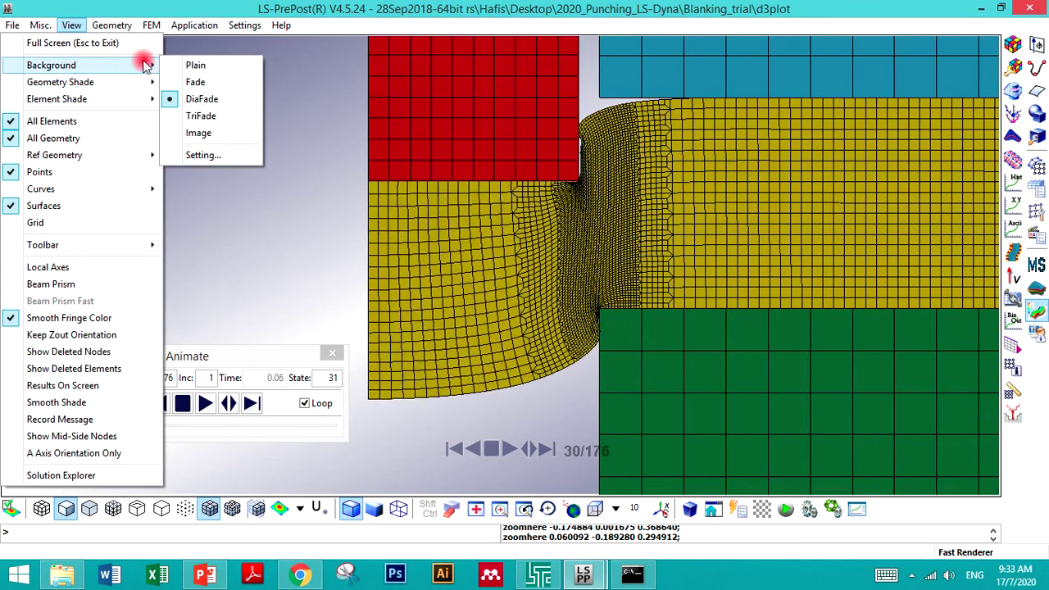
left_click(193, 66)
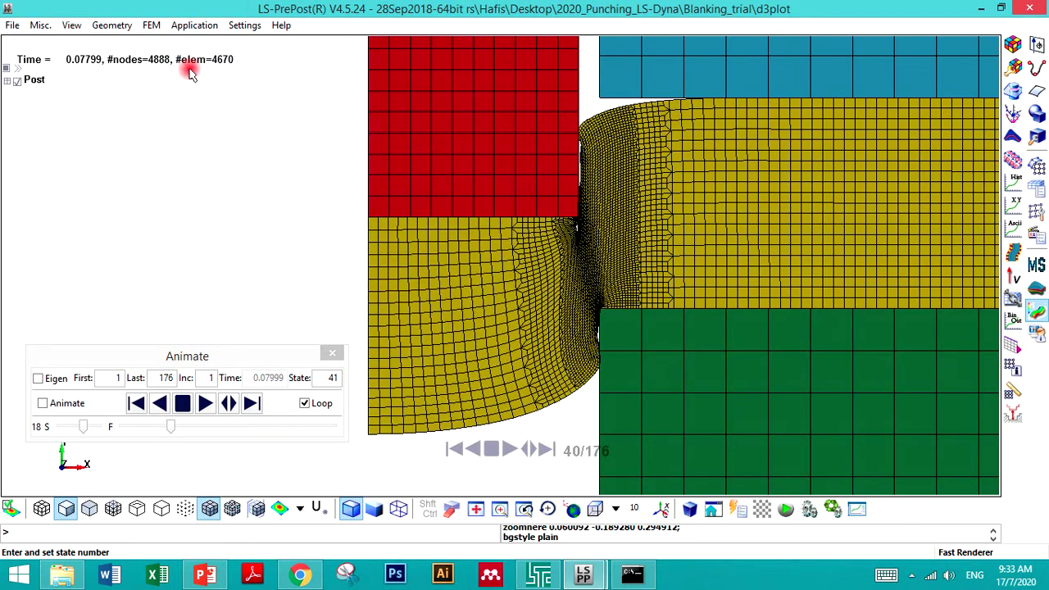
left_click(71, 25)
mouse_move(118, 68)
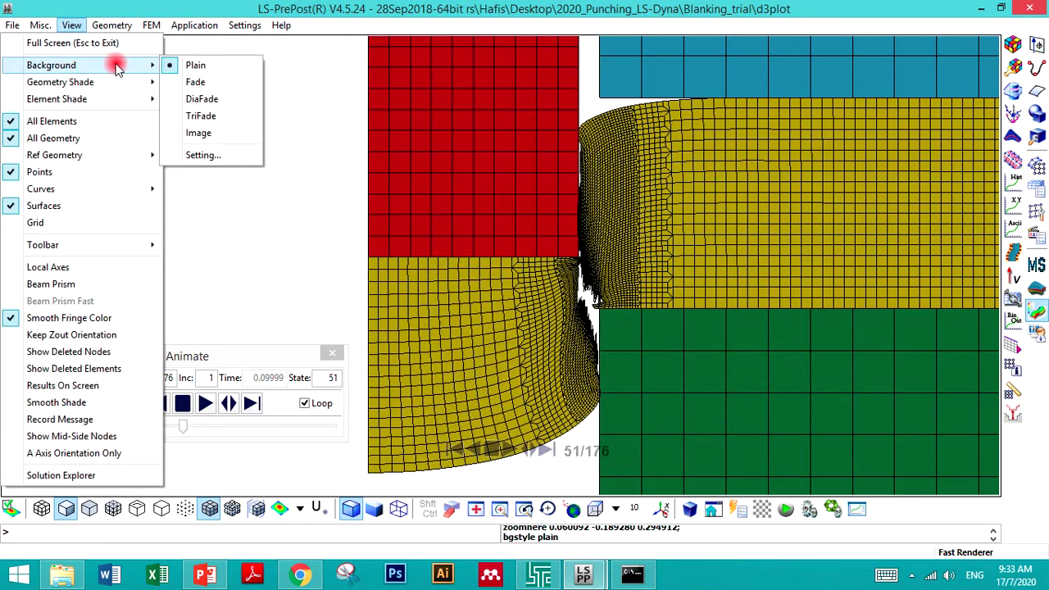
left_click(200, 133)
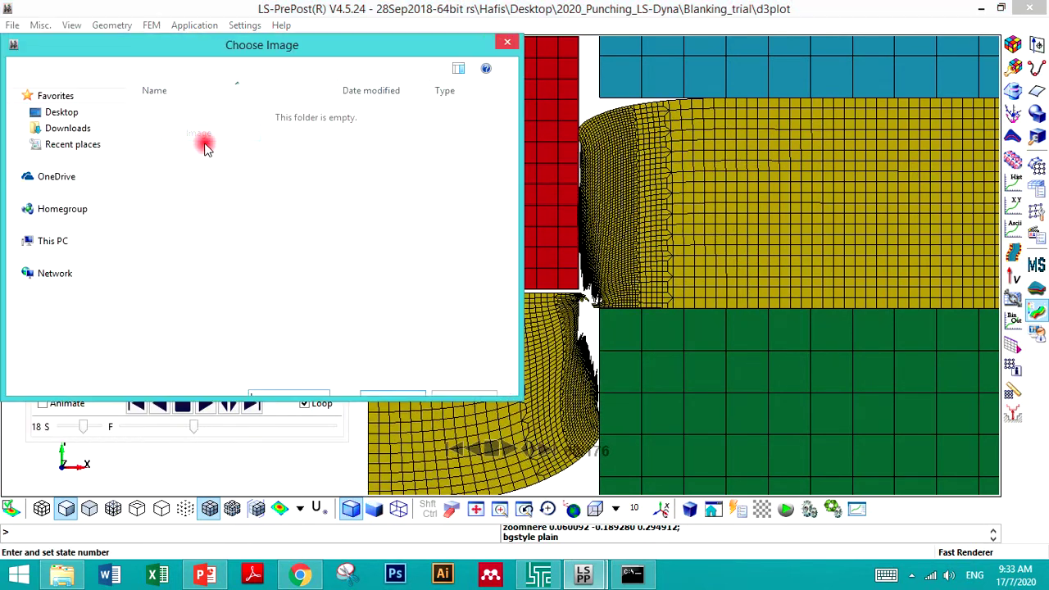
left_click(508, 42)
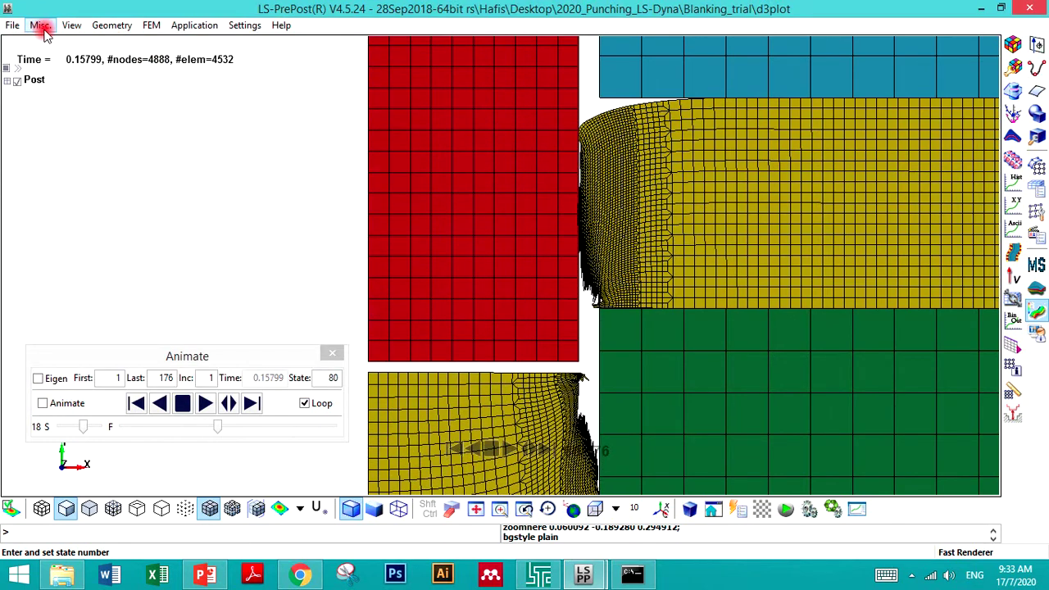
left_click(69, 25)
mouse_move(40, 61)
left_click(188, 64)
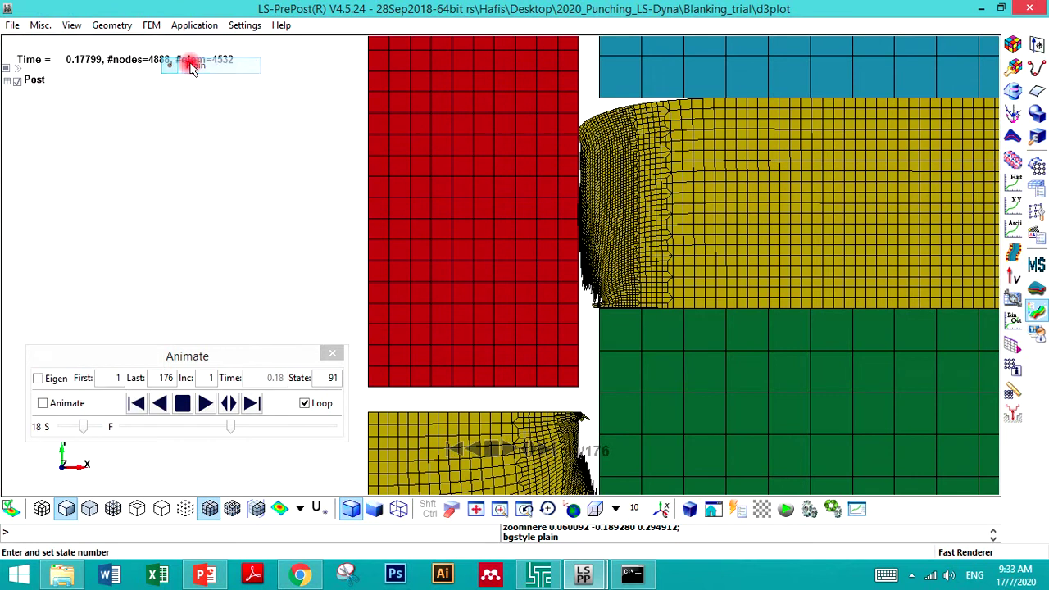
- Export the blanking animation as a WMV movie named movie_000 at the current viewport size and 10 FPS
left_click(13, 25)
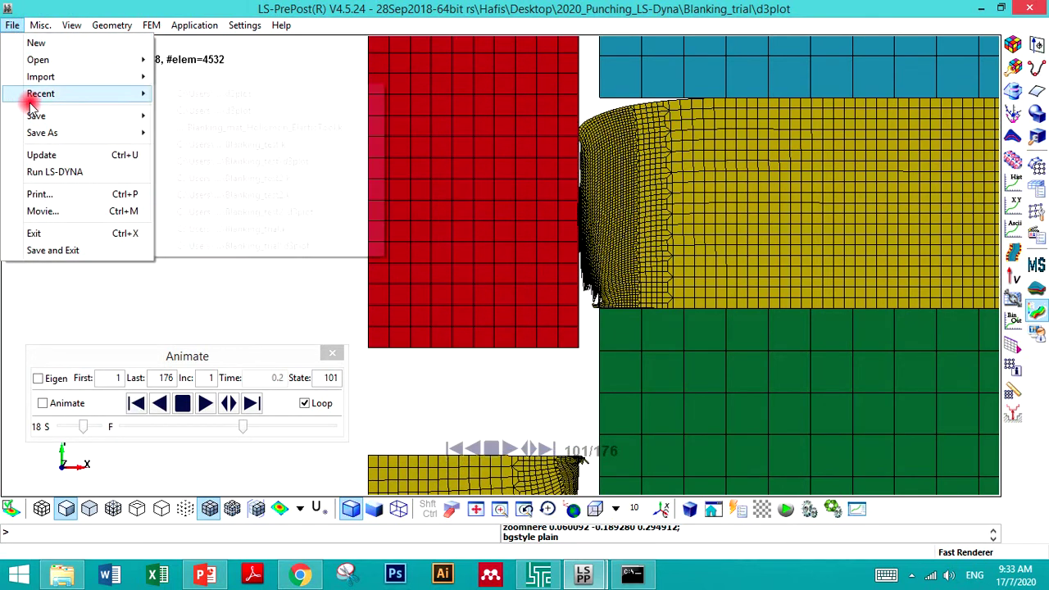
left_click(43, 211)
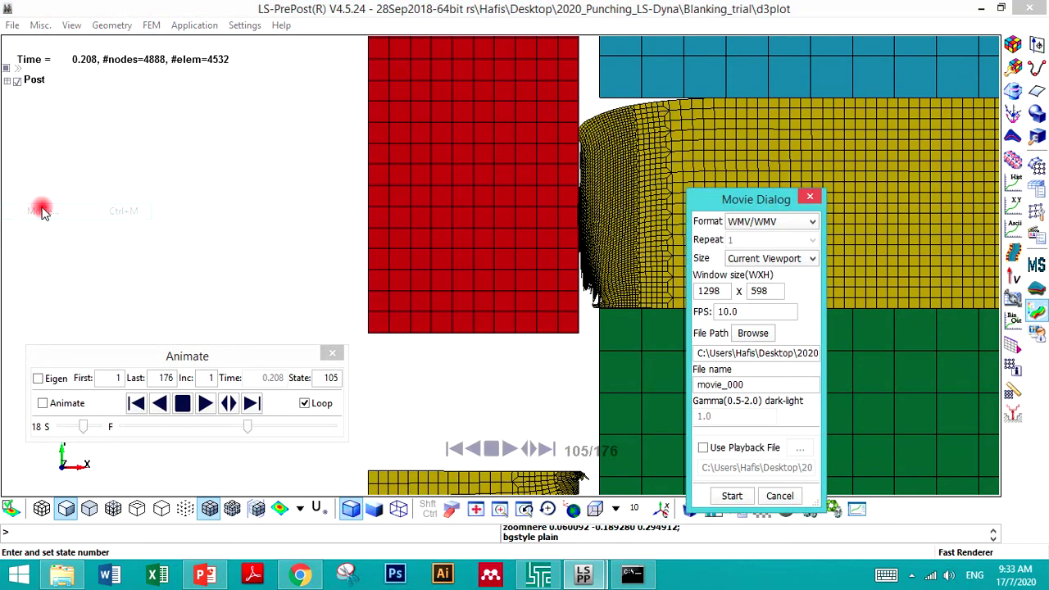
left_click(733, 497)
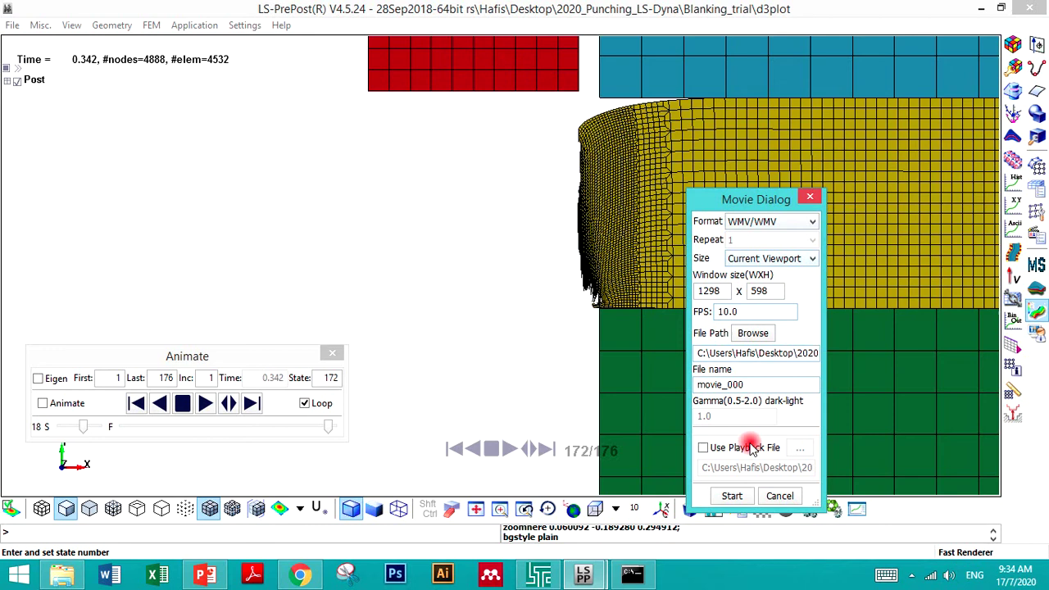
left_click(742, 222)
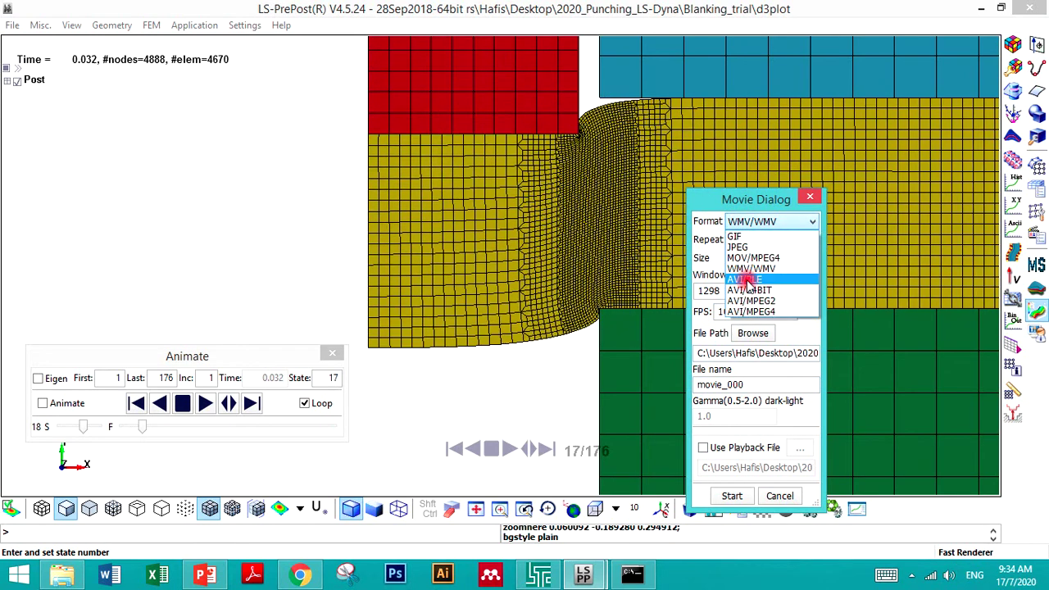
left_click(726, 203)
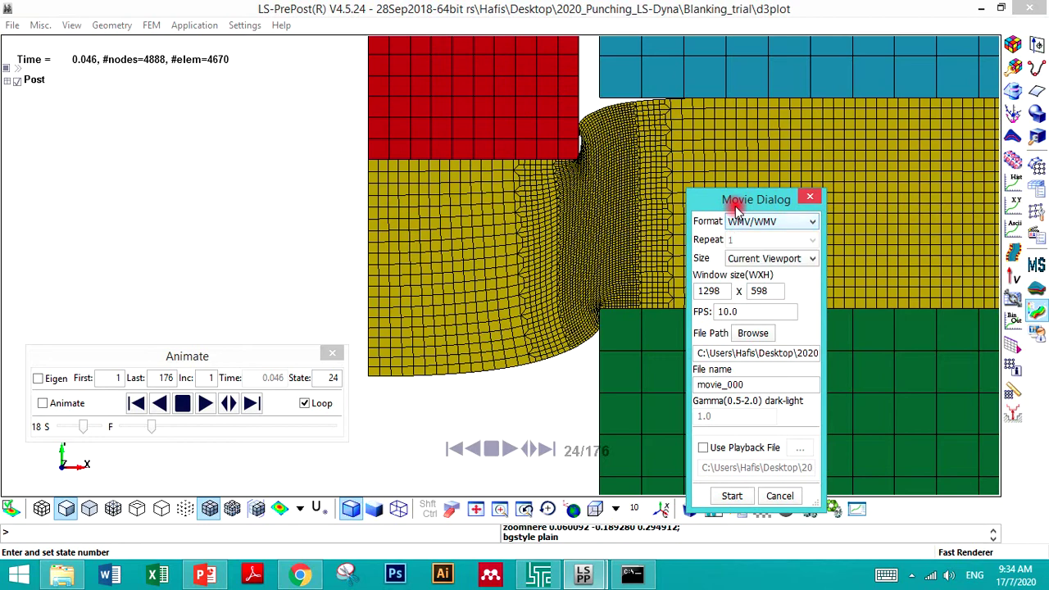
left_click(732, 497)
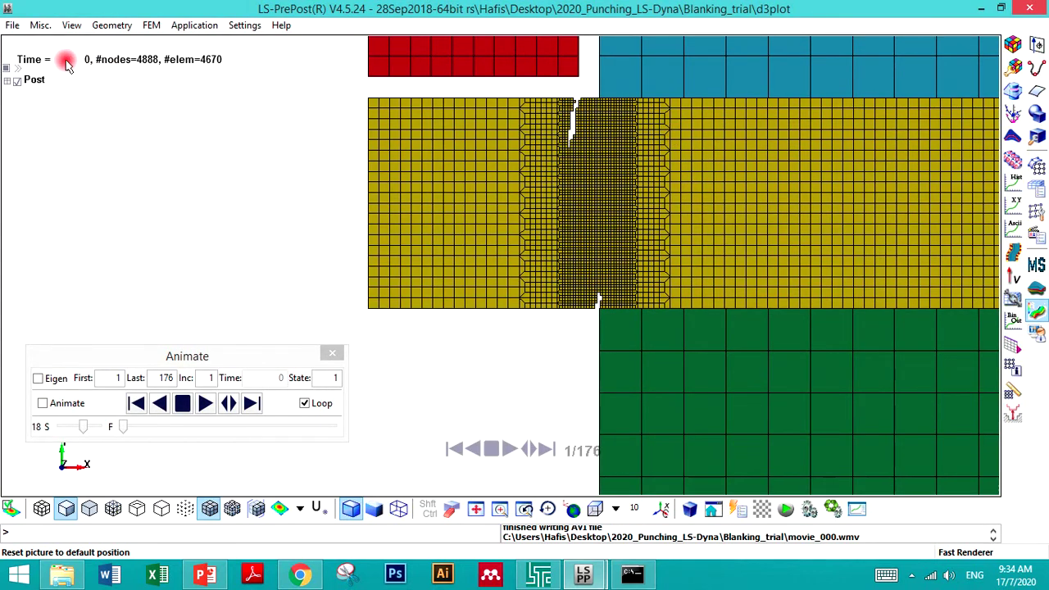
left_click(14, 25)
left_click(41, 212)
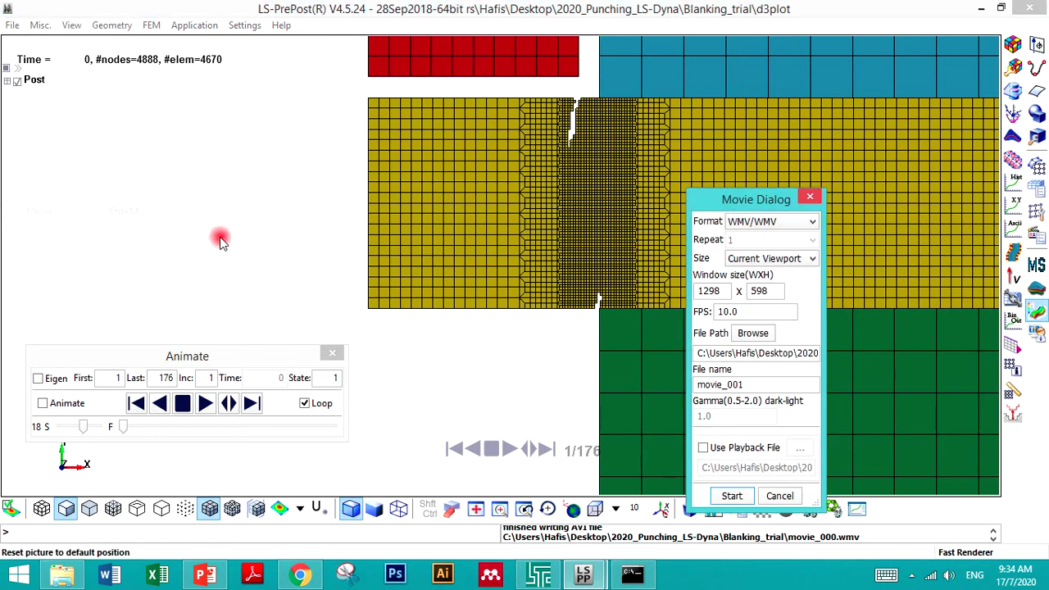
left_click(810, 199)
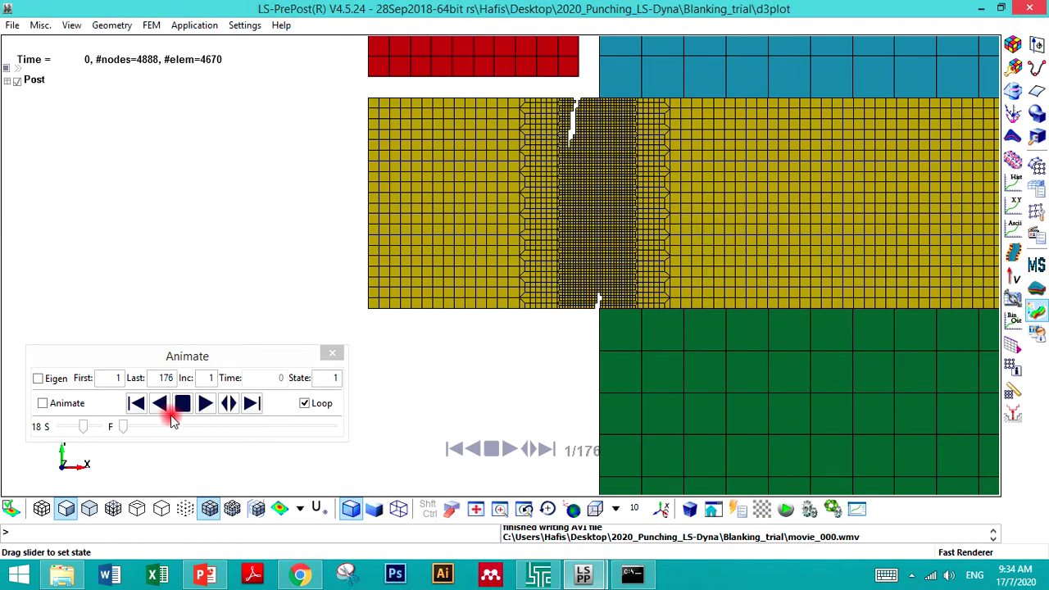
- Show the deformed mesh at animation state 31, followed by states 35 and 30
left_click(125, 428)
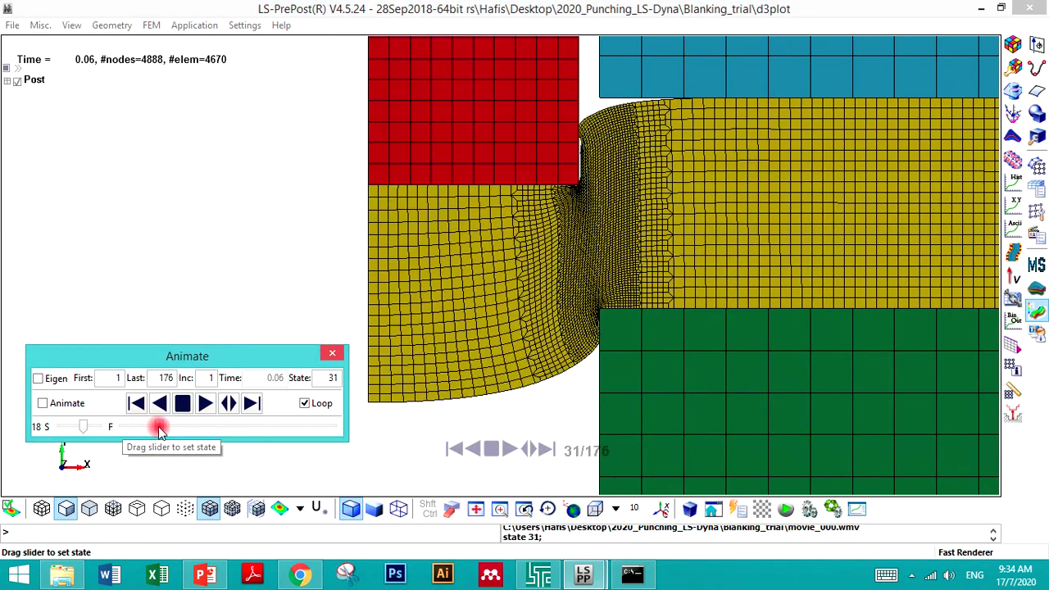
left_click(10, 28)
mouse_move(57, 121)
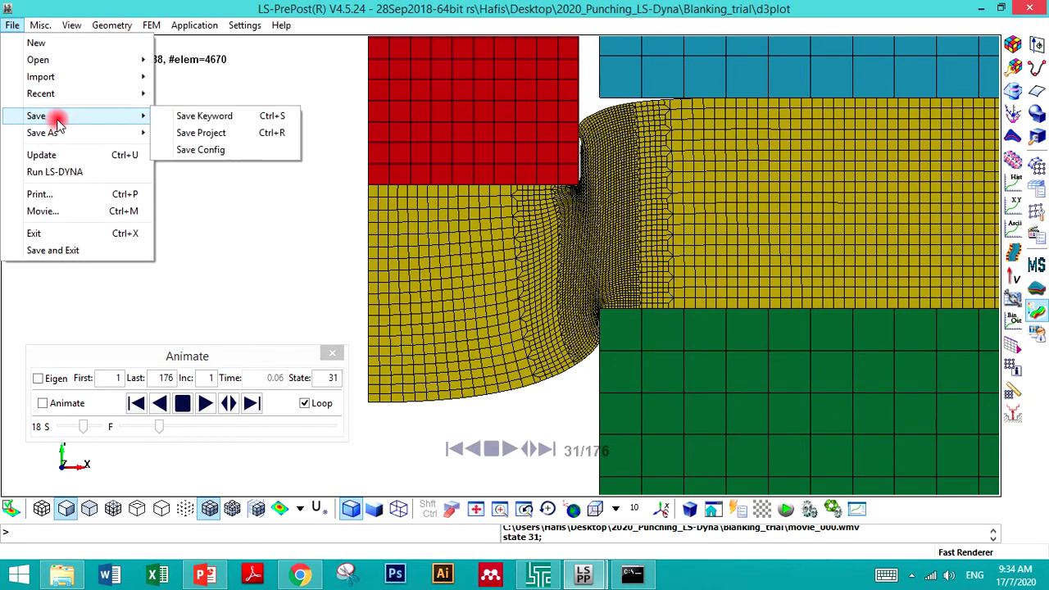
left_click(332, 378)
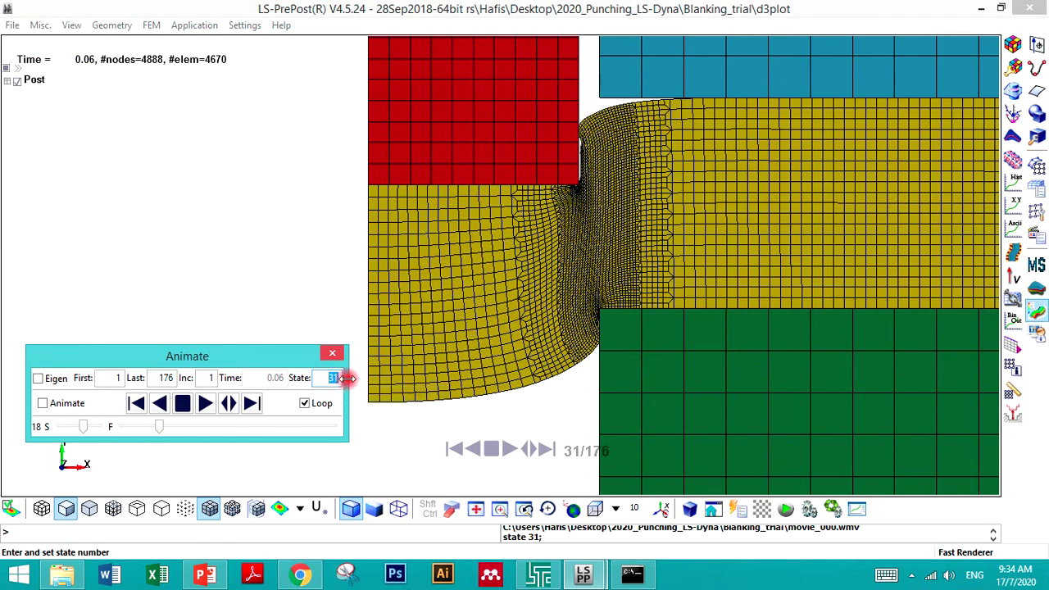
key("Return")
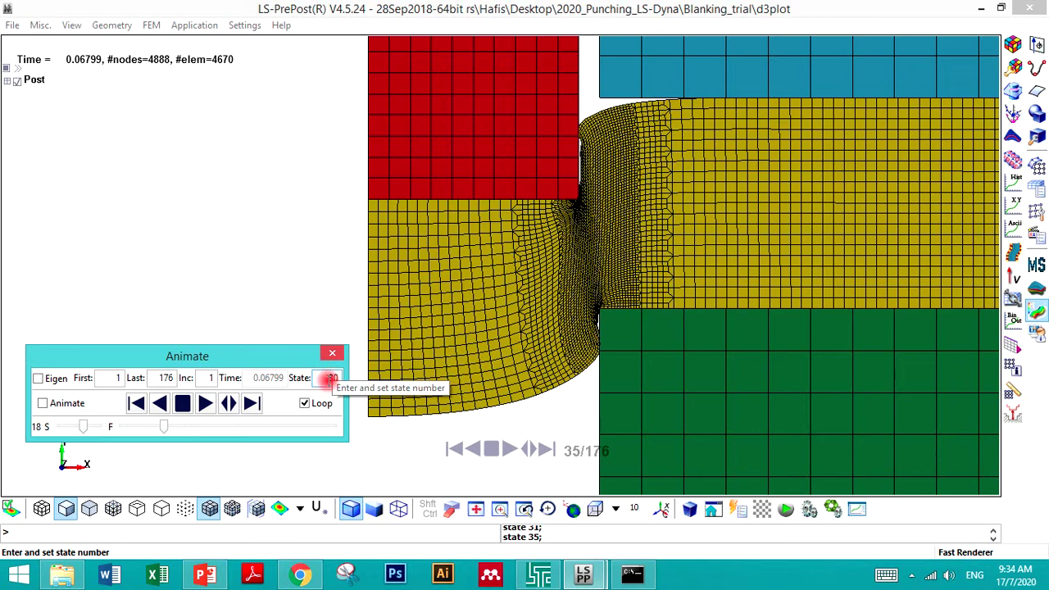
key("Return")
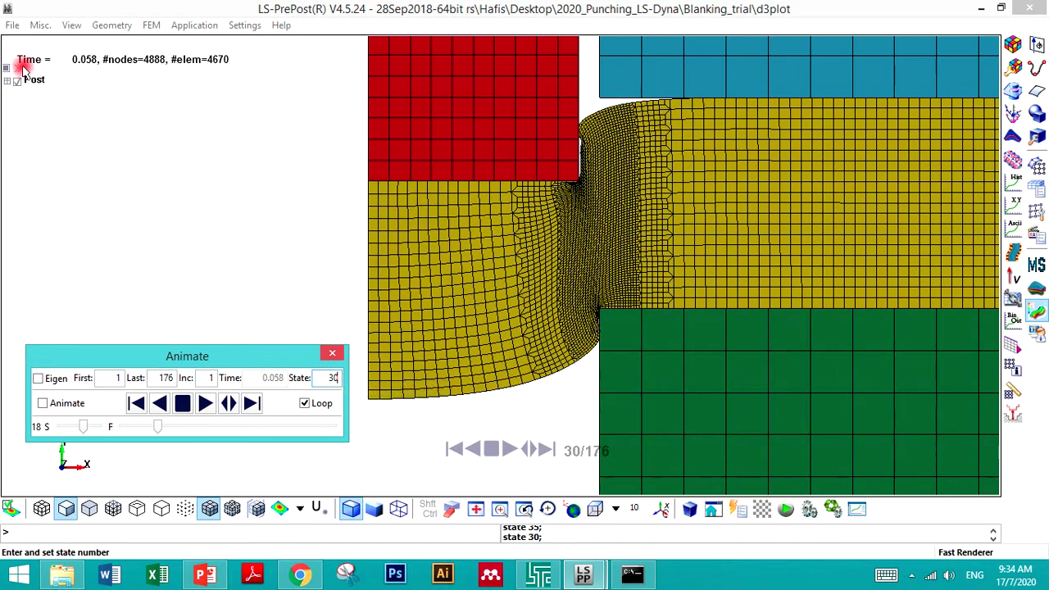
- Export the animation frames as JPEG images named movie_001 at the current viewport size
left_click(15, 25)
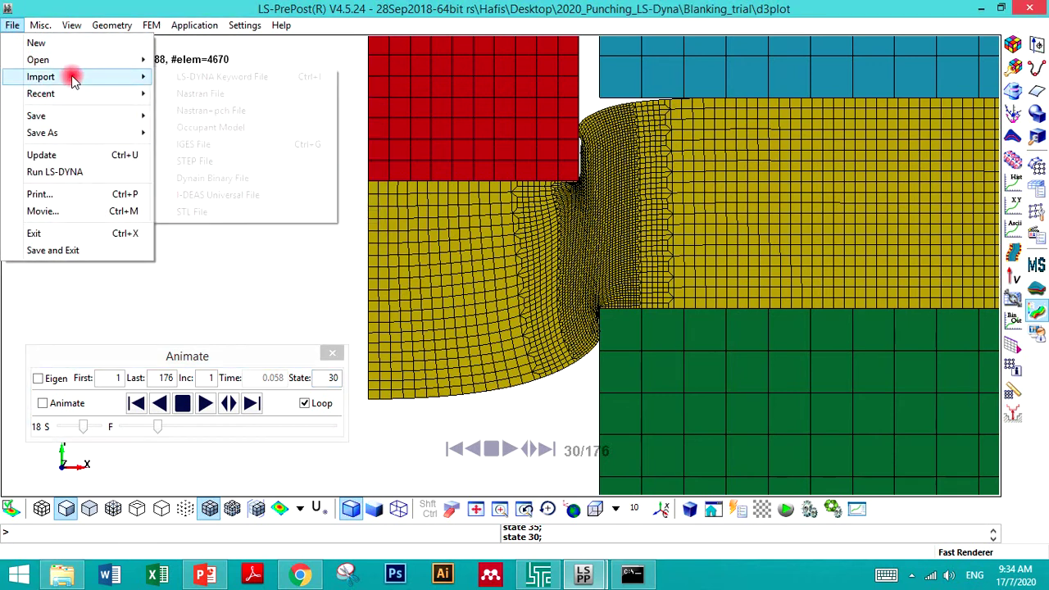
left_click(45, 211)
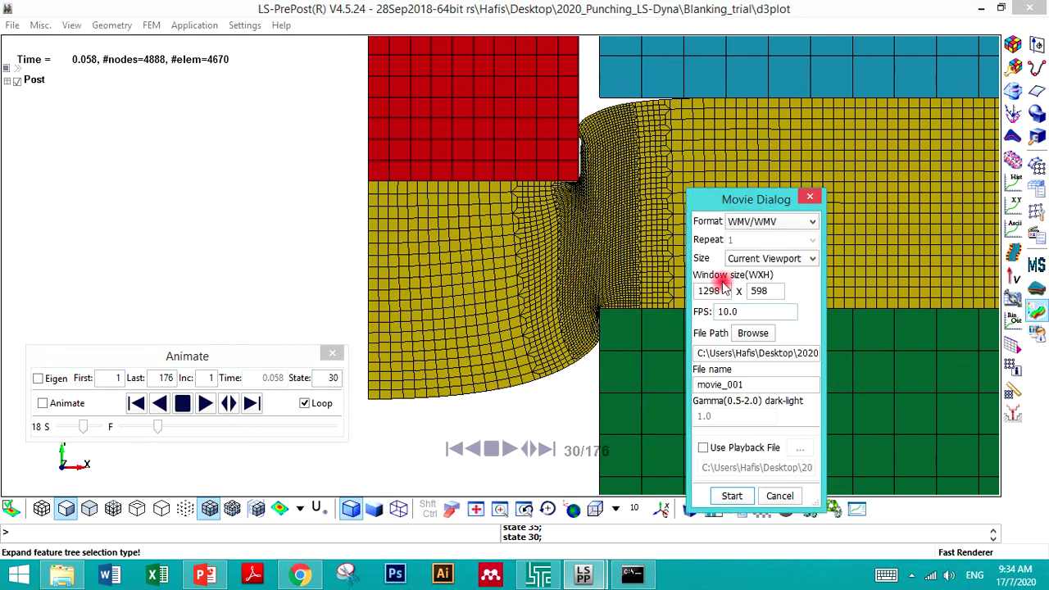
left_click(750, 232)
left_click(741, 249)
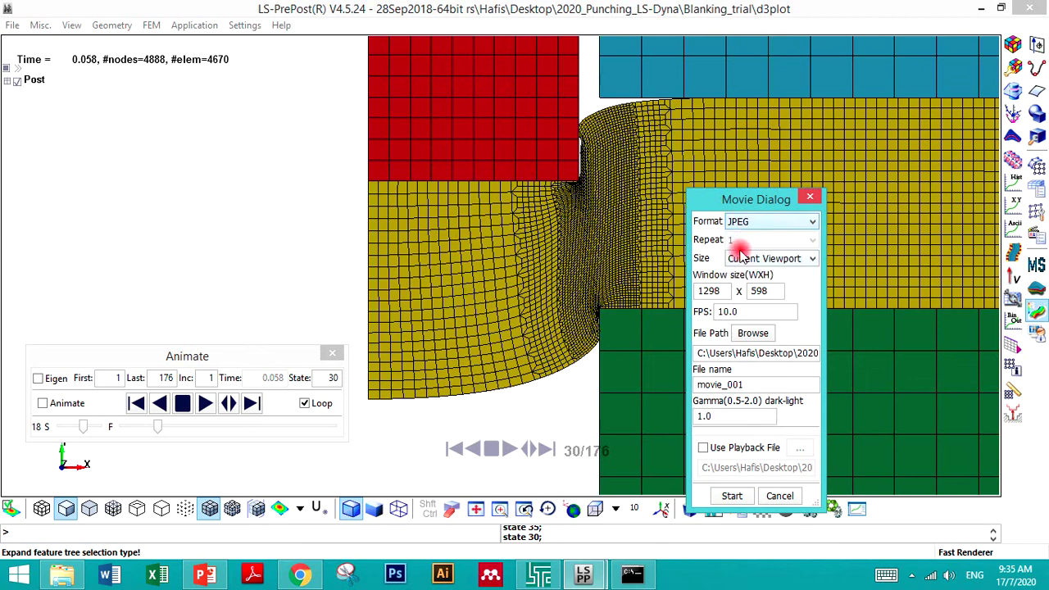
left_click(732, 497)
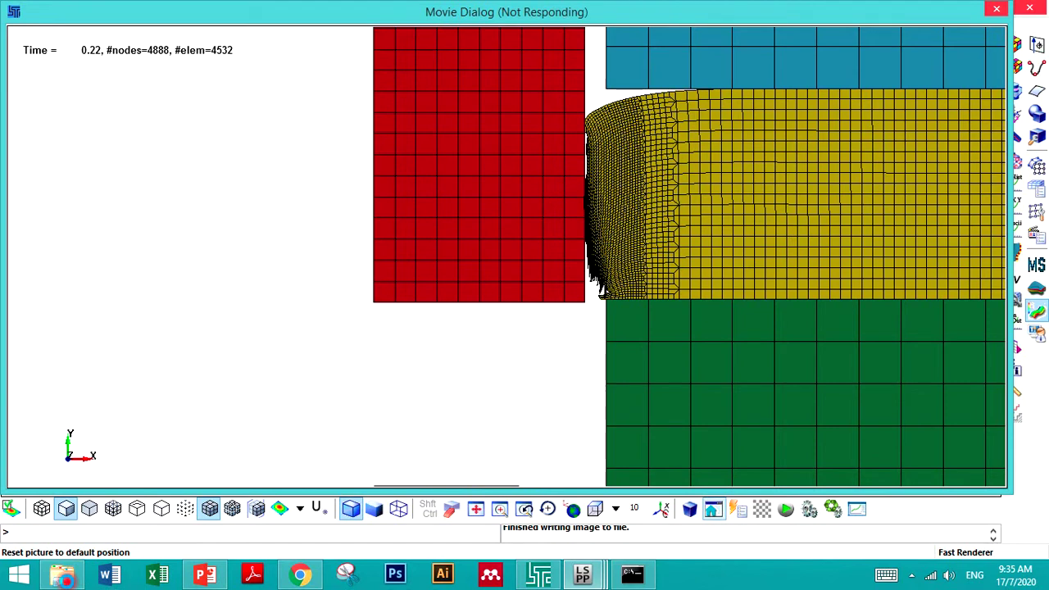
- Switch to File Explorer and look through the exported movie and JPEG frames in the Blanking_trial folder
left_click(63, 576)
left_click(63, 577)
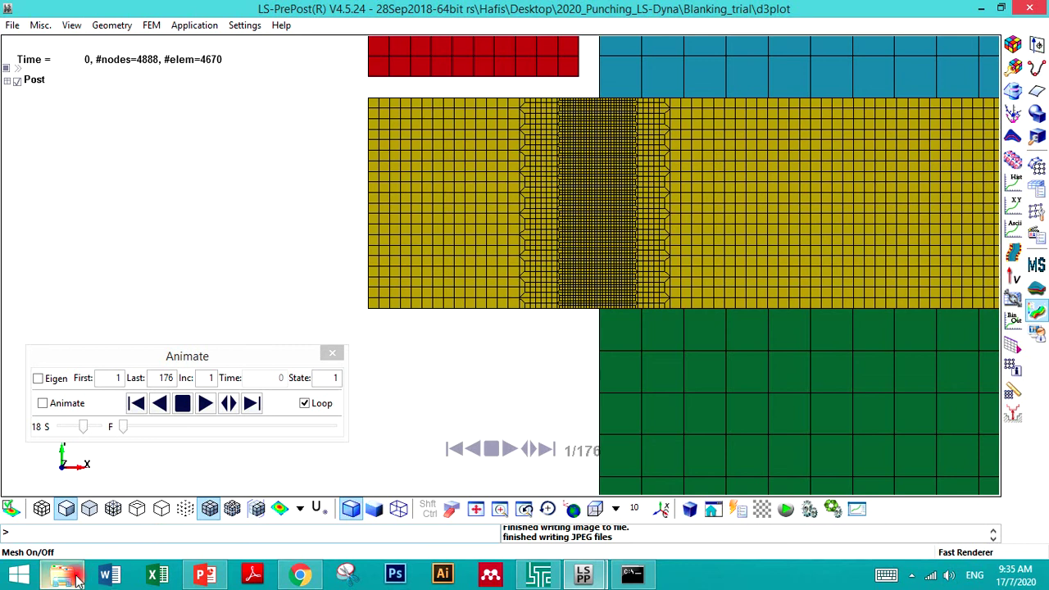
left_click(63, 577)
left_click(412, 484)
scroll(422, 482, "down", 9)
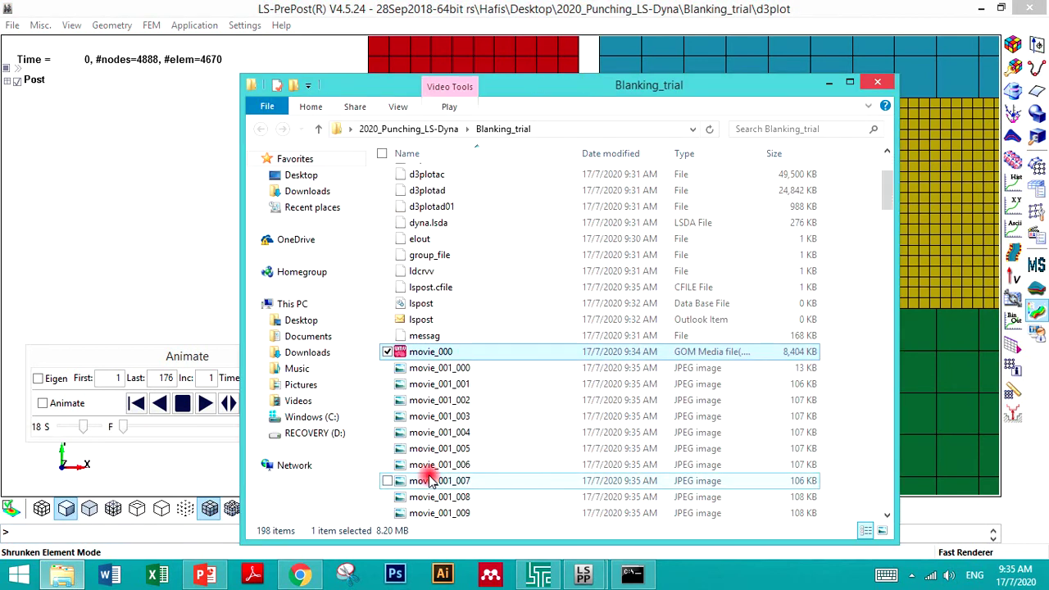
scroll(428, 482, "up", 17)
scroll(428, 480, "down", 3)
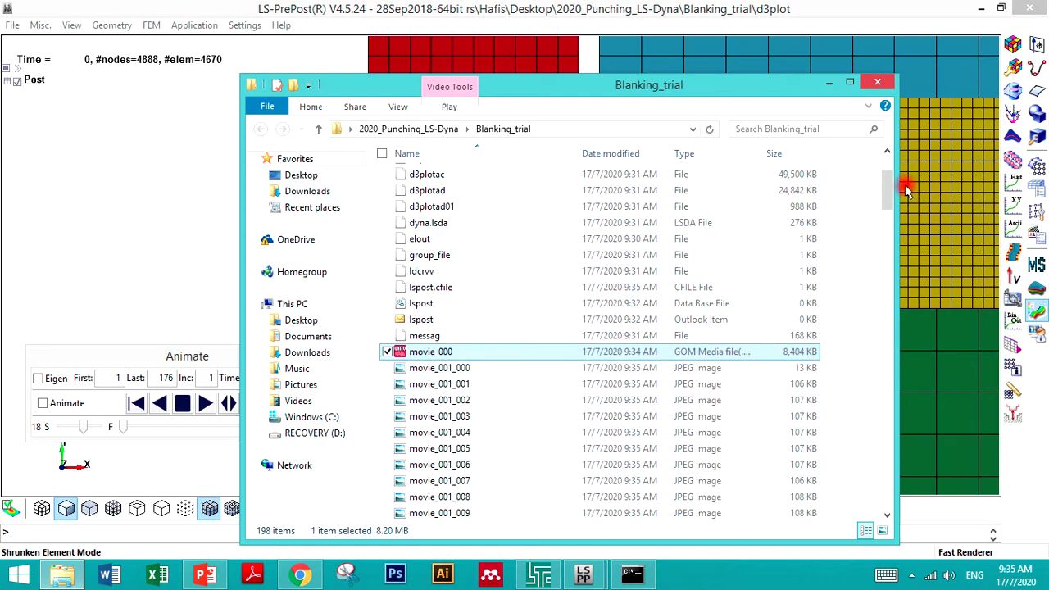
left_click_drag(890, 188, 881, 258)
scroll(523, 259, "up", 1)
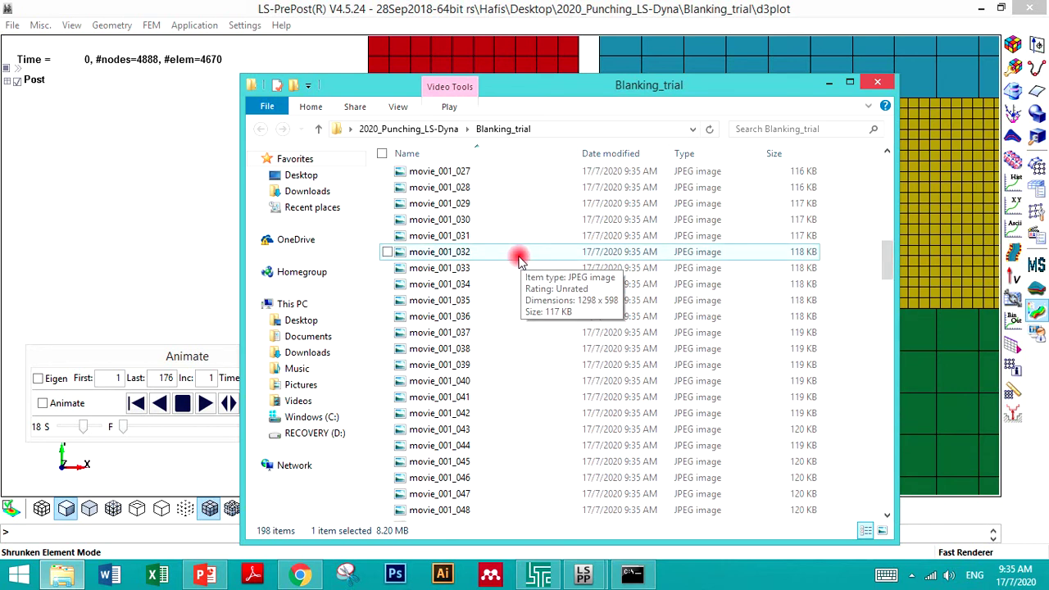
- View the exported frames movie_001_030 and movie_001_063 in Windows Photo Viewer, closing each image and returning to the file list
left_click(460, 221)
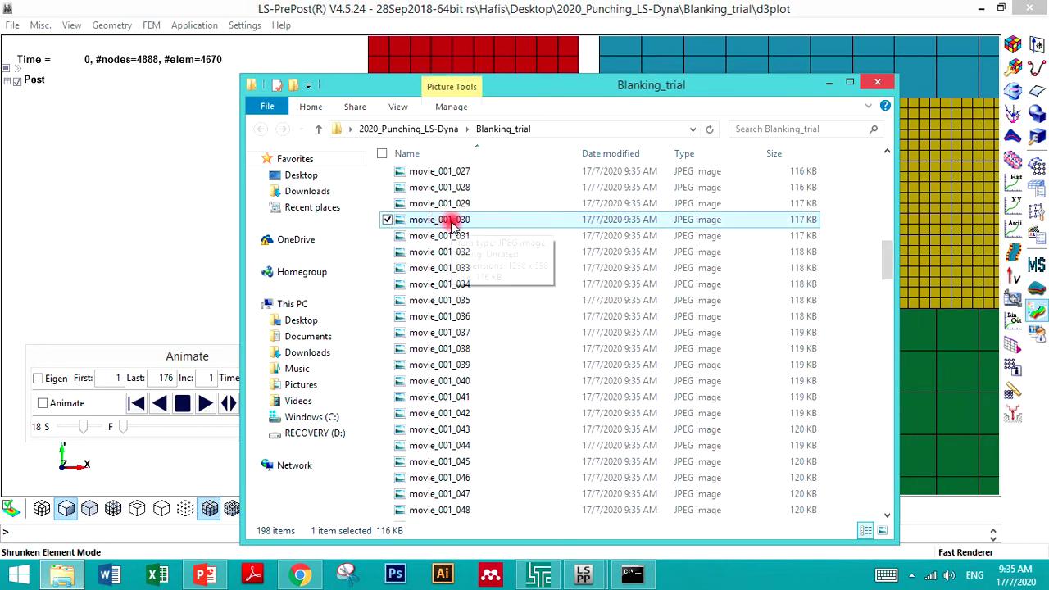
double_click(452, 222)
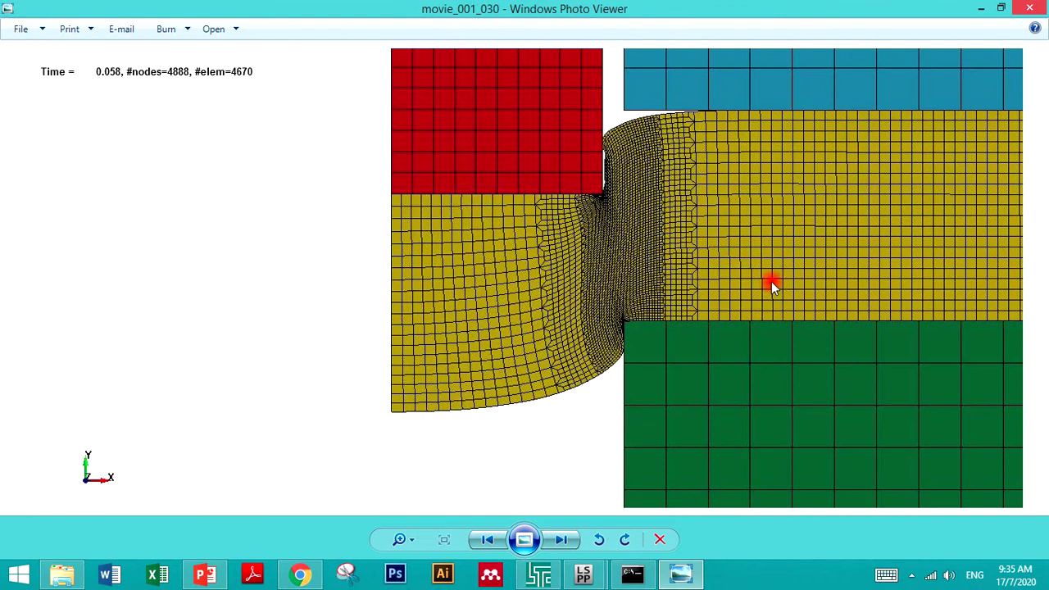
left_click(1033, 16)
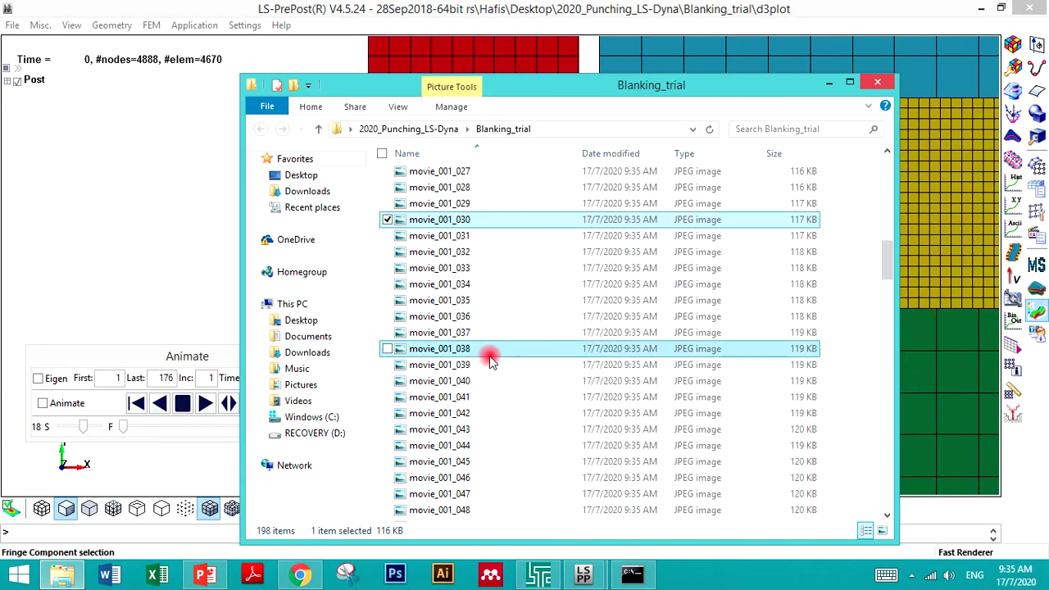
left_click(489, 356)
scroll(480, 410, "down", 7)
double_click(429, 419)
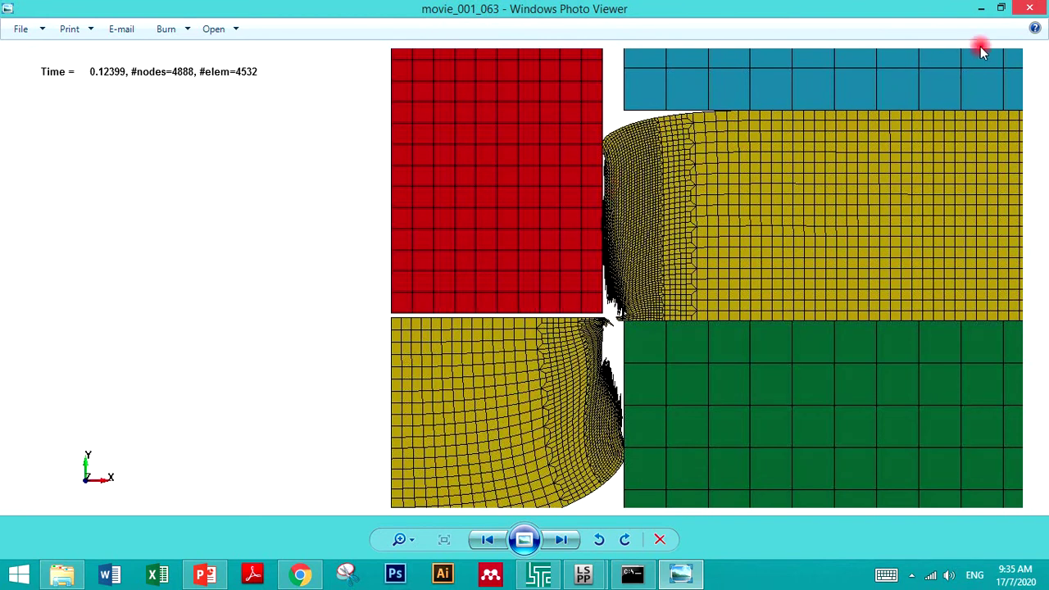
left_click(1029, 8)
scroll(529, 283, "up", 20)
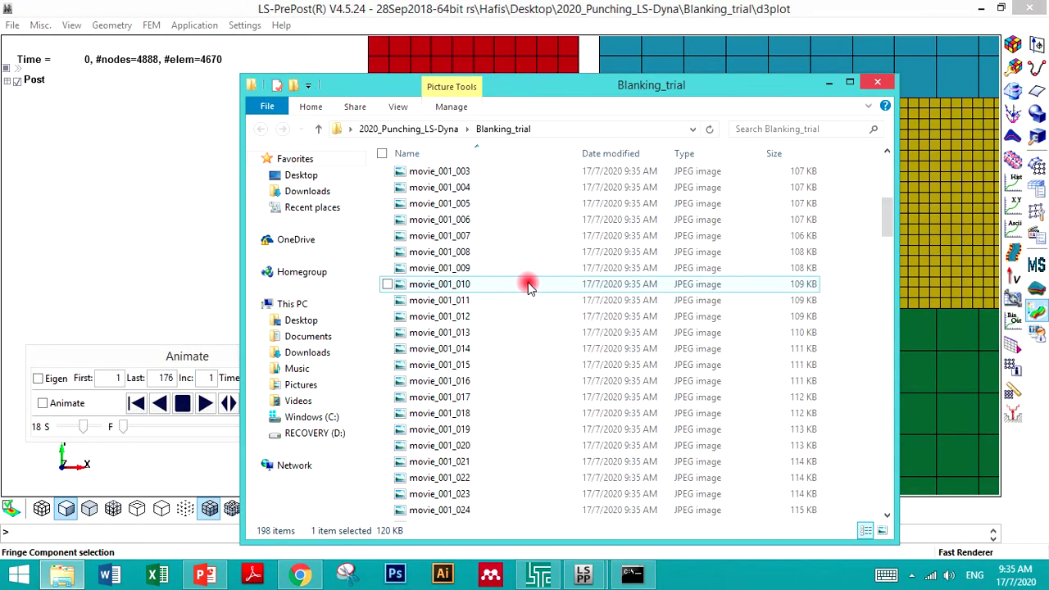
- Play the exported movie_000.wmv from the Blanking_trial folder, close the player and return to LS-PrePost
left_click(441, 484)
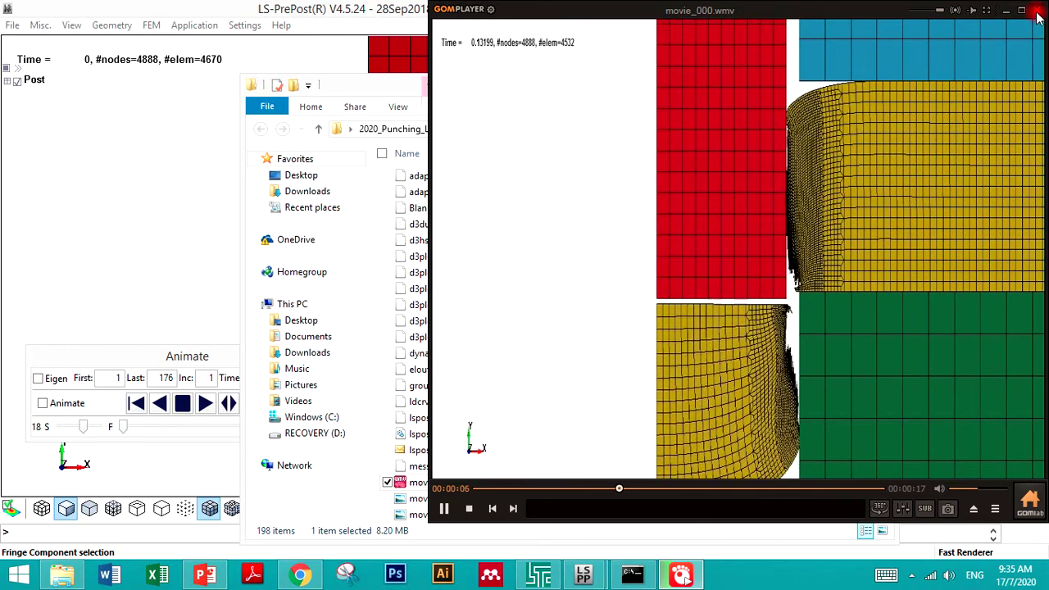
key("alt+F4")
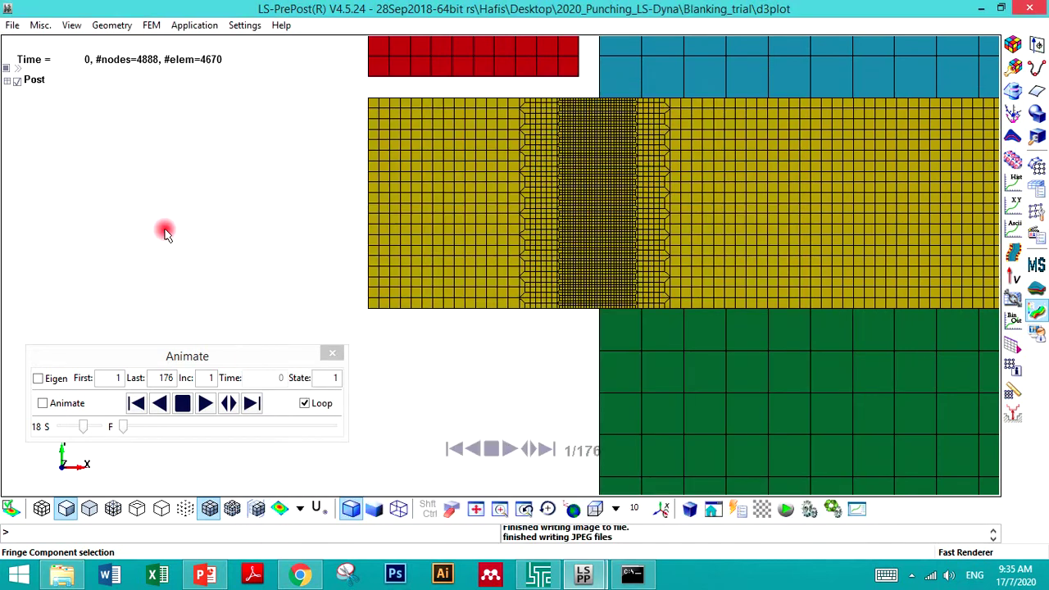
left_click(168, 228)
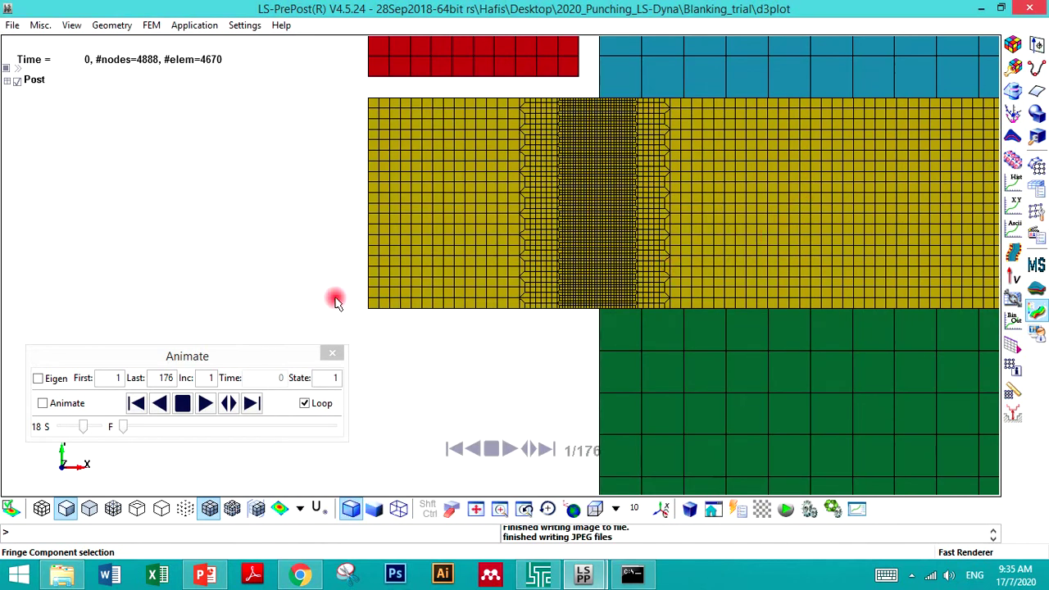
- Move the Animate dialog down clear of the model and frame the punch, sheet and die around the shearing zone
scroll(335, 302, "up", 2)
scroll(449, 211, "down", 3)
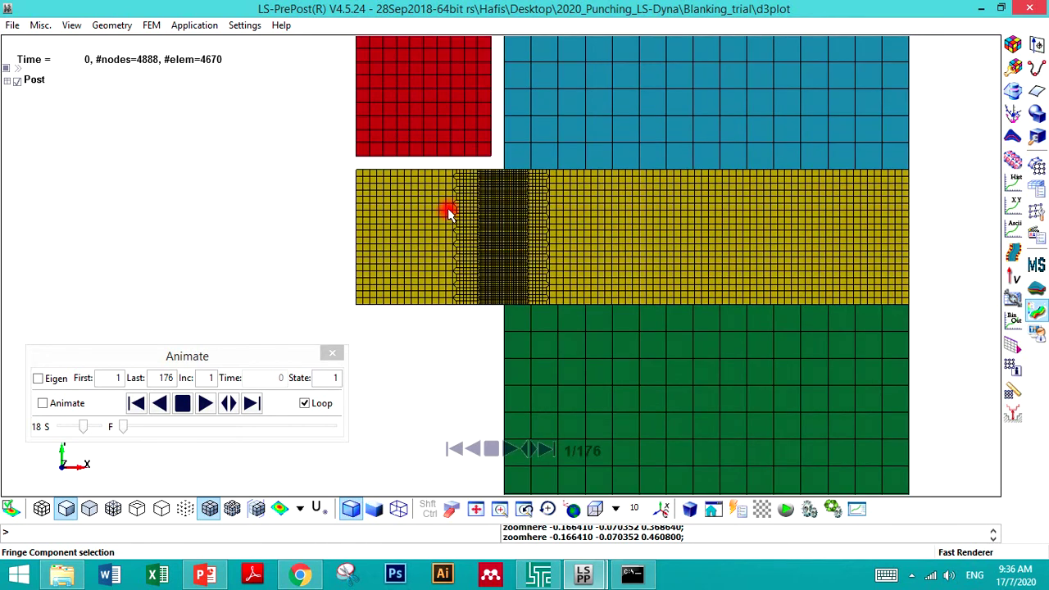
scroll(508, 234, "up", 1)
left_click_drag(251, 359, 248, 476)
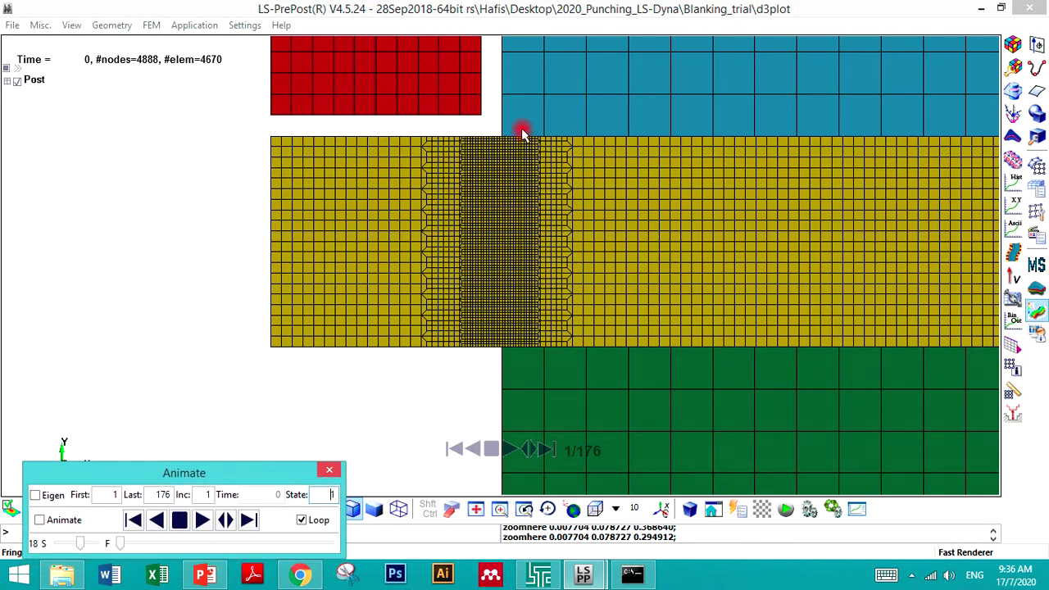
scroll(336, 347, "down", 1)
scroll(338, 349, "up", 1)
scroll(339, 348, "up", 2)
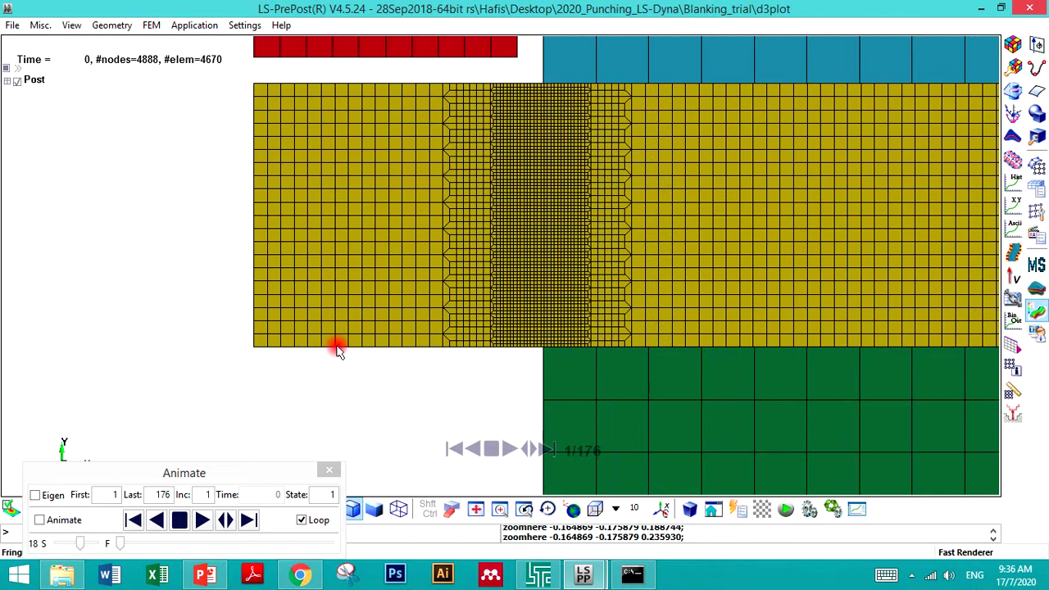
scroll(550, 67, "down", 1)
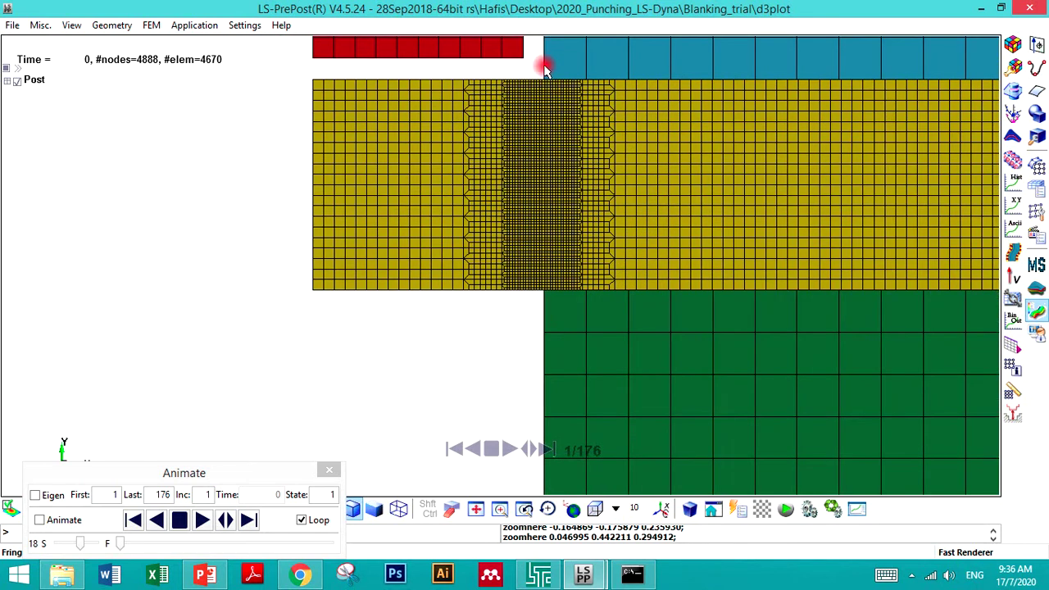
- Display effective plastic strain as the fringe component, look at the stress resultant components and close the fringe component settings
left_click(1013, 44)
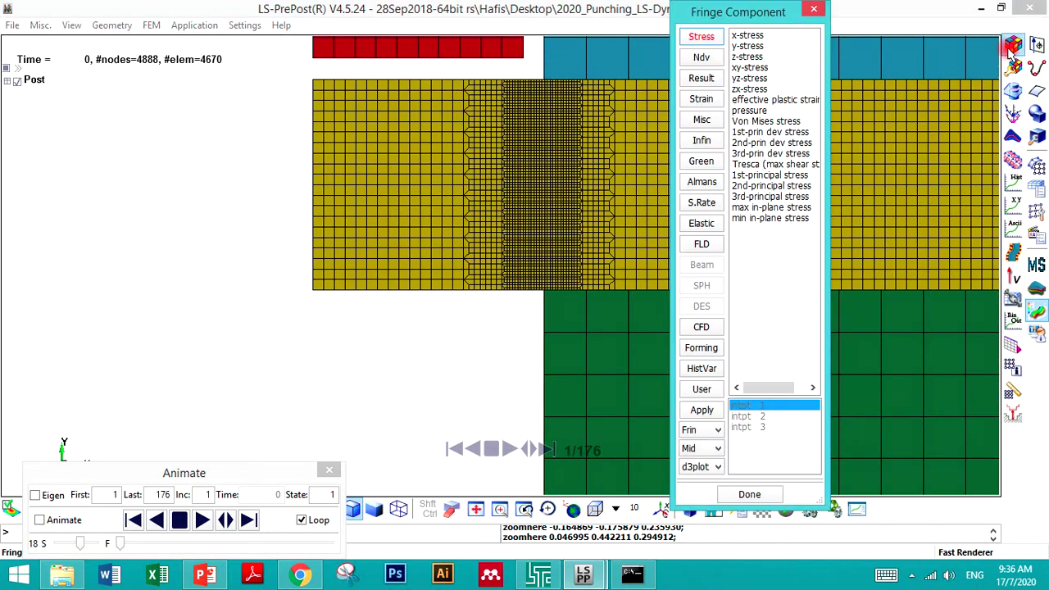
left_click(768, 100)
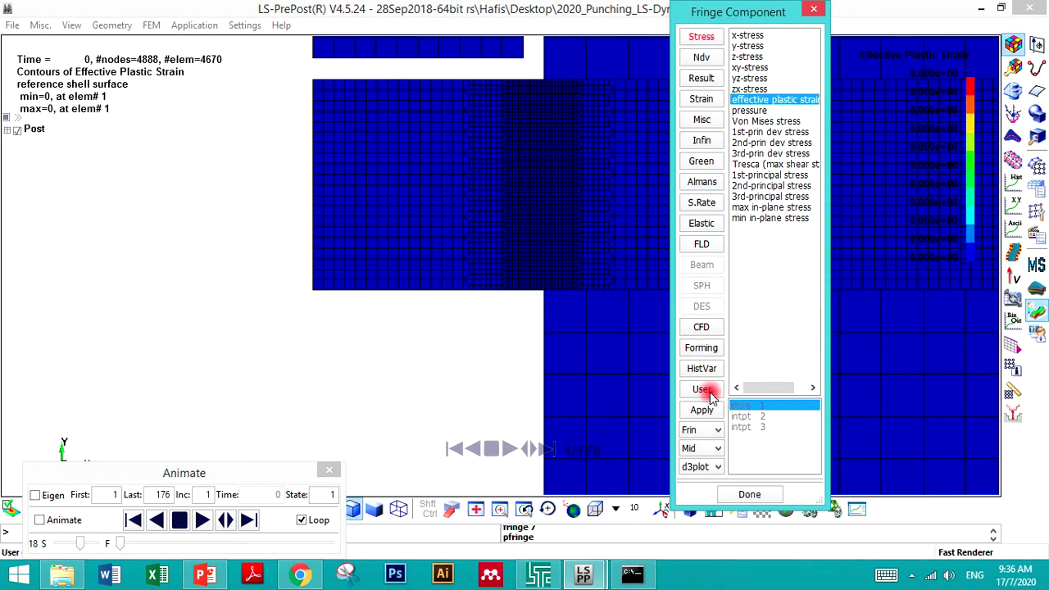
left_click(709, 468)
left_click(710, 468)
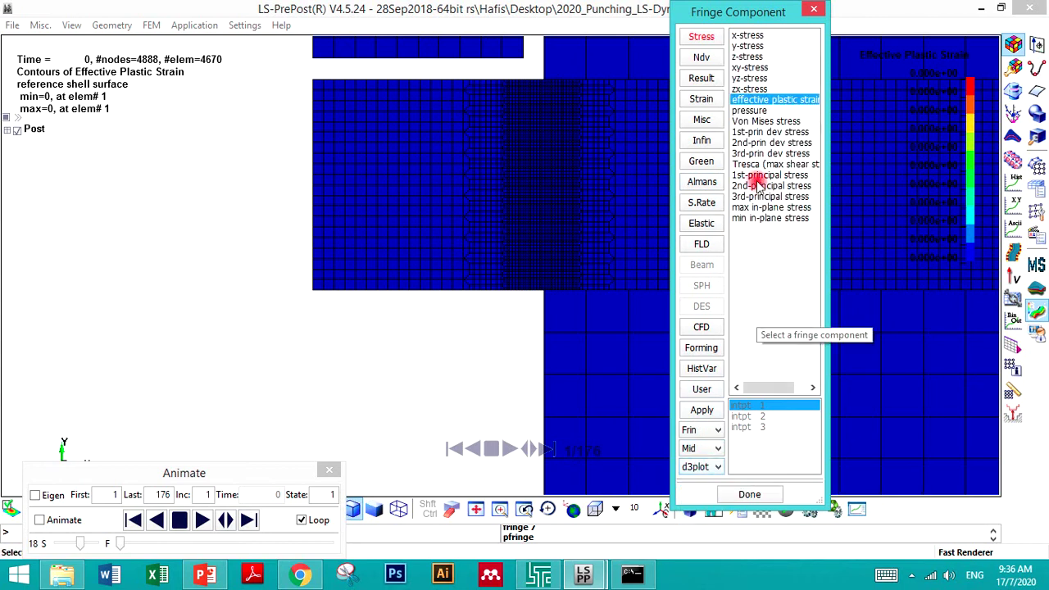
left_click(701, 78)
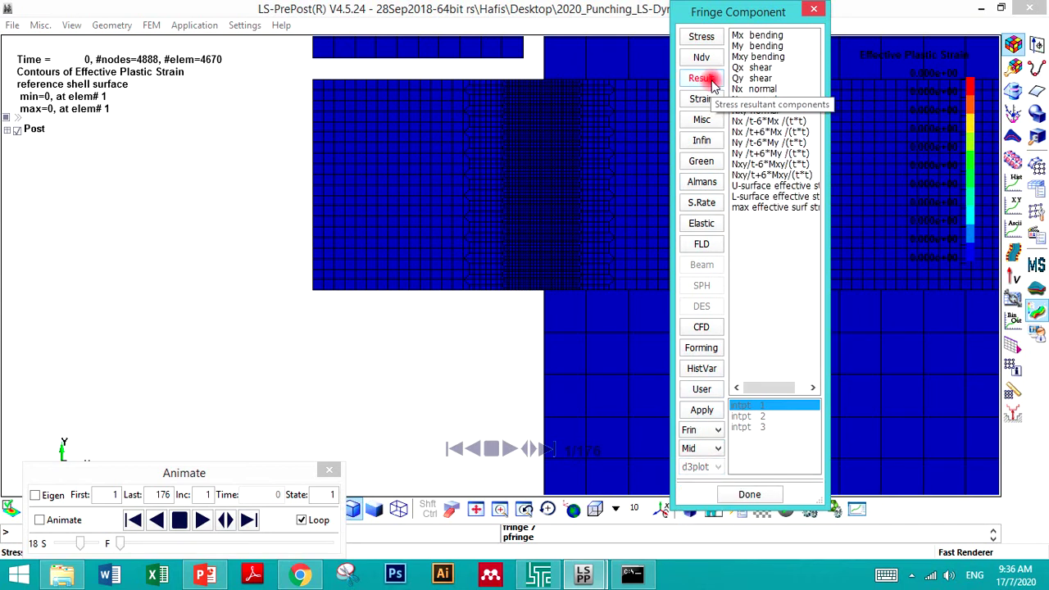
left_click(813, 9)
- Set the fringe range to cover the entire model with user-defined limits
left_click(1015, 70)
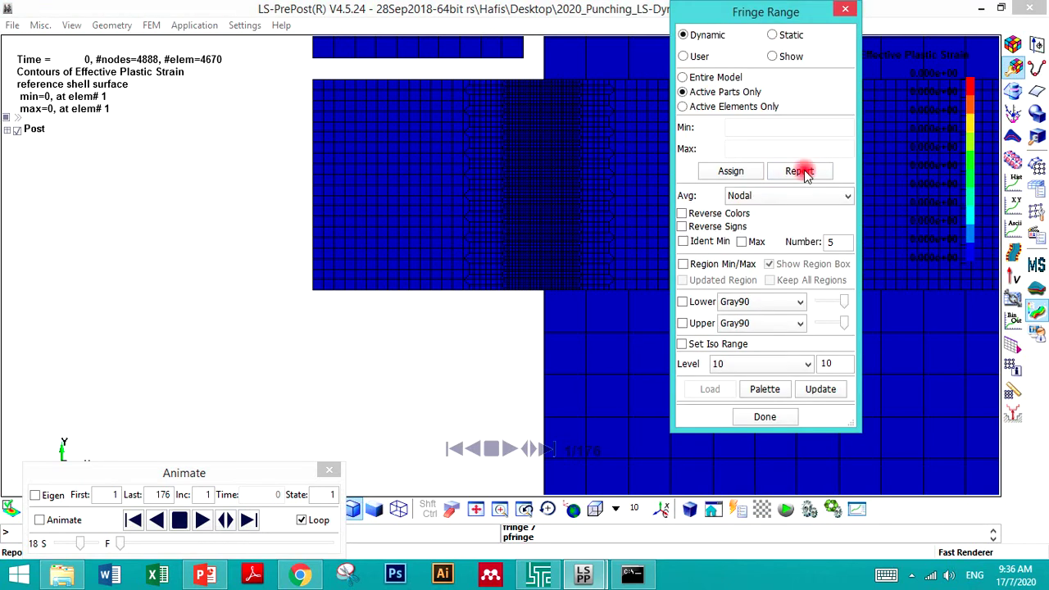
left_click(716, 79)
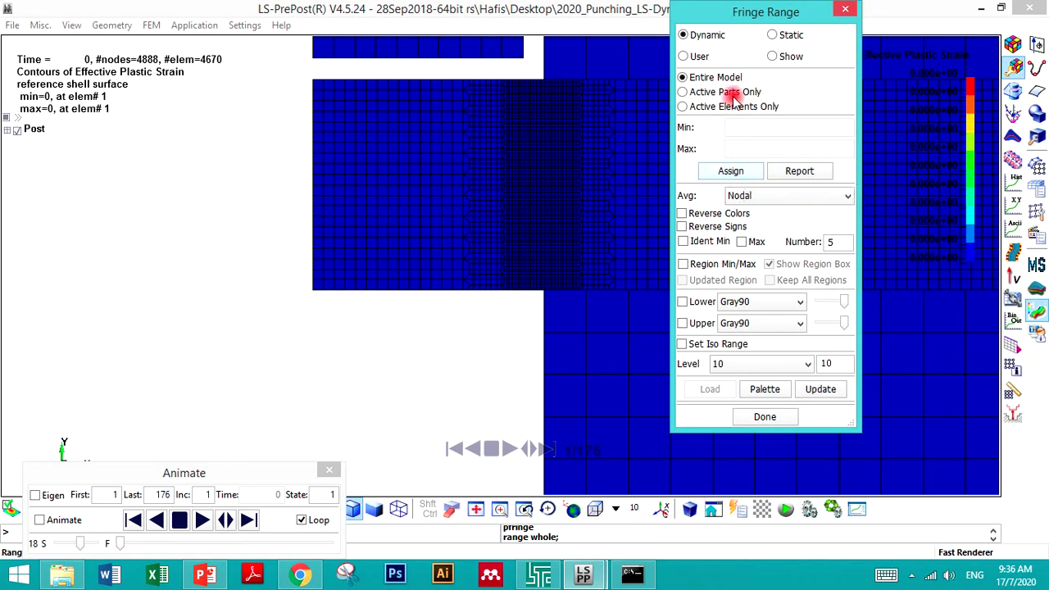
left_click(685, 58)
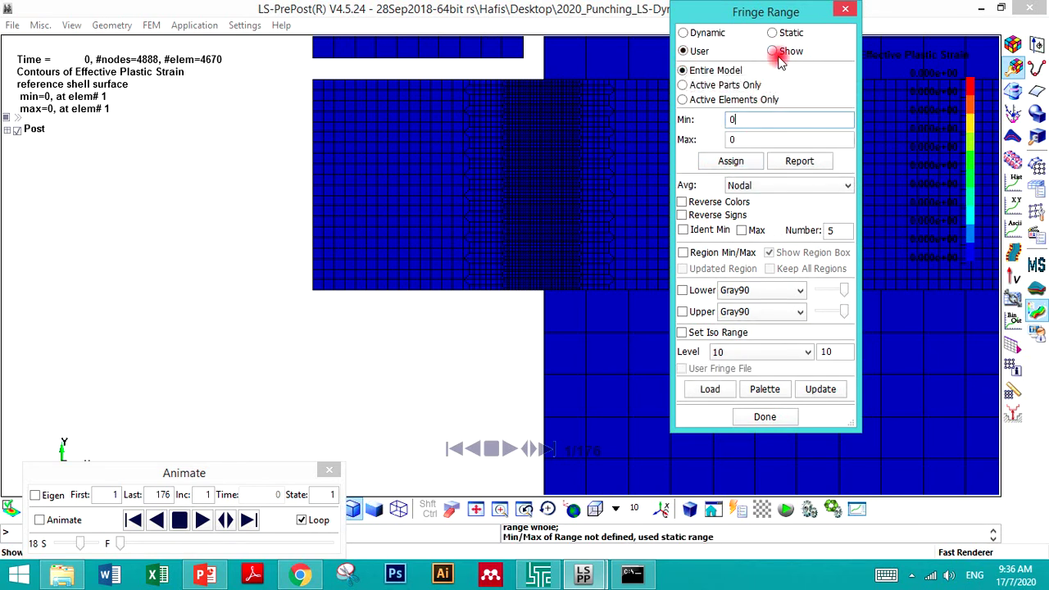
left_click(765, 416)
- Reapply the effective plastic strain fringe and play the animation, stopping it at state 44
left_click(1014, 45)
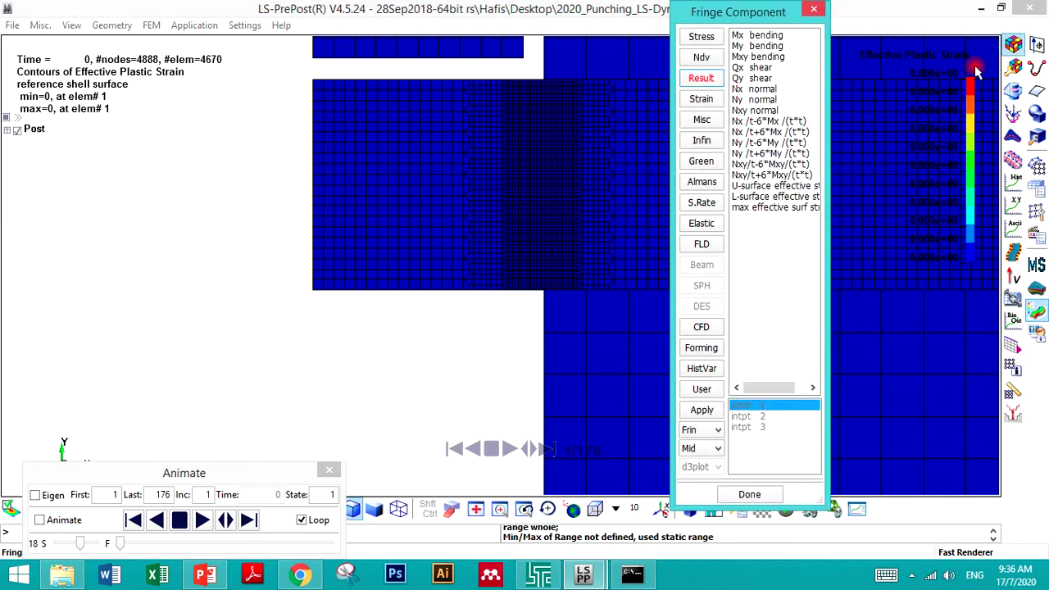
left_click(699, 38)
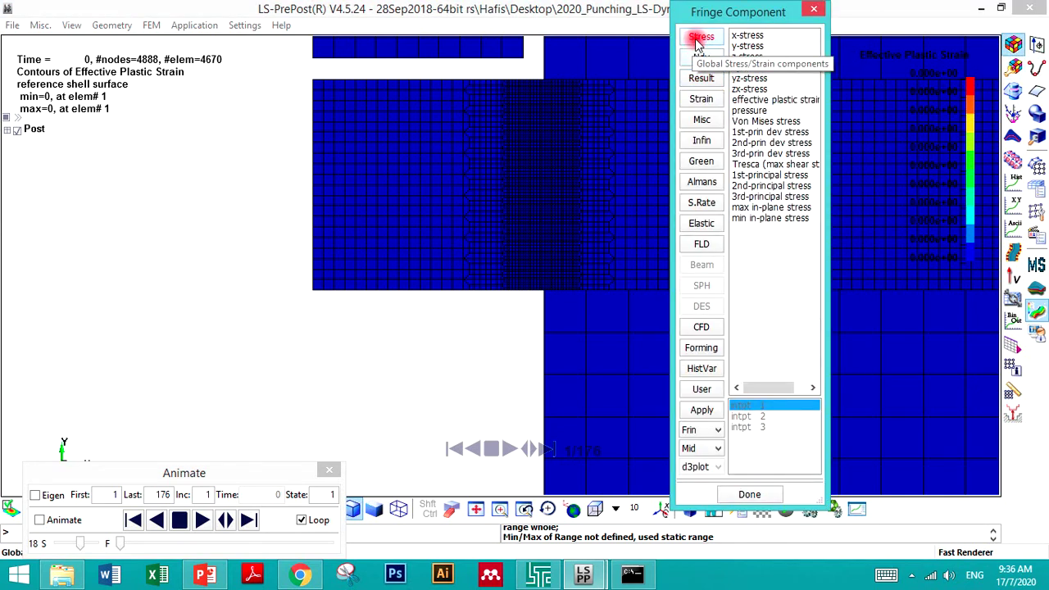
left_click(750, 102)
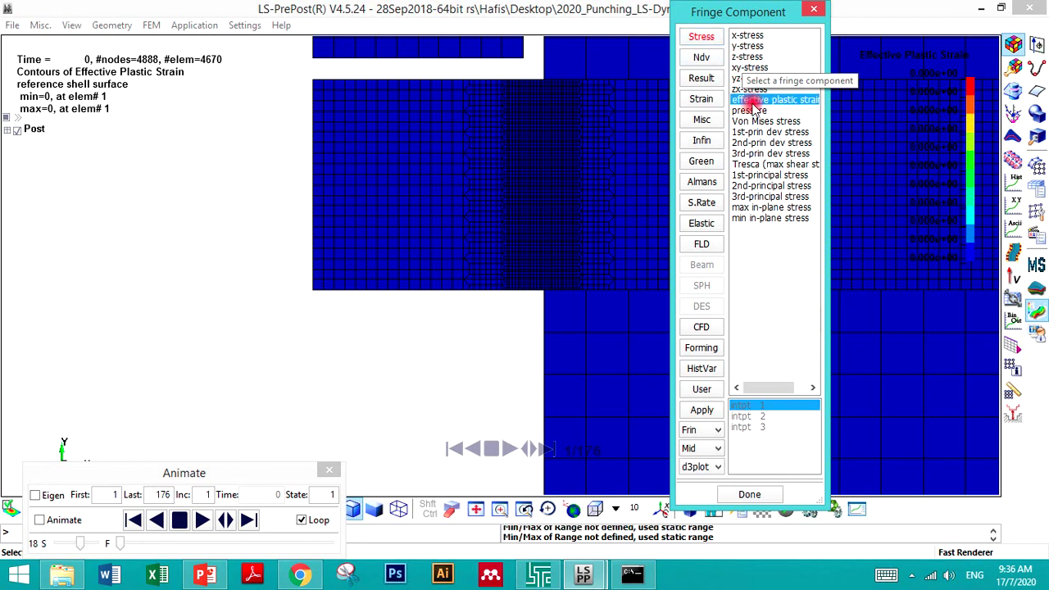
left_click(728, 494)
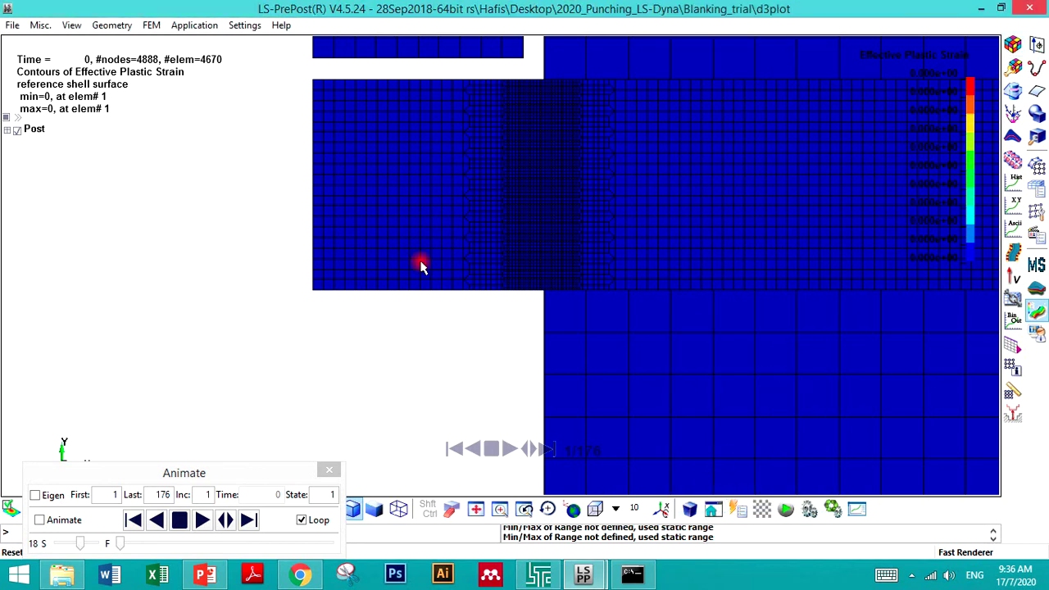
left_click(203, 518)
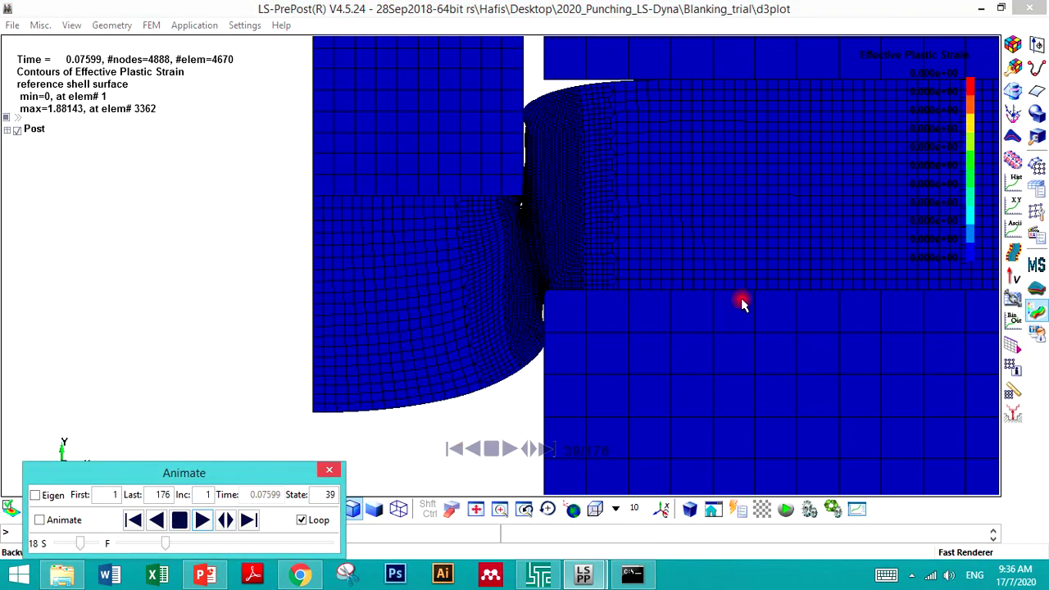
left_click(177, 520)
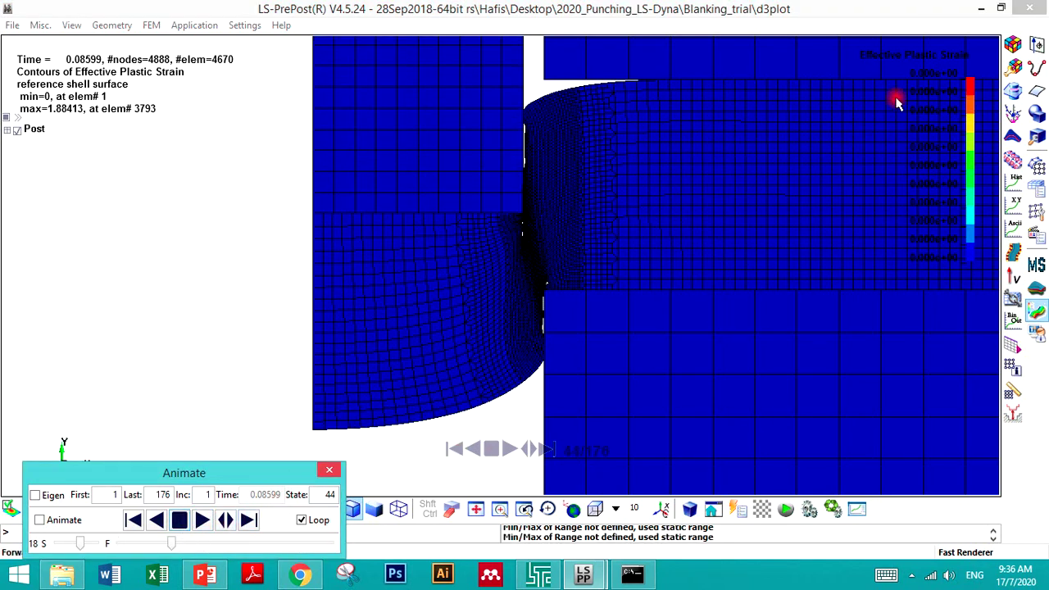
- Try the 3rd principal deviatoric stress and Von Mises stress fringes and reselect effective plastic strain
left_click(1013, 43)
left_click(752, 155)
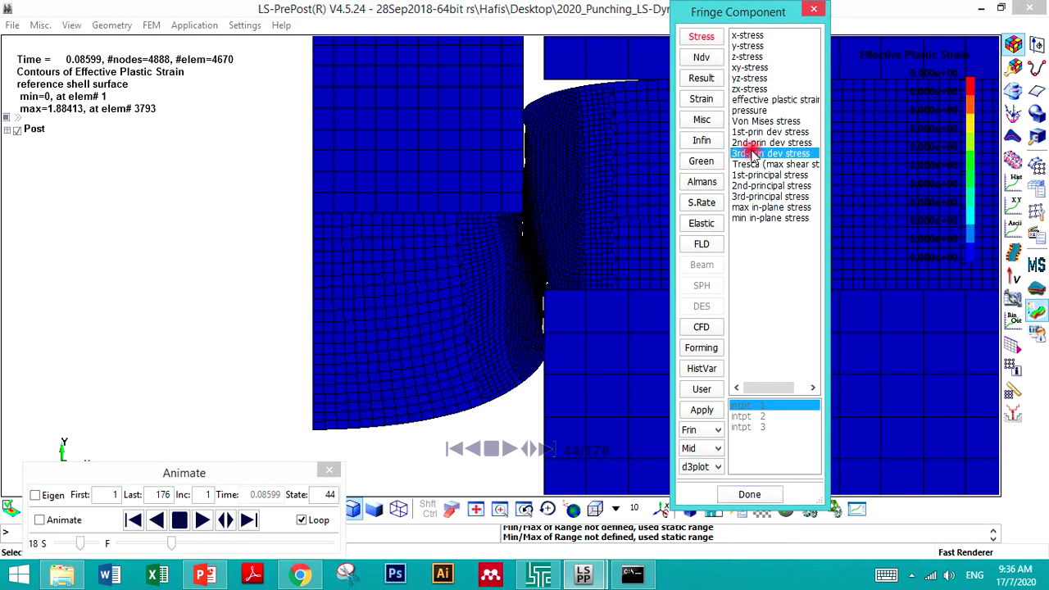
left_click(752, 122)
left_click(752, 100)
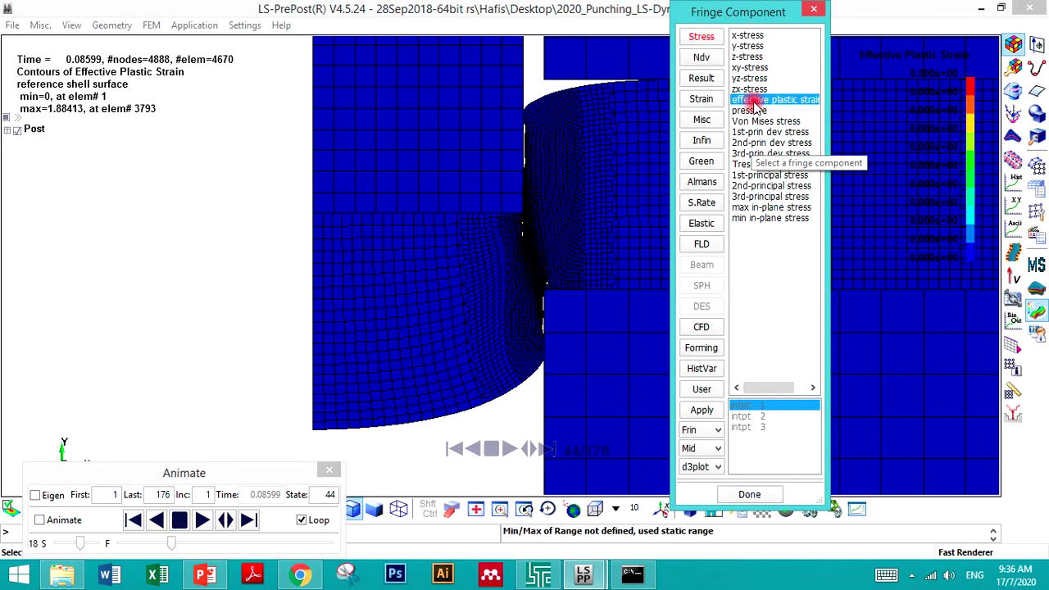
left_click(814, 9)
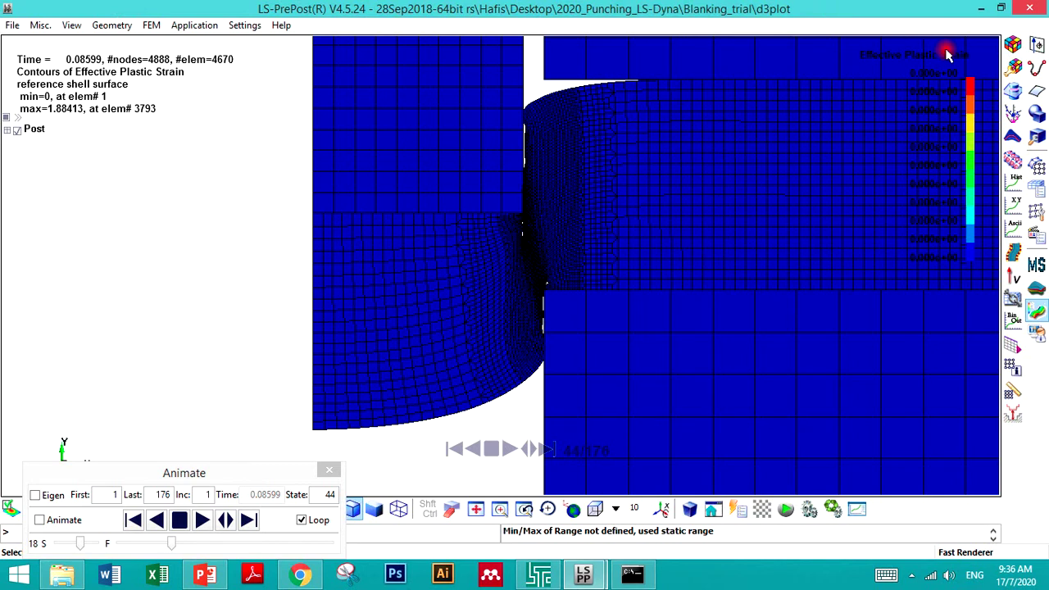
- Switch the fringe range to dynamic for the entire model
left_click(1013, 67)
left_click(684, 33)
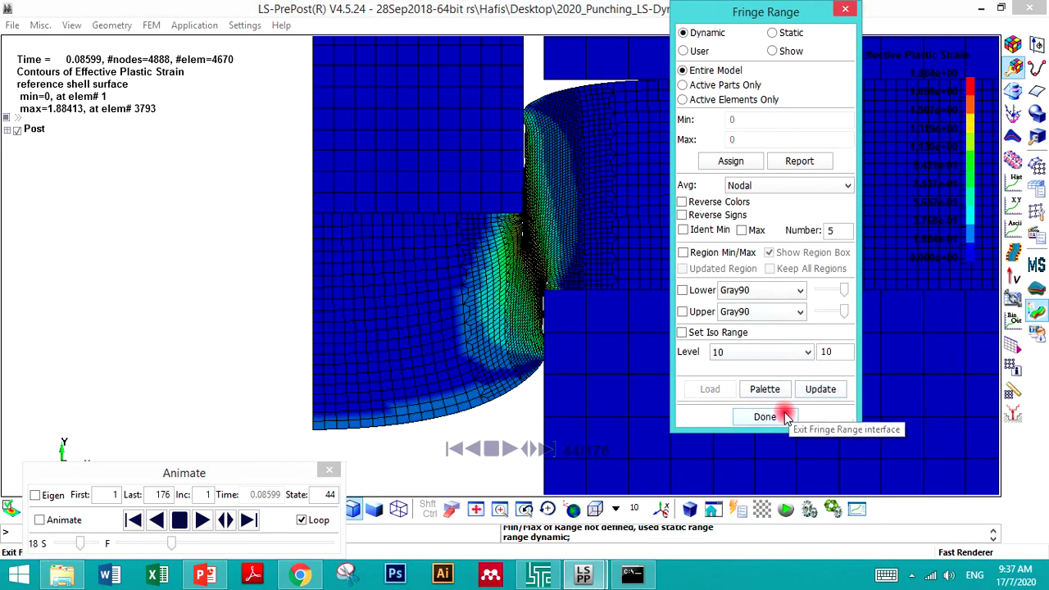
left_click(764, 418)
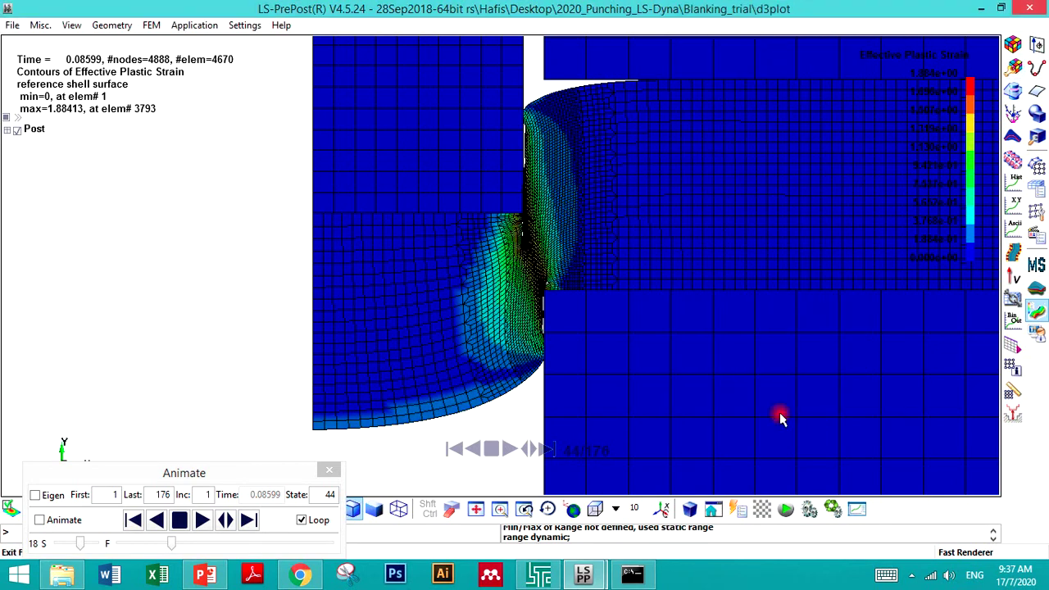
- Select effective plastic strain again as the fringe component at state 44 and close the component settings
left_click(1017, 47)
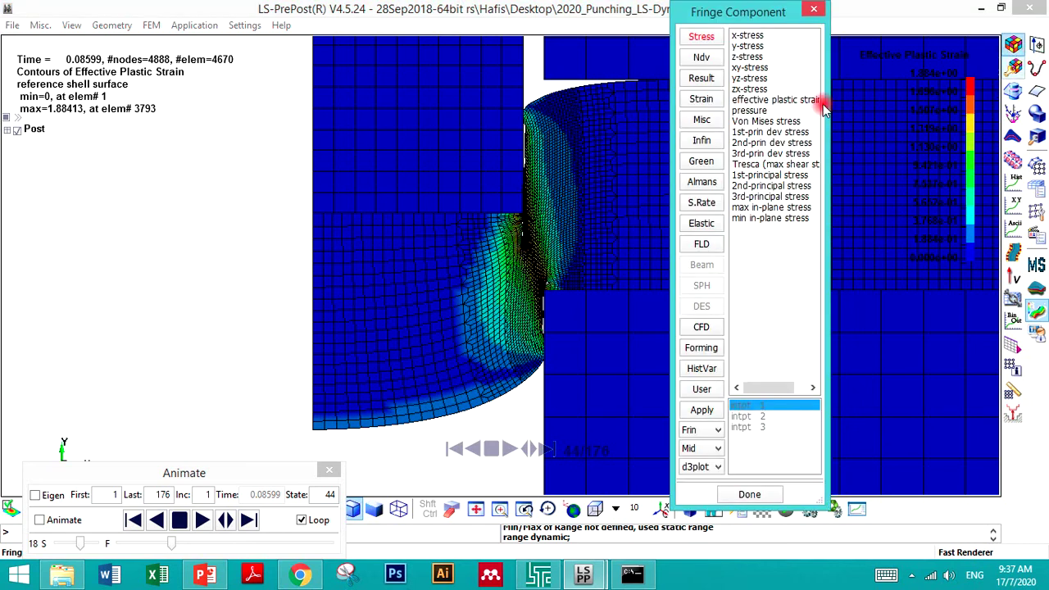
left_click(747, 100)
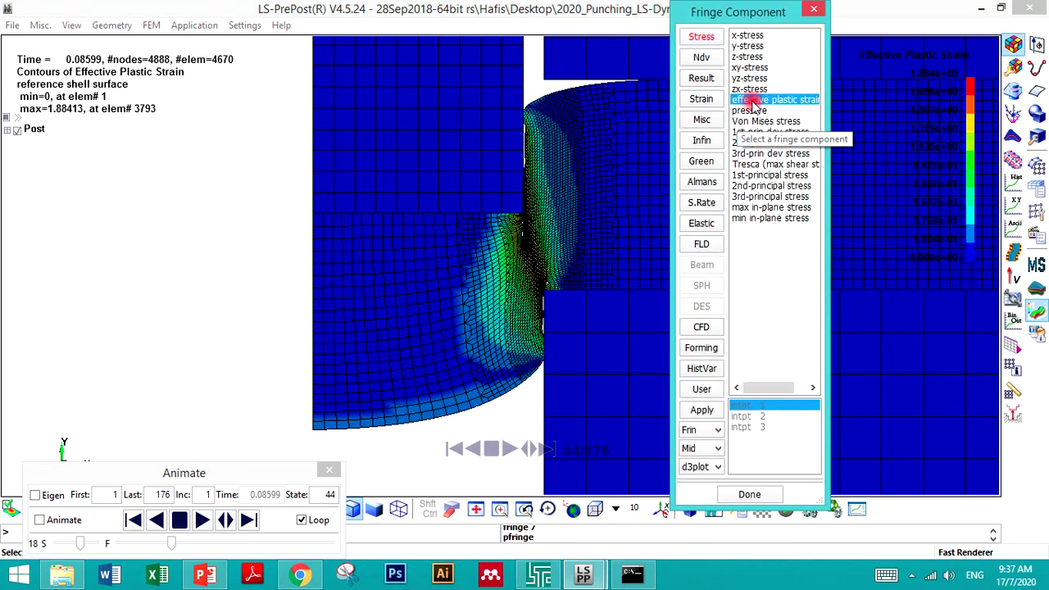
left_click(746, 494)
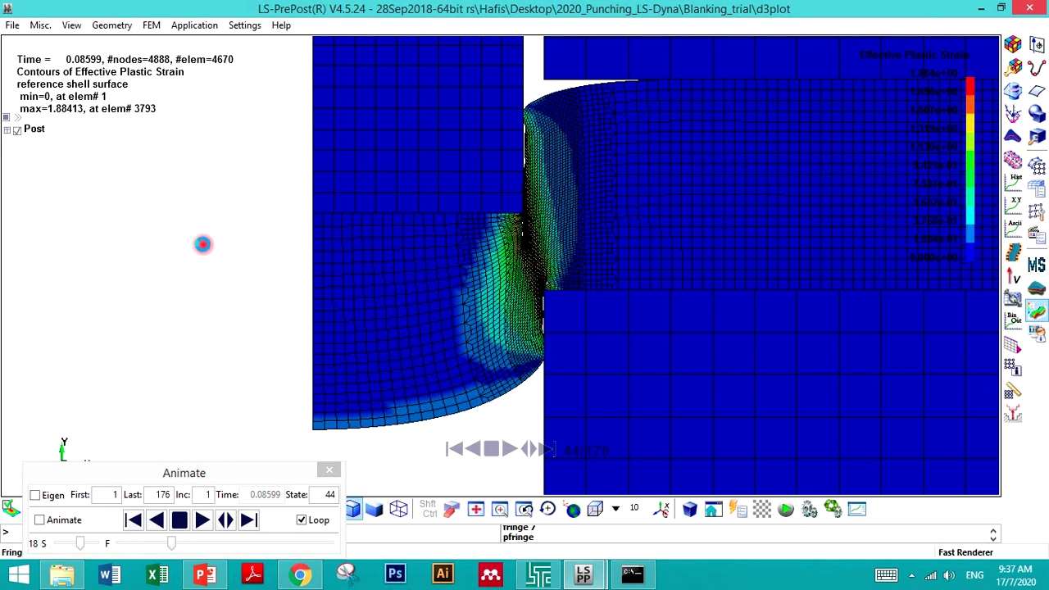
- Examine the effective plastic strain contours along the sheared edge against the colour legend and the result annotations
scroll(358, 215, "down", 2)
scroll(103, 238, "up", 2)
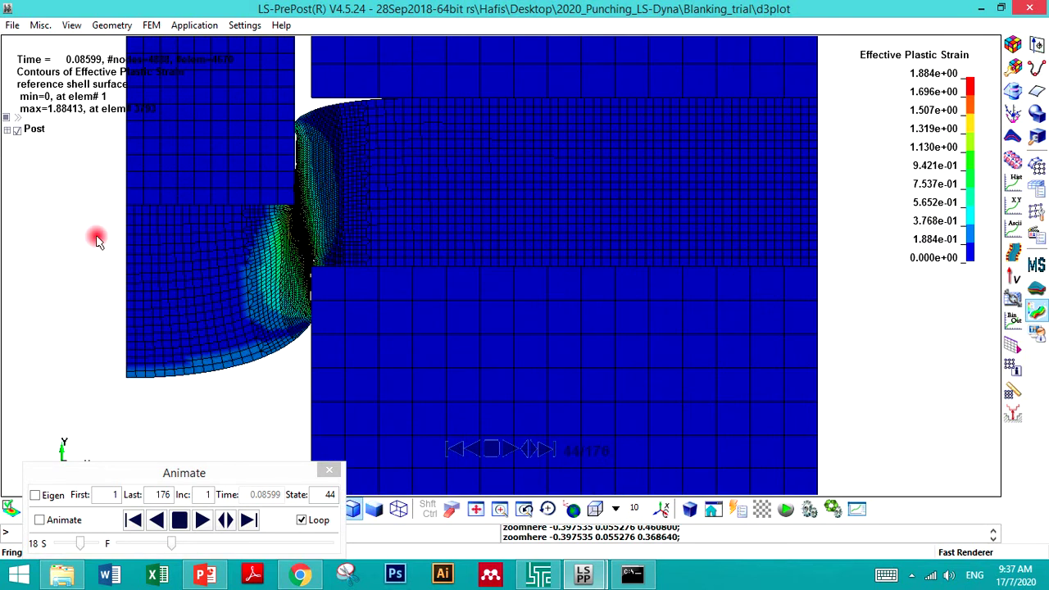
scroll(403, 286, "up", 1)
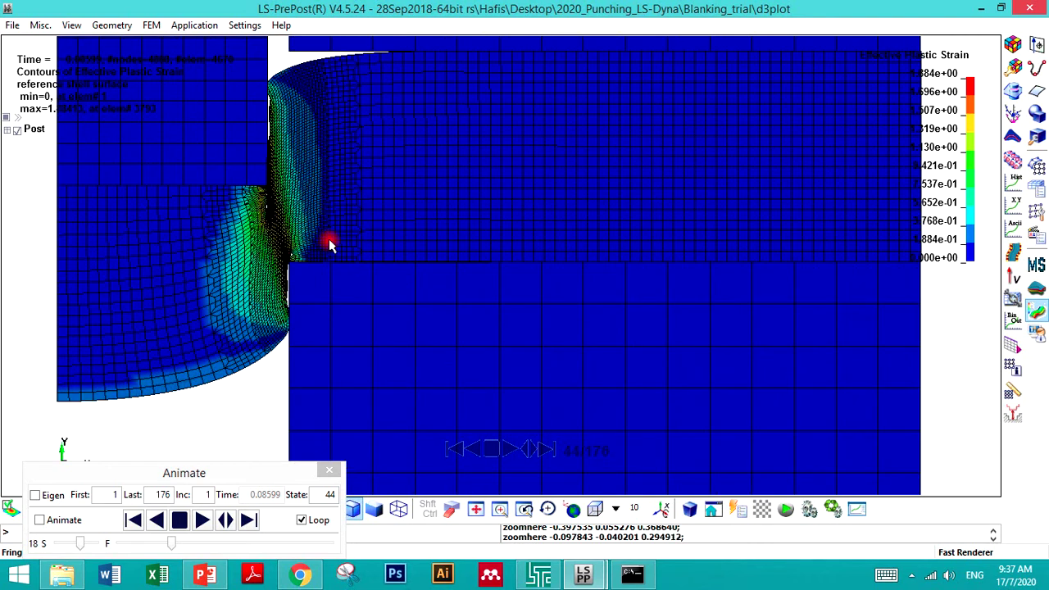
scroll(328, 239, "down", 1)
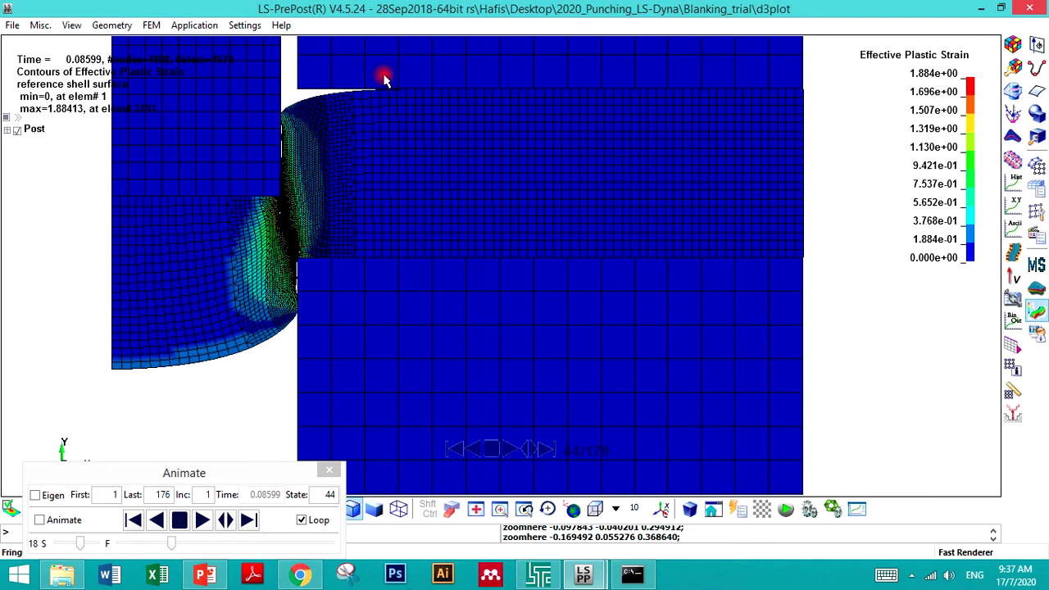
scroll(384, 78, "up", 1)
scroll(385, 79, "down", 1)
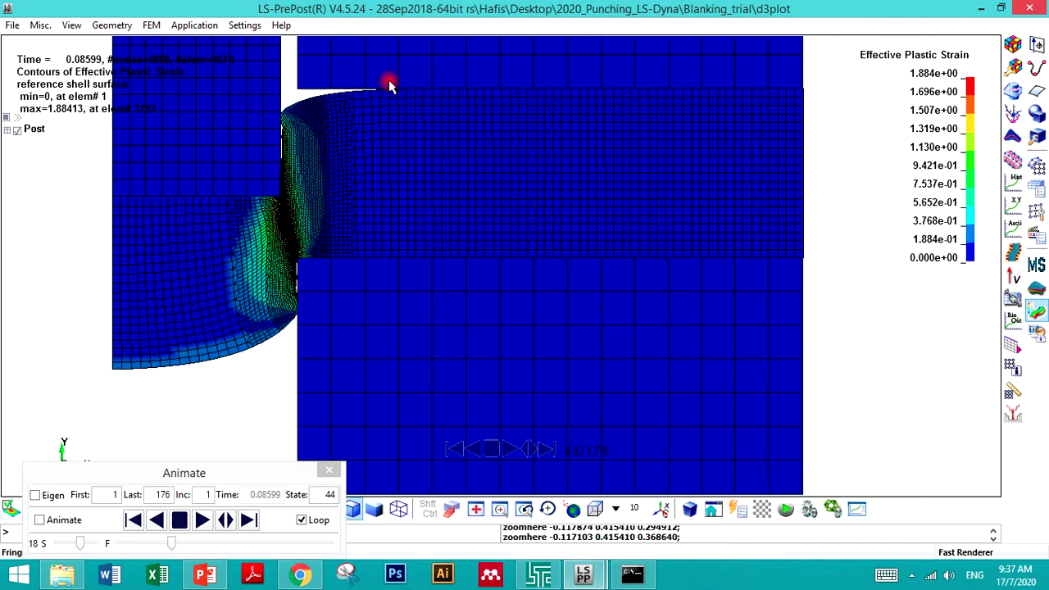
scroll(818, 56, "up", 1)
scroll(818, 59, "down", 1)
scroll(123, 84, "up", 1)
scroll(123, 83, "down", 1)
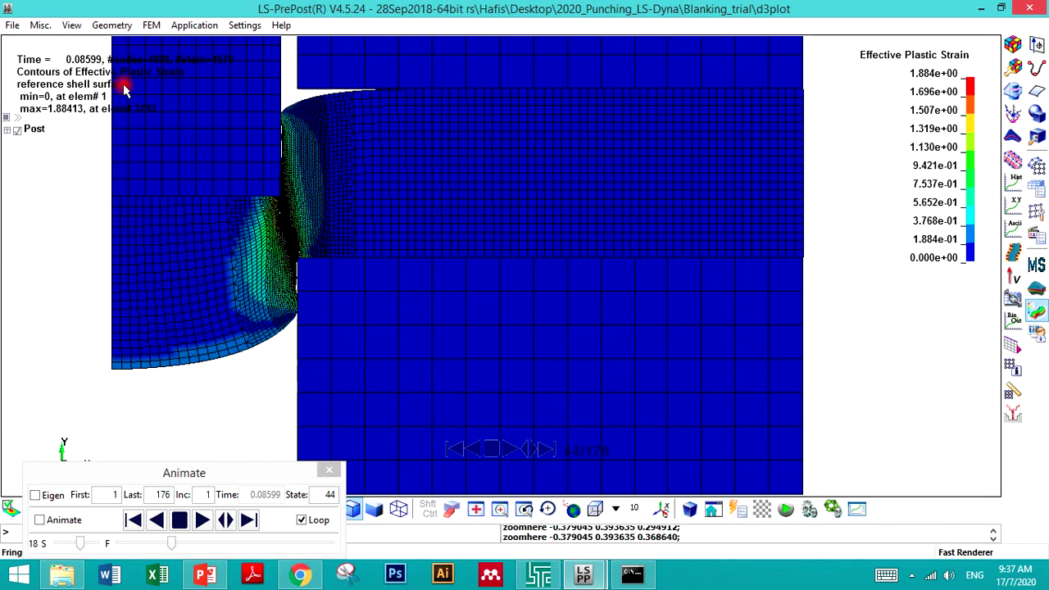
scroll(432, 48, "up", 1)
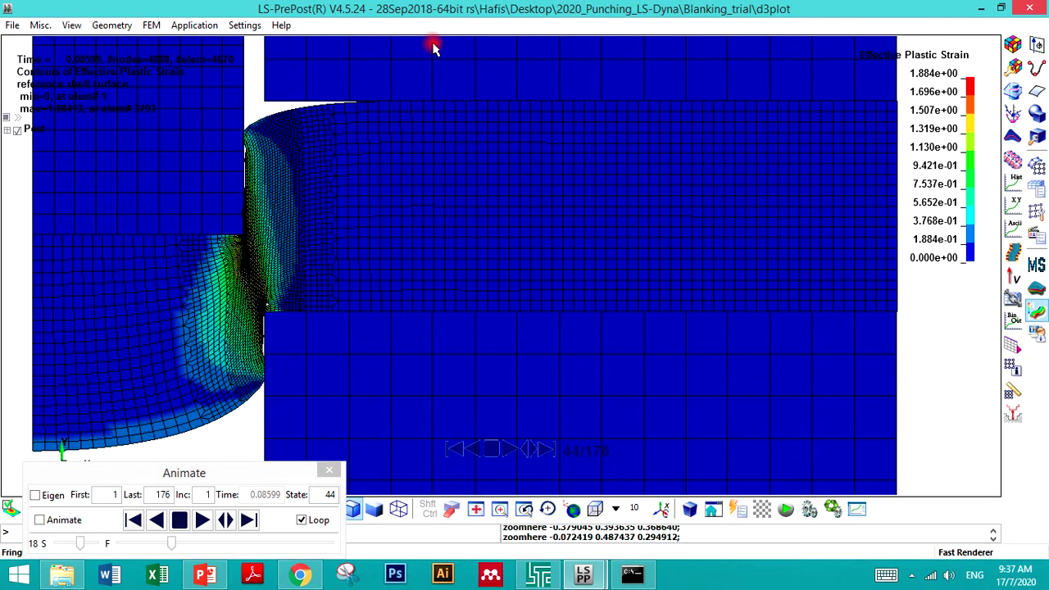
scroll(907, 43, "down", 1)
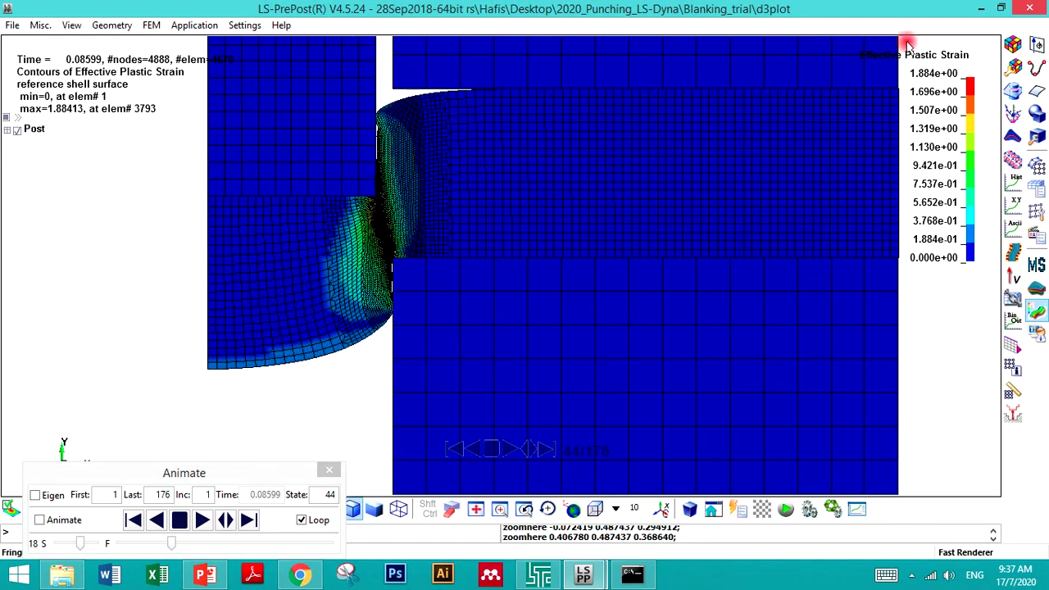
- Examine the effective plastic strain contours around the punch and die corners with the model clear of the colour legend
scroll(908, 42, "up", 1)
scroll(33, 51, "up", 1)
scroll(31, 48, "down", 2)
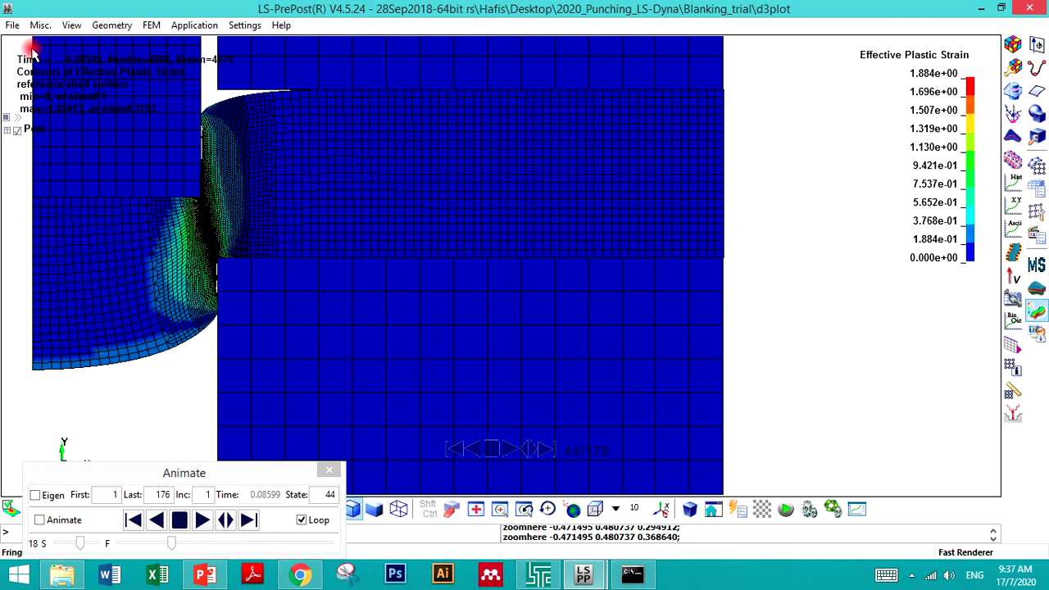
scroll(40, 60, "up", 1)
scroll(129, 59, "up", 1)
scroll(129, 59, "down", 1)
scroll(200, 57, "up", 1)
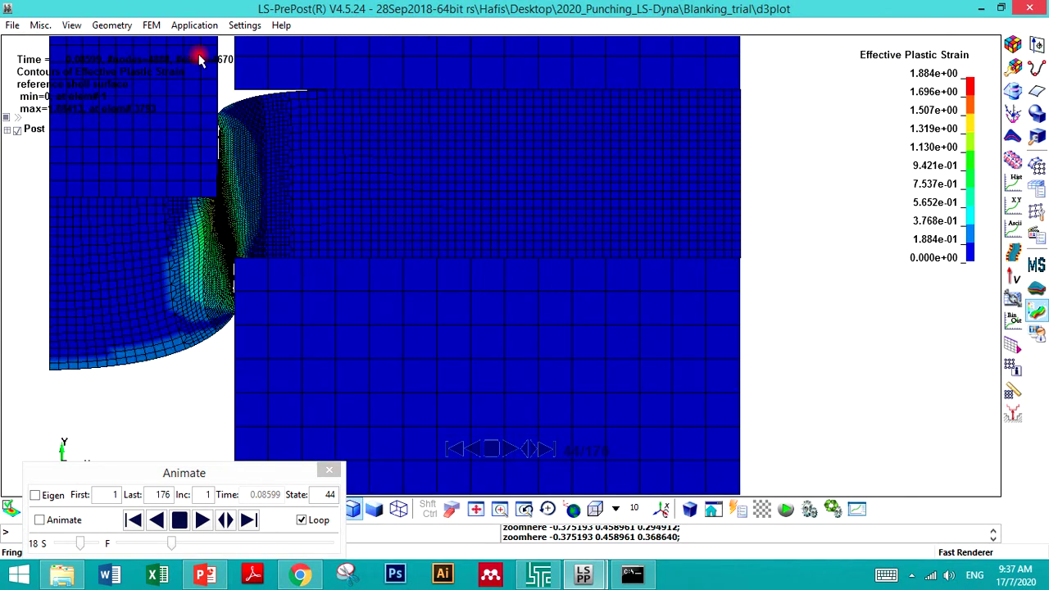
scroll(202, 60, "down", 1)
scroll(205, 66, "down", 1)
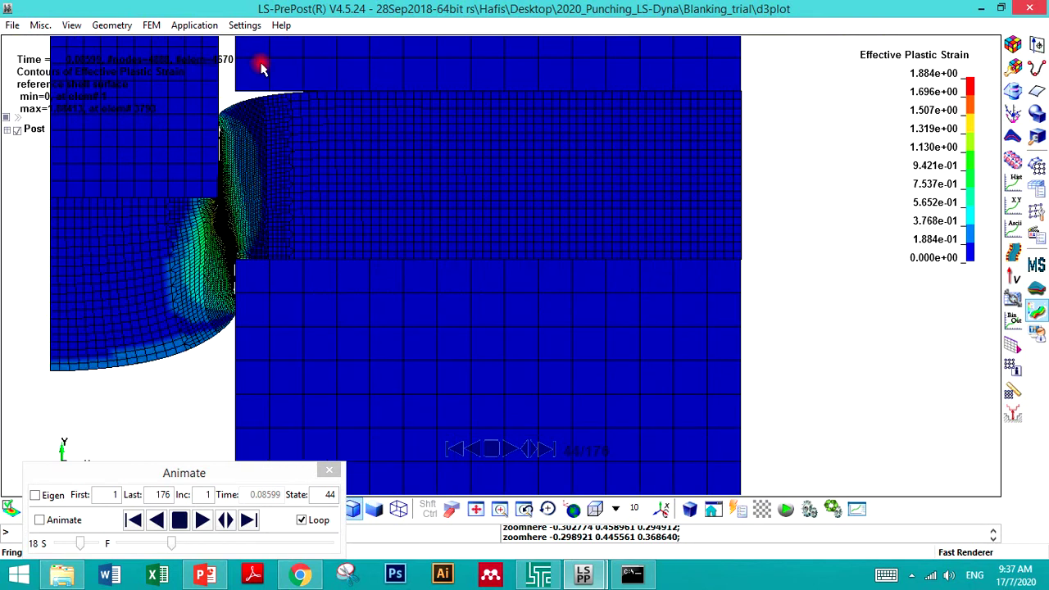
scroll(260, 68, "up", 1)
scroll(260, 68, "down", 1)
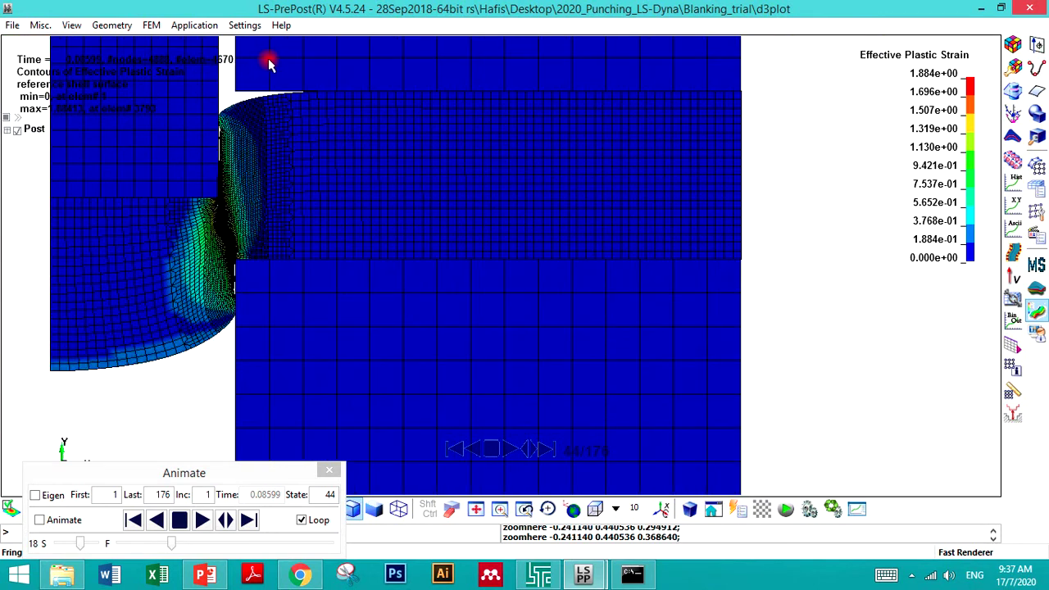
scroll(269, 63, "up", 1)
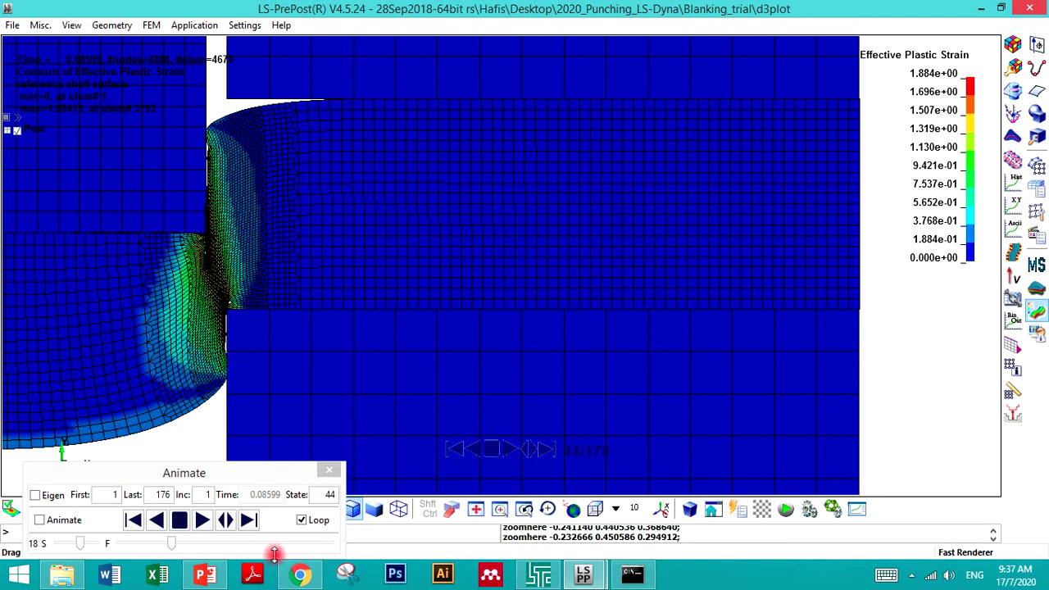
- Play the blanking animation forward, hide the mesh lines on the model, and stop the playback
left_click(202, 522)
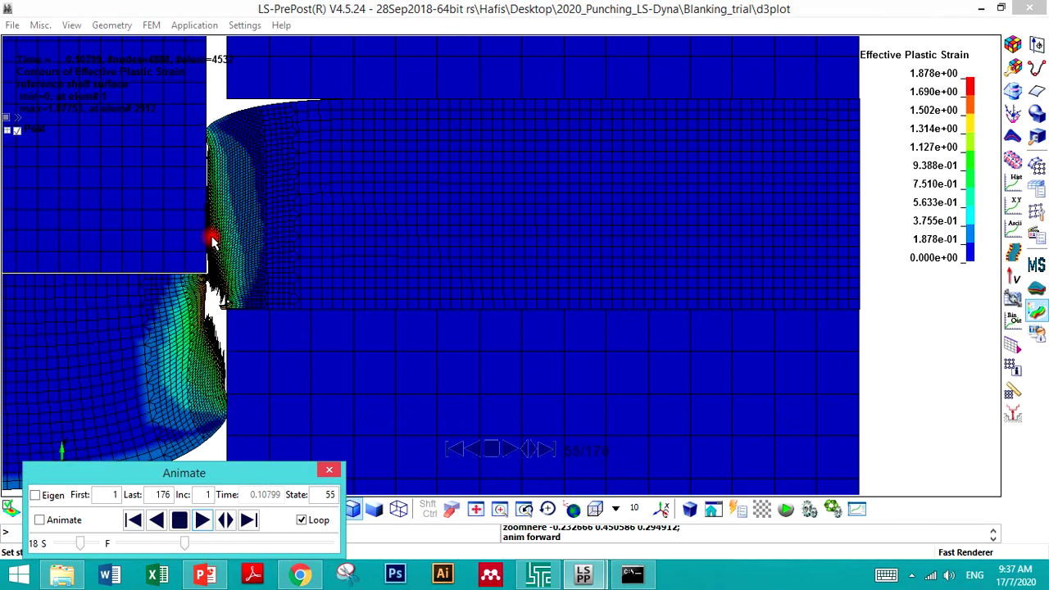
left_click_drag(187, 482, 590, 406)
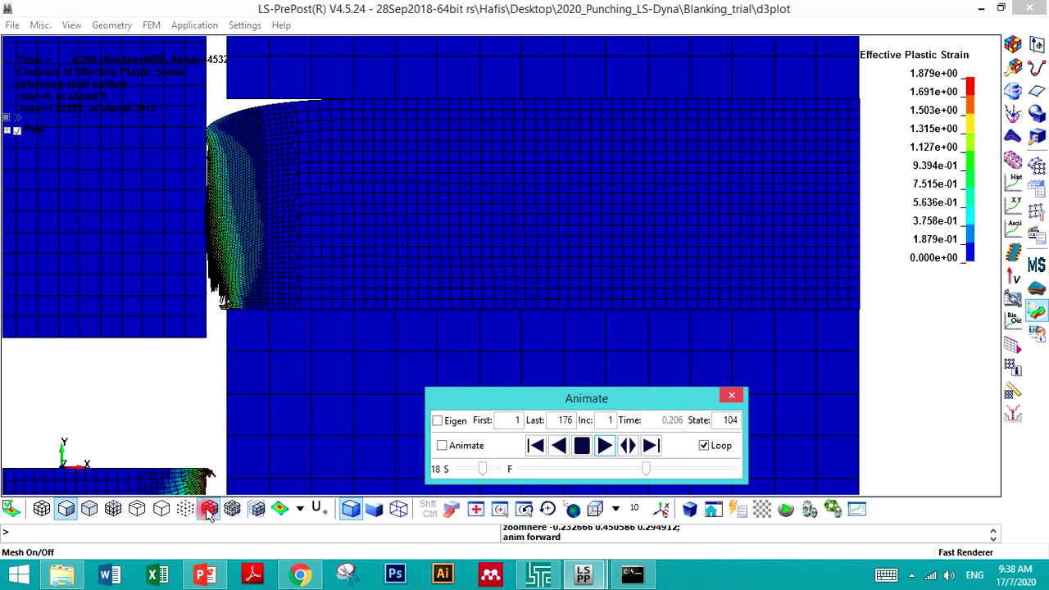
left_click(209, 510)
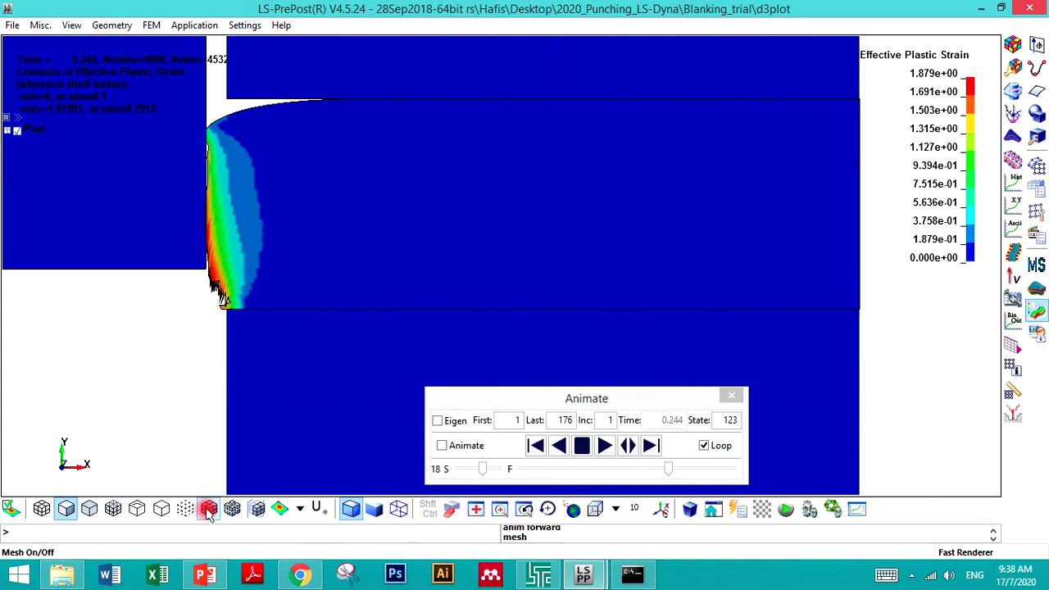
left_click(582, 456)
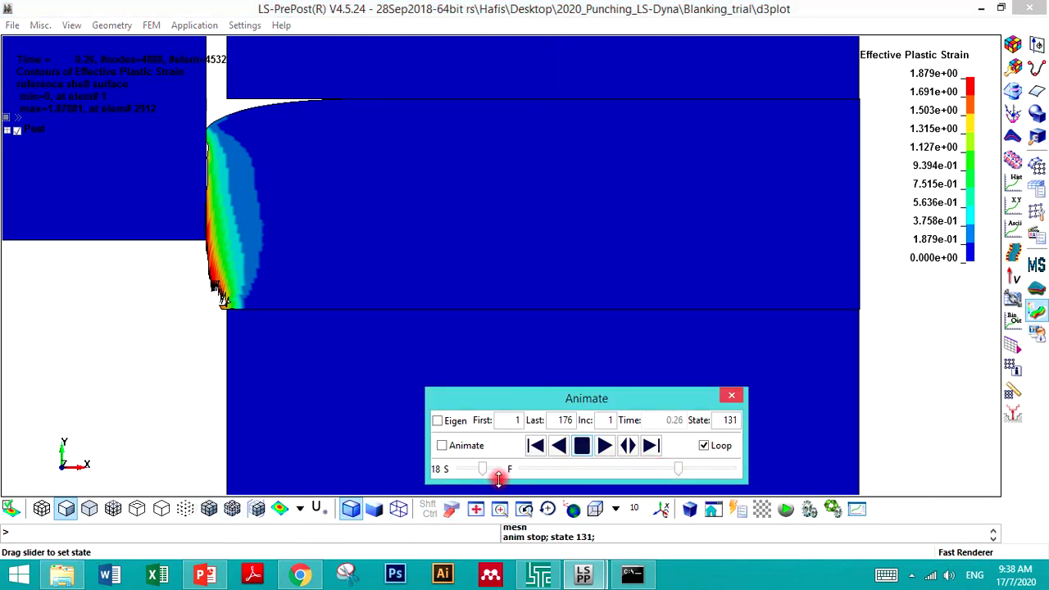
- Set the displayed animation state to 30
left_click_drag(671, 469, 732, 466)
left_click(650, 446)
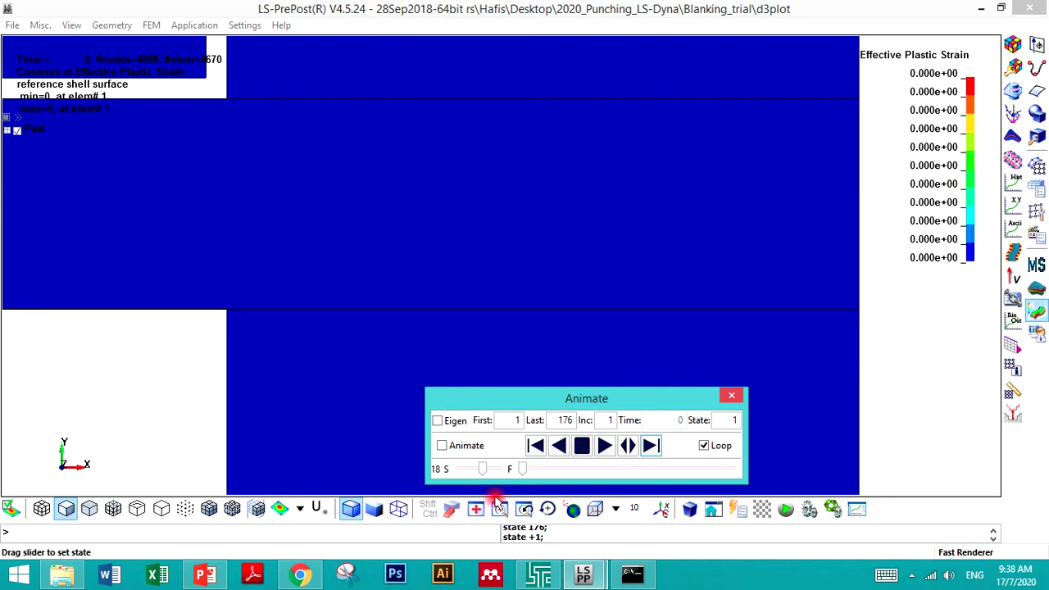
left_click_drag(718, 420, 758, 423)
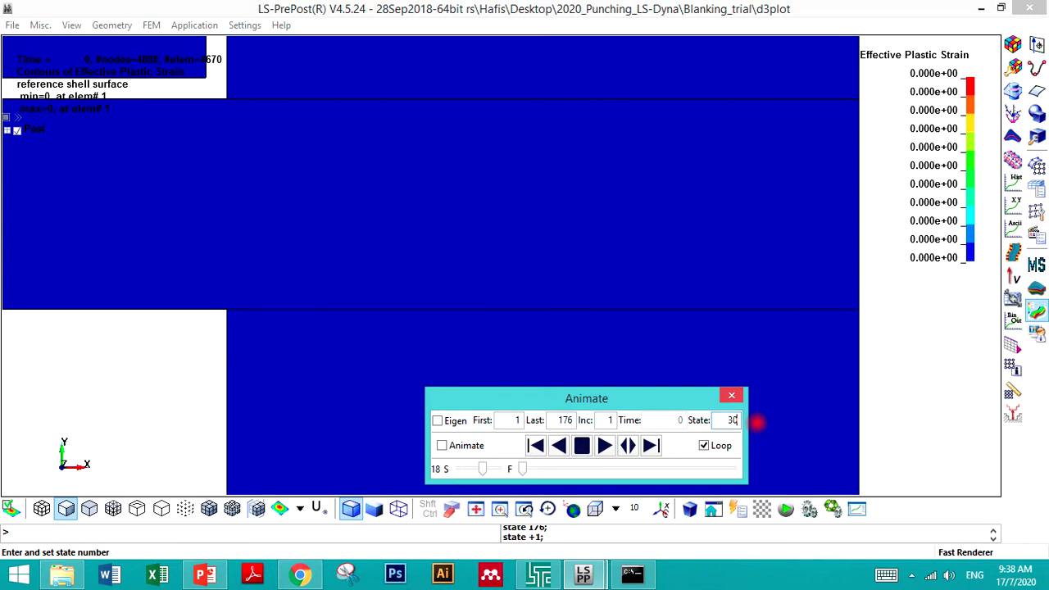
key("Return")
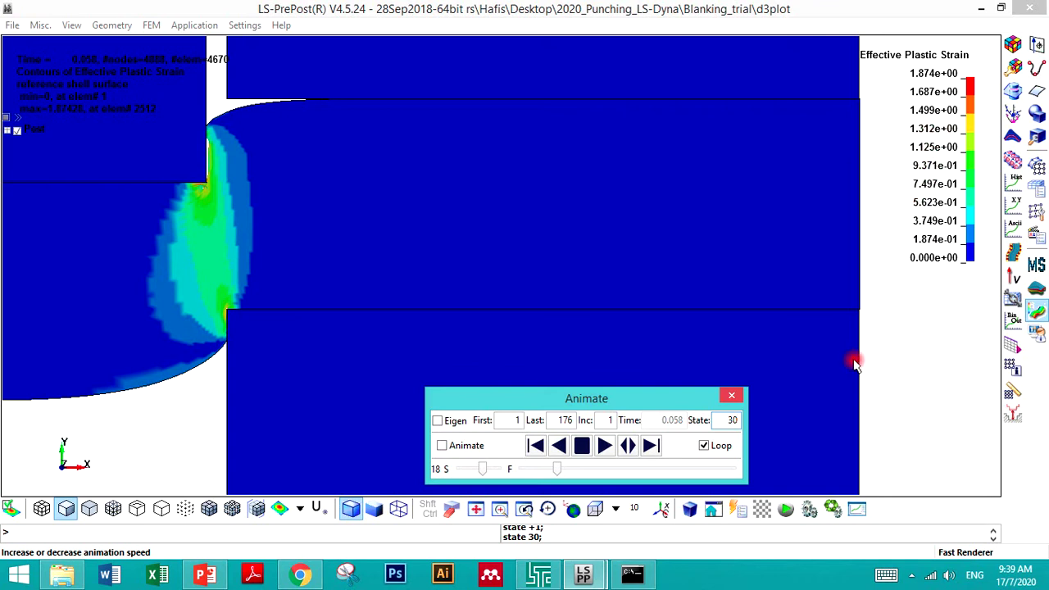
- Display the Von Mises stress fringe at state 30 and give it a user-defined range maximum of 2500
left_click(1013, 46)
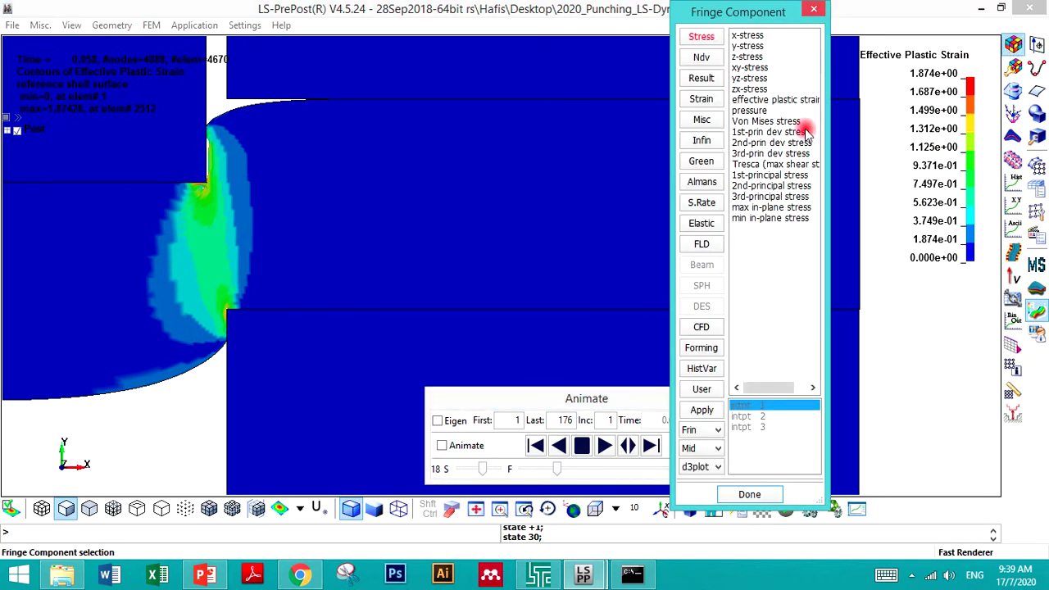
left_click(760, 122)
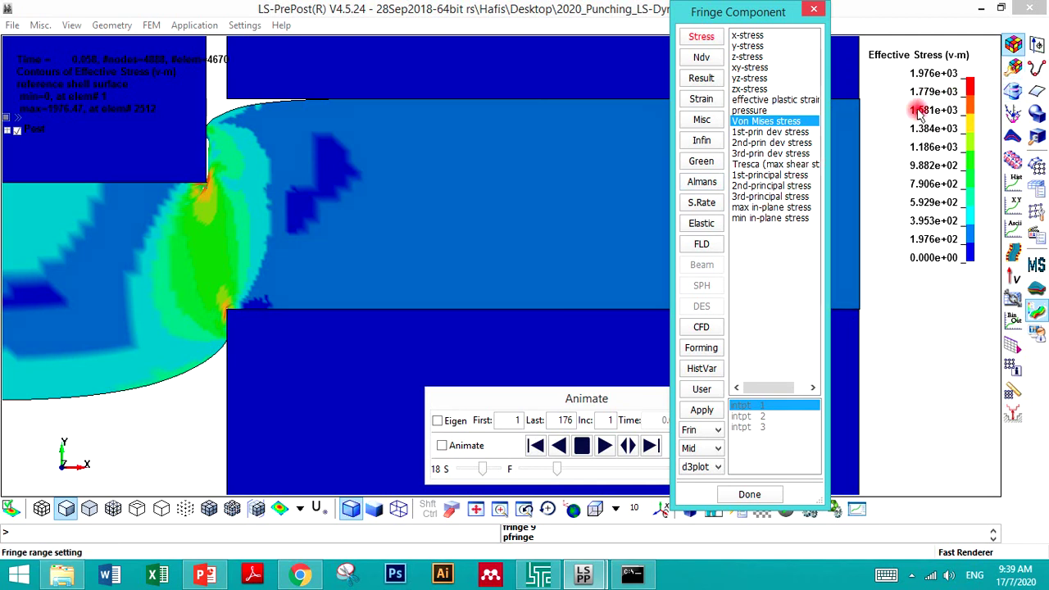
left_click(1016, 72)
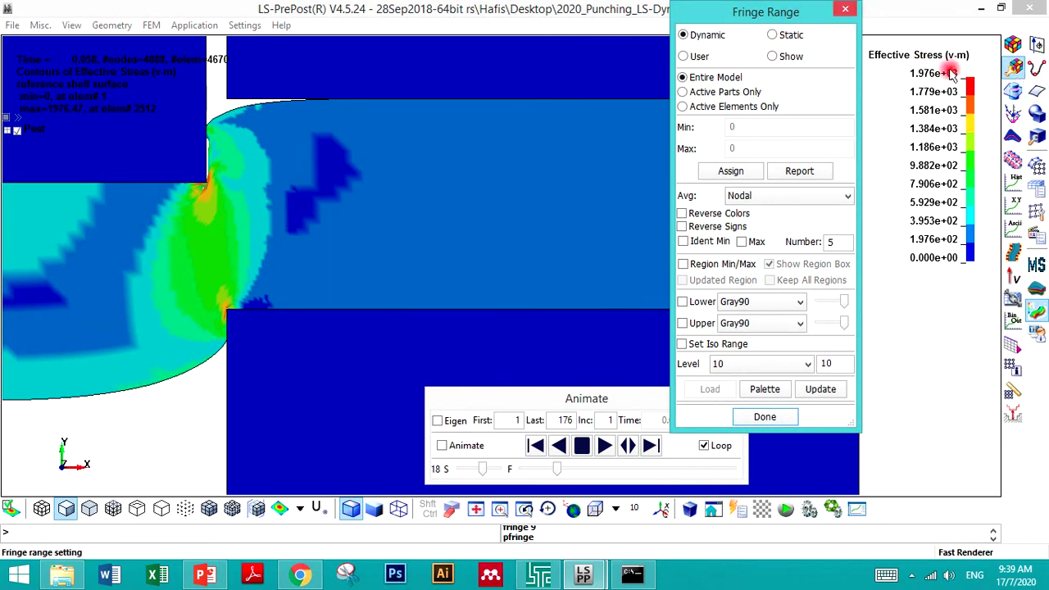
left_click(683, 56)
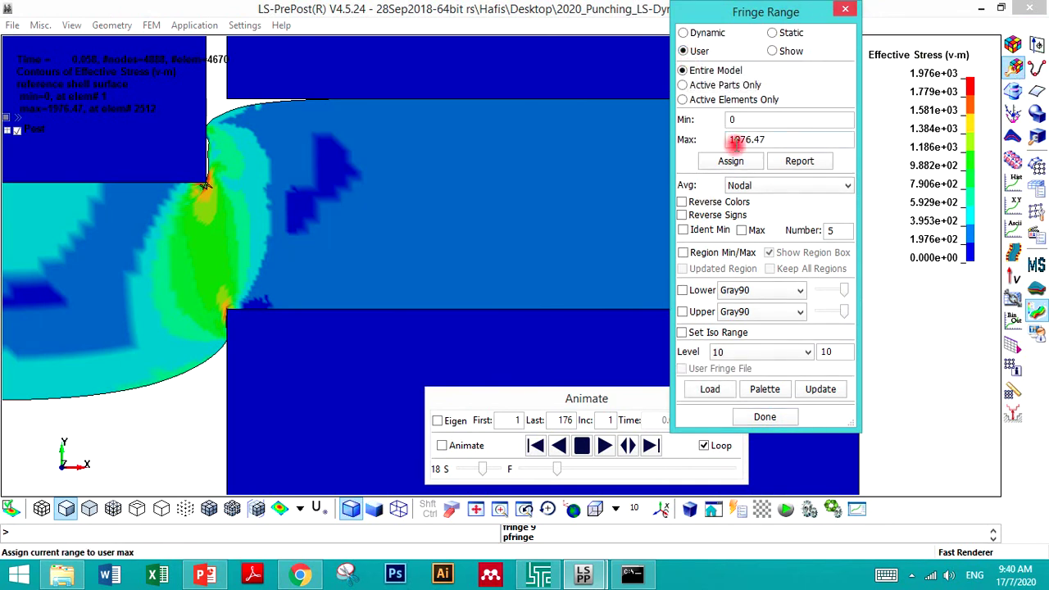
left_click_drag(767, 140, 701, 143)
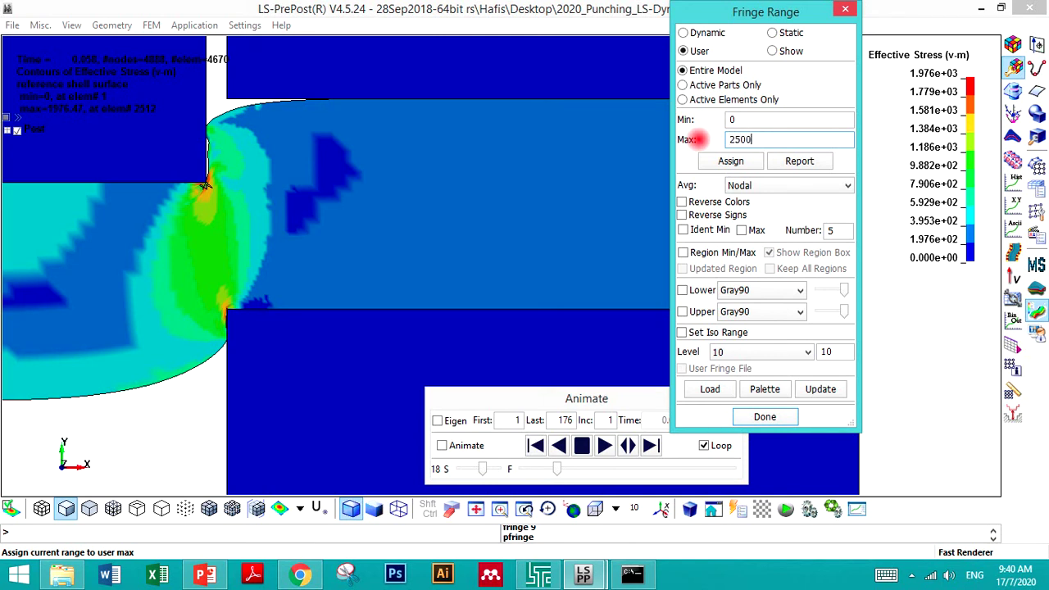
key("Return")
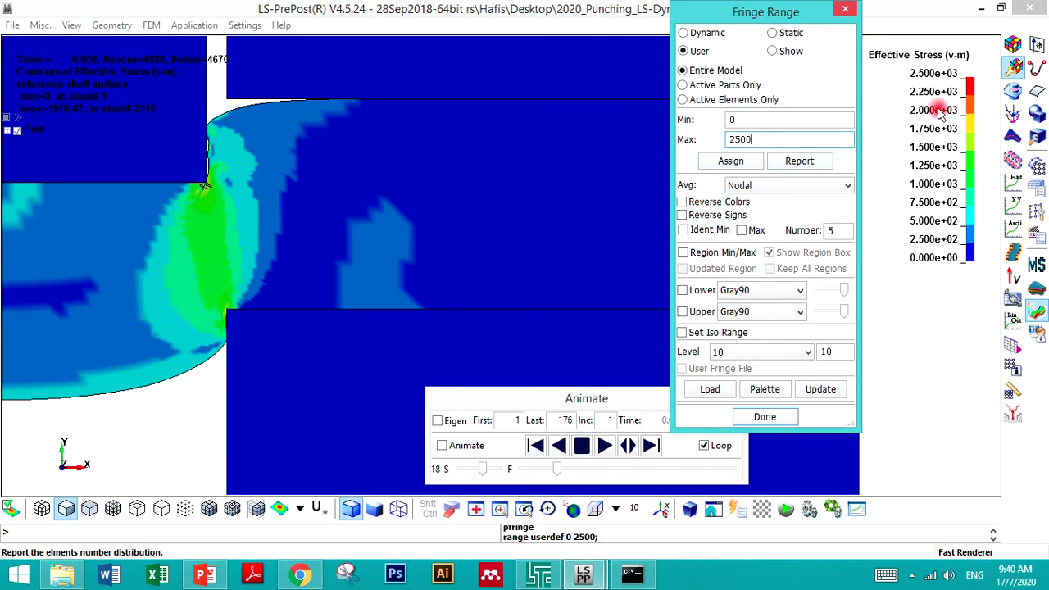
- Change the Von Mises fringe range maximum to 2000 and close the range settings
left_click(735, 140)
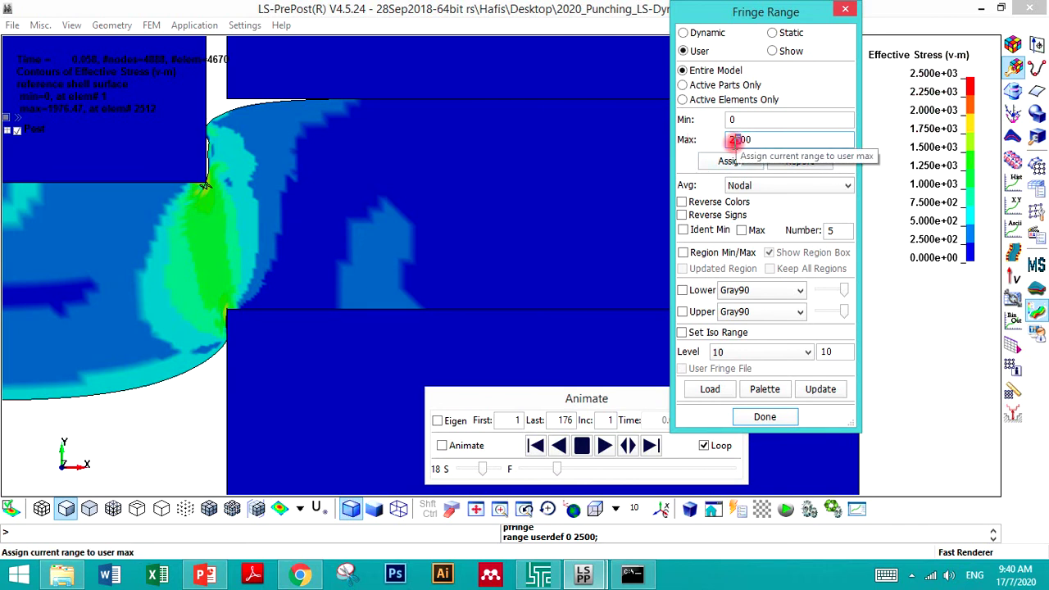
key("Return")
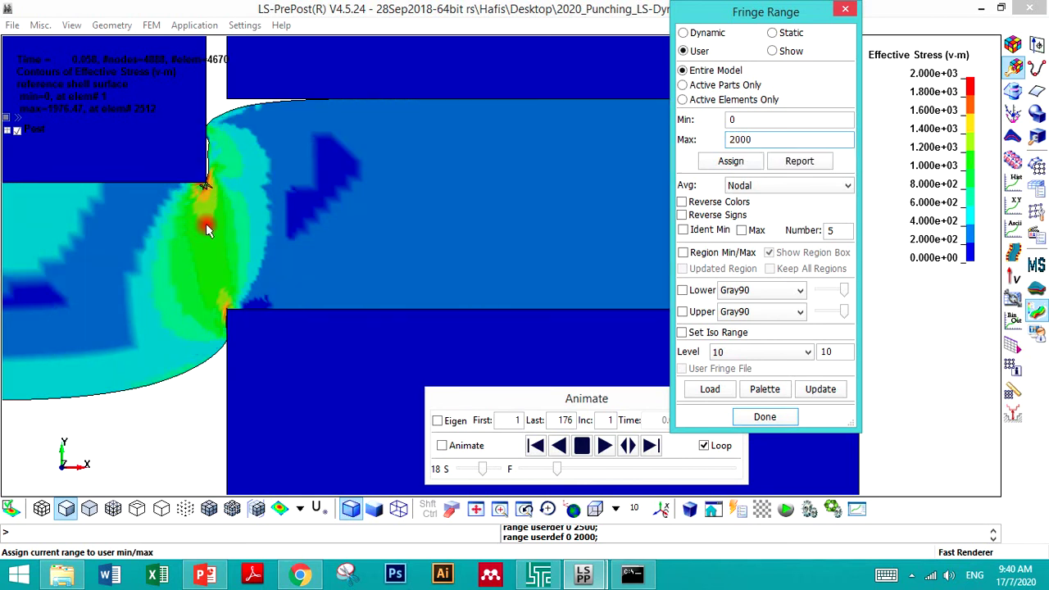
left_click(765, 416)
- Switch the fringe component to effective plastic strain and set the user-defined range maximum to 2
left_click(780, 100)
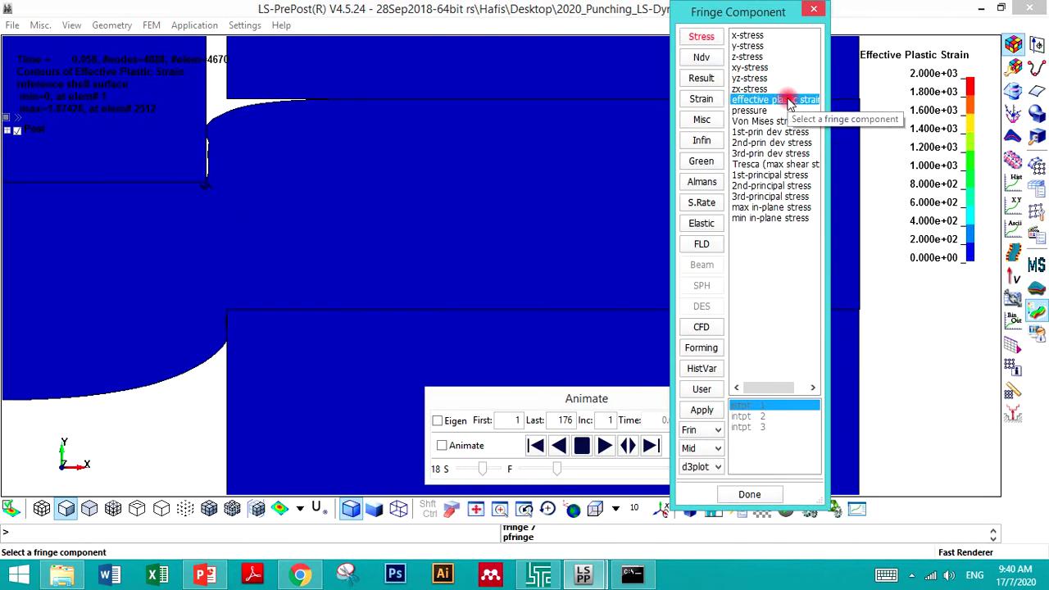
left_click(1013, 70)
double_click(733, 139)
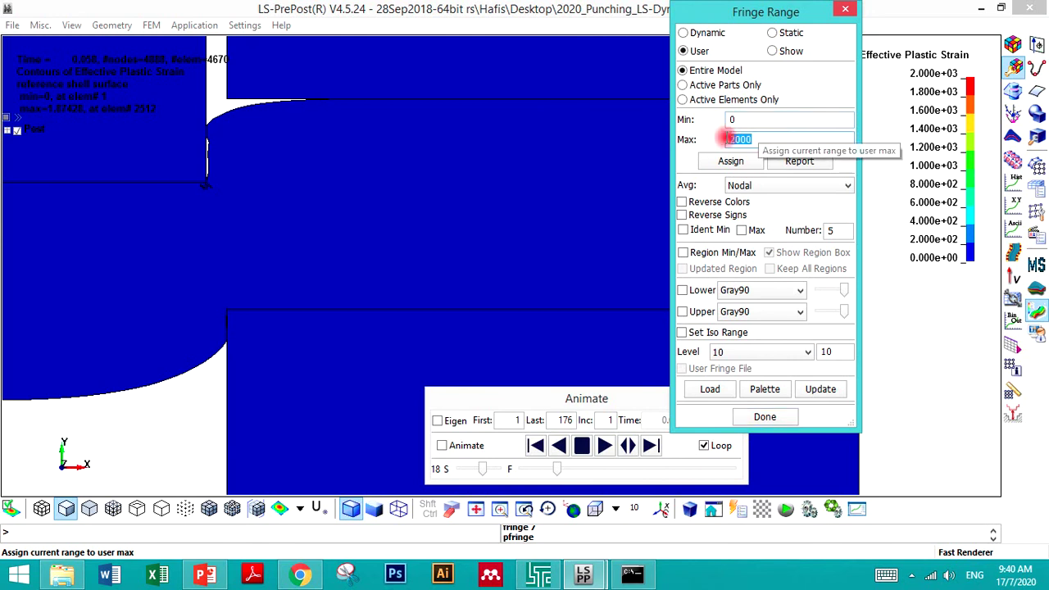
type("2")
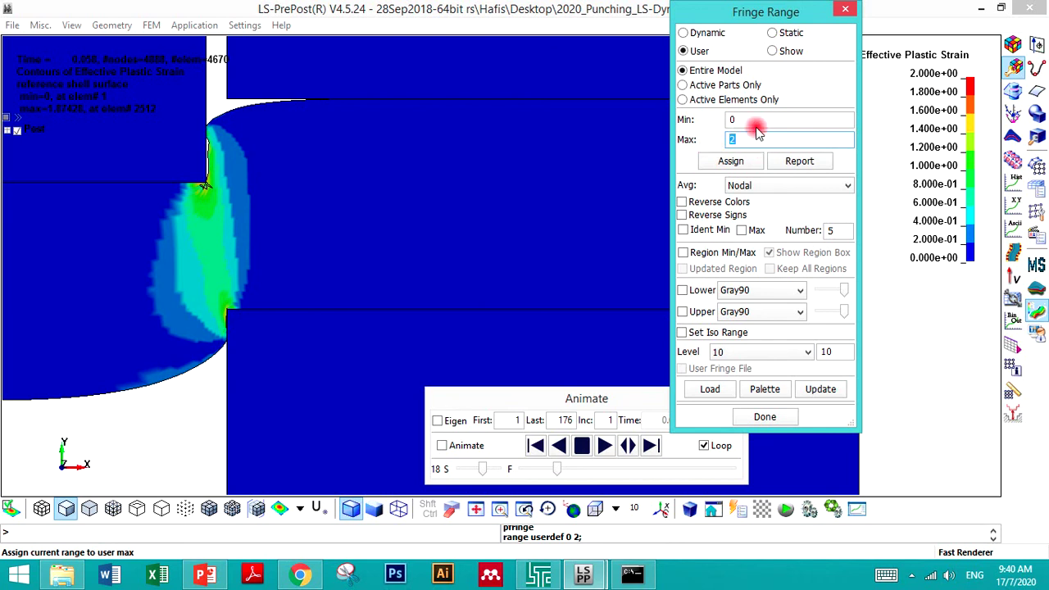
- Try a fringe range minimum of 2 and reassign the current result range as the user limits
left_click(683, 121)
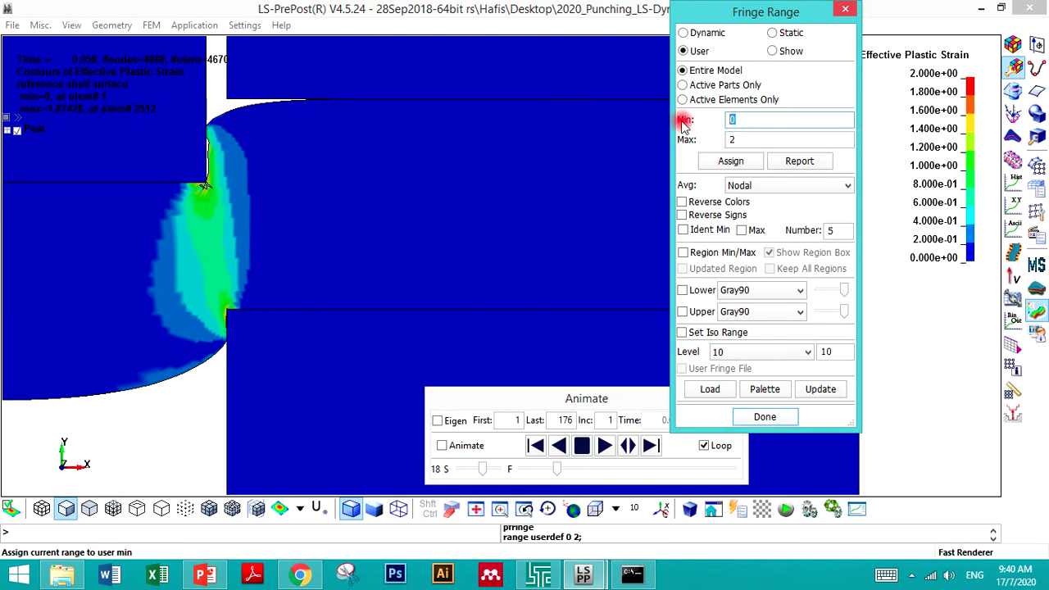
type("2")
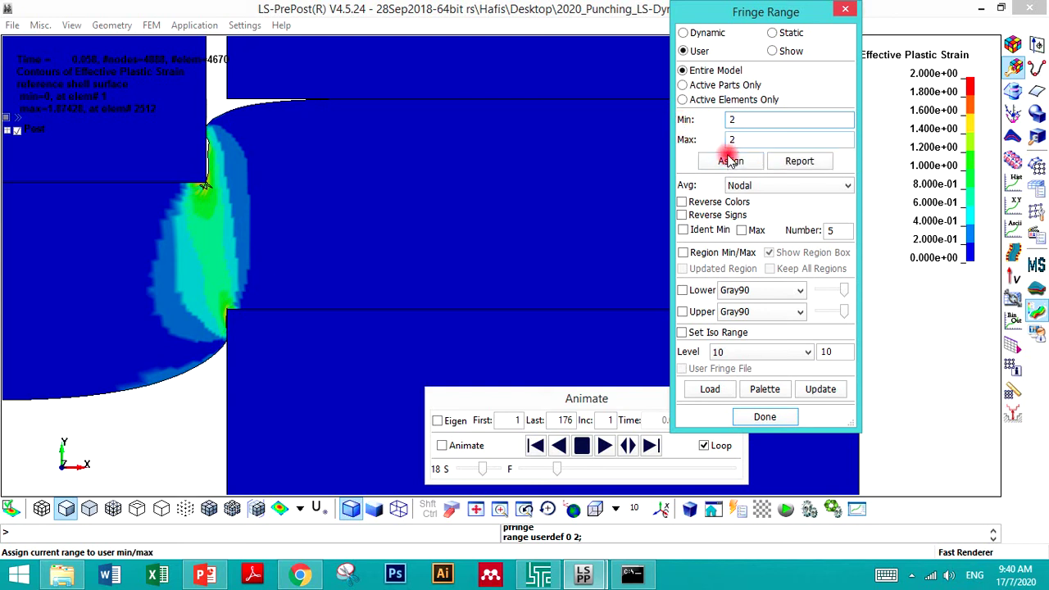
left_click(742, 163)
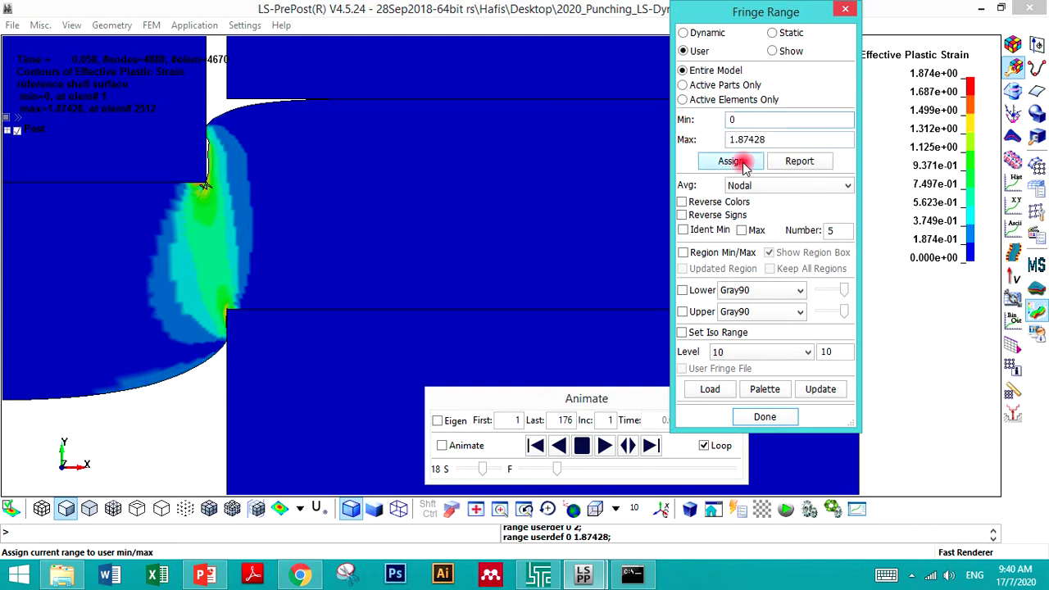
left_click(722, 138)
type("2")
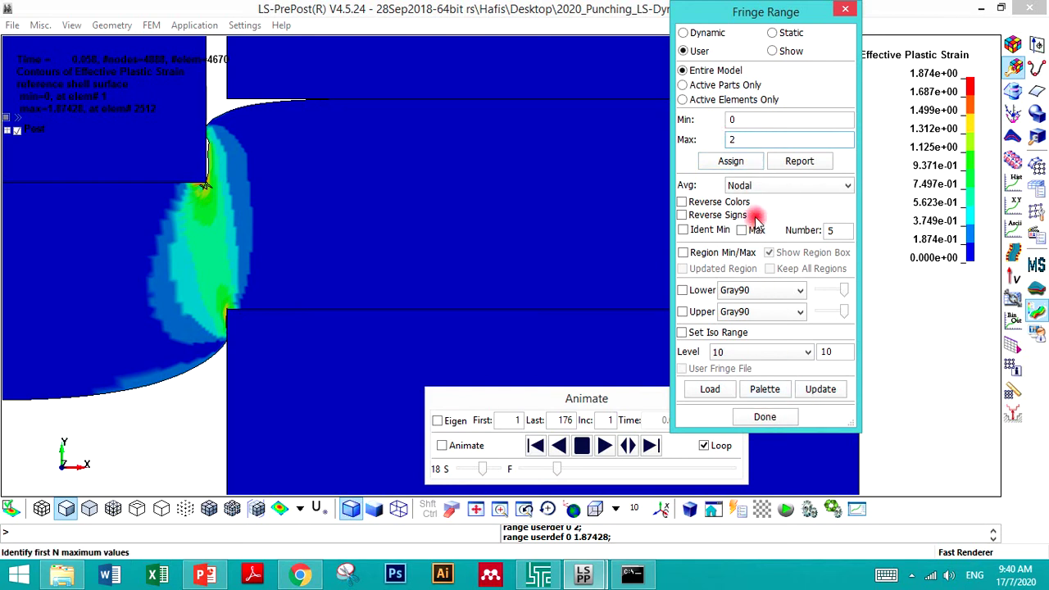
left_click(730, 160)
- Set the user-defined maximum of the effective plastic strain range to 2 again and apply it
left_click(686, 136)
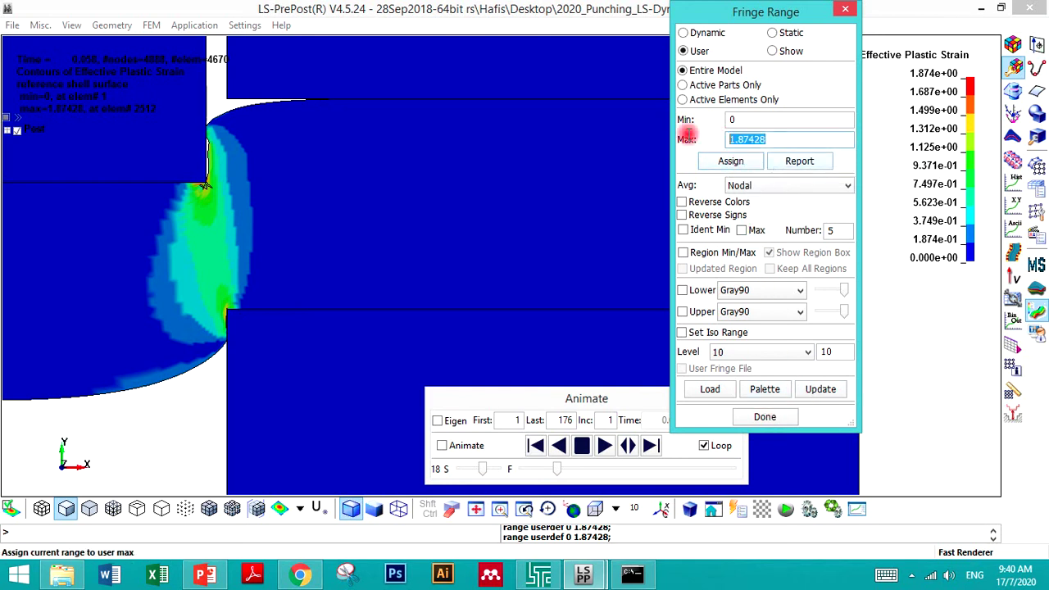
type("2")
key("Return")
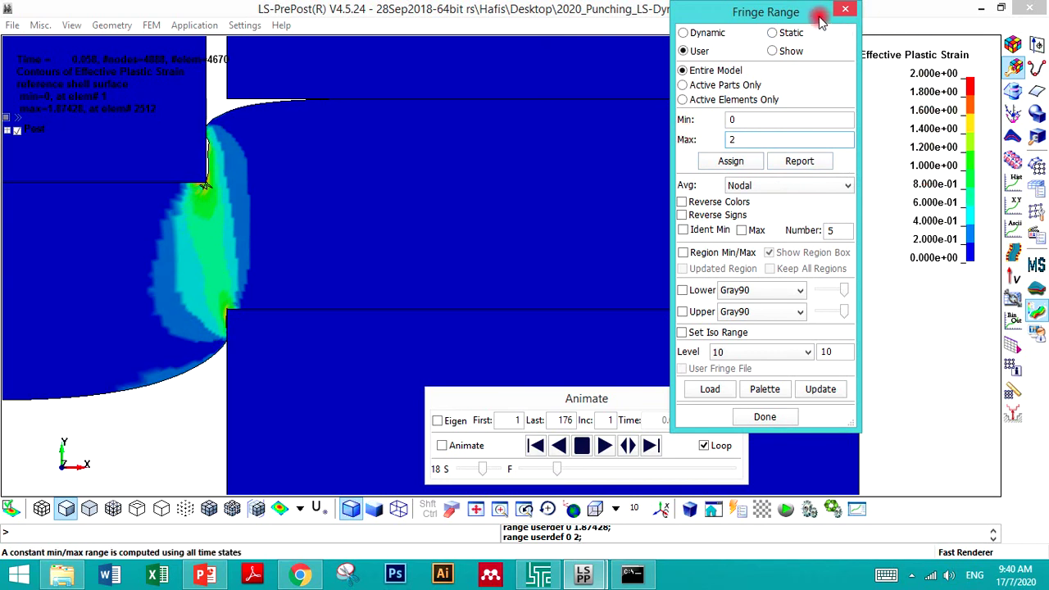
- Move the fringe settings and Animate windows away from the contour plot and legend
left_click_drag(825, 18, 897, 248)
left_click(1014, 43)
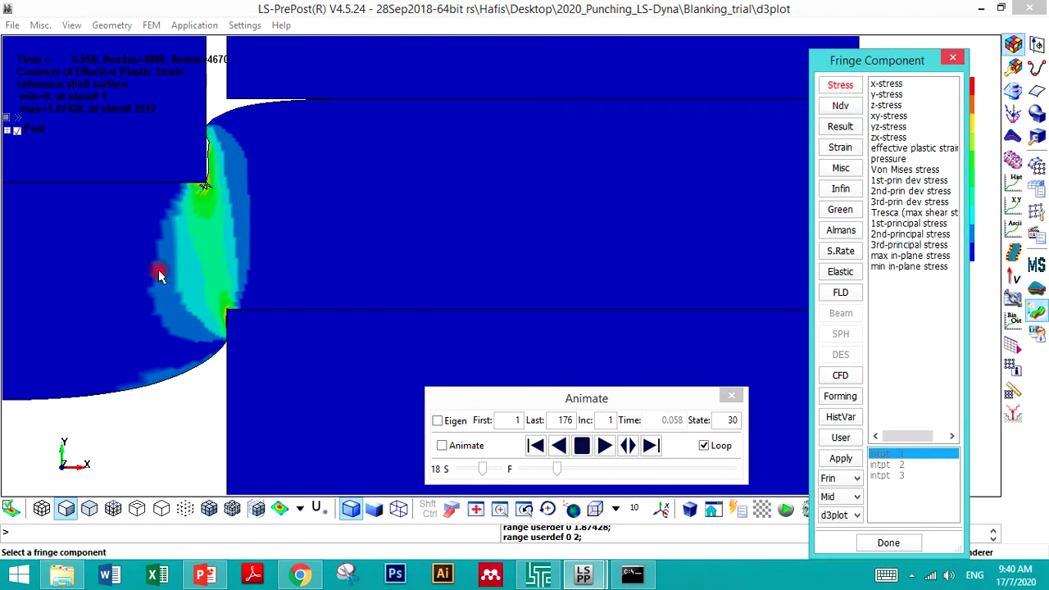
left_click_drag(839, 66, 874, 561)
left_click_drag(628, 413, 749, 536)
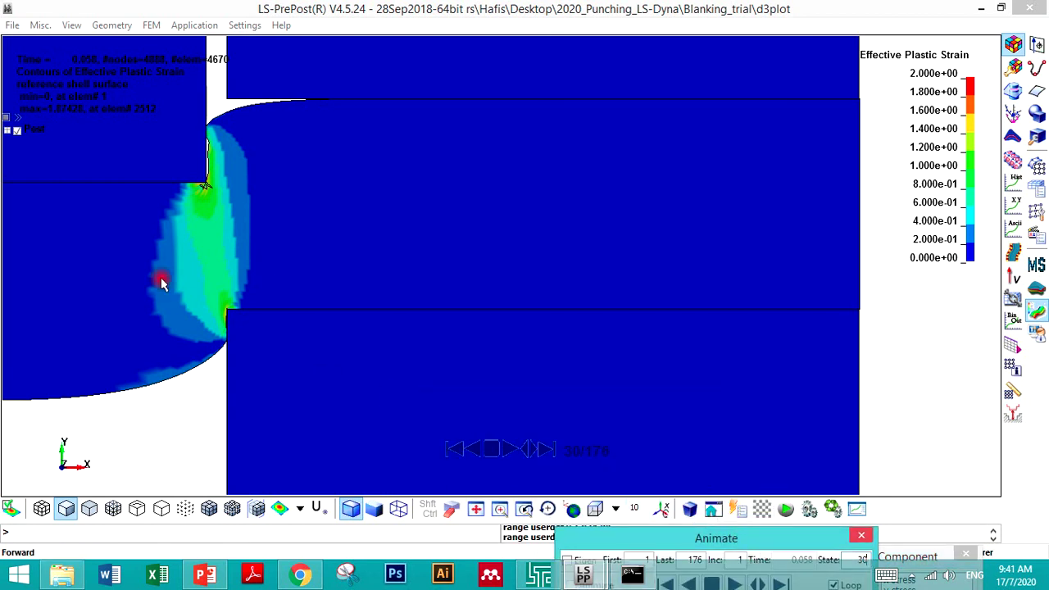
- Open the movie export settings for the effective plastic strain animation
left_click(13, 25)
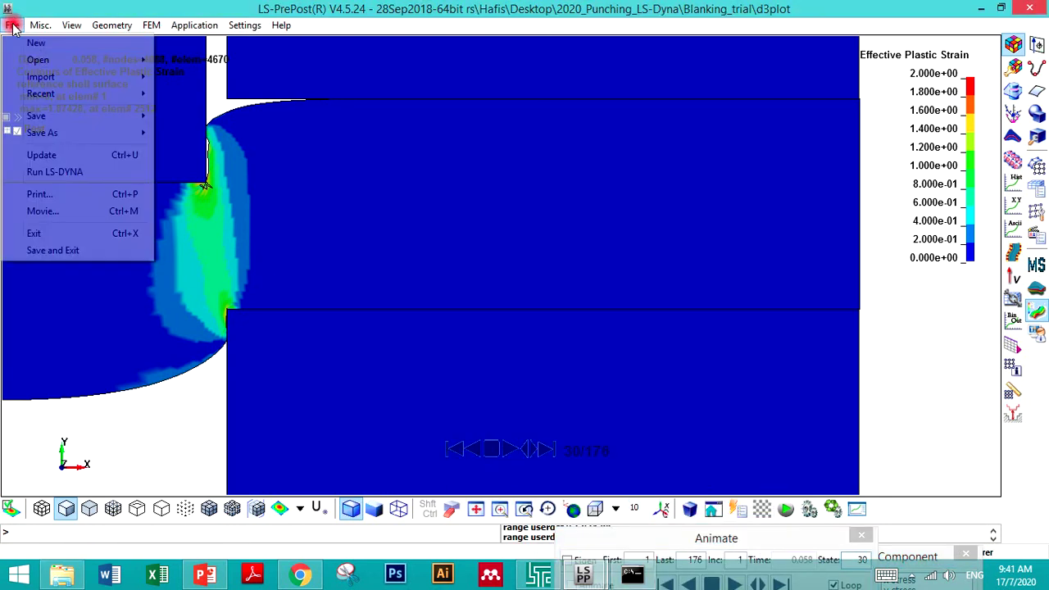
left_click(36, 211)
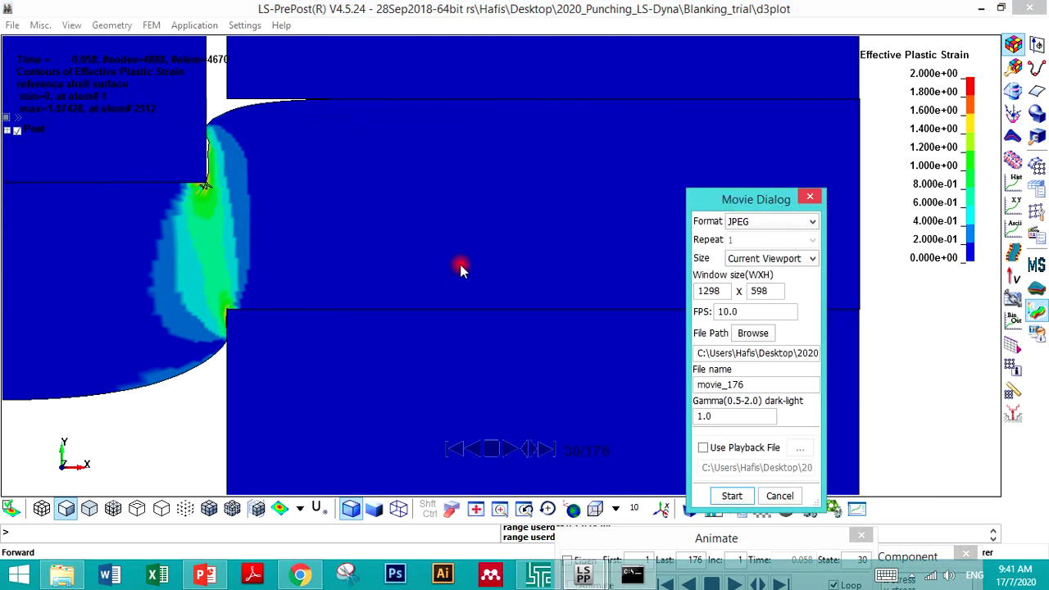
- In File Explorer's Blanking_trial folder, delete the movie_001 JPEG frames 000 to 175, keeping only movie_001_030
left_click(62, 576)
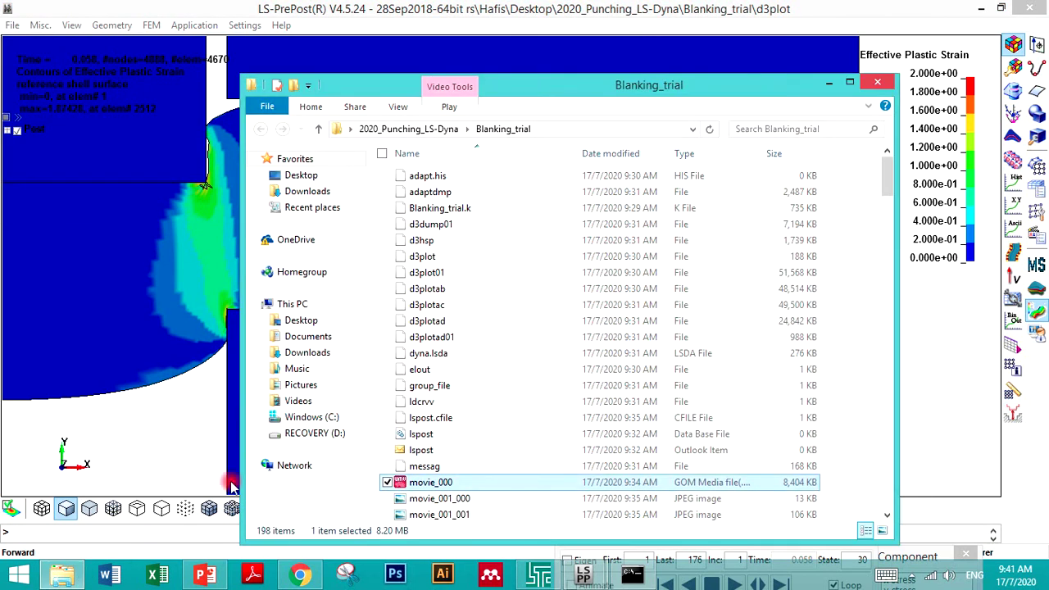
scroll(459, 462, "down", 3)
left_click(442, 369)
scroll(447, 400, "down", 20)
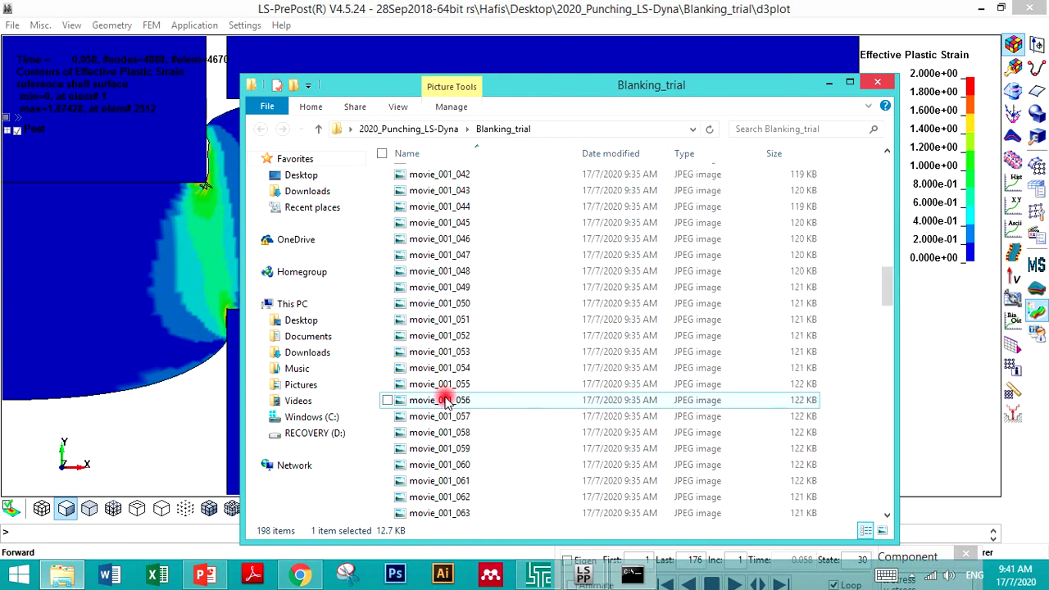
scroll(447, 400, "down", 9)
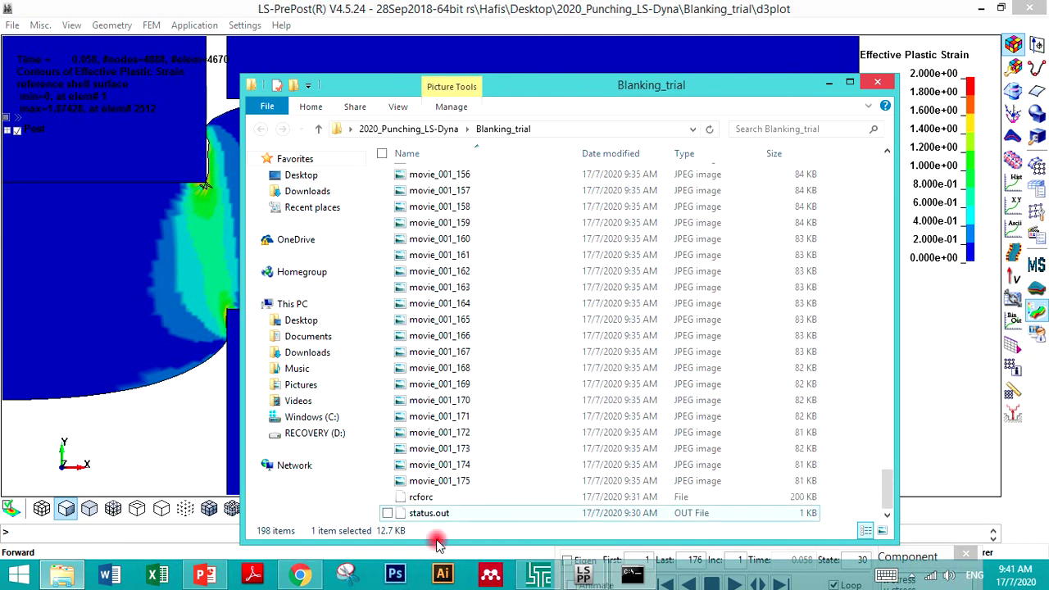
left_click(433, 482)
scroll(441, 296, "up", 6)
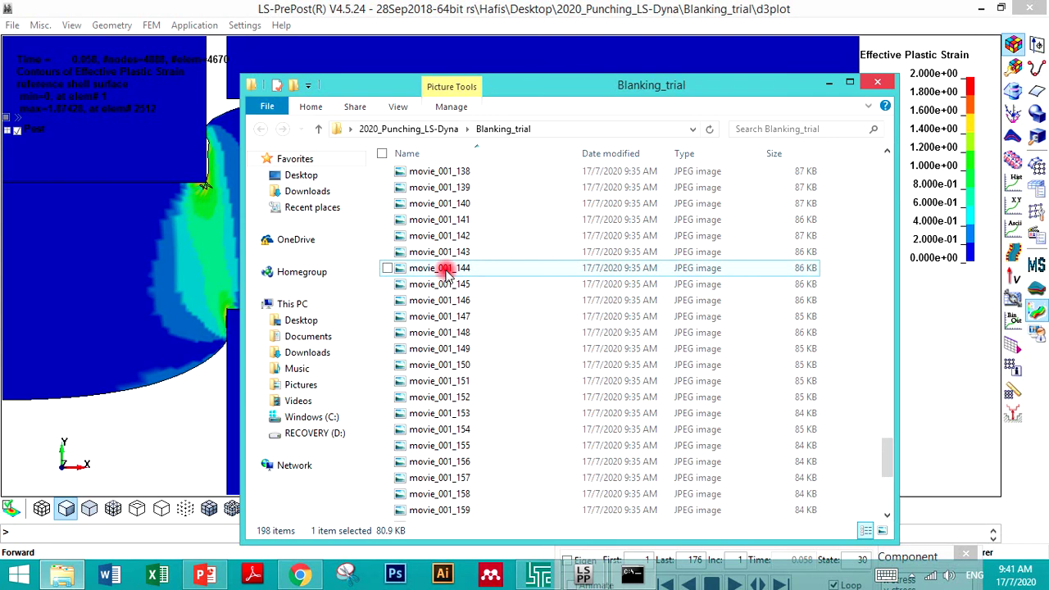
scroll(435, 303, "up", 20)
scroll(435, 304, "up", 12)
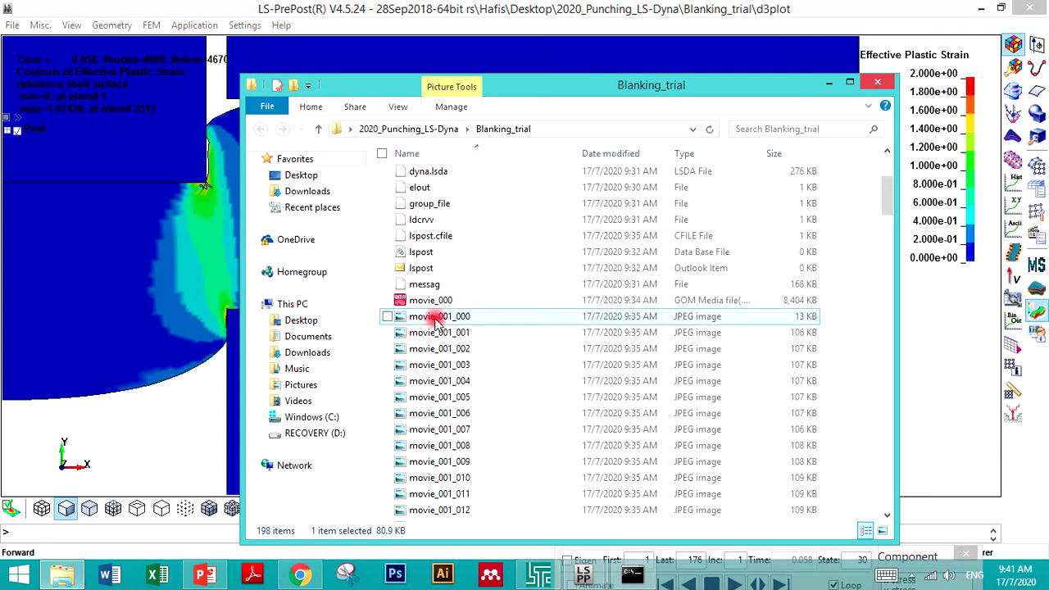
left_click(436, 318, "shift")
scroll(440, 419, "down", 10)
scroll(443, 419, "down", 3)
left_click_drag(443, 418, 436, 171)
left_click(387, 174)
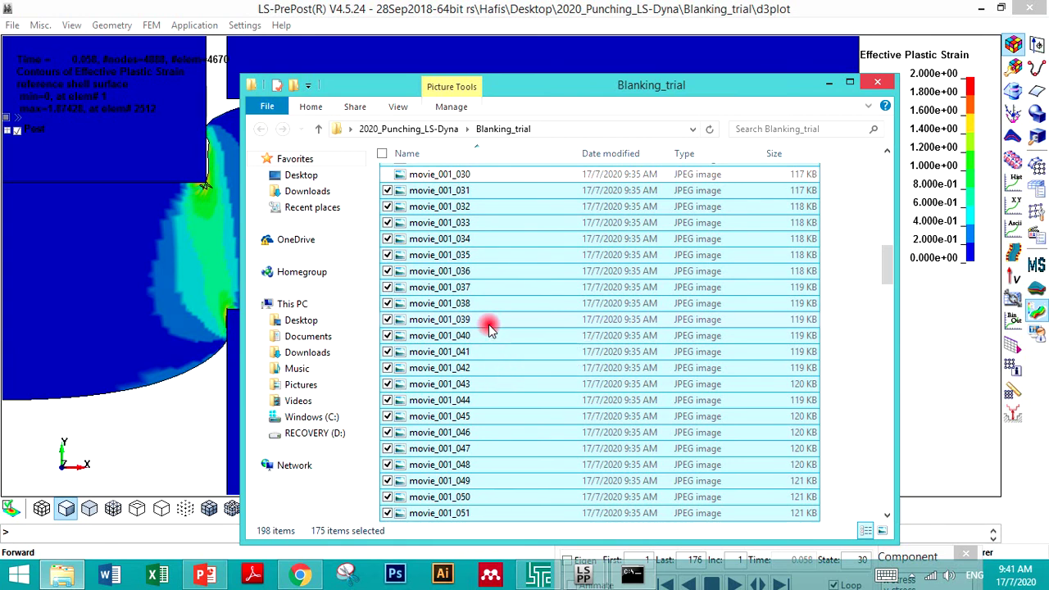
key("Delete")
- View the movie_001_030 image, then close it and the Blanking_trial folder
double_click(392, 484)
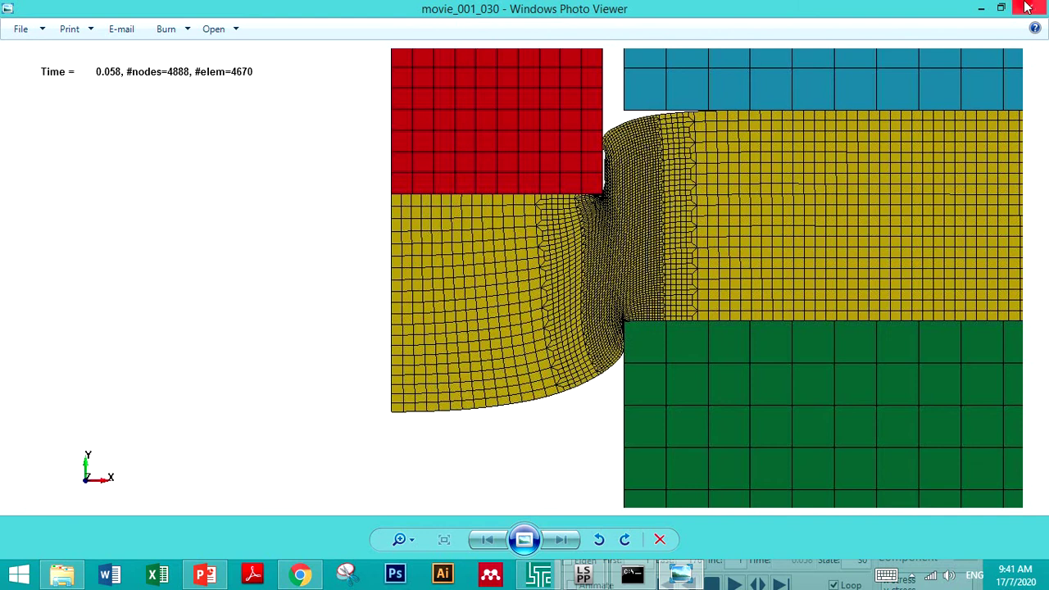
left_click(1025, 7)
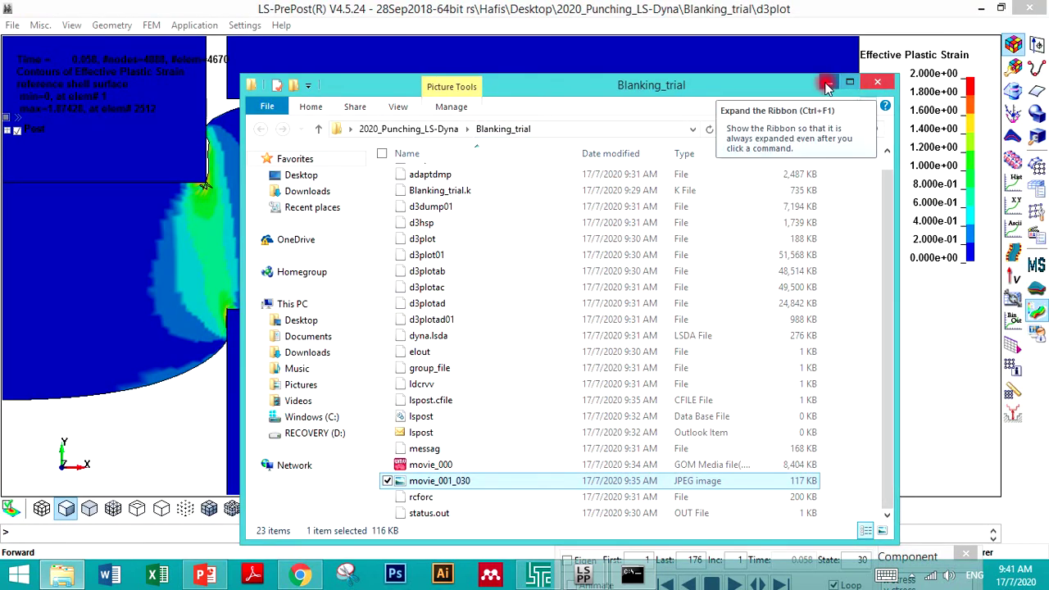
left_click(879, 85)
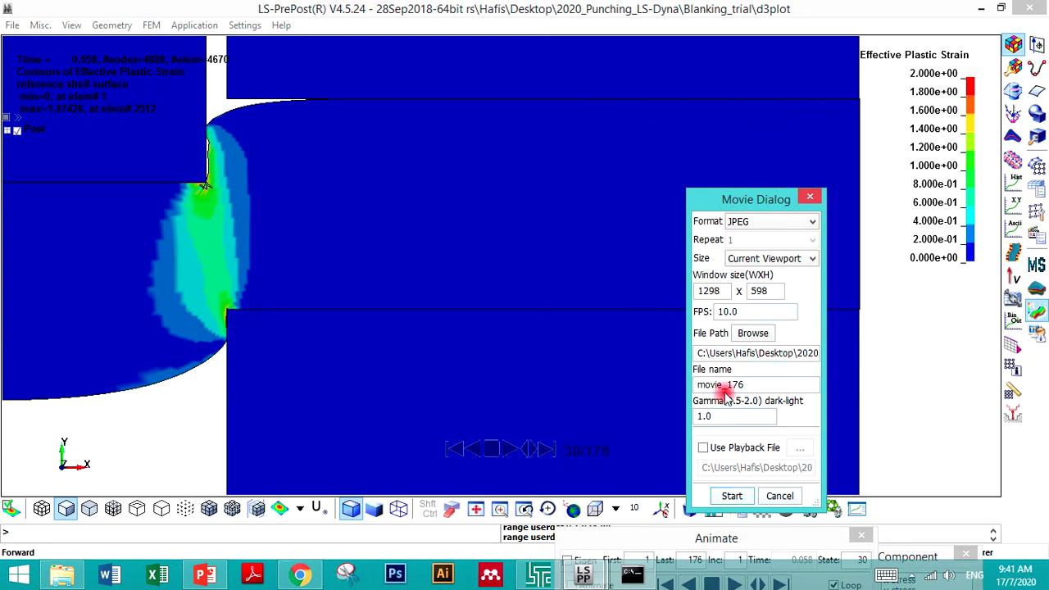
- Export the plastic strain animation as movie_176 in WMV/WMV format at current viewport size and 10 FPS
left_click(765, 225)
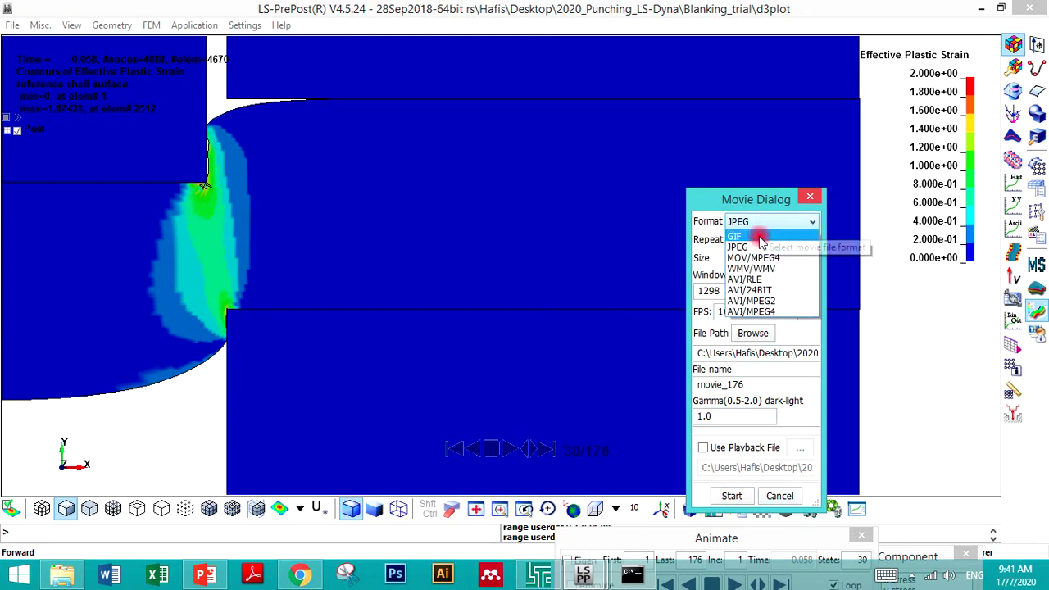
left_click(746, 269)
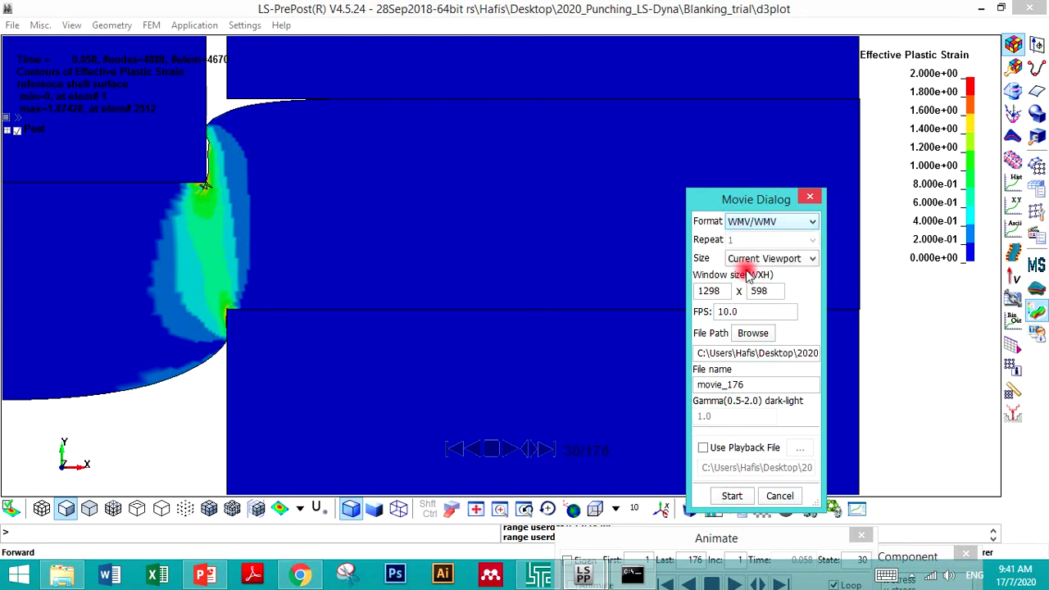
left_click(730, 496)
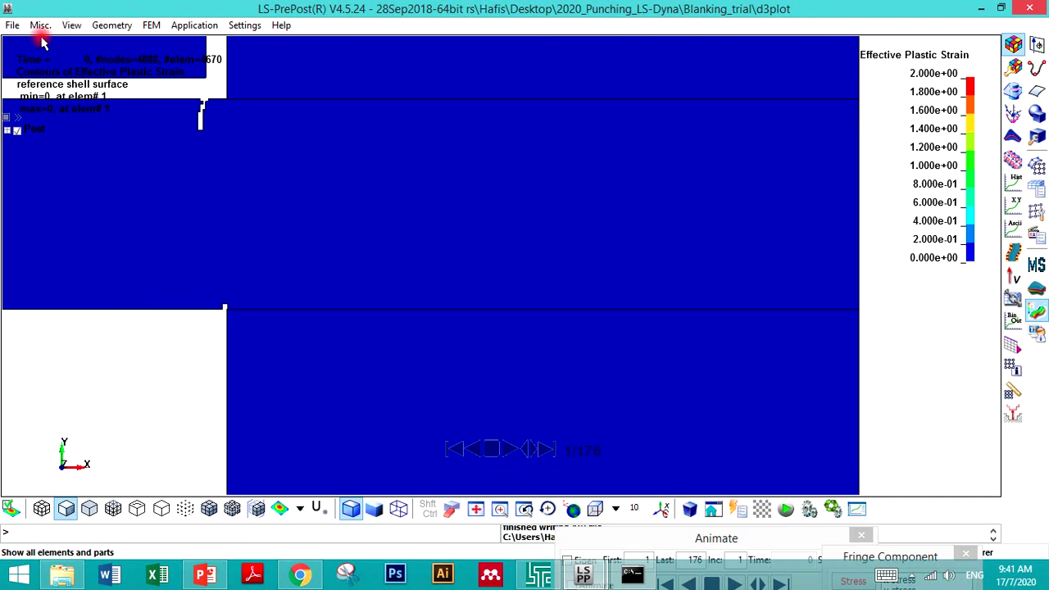
- Export the plastic strain animation again as a JPEG image sequence named movie_177 at current viewport size
left_click(12, 25)
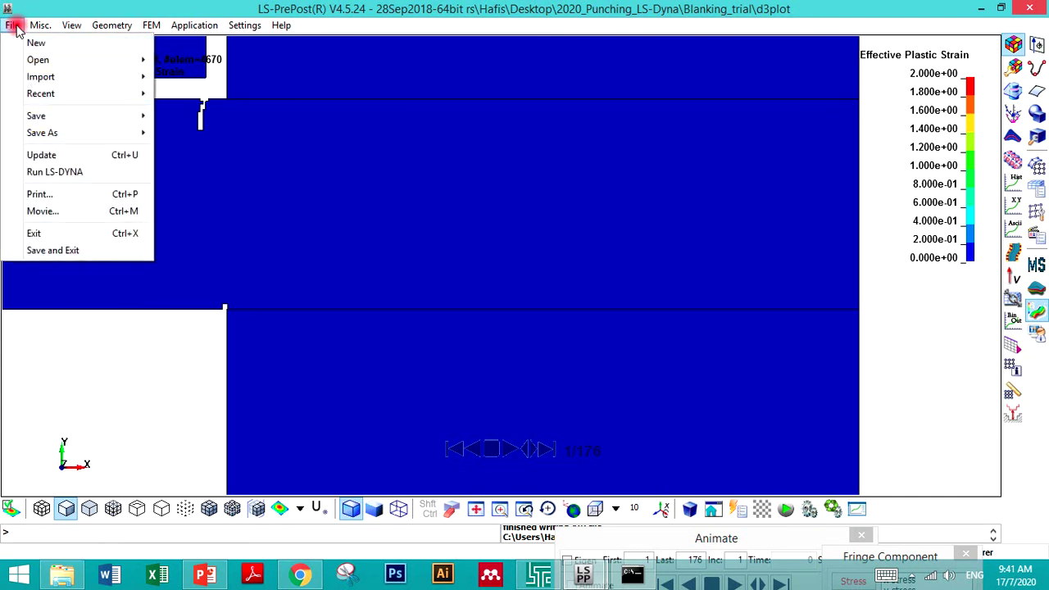
left_click(42, 210)
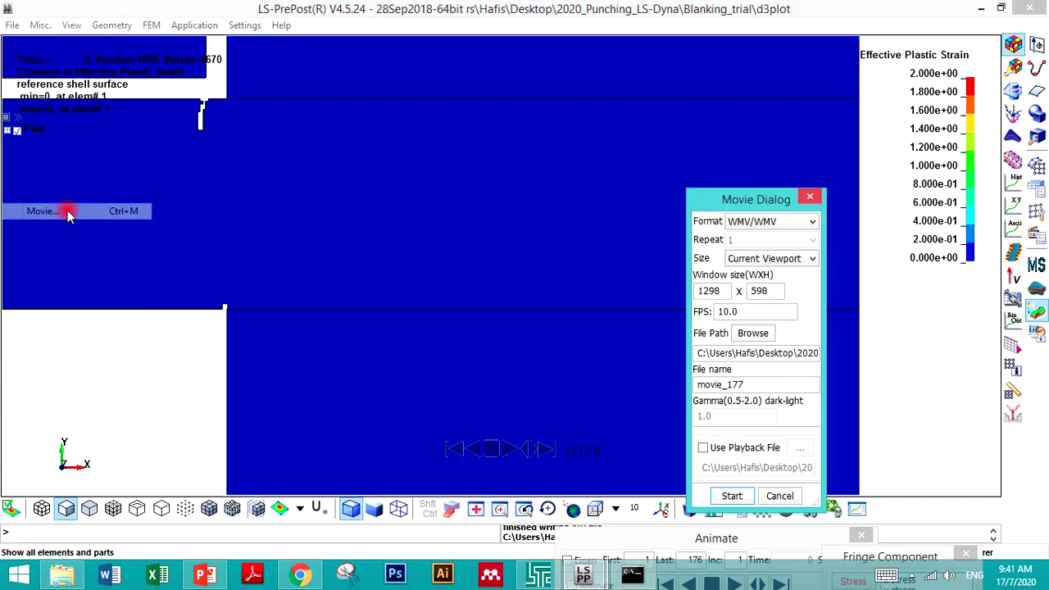
left_click(759, 221)
left_click(742, 235)
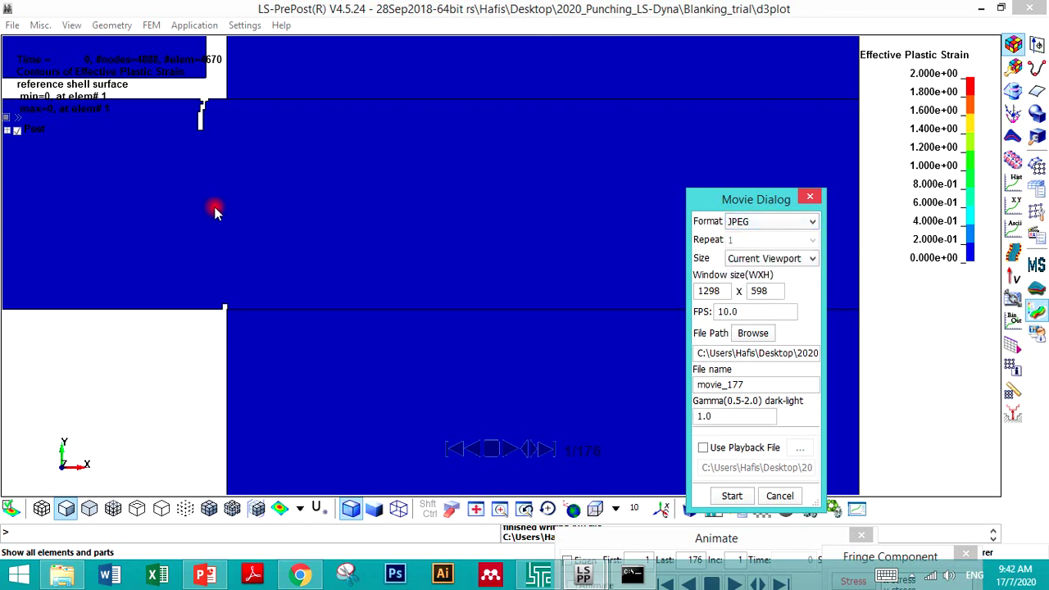
left_click(732, 497)
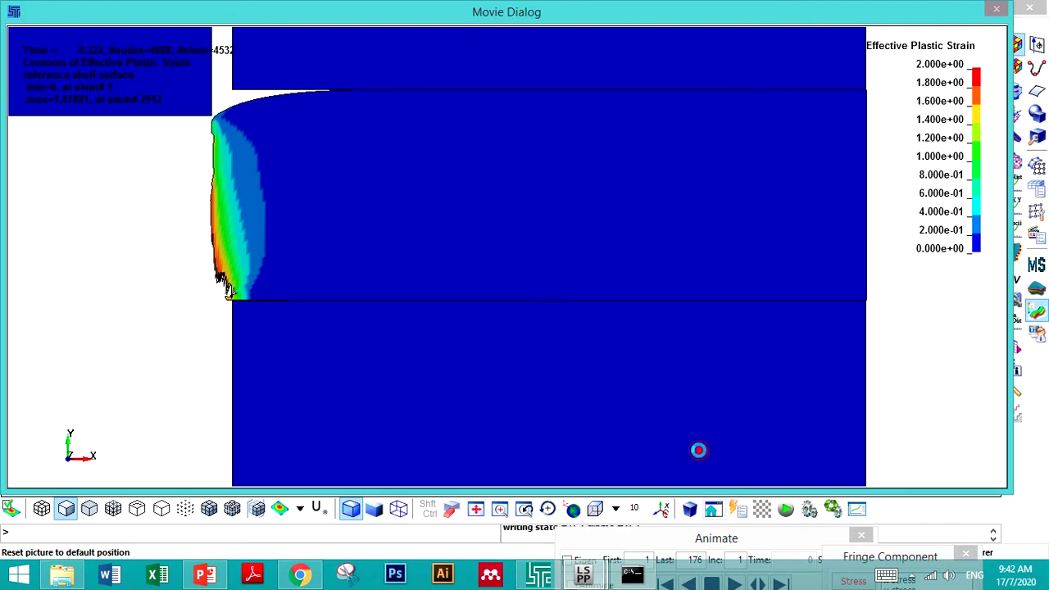
left_click(201, 578)
left_click(201, 578)
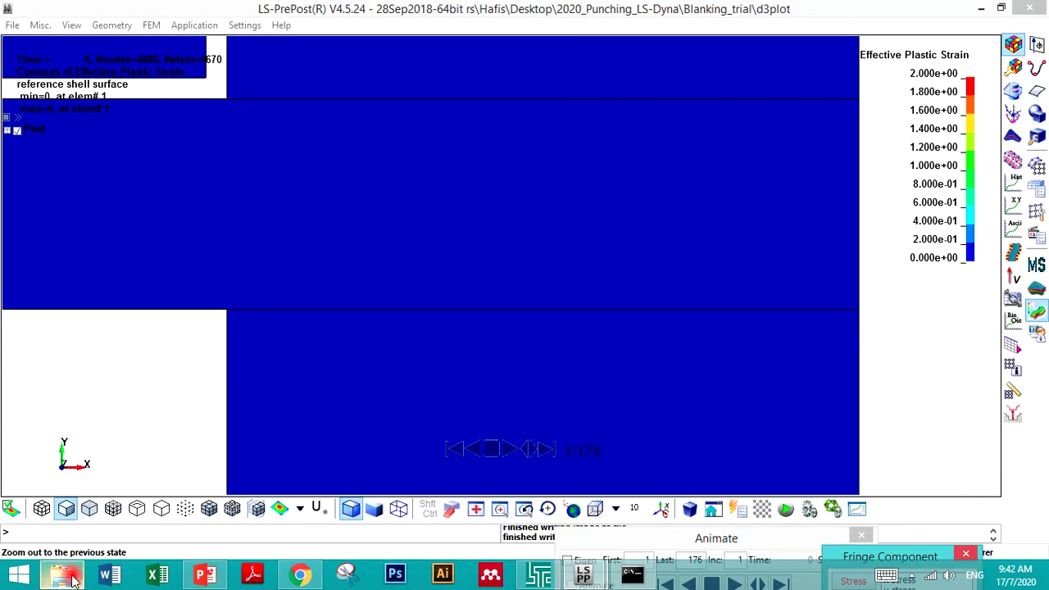
- In File Explorer's Blanking_trial folder, delete the movie_177 JPEG frames 000 to 175, keeping only movie_177_030
left_click(62, 577)
left_click(440, 417)
scroll(448, 440, "down", 20)
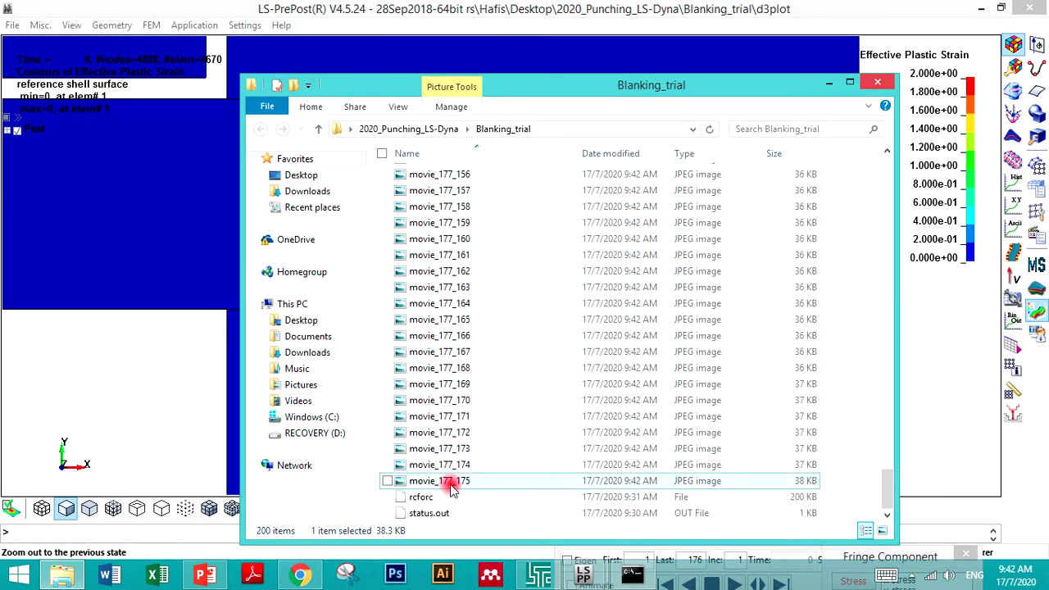
scroll(454, 487, "up", 20)
scroll(454, 487, "up", 16)
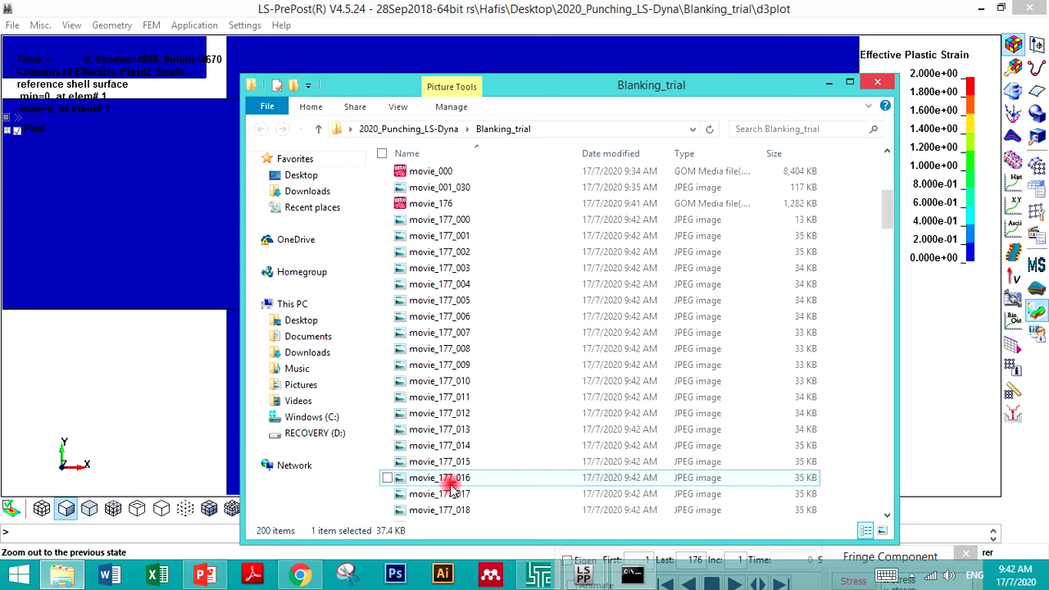
left_click(434, 226, "shift")
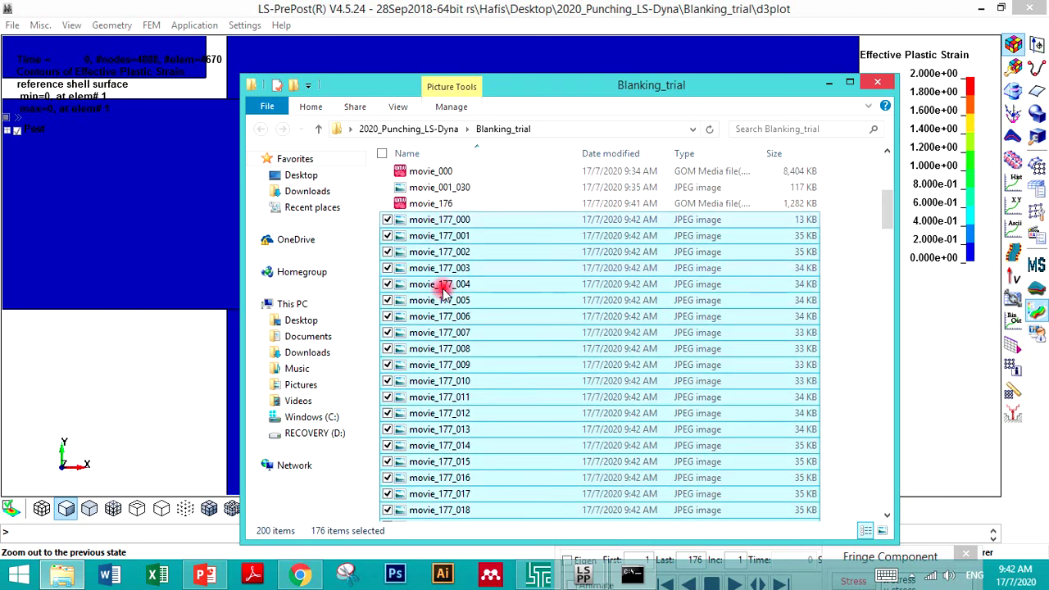
scroll(462, 358, "down", 6)
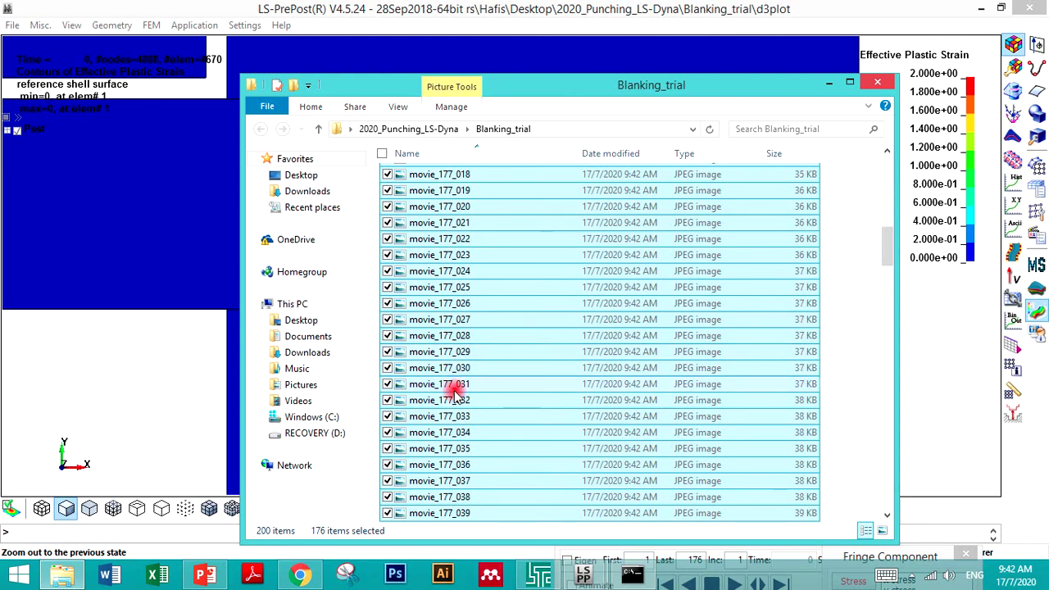
left_click(462, 371, "ctrl")
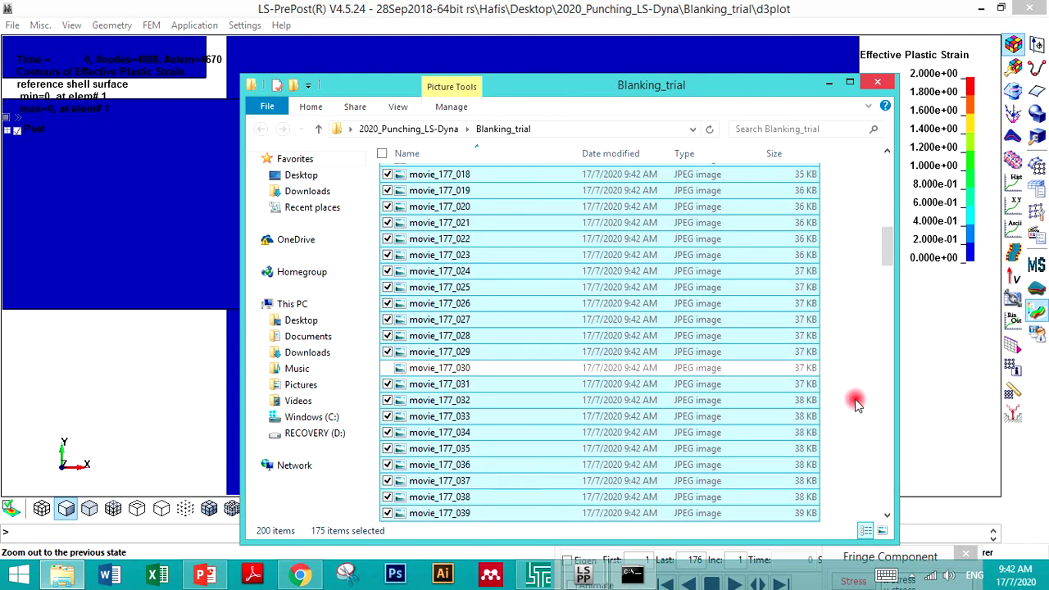
key("Delete")
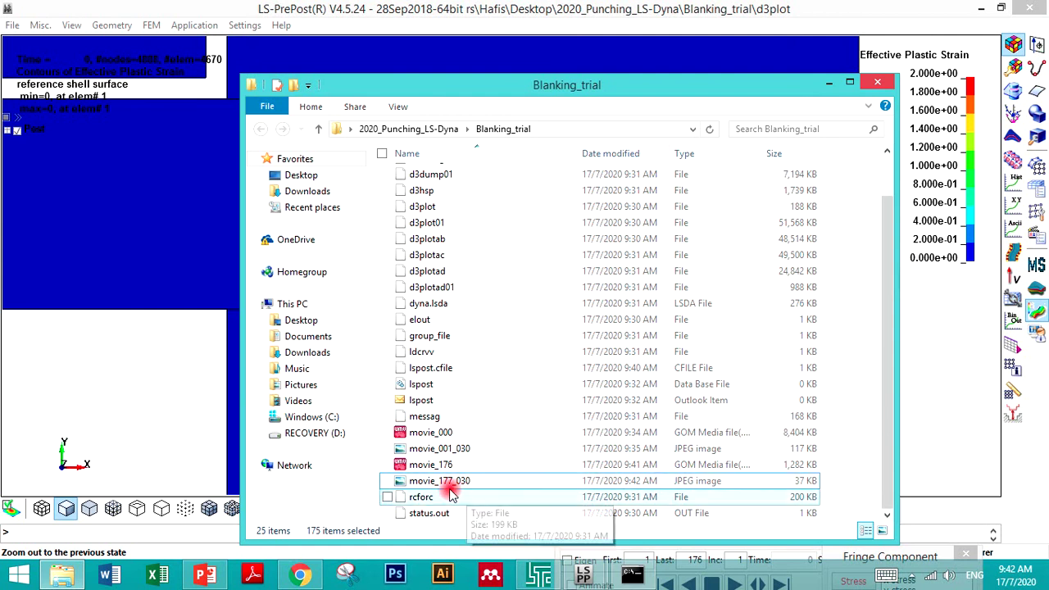
- Play the exported movie_176 video to check the plastic strain animation, then close the player
left_click(429, 472)
double_click(428, 469)
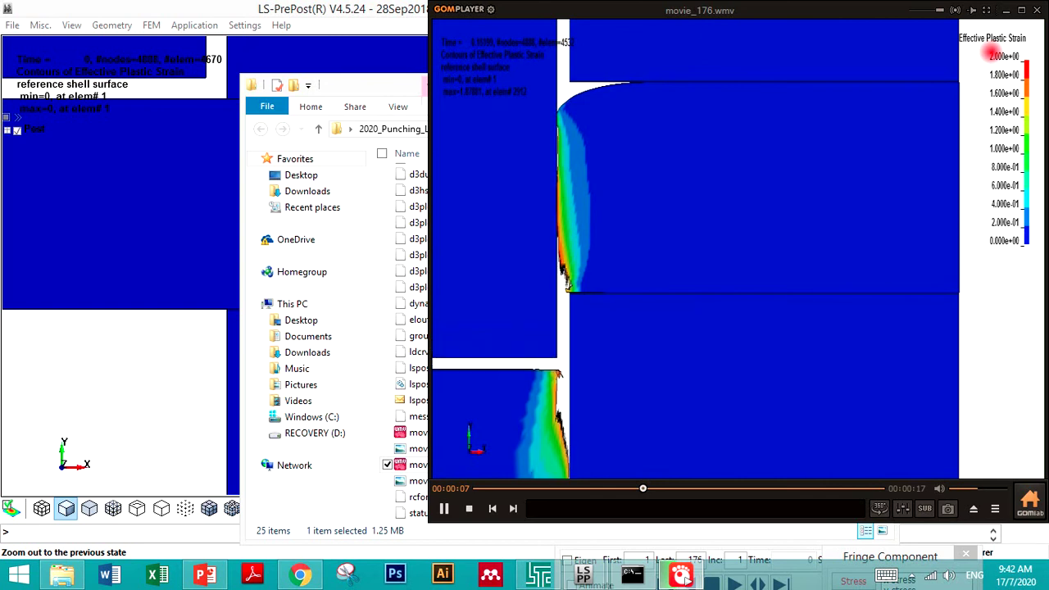
left_click(1036, 10)
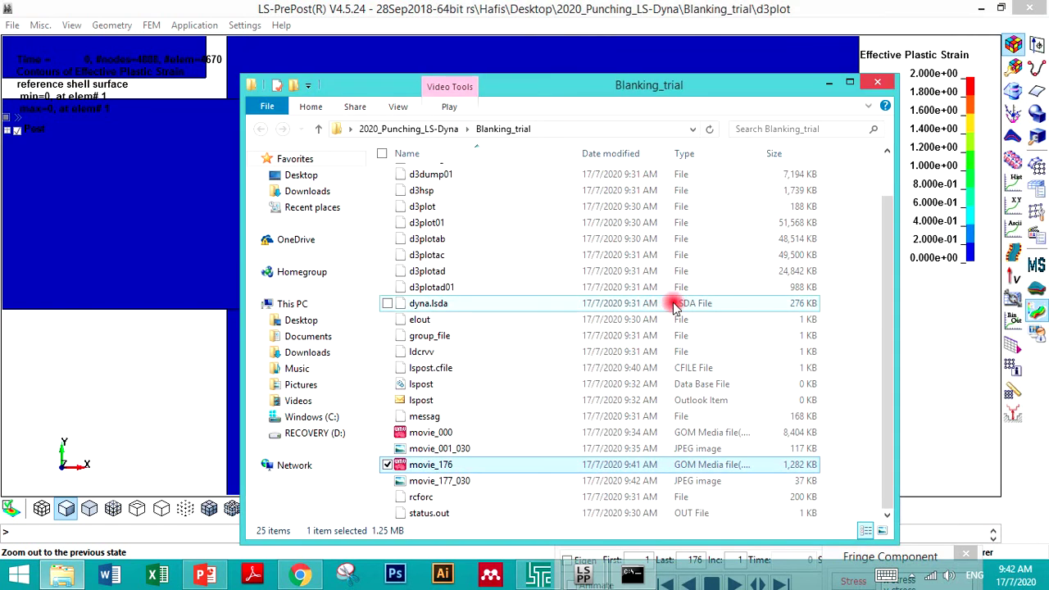
- View the exported movie_177_030 image of the plastic strain contours
double_click(439, 482)
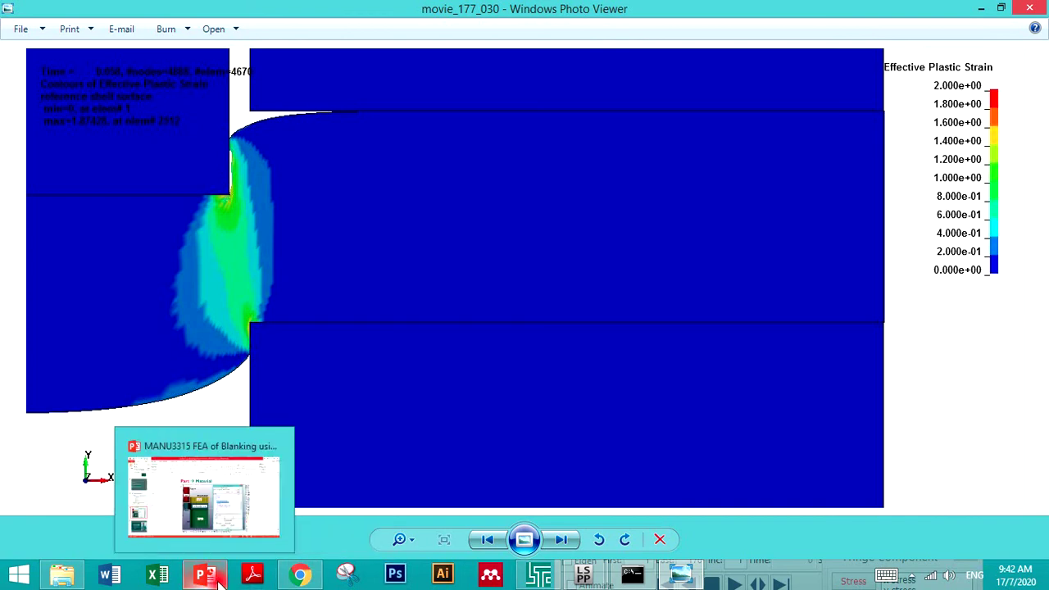
left_click(312, 579)
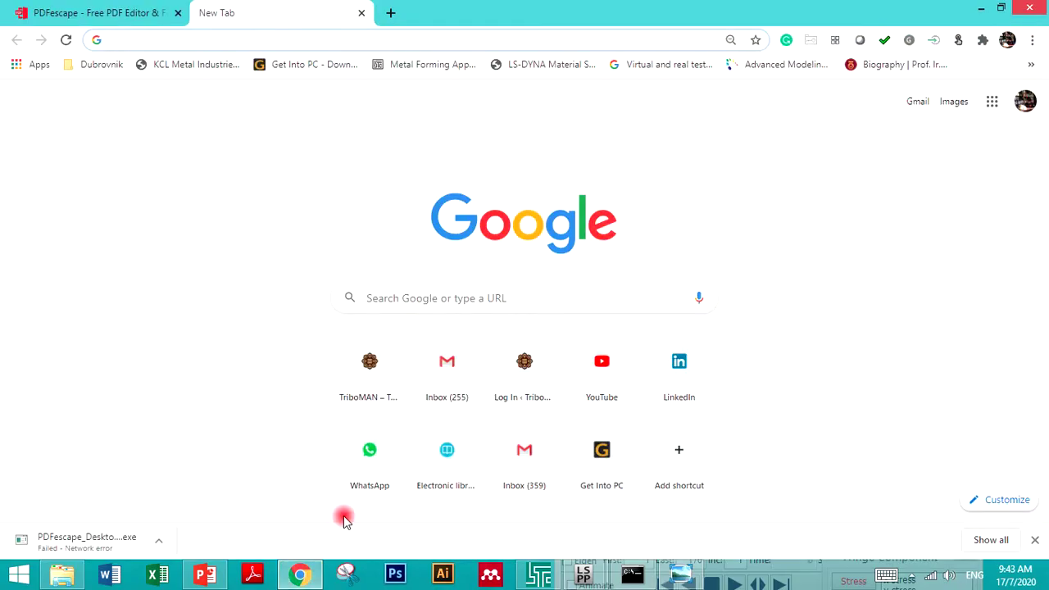
left_click(978, 8)
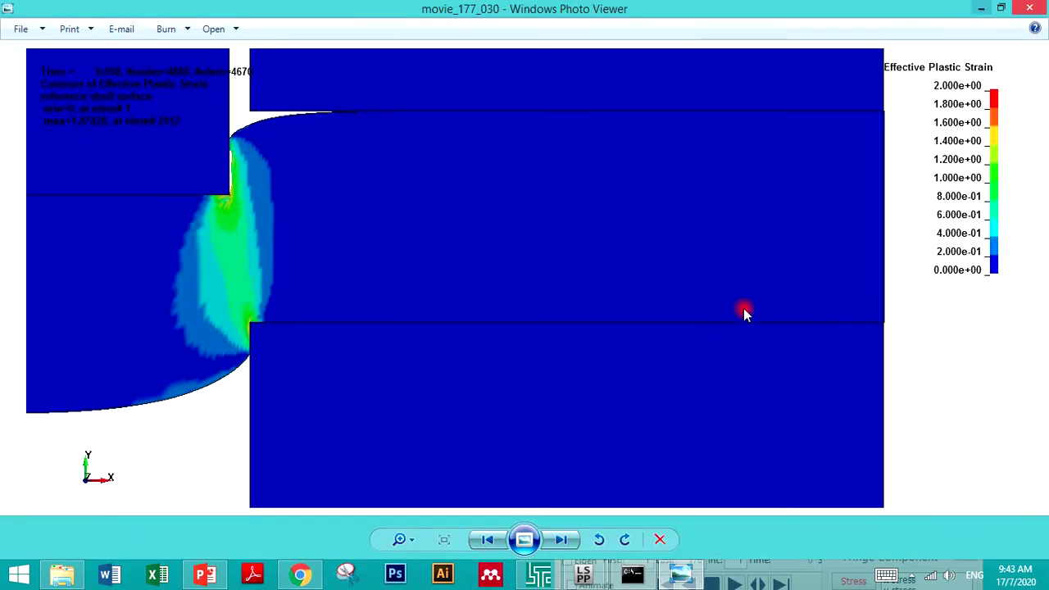
- Switch back to the d3plot results in LS-PrePost and display state 30
mouse_move(584, 577)
left_click(702, 474)
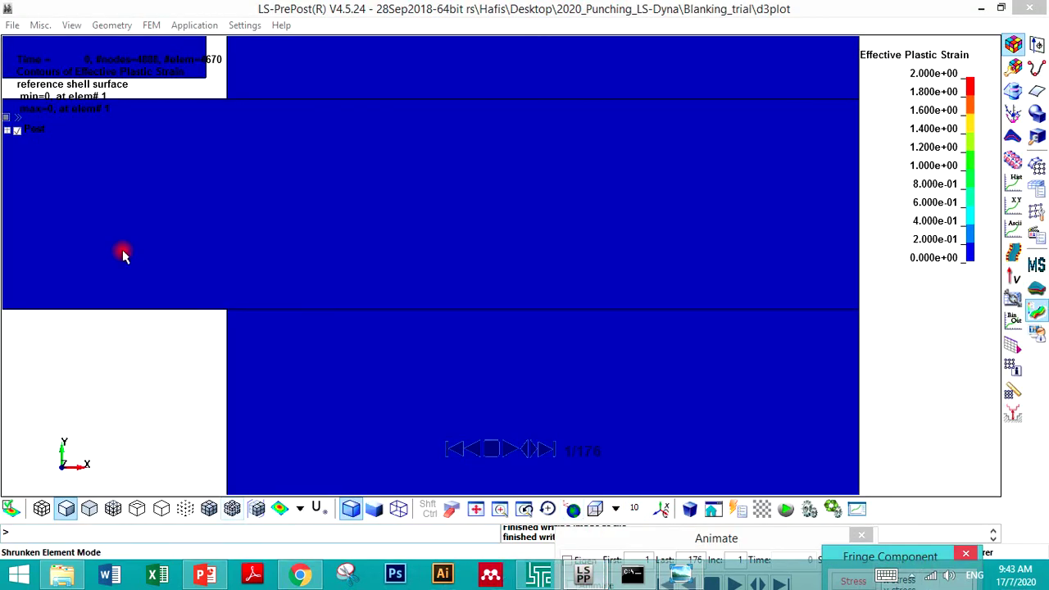
left_click(544, 381)
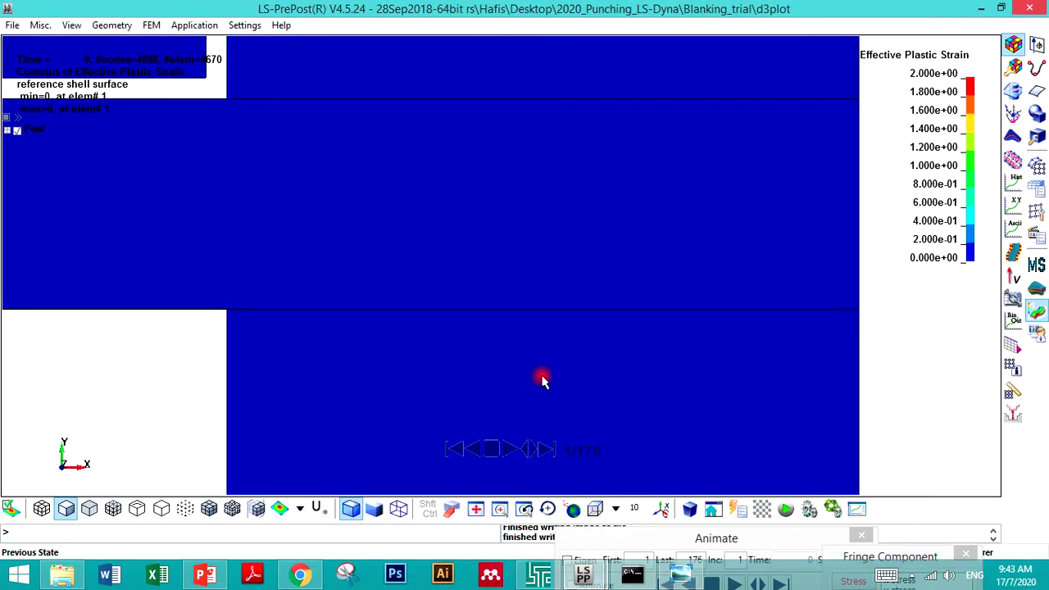
left_click(581, 451)
left_click(581, 426)
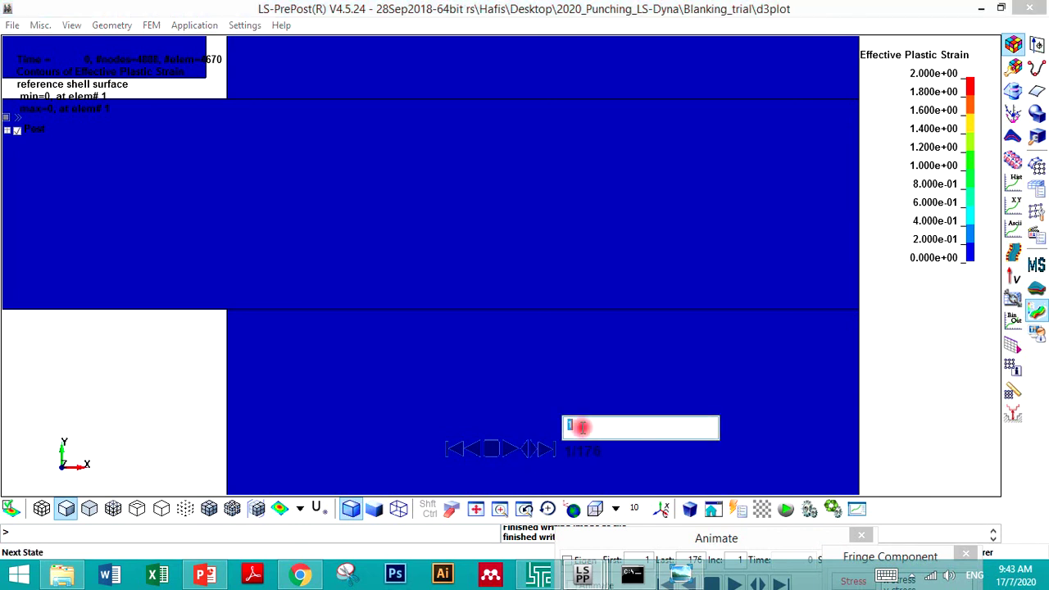
type("30")
key("Return")
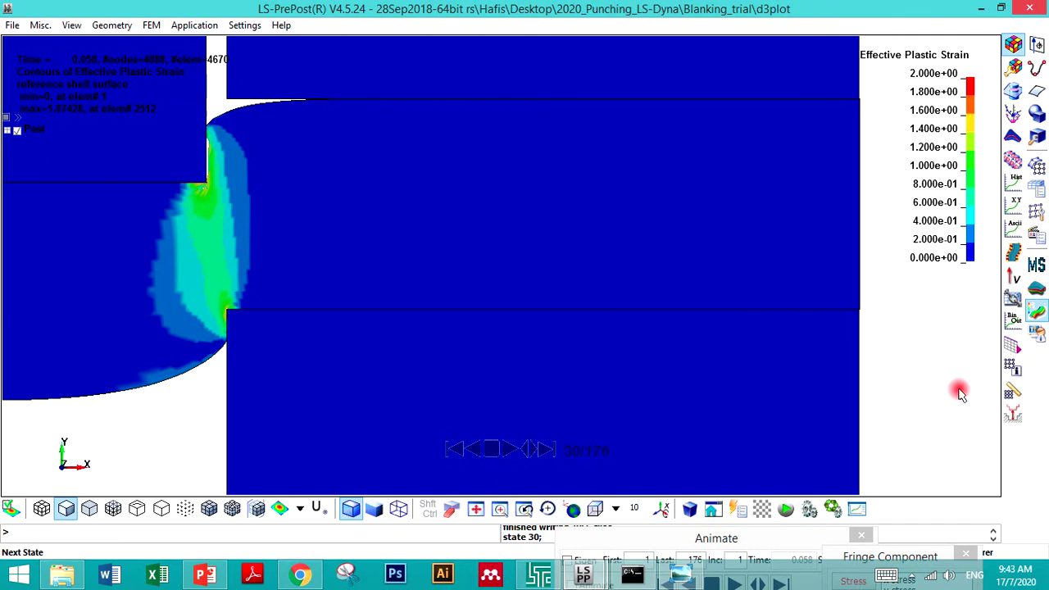
- Capture the whole graphics area with the state 30 plastic strain contours and legend as a rectangular snip in Snipping Tool
left_click(346, 578)
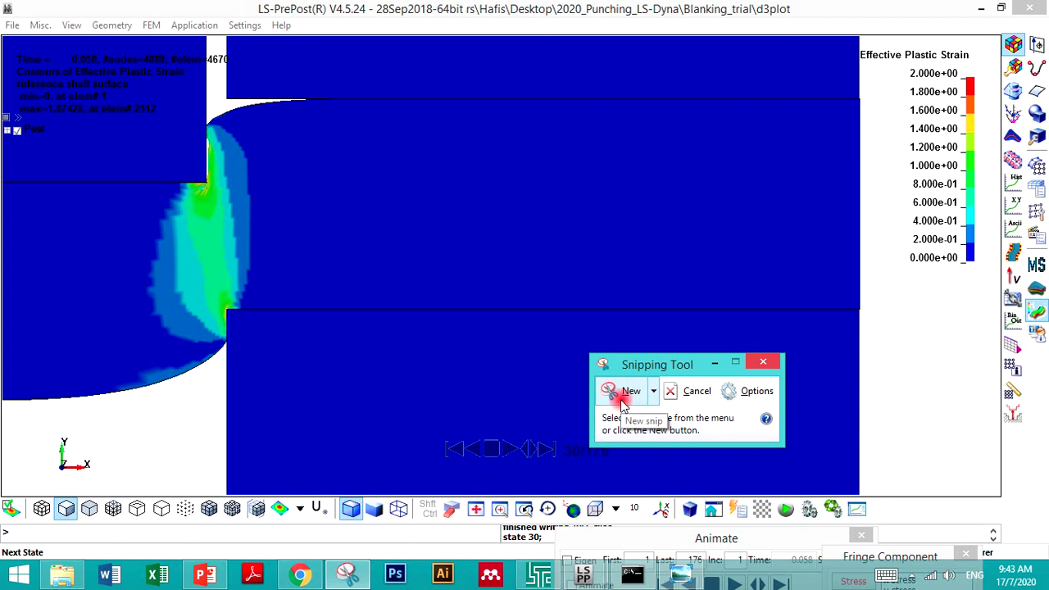
left_click_drag(645, 365, 486, 342)
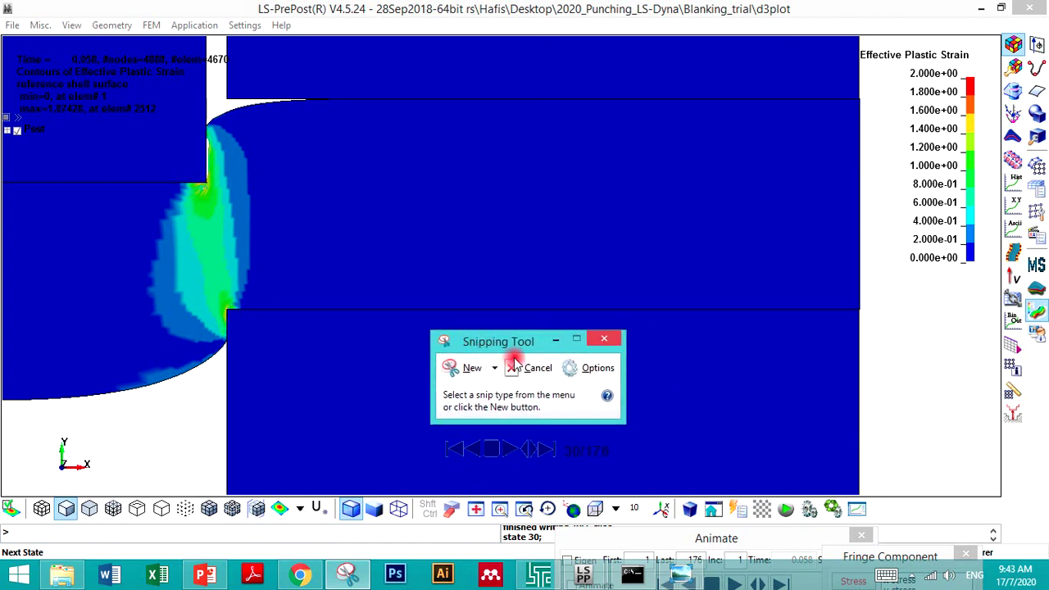
left_click(461, 386)
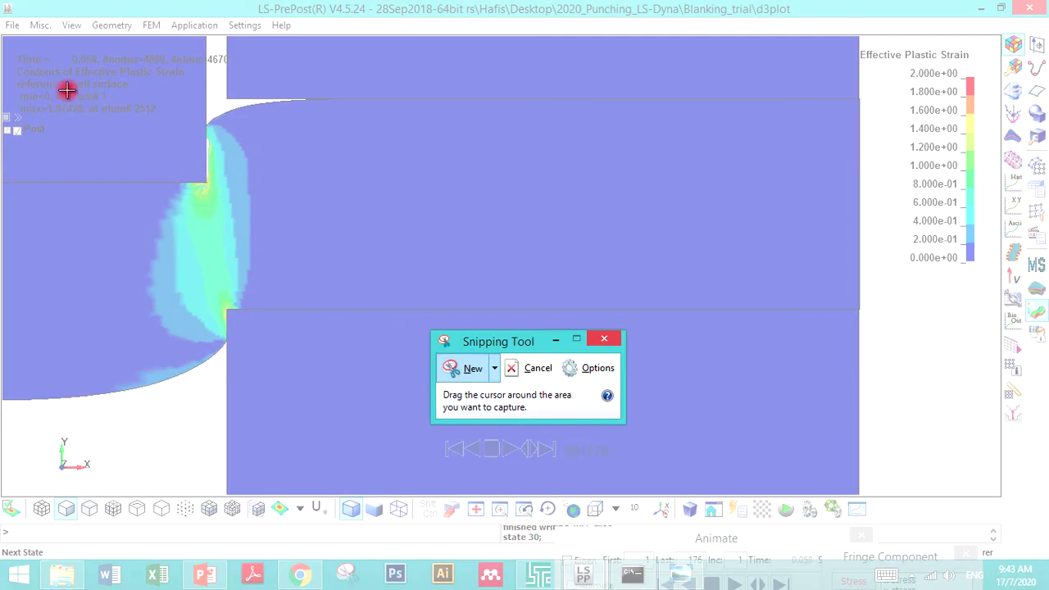
left_click_drag(5, 38, 997, 493)
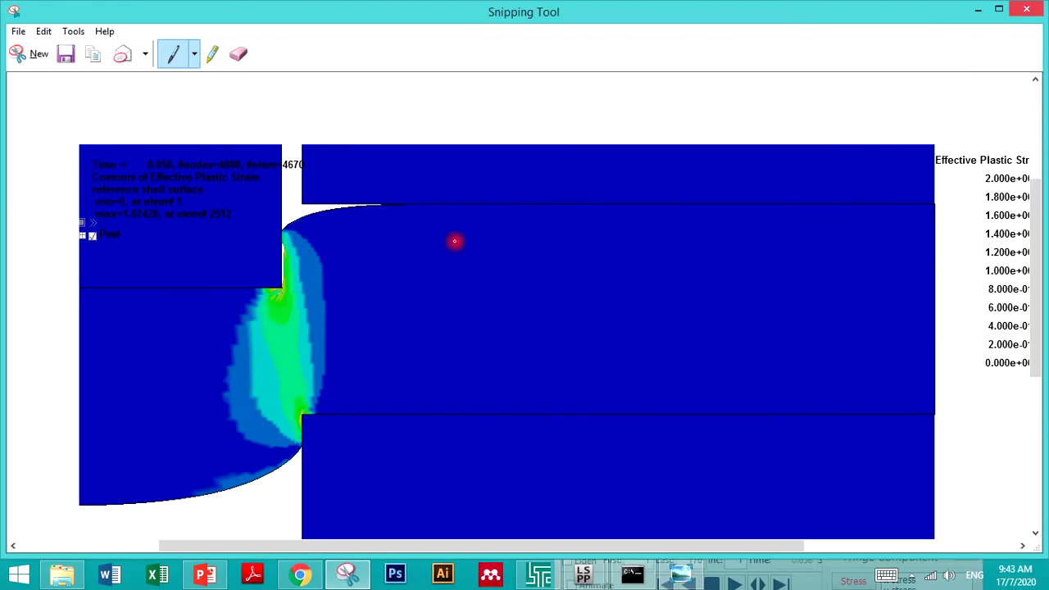
- Save the snip as JPEG movie_177_030_Snipping-tool in Desktop\2020_Punching_LS-Dyna\Blanking_trial, and minimize Snipping Tool
left_click(18, 33)
left_click(18, 77)
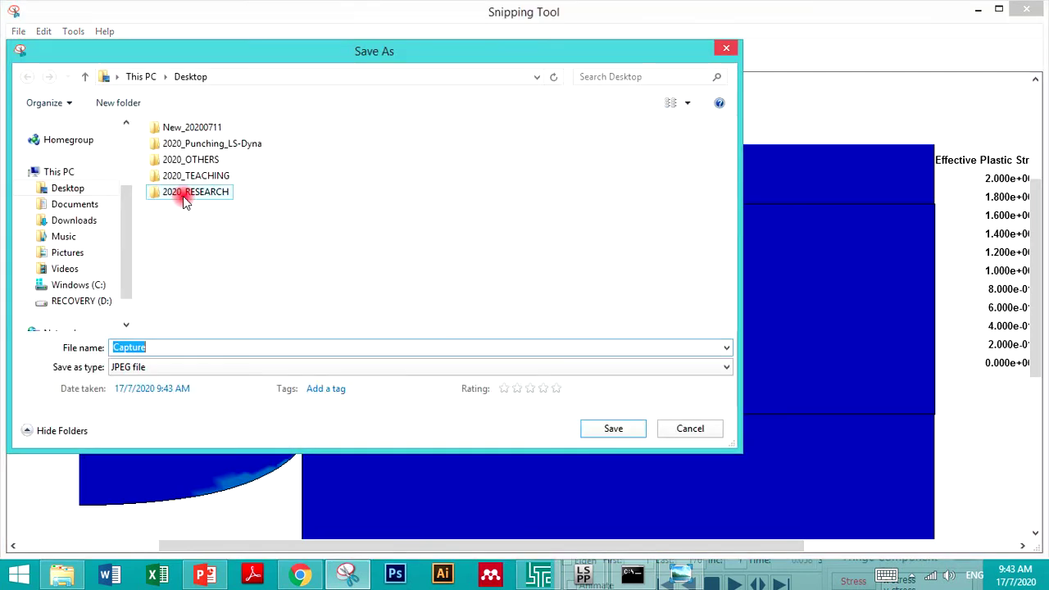
left_click(71, 188)
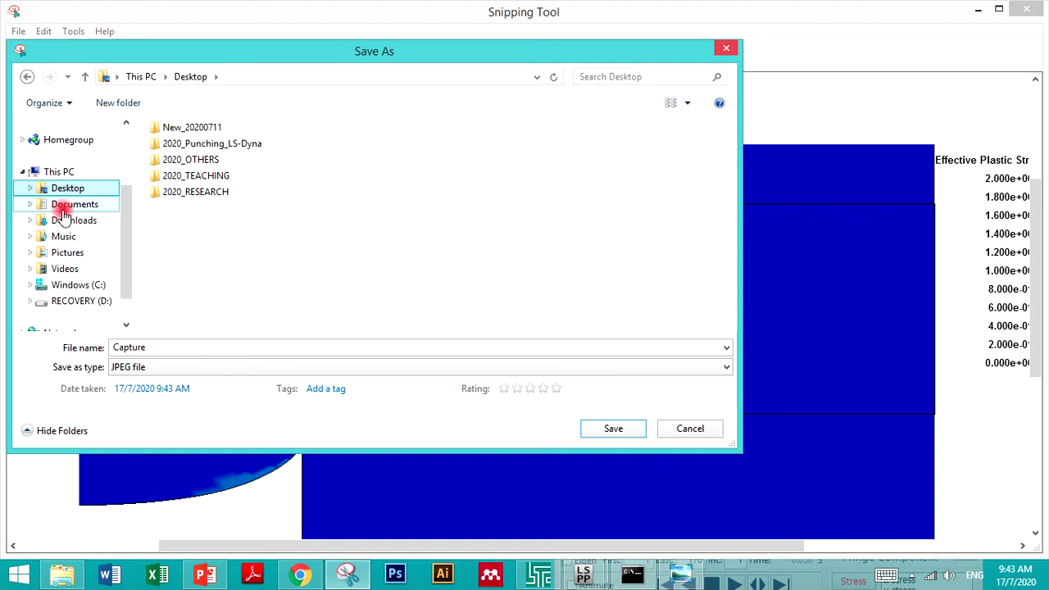
double_click(170, 145)
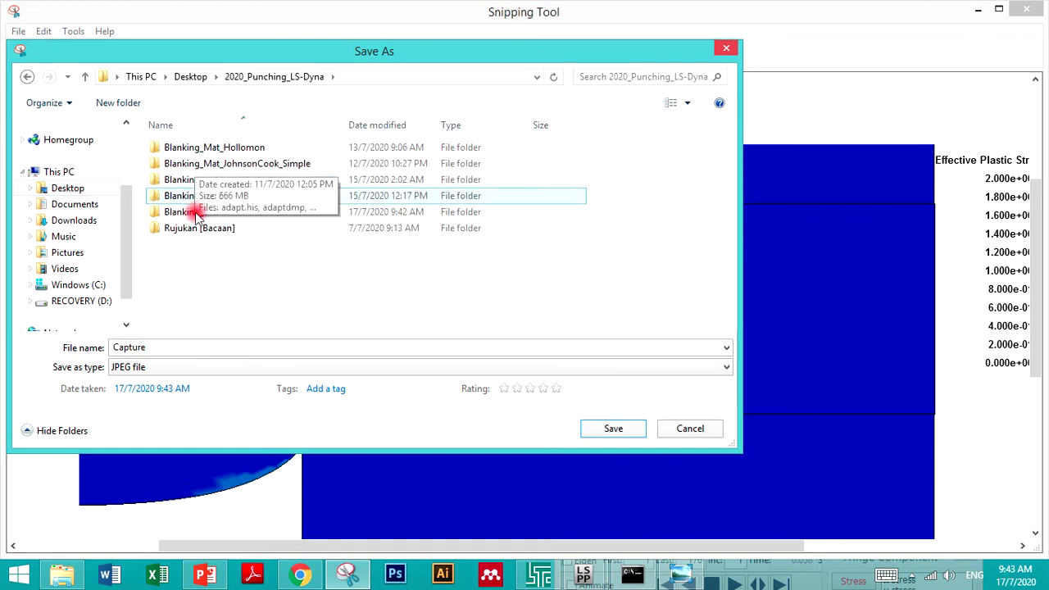
double_click(191, 211)
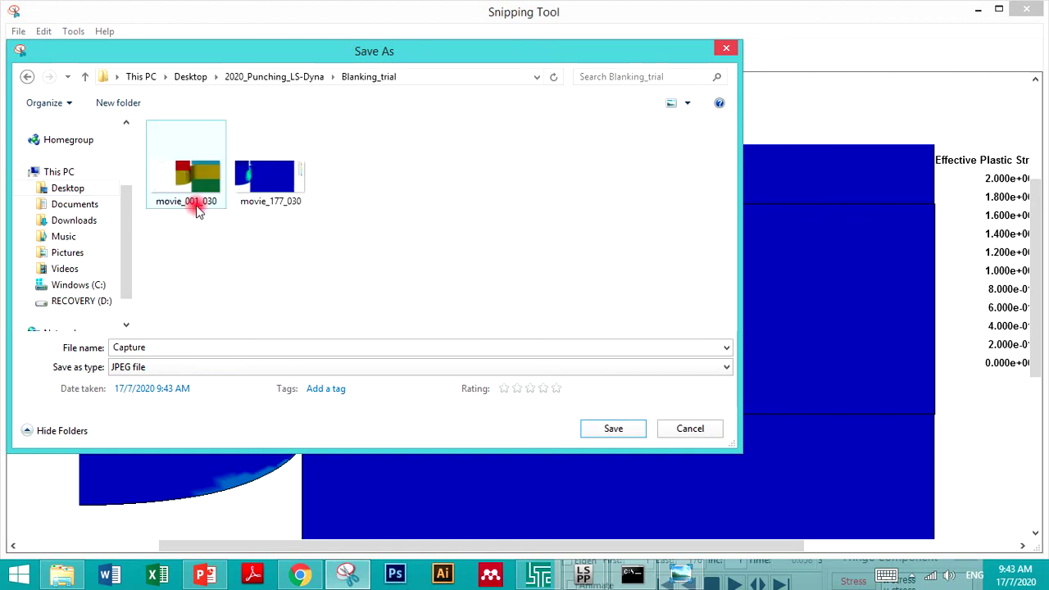
left_click(246, 195)
left_click(189, 347)
left_click(189, 347)
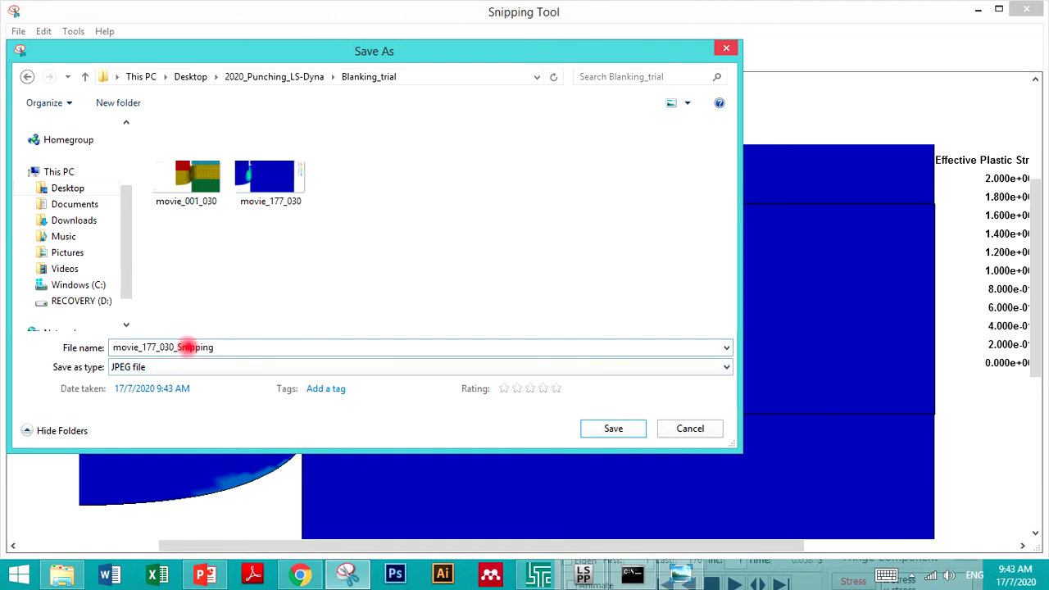
key("Return")
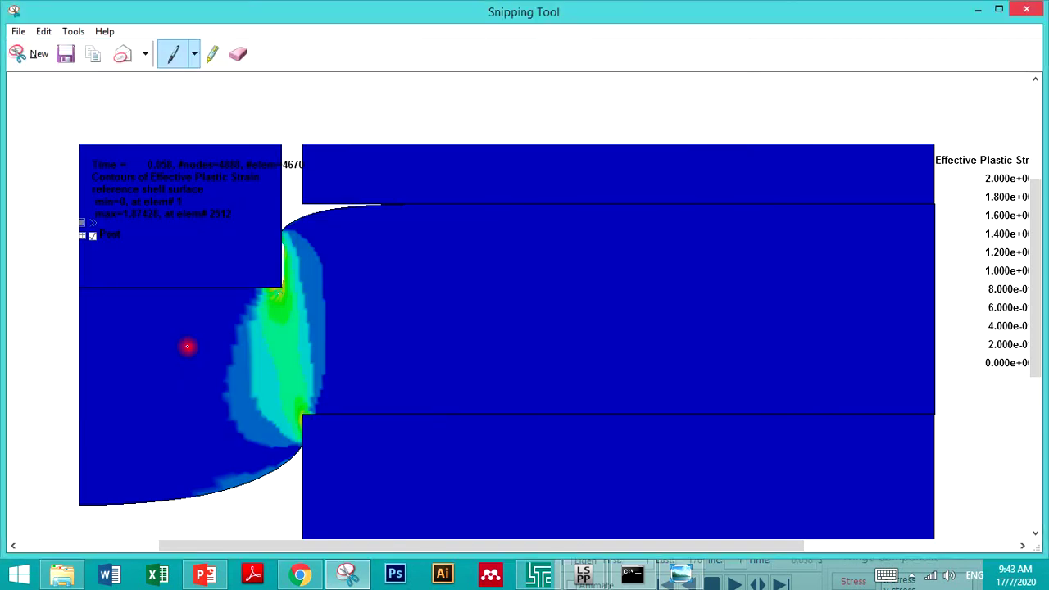
left_click(977, 10)
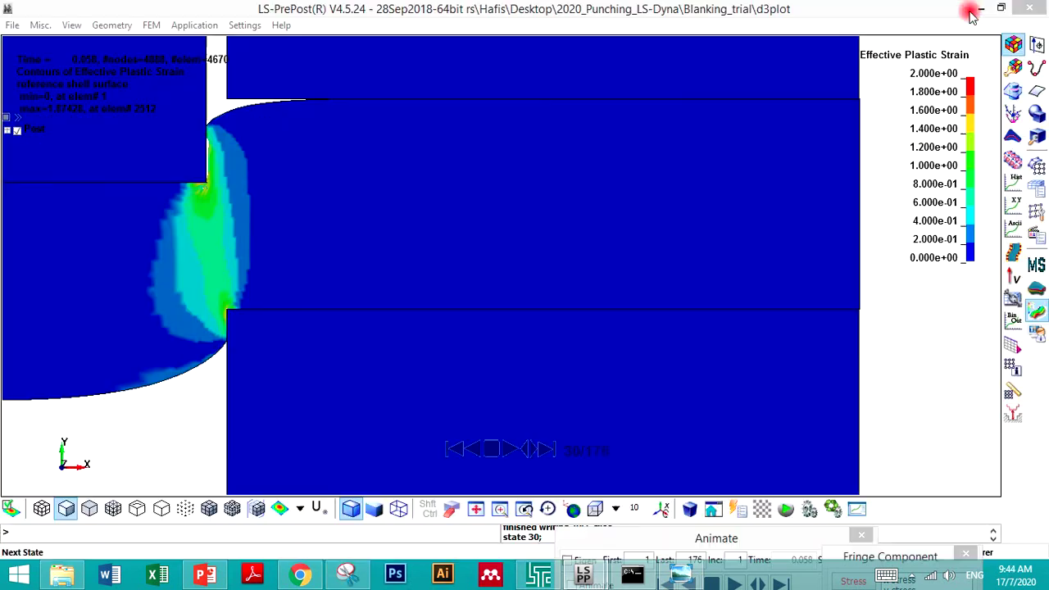
- Compare the movie_177_030 image with the snipped image in Windows Photo Viewer, and return to the d3plot results in LS-PrePost
left_click(75, 579)
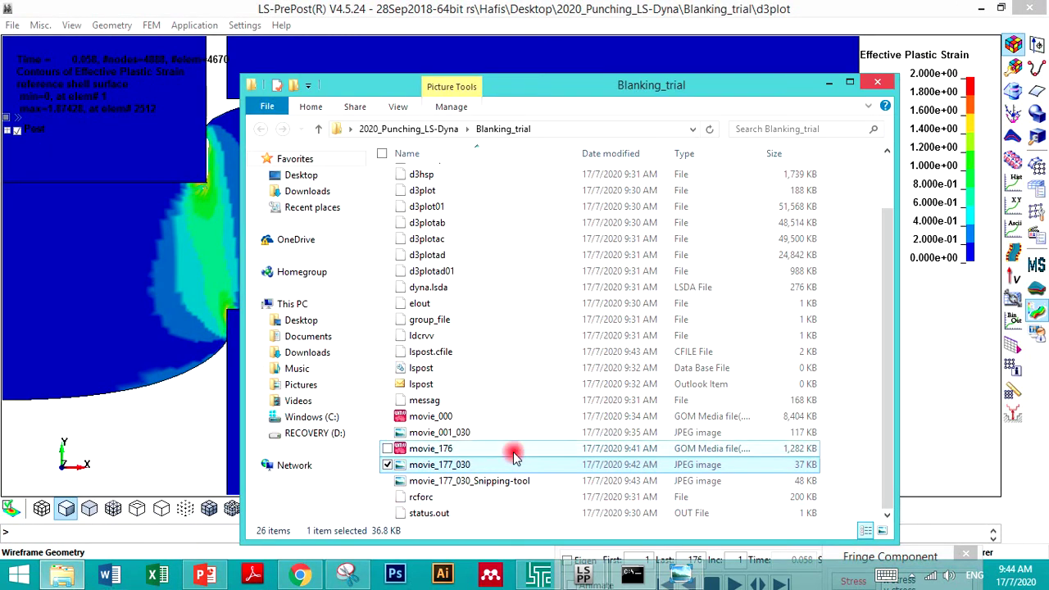
double_click(454, 465)
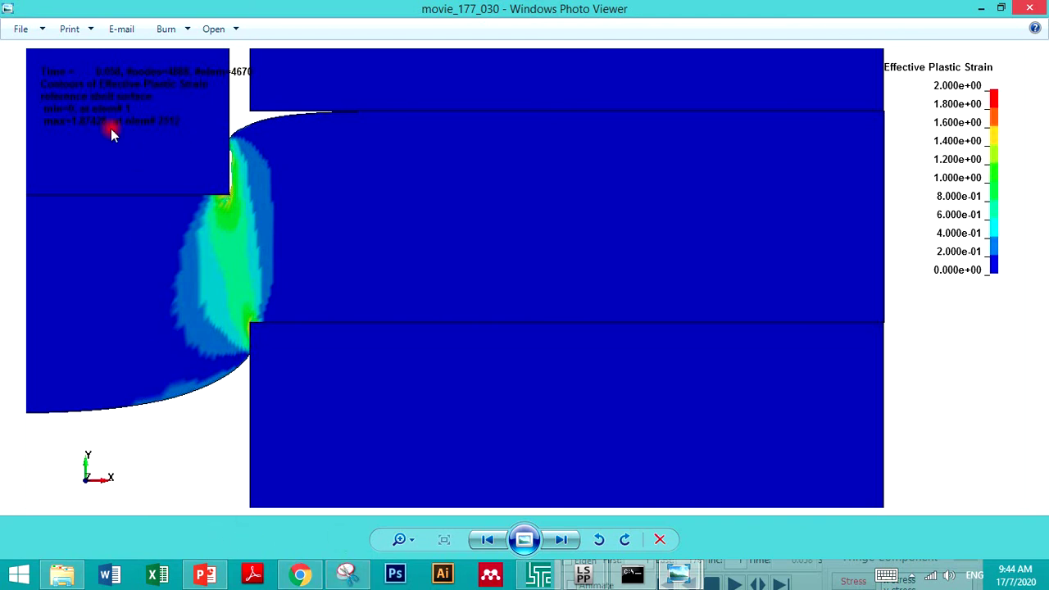
left_click(568, 541)
left_click(489, 540)
mouse_move(587, 578)
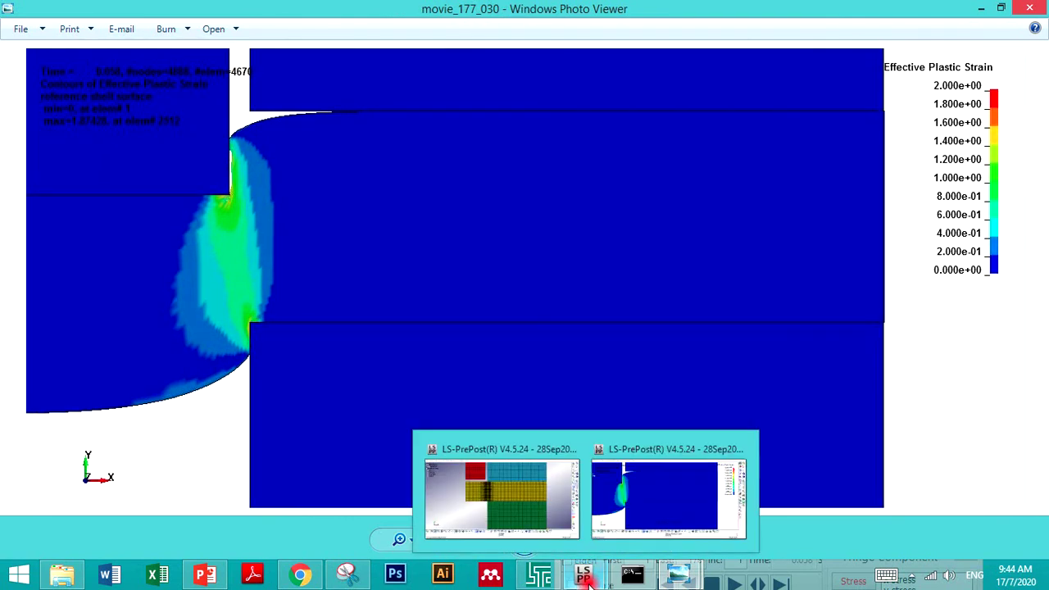
left_click(623, 500)
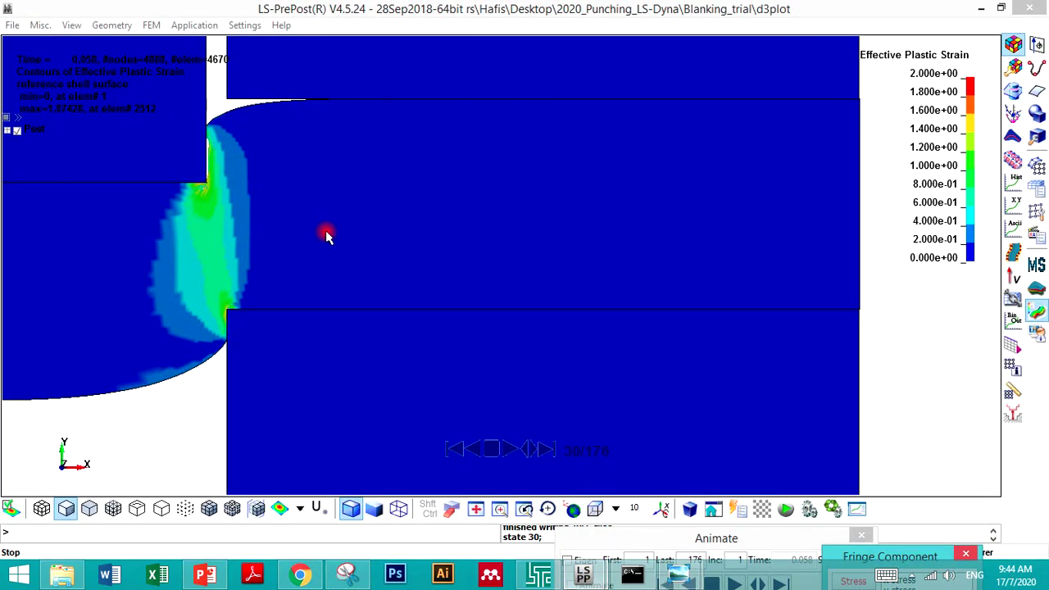
left_click(457, 162)
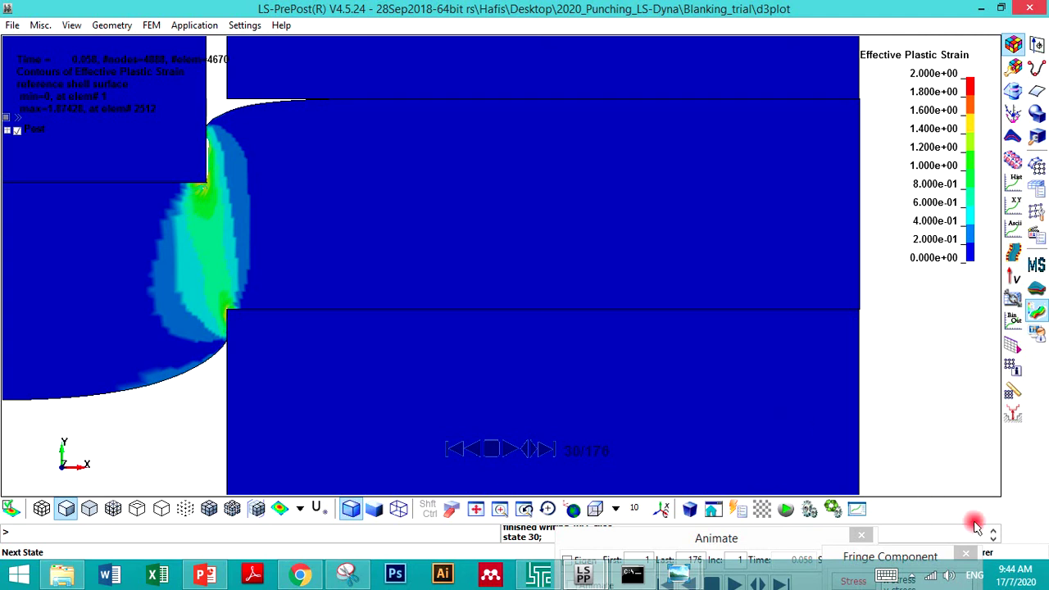
- Check the file sizes of movie_177_030 and movie_177_030_Snipping-tool in the Blanking_trial folder, and return to LS-PrePost
mouse_move(212, 578)
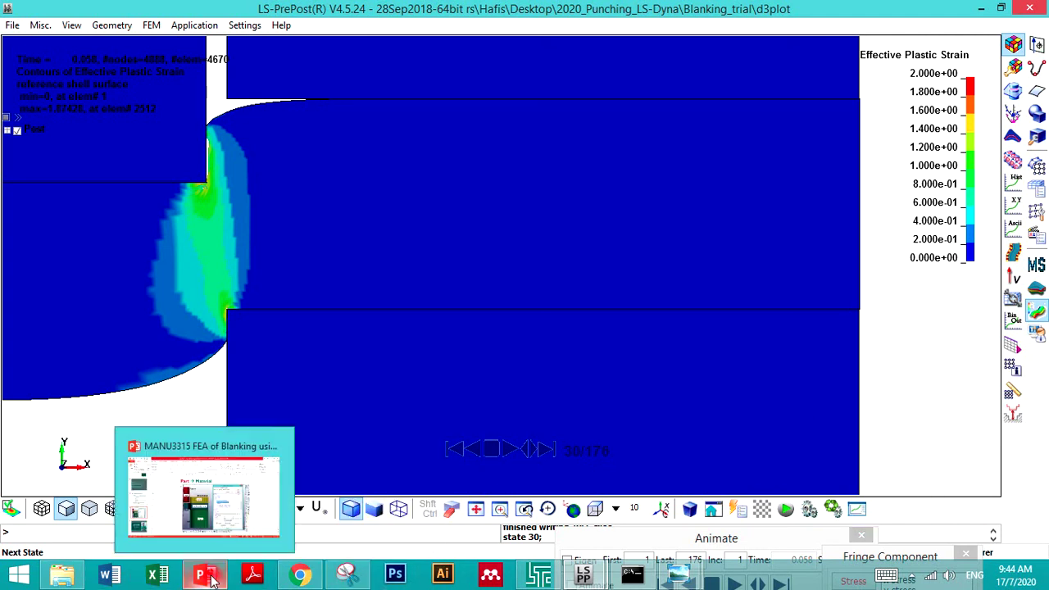
left_click(61, 577)
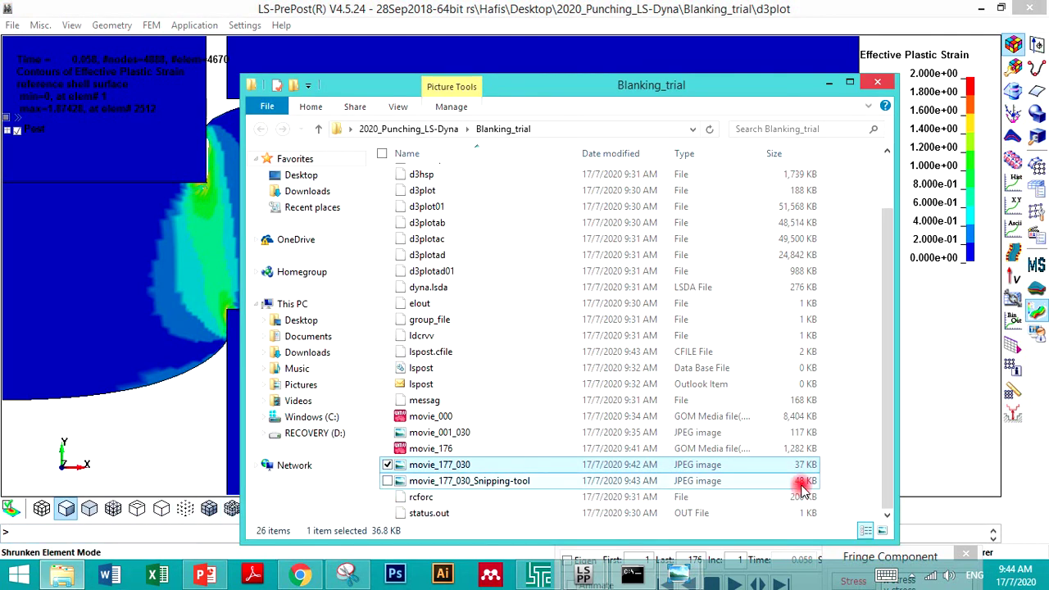
left_click(865, 485)
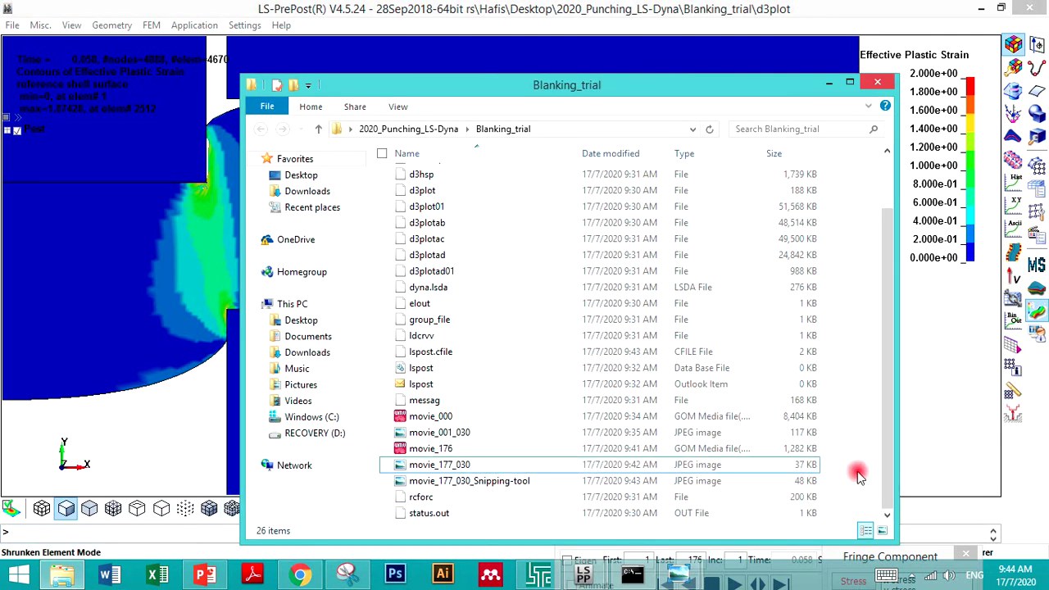
left_click(447, 482)
left_click(176, 472)
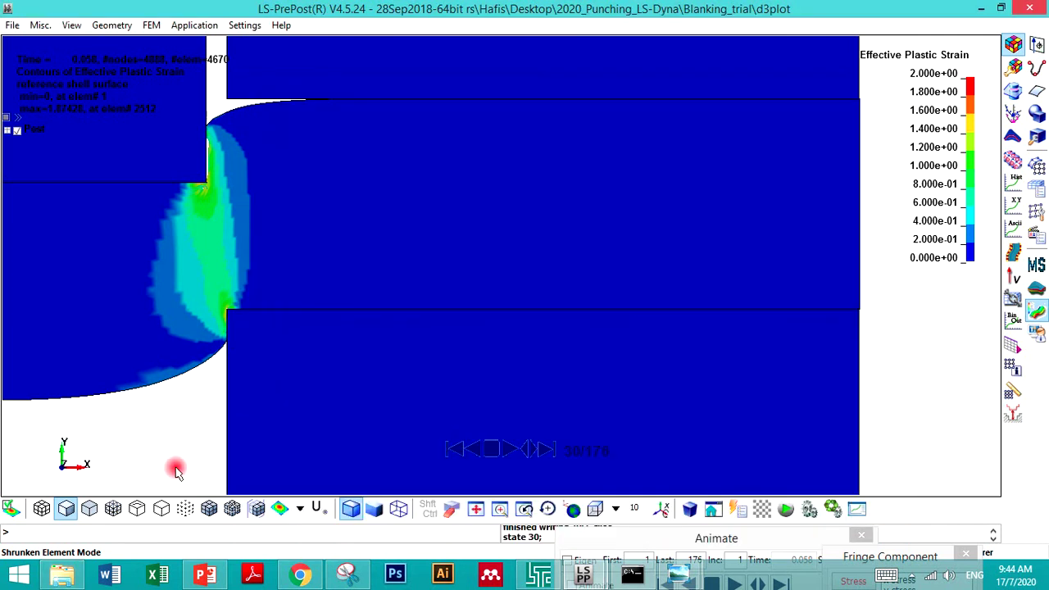